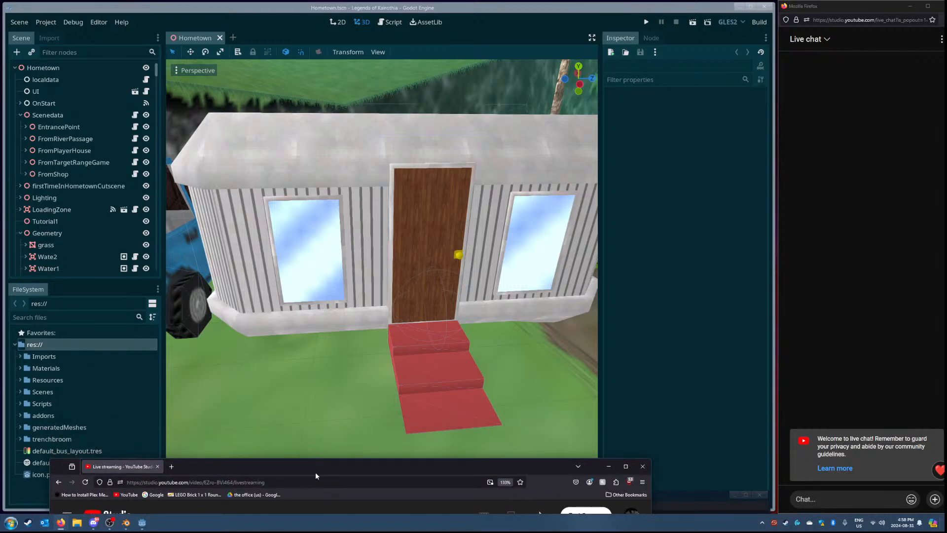
pyautogui.click(356, 383)
pyautogui.moveTo(355, 384)
pyautogui.mouseDown(button='right')
pyautogui.moveTo(483, 355)
pyautogui.moveTo(593, 349)
pyautogui.moveTo(362, 390)
pyautogui.mouseUp(button='right')
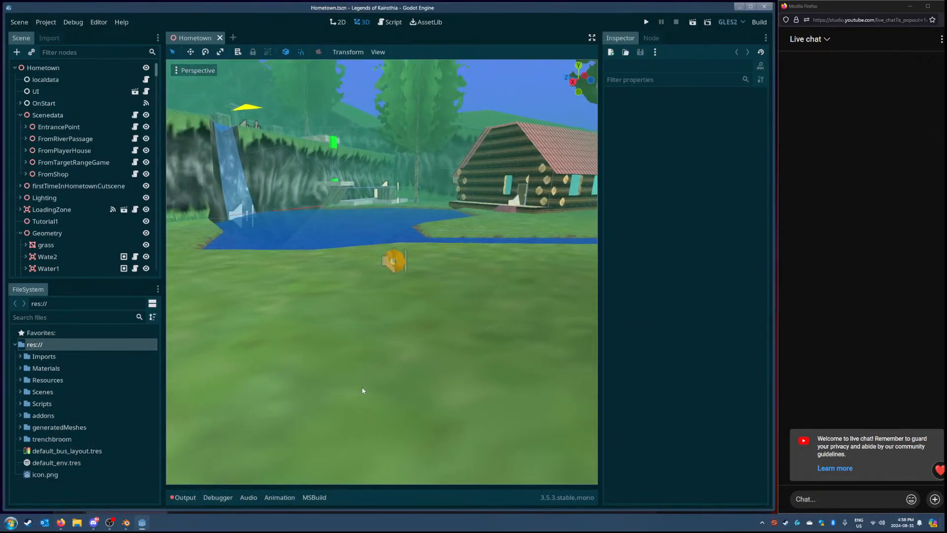
pyautogui.moveTo(438, 303); pyautogui.dragTo(498, 367, button='right')
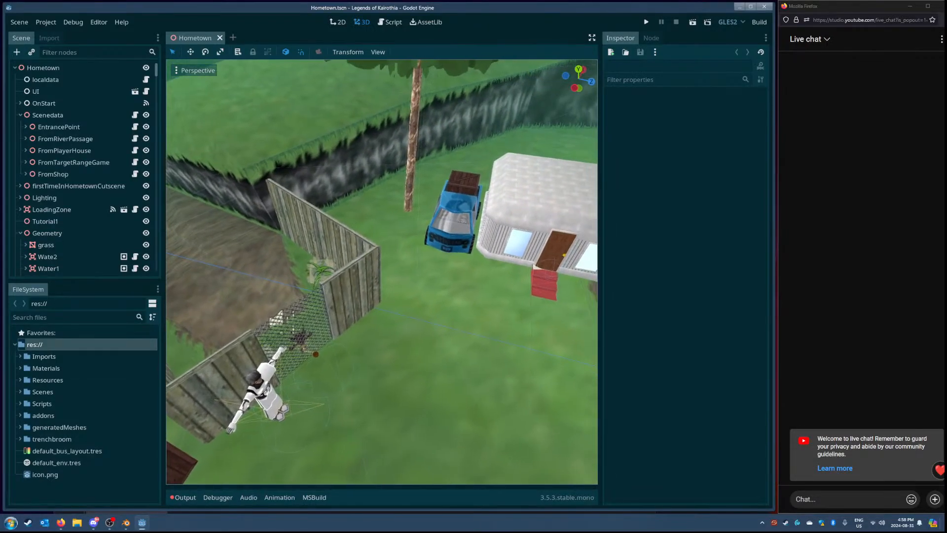
# Step: Switch to Blender and open the recent file riverpassage.blend
pyautogui.click(126, 524)
pyautogui.click(229, 265)
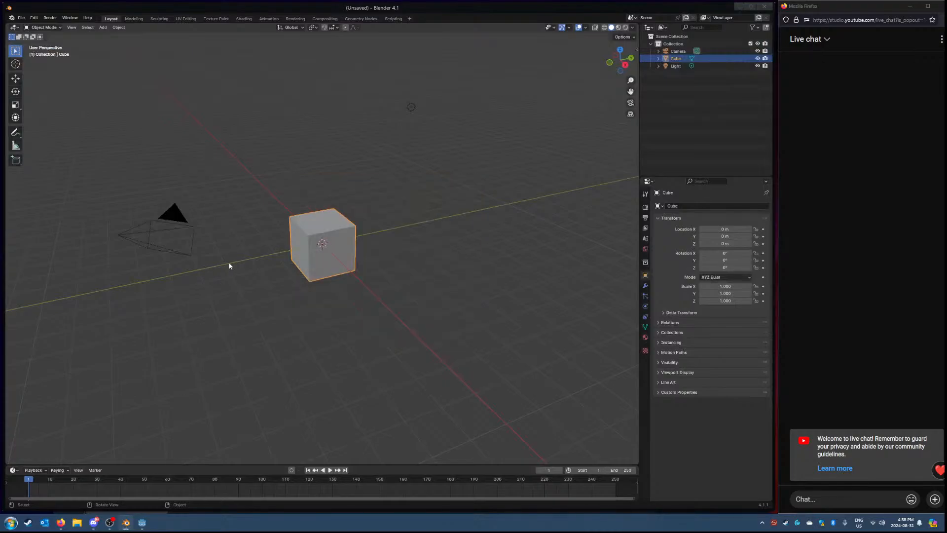
pyautogui.click(21, 18)
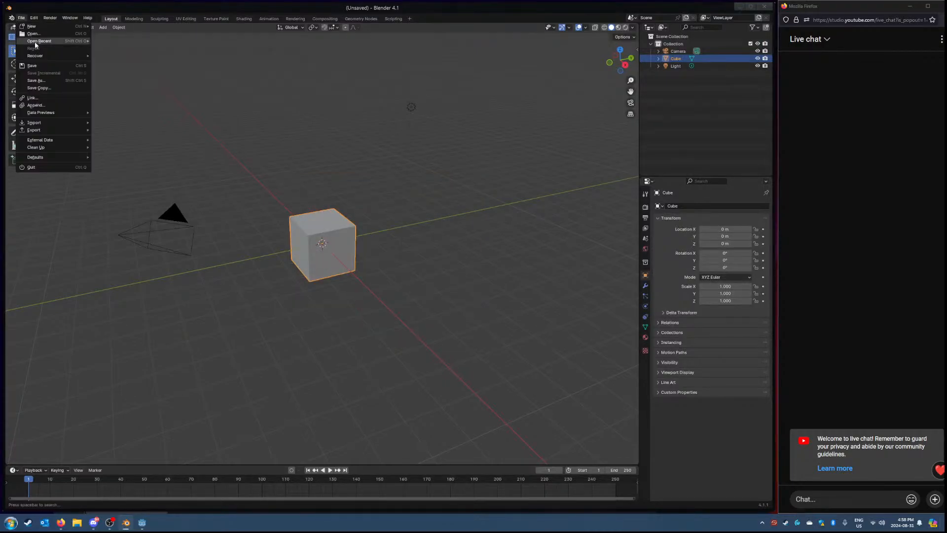
pyautogui.moveTo(35, 44)
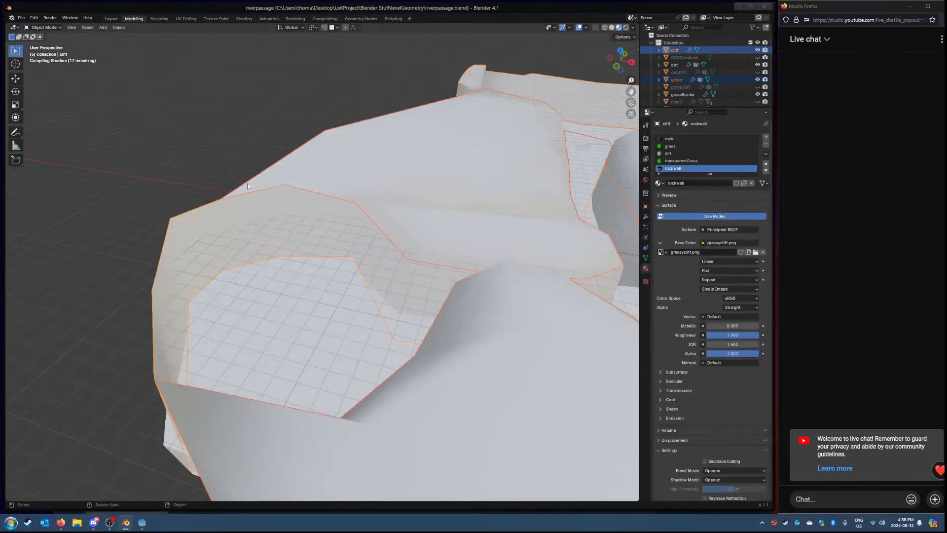
# Step: Enter Edit Mode on the selected cliff and grass meshes
pyautogui.scroll(-4, 338, 275)
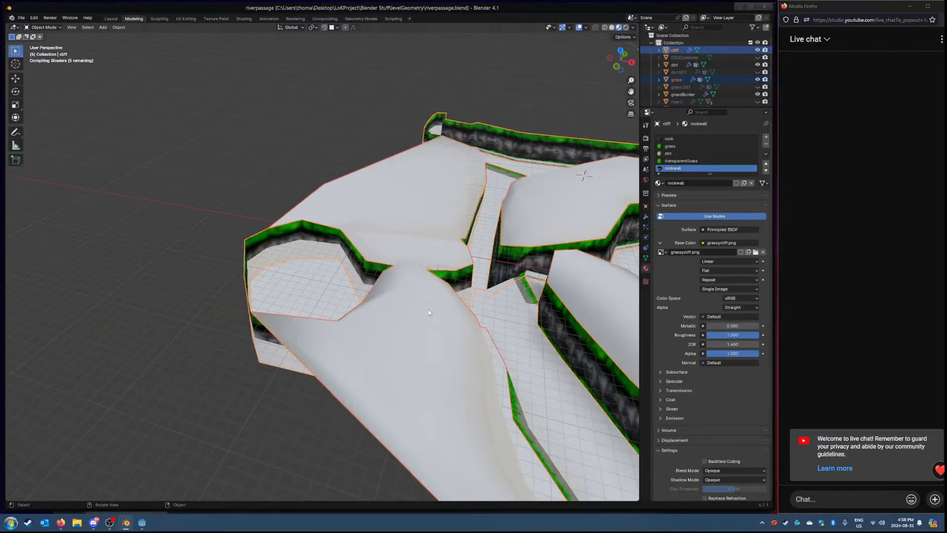
pyautogui.moveTo(426, 308); pyautogui.dragTo(462, 307, button='middle')
pyautogui.moveTo(554, 298); pyautogui.dragTo(347, 301, button='middle')
pyautogui.scroll(-3, 496, 304)
pyautogui.keyDown('shift'); pyautogui.moveTo(348, 300); pyautogui.dragTo(411, 313, button='middle'); pyautogui.keyUp('shift')
pyautogui.scroll(3, 425, 313)
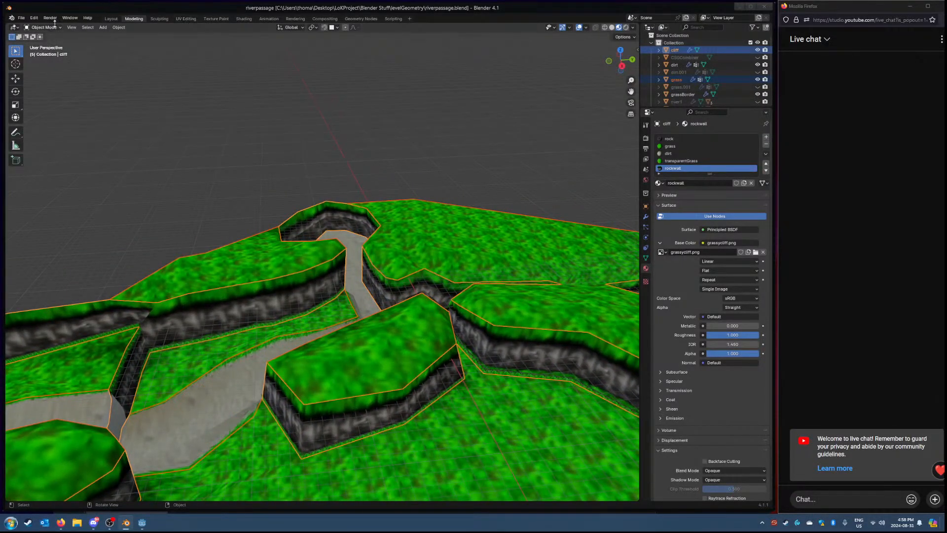
pyautogui.click(45, 44)
# Step: Inspect the upper and lower rows of cliff wall faces, then set mesh selection to vertices
pyautogui.moveTo(416, 231); pyautogui.dragTo(395, 270, button='middle')
pyautogui.moveTo(395, 270); pyautogui.dragTo(377, 247, button='middle')
pyautogui.scroll(-5, 461, 232)
pyautogui.scroll(6, 367, 250)
pyautogui.scroll(5, 345, 283)
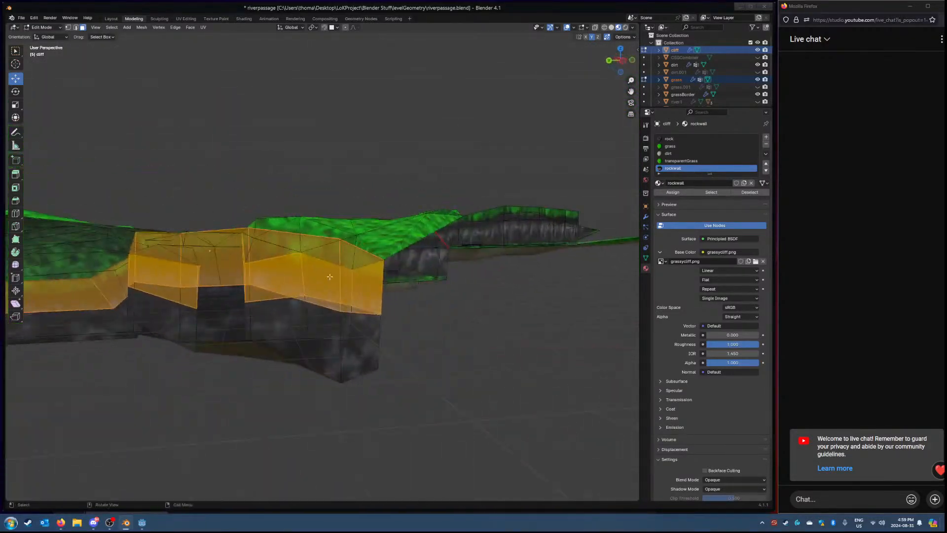
pyautogui.moveTo(381, 314); pyautogui.dragTo(242, 308, button='middle')
pyautogui.moveTo(355, 294); pyautogui.dragTo(369, 262, button='middle')
pyautogui.moveTo(424, 250); pyautogui.dragTo(216, 104, button='middle')
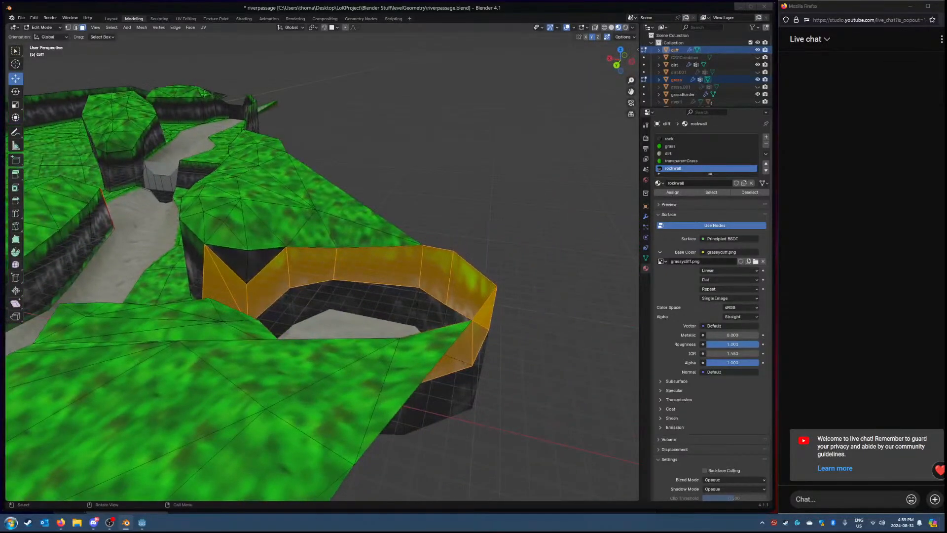
pyautogui.click(68, 28)
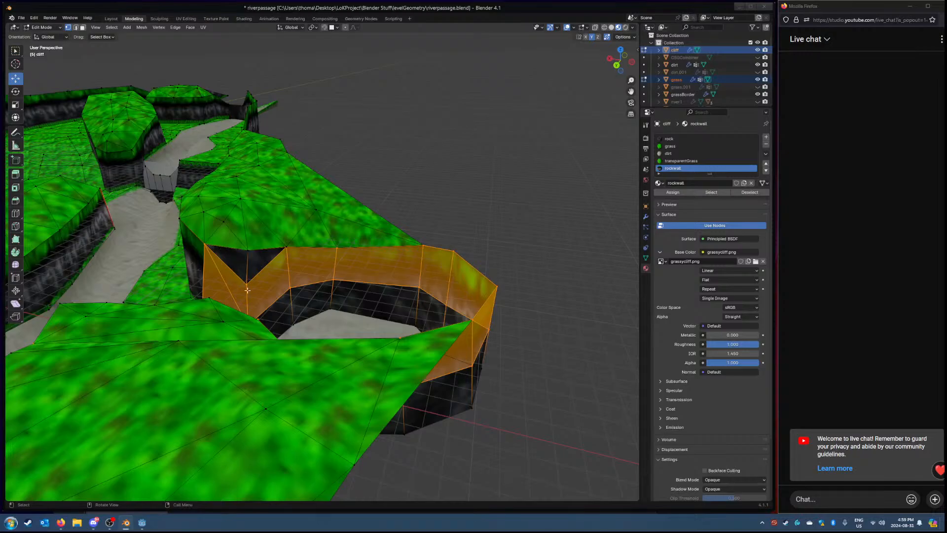
# Step: Switch to Godot and select the cliffs mesh in the Hometown scene
pyautogui.hotkey('alt', 'Tab')
pyautogui.moveTo(469, 283); pyautogui.dragTo(420, 300, button='right')
pyautogui.press('w')
pyautogui.click(359, 186)
pyautogui.moveTo(359, 186); pyautogui.dragTo(362, 230, button='right')
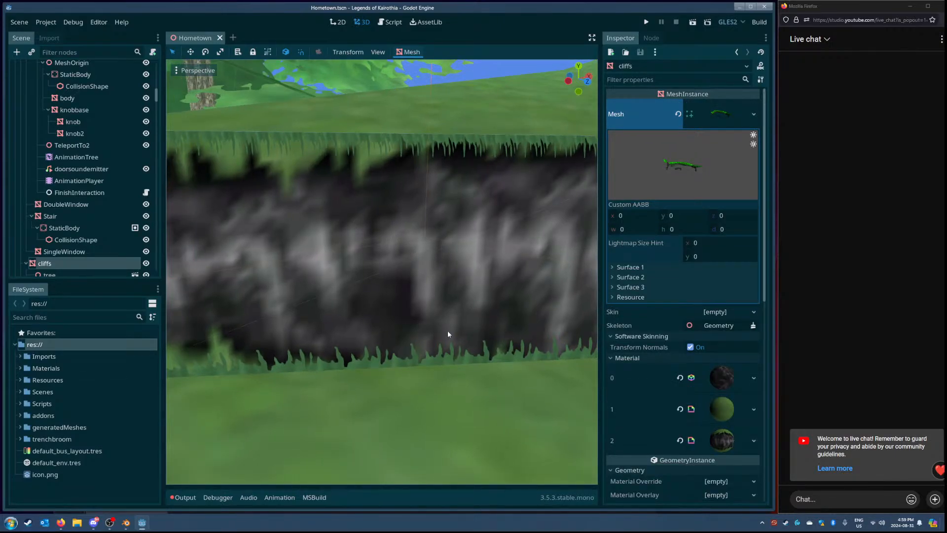
# Step: Open the cliffs mesh's material in slot 2 and expand its shader parameters and Tex texture
pyautogui.click(727, 442)
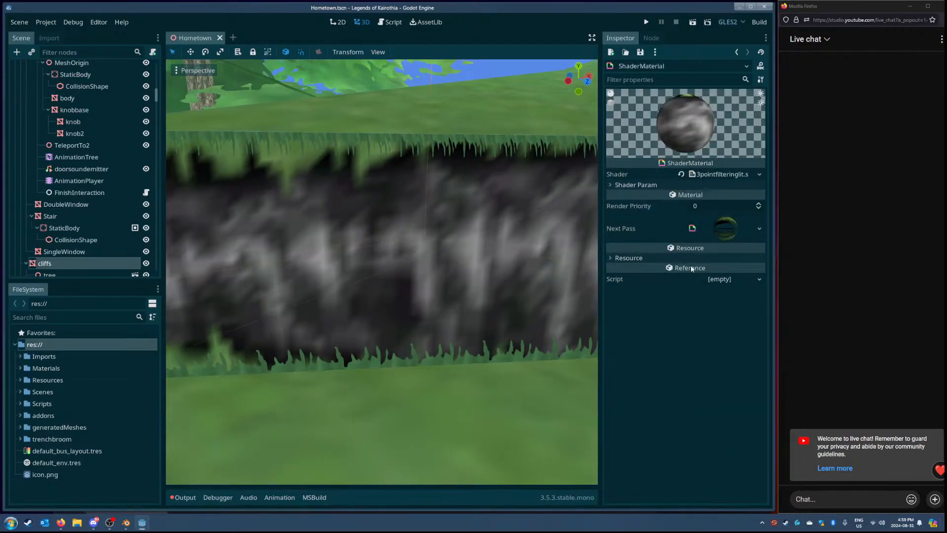
pyautogui.click(622, 186)
pyautogui.click(723, 298)
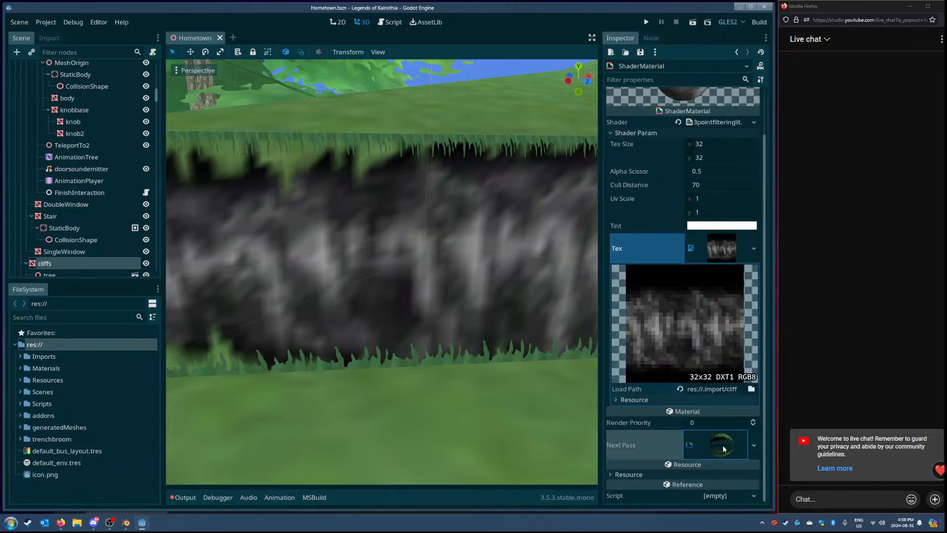
# Step: Expand the material's Next Pass and examine its grass texture and mask against the base rock texture
pyautogui.click(723, 446)
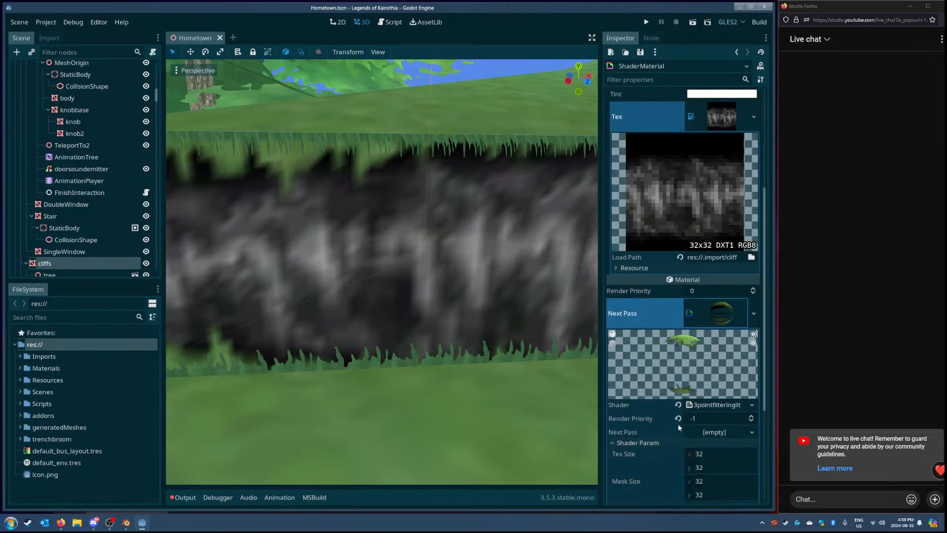
pyautogui.scroll(-5, 670, 428)
pyautogui.click(721, 400)
pyautogui.click(721, 433)
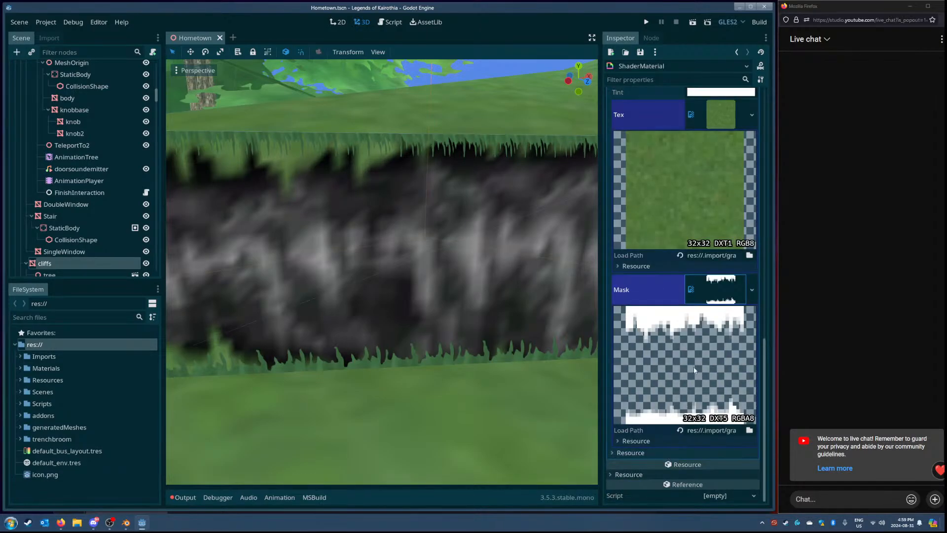
pyautogui.scroll(10, 736, 381)
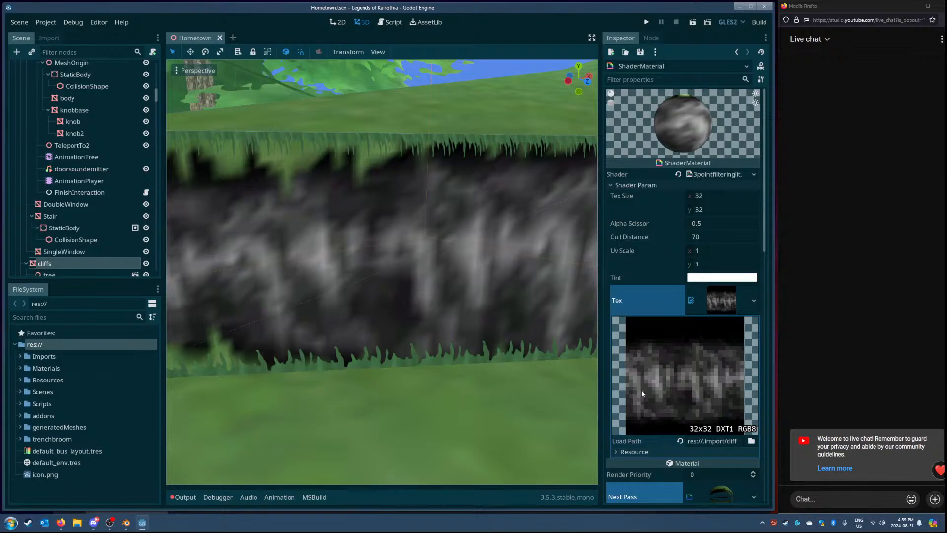
pyautogui.scroll(-10, 642, 396)
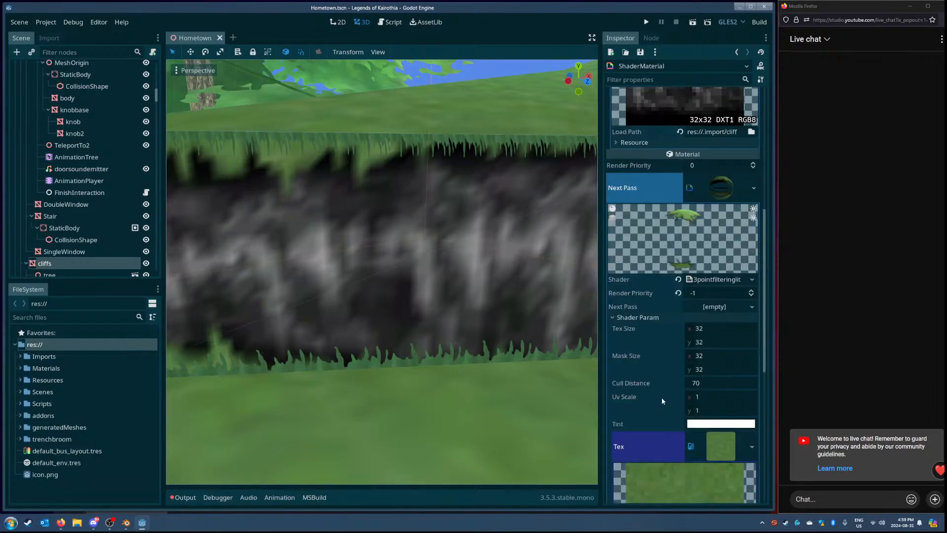
pyautogui.scroll(3, 659, 398)
pyautogui.scroll(-4, 660, 398)
# Step: Examine how the grass edging meets the foot of the cliff walls in the Hometown scene
pyautogui.moveTo(444, 296); pyautogui.dragTo(532, 289, button='right')
pyautogui.press('w')
pyautogui.moveTo(382, 272); pyautogui.dragTo(409, 373, button='right')
pyautogui.press('w')
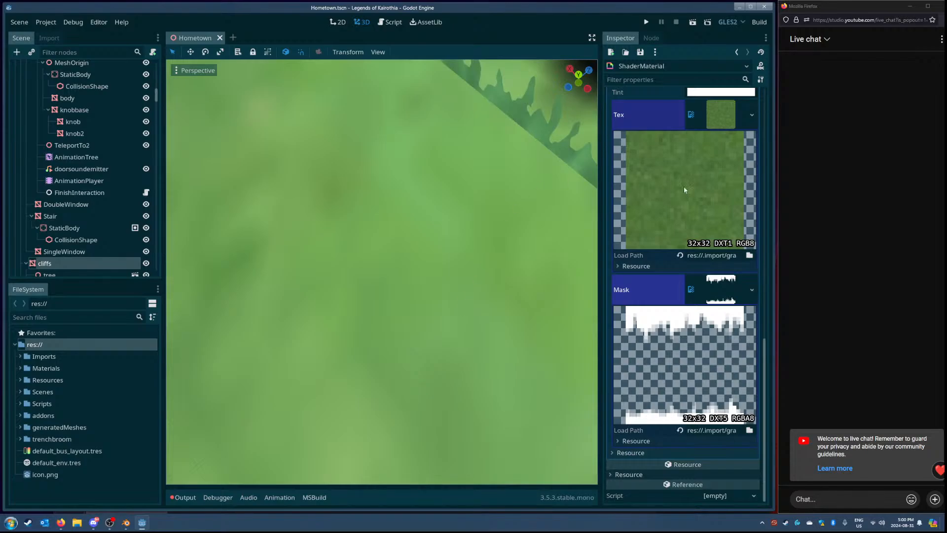
pyautogui.moveTo(331, 191); pyautogui.dragTo(373, 258, button='right')
pyautogui.press('s')
pyautogui.press('e')
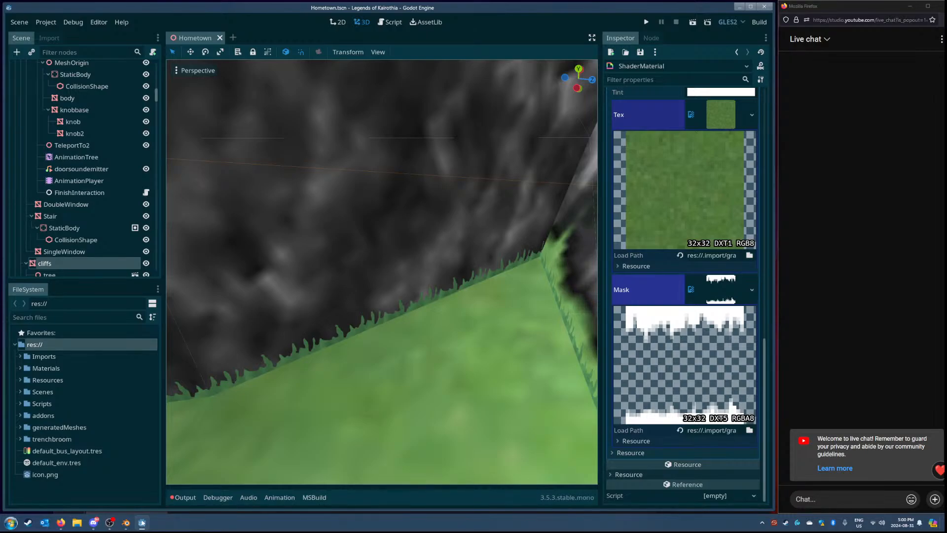
# Step: Switch to Blender and merge the mid-wall vertex at the alcove's entrance corner into the ground vertex below it, using At Last
pyautogui.click(126, 523)
pyautogui.moveTo(333, 369); pyautogui.dragTo(251, 372, button='middle')
pyautogui.click(277, 348)
pyautogui.scroll(5, 280, 348)
pyautogui.rightClick(251, 372)
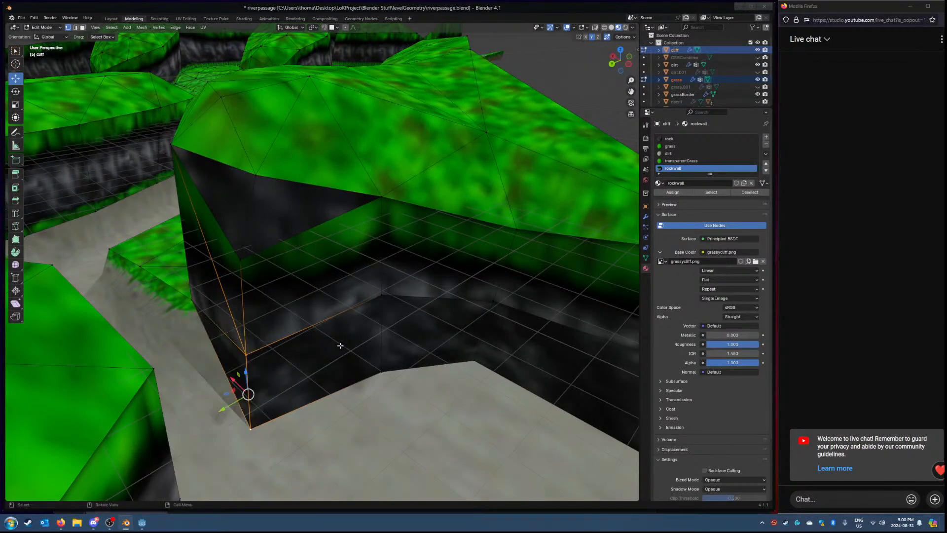
pyautogui.moveTo(272, 363); pyautogui.dragTo(321, 356, button='middle')
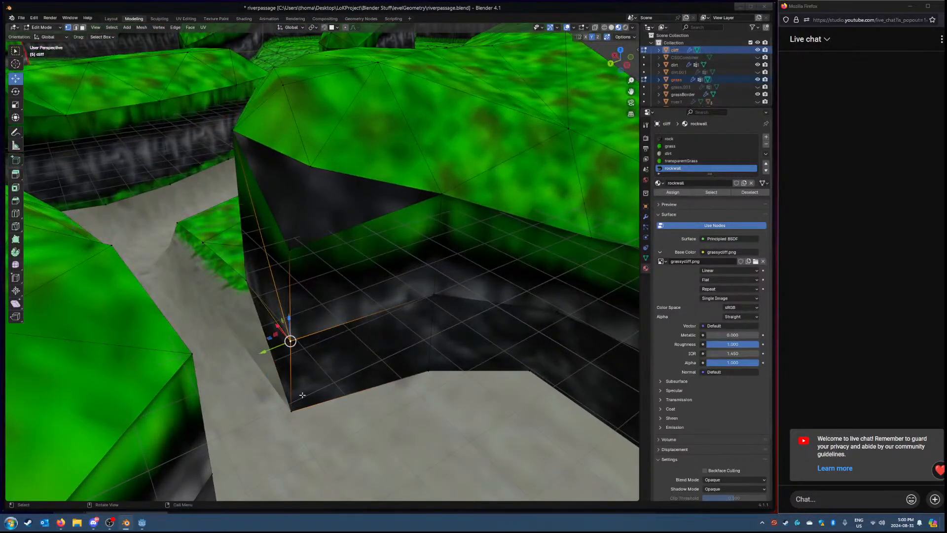
pyautogui.rightClick(285, 395)
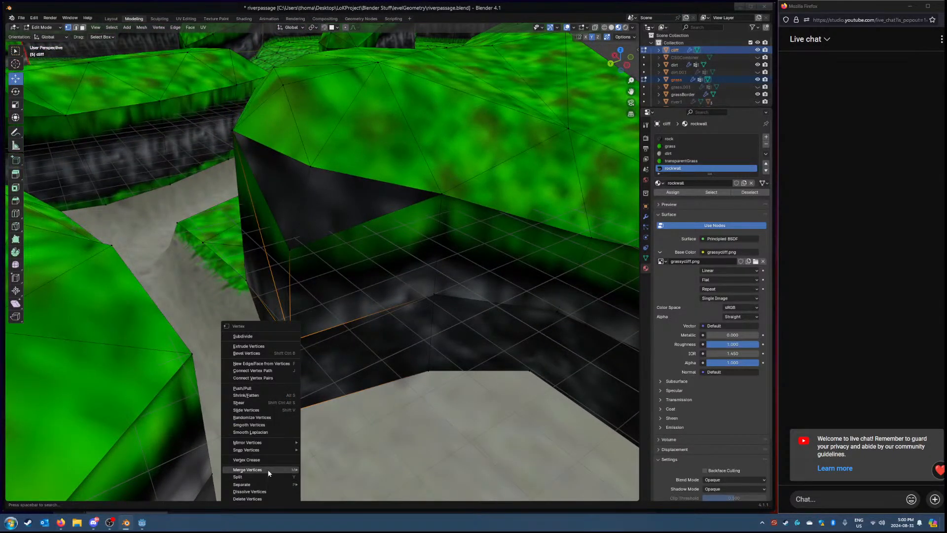
pyautogui.click(319, 460)
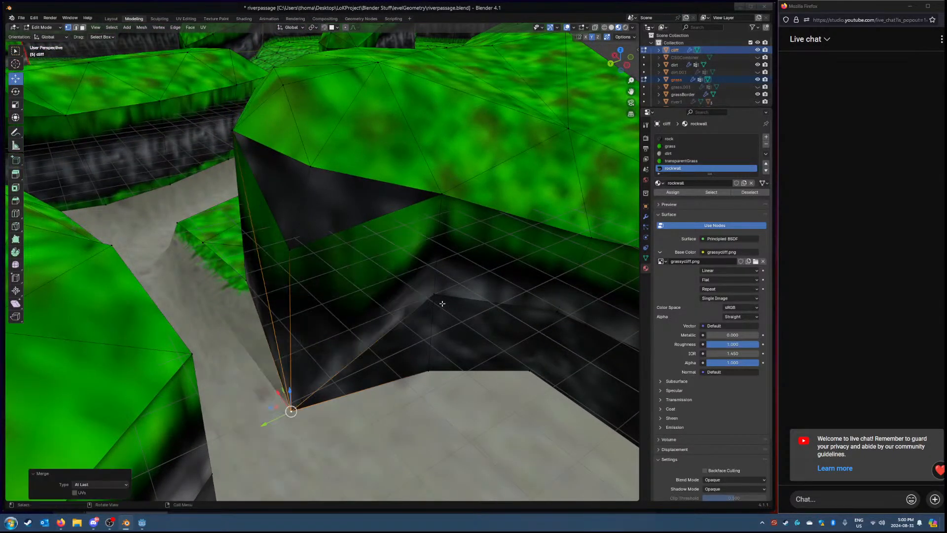
# Step: Merge the next three mid-wall vertices along the alcove wall into their ground-edge vertices, using At Last
pyautogui.rightClick(427, 363)
pyautogui.click(473, 395)
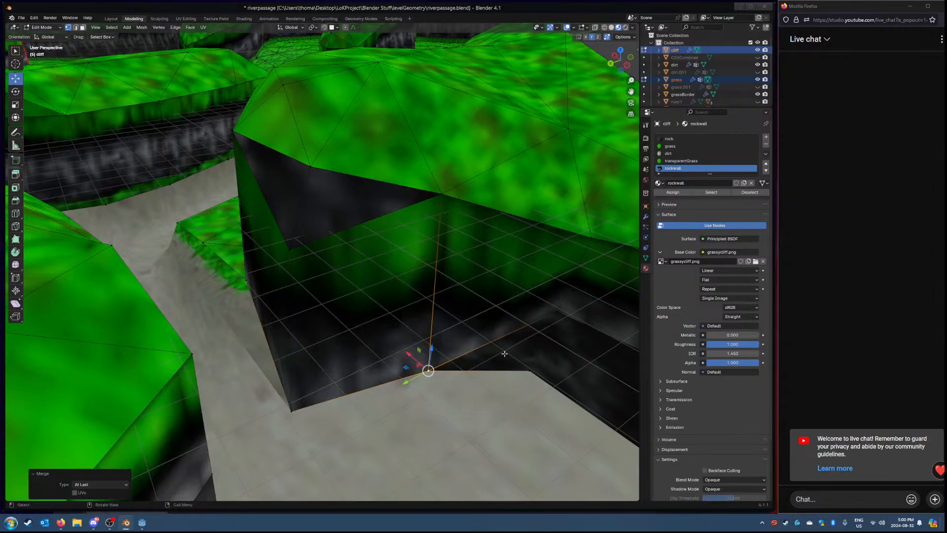
pyautogui.rightClick(529, 373)
pyautogui.click(572, 404)
pyautogui.moveTo(403, 384); pyautogui.dragTo(455, 377, button='middle')
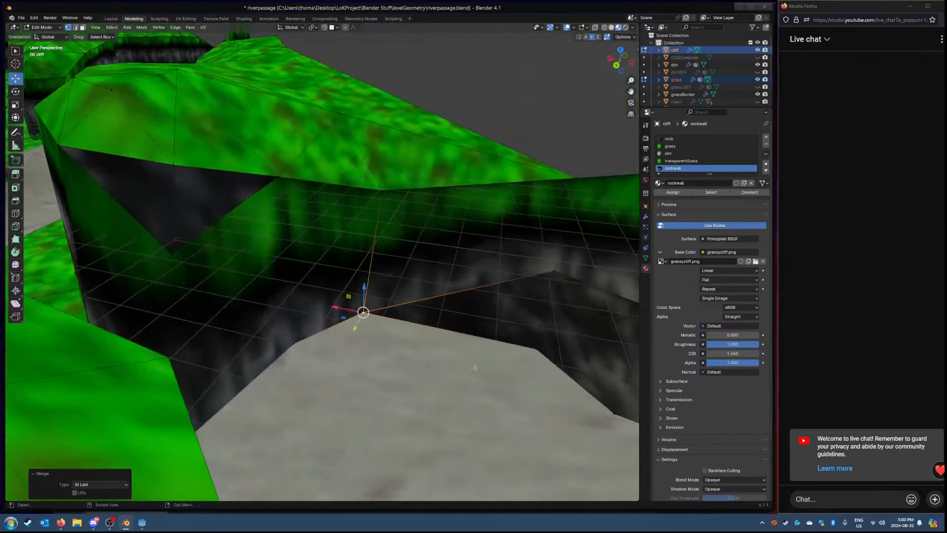
pyautogui.rightClick(537, 341)
pyautogui.click(570, 373)
# Step: Merge two more mid-wall vertices into the ground vertices on the alcove's far wall, using At Last
pyautogui.moveTo(567, 372); pyautogui.dragTo(432, 242, button='middle')
pyautogui.rightClick(413, 326)
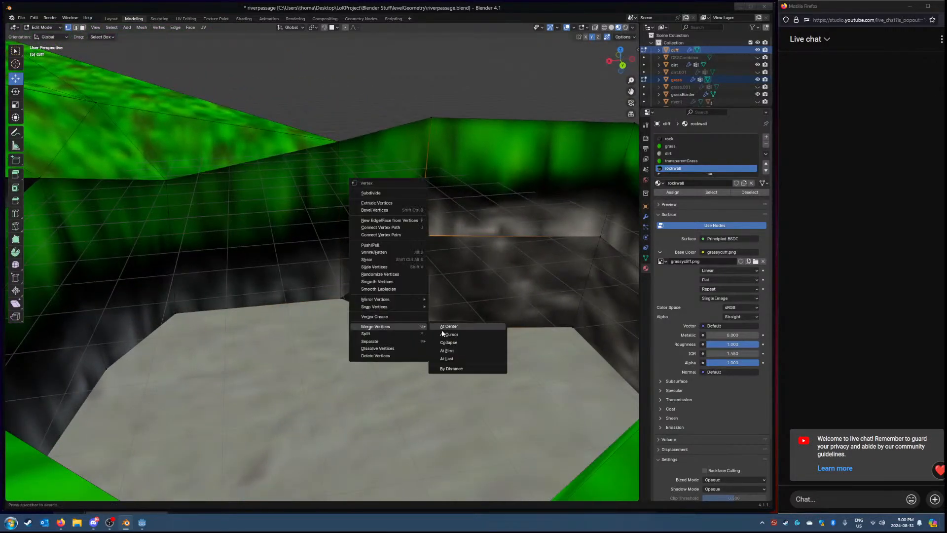
pyautogui.click(468, 339)
pyautogui.rightClick(573, 320)
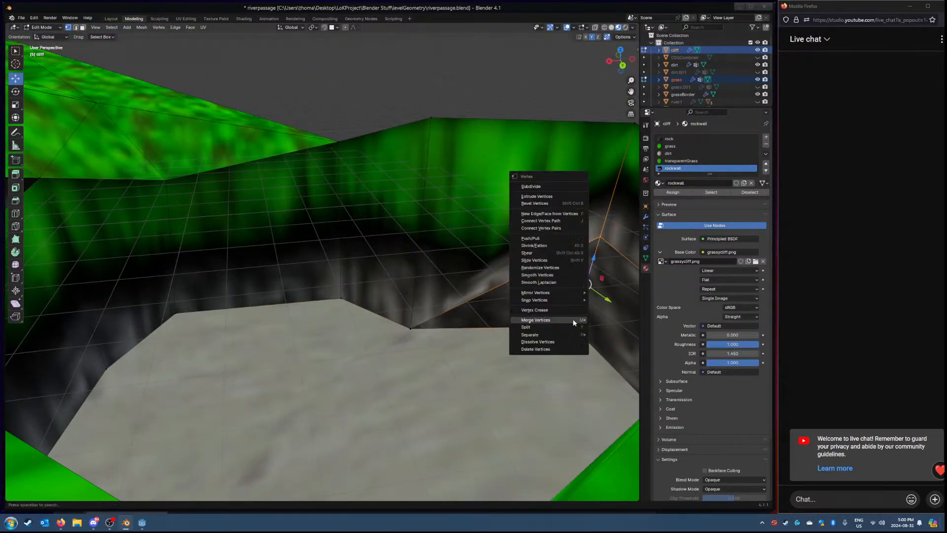
pyautogui.click(611, 362)
# Step: Continue around the alcove's bend, merging its next two mid-wall vertices into the ground vertices below with At Last
pyautogui.moveTo(612, 363); pyautogui.dragTo(374, 254, button='middle')
pyautogui.click(368, 271)
pyautogui.rightClick(367, 293)
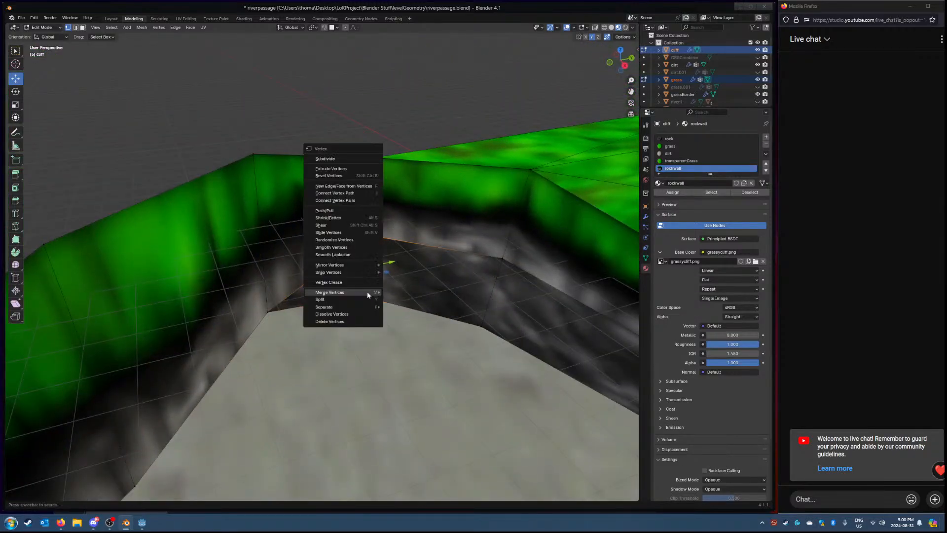
pyautogui.click(426, 328)
pyautogui.rightClick(481, 314)
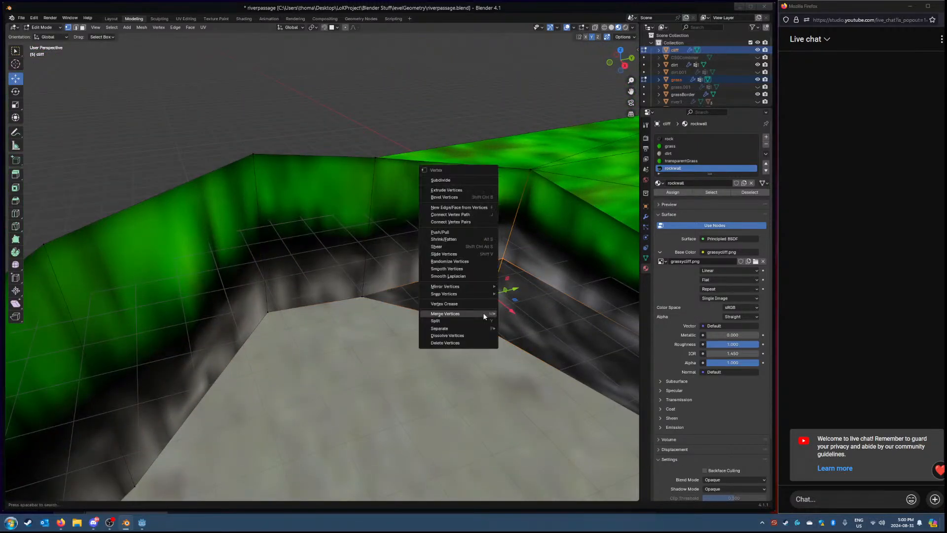
pyautogui.click(516, 349)
# Step: Merge the mid-wall vertex at the inner bend before the protruding cliff corner into its ground vertex, using At Last
pyautogui.moveTo(517, 349); pyautogui.dragTo(427, 312, button='middle')
pyautogui.scroll(-5, 380, 247)
pyautogui.moveTo(381, 248); pyautogui.dragTo(398, 284, button='middle')
pyautogui.keyDown('shift'); pyautogui.moveTo(319, 298); pyautogui.dragTo(425, 276, button='middle'); pyautogui.keyUp('shift')
pyautogui.scroll(3, 434, 296)
pyautogui.rightClick(312, 297)
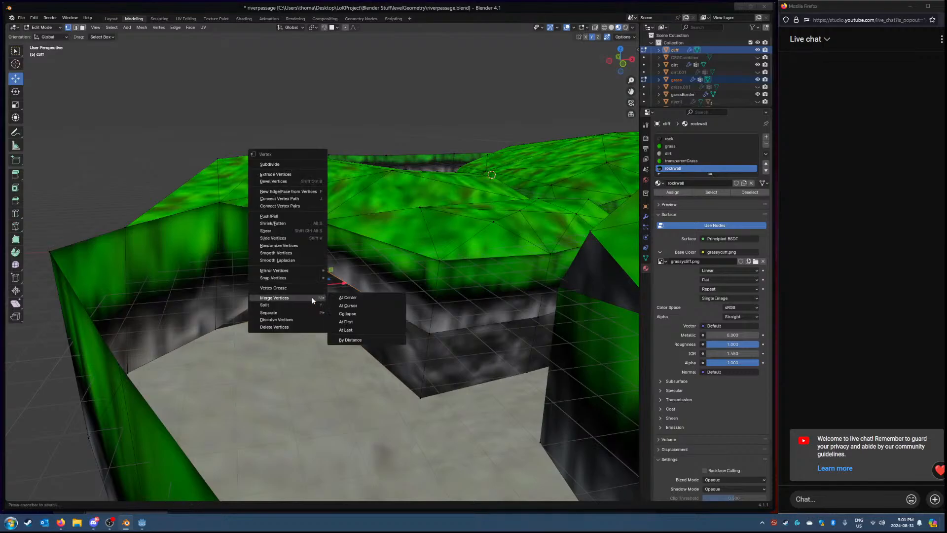
pyautogui.click(362, 331)
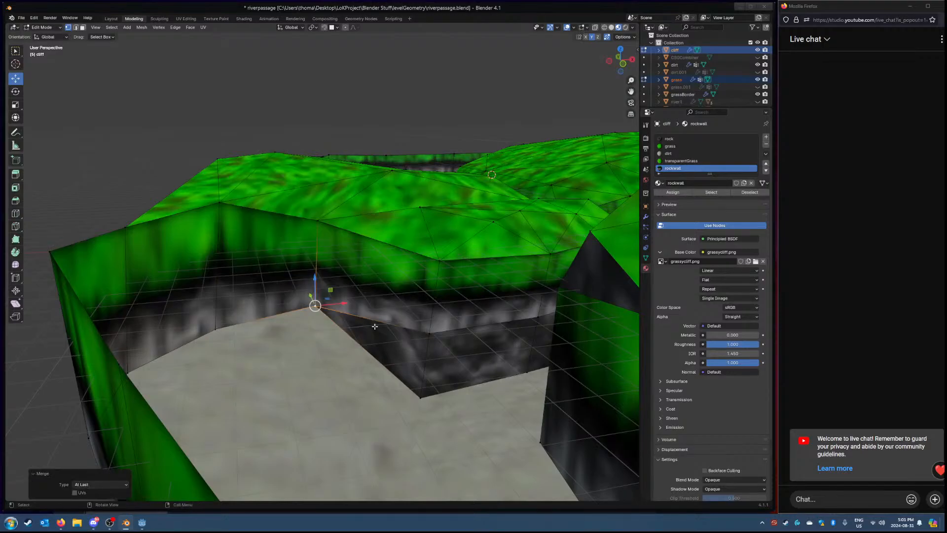
# Step: Merge the mid-wall vertices at the protruding cliff corner and the following wall point into their ground vertices, using At Last
pyautogui.keyDown('shift'); pyautogui.click(425, 397); pyautogui.keyUp('shift')
pyautogui.rightClick(427, 399)
pyautogui.click(472, 430)
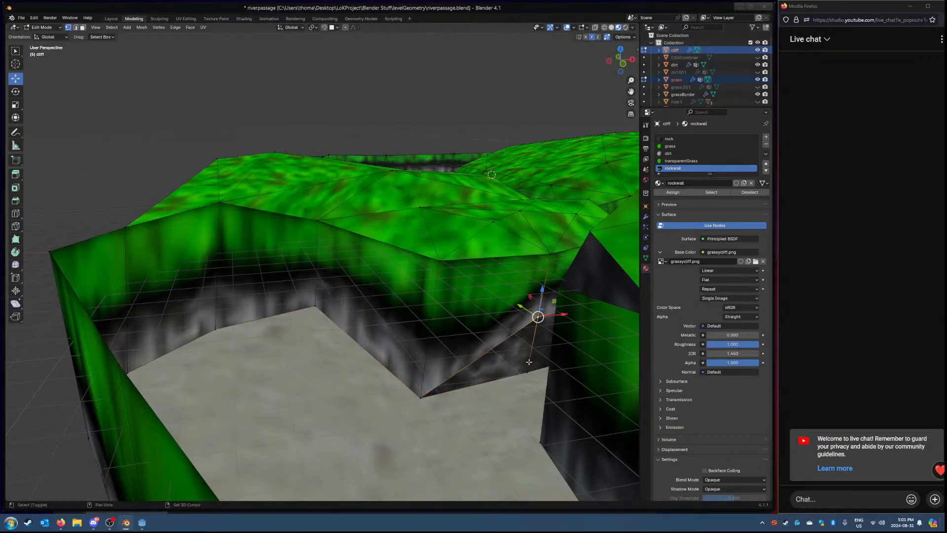
pyautogui.rightClick(529, 361)
pyautogui.moveTo(528, 362)
pyautogui.click(567, 392)
# Step: Merge the two mid-wall vertices at the cliff's outer corner beside the path junction into their ground vertices, using At Last
pyautogui.moveTo(567, 392); pyautogui.dragTo(364, 308, button='middle')
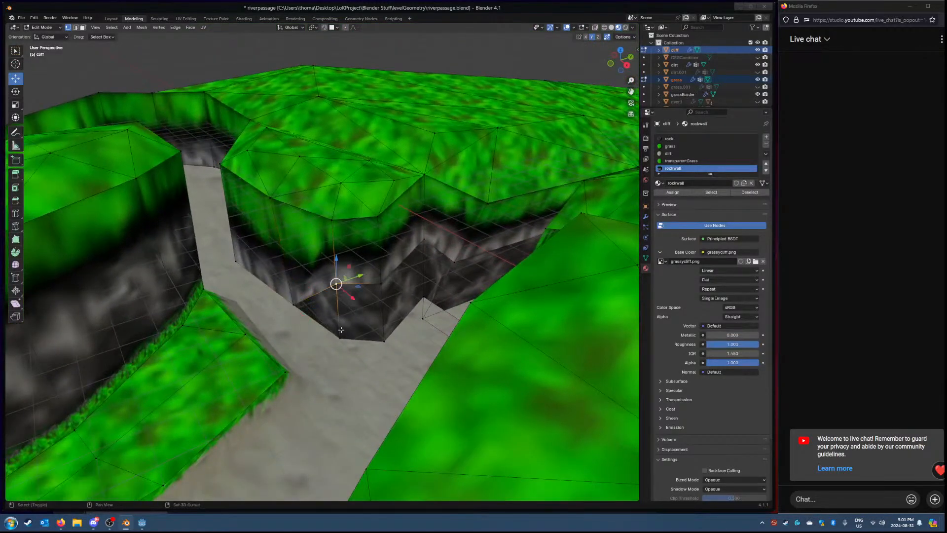
pyautogui.rightClick(341, 330)
pyautogui.moveTo(341, 330)
pyautogui.click(387, 363)
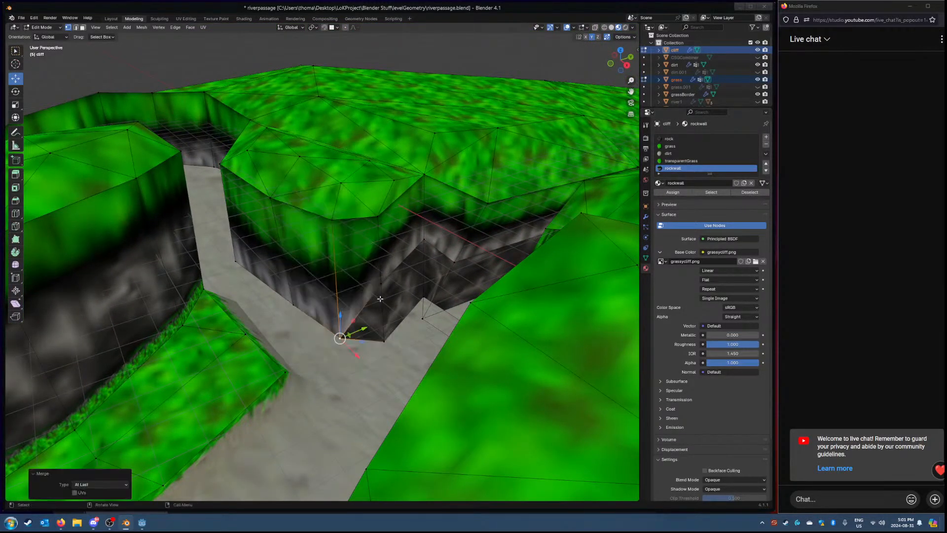
pyautogui.rightClick(380, 337)
pyautogui.moveTo(380, 338)
pyautogui.click(424, 370)
pyautogui.moveTo(424, 371); pyautogui.dragTo(357, 354, button='middle')
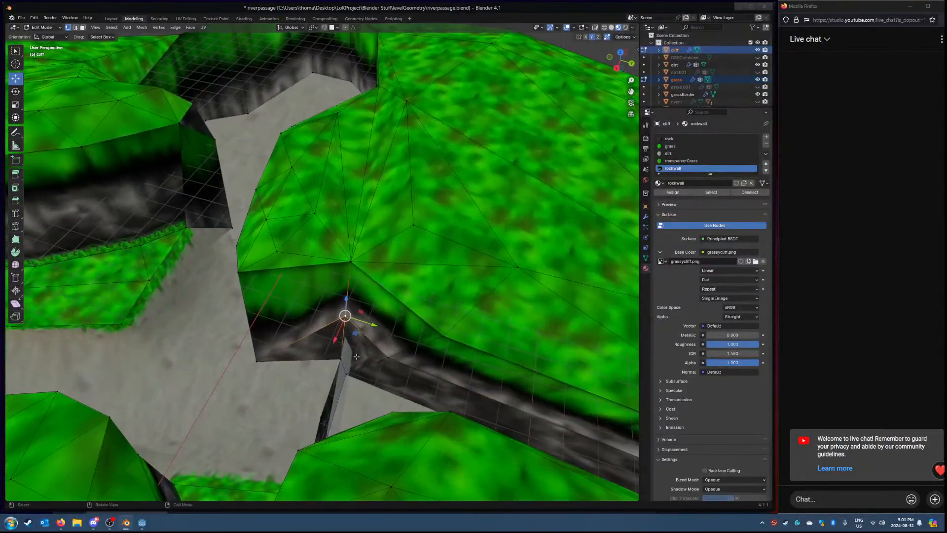
# Step: Merge the two mid-wall vertices at the inner corner beside the narrow gap into their ground vertices, using At Last
pyautogui.scroll(6, 348, 371)
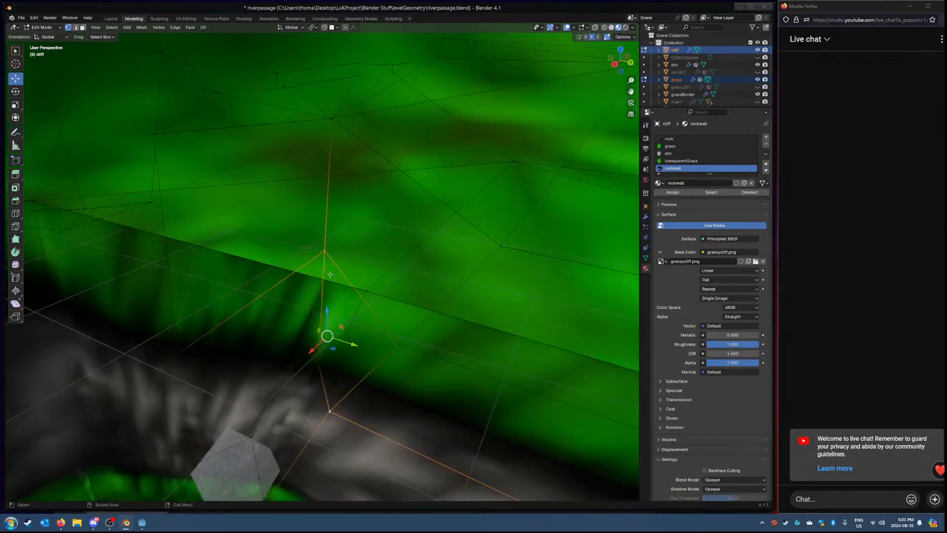
pyautogui.scroll(-8, 331, 279)
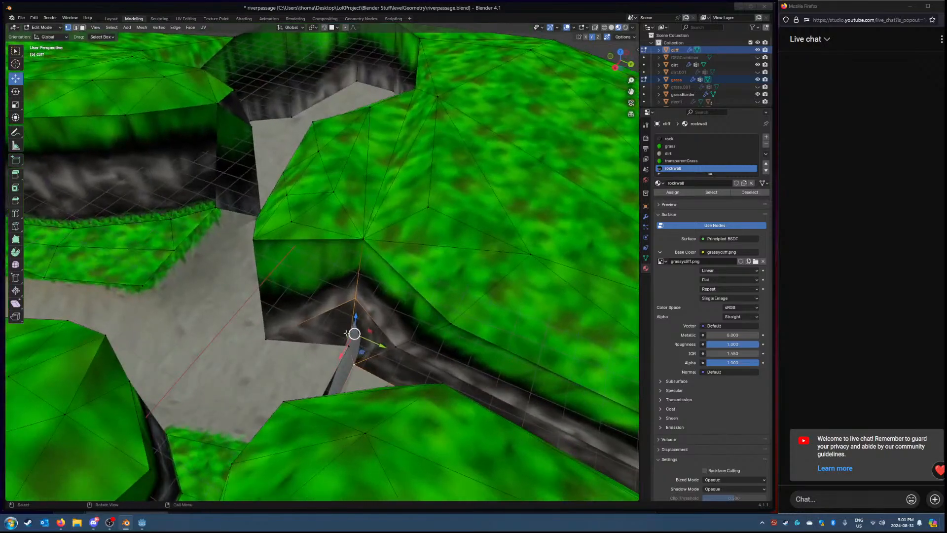
pyautogui.moveTo(347, 333)
pyautogui.mouseDown(button='middle')
pyautogui.moveTo(335, 326)
pyautogui.moveTo(329, 348)
pyautogui.moveTo(342, 339)
pyautogui.mouseUp(button='middle')
pyautogui.rightClick(325, 347)
pyautogui.click(374, 381)
pyautogui.click(305, 310)
pyautogui.moveTo(304, 311); pyautogui.dragTo(290, 318, button='middle')
pyautogui.keyDown('shift'); pyautogui.click(276, 333); pyautogui.keyUp('shift')
pyautogui.rightClick(276, 334)
pyautogui.click(320, 365)
# Step: Merge the next two mid-wall vertices along the straight cliff wall past the gap into their ground vertices, using At Last
pyautogui.moveTo(320, 365); pyautogui.dragTo(383, 354, button='middle')
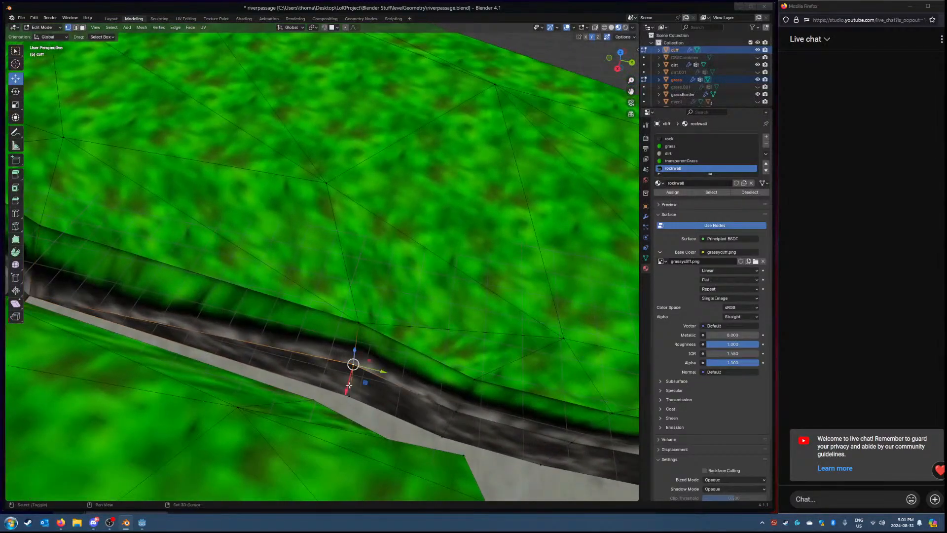
pyautogui.rightClick(349, 384)
pyautogui.click(379, 417)
pyautogui.moveTo(379, 416); pyautogui.dragTo(406, 379, button='middle')
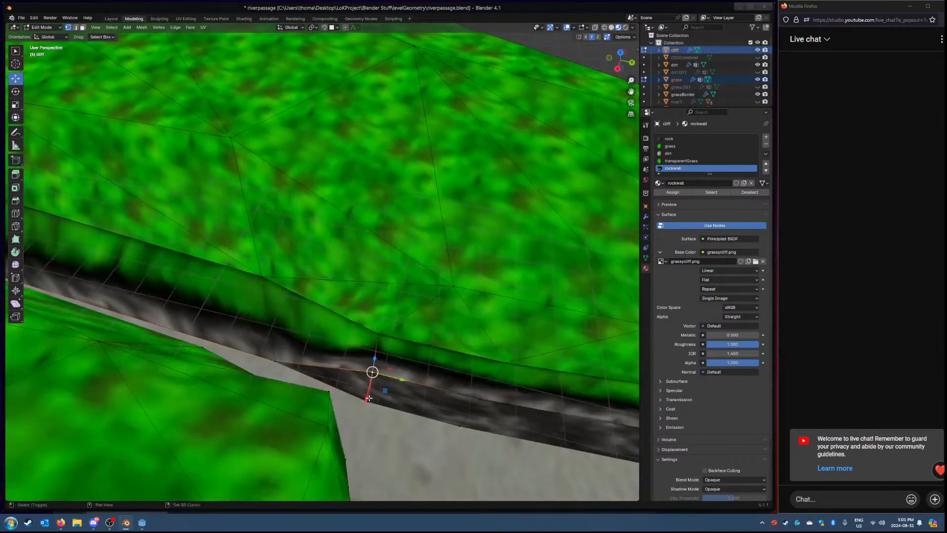
pyautogui.rightClick(369, 397)
pyautogui.moveTo(379, 402)
pyautogui.click(419, 432)
# Step: Merge the following mid-wall vertex and the one at the sharp outer cliff corner into their ground vertices, using At Last
pyautogui.keyDown('shift'); pyautogui.moveTo(419, 432); pyautogui.dragTo(276, 346, button='middle'); pyautogui.keyUp('shift')
pyautogui.click(346, 328)
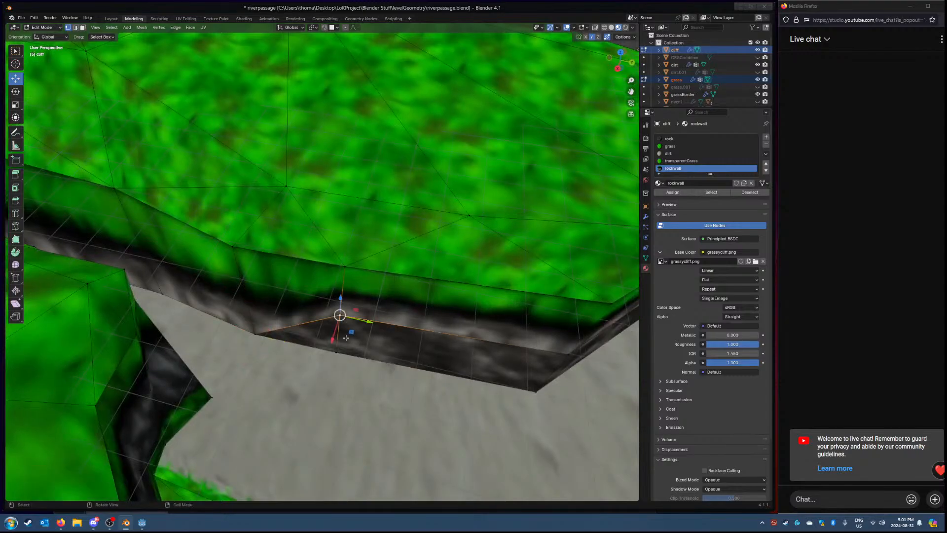
pyautogui.rightClick(336, 346)
pyautogui.moveTo(346, 342)
pyautogui.click(395, 371)
pyautogui.moveTo(396, 371); pyautogui.dragTo(359, 357, button='middle')
pyautogui.keyDown('shift'); pyautogui.click(359, 357); pyautogui.keyUp('shift')
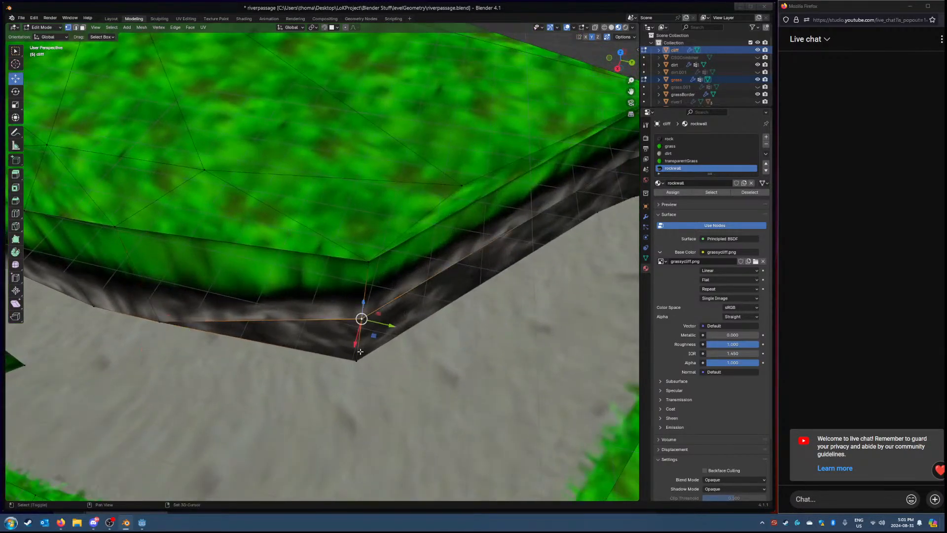
pyautogui.rightClick(360, 351)
pyautogui.click(392, 386)
# Step: Try to merge the mid-wall vertex past the sharp corner with the ground vertex below it, using At First
pyautogui.moveTo(392, 386); pyautogui.dragTo(402, 336, button='middle')
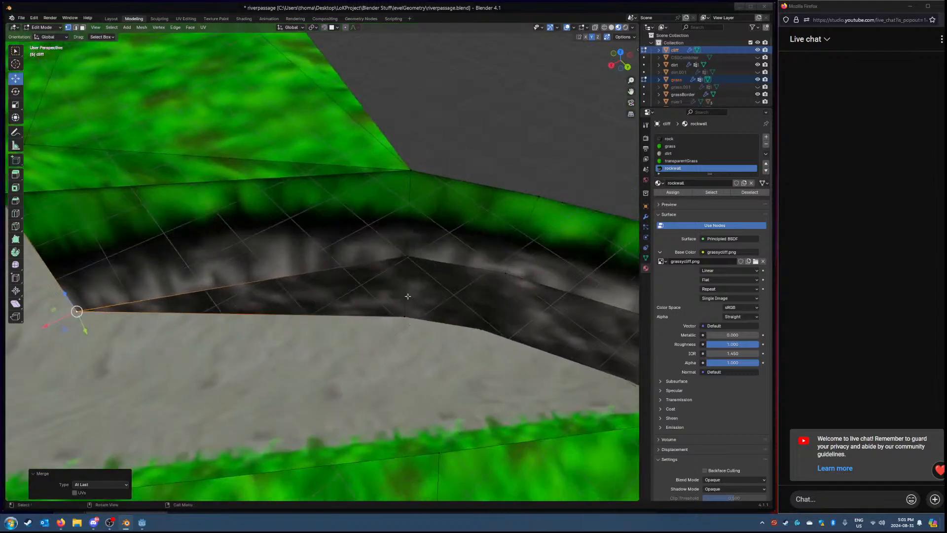
pyautogui.click(409, 262)
pyautogui.keyDown('shift'); pyautogui.click(406, 313); pyautogui.keyUp('shift')
pyautogui.rightClick(406, 311)
pyautogui.moveTo(409, 310)
pyautogui.click(430, 337)
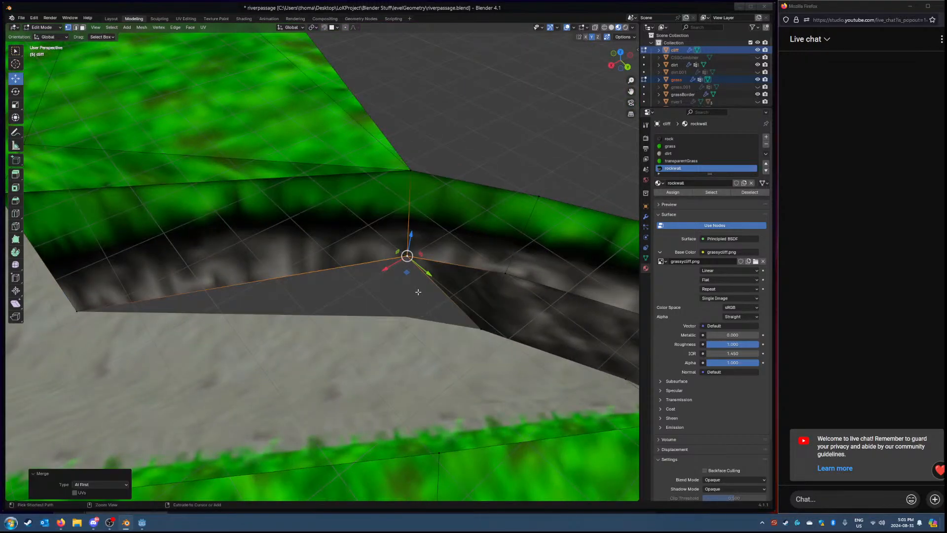
# Step: Merge the mid-wall vertex past the sharp corner and the next one along the wall into their ground vertices, using At Last
pyautogui.keyDown('shift'); pyautogui.click(407, 318); pyautogui.keyUp('shift')
pyautogui.rightClick(408, 319)
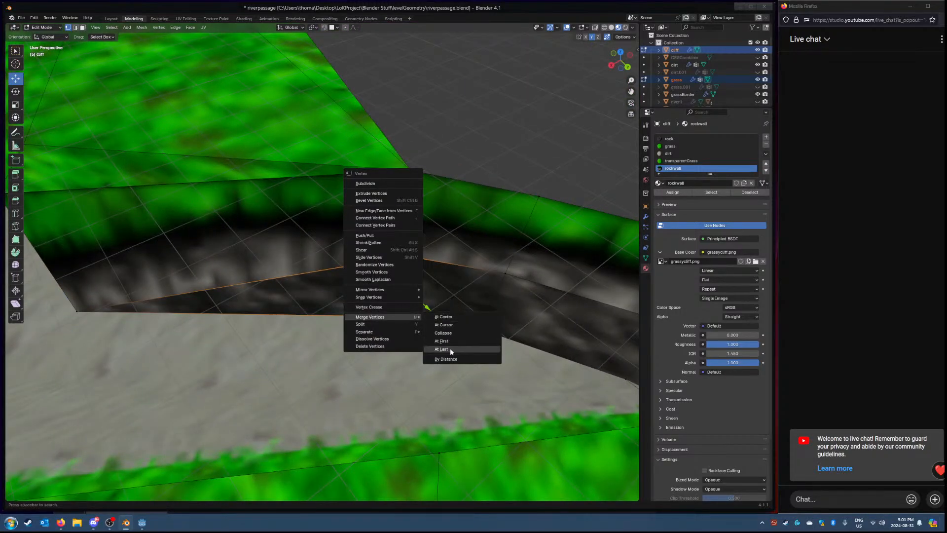
pyautogui.click(450, 350)
pyautogui.click(504, 276)
pyautogui.keyDown('shift'); pyautogui.click(482, 327); pyautogui.keyUp('shift')
pyautogui.rightClick(485, 326)
pyautogui.moveTo(493, 325)
pyautogui.click(516, 356)
# Step: Merge the next two mid-wall vertices leading into the curved outer wall into their ground vertices, using At Last
pyautogui.moveTo(515, 356); pyautogui.dragTo(441, 341, button='middle')
pyautogui.click(502, 319)
pyautogui.keyDown('shift'); pyautogui.click(472, 354); pyautogui.keyUp('shift')
pyautogui.rightClick(486, 347)
pyautogui.moveTo(487, 346)
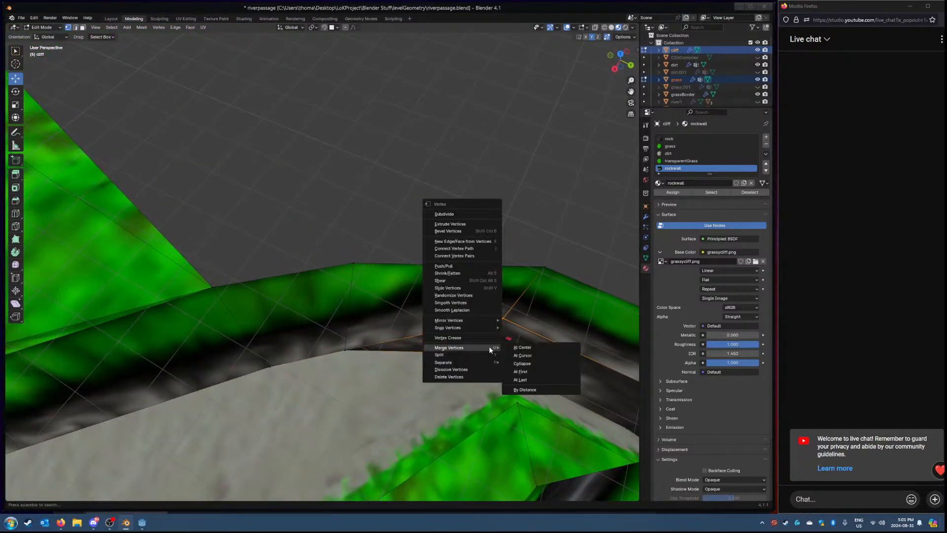
pyautogui.click(521, 379)
pyautogui.moveTo(520, 379); pyautogui.dragTo(452, 307, button='middle')
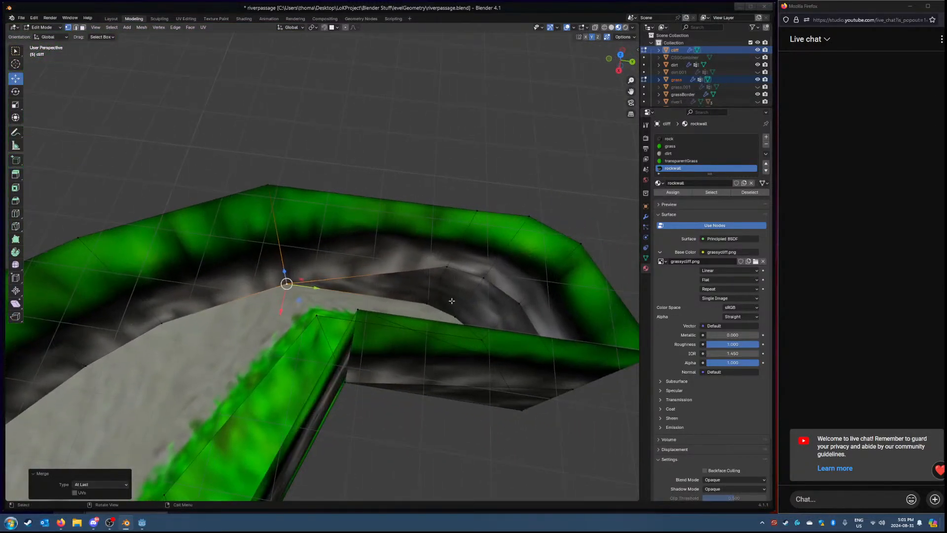
pyautogui.click(446, 267)
pyautogui.keyDown('shift'); pyautogui.click(427, 302); pyautogui.keyUp('shift')
pyautogui.rightClick(433, 300)
pyautogui.moveTo(439, 301)
pyautogui.click(493, 334)
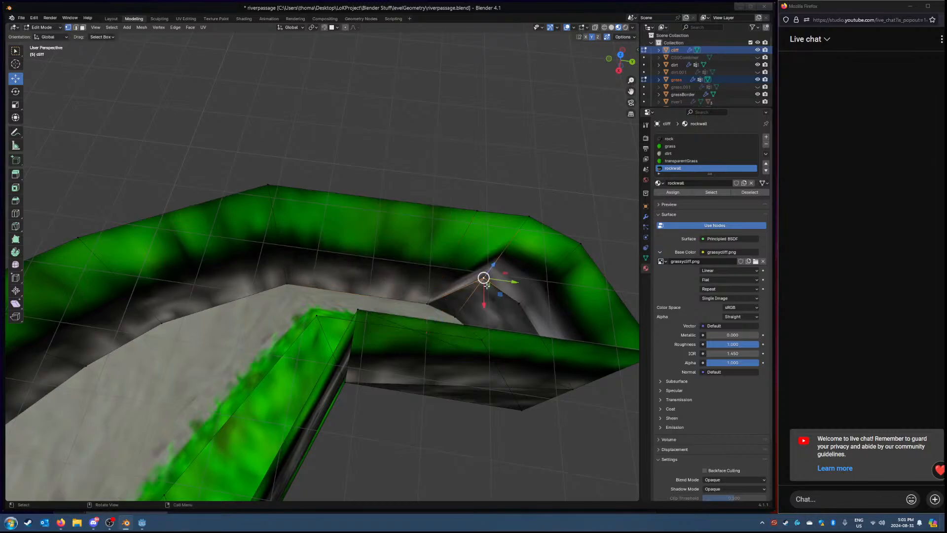
# Step: Merge the two mid-wall vertices around the tight bend of the outer wall into their ground vertices, using At Last
pyautogui.click(485, 280)
pyautogui.keyDown('shift'); pyautogui.click(454, 317); pyautogui.keyUp('shift')
pyautogui.rightClick(457, 314)
pyautogui.moveTo(458, 314)
pyautogui.click(495, 346)
pyautogui.click(519, 303)
pyautogui.moveTo(520, 303); pyautogui.dragTo(520, 333, button='middle')
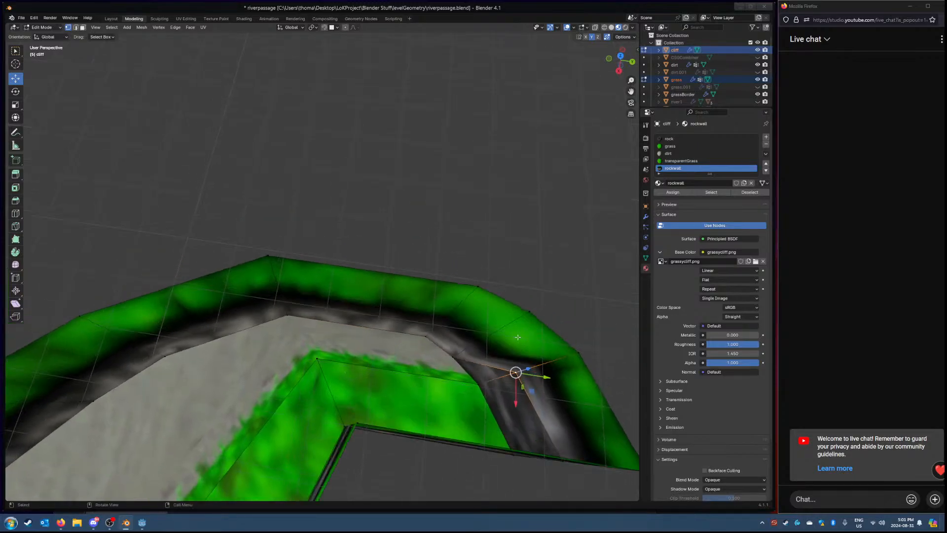
pyautogui.rightClick(489, 385)
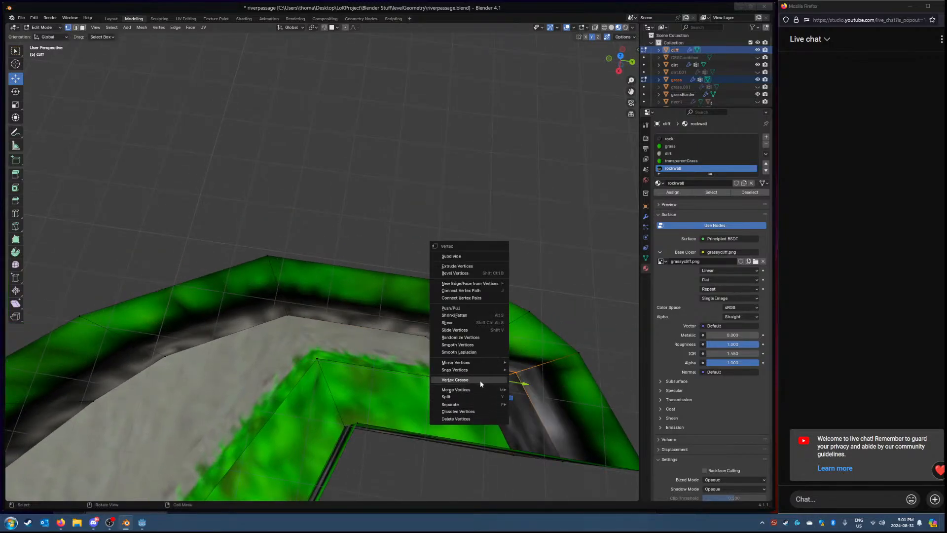
pyautogui.click(530, 421)
# Step: Merge the last mid-wall vertex at the end of the outer wall into its ground vertex, using At Last
pyautogui.moveTo(530, 421); pyautogui.dragTo(416, 345, button='middle')
pyautogui.click(412, 277)
pyautogui.keyDown('shift'); pyautogui.click(405, 354); pyautogui.keyUp('shift')
pyautogui.rightClick(403, 355)
pyautogui.moveTo(404, 354)
pyautogui.click(439, 385)
# Step: Switch to face selection and pick the strip of cliff wall faces from the outer wall's end, along the passage, to the path junction
pyautogui.moveTo(439, 386); pyautogui.dragTo(394, 347, button='middle')
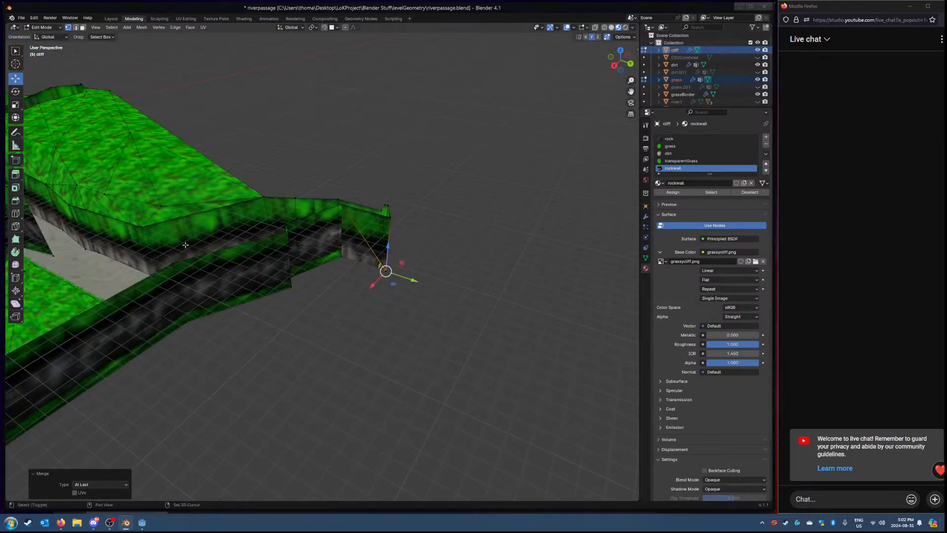
pyautogui.click(83, 28)
pyautogui.moveTo(317, 197); pyautogui.dragTo(493, 231, button='middle')
pyautogui.moveTo(354, 217); pyautogui.dragTo(237, 217, button='middle')
pyautogui.click(290, 214)
pyautogui.keyDown('ctrl'); pyautogui.click(292, 221); pyautogui.keyUp('ctrl')
pyautogui.moveTo(316, 224); pyautogui.dragTo(370, 232, button='middle')
pyautogui.scroll(-3, 236, 240)
pyautogui.keyDown('ctrl'); pyautogui.click(316, 291); pyautogui.keyUp('ctrl')
pyautogui.keyDown('shift'); pyautogui.moveTo(315, 290); pyautogui.dragTo(439, 302, button='middle'); pyautogui.keyUp('shift')
pyautogui.keyDown('ctrl'); pyautogui.click(302, 262); pyautogui.keyUp('ctrl')
pyautogui.moveTo(302, 261); pyautogui.dragTo(348, 258, button='middle')
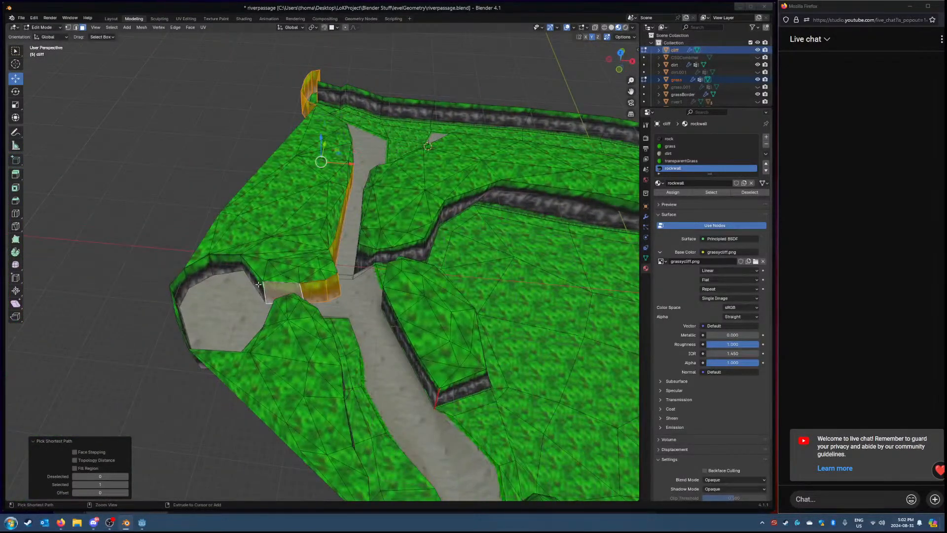
# Step: Extend the shortest-path face selection along the remaining cliff wall, including the rounded dead end of the dirt path
pyautogui.moveTo(232, 264); pyautogui.dragTo(86, 242, button='middle')
pyautogui.moveTo(343, 310); pyautogui.dragTo(307, 228, button='middle')
pyautogui.scroll(3, 257, 305)
pyautogui.keyDown('ctrl'); pyautogui.click(231, 318); pyautogui.keyUp('ctrl')
pyautogui.keyDown('ctrl'); pyautogui.click(242, 299); pyautogui.keyUp('ctrl')
pyautogui.moveTo(274, 169); pyautogui.dragTo(222, 61, button='middle')
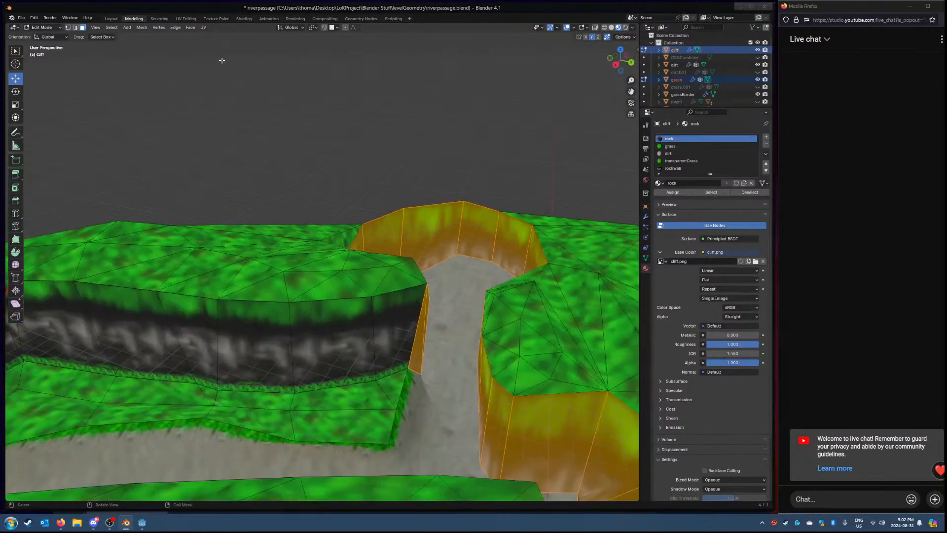
# Step: In the UV Editing workspace, align the selected wall faces' UV strip with the height of the grassycliff.png texture
pyautogui.click(186, 18)
pyautogui.scroll(-10, 165, 174)
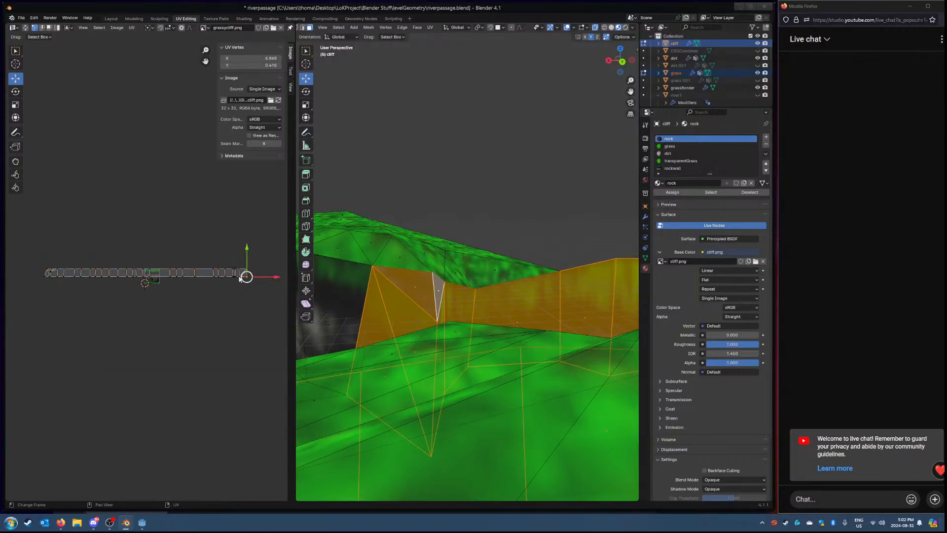
pyautogui.moveTo(146, 249); pyautogui.dragTo(169, 277)
pyautogui.scroll(8, 169, 277)
pyautogui.moveTo(104, 374); pyautogui.dragTo(107, 361)
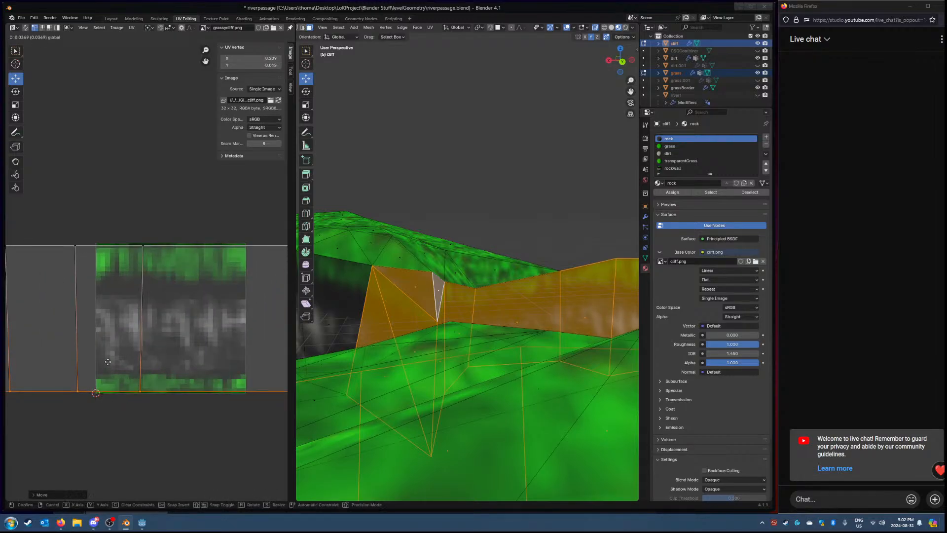
pyautogui.scroll(-2, 108, 365)
pyautogui.keyDown('shift'); pyautogui.moveTo(36, 351); pyautogui.dragTo(261, 301, button='middle'); pyautogui.keyUp('shift')
pyautogui.moveTo(106, 245)
pyautogui.mouseDown()
pyautogui.moveTo(105, 237)
pyautogui.moveTo(110, 244)
pyautogui.mouseUp()
# Step: Select the two leftover triangular faces in the cliff wall and give them the rockwall material
pyautogui.click(426, 282)
pyautogui.moveTo(425, 282); pyautogui.dragTo(421, 284, button='middle')
pyautogui.keyDown('shift'); pyautogui.click(444, 286); pyautogui.keyUp('shift')
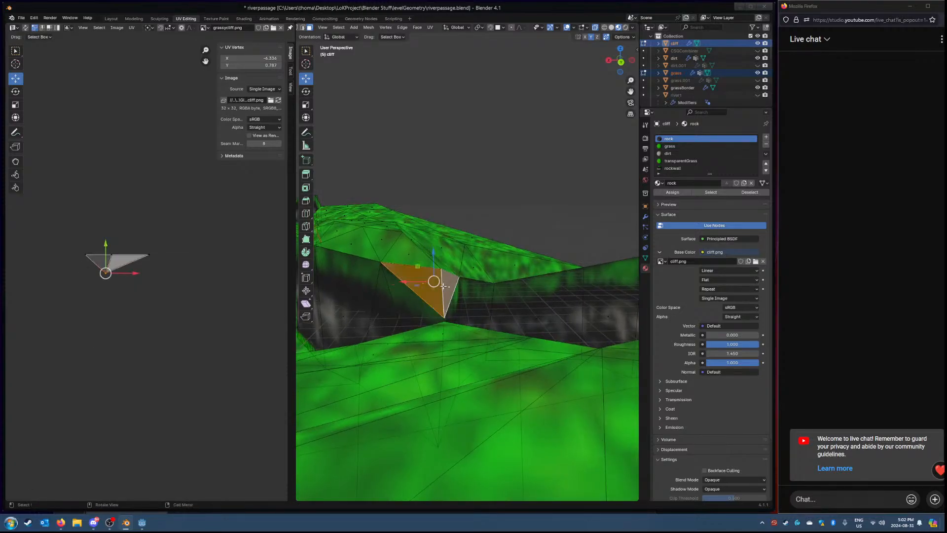
pyautogui.click(672, 168)
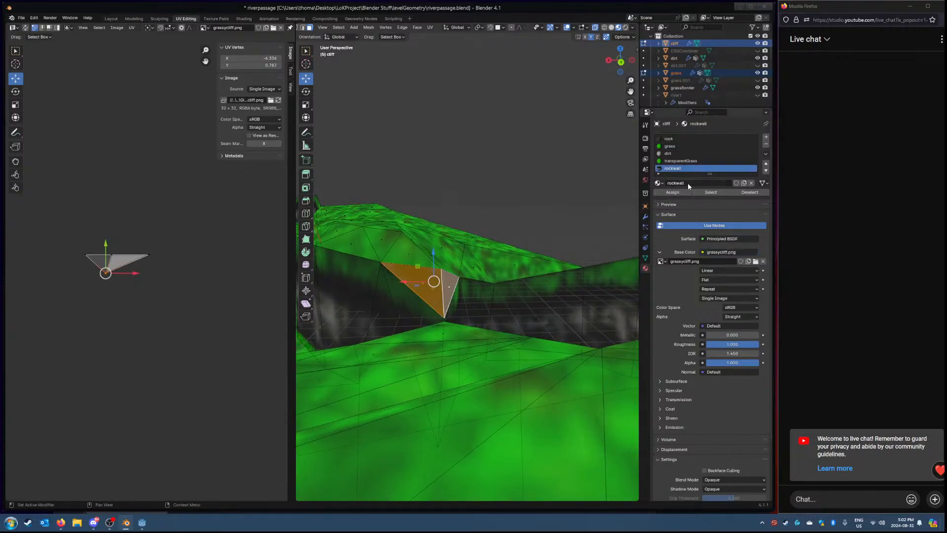
pyautogui.click(540, 219)
pyautogui.moveTo(540, 220); pyautogui.dragTo(487, 267, button='middle')
pyautogui.click(432, 282)
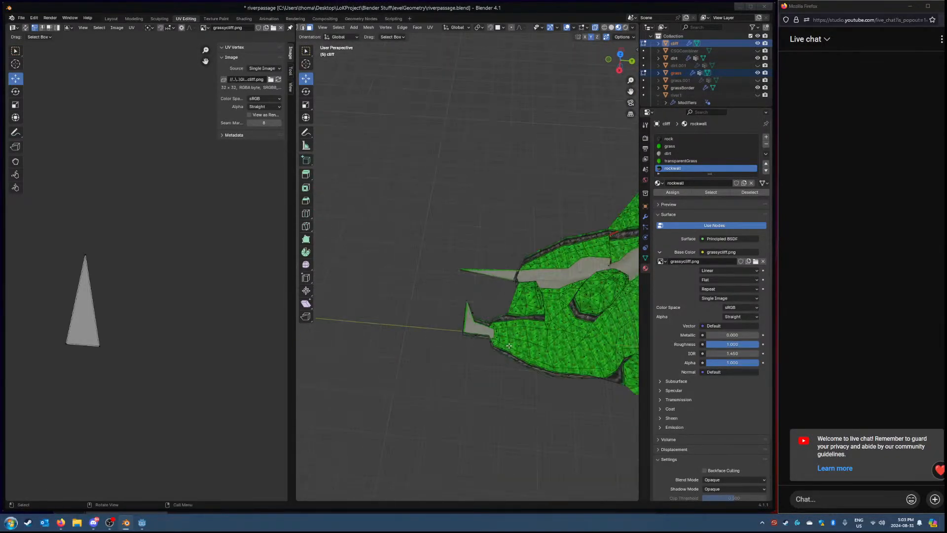
# Step: Return to the Modeling workspace and inspect the walls around the dirt exit path at the map's edge
pyautogui.moveTo(509, 319); pyautogui.dragTo(539, 265, button='middle')
pyautogui.moveTo(416, 262); pyautogui.dragTo(381, 325, button='middle')
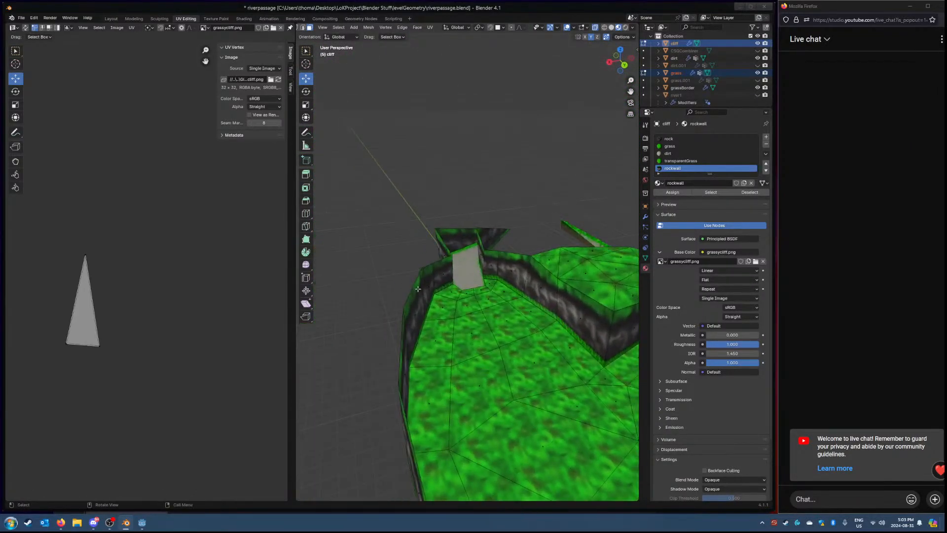
pyautogui.click(138, 18)
pyautogui.moveTo(330, 116); pyautogui.dragTo(468, 170, button='middle')
pyautogui.scroll(-5, 291, 154)
pyautogui.moveTo(264, 161); pyautogui.dragTo(350, 196, button='middle')
pyautogui.scroll(5, 351, 196)
pyautogui.keyDown('shift'); pyautogui.moveTo(266, 289); pyautogui.dragTo(362, 148, button='middle'); pyautogui.keyUp('shift')
pyautogui.scroll(4, 365, 167)
pyautogui.moveTo(346, 190); pyautogui.dragTo(451, 216, button='middle')
pyautogui.scroll(5, 395, 209)
pyautogui.scroll(-5, 429, 208)
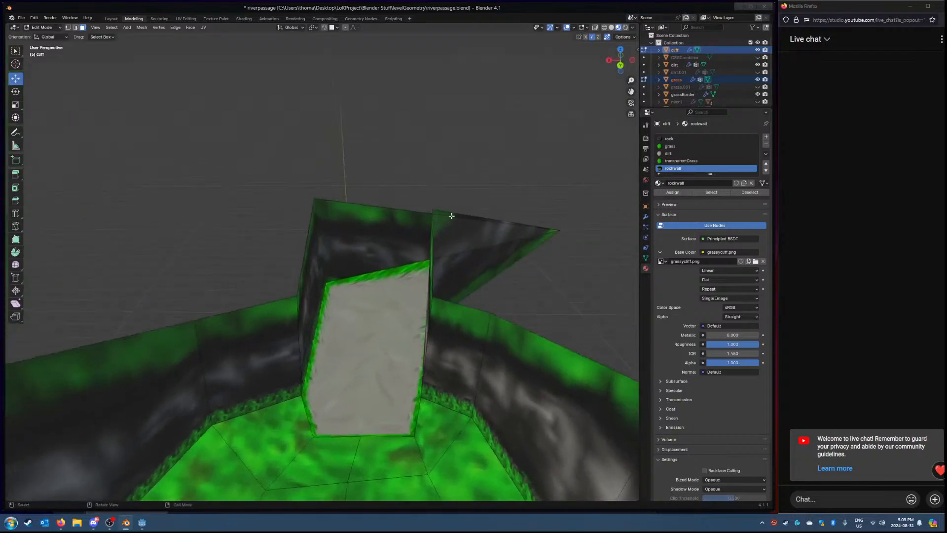
# Step: In vertex selection, fill a face between the exit's outer corner and the wall-top vertices beside the dirt path
pyautogui.click(69, 28)
pyautogui.moveTo(325, 167); pyautogui.dragTo(389, 165, button='middle')
pyautogui.moveTo(456, 166); pyautogui.dragTo(377, 121, button='middle')
pyautogui.scroll(-6, 327, 107)
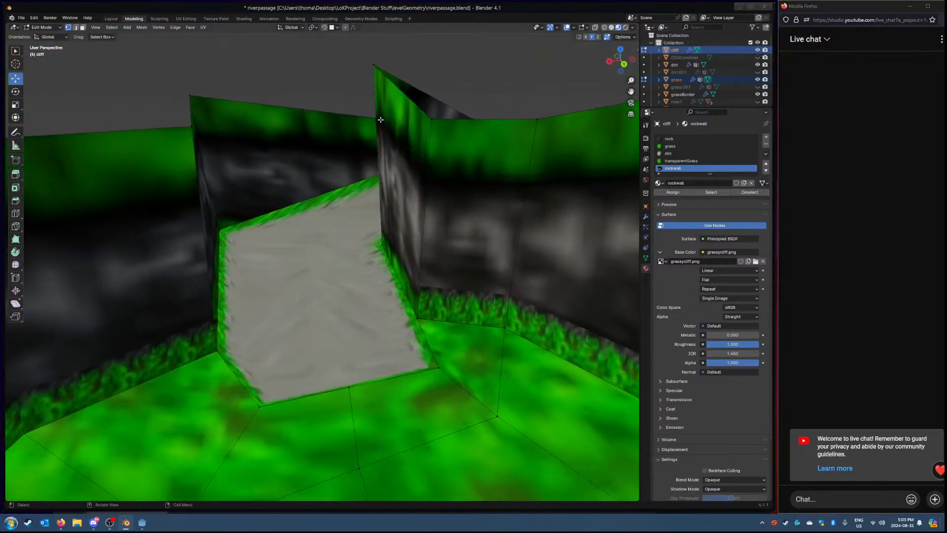
pyautogui.moveTo(421, 174); pyautogui.dragTo(412, 219, button='middle')
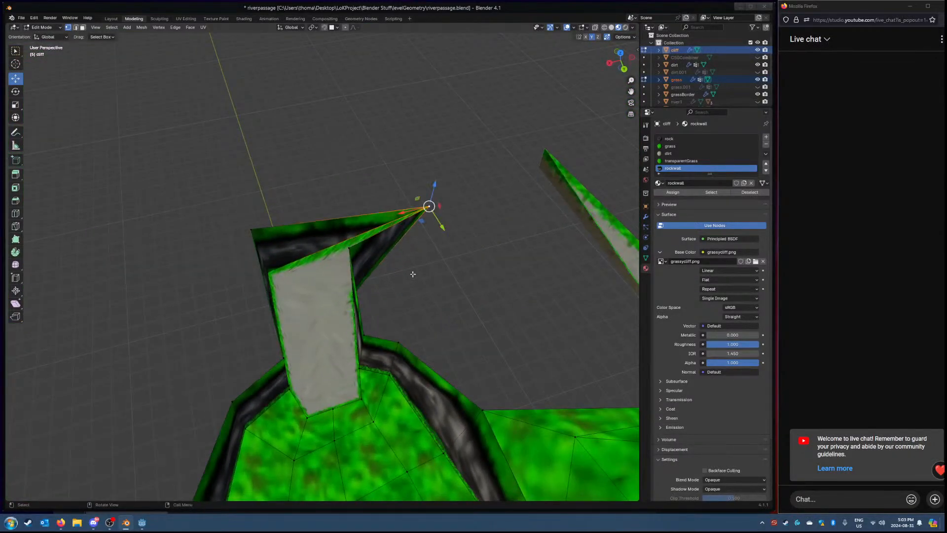
pyautogui.keyDown('ctrl'); pyautogui.click(403, 340); pyautogui.keyUp('ctrl')
pyautogui.press('f')
pyautogui.moveTo(407, 314); pyautogui.dragTo(420, 335, button='middle')
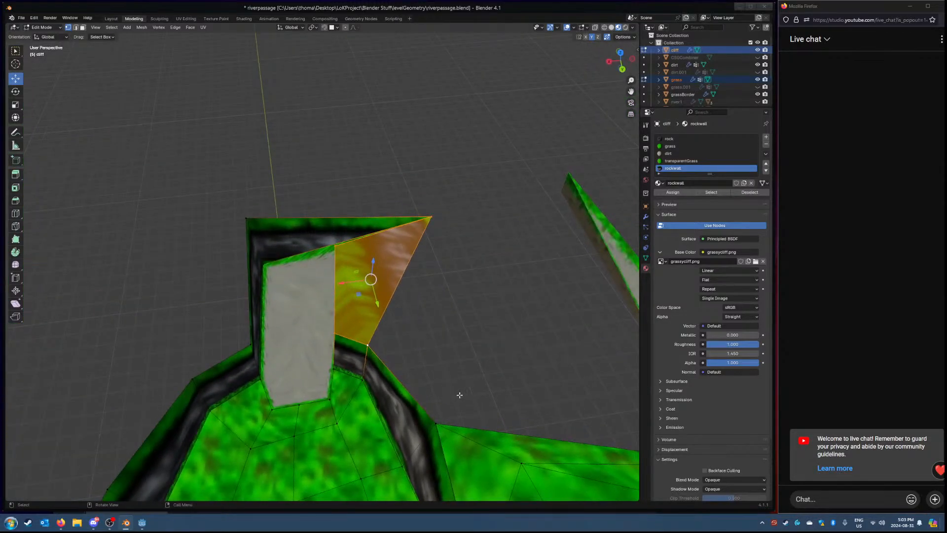
# Step: Extrude the wall-top vertex outward about -3.28 m in X and -0.73 m in Y, and fill triangles to both neighbouring corners
pyautogui.click(445, 425)
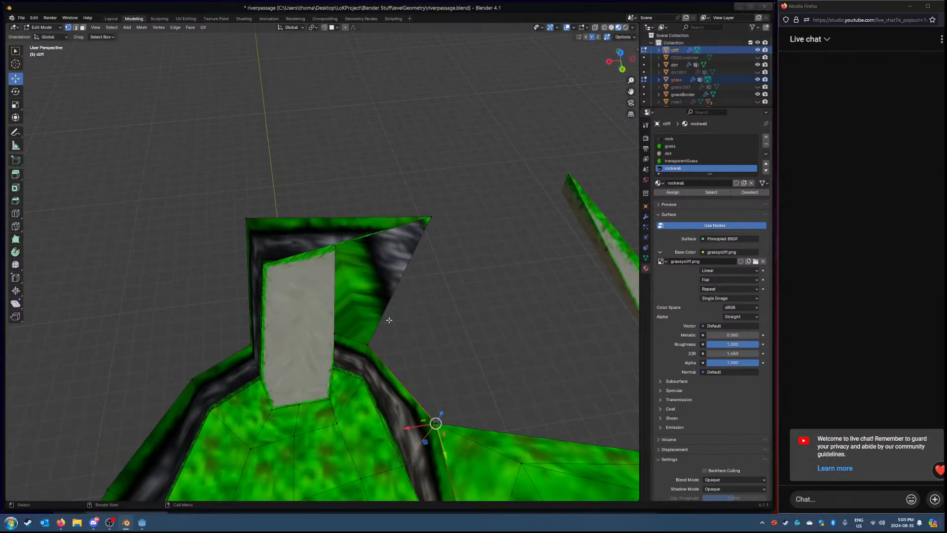
pyautogui.press('e')
pyautogui.click(453, 321)
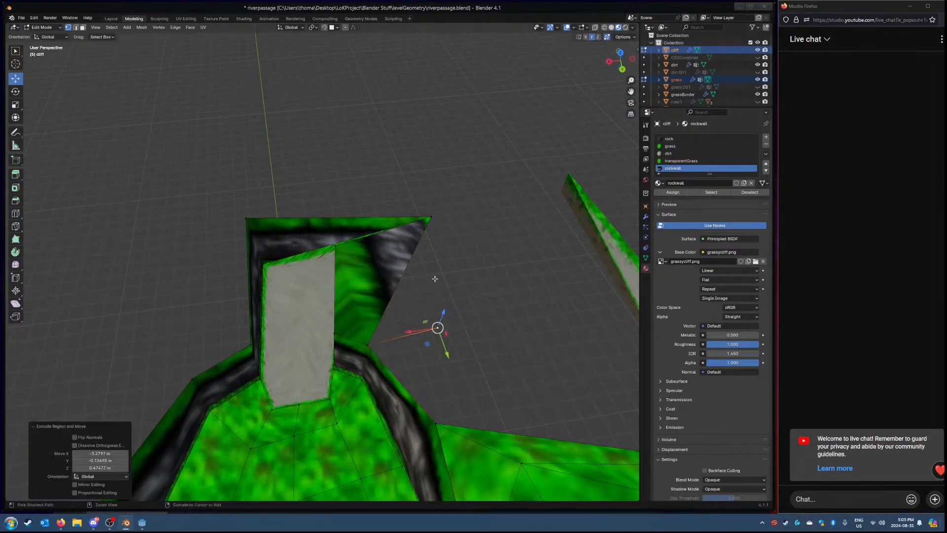
pyautogui.keyDown('ctrl'); pyautogui.click(434, 218); pyautogui.keyUp('ctrl')
pyautogui.press('f')
pyautogui.click(438, 337)
pyautogui.keyDown('ctrl'); pyautogui.click(436, 420); pyautogui.keyUp('ctrl')
pyautogui.press('f')
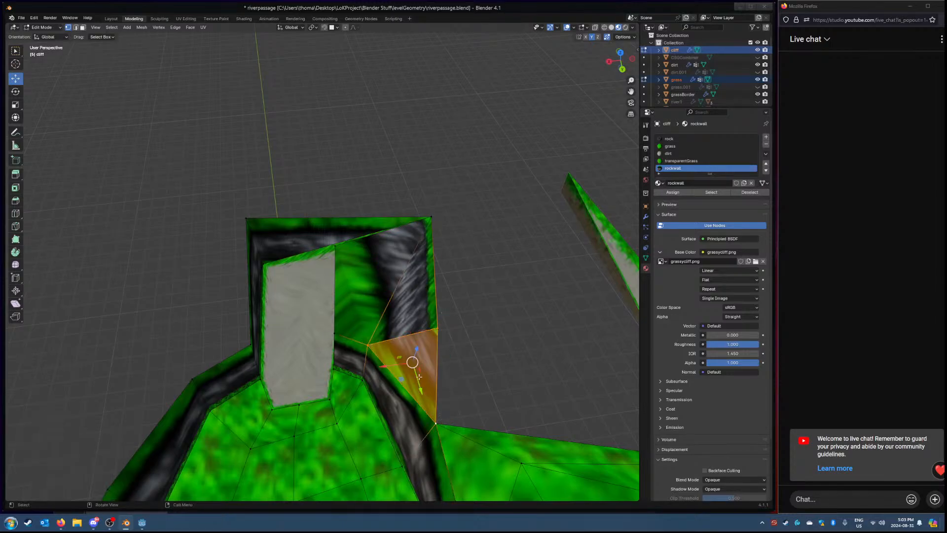
# Step: Assign the grass material to the three new top faces and unwrap them with the Angle Based method
pyautogui.click(84, 28)
pyautogui.click(390, 286)
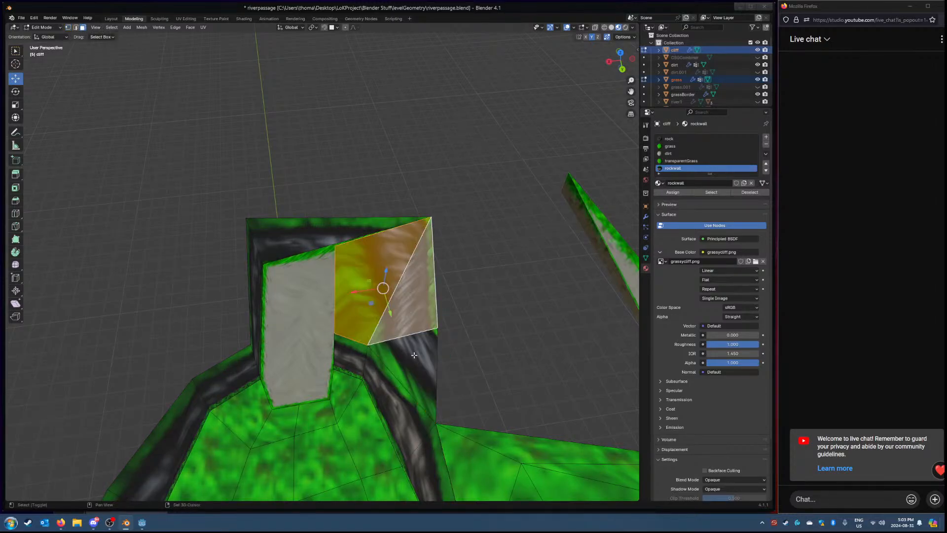
pyautogui.click(668, 147)
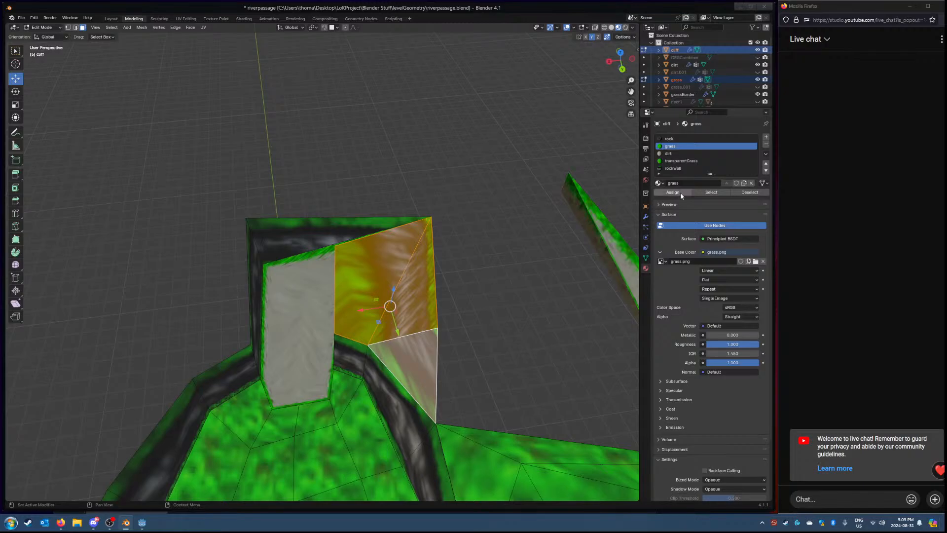
pyautogui.click(679, 193)
pyautogui.click(203, 28)
pyautogui.click(217, 36)
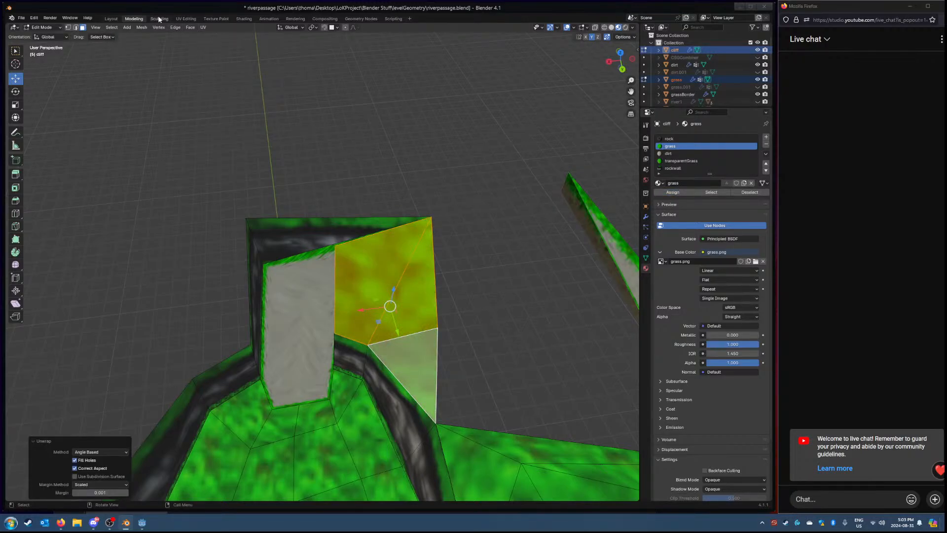
# Step: In the UV Editing workspace, subdivide the diagonal edge across the new grass top faces beside the exit with one cut
pyautogui.click(186, 19)
pyautogui.moveTo(518, 236); pyautogui.dragTo(260, 113, button='middle')
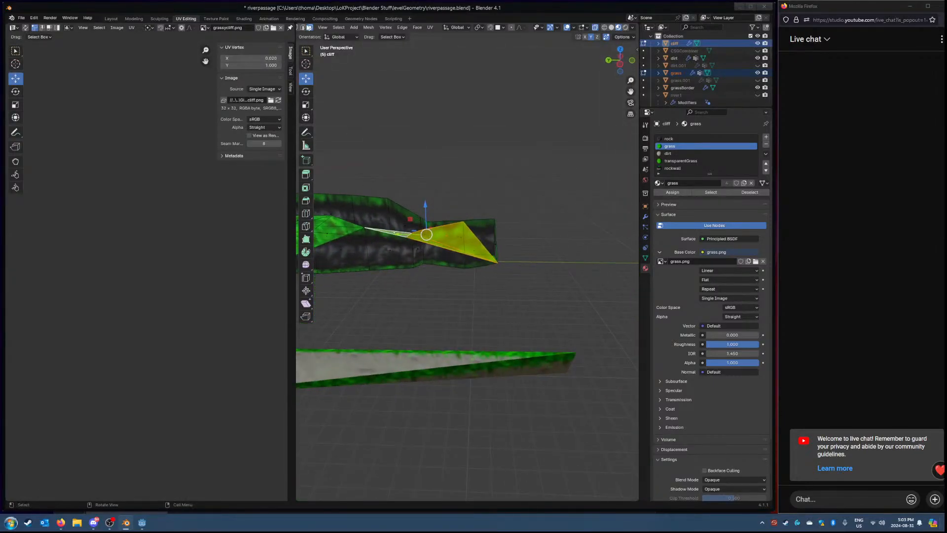
pyautogui.moveTo(478, 160); pyautogui.dragTo(450, 233, button='middle')
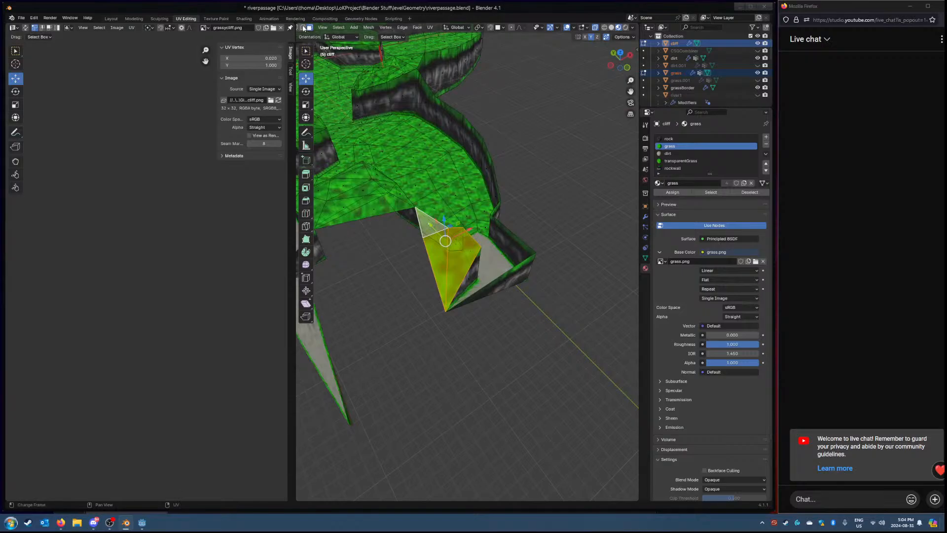
pyautogui.rightClick(446, 249)
pyautogui.click(447, 250)
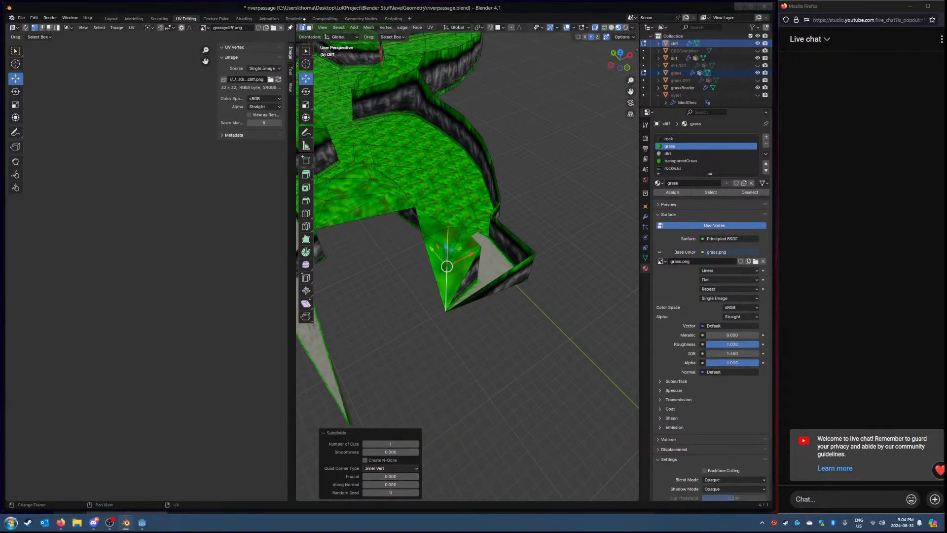
pyautogui.scroll(3, 312, 28)
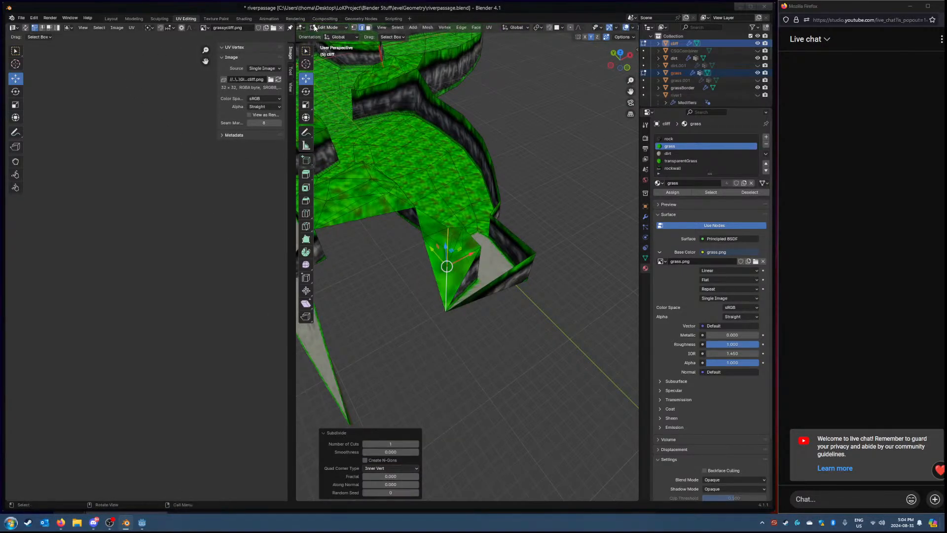
# Step: Raise the new midpoint vertex of the grass top and shift it about 1.17 m in X and 1.10 m in Y
pyautogui.click(354, 27)
pyautogui.moveTo(454, 265); pyautogui.dragTo(369, 227, button='middle')
pyautogui.scroll(4, 409, 222)
pyautogui.moveTo(448, 238); pyautogui.dragTo(443, 201)
pyautogui.moveTo(582, 259); pyautogui.dragTo(417, 348, button='middle')
pyautogui.moveTo(460, 252); pyautogui.dragTo(436, 264)
pyautogui.moveTo(437, 264); pyautogui.dragTo(486, 264, button='middle')
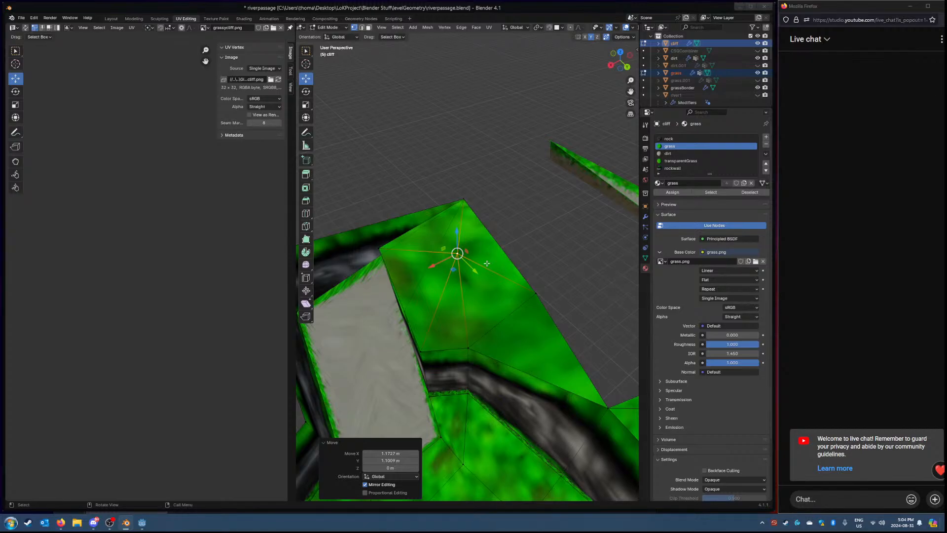
# Step: Subdivide the outer edge of the neighbouring grass hill, facing the gap, with one cut
pyautogui.moveTo(488, 262); pyautogui.dragTo(379, 204, button='middle')
pyautogui.click(412, 86)
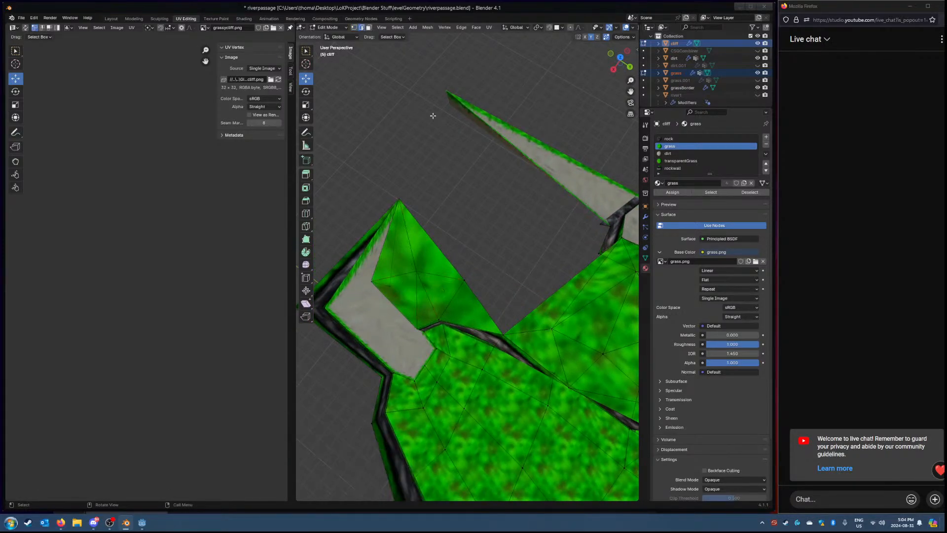
pyautogui.click(560, 286)
pyautogui.rightClick(560, 286)
pyautogui.click(562, 290)
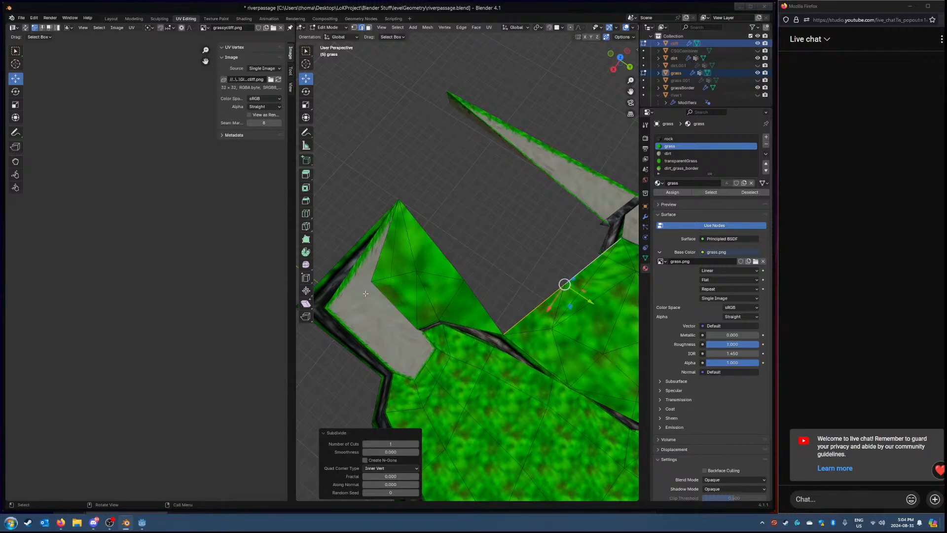
pyautogui.click(354, 27)
pyautogui.keyDown('ctrl'); pyautogui.click(466, 280); pyautogui.keyUp('ctrl')
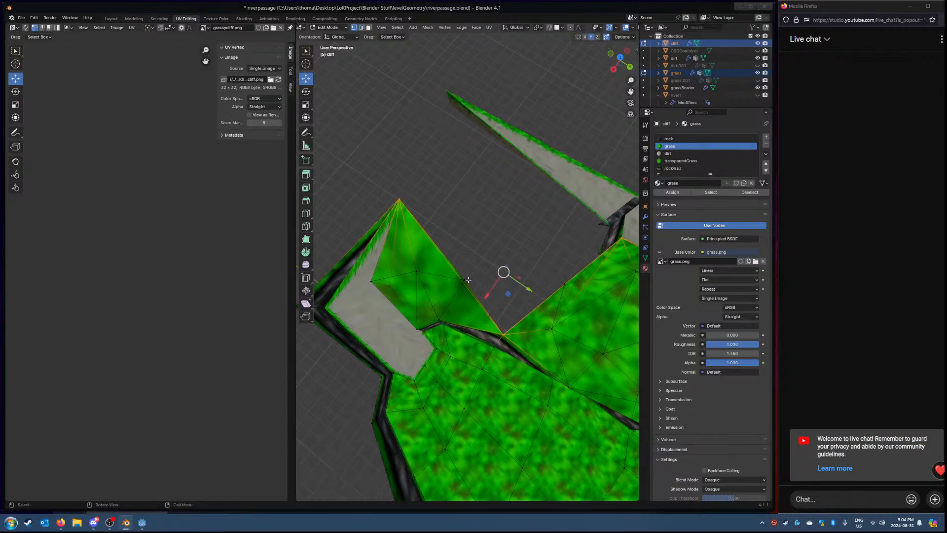
pyautogui.hotkey('ctrl', 'z')
pyautogui.keyDown('shift'); pyautogui.click(509, 328); pyautogui.keyUp('shift')
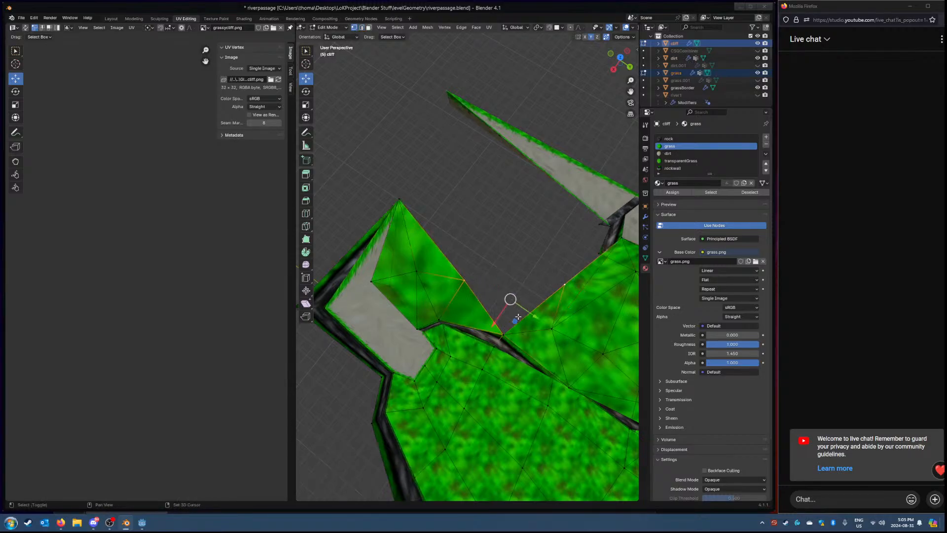
pyautogui.moveTo(567, 288); pyautogui.dragTo(568, 229, button='middle')
pyautogui.scroll(3, 569, 234)
pyautogui.click(566, 295)
pyautogui.moveTo(583, 300)
pyautogui.mouseDown()
pyautogui.moveTo(560, 294)
pyautogui.moveTo(576, 298)
pyautogui.mouseUp()
pyautogui.moveTo(572, 300); pyautogui.dragTo(554, 301, button='middle')
pyautogui.hotkey('ctrl', 'z')
pyautogui.moveTo(511, 326); pyautogui.dragTo(503, 333)
pyautogui.hotkey('ctrl', 'z')
pyautogui.moveTo(512, 313)
pyautogui.mouseDown(button='middle')
pyautogui.moveTo(567, 367)
pyautogui.moveTo(508, 321)
pyautogui.mouseUp(button='middle')
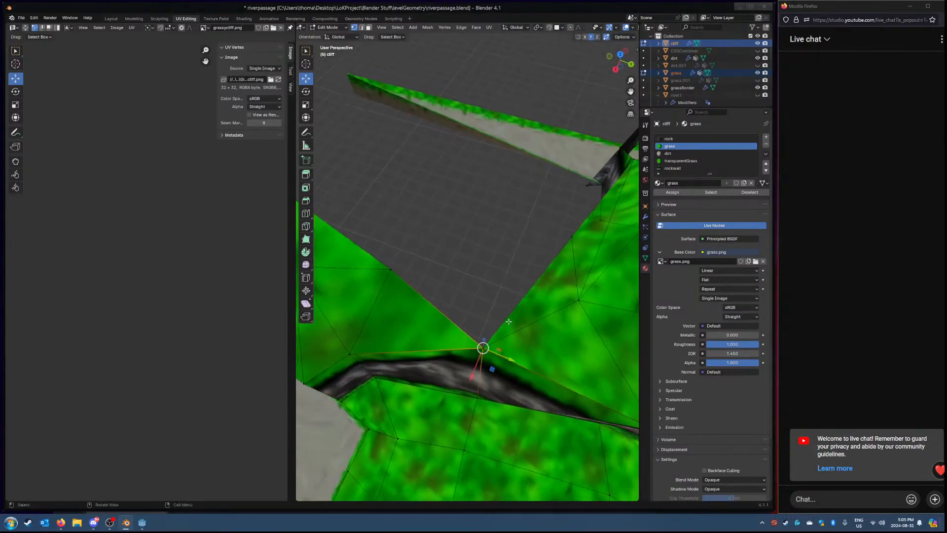
# Step: Select all the new grass top faces beside the exit and separate the selection from the cliff mesh
pyautogui.click(370, 27)
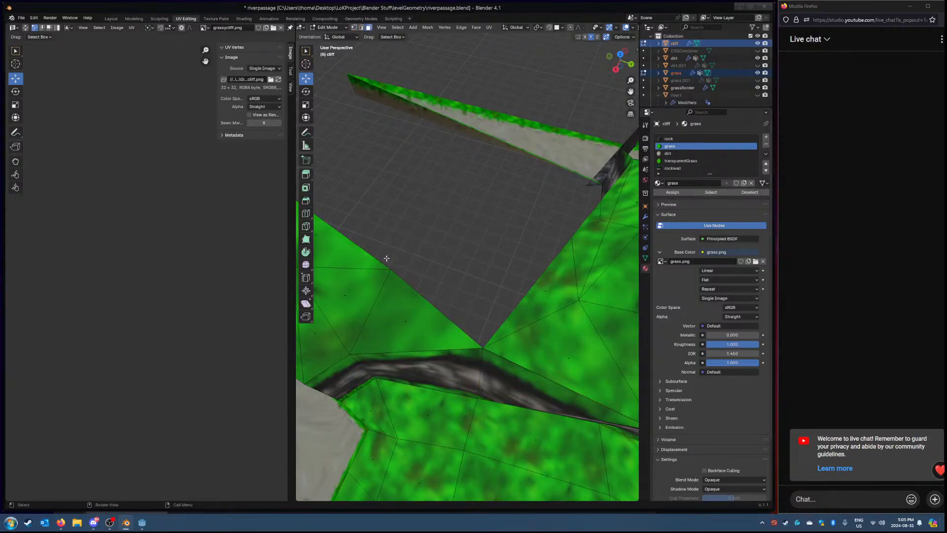
pyautogui.click(412, 325)
pyautogui.keyDown('shift'); pyautogui.moveTo(386, 314); pyautogui.dragTo(469, 315, button='middle'); pyautogui.keyUp('shift')
pyautogui.keyDown('shift'); pyautogui.click(430, 301); pyautogui.keyUp('shift')
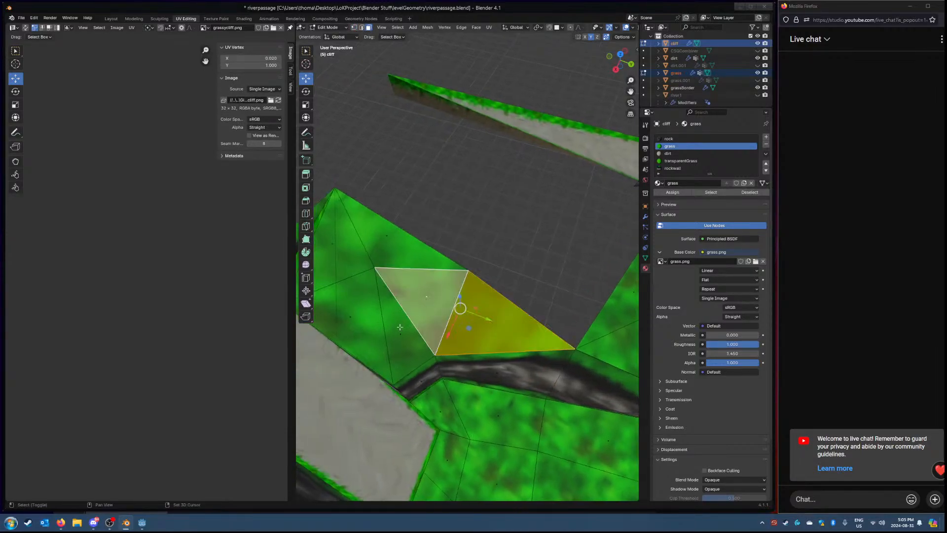
pyautogui.keyDown('shift'); pyautogui.click(402, 330); pyautogui.keyUp('shift')
pyautogui.keyDown('shift'); pyautogui.click(359, 316); pyautogui.keyUp('shift')
pyautogui.keyDown('shift'); pyautogui.click(318, 273); pyautogui.keyUp('shift')
pyautogui.keyDown('shift'); pyautogui.moveTo(320, 272); pyautogui.dragTo(392, 287, button='middle'); pyautogui.keyUp('shift')
pyautogui.keyDown('shift'); pyautogui.click(445, 258); pyautogui.keyUp('shift')
pyautogui.rightClick(414, 277)
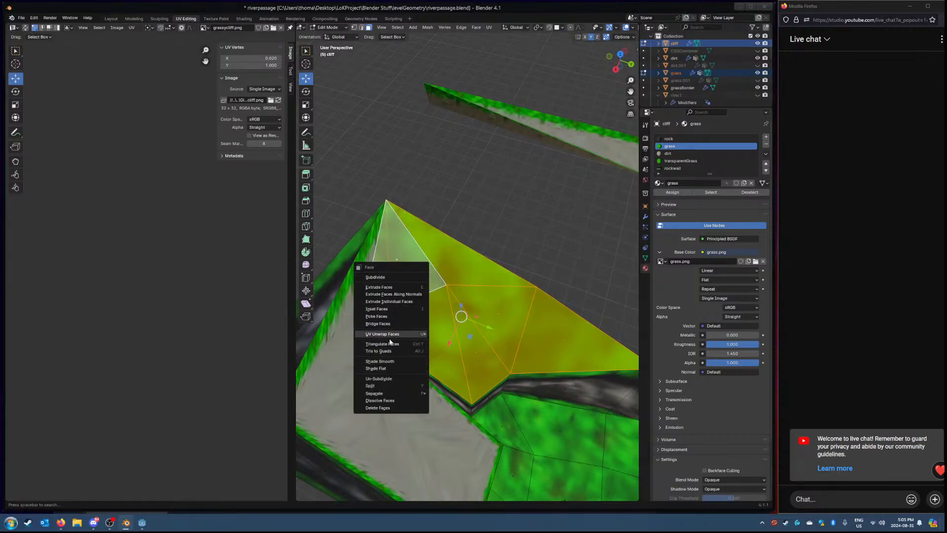
pyautogui.moveTo(392, 392)
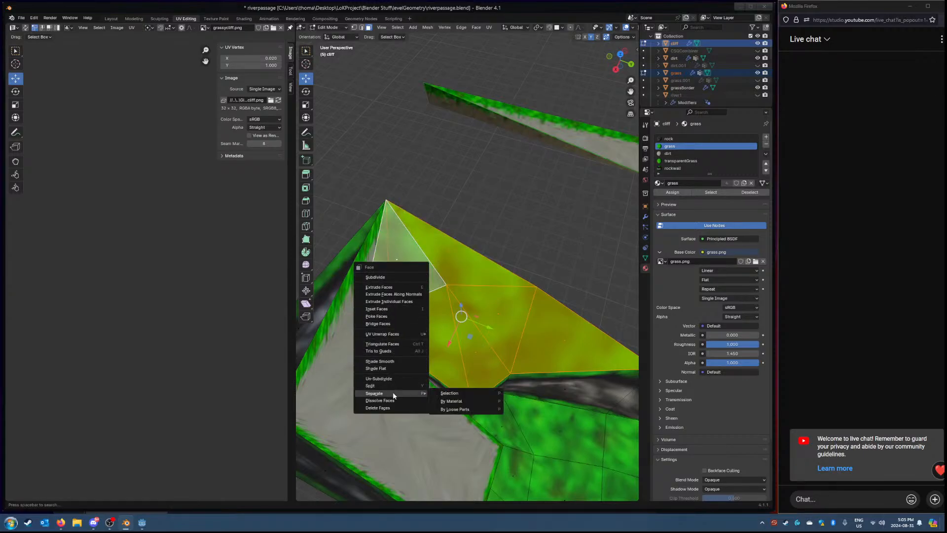
pyautogui.click(467, 395)
pyautogui.keyDown('shift'); pyautogui.moveTo(467, 395); pyautogui.dragTo(381, 326, button='middle'); pyautogui.keyUp('shift')
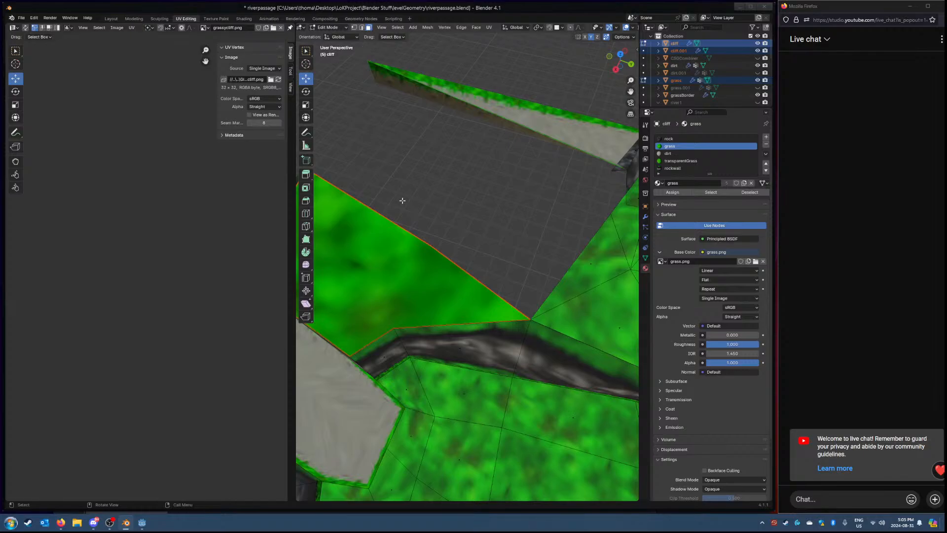
# Step: In Object Mode, join the grass ground object into the separated grass top
pyautogui.scroll(-3, 396, 168)
pyautogui.click(327, 27)
pyautogui.click(329, 36)
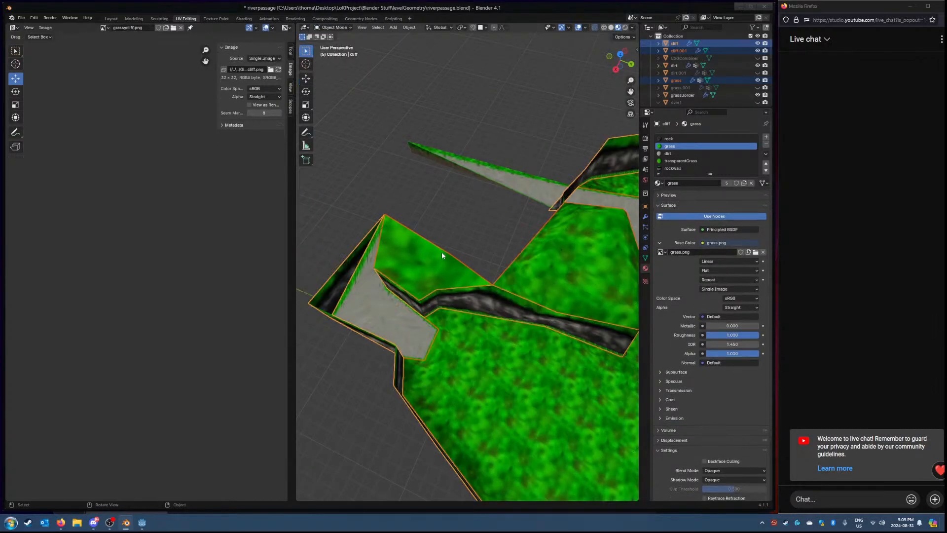
pyautogui.click(565, 250)
pyautogui.keyDown('shift'); pyautogui.click(413, 251); pyautogui.keyUp('shift')
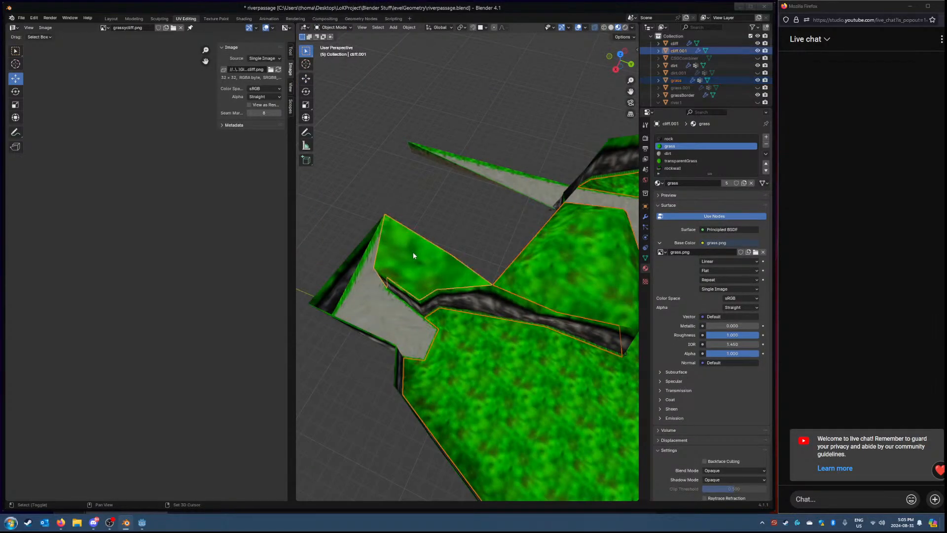
pyautogui.rightClick(413, 251)
pyautogui.click(401, 279)
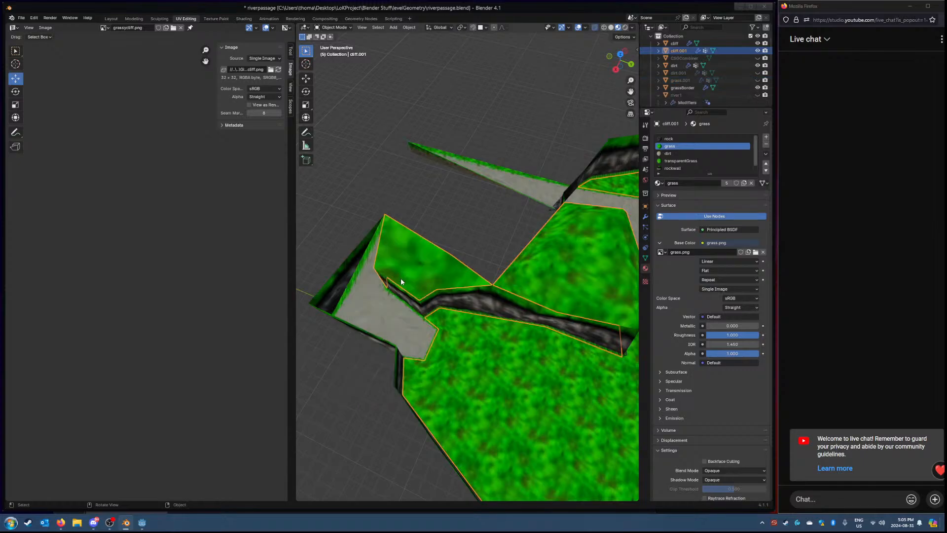
# Step: Rename the joined grass object as outOfBounds
pyautogui.scroll(1, 687, 51)
pyautogui.doubleClick(692, 57)
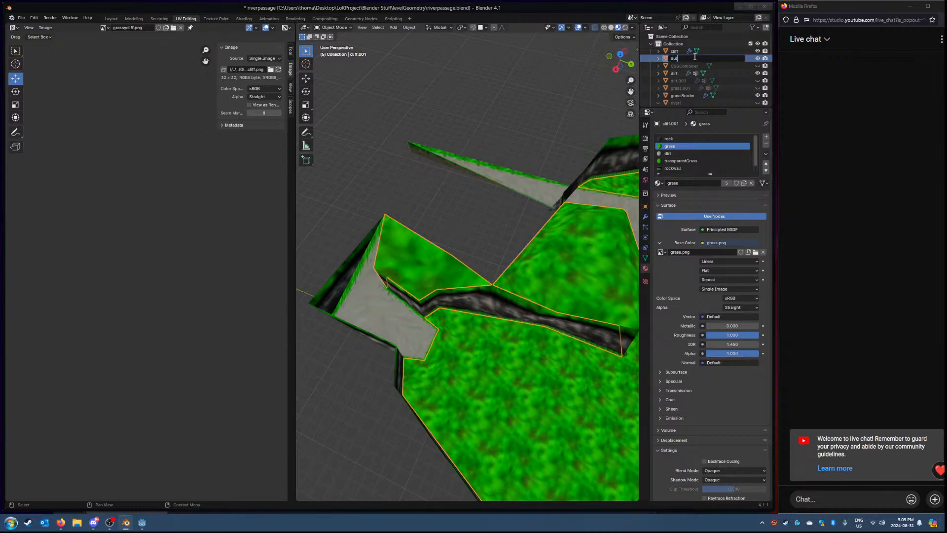
pyautogui.press('Return')
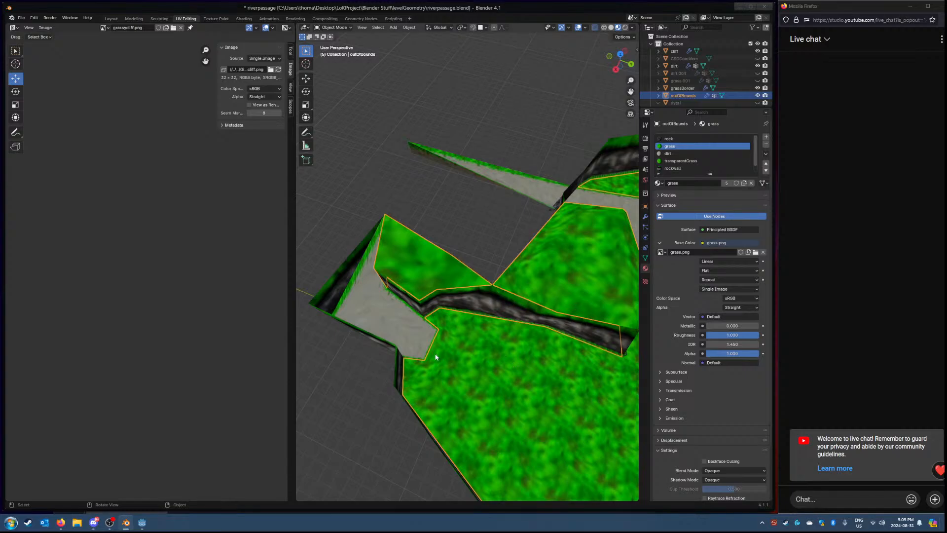
pyautogui.moveTo(506, 292); pyautogui.dragTo(455, 290, button='middle')
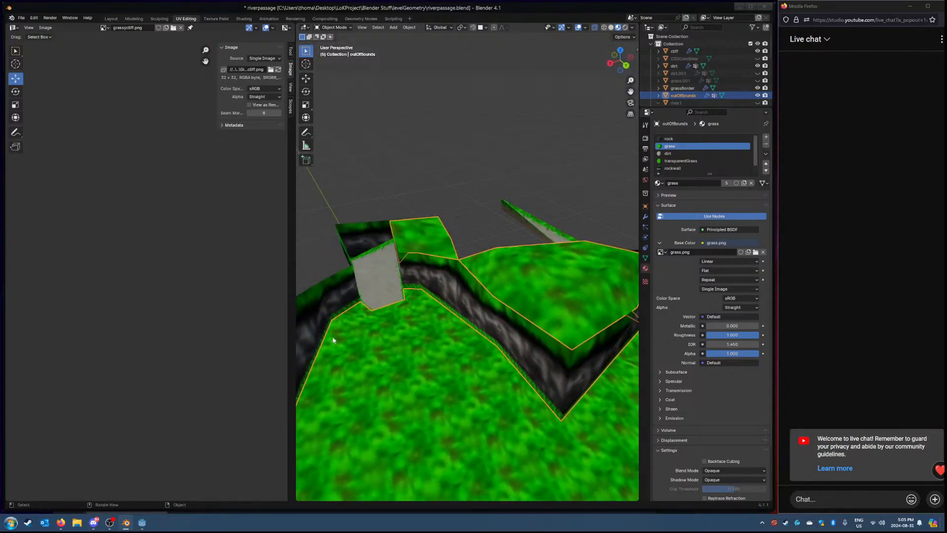
pyautogui.moveTo(62, 519)
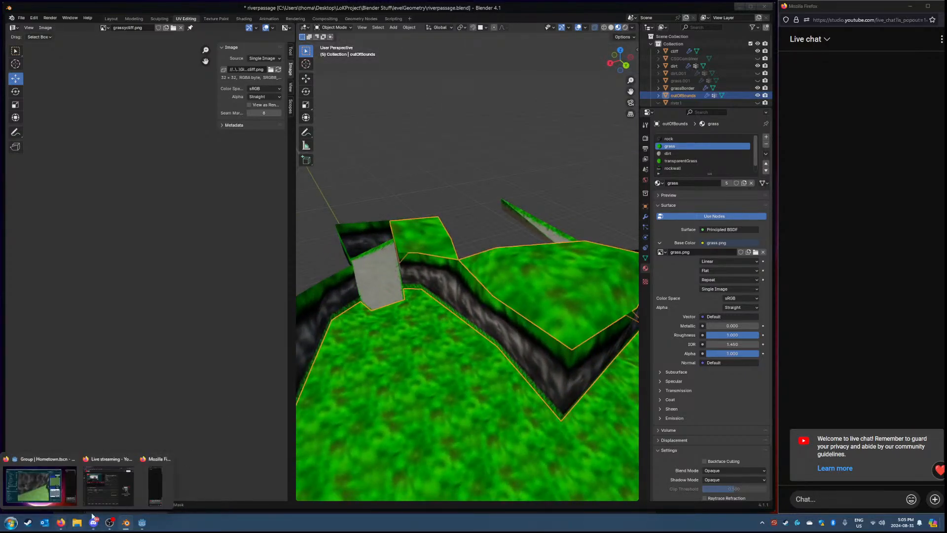
# Step: View the walls around the dirt exit from inside the passage and open the cliff object in Edit Mode
pyautogui.moveTo(469, 256); pyautogui.dragTo(324, 121, button='middle')
pyautogui.moveTo(355, 50); pyautogui.dragTo(348, 191, button='middle')
pyautogui.click(317, 29)
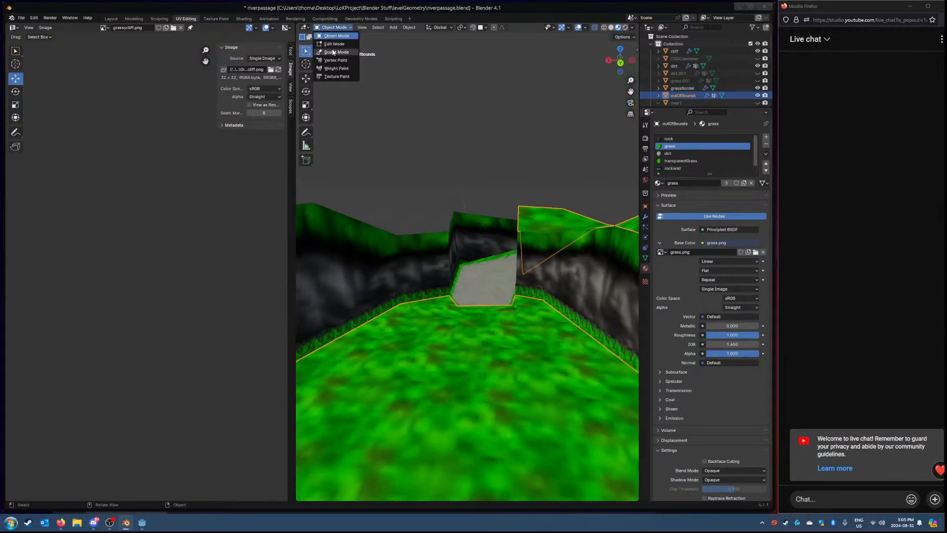
pyautogui.click(332, 44)
pyautogui.press('Tab')
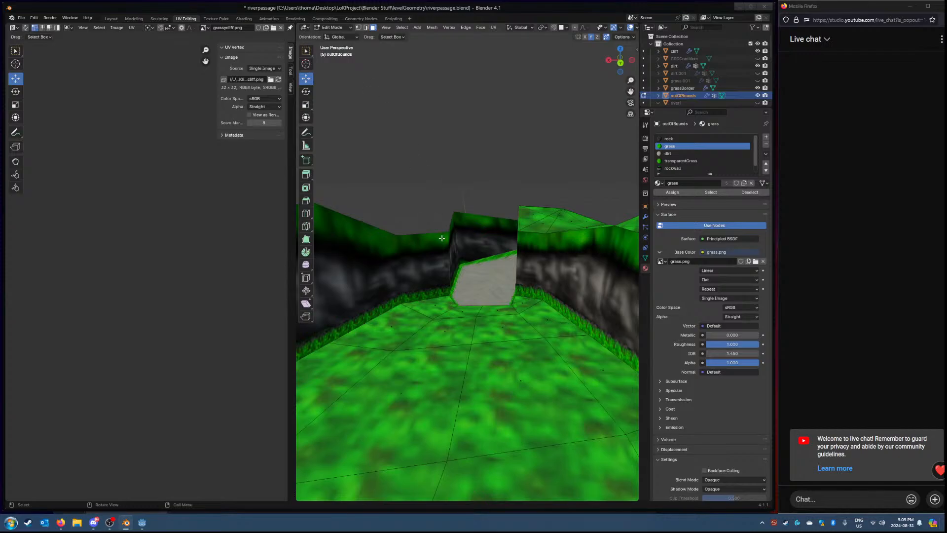
pyautogui.click(332, 28)
pyautogui.click(337, 36)
pyautogui.click(435, 248)
pyautogui.click(333, 28)
pyautogui.click(334, 44)
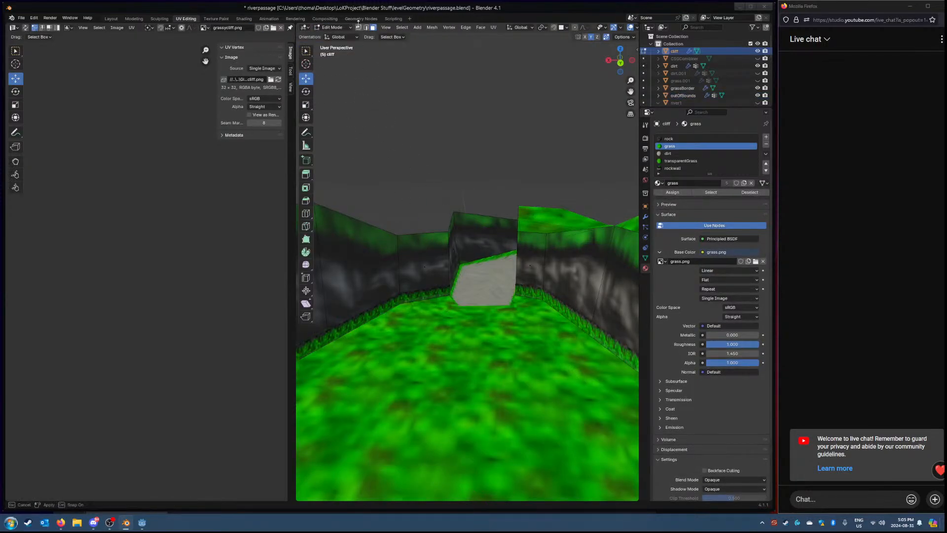
# Step: In vertex selection, raise the wall-top vertices beside the dirt exit, the last by about 0.99 m in Z
pyautogui.click(359, 28)
pyautogui.click(448, 231)
pyautogui.moveTo(448, 200); pyautogui.dragTo(447, 178)
pyautogui.moveTo(484, 223); pyautogui.dragTo(438, 226, button='middle')
pyautogui.click(446, 221)
pyautogui.moveTo(445, 193); pyautogui.dragTo(472, 169)
pyautogui.keyDown('shift'); pyautogui.click(498, 204); pyautogui.keyUp('shift')
pyautogui.moveTo(472, 170); pyautogui.dragTo(538, 203, button='middle')
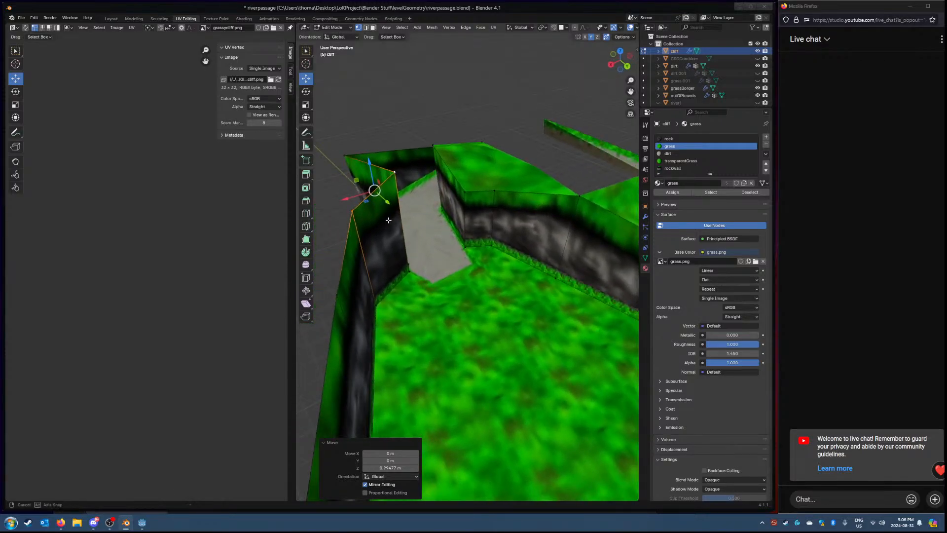
# Step: Lower the wall-top vertex near the exit and fill a triangular face across the top of that wall corner
pyautogui.moveTo(388, 220); pyautogui.dragTo(369, 199, button='middle')
pyautogui.click(375, 198)
pyautogui.click(425, 182)
pyautogui.moveTo(424, 159); pyautogui.dragTo(426, 196)
pyautogui.moveTo(426, 197)
pyautogui.mouseDown(button='middle')
pyautogui.moveTo(406, 194)
pyautogui.moveTo(441, 187)
pyautogui.mouseUp(button='middle')
pyautogui.click(461, 197)
pyautogui.keyDown('ctrl'); pyautogui.click(403, 199); pyautogui.keyUp('ctrl')
pyautogui.press('f')
pyautogui.moveTo(422, 224); pyautogui.dragTo(397, 228, button='middle')
# Step: Lower the front corner vertex of the new top triangle slightly
pyautogui.click(413, 220)
pyautogui.scroll(2, 412, 243)
pyautogui.click(484, 261)
pyautogui.moveTo(484, 260); pyautogui.dragTo(513, 257, button='middle')
pyautogui.moveTo(484, 228); pyautogui.dragTo(484, 237)
# Step: Select the new triangular top face and separate the selection from the cliff mesh
pyautogui.click(373, 27)
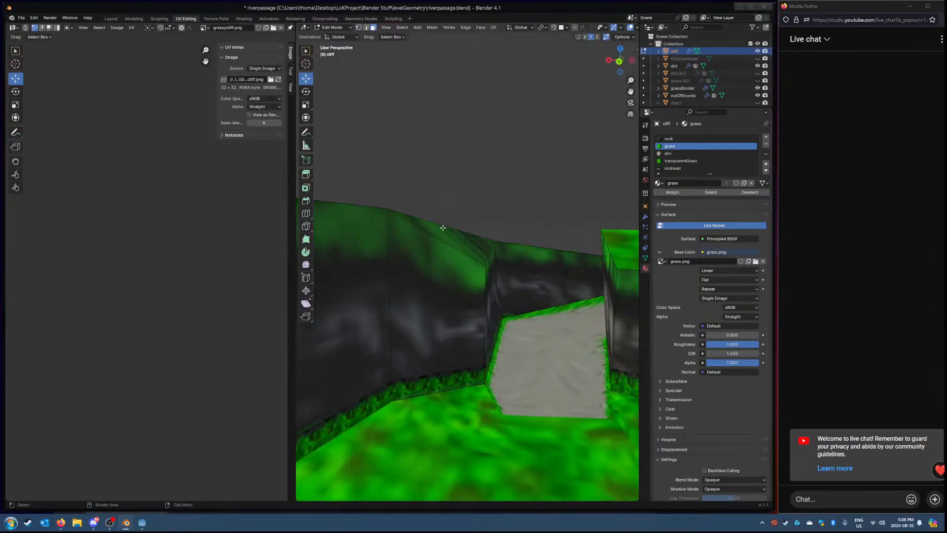
pyautogui.click(442, 226)
pyautogui.moveTo(442, 227); pyautogui.dragTo(478, 252, button='middle')
pyautogui.rightClick(460, 238)
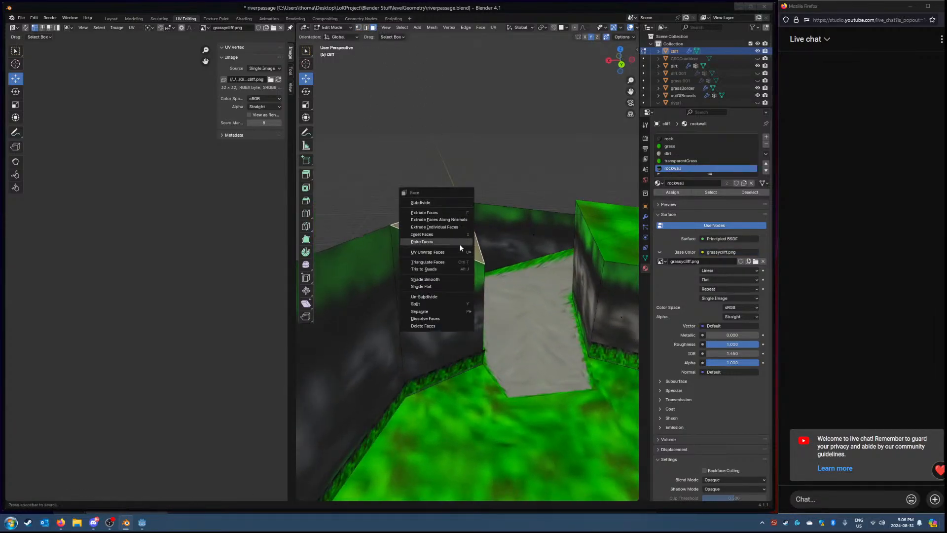
pyautogui.moveTo(442, 309)
pyautogui.click(507, 312)
pyautogui.moveTo(505, 309); pyautogui.dragTo(457, 270, button='middle')
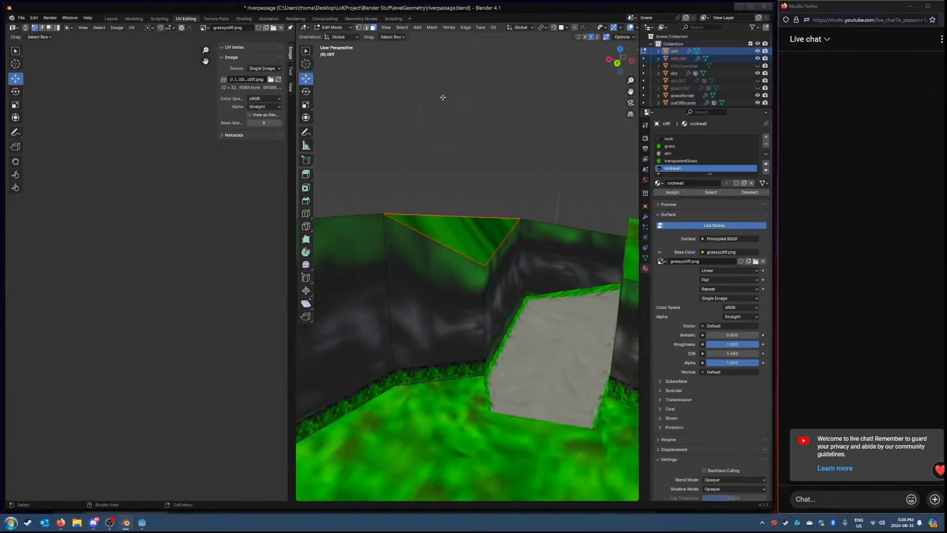
# Step: Open the separated triangle cliff.001 in Edit Mode and assign the grass material to its face
pyautogui.click(680, 146)
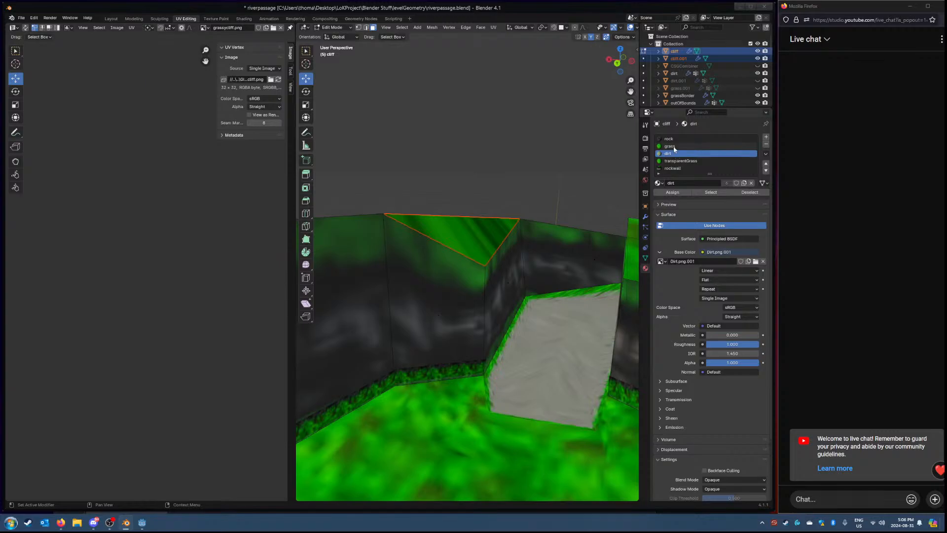
pyautogui.click(331, 27)
pyautogui.click(335, 36)
pyautogui.click(460, 218)
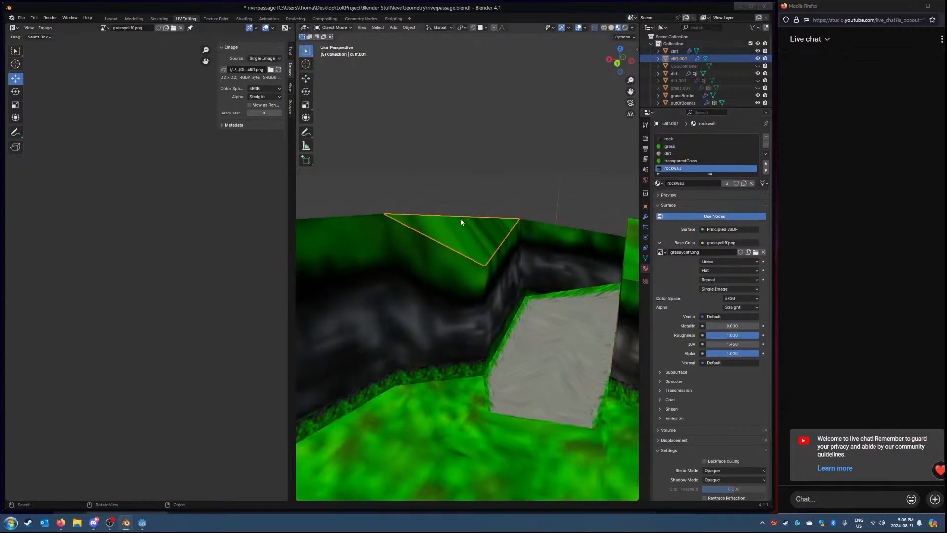
pyautogui.click(669, 147)
pyautogui.click(332, 27)
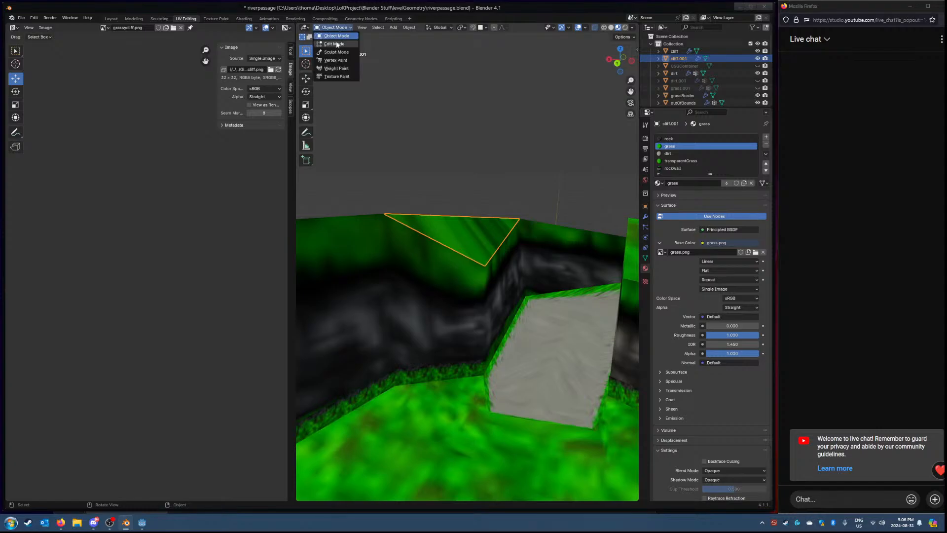
pyautogui.click(336, 44)
pyautogui.click(476, 231)
pyautogui.click(669, 146)
pyautogui.click(666, 192)
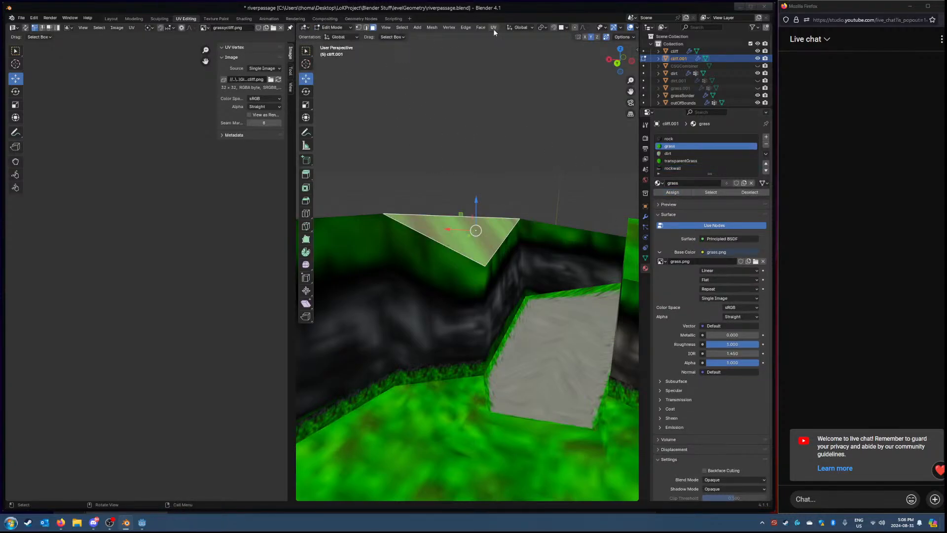
# Step: Unwrap the triangle's face with the Angle Based method, return to Object Mode and clear the selection
pyautogui.click(493, 27)
pyautogui.click(506, 36)
pyautogui.moveTo(420, 189); pyautogui.dragTo(395, 176, button='middle')
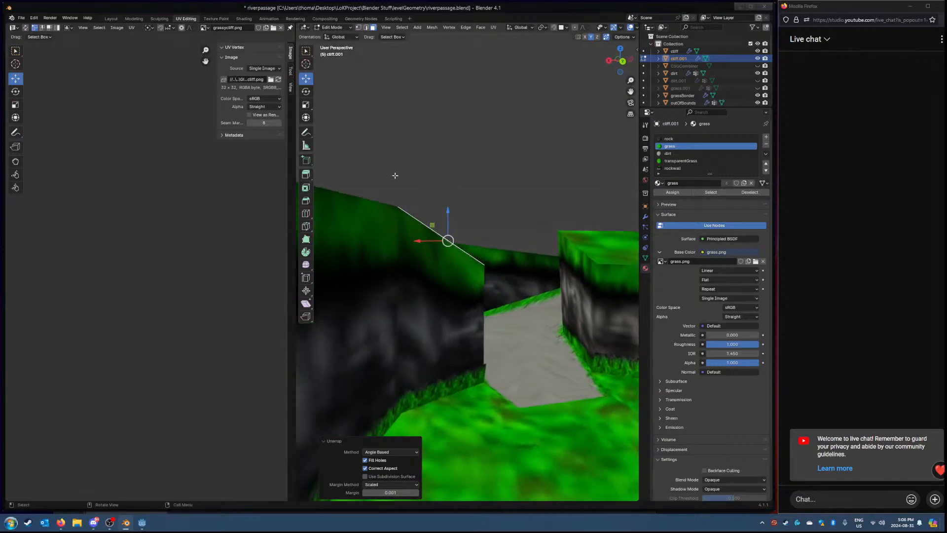
pyautogui.click(333, 28)
pyautogui.click(333, 35)
pyautogui.scroll(2, 482, 150)
pyautogui.click(483, 161)
pyautogui.moveTo(483, 162); pyautogui.dragTo(358, 129, button='middle')
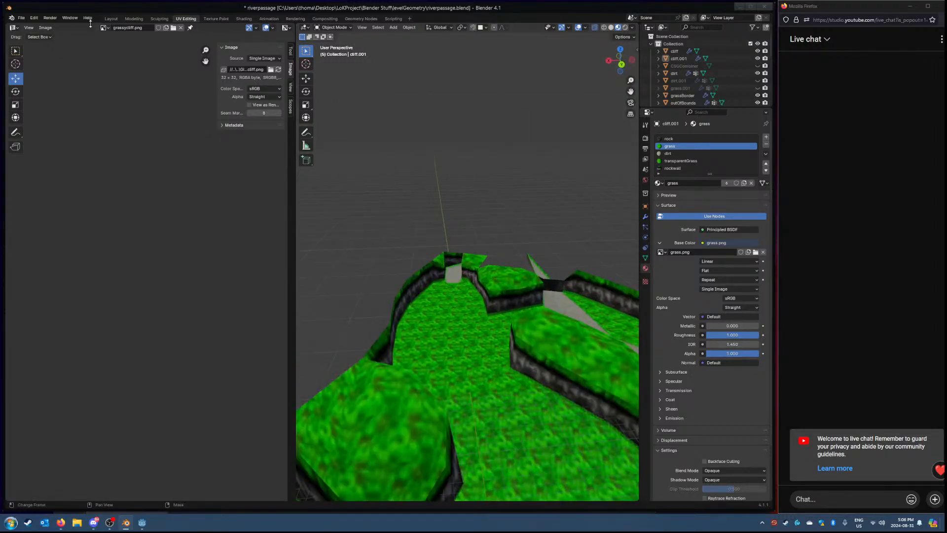
# Step: Switch to the Layout workspace and select all visible objects of the river passage level
pyautogui.click(111, 21)
pyautogui.scroll(-14, 388, 183)
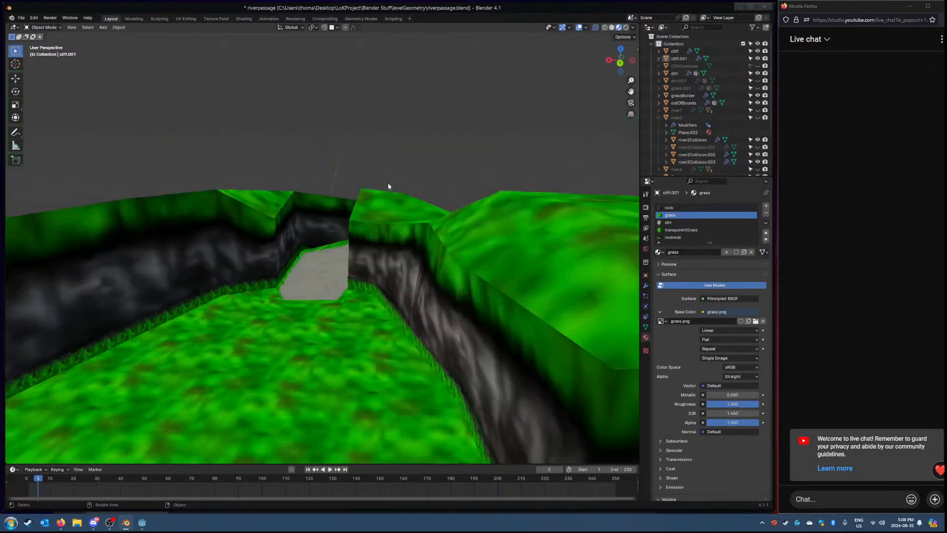
pyautogui.moveTo(358, 170); pyautogui.dragTo(476, 209, button='middle')
pyautogui.click(386, 264)
pyautogui.press('a')
pyautogui.scroll(-5, 477, 235)
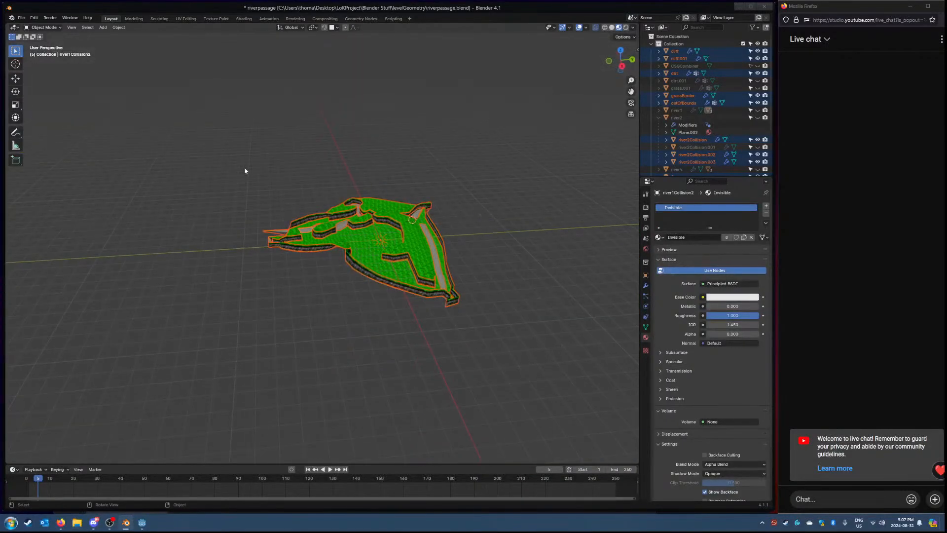
# Step: Start a glTF 2.0 export and browse to the Imports folder inside the Godot Project folder
pyautogui.click(21, 18)
pyautogui.moveTo(61, 129)
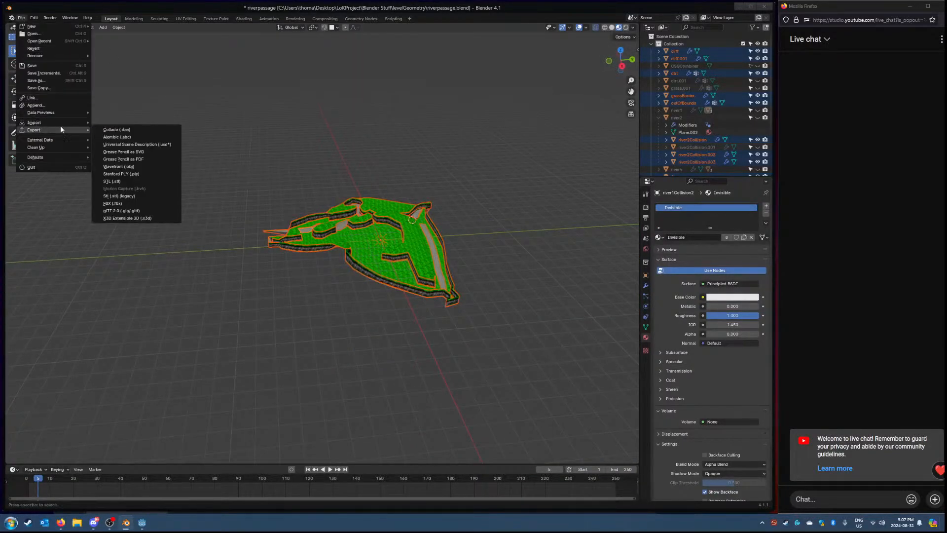
pyautogui.click(140, 211)
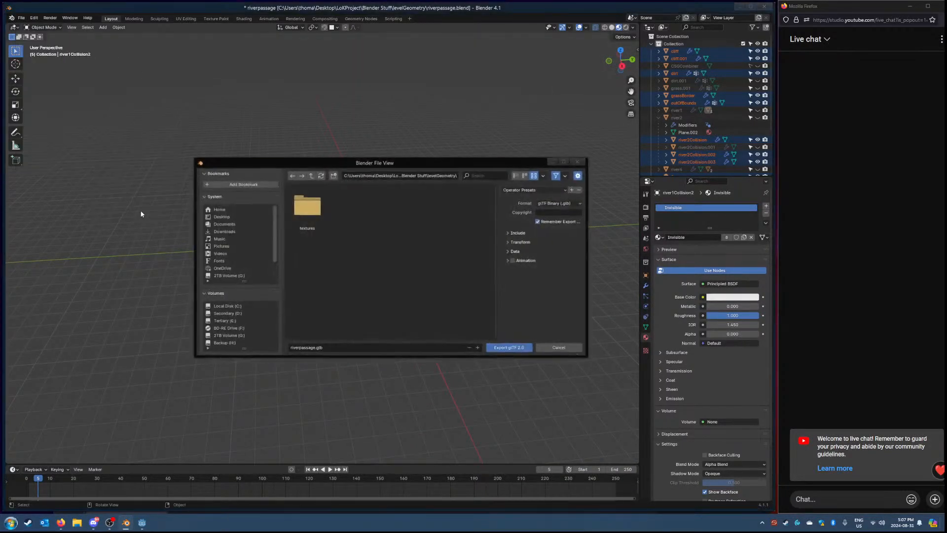
pyautogui.click(310, 176)
pyautogui.scroll(-3, 392, 266)
pyautogui.scroll(2, 378, 260)
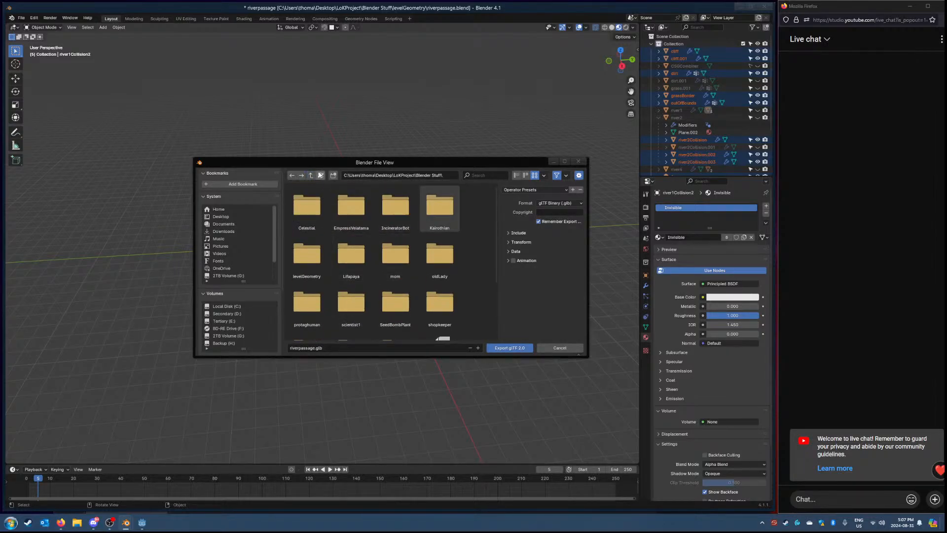
pyautogui.click(310, 175)
pyautogui.click(436, 212)
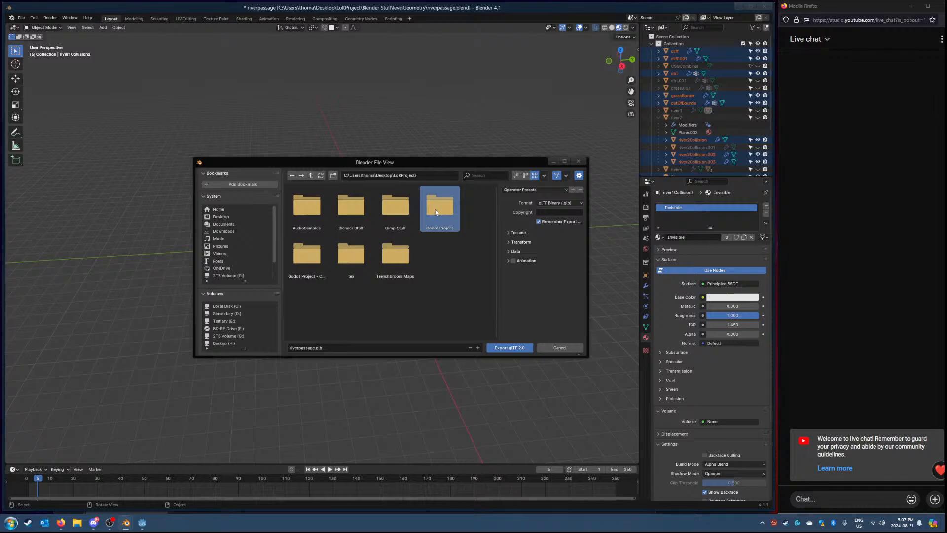
pyautogui.click(436, 212)
pyautogui.doubleClick(395, 253)
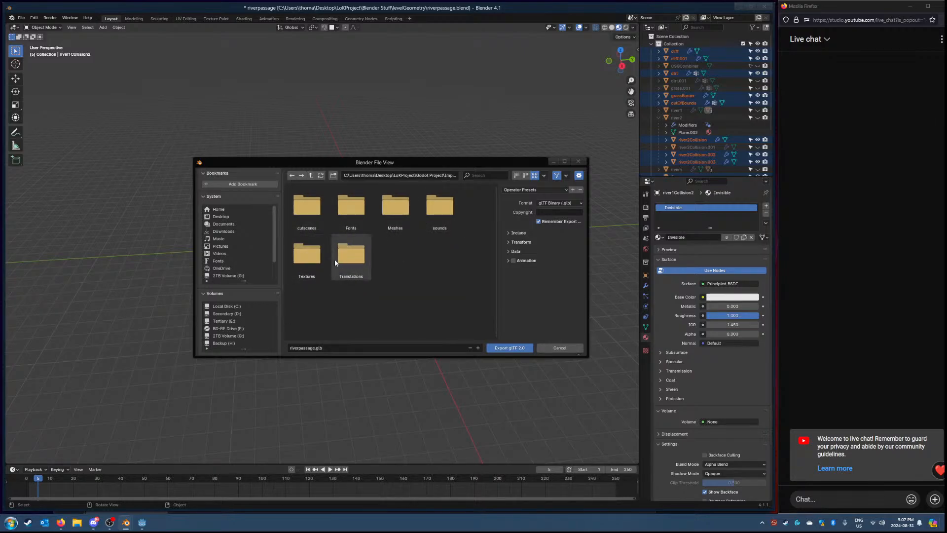
# Step: Export the level over riverpassage.glb in Meshes/WorldObjects/LevelMeshes/riverpassage
pyautogui.doubleClick(396, 213)
pyautogui.scroll(-2, 379, 209)
pyautogui.scroll(2, 377, 208)
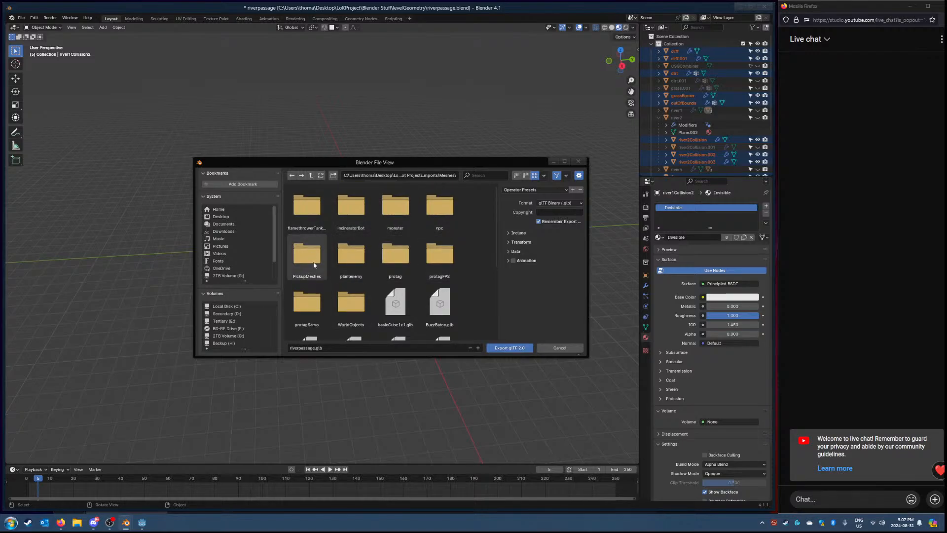
pyautogui.doubleClick(351, 302)
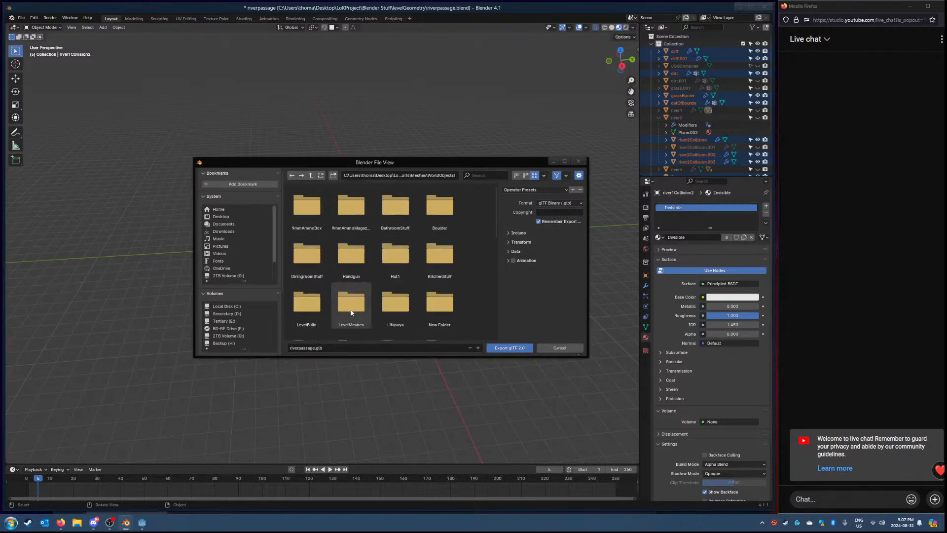
pyautogui.scroll(-2, 401, 217)
pyautogui.doubleClick(352, 263)
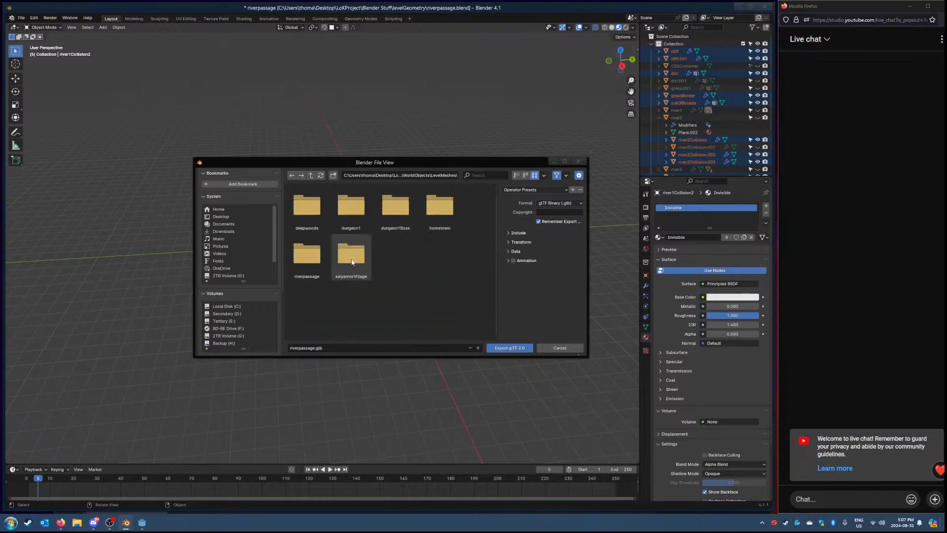
pyautogui.doubleClick(308, 257)
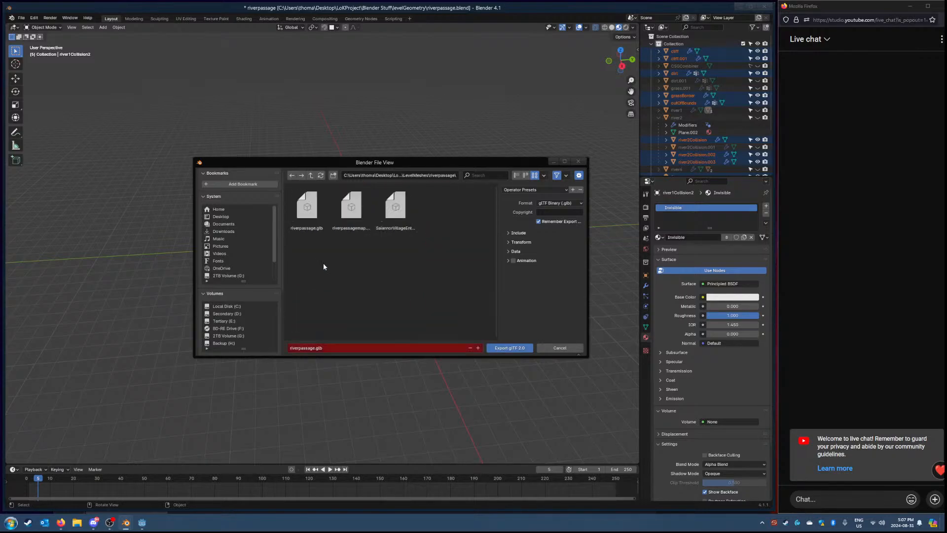
pyautogui.click(502, 348)
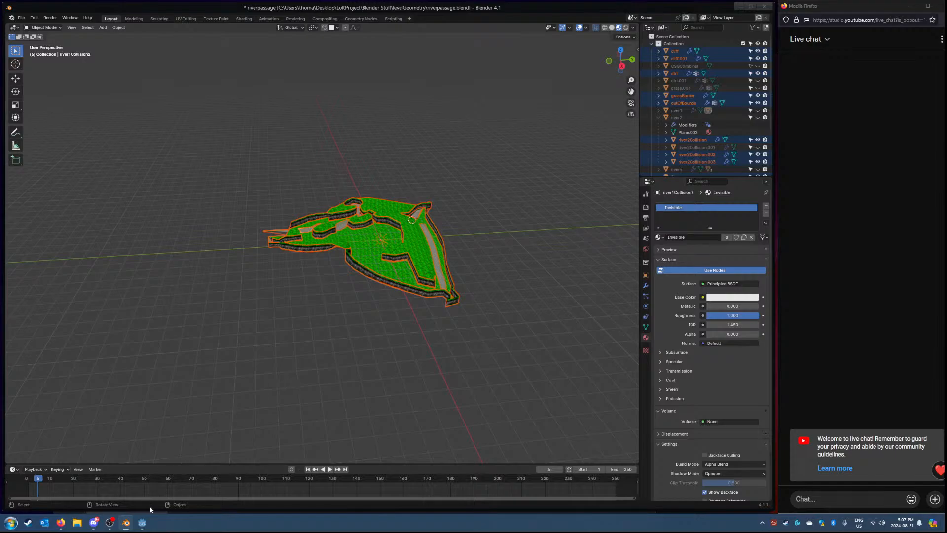
# Step: Switch to Godot and expand the Imports and Meshes folders in the project files
pyautogui.click(146, 522)
pyautogui.moveTo(387, 400); pyautogui.dragTo(388, 380, button='right')
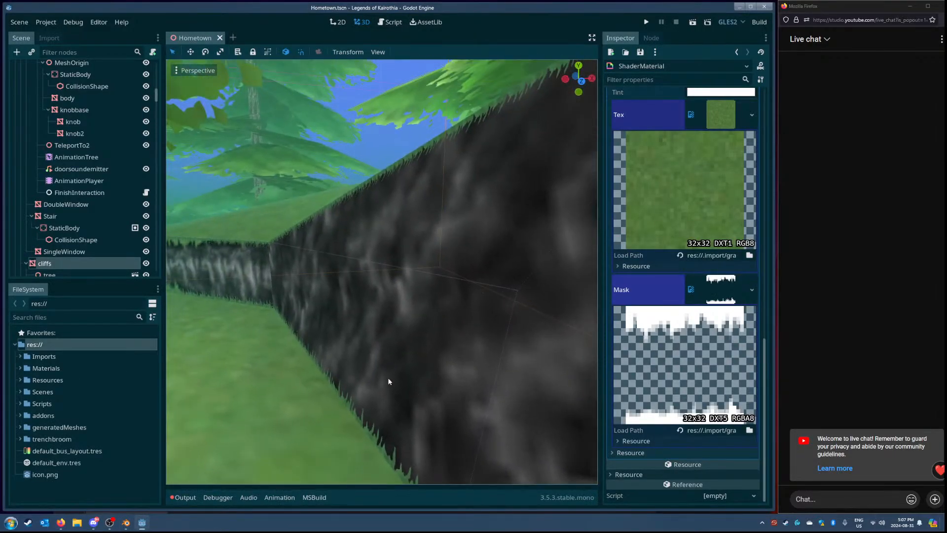
pyautogui.click(20, 356)
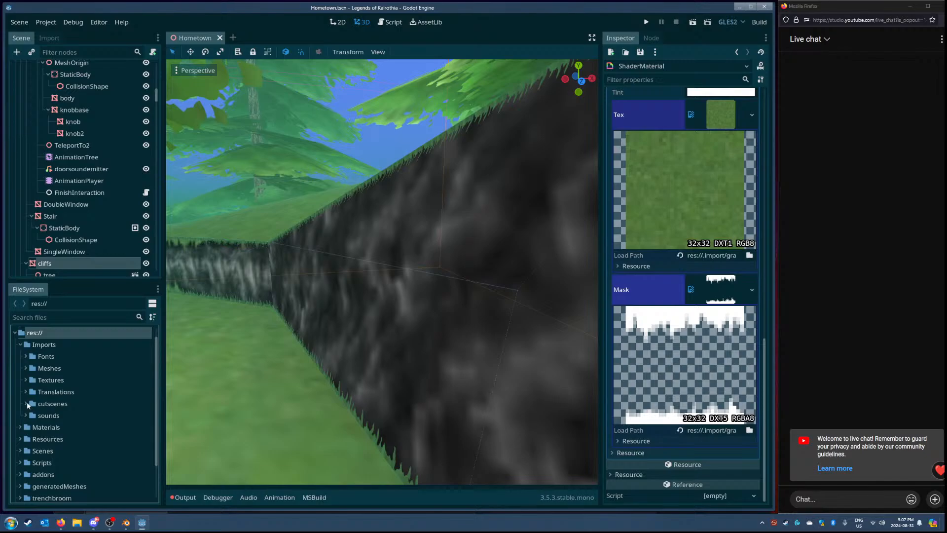
pyautogui.click(26, 402)
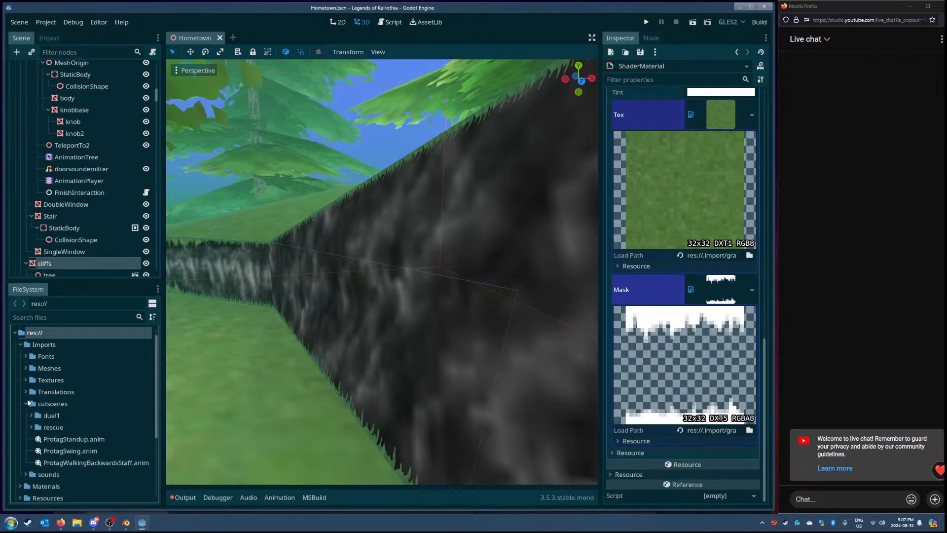
pyautogui.click(26, 403)
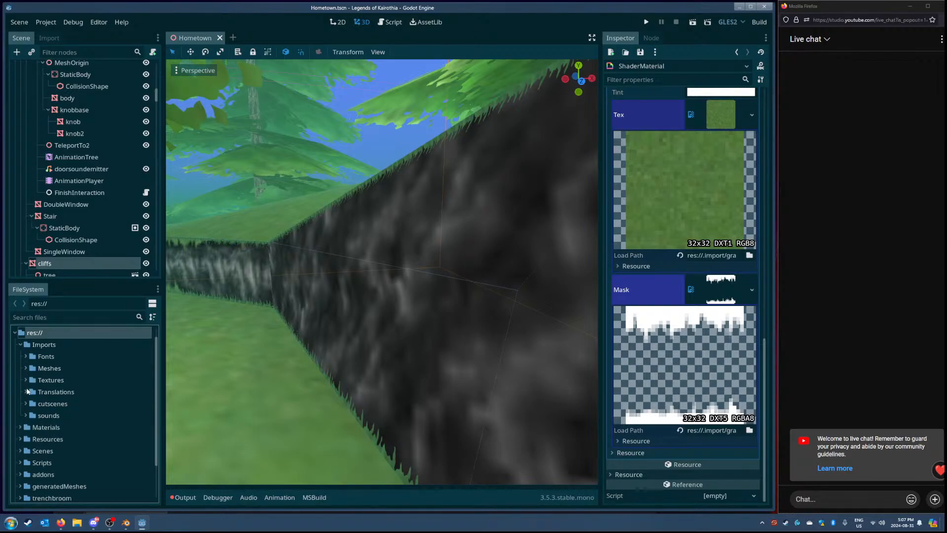
pyautogui.click(27, 369)
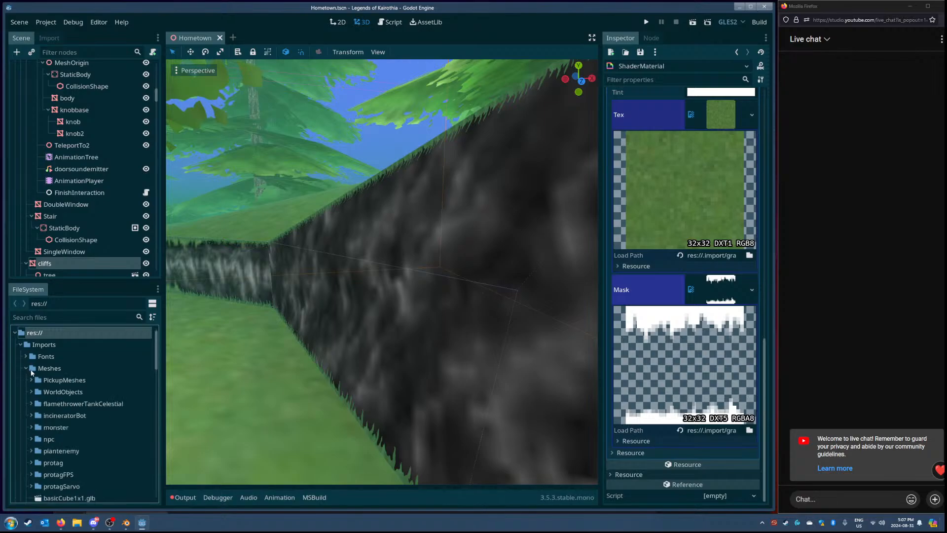
# Step: Open riverpassage.glb from WorldObjects/LevelMeshes/riverpassage without creating an inherited scene
pyautogui.scroll(-1, 39, 392)
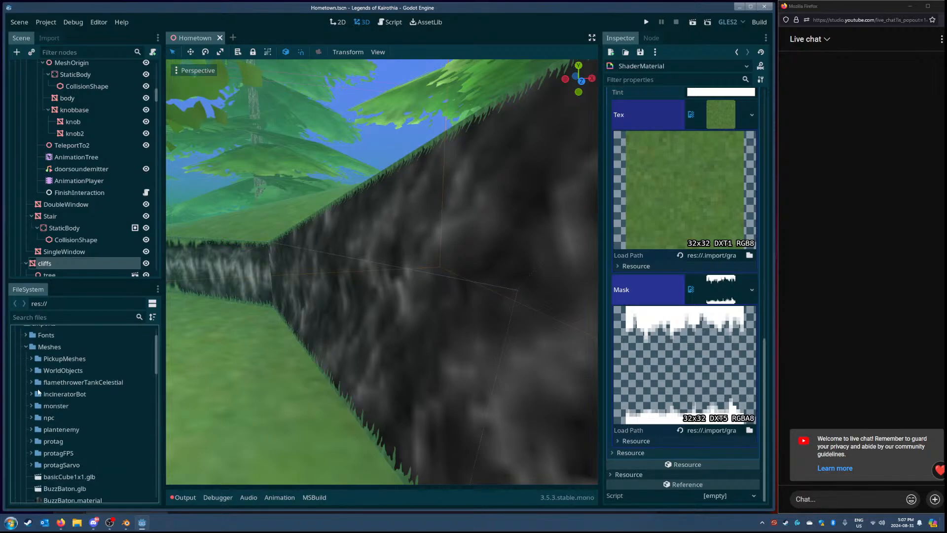
pyautogui.click(32, 370)
pyautogui.scroll(-3, 52, 392)
pyautogui.click(37, 358)
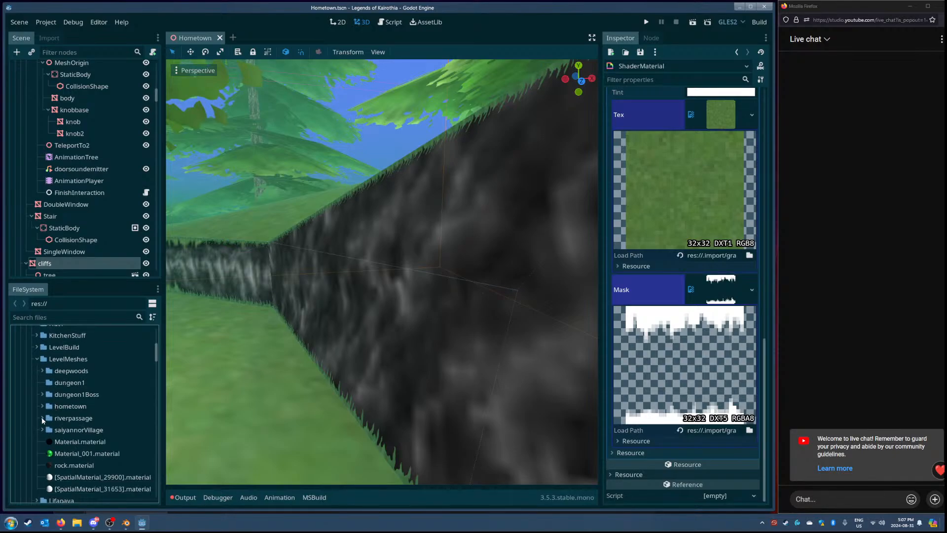
pyautogui.click(42, 417)
pyautogui.scroll(-5, 101, 415)
pyautogui.scroll(1, 103, 414)
pyautogui.doubleClick(92, 392)
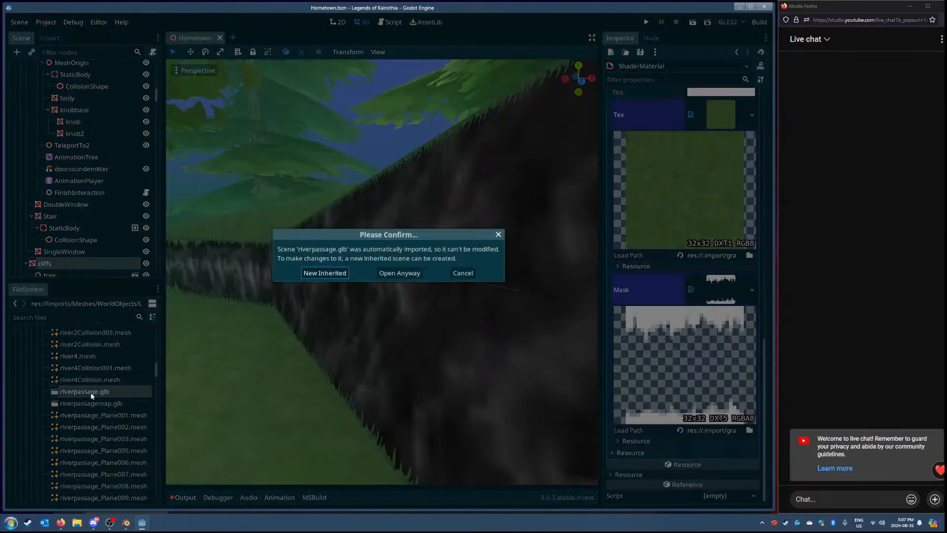
pyautogui.click(417, 277)
# Step: Switch to Blender and back to Godot to trigger the reimport of riverpassage.glb
pyautogui.moveTo(368, 315); pyautogui.dragTo(211, 383, button='right')
pyautogui.scroll(5, 111, 392)
pyautogui.click(125, 522)
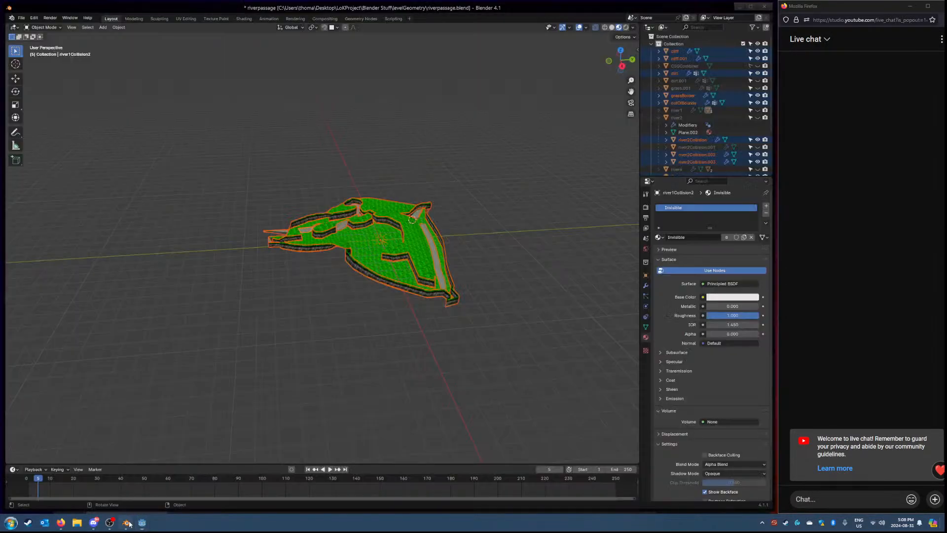
pyautogui.click(140, 523)
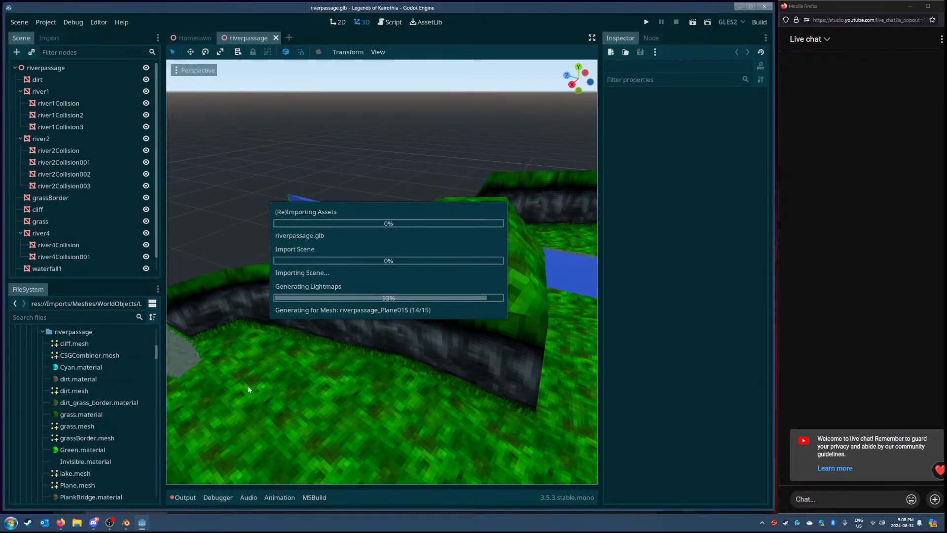
# Step: Examine the cliff walls, separated grass triangle and path end in the reimported level
pyautogui.moveTo(281, 389); pyautogui.dragTo(310, 379, button='right')
pyautogui.moveTo(382, 271)
pyautogui.mouseDown(button='middle')
pyautogui.moveTo(444, 301)
pyautogui.moveTo(439, 331)
pyautogui.moveTo(392, 286)
pyautogui.mouseUp(button='middle')
pyautogui.moveTo(381, 271); pyautogui.dragTo(372, 377, button='right')
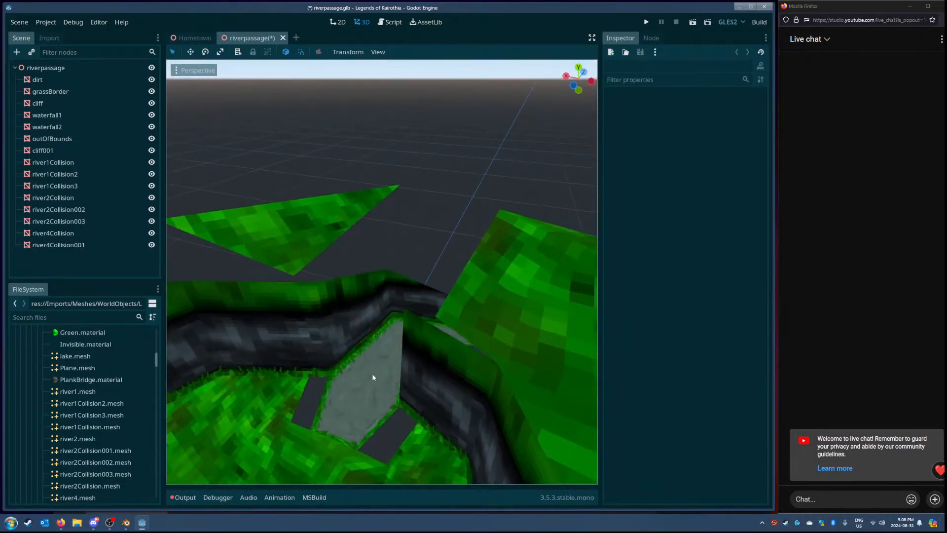
pyautogui.moveTo(360, 275); pyautogui.dragTo(281, 266, button='middle')
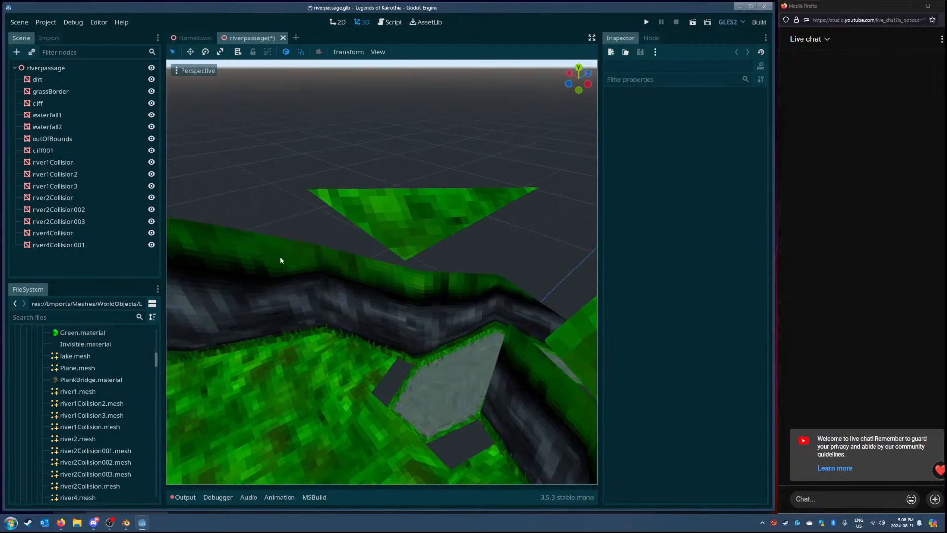
# Step: Close the riverpassage scene and reopen riverpassage.glb without creating an inherited scene
pyautogui.click(282, 38)
pyautogui.click(466, 268)
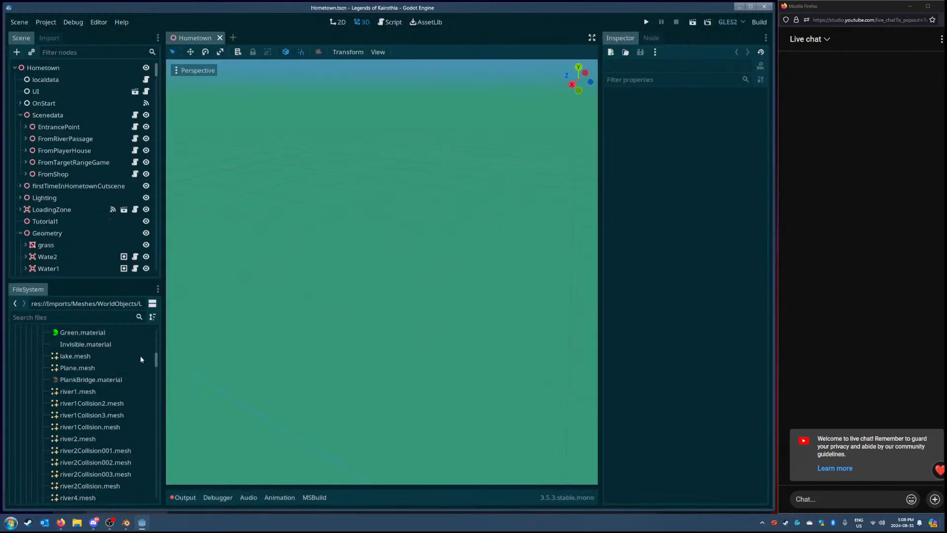
pyautogui.scroll(5, 92, 393)
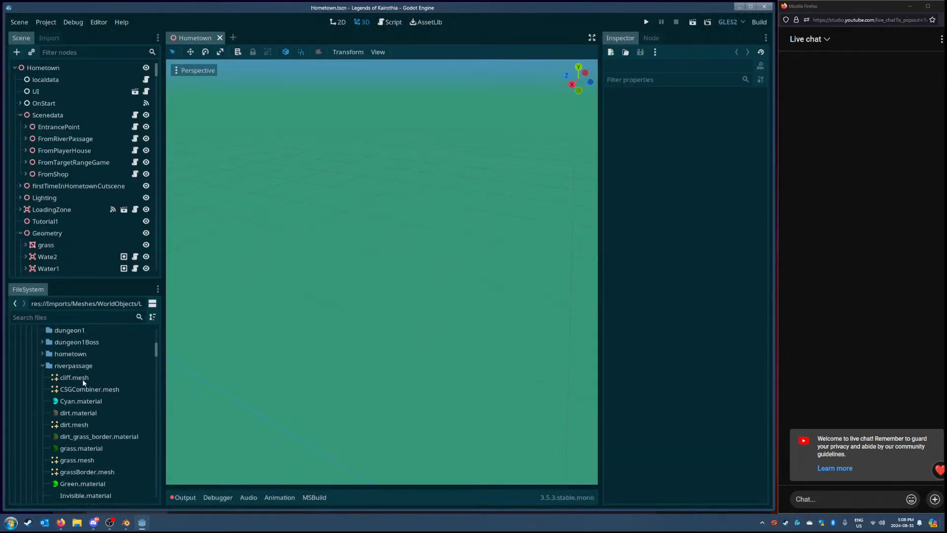
pyautogui.scroll(-5, 83, 385)
pyautogui.doubleClick(97, 405)
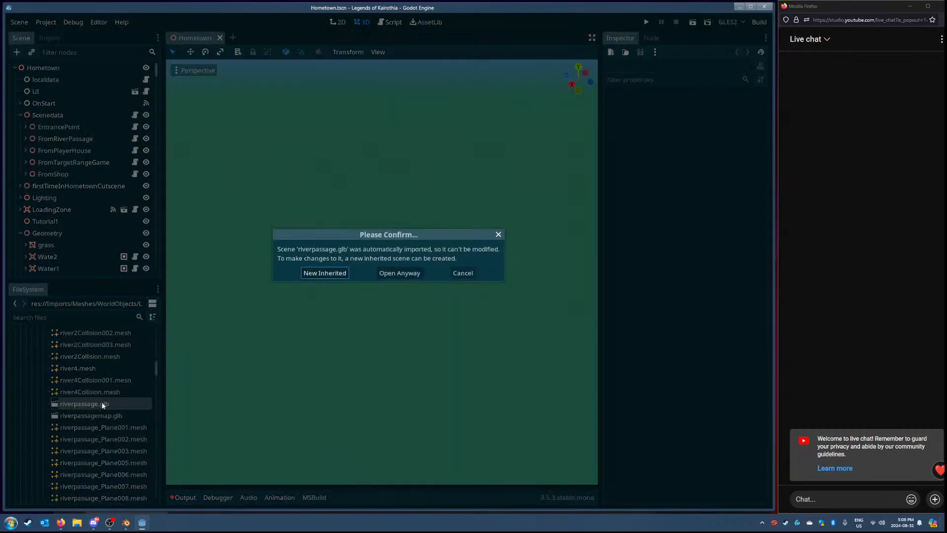
pyautogui.click(388, 278)
# Step: Fly through the reopened river passage to inspect the cliff walls from ground level
pyautogui.press('w')
pyautogui.moveTo(362, 329); pyautogui.dragTo(596, 270, button='right')
pyautogui.press('s')
pyautogui.press('w')
pyautogui.press('q')
pyautogui.press('w')
pyautogui.press('s')
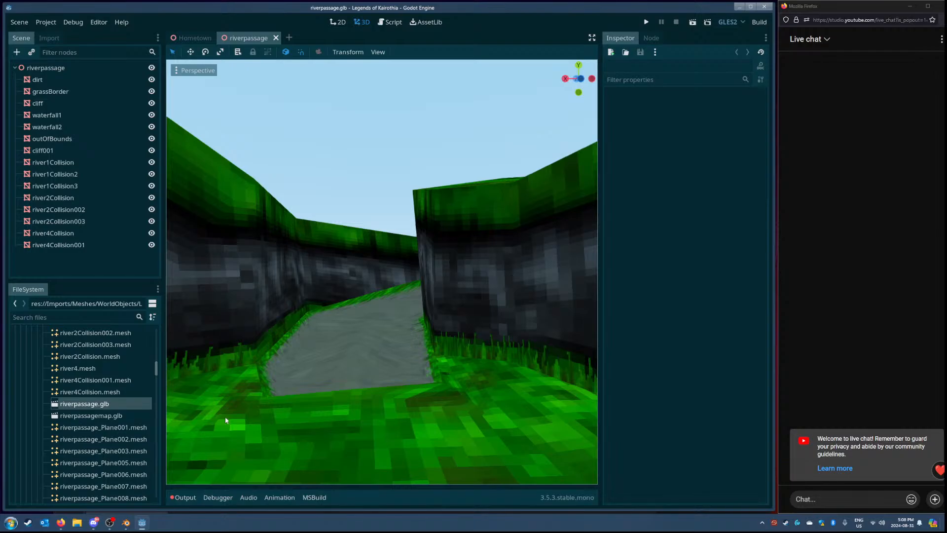
# Step: Switch to Blender and select the dirt mesh at the outer end of the passage
pyautogui.click(126, 522)
pyautogui.moveTo(291, 345); pyautogui.dragTo(412, 312, button='middle')
pyautogui.scroll(4, 398, 295)
pyautogui.keyDown('shift'); pyautogui.moveTo(508, 322); pyautogui.dragTo(385, 236, button='middle'); pyautogui.keyUp('shift')
pyautogui.click(440, 305)
pyautogui.moveTo(440, 306); pyautogui.dragTo(397, 291, button='middle')
pyautogui.keyDown('shift'); pyautogui.moveTo(305, 275); pyautogui.dragTo(350, 296, button='middle'); pyautogui.keyUp('shift')
pyautogui.click(298, 281)
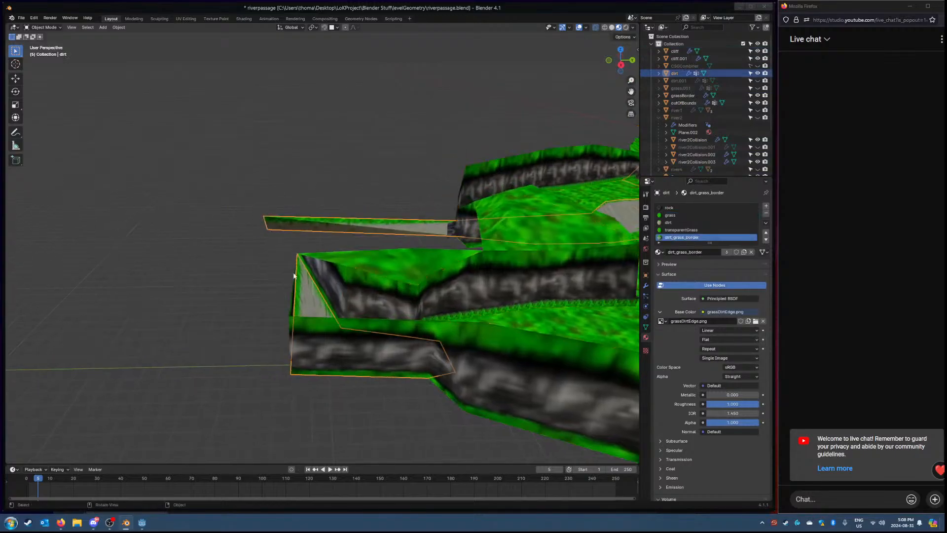
pyautogui.click(43, 28)
pyautogui.click(43, 43)
pyautogui.moveTo(296, 173); pyautogui.dragTo(248, 196, button='middle')
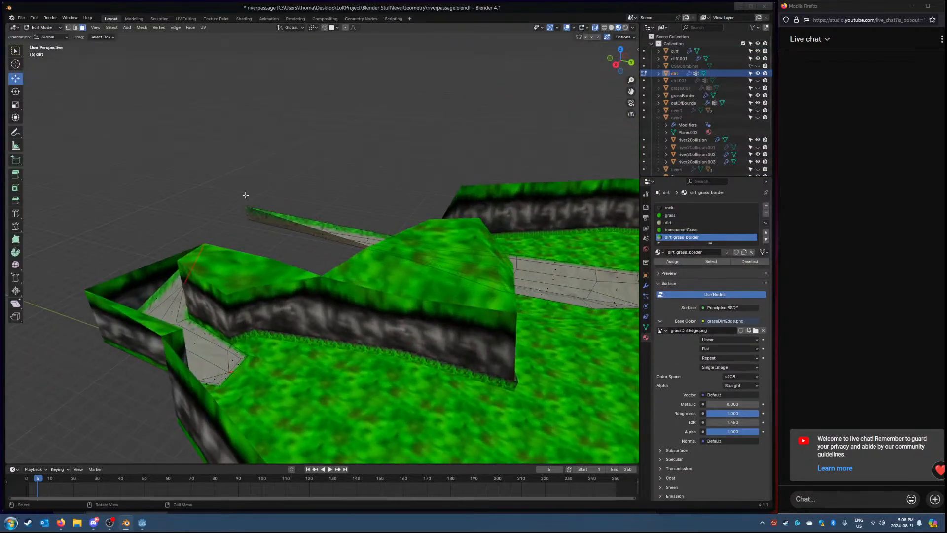
pyautogui.scroll(3, 249, 197)
pyautogui.moveTo(215, 249); pyautogui.dragTo(242, 219, button='middle')
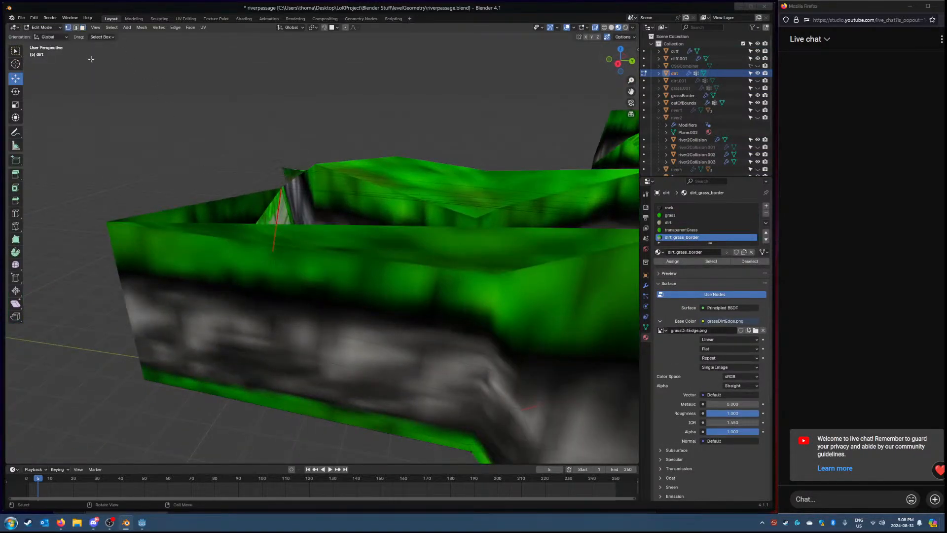
pyautogui.moveTo(272, 246); pyautogui.dragTo(408, 218, button='middle')
pyautogui.moveTo(399, 122); pyautogui.dragTo(355, 166)
pyautogui.click(42, 28)
pyautogui.click(42, 35)
# Step: Open the cliff mesh in Edit Mode and extrude its pointed outer corner vertex about 2.73 m straight down
pyautogui.click(445, 141)
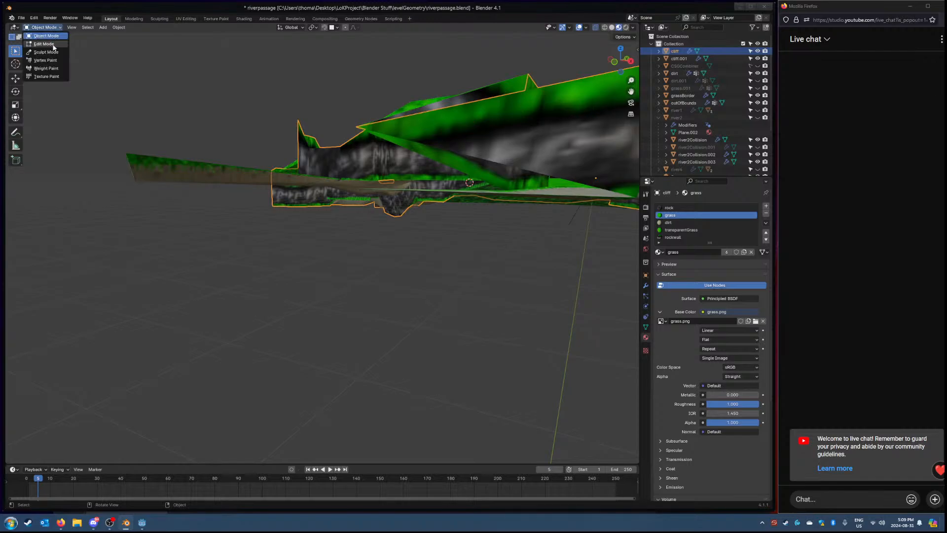
pyautogui.click(45, 44)
pyautogui.scroll(6, 373, 148)
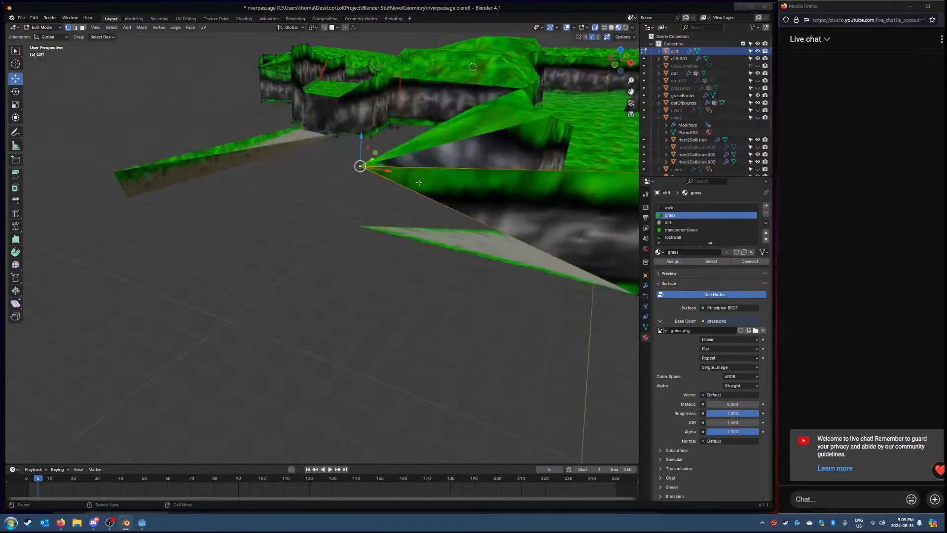
pyautogui.press('g')
pyautogui.press('z')
pyautogui.press('x')
pyautogui.press('z')
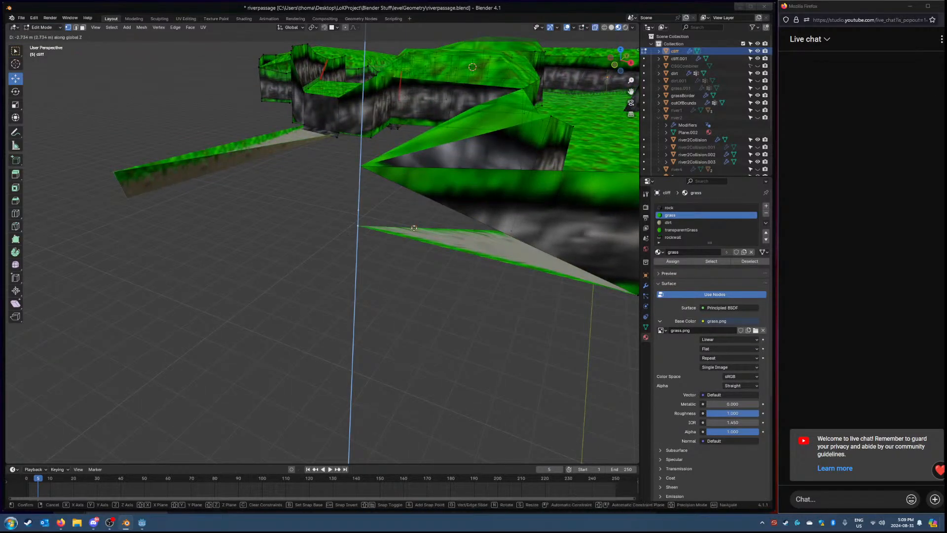
pyautogui.click(414, 228)
pyautogui.moveTo(414, 227); pyautogui.dragTo(382, 252, button='middle')
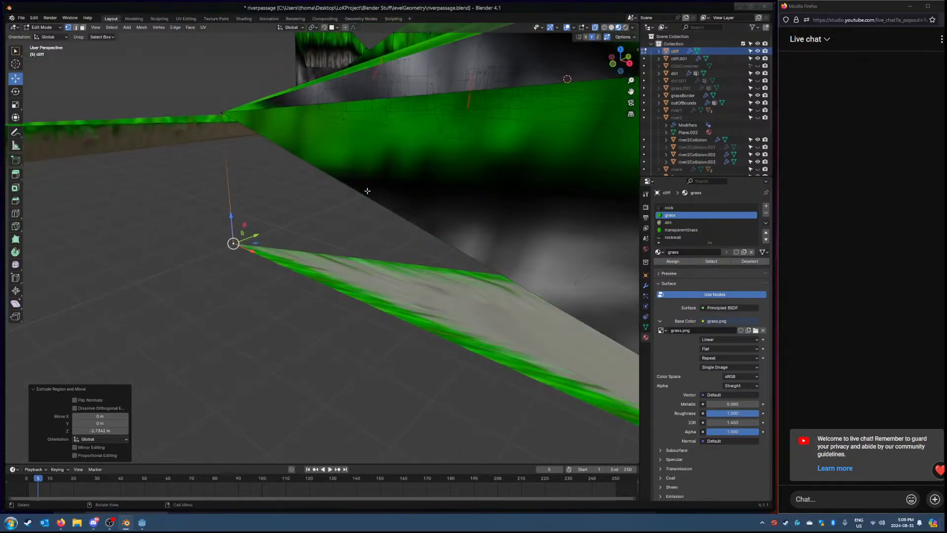
# Step: Fill faces from the lowered corner vertex to the neighbouring cliff vertices, closing the gaps on both sides of the passage's outer end
pyautogui.scroll(-5, 359, 189)
pyautogui.keyDown('ctrl'); pyautogui.click(460, 308); pyautogui.keyUp('ctrl')
pyautogui.keyDown('shift'); pyautogui.click(286, 246); pyautogui.keyUp('shift')
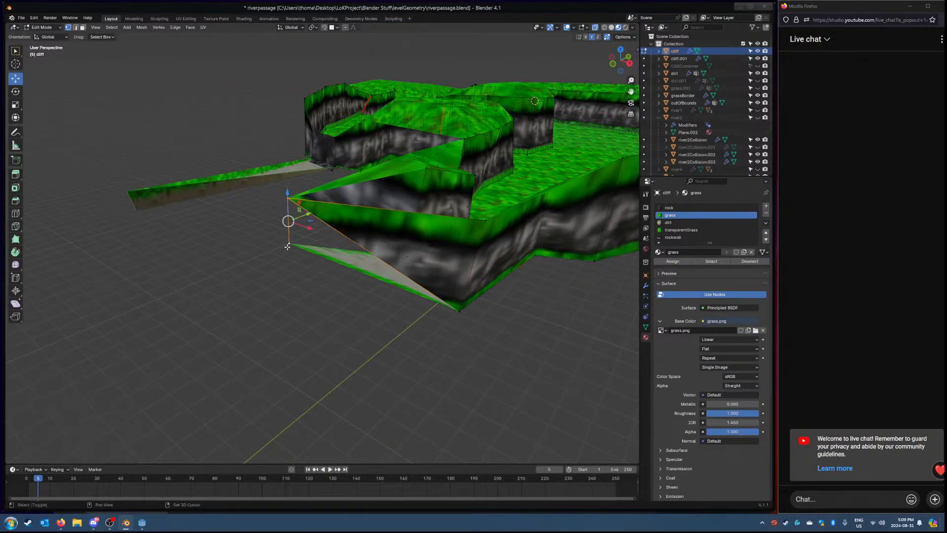
pyautogui.moveTo(447, 306); pyautogui.dragTo(362, 293, button='middle')
pyautogui.keyDown('shift'); pyautogui.click(305, 241); pyautogui.keyUp('shift')
pyautogui.moveTo(307, 244); pyautogui.dragTo(403, 324, button='middle')
pyautogui.scroll(2, 403, 324)
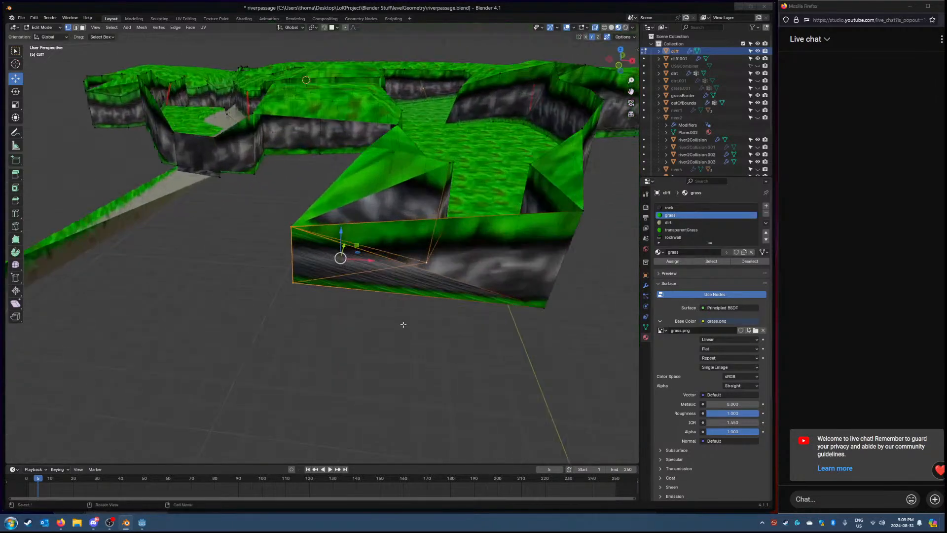
# Step: Return to Object Mode, inspect the newly filled corner up close and switch to the UV Editing workspace
pyautogui.click(55, 29)
pyautogui.click(55, 35)
pyautogui.moveTo(400, 246); pyautogui.dragTo(181, 98, button='middle')
pyautogui.scroll(3, 257, 246)
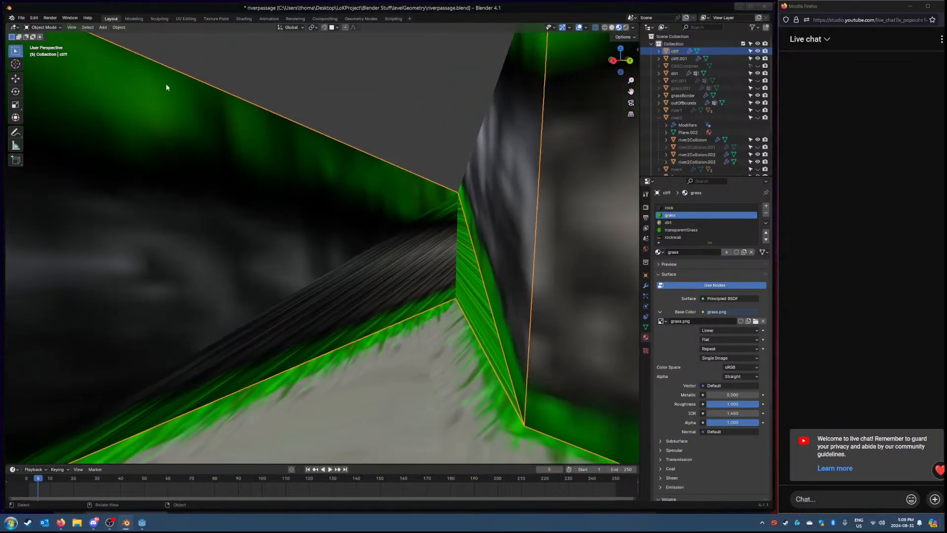
pyautogui.click(186, 19)
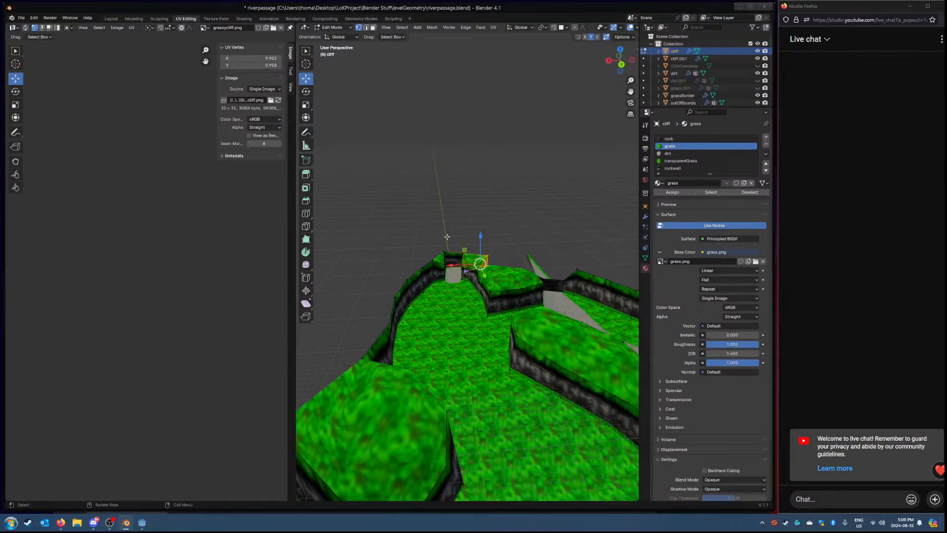
# Step: Remap the two new faces of the outer end wall onto the grassycliff.png texture and return to Object Mode
pyautogui.scroll(5, 447, 236)
pyautogui.moveTo(370, 59); pyautogui.dragTo(416, 234, button='middle')
pyautogui.click(396, 243)
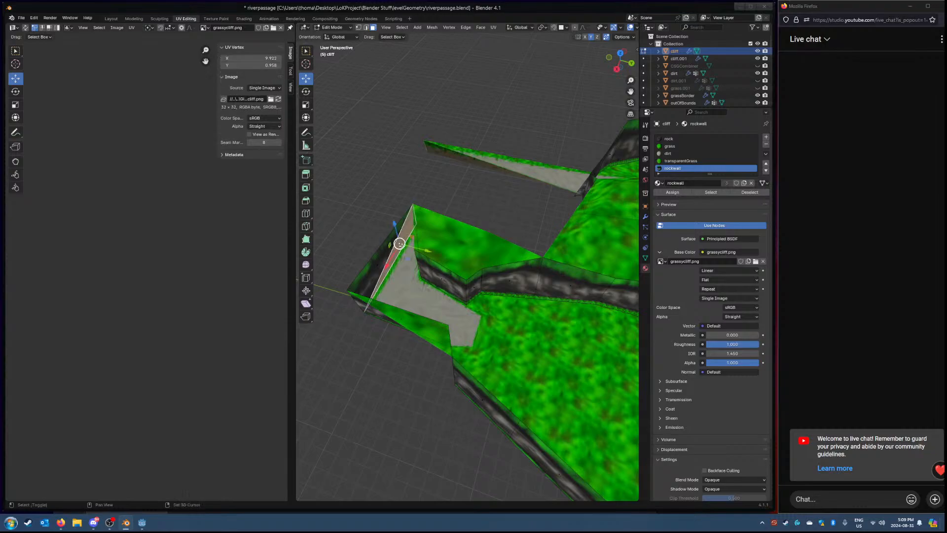
pyautogui.keyDown('shift'); pyautogui.click(388, 253); pyautogui.keyUp('shift')
pyautogui.scroll(3, 136, 274)
pyautogui.moveTo(145, 280); pyautogui.dragTo(264, 267, button='middle')
pyautogui.scroll(-2, 154, 281)
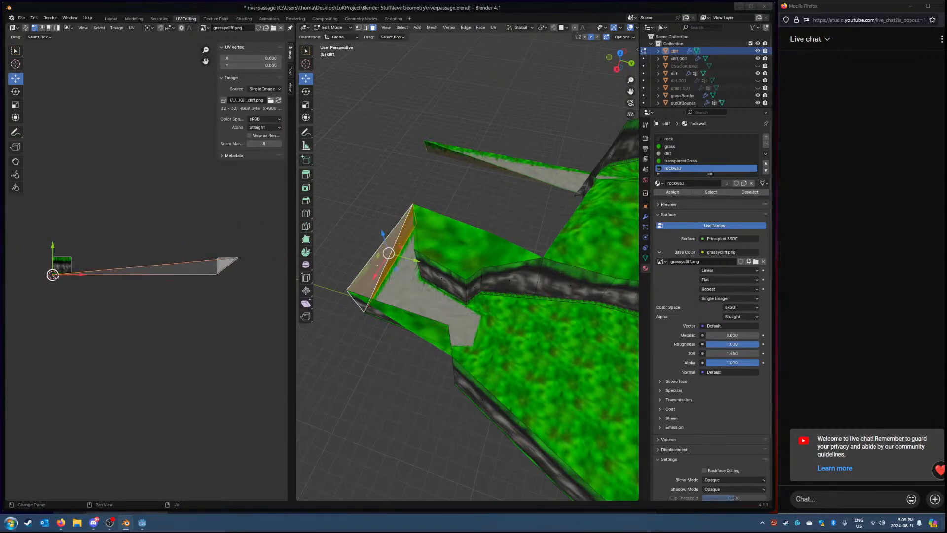
pyautogui.moveTo(340, 291); pyautogui.dragTo(449, 304, button='middle')
pyautogui.keyDown('shift'); pyautogui.click(398, 281); pyautogui.keyUp('shift')
pyautogui.click(345, 28)
pyautogui.click(344, 37)
# Step: Separate the rock face beside the outer corner from the outOfBounds mesh by selection, undoing the split by material
pyautogui.click(453, 292)
pyautogui.click(449, 304)
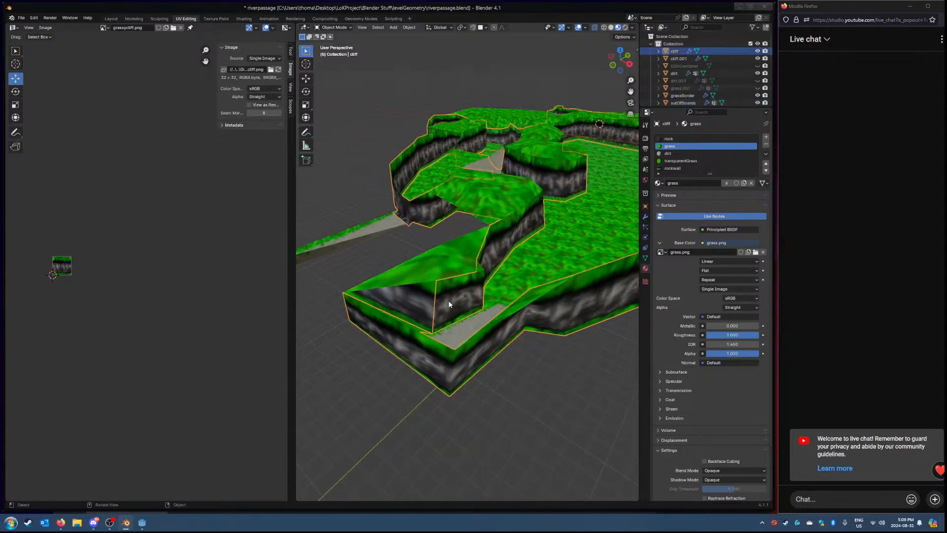
pyautogui.click(336, 27)
pyautogui.click(423, 265)
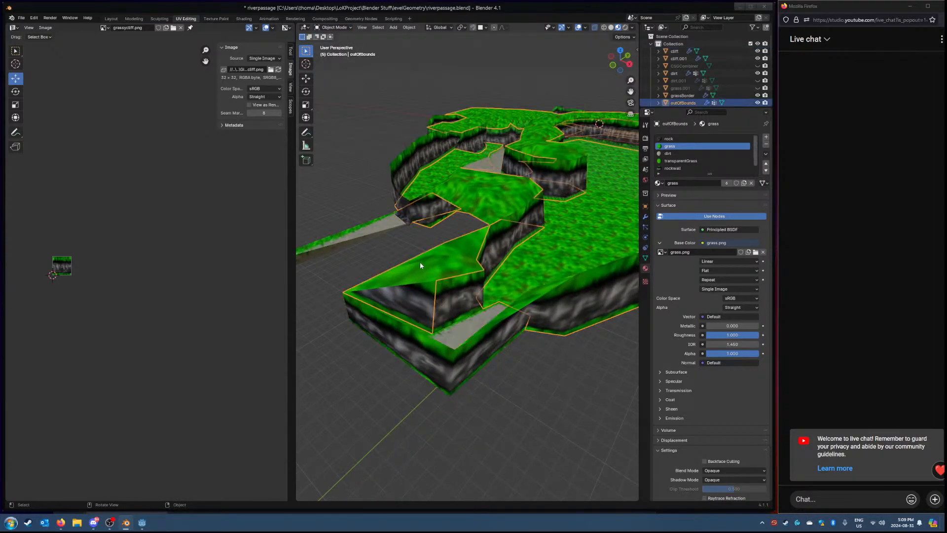
pyautogui.click(335, 28)
pyautogui.click(344, 47)
pyautogui.click(403, 301)
pyautogui.rightClick(403, 300)
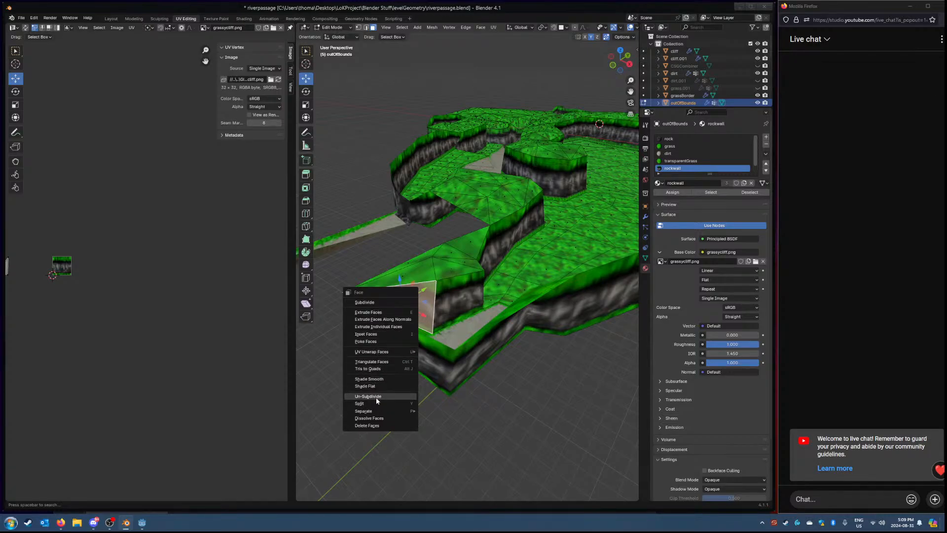
pyautogui.click(434, 419)
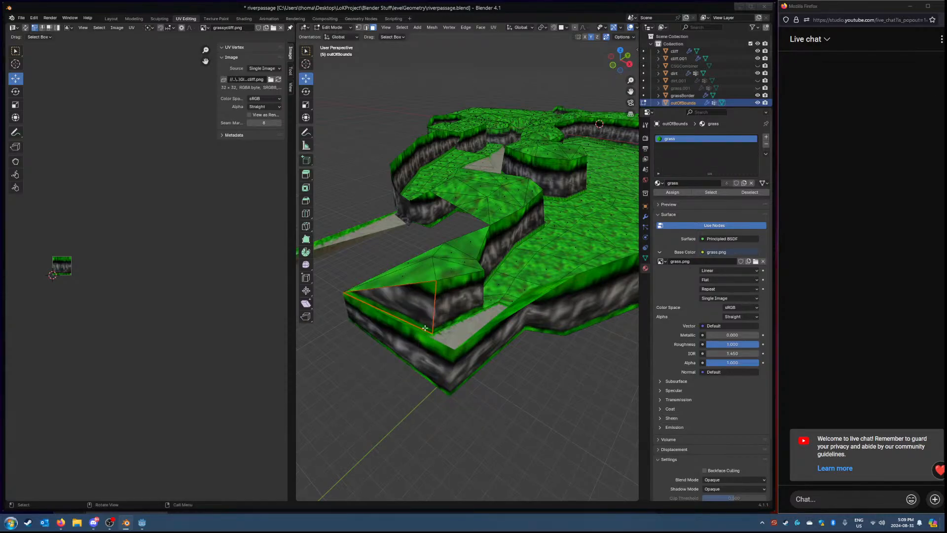
pyautogui.hotkey('ctrl', 'z')
pyautogui.hotkey('ctrl', 'f')
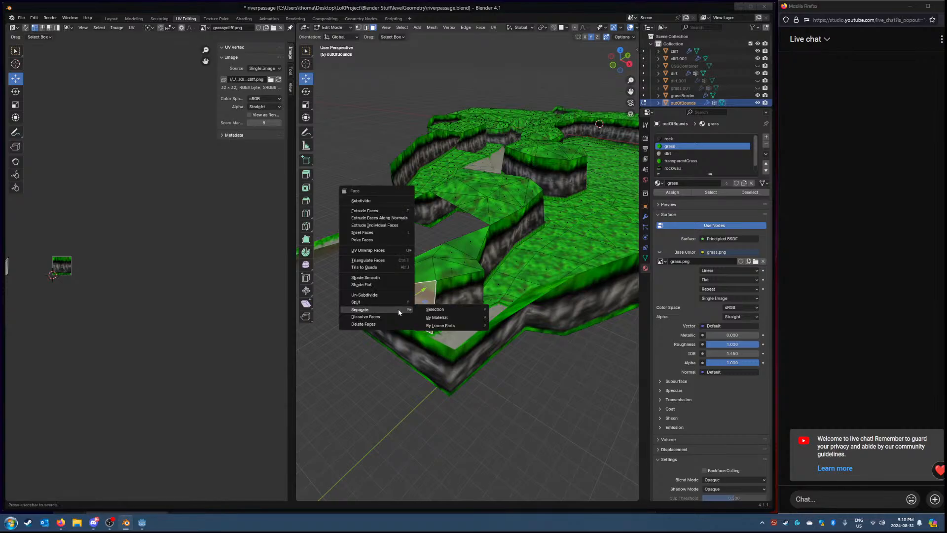
pyautogui.moveTo(386, 309)
pyautogui.click(436, 309)
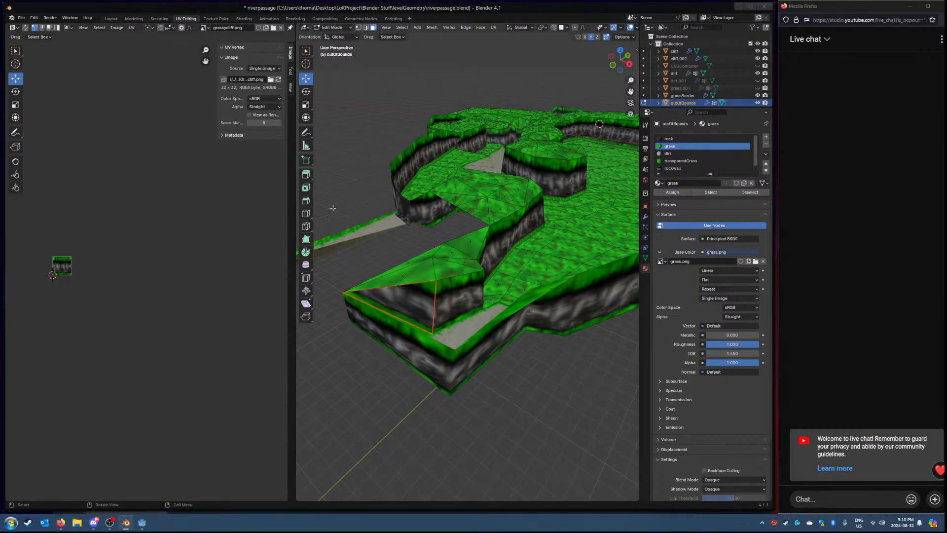
# Step: Leave Edit Mode and join the separated rock face into the cliff object
pyautogui.click(327, 28)
pyautogui.press('Tab')
pyautogui.click(422, 299)
pyautogui.click(457, 298)
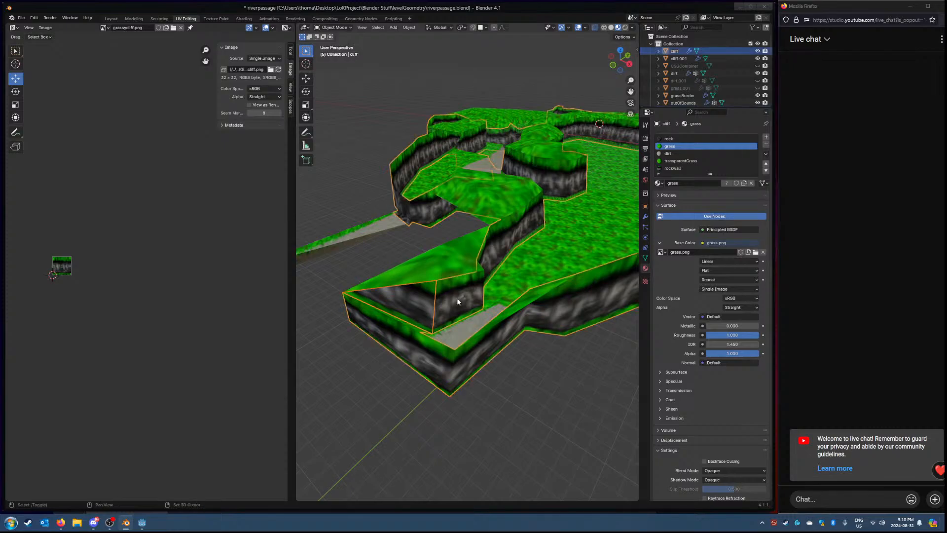
pyautogui.rightClick(498, 267)
pyautogui.click(497, 268)
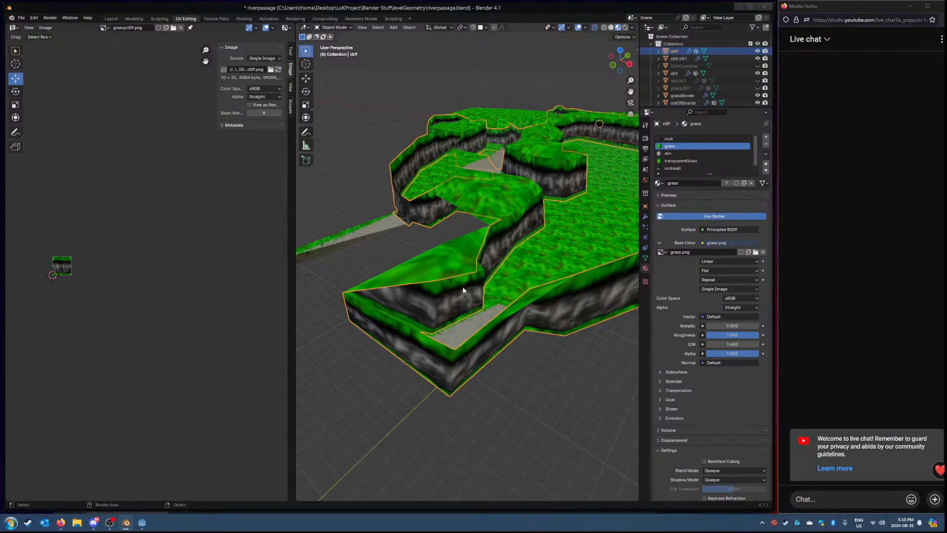
# Step: Examine the walls and wall textures around the closed outer end of the passage from several angles
pyautogui.moveTo(408, 213); pyautogui.dragTo(323, 297, button='middle')
pyautogui.scroll(4, 462, 277)
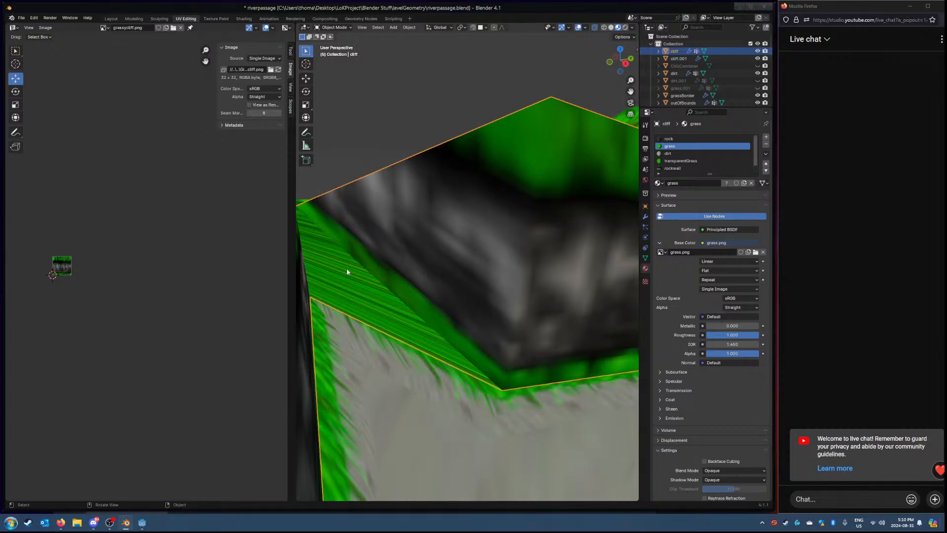
pyautogui.moveTo(447, 246); pyautogui.dragTo(396, 256, button='middle')
pyautogui.moveTo(490, 265); pyautogui.dragTo(599, 370, button='middle')
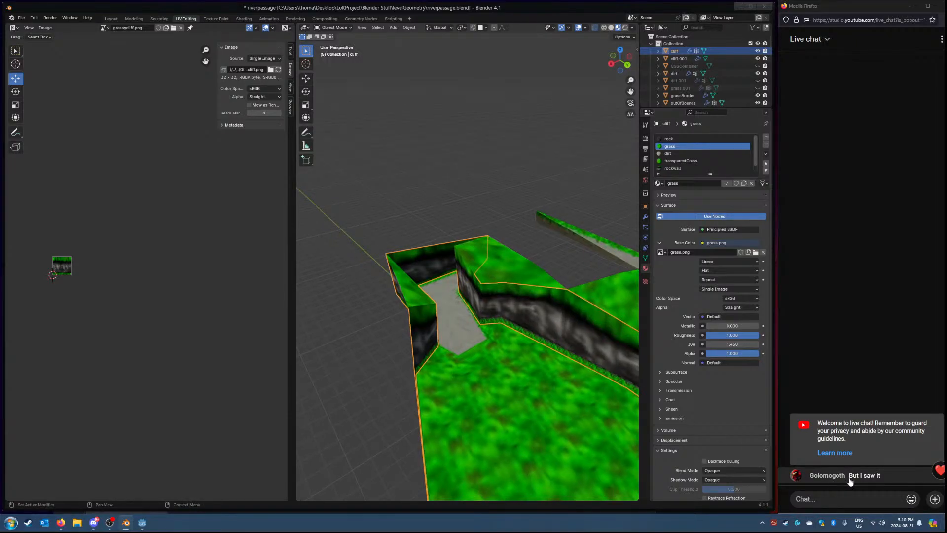
pyautogui.moveTo(528, 394); pyautogui.dragTo(495, 392, button='middle')
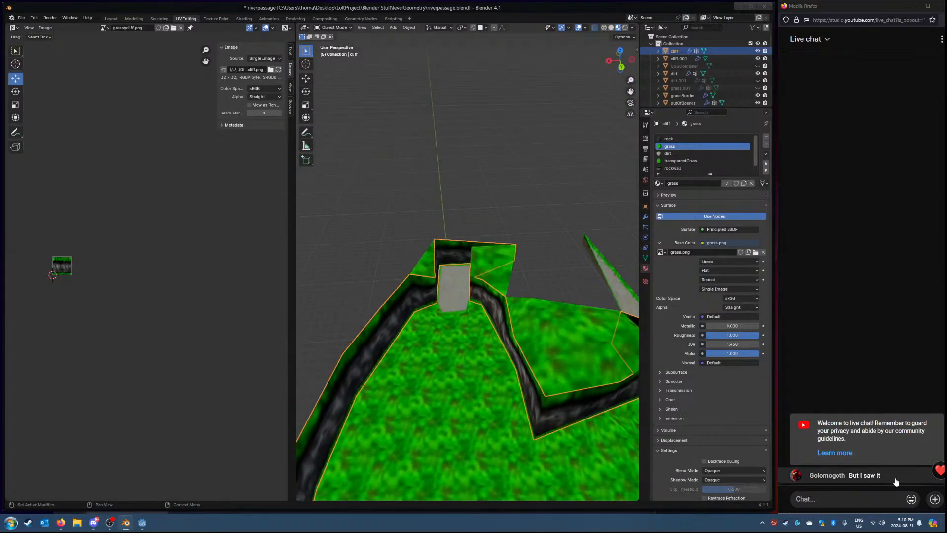
pyautogui.moveTo(491, 339); pyautogui.dragTo(713, 398, button='middle')
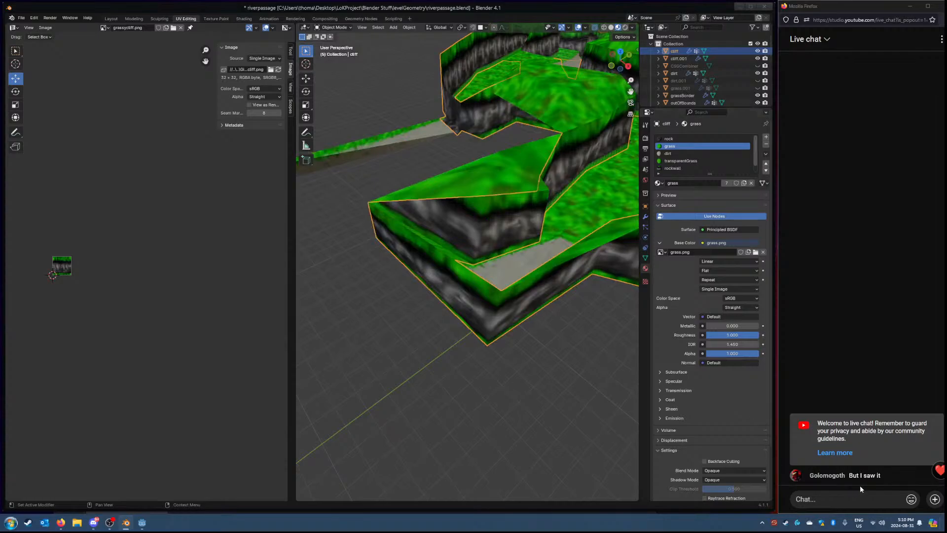
pyautogui.moveTo(454, 324); pyautogui.dragTo(448, 218, button='middle')
# Step: Try to shift the UVs of the cliff's inner corner faces horizontally toward the grassy cliff texture
pyautogui.click(332, 27)
pyautogui.click(332, 43)
pyautogui.click(454, 217)
pyautogui.keyDown('shift'); pyautogui.click(429, 223); pyautogui.keyUp('shift')
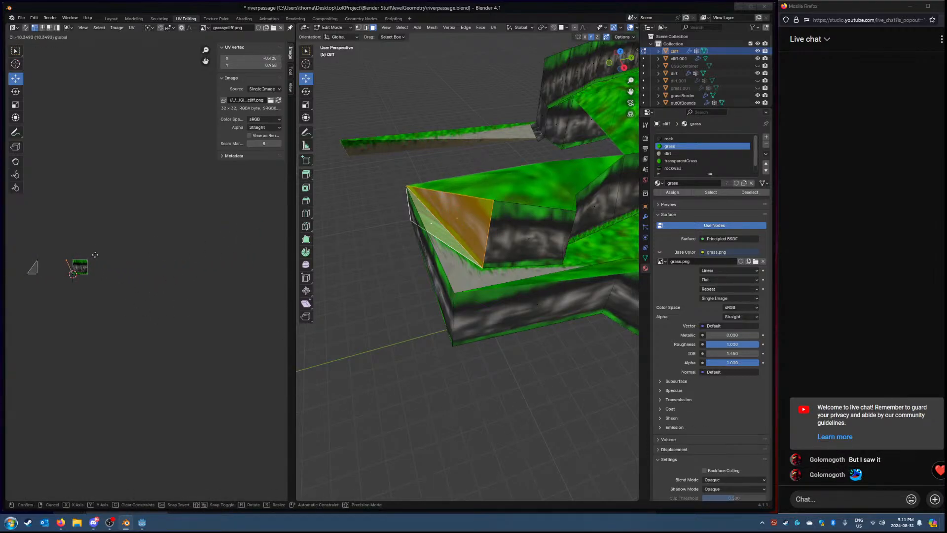
pyautogui.moveTo(93, 254); pyautogui.dragTo(112, 257)
pyautogui.moveTo(539, 348); pyautogui.dragTo(500, 356, button='middle')
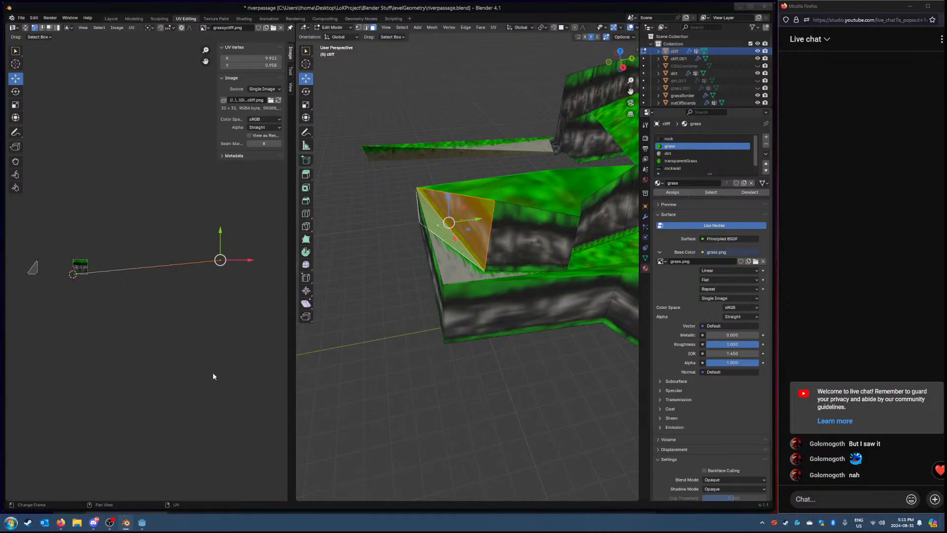
pyautogui.click(342, 28)
pyautogui.click(345, 35)
# Step: Select all visible objects and export them as glTF over riverpassage.glb
pyautogui.scroll(-8, 517, 153)
pyautogui.keyDown('shift'); pyautogui.moveTo(556, 166); pyautogui.dragTo(475, 212, button='middle'); pyautogui.keyUp('shift')
pyautogui.press('a')
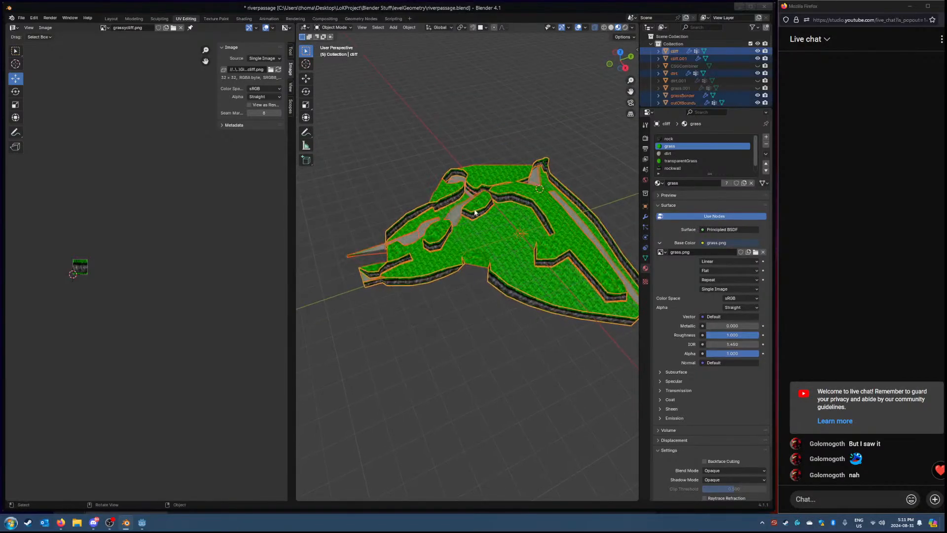
pyautogui.click(22, 18)
pyautogui.moveTo(41, 131)
pyautogui.click(152, 211)
pyautogui.click(509, 347)
pyautogui.moveTo(504, 340); pyautogui.dragTo(454, 339, button='middle')
pyautogui.scroll(3, 454, 338)
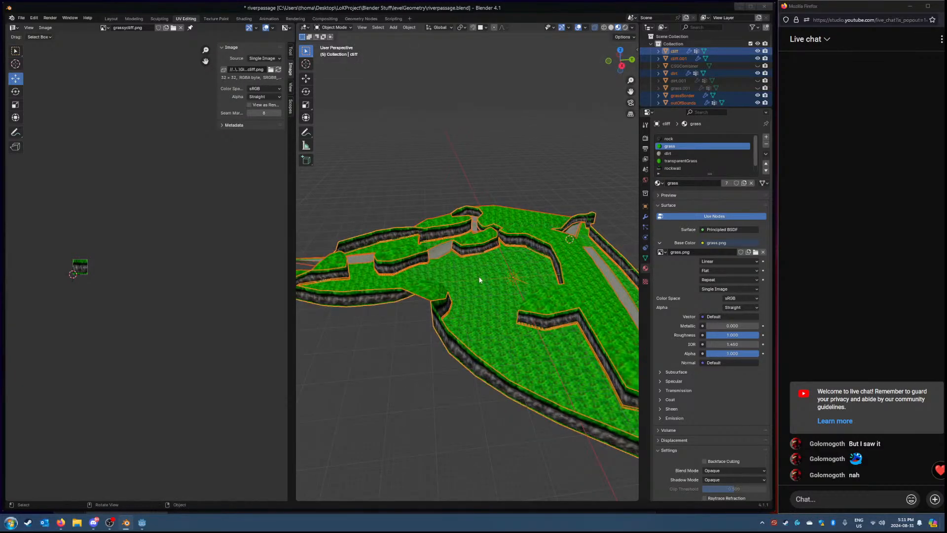
# Step: Switch to Godot, reload the changed riverpassage.glb and inspect the outer end of the passage
pyautogui.click(142, 522)
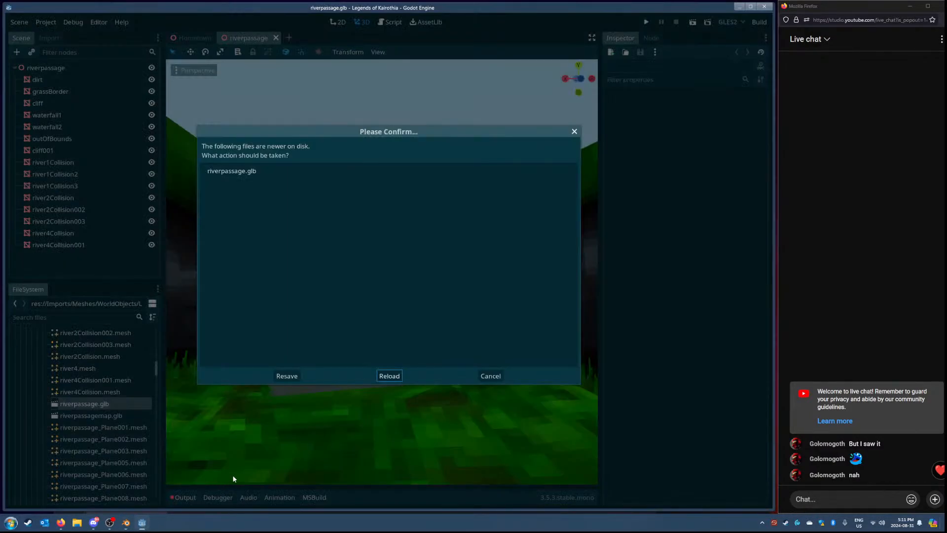
pyautogui.click(397, 375)
pyautogui.moveTo(382, 272); pyautogui.dragTo(528, 298, button='right')
pyautogui.moveTo(351, 341); pyautogui.dragTo(449, 413, button='right')
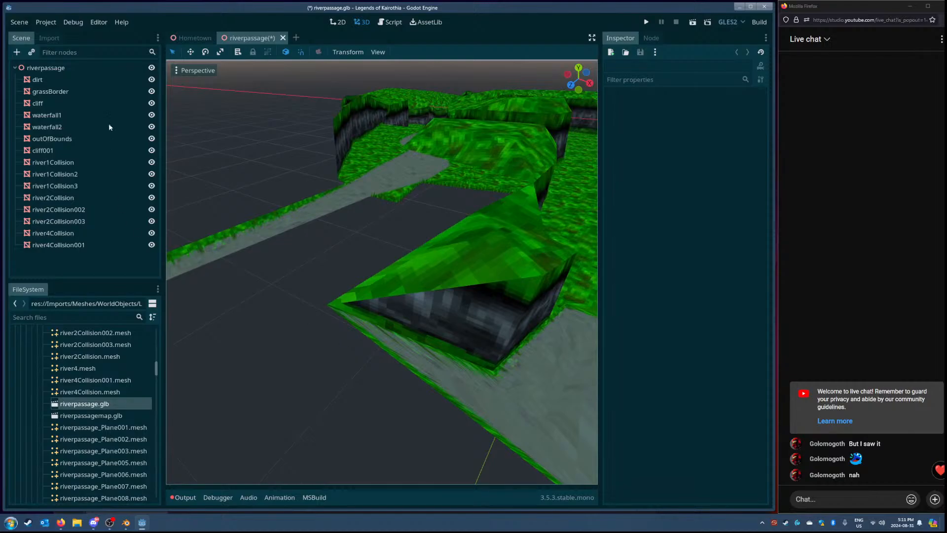
# Step: Close the riverpassage scene without saving, reopen riverpassage.glb directly and look over the updated cliffs
pyautogui.click(283, 38)
pyautogui.click(477, 268)
pyautogui.doubleClick(111, 404)
pyautogui.click(388, 271)
pyautogui.moveTo(388, 272); pyautogui.dragTo(226, 295, button='right')
# Step: Look around the Hometown scene and close it
pyautogui.click(193, 38)
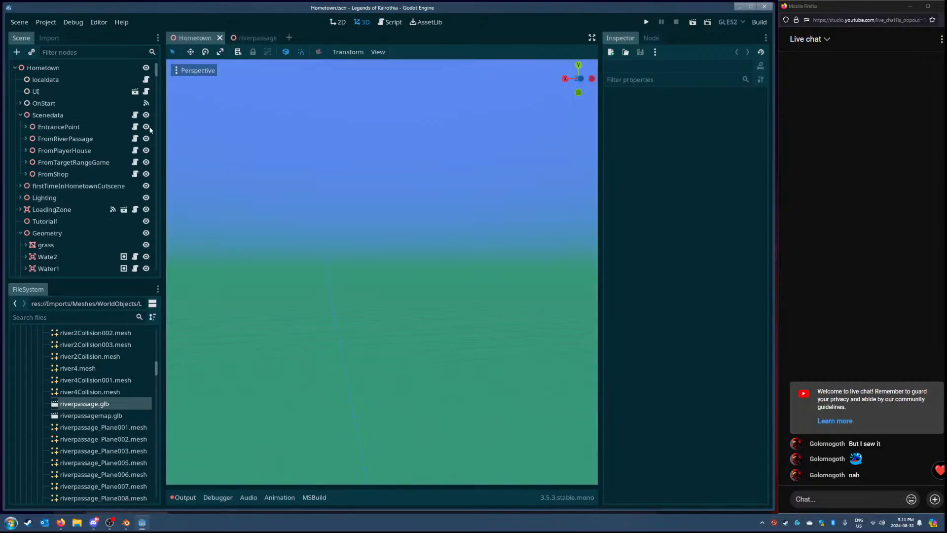
pyautogui.moveTo(294, 155); pyautogui.dragTo(270, 167, button='right')
pyautogui.press('w')
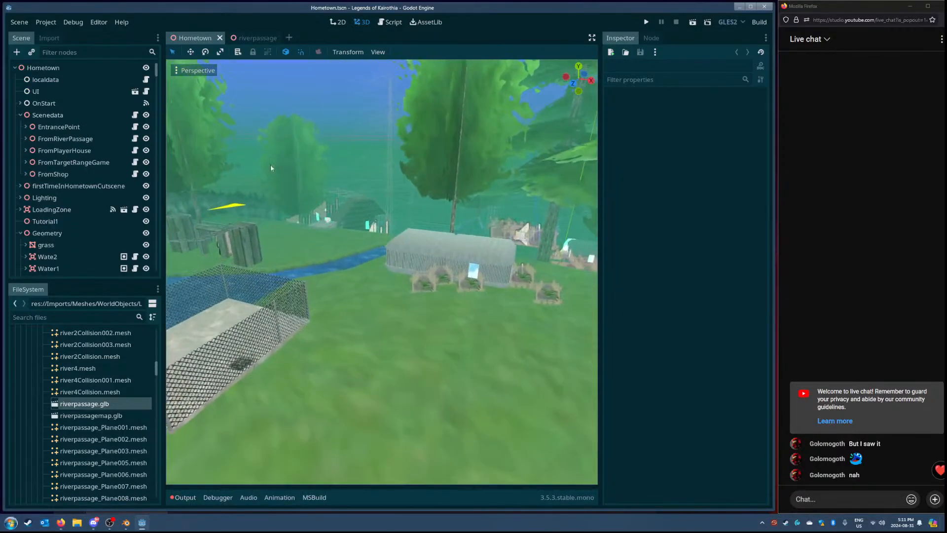
pyautogui.click(219, 38)
# Step: Find the RiverPassage folder under Scenes/Levels in the project files and open RiverPassage.tscn
pyautogui.scroll(-5, 142, 387)
pyautogui.scroll(-5, 129, 394)
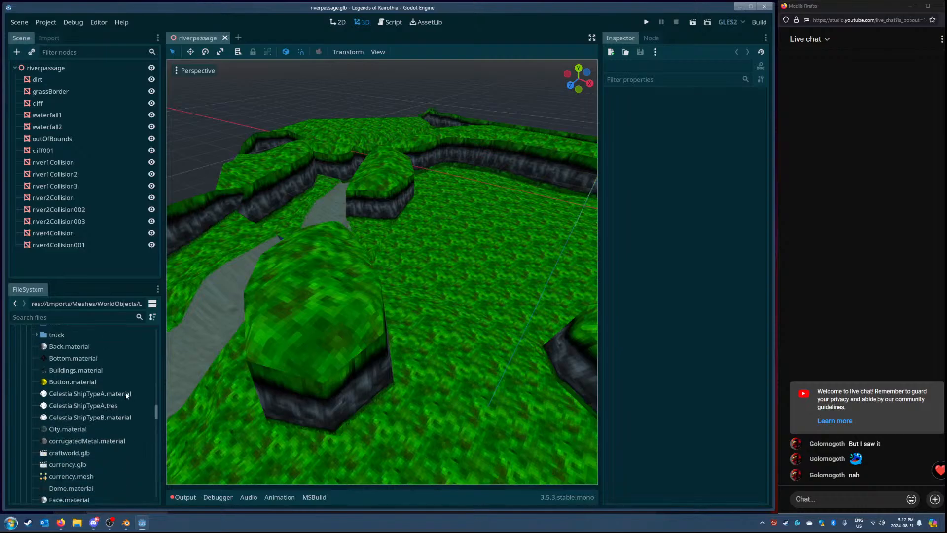
pyautogui.scroll(5, 108, 402)
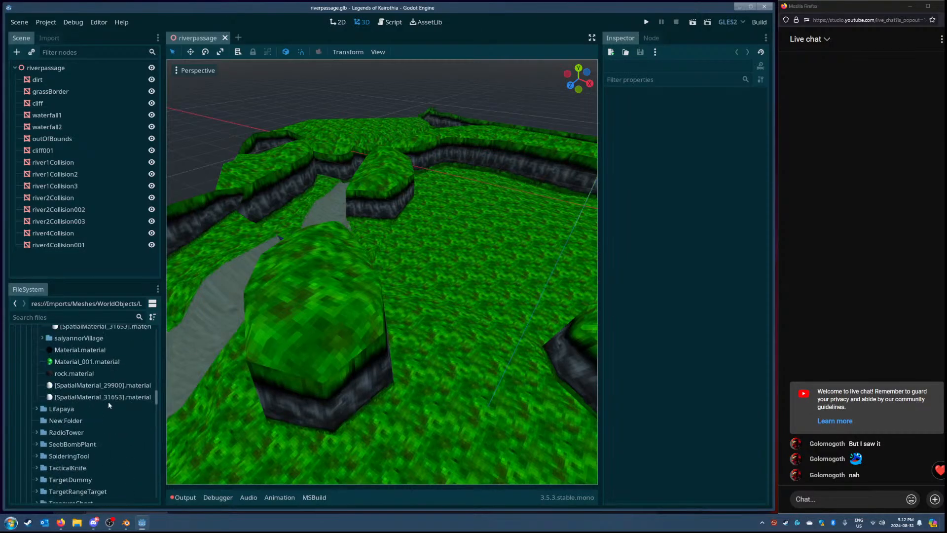
pyautogui.scroll(5, 63, 410)
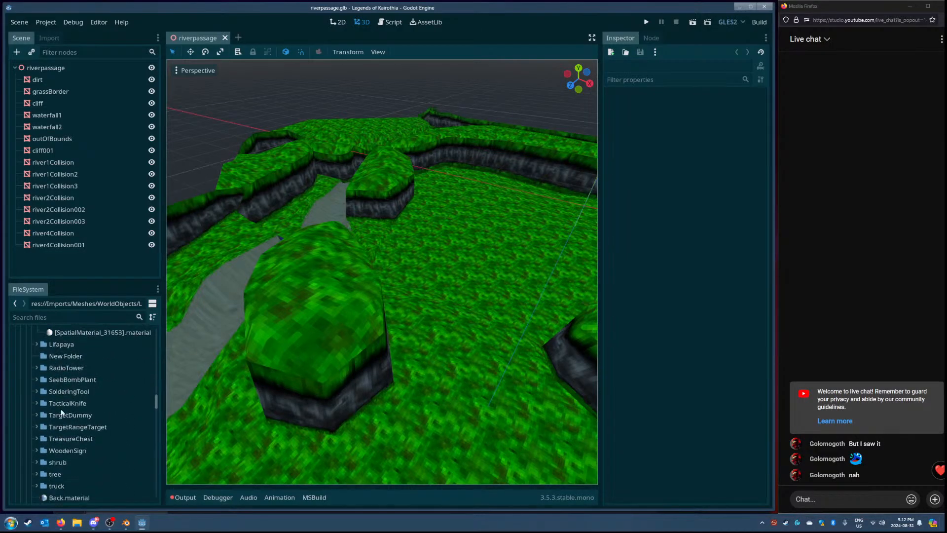
pyautogui.scroll(5, 52, 410)
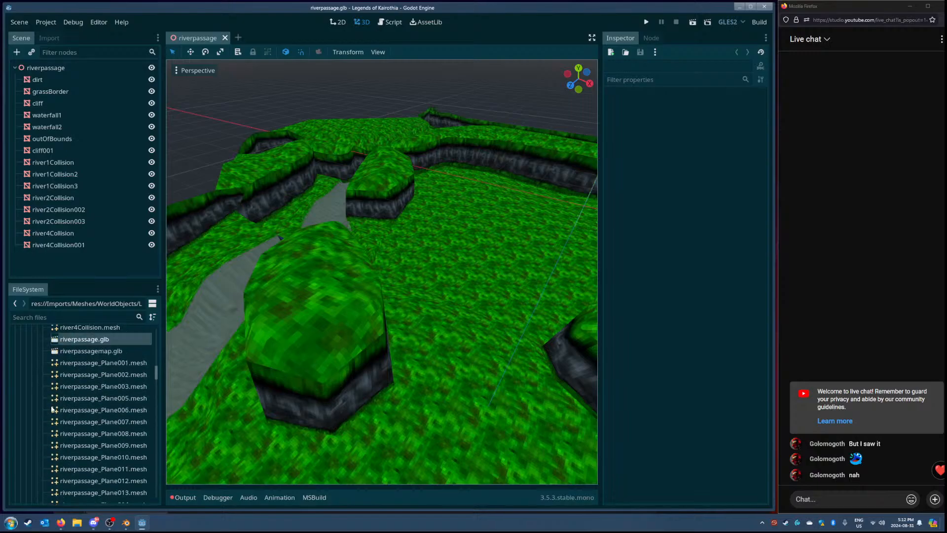
pyautogui.moveTo(156, 369); pyautogui.dragTo(155, 456)
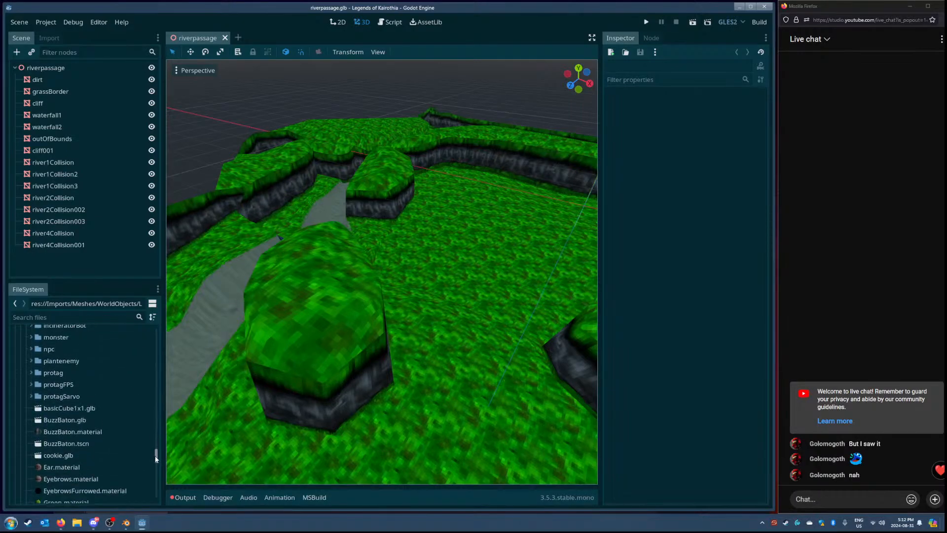
pyautogui.scroll(5, 98, 410)
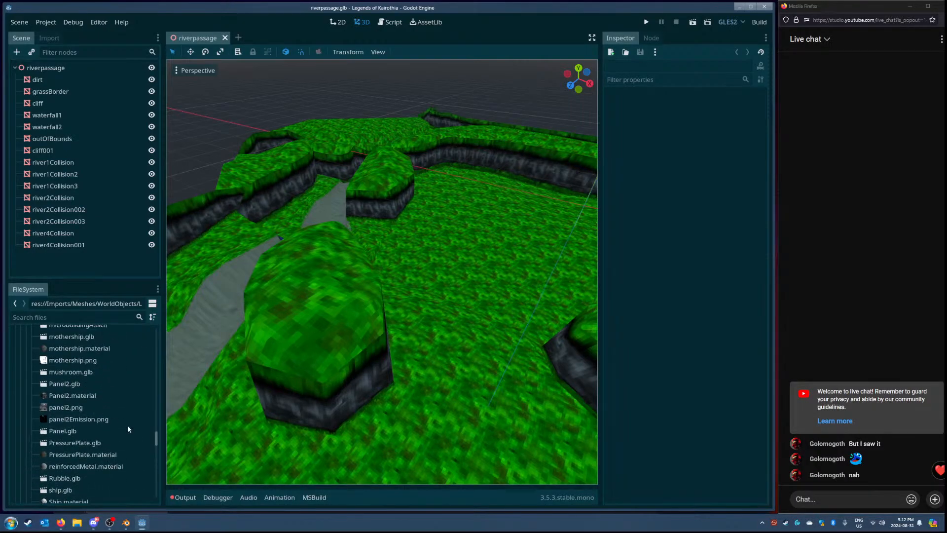
pyautogui.moveTo(155, 441); pyautogui.dragTo(158, 487)
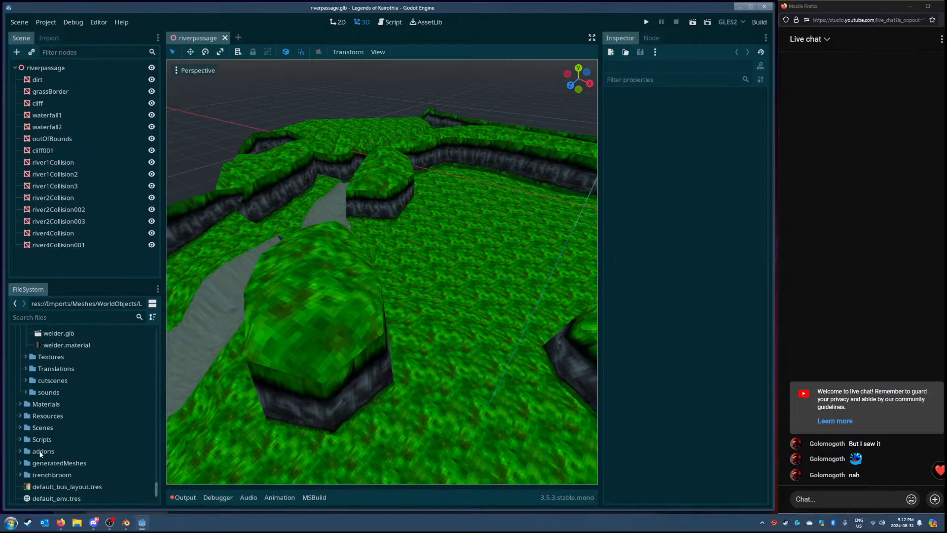
pyautogui.click(20, 427)
pyautogui.scroll(-2, 24, 426)
pyautogui.click(26, 408)
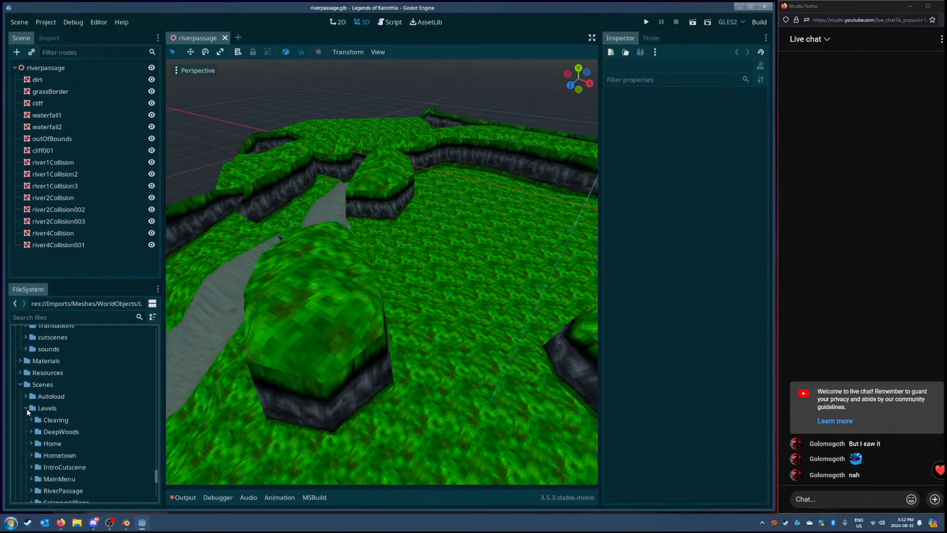
pyautogui.scroll(-5, 42, 411)
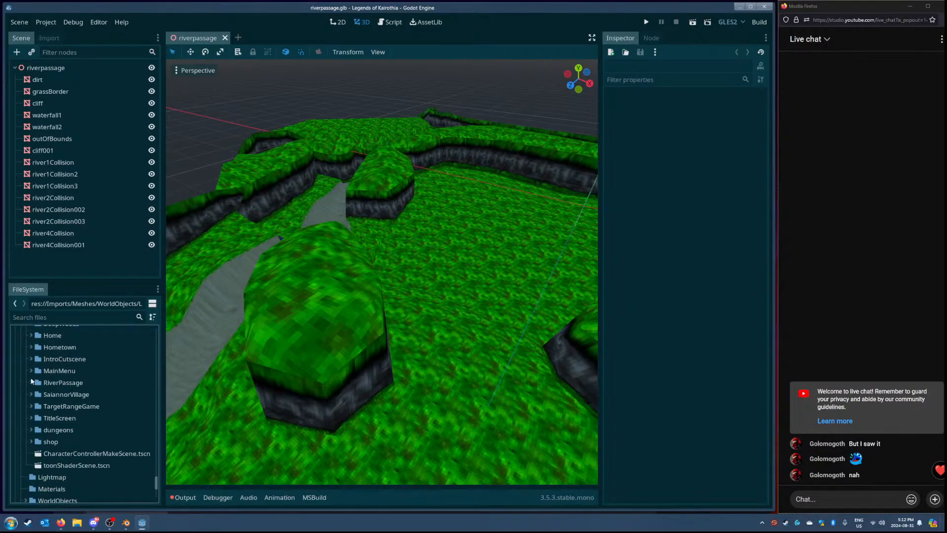
pyautogui.click(31, 382)
pyautogui.click(64, 395)
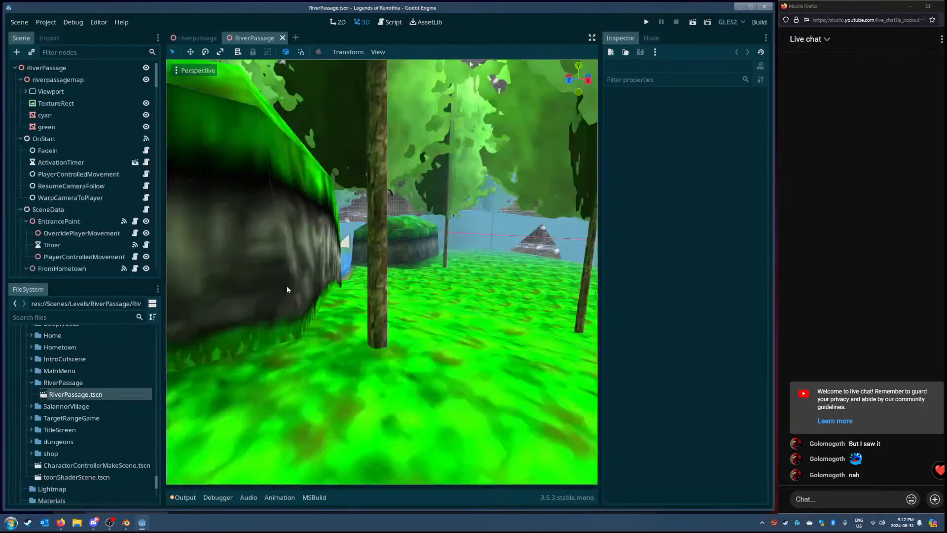
# Step: Examine the cliff walls around the narrow dirt path opening in the RiverPassage level
pyautogui.moveTo(310, 301); pyautogui.dragTo(348, 313, button='right')
pyautogui.press('w')
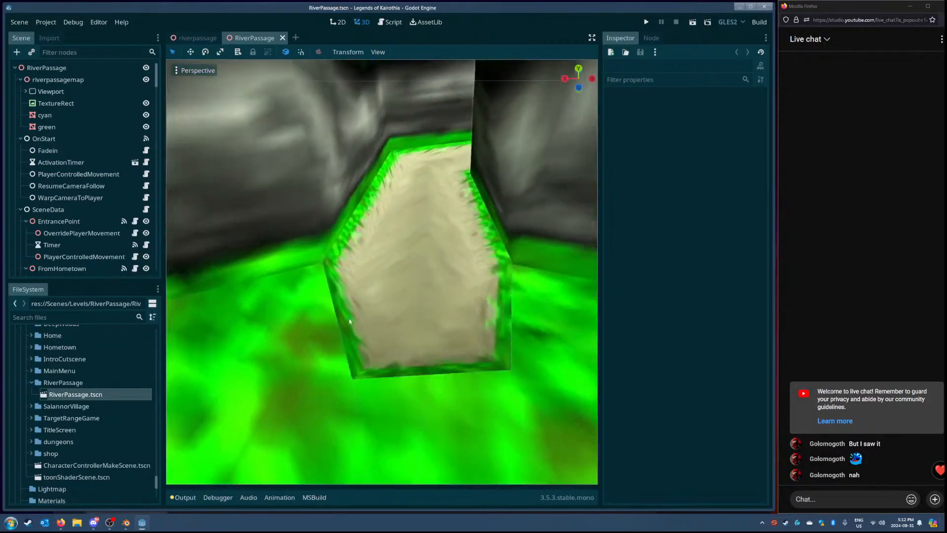
pyautogui.moveTo(394, 247); pyautogui.dragTo(389, 280, button='right')
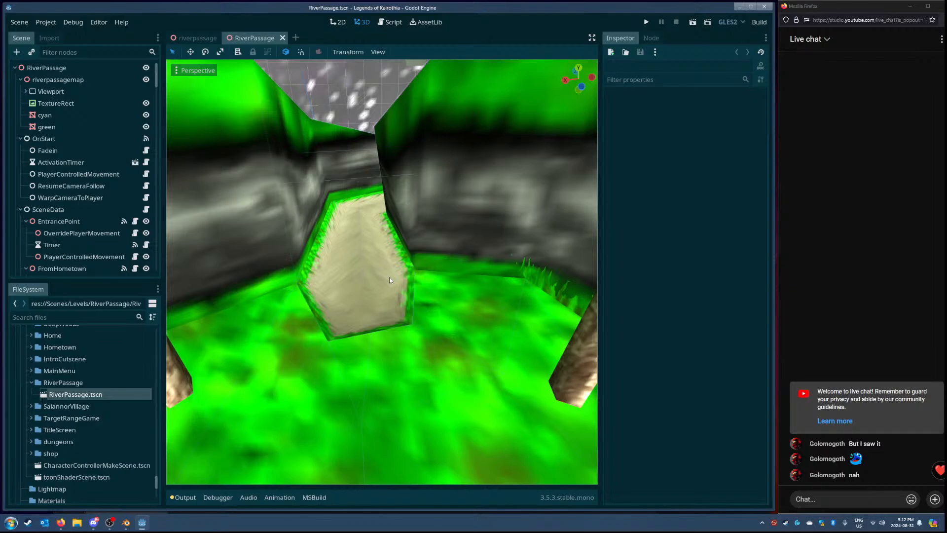
pyautogui.moveTo(379, 230); pyautogui.dragTo(361, 288, button='middle')
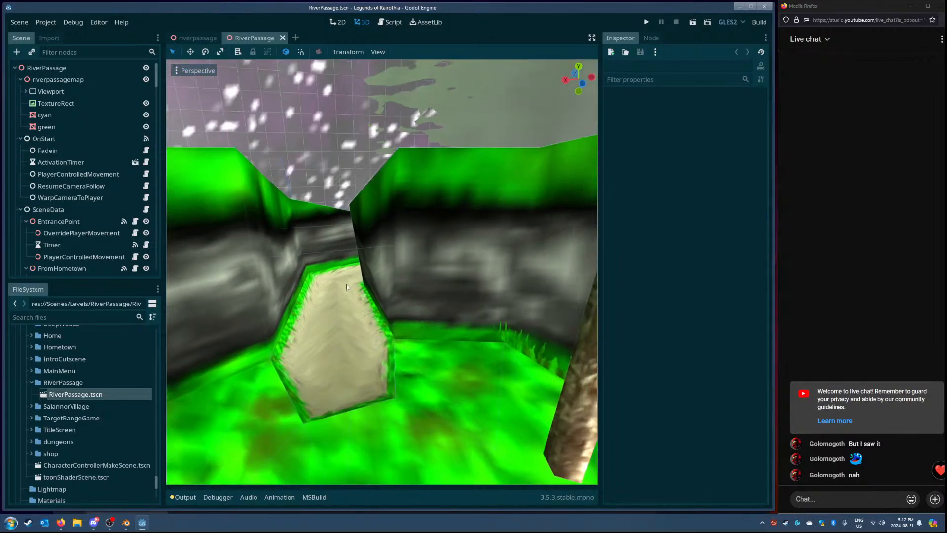
pyautogui.moveTo(374, 276); pyautogui.dragTo(371, 245, button='right')
pyautogui.press('w')
pyautogui.press('s')
pyautogui.press('w')
# Step: Switch to the imported riverpassage scene and view its dirt path between the cliffs for comparison
pyautogui.click(194, 40)
pyautogui.moveTo(294, 150); pyautogui.dragTo(199, 70, button='right')
pyautogui.press('w')
pyautogui.press('s')
pyautogui.press('w')
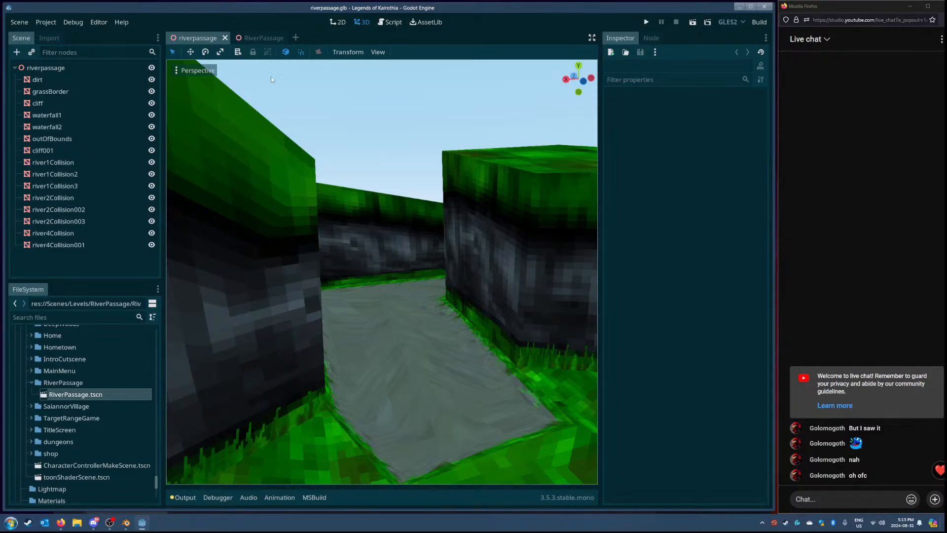
# Step: Select the cliff mesh in the RiverPassage level and examine the texture and shader settings of its grassy rock material
pyautogui.click(260, 39)
pyautogui.moveTo(316, 173); pyautogui.dragTo(420, 241, button='right')
pyautogui.click(420, 241)
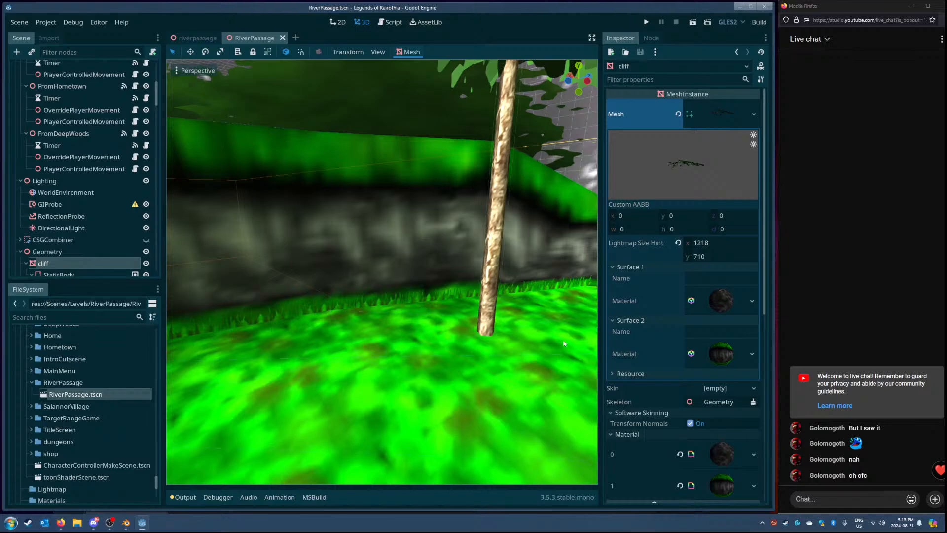
pyautogui.scroll(-4, 700, 363)
pyautogui.click(720, 278)
pyautogui.scroll(-4, 706, 362)
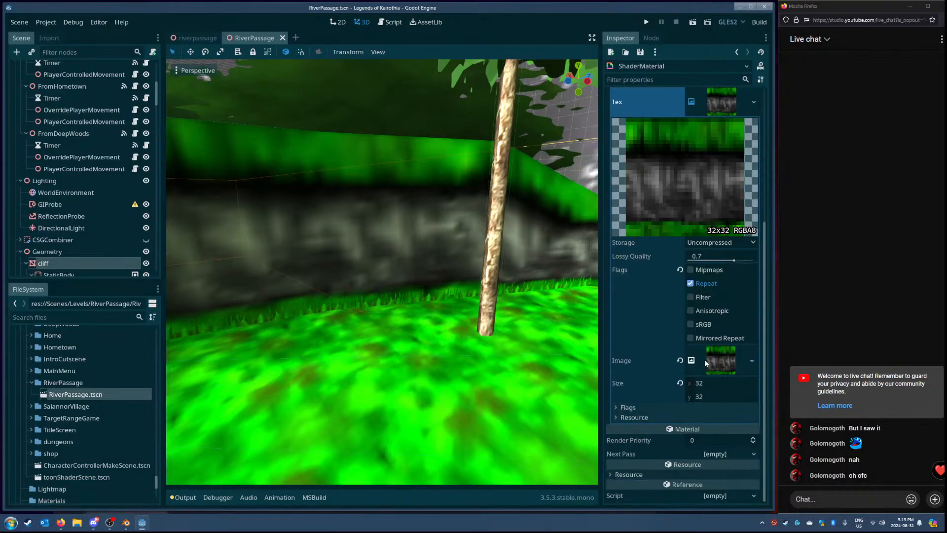
pyautogui.scroll(4, 713, 360)
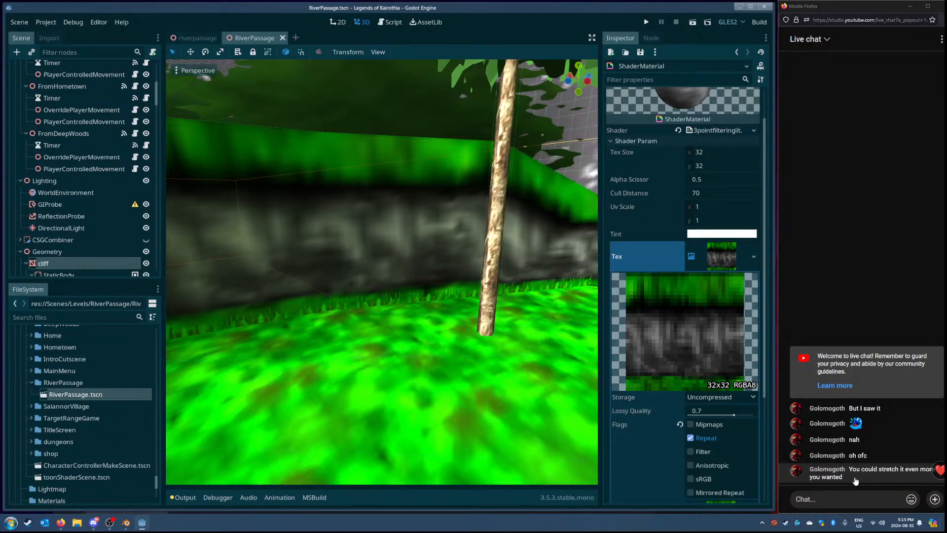
# Step: Look along the RiverPassage cliff walls to examine how the cliff texture stretches
pyautogui.moveTo(466, 351); pyautogui.dragTo(587, 346, button='right')
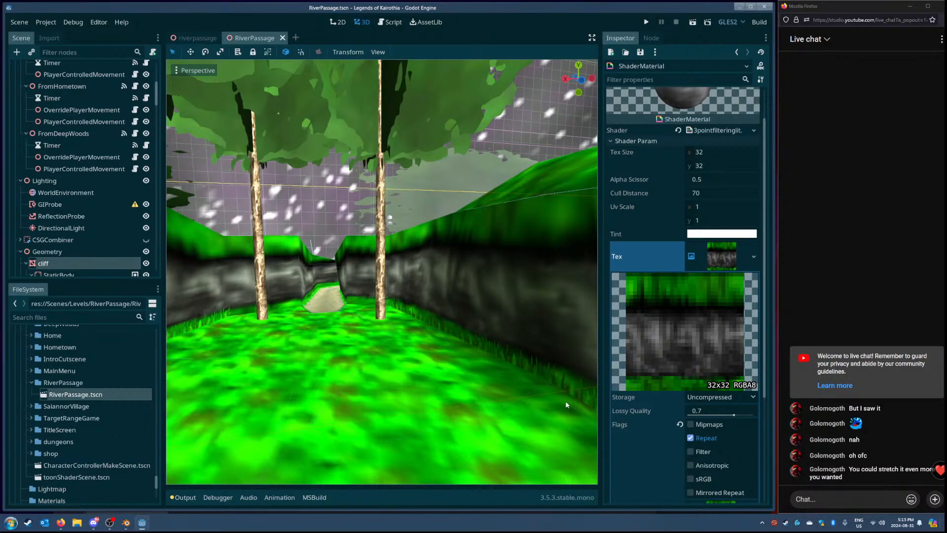
pyautogui.moveTo(468, 333); pyautogui.dragTo(395, 335, button='right')
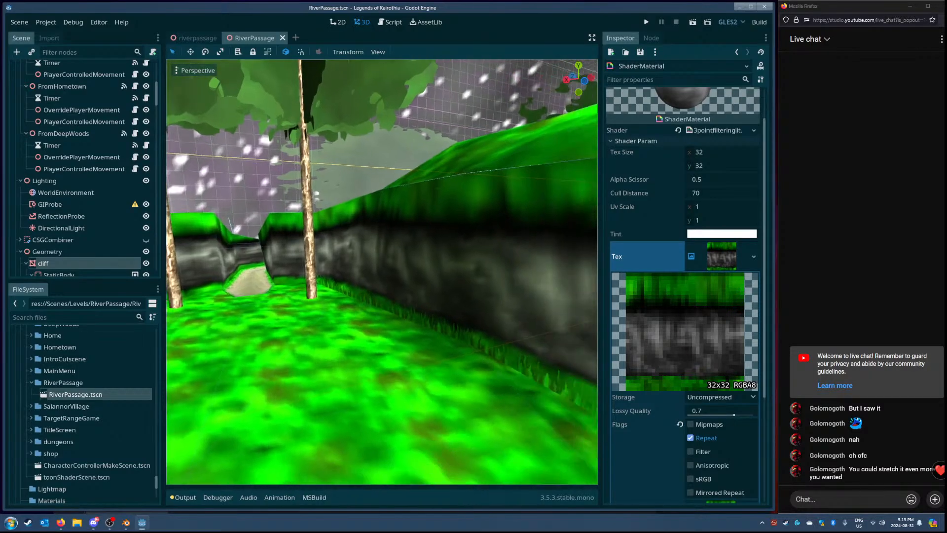
pyautogui.moveTo(431, 297); pyautogui.dragTo(435, 264, button='right')
pyautogui.moveTo(310, 313); pyautogui.dragTo(291, 235, button='right')
# Step: Open Hometown.tscn from the Hometown level folder
pyautogui.click(197, 38)
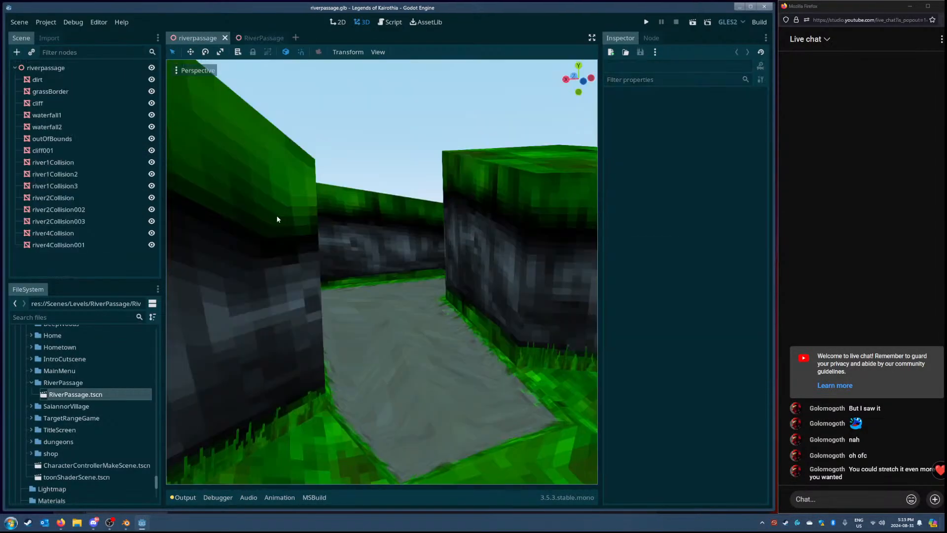
pyautogui.moveTo(156, 479)
pyautogui.mouseDown()
pyautogui.moveTo(156, 462)
pyautogui.moveTo(157, 480)
pyautogui.mouseUp()
pyautogui.scroll(1, 29, 411)
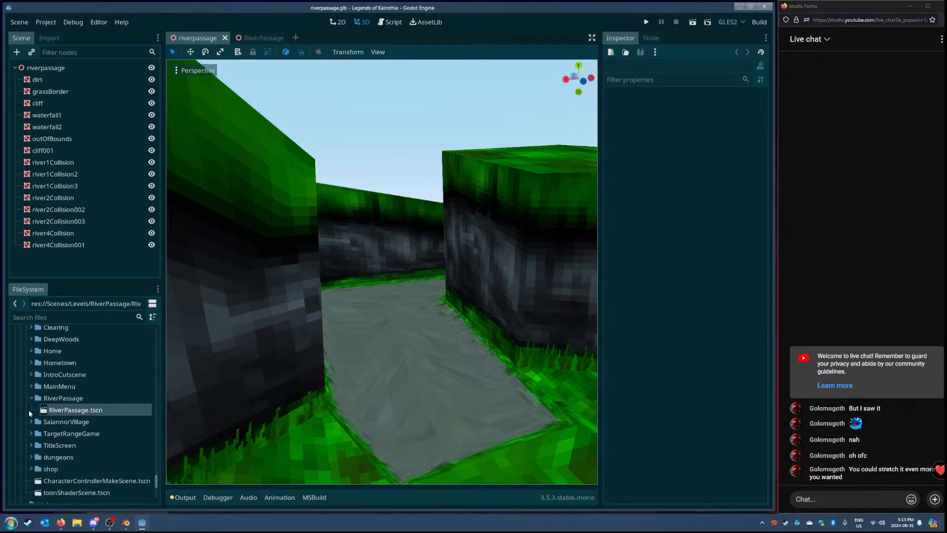
pyautogui.click(32, 362)
pyautogui.click(56, 374)
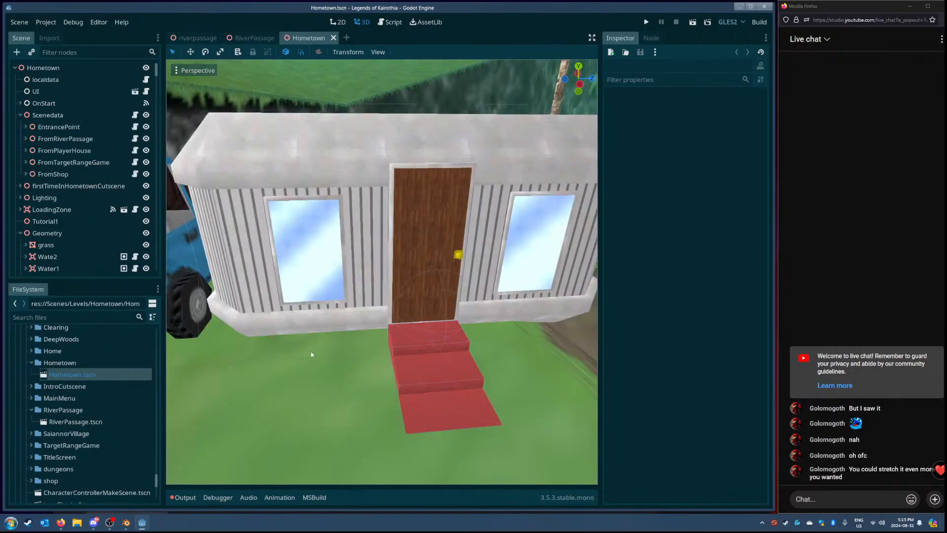
# Step: Select the grass mesh in the Hometown level, check its grass2.tres material and copy that material
pyautogui.moveTo(311, 353); pyautogui.dragTo(535, 363, button='right')
pyautogui.moveTo(317, 376); pyautogui.dragTo(446, 394, button='right')
pyautogui.click(317, 376)
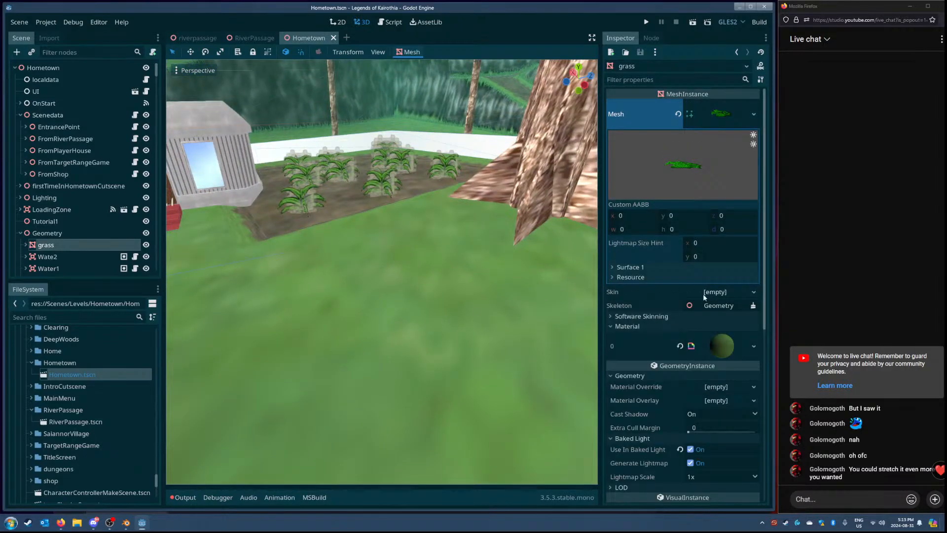
pyautogui.click(720, 345)
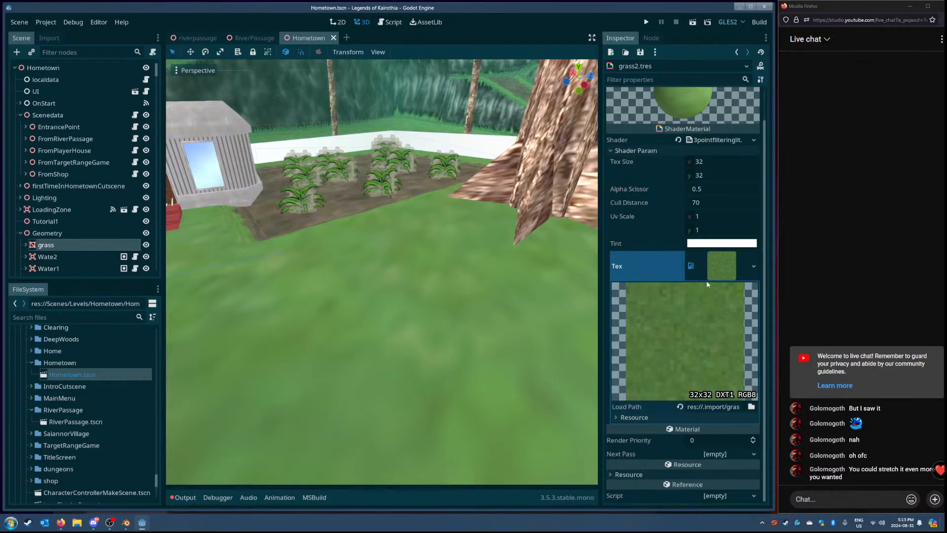
pyautogui.scroll(2, 707, 290)
pyautogui.click(76, 244)
pyautogui.click(753, 346)
pyautogui.click(727, 485)
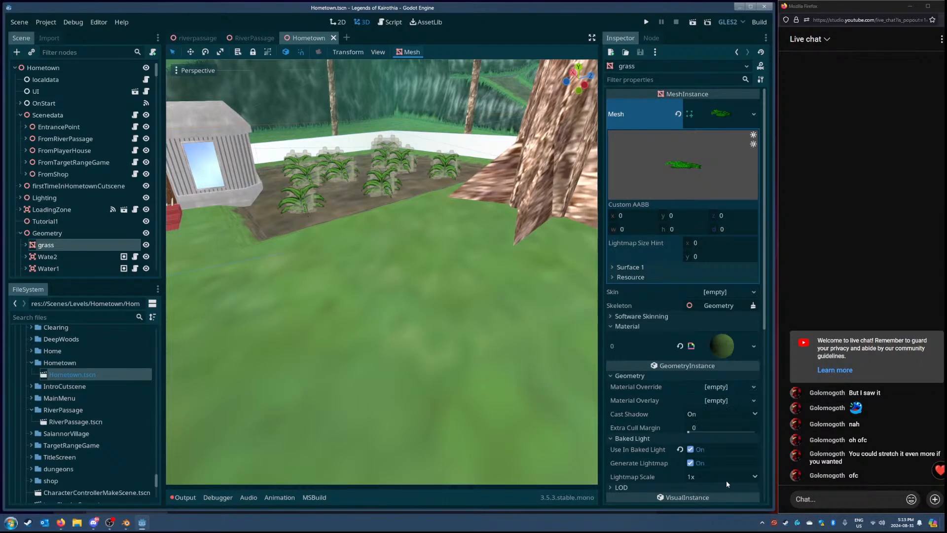
# Step: Paste the copied Hometown grass material into material slot 0 of the RiverPassage grass mesh
pyautogui.click(250, 37)
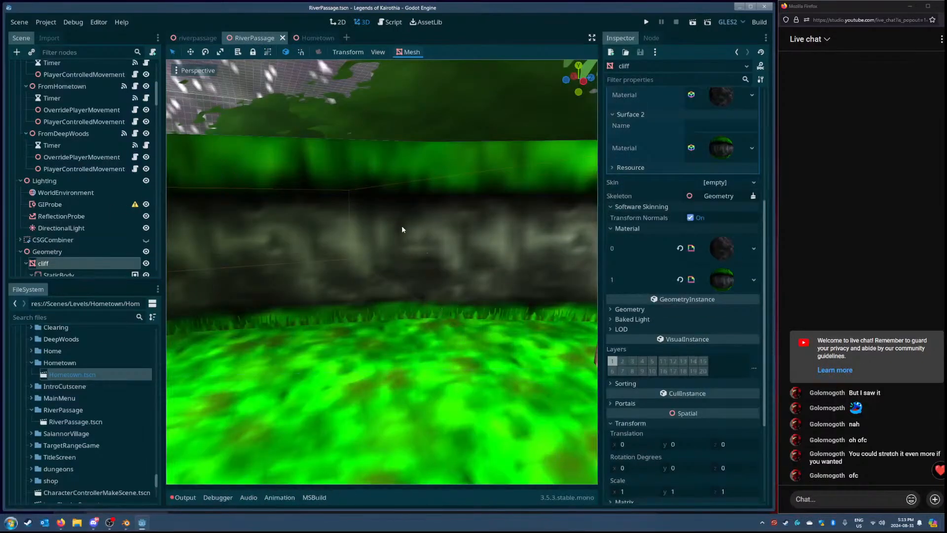
pyautogui.moveTo(402, 226); pyautogui.dragTo(411, 241, button='right')
pyautogui.click(412, 241)
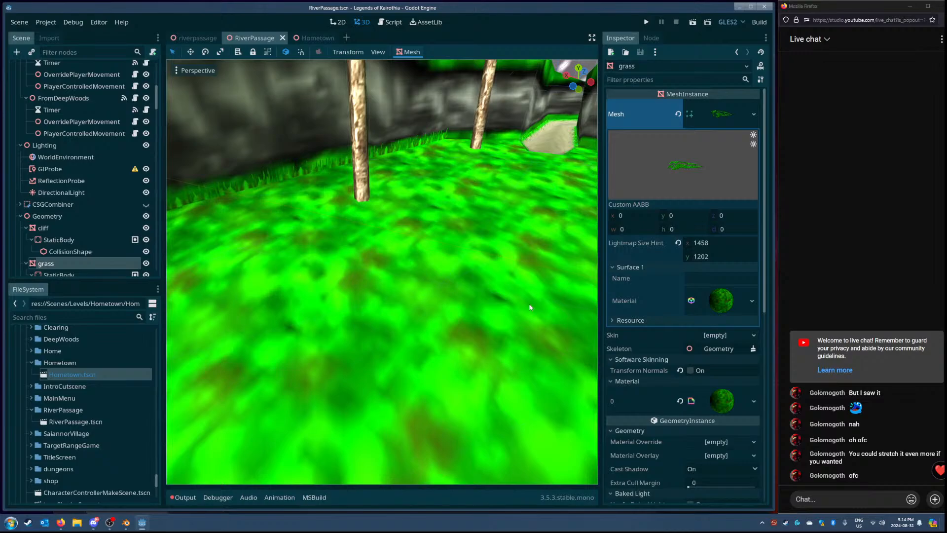
pyautogui.scroll(-3, 703, 383)
pyautogui.rightClick(712, 289)
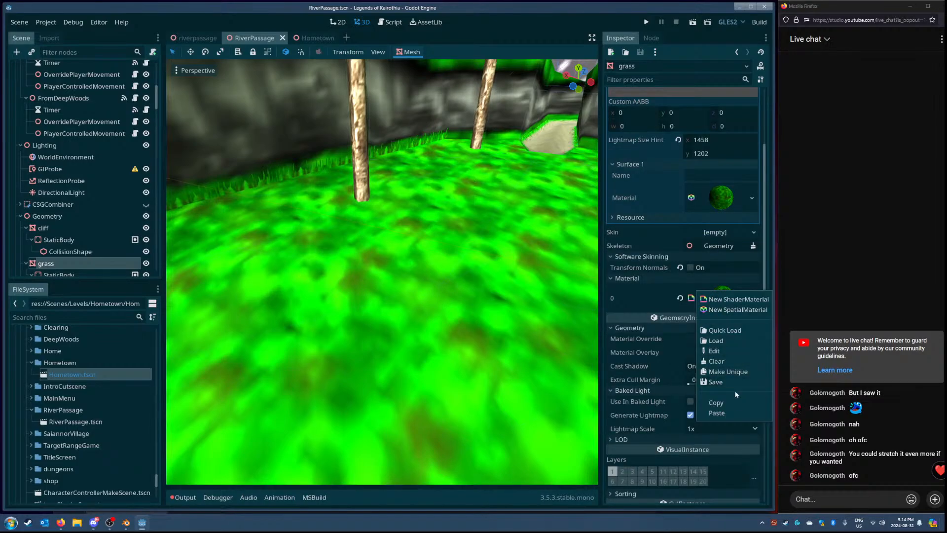
pyautogui.click(730, 413)
pyautogui.moveTo(391, 283); pyautogui.dragTo(447, 263, button='right')
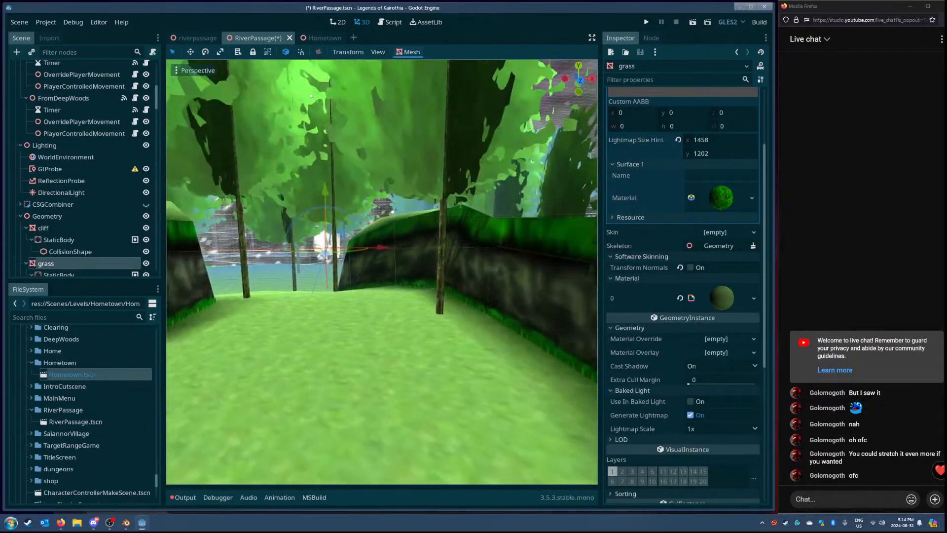
# Step: Select the cliffs mesh in the Hometown level and copy the material from its slot 2
pyautogui.click(320, 38)
pyautogui.moveTo(254, 275); pyautogui.dragTo(449, 298, button='right')
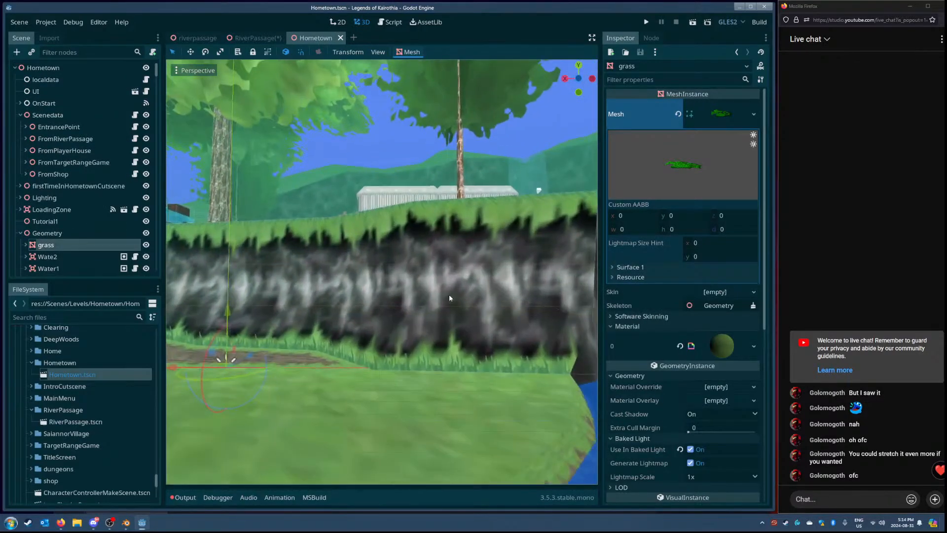
pyautogui.click(449, 298)
pyautogui.rightClick(726, 440)
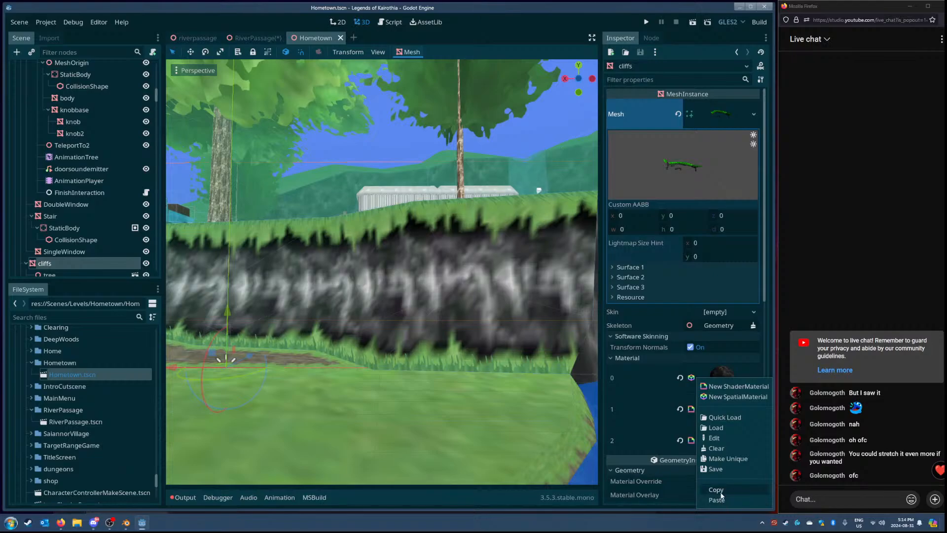
# Step: Paste the copied Hometown cliff material into material slot 1 of the RiverPassage cliff mesh
pyautogui.click(255, 39)
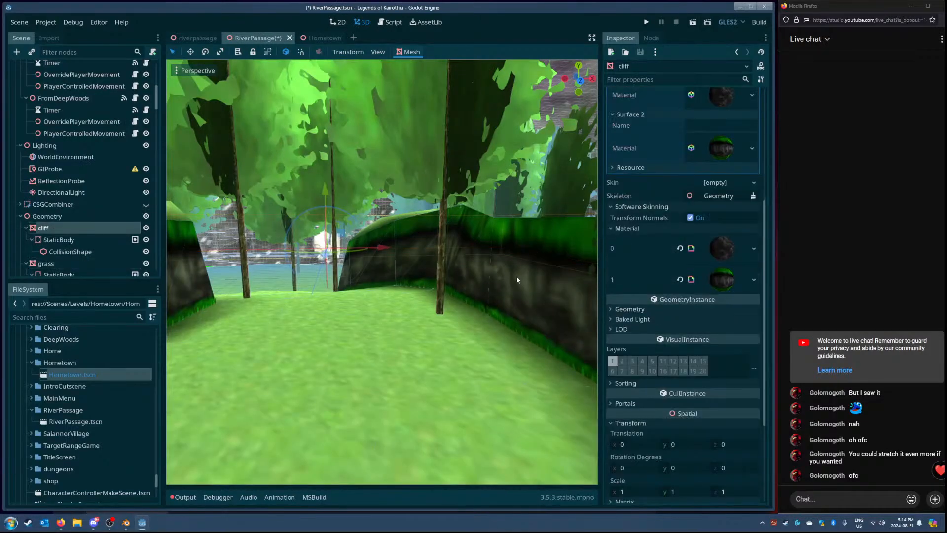
pyautogui.rightClick(721, 271)
pyautogui.click(736, 394)
pyautogui.moveTo(542, 311); pyautogui.dragTo(501, 315, button='right')
pyautogui.press('w')
pyautogui.press('w')
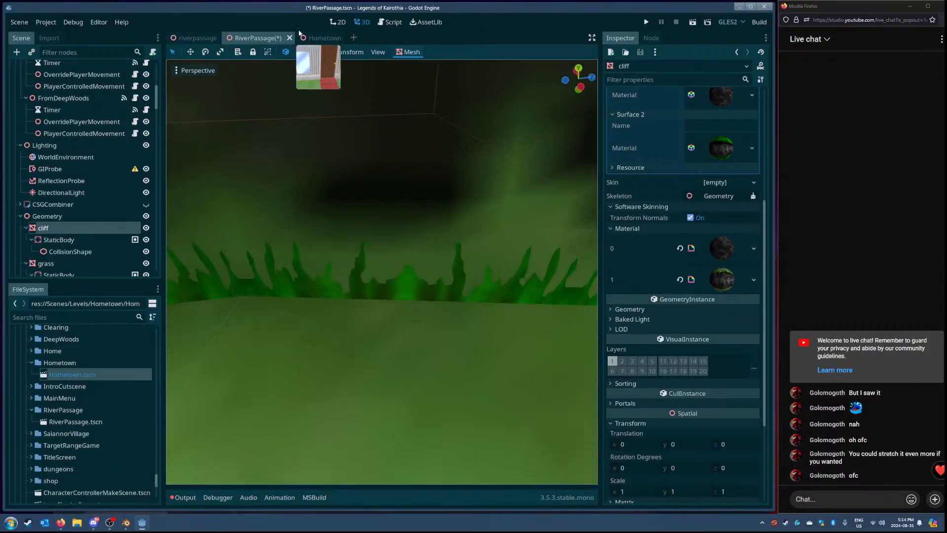
# Step: Examine the grass blades along the base of the cliffs in the Hometown level
pyautogui.click(325, 37)
pyautogui.press('w')
pyautogui.moveTo(375, 116); pyautogui.dragTo(414, 174, button='right')
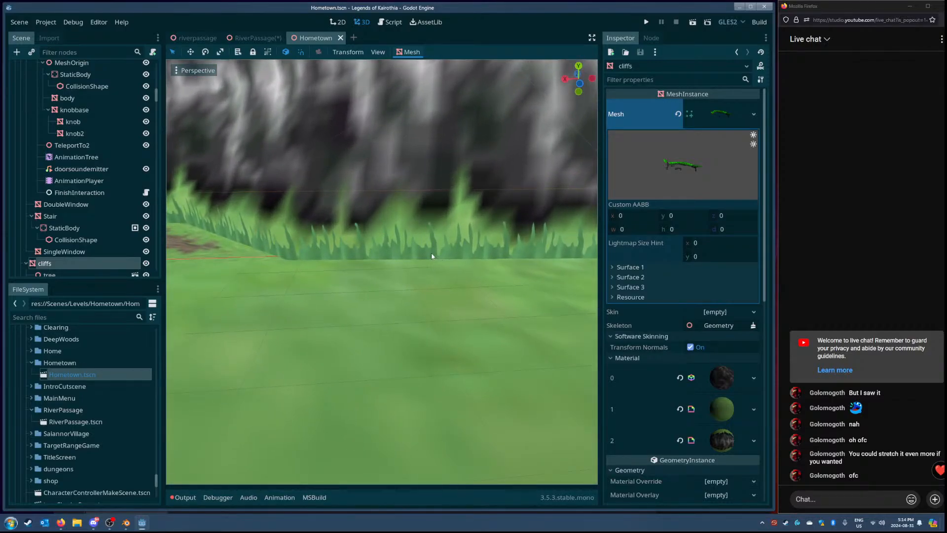
pyautogui.scroll(4, 433, 257)
pyautogui.moveTo(433, 257); pyautogui.dragTo(430, 283, button='middle')
pyautogui.moveTo(442, 318); pyautogui.dragTo(409, 271, button='middle')
pyautogui.moveTo(296, 247); pyautogui.dragTo(328, 229, button='right')
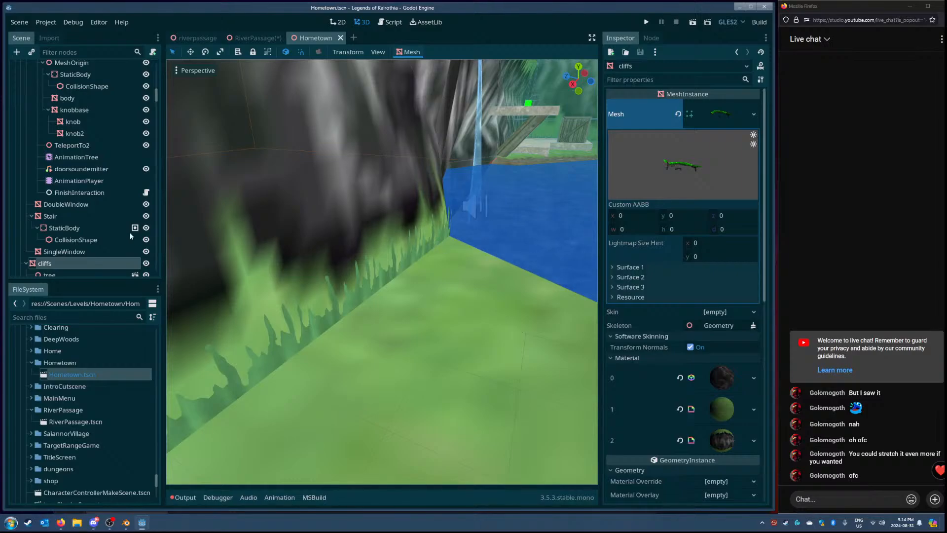
# Step: Find the grass mesh in the Hometown scene tree and toggle its visibility off and on to identify it
pyautogui.scroll(10, 91, 226)
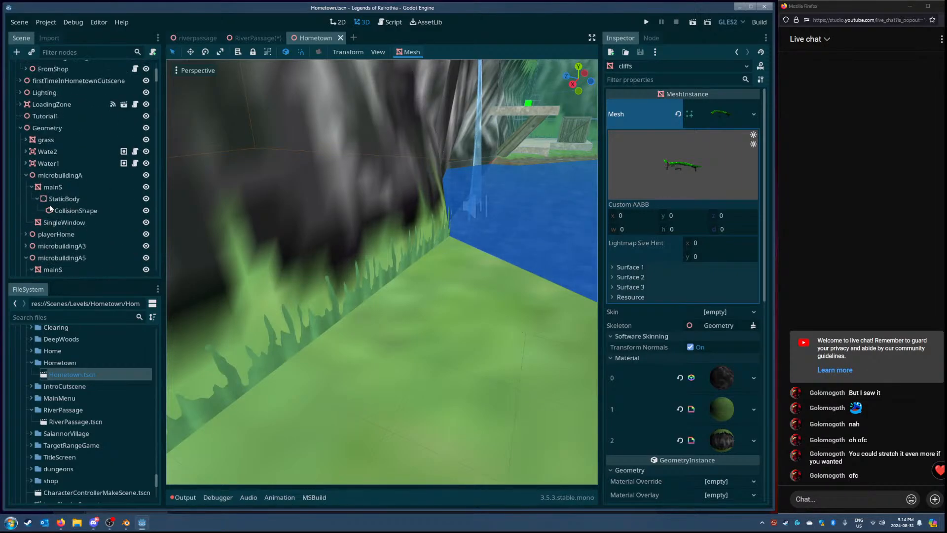
pyautogui.scroll(2, 52, 208)
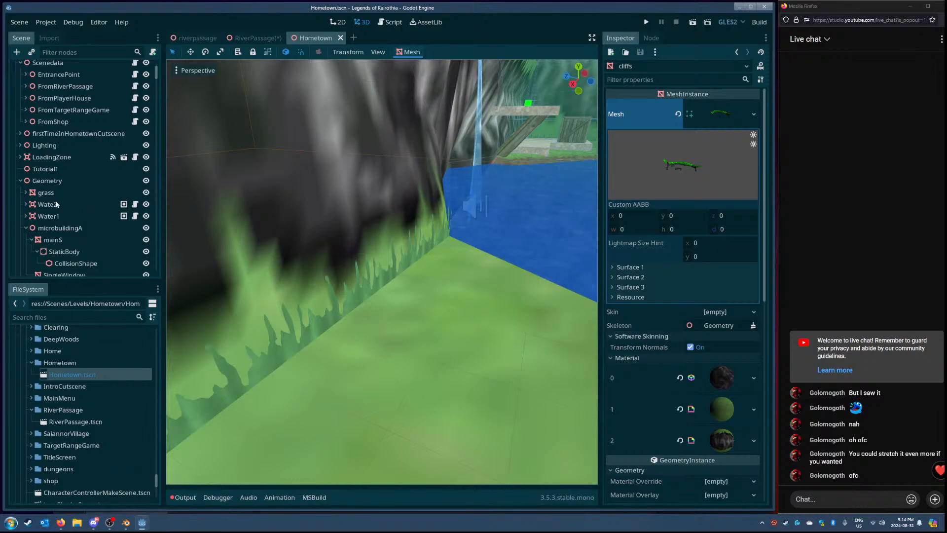
pyautogui.scroll(-2, 56, 204)
pyautogui.click(47, 167)
pyautogui.click(145, 166)
pyautogui.click(146, 167)
# Step: Select the grassBlades mesh in the Hometown level and copy the material from its slot 0
pyautogui.scroll(-6, 97, 203)
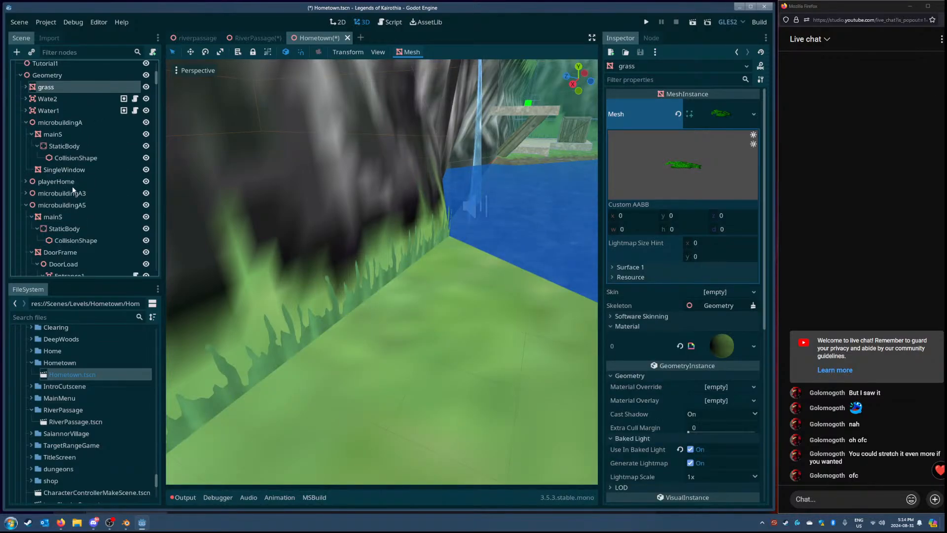
pyautogui.scroll(-10, 73, 188)
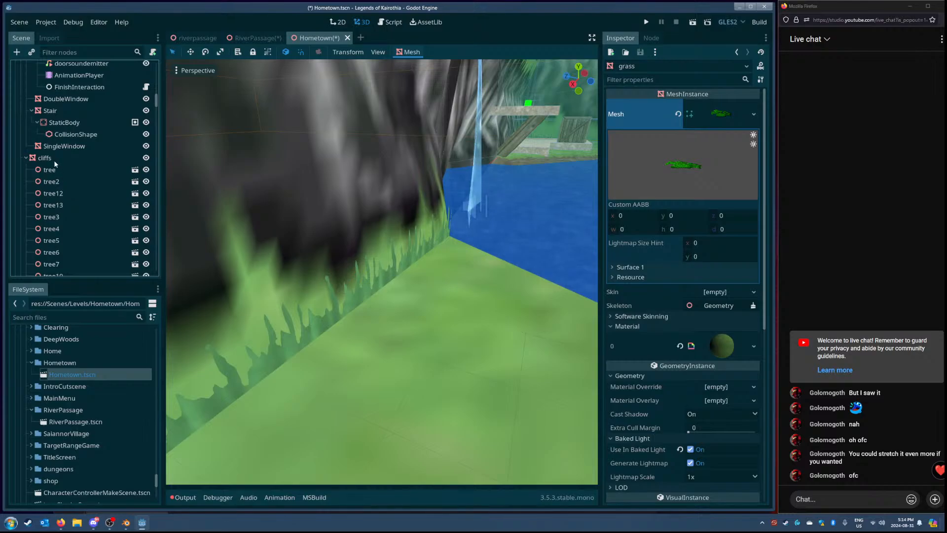
pyautogui.scroll(-5, 55, 162)
pyautogui.scroll(-8, 47, 197)
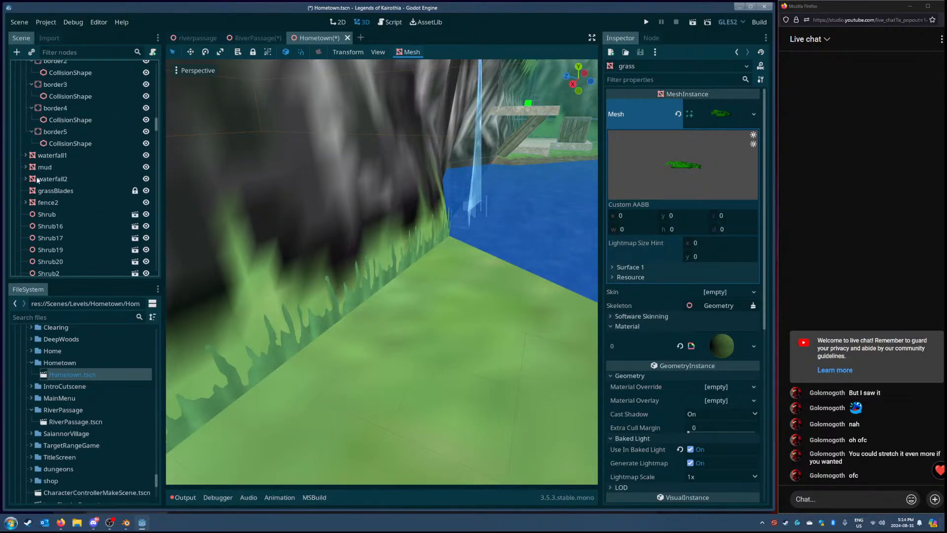
pyautogui.click(60, 191)
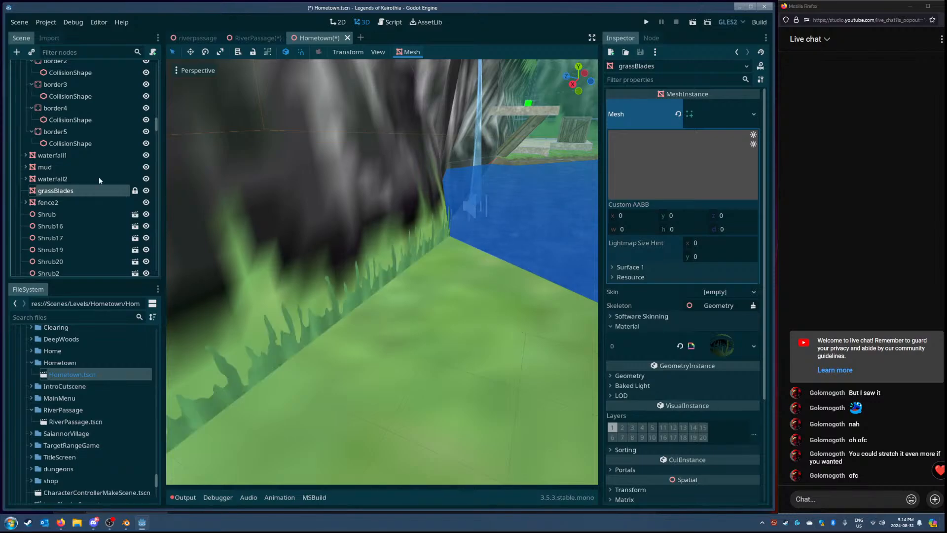
pyautogui.click(753, 346)
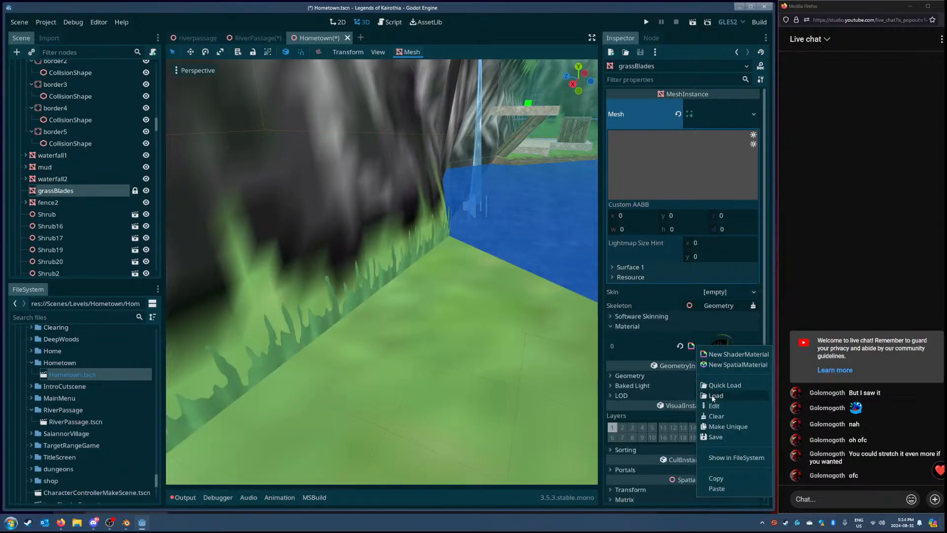
pyautogui.click(732, 481)
# Step: Paste the copied grass blades material into slot 0 of the RiverPassage grassBorder mesh and save the scene
pyautogui.click(260, 39)
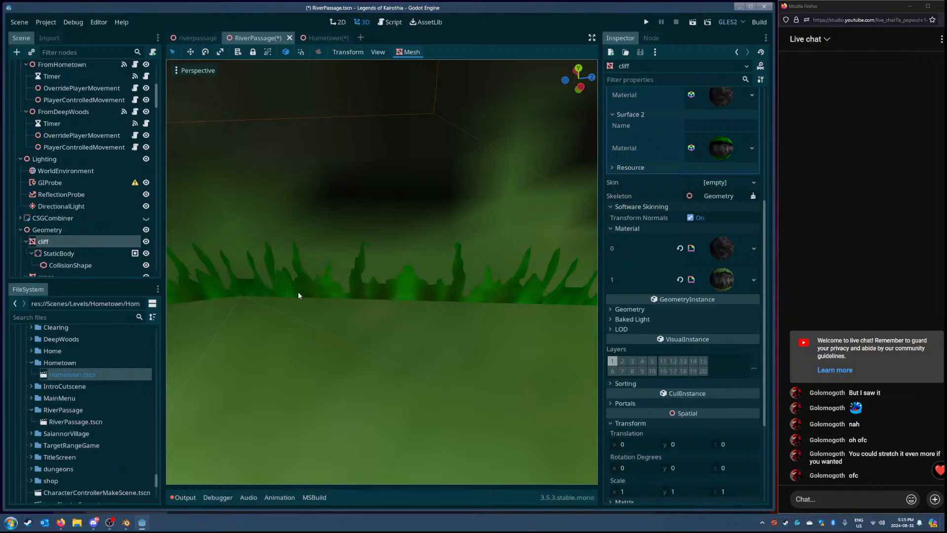
pyautogui.click(192, 280)
pyautogui.click(754, 358)
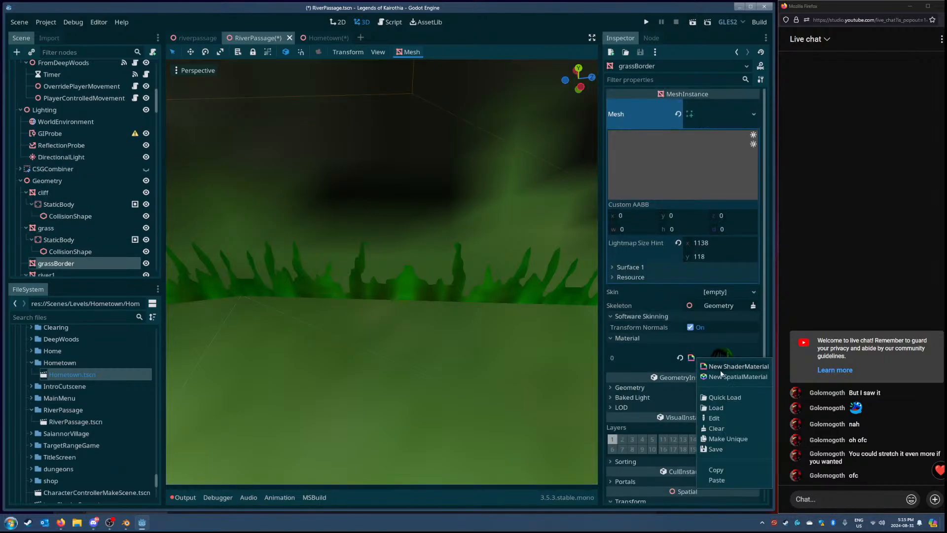
pyautogui.click(746, 480)
pyautogui.moveTo(498, 336); pyautogui.dragTo(500, 366, button='right')
pyautogui.press('w')
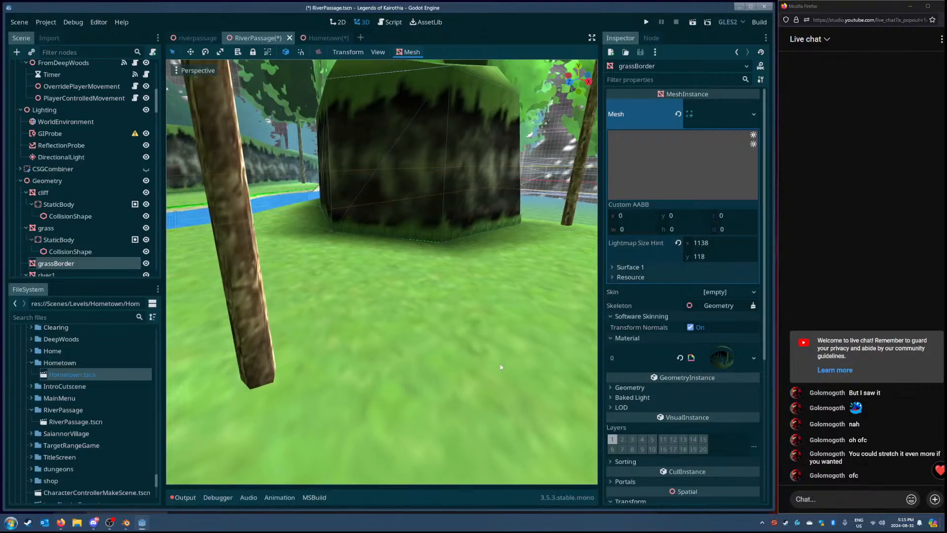
pyautogui.hotkey('ctrl', 's')
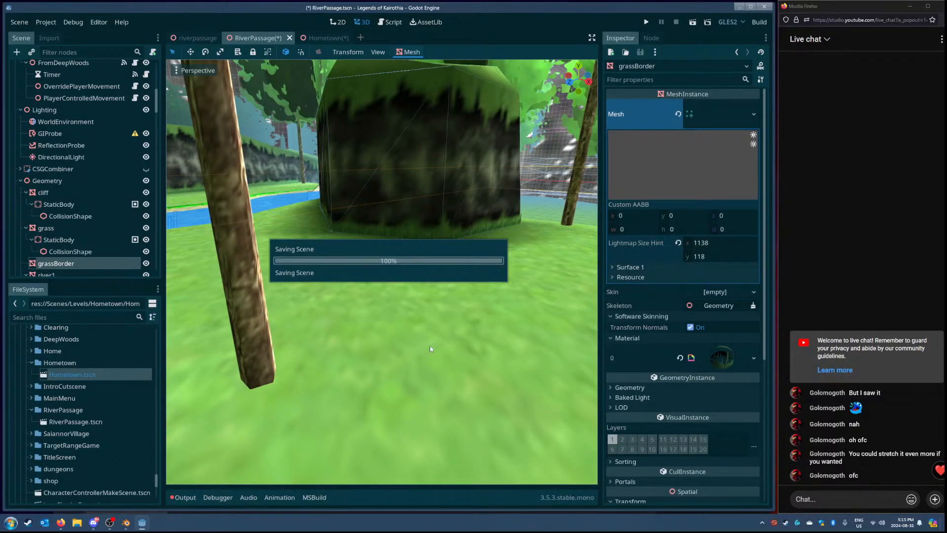
pyautogui.moveTo(469, 351); pyautogui.dragTo(444, 351, button='right')
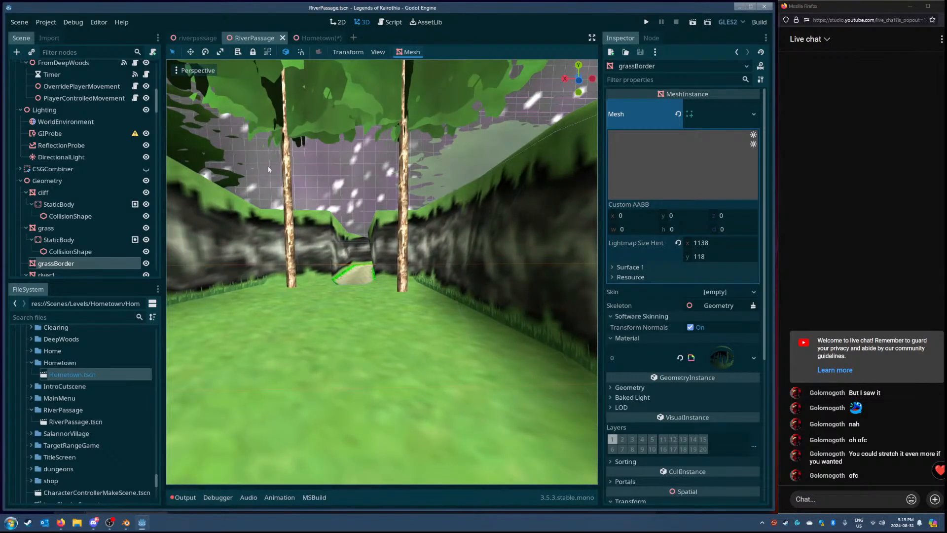
# Step: Select the cliff in the imported riverpassage scene and copy its mesh
pyautogui.click(314, 38)
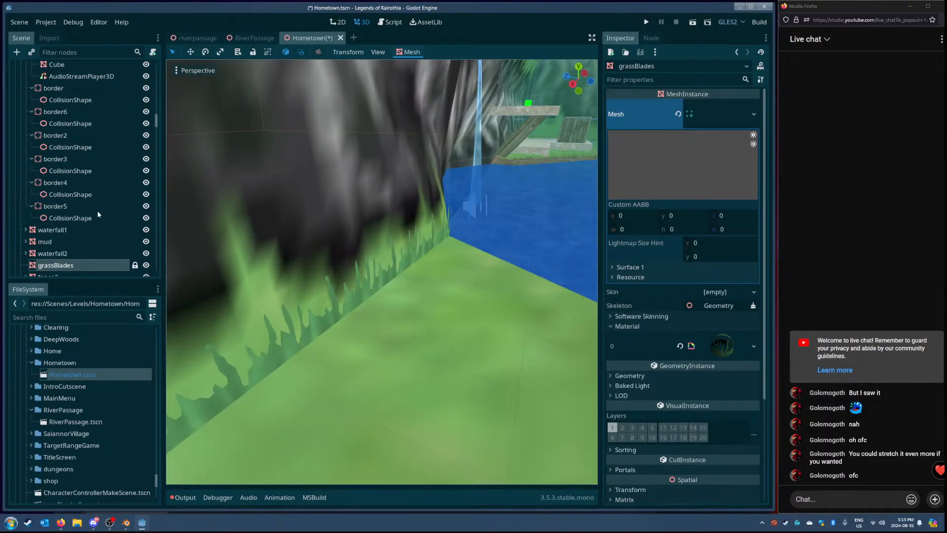
pyautogui.click(187, 37)
pyautogui.click(516, 274)
pyautogui.click(715, 127)
pyautogui.click(732, 342)
pyautogui.rightClick(717, 129)
pyautogui.click(549, 228)
# Step: Replace the mesh of the RiverPassage level's cliff with the copied riverpassage cliff mesh and inspect it
pyautogui.click(255, 38)
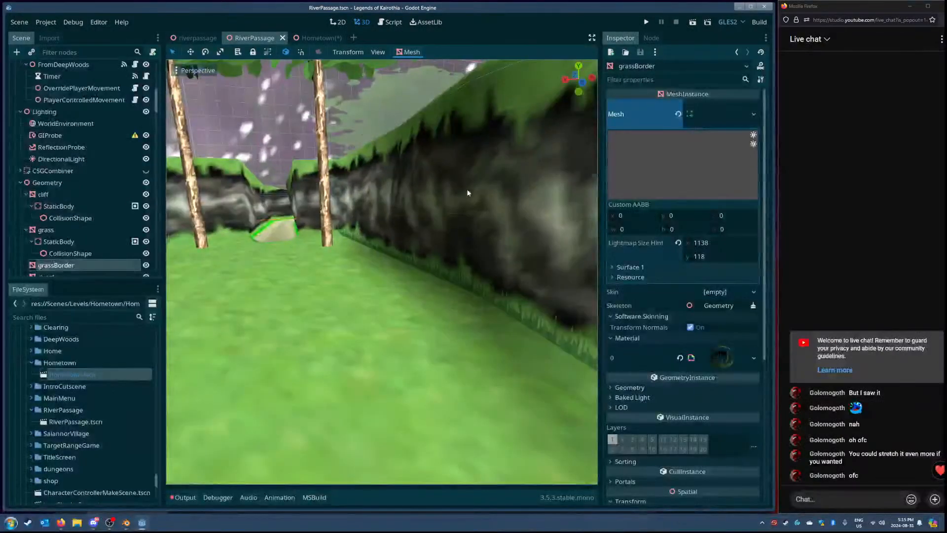
pyautogui.click(712, 114)
pyautogui.rightClick(701, 113)
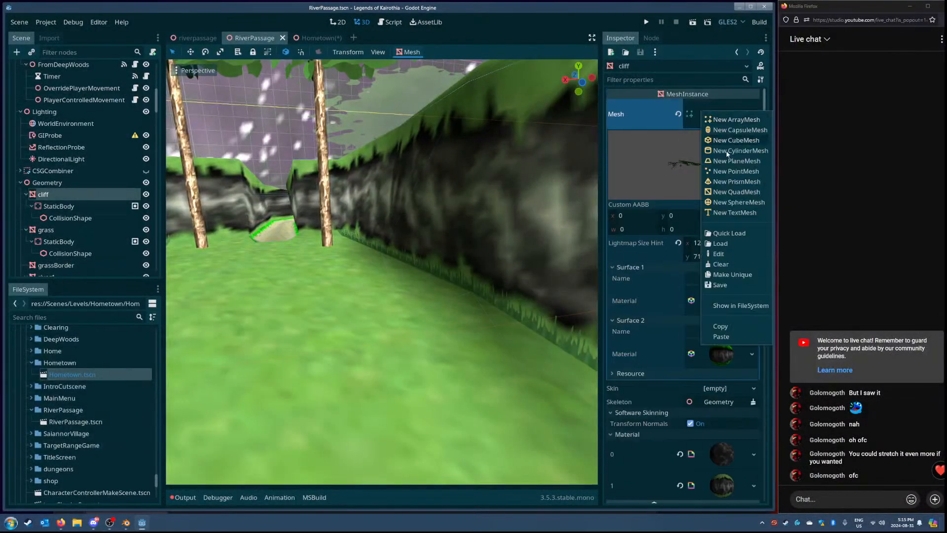
pyautogui.click(727, 335)
pyautogui.press('w')
pyautogui.moveTo(454, 248); pyautogui.dragTo(424, 272, button='right')
pyautogui.moveTo(424, 272); pyautogui.dragTo(457, 270, button='middle')
pyautogui.moveTo(454, 248); pyautogui.dragTo(439, 234, button='right')
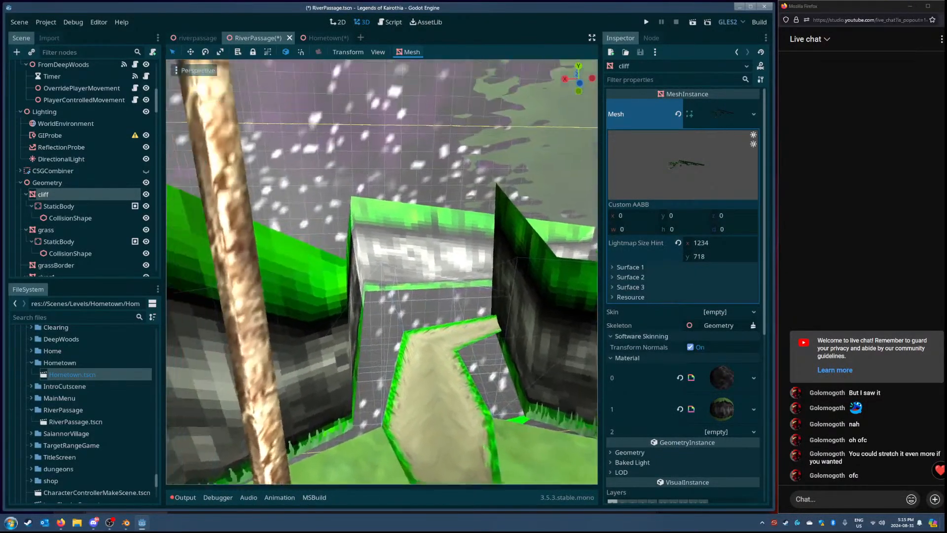
# Step: Select the ground object outOfBounds in the imported riverpassage scene and copy its mesh
pyautogui.click(316, 38)
pyautogui.click(197, 38)
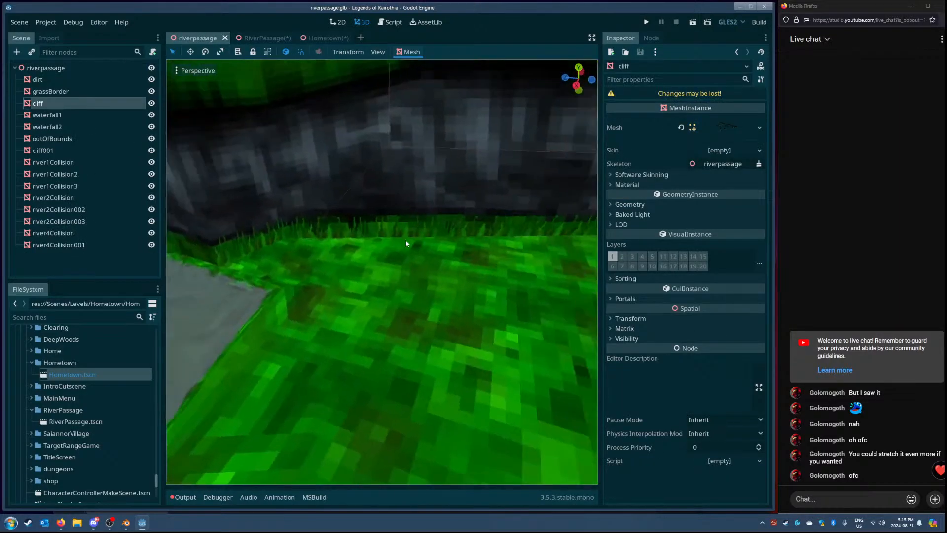
pyautogui.click(406, 243)
pyautogui.rightClick(719, 130)
pyautogui.click(734, 344)
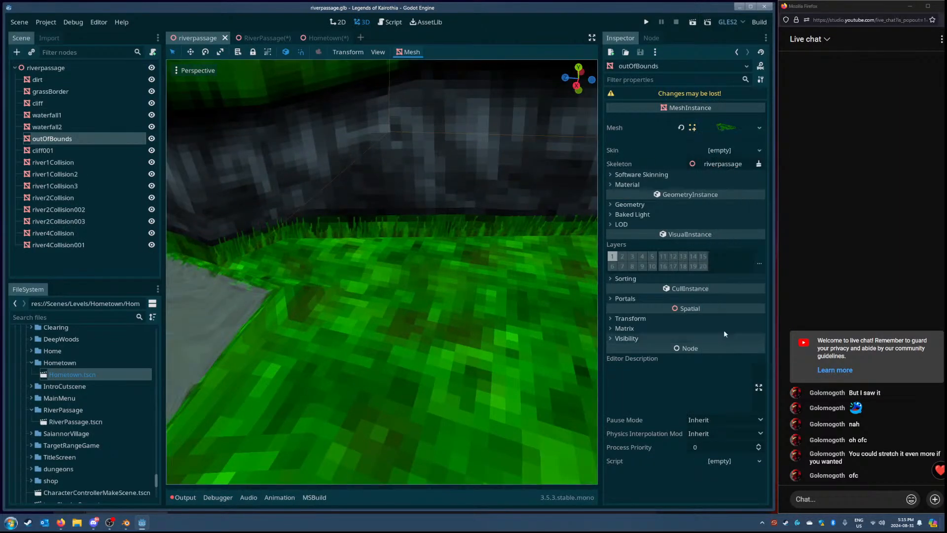
# Step: Replace the mesh of the RiverPassage level's grass with the copied outOfBounds mesh
pyautogui.click(256, 38)
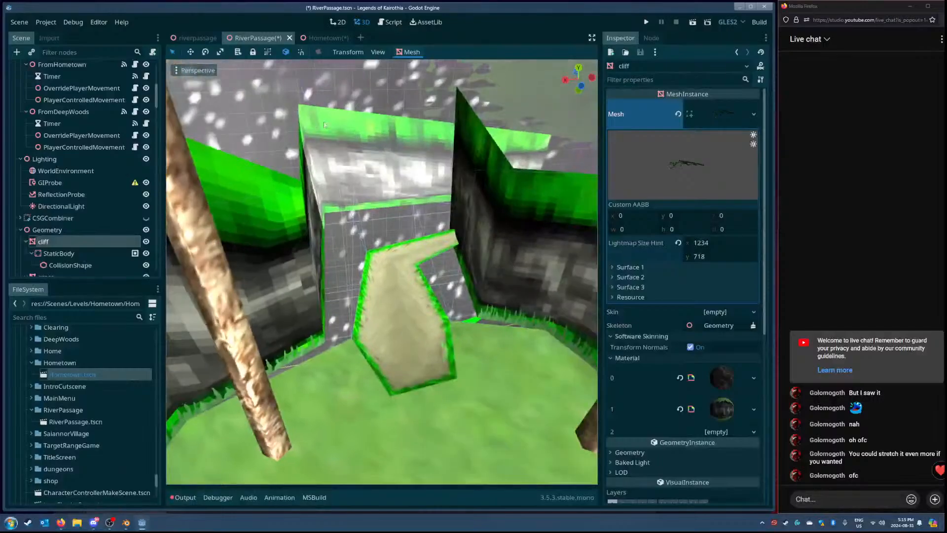
pyautogui.moveTo(474, 277); pyautogui.dragTo(486, 280, button='right')
pyautogui.click(527, 305)
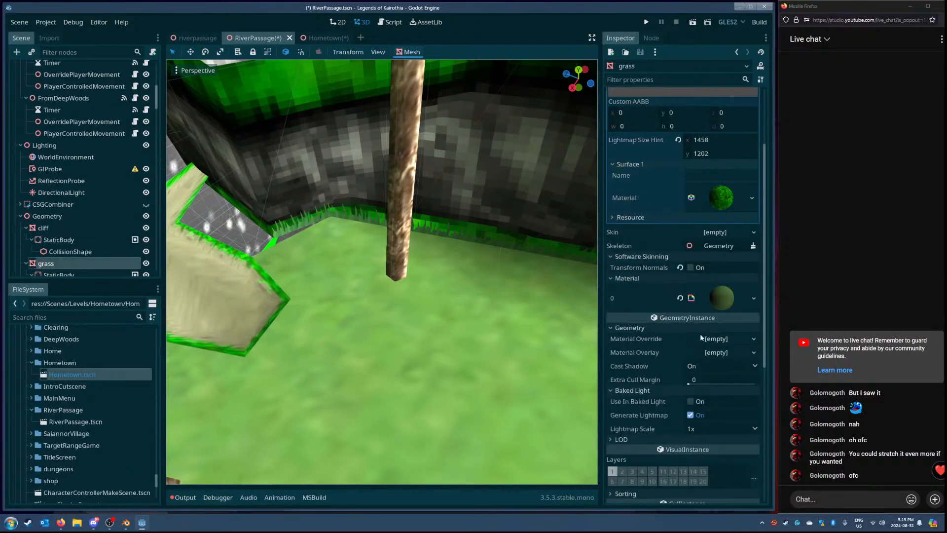
pyautogui.click(753, 113)
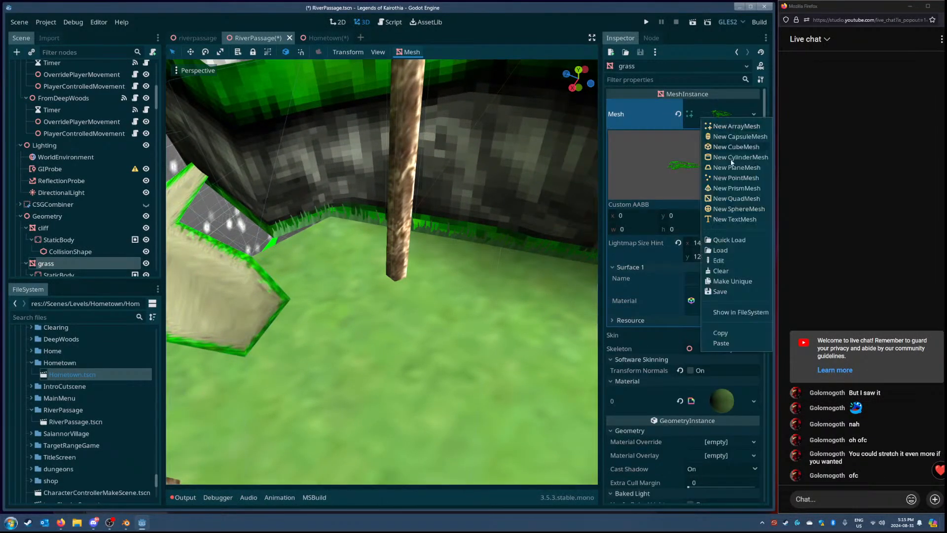
pyautogui.click(738, 345)
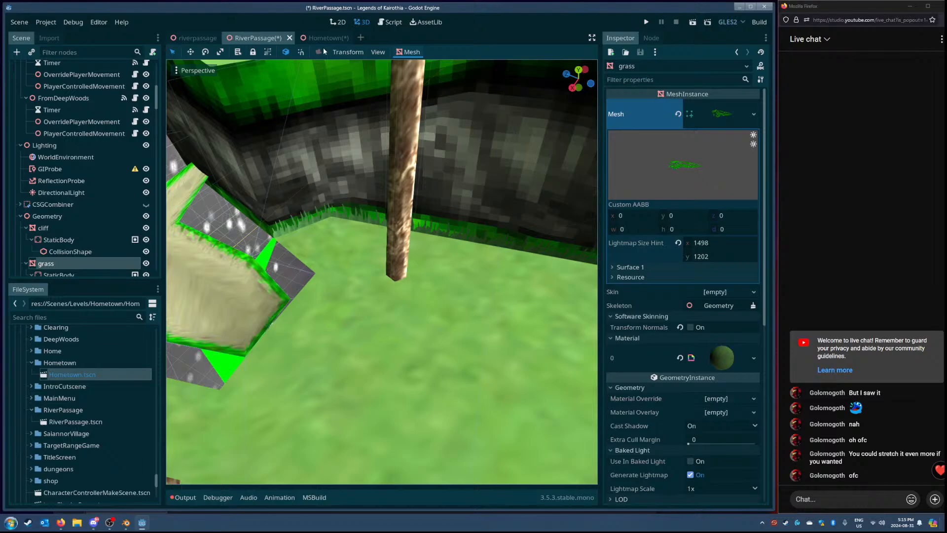
# Step: Inspect the updated grass and cliff edges in RiverPassage and check the Surface 1 material of the grass mesh
pyautogui.moveTo(314, 40)
pyautogui.moveTo(421, 187); pyautogui.dragTo(473, 130, button='right')
pyautogui.press('w')
pyautogui.press('s')
pyautogui.moveTo(476, 244)
pyautogui.mouseDown(button='right')
pyautogui.moveTo(475, 252)
pyautogui.moveTo(429, 251)
pyautogui.moveTo(473, 254)
pyautogui.moveTo(469, 276)
pyautogui.moveTo(468, 242)
pyautogui.mouseUp(button='right')
pyautogui.press('s')
pyautogui.press('w')
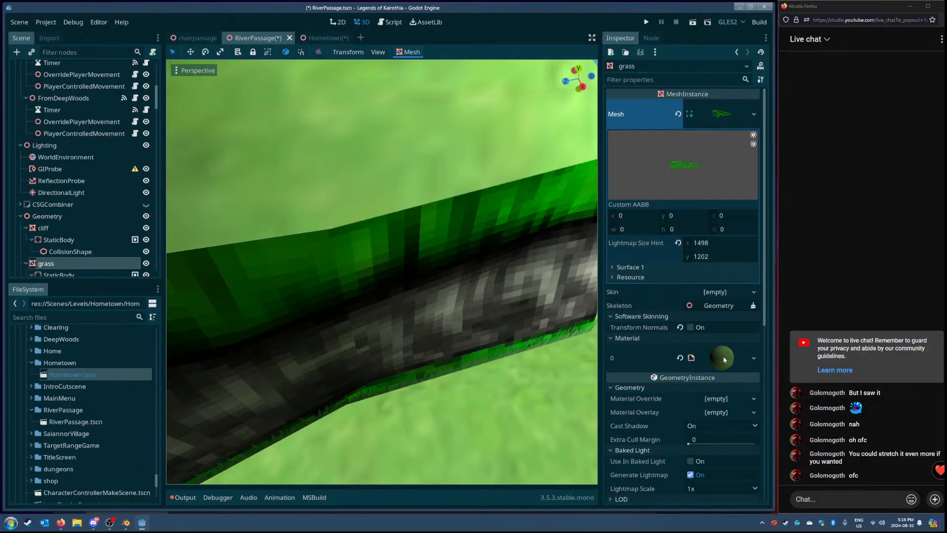
pyautogui.click(630, 267)
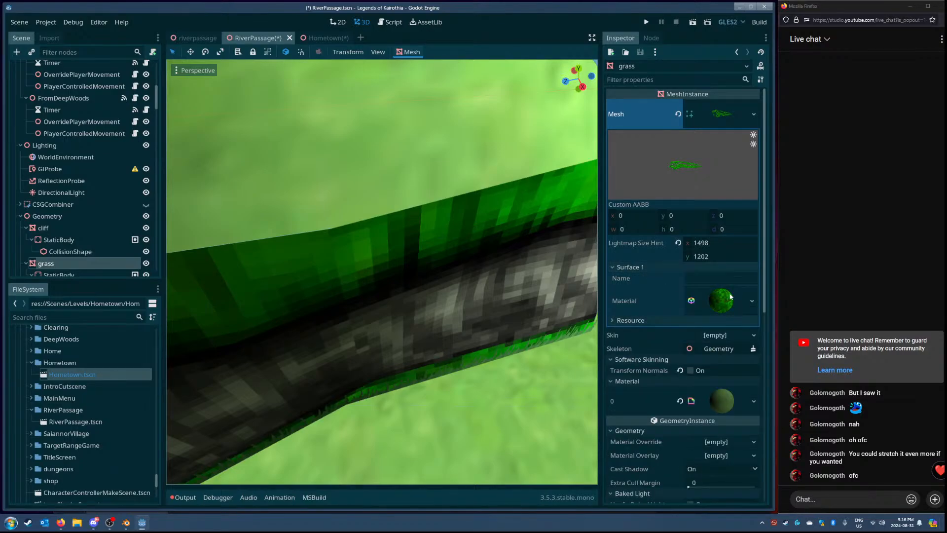
pyautogui.moveTo(544, 307); pyautogui.dragTo(459, 298, button='right')
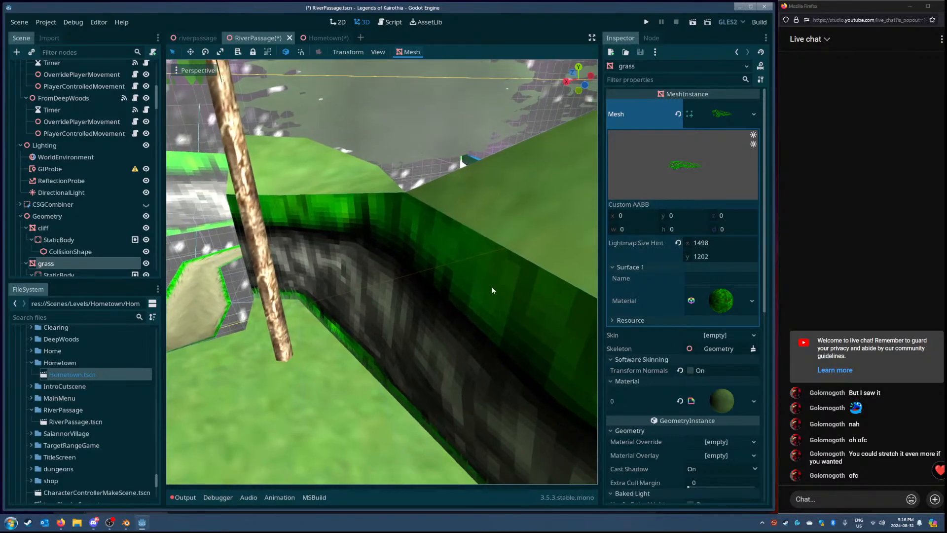
# Step: Try the grassy material of the Hometown cliffs as the Material Overlay of the RiverPassage cliff mesh, then undo it
pyautogui.click(323, 38)
pyautogui.moveTo(368, 257); pyautogui.dragTo(369, 257, button='right')
pyautogui.click(368, 257)
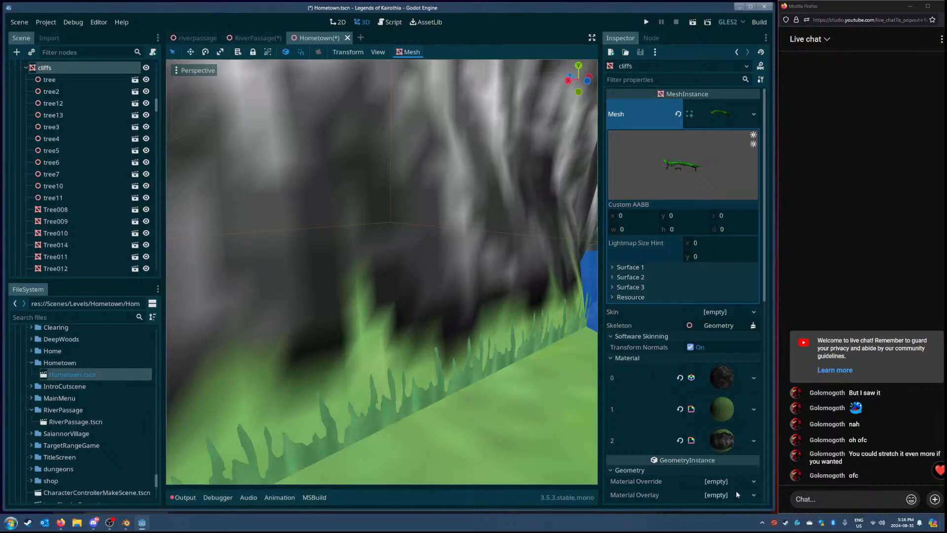
pyautogui.click(255, 38)
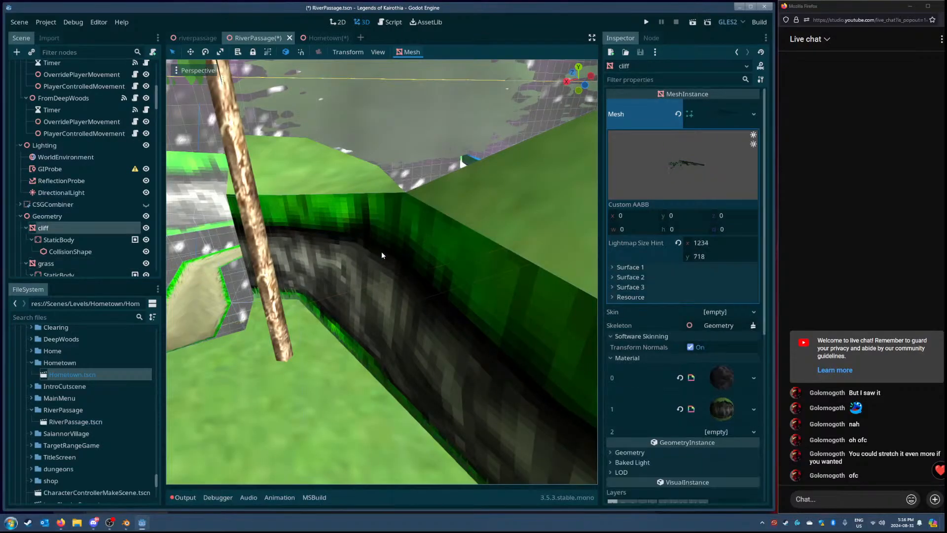
pyautogui.scroll(-3, 715, 409)
pyautogui.click(649, 360)
pyautogui.scroll(-2, 661, 362)
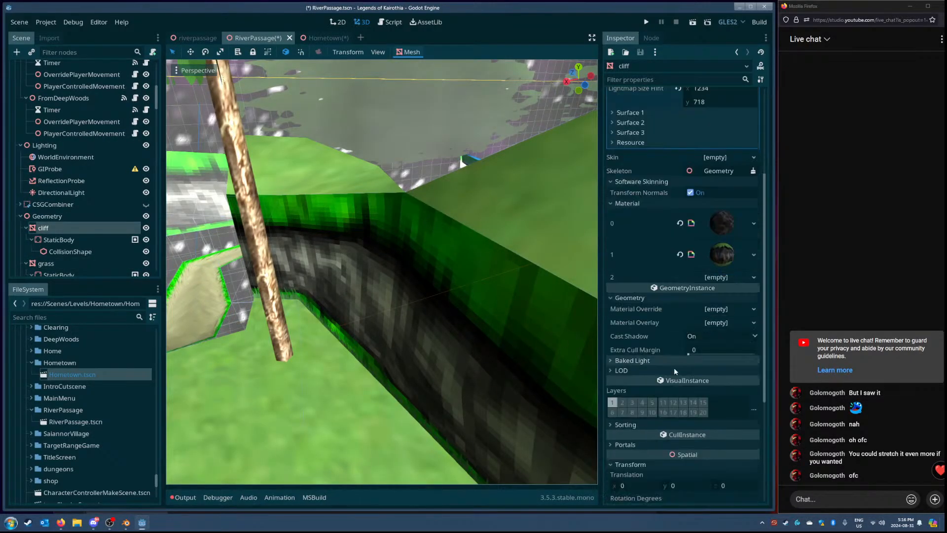
pyautogui.click(707, 324)
pyautogui.click(735, 383)
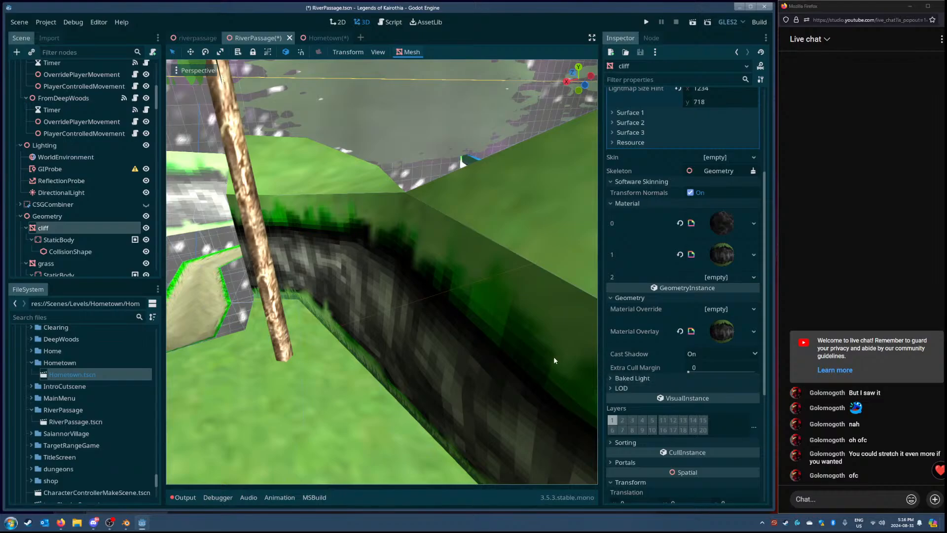
pyautogui.moveTo(518, 319); pyautogui.dragTo(576, 311, button='right')
pyautogui.hotkey('ctrl', 'z')
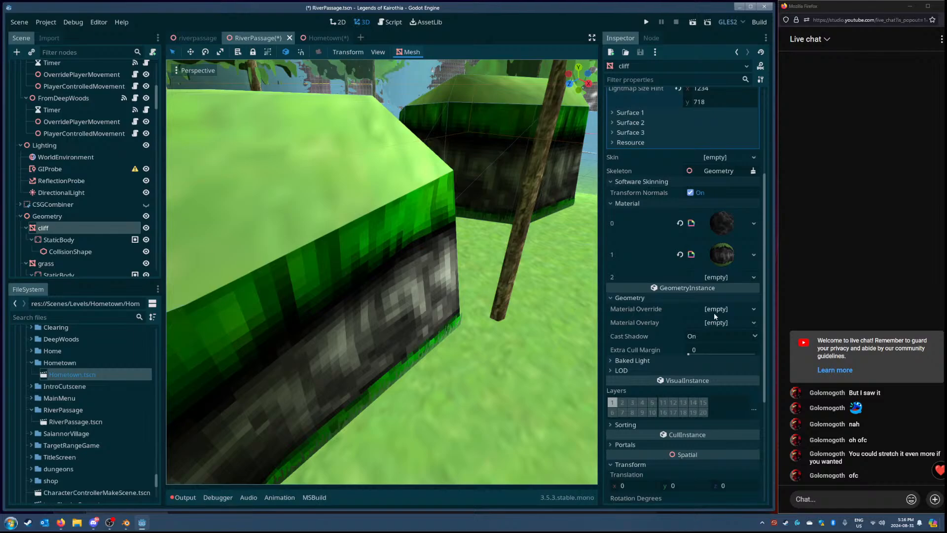
# Step: Check the Surface 1 and Surface 2 materials of the RiverPassage cliff mesh and toggle Transform Normals off and on
pyautogui.moveTo(555, 277); pyautogui.dragTo(502, 255, button='right')
pyautogui.scroll(3, 694, 271)
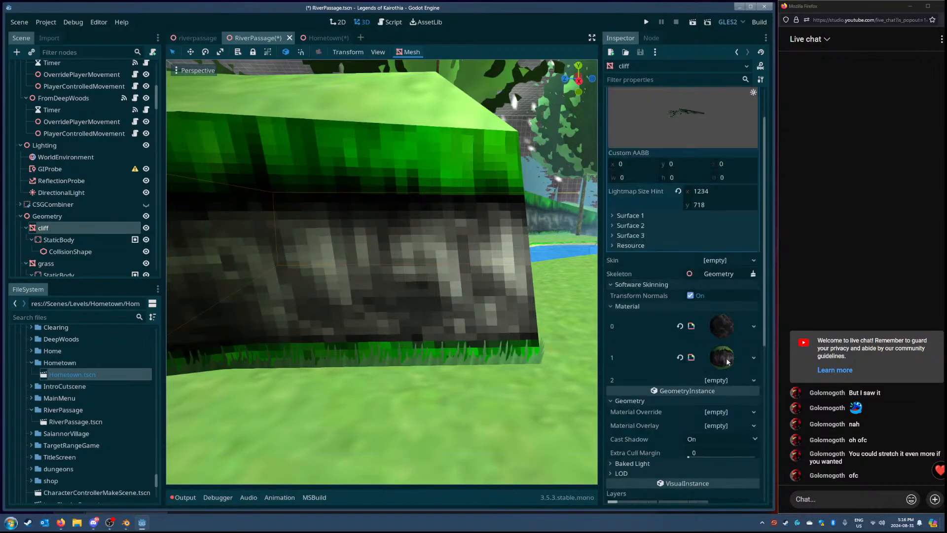
pyautogui.click(630, 215)
pyautogui.click(630, 268)
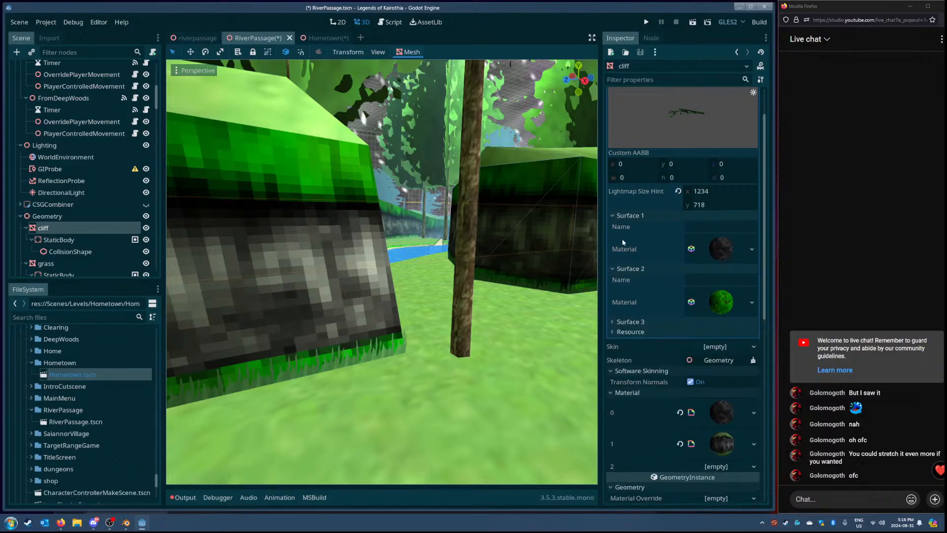
pyautogui.scroll(-3, 661, 339)
pyautogui.click(689, 279)
pyautogui.click(690, 279)
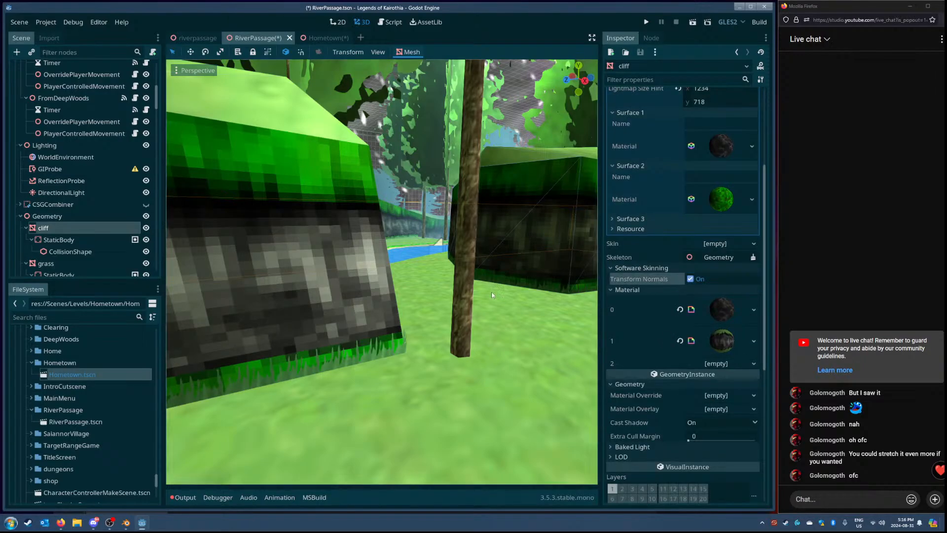
# Step: Examine the stretched rock texture along the RiverPassage cliffs and the shader parameters of the cliff mesh's material slot 1
pyautogui.moveTo(332, 259); pyautogui.dragTo(314, 255, button='right')
pyautogui.moveTo(434, 272); pyautogui.dragTo(386, 272, button='right')
pyautogui.moveTo(490, 284)
pyautogui.mouseDown(button='right')
pyautogui.moveTo(481, 284)
pyautogui.moveTo(497, 274)
pyautogui.mouseUp(button='right')
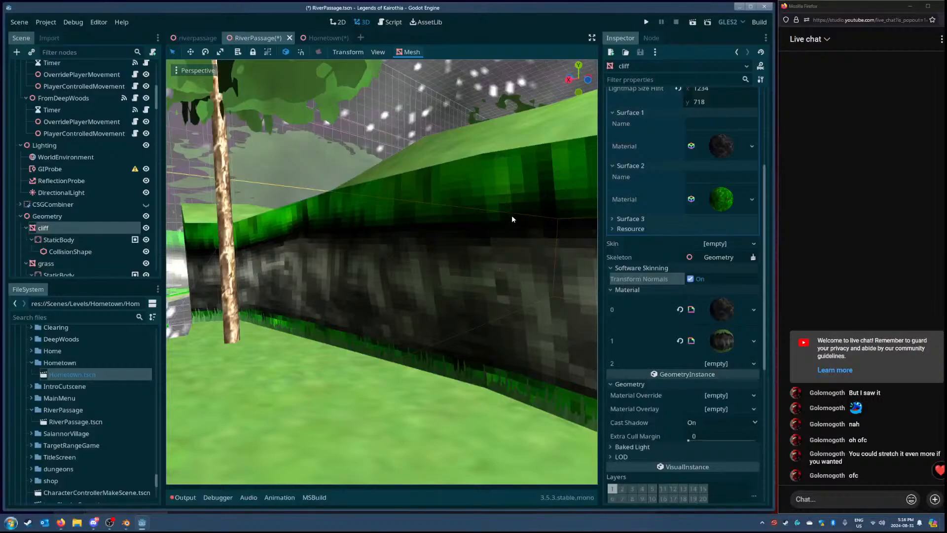
pyautogui.moveTo(521, 198); pyautogui.dragTo(469, 260, button='right')
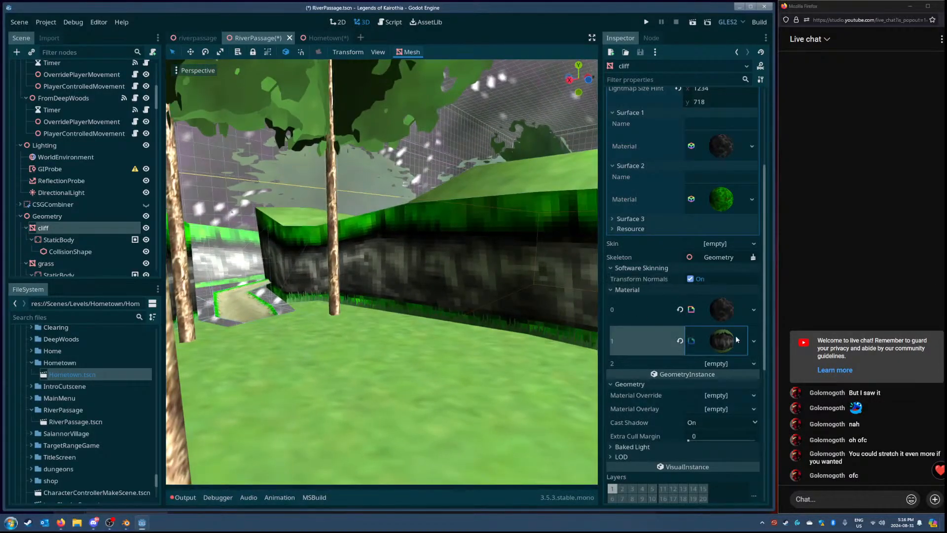
pyautogui.click(735, 337)
pyautogui.scroll(-3, 733, 342)
pyautogui.scroll(3, 721, 337)
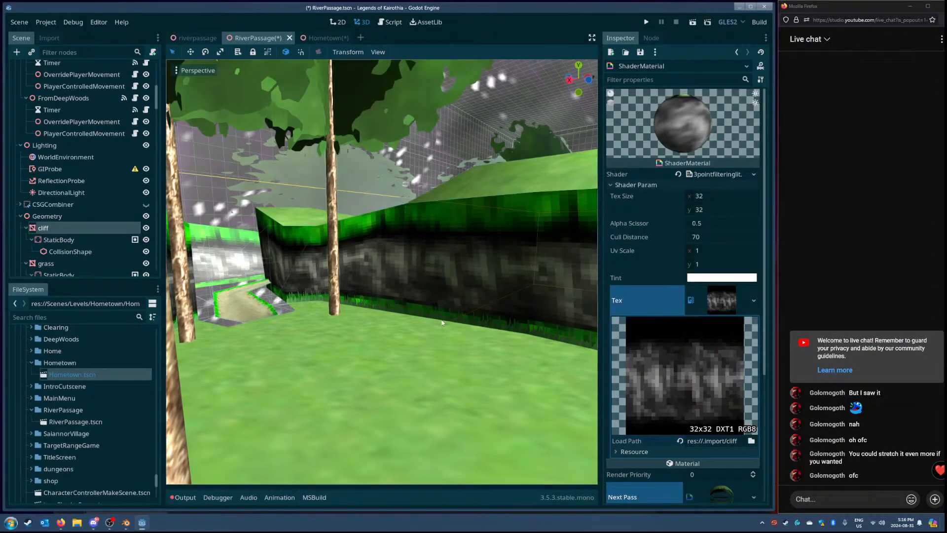
# Step: Paste the copied grassy Hometown cliff material into material slot 2 of the RiverPassage cliff mesh
pyautogui.click(71, 227)
pyautogui.moveTo(358, 258); pyautogui.dragTo(595, 275, button='right')
pyautogui.press('w')
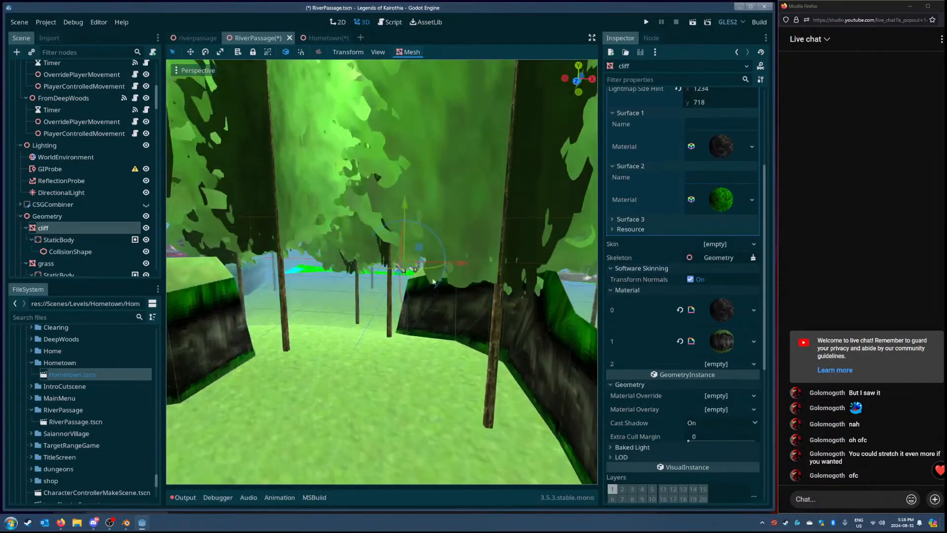
pyautogui.moveTo(398, 217); pyautogui.dragTo(408, 294)
pyautogui.hotkey('ctrl', 'z')
pyautogui.moveTo(409, 300); pyautogui.dragTo(583, 256, button='right')
pyautogui.press('w')
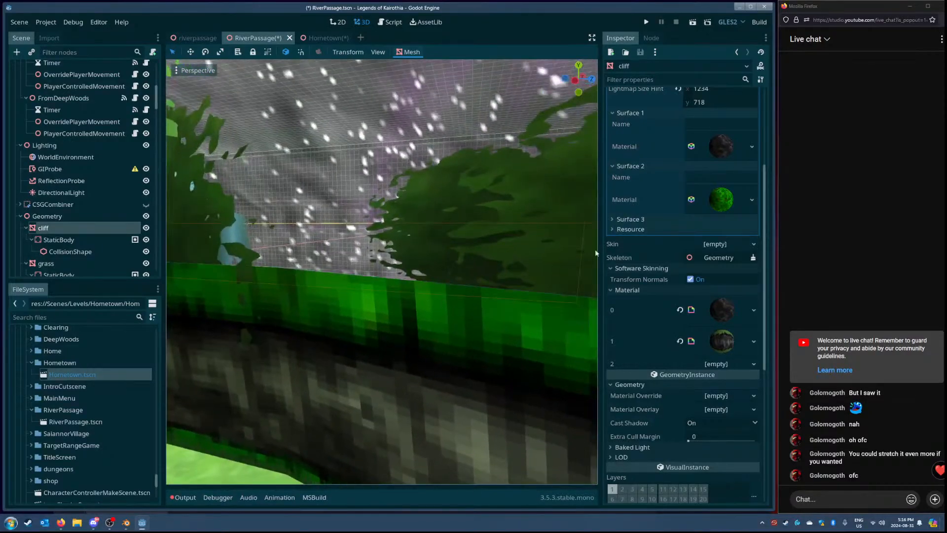
pyautogui.click(631, 218)
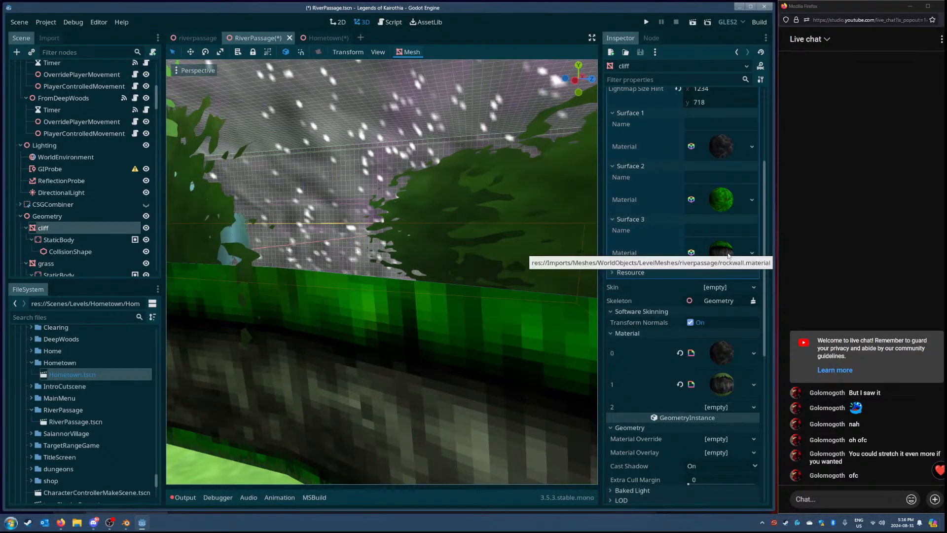
pyautogui.click(724, 409)
pyautogui.click(732, 479)
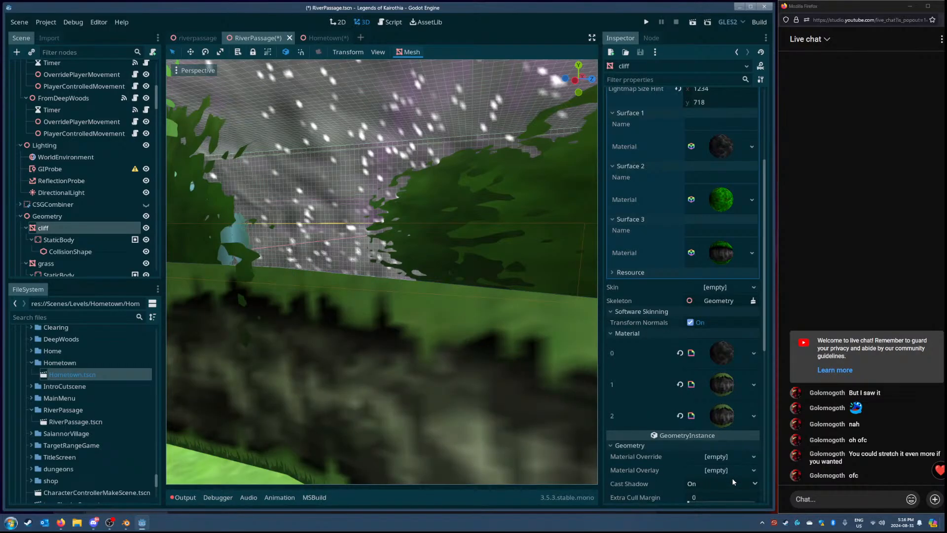
# Step: Inspect the grassy cliff edges and reset material slot 1 of the cliff mesh to empty
pyautogui.moveTo(444, 306); pyautogui.dragTo(430, 323, button='right')
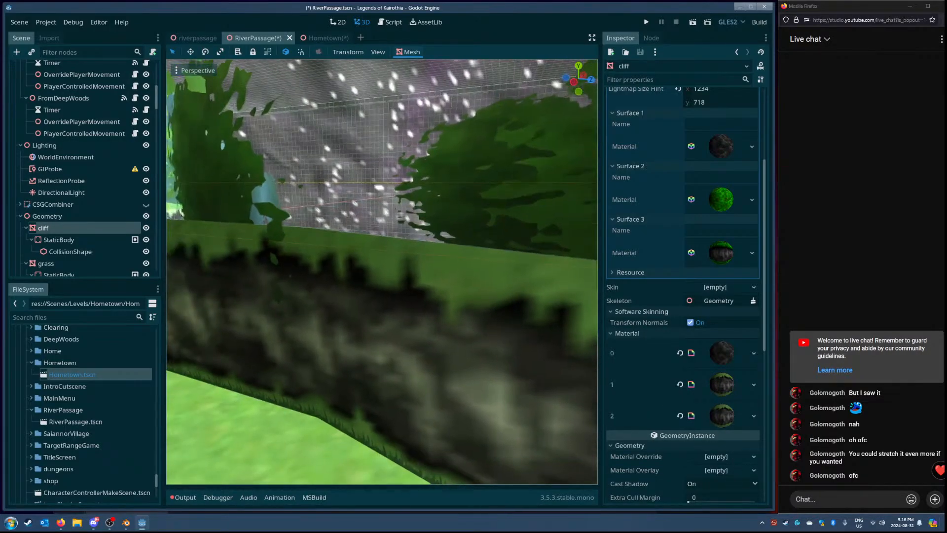
pyautogui.moveTo(493, 305); pyautogui.dragTo(316, 306, button='right')
pyautogui.moveTo(498, 344); pyautogui.dragTo(484, 331, button='right')
pyautogui.click(681, 384)
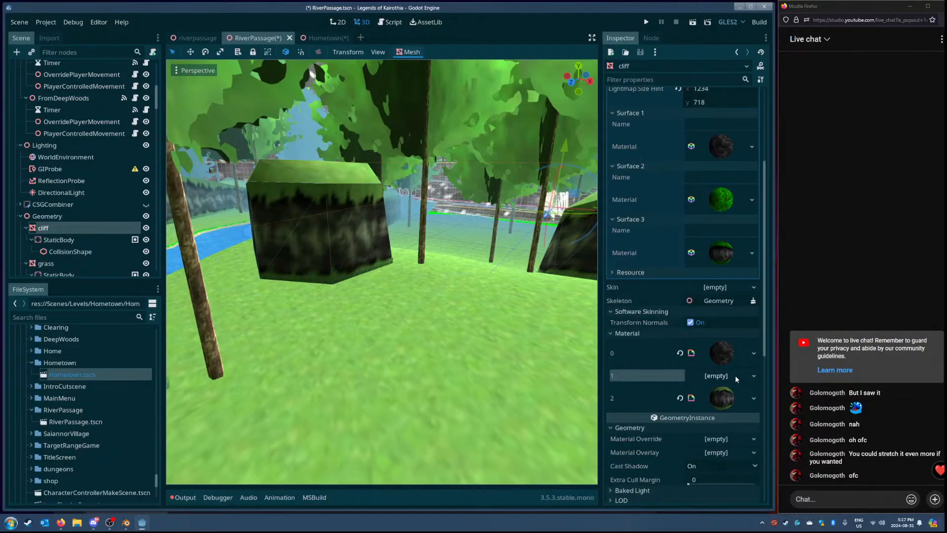
# Step: Examine the cliffs and surrounding terrain throughout the RiverPassage level
pyautogui.moveTo(498, 340)
pyautogui.mouseDown(button='right')
pyautogui.moveTo(535, 338)
pyautogui.moveTo(545, 363)
pyautogui.moveTo(559, 342)
pyautogui.moveTo(574, 345)
pyautogui.moveTo(459, 356)
pyautogui.moveTo(312, 339)
pyautogui.moveTo(326, 339)
pyautogui.moveTo(330, 360)
pyautogui.moveTo(301, 409)
pyautogui.moveTo(207, 370)
pyautogui.moveTo(291, 394)
pyautogui.moveTo(340, 394)
pyautogui.moveTo(380, 340)
pyautogui.moveTo(375, 385)
pyautogui.moveTo(335, 355)
pyautogui.moveTo(286, 256)
pyautogui.moveTo(315, 335)
pyautogui.moveTo(345, 355)
pyautogui.moveTo(395, 316)
pyautogui.moveTo(355, 296)
pyautogui.moveTo(346, 335)
pyautogui.moveTo(355, 350)
pyautogui.moveTo(429, 330)
pyautogui.moveTo(346, 320)
pyautogui.moveTo(384, 335)
pyautogui.moveTo(444, 320)
pyautogui.moveTo(429, 316)
pyautogui.moveTo(484, 338)
pyautogui.mouseUp(button='right')
pyautogui.press('w')
pyautogui.press('w')
pyautogui.press('w')
pyautogui.press('w')
pyautogui.press('w')
pyautogui.press('w')
pyautogui.press('w')
pyautogui.press('w')
pyautogui.press('w')
pyautogui.press('w')
pyautogui.press('s')
pyautogui.press('w')
pyautogui.press('w')
# Step: Open the CameraRoot scene from RiverPassage, hide its skyElements node, and save the CameraRoot and Hometown scenes
pyautogui.click(541, 364)
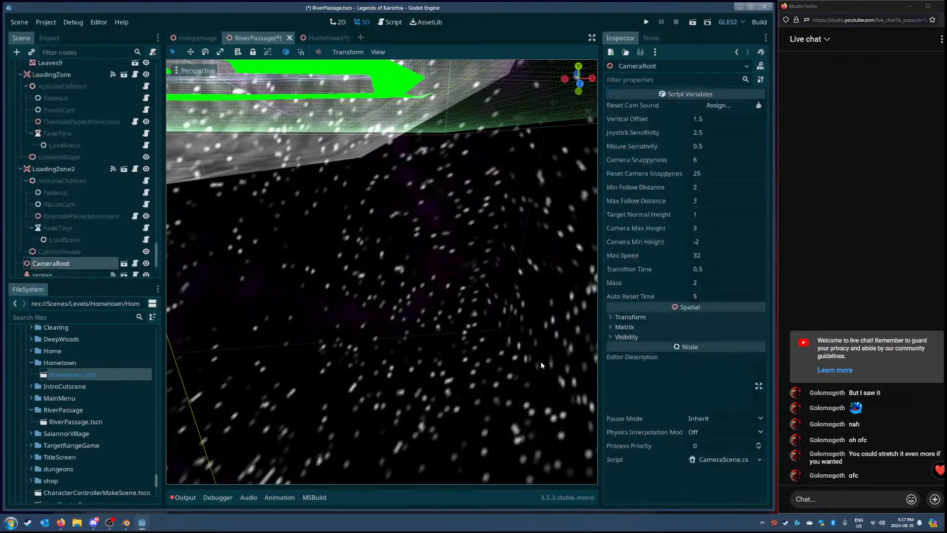
pyautogui.click(124, 263)
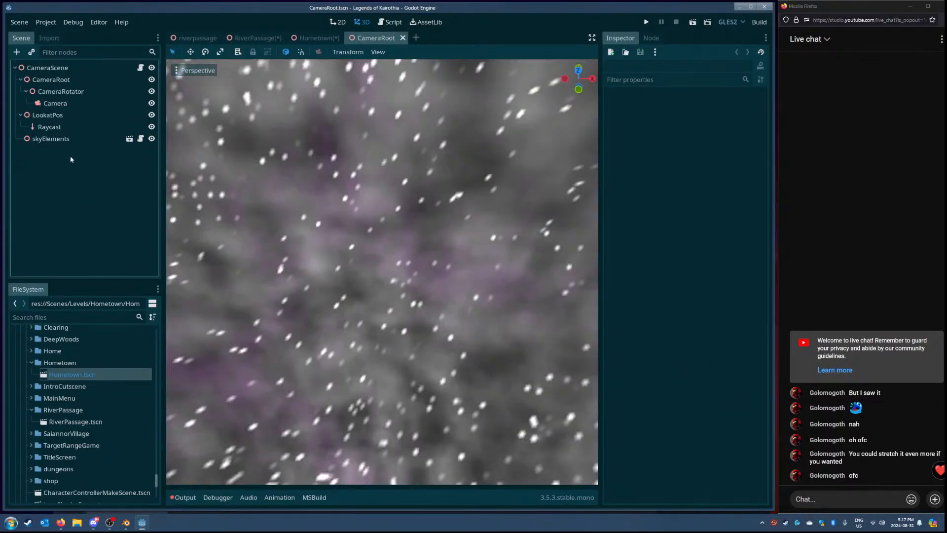
pyautogui.click(79, 140)
pyautogui.click(151, 139)
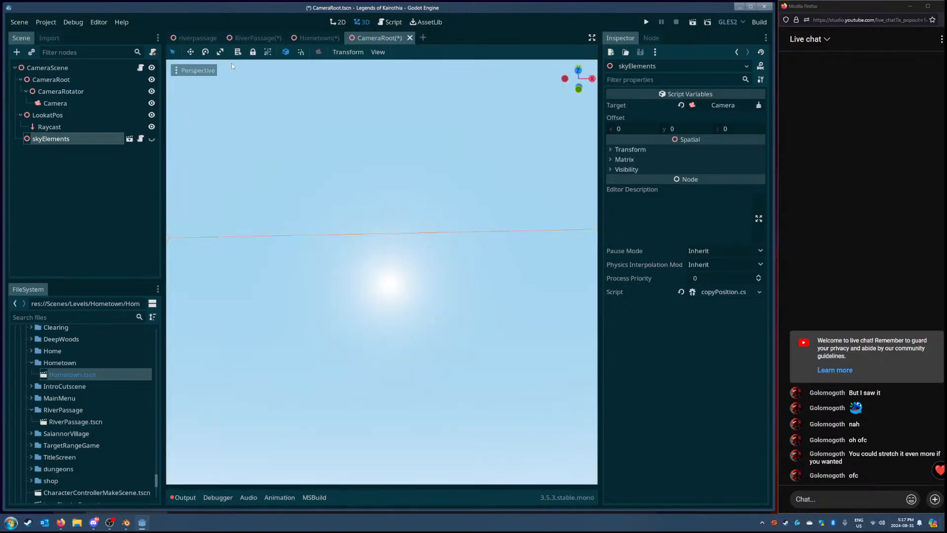
pyautogui.click(314, 38)
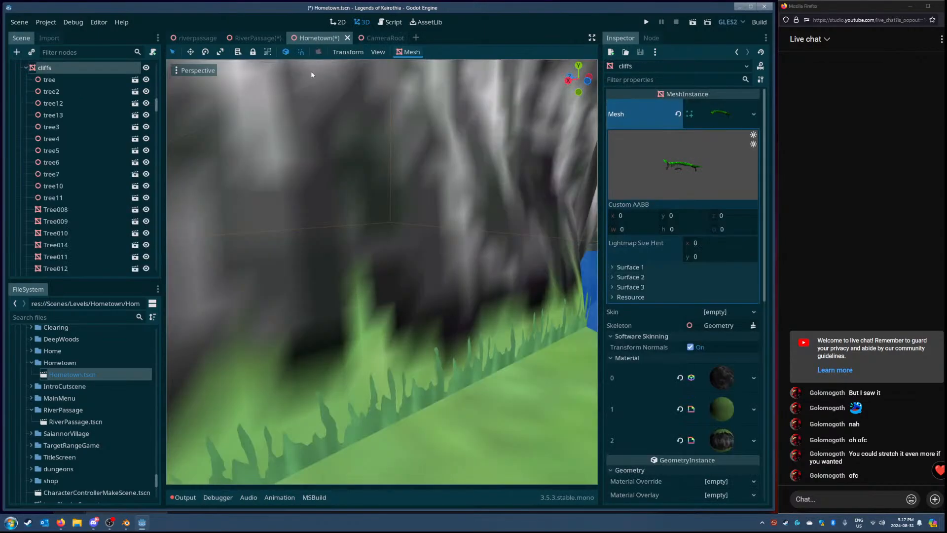
pyautogui.hotkey('ctrl', 's')
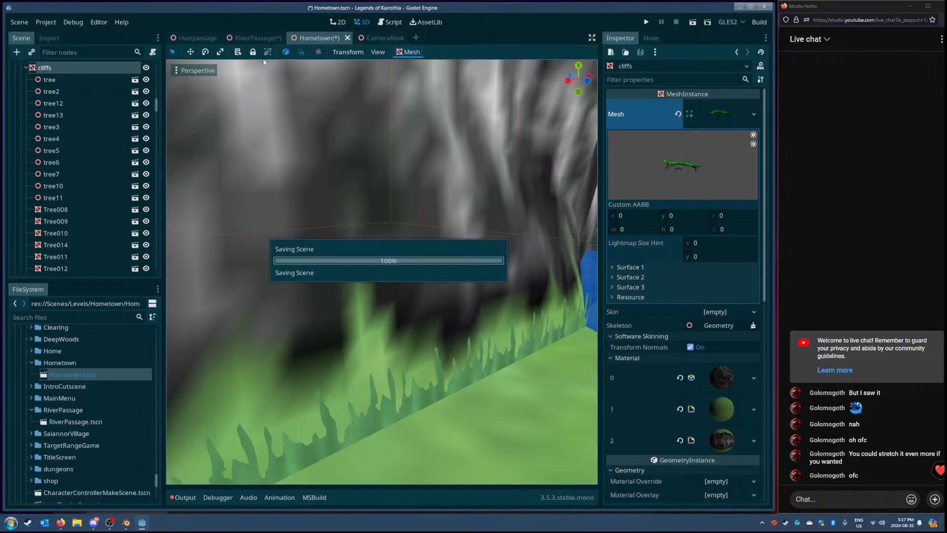
# Step: Replace the mesh of the RiverPassage level's dirt path with the dirt mesh copied from the imported riverpassage scene
pyautogui.click(253, 36)
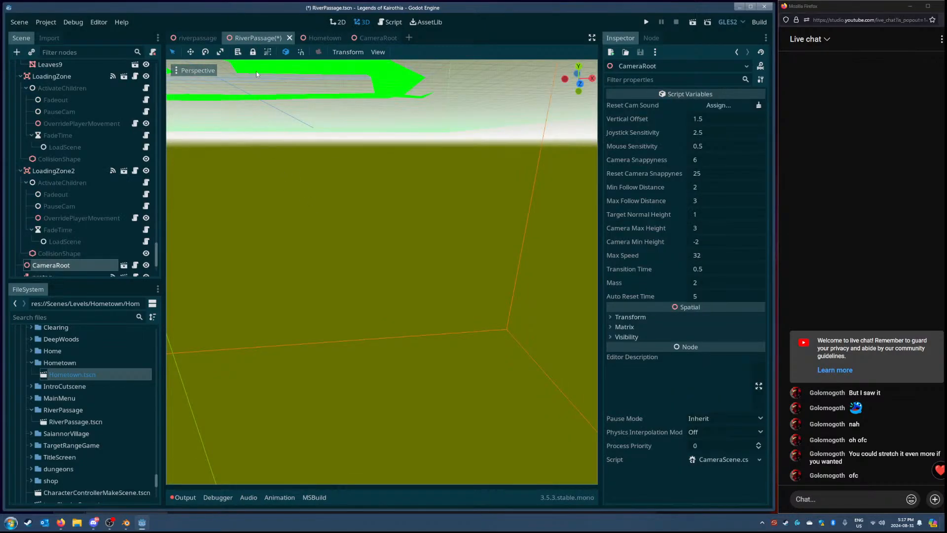
pyautogui.moveTo(296, 148); pyautogui.dragTo(365, 204, button='right')
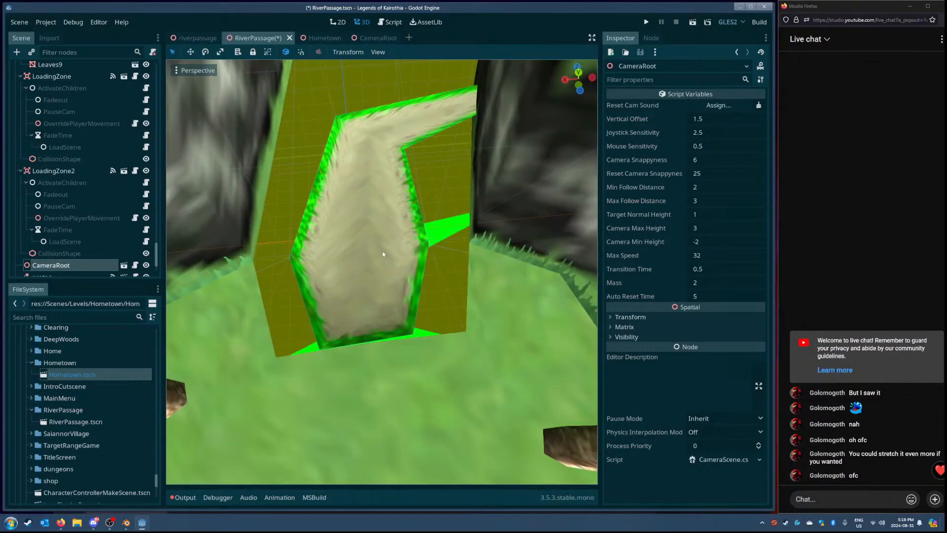
pyautogui.click(199, 38)
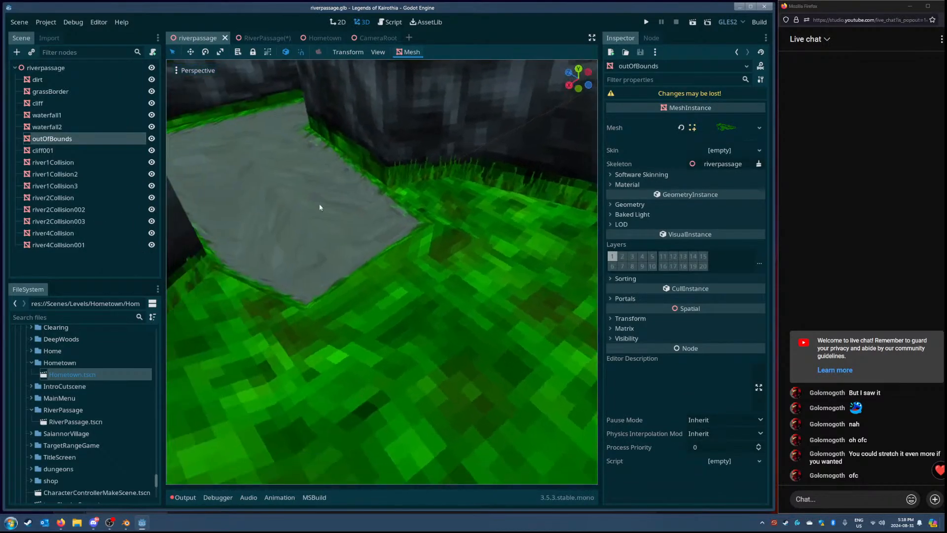
pyautogui.click(331, 215)
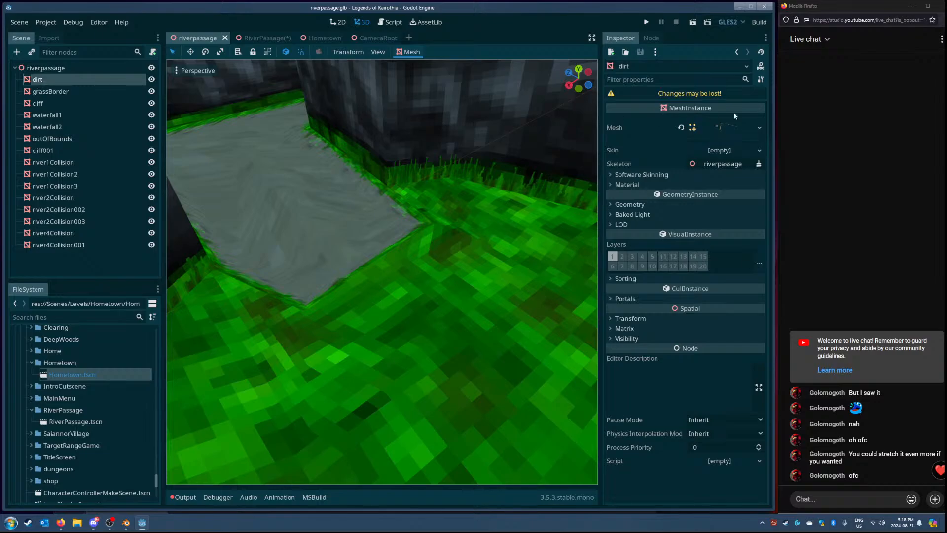
pyautogui.rightClick(724, 132)
pyautogui.click(740, 349)
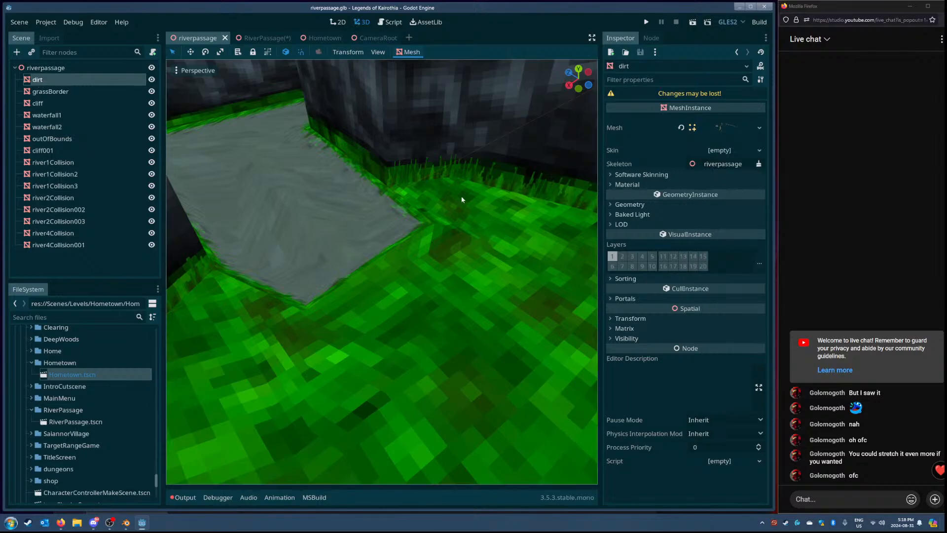
pyautogui.click(257, 39)
pyautogui.click(380, 249)
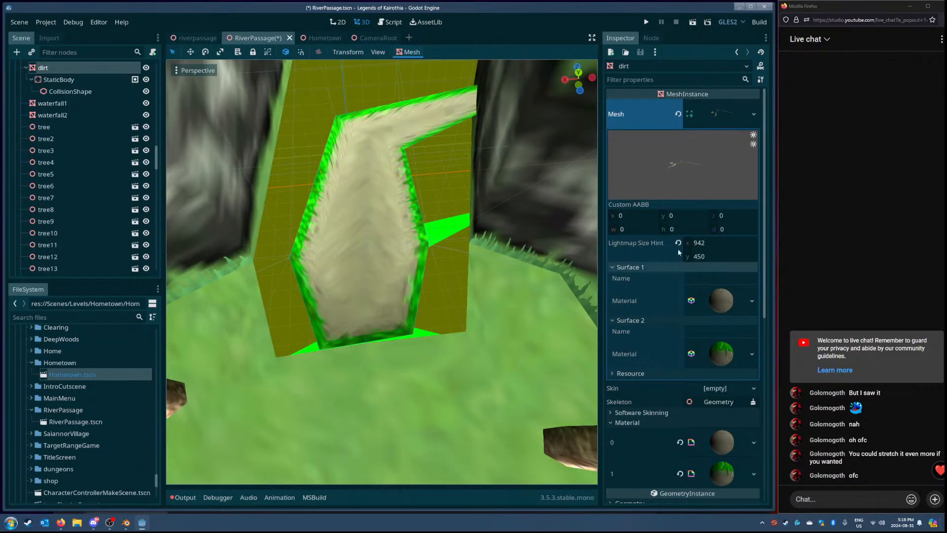
pyautogui.rightClick(708, 113)
pyautogui.click(742, 338)
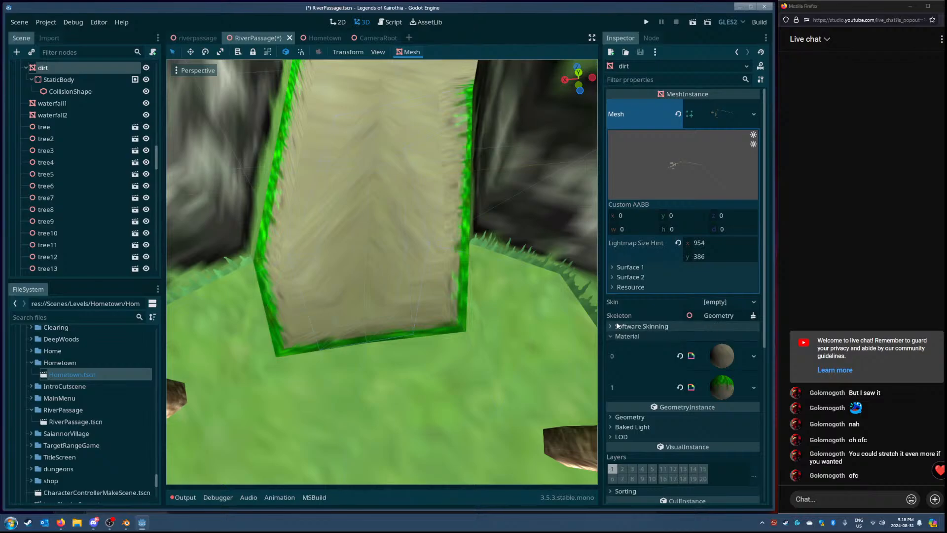
# Step: Copy the material in slot 1 of the Hometown dirt mesh to slot 1 of the RiverPassage dirt mesh
pyautogui.click(322, 38)
pyautogui.moveTo(345, 329); pyautogui.dragTo(428, 310, button='right')
pyautogui.press('w')
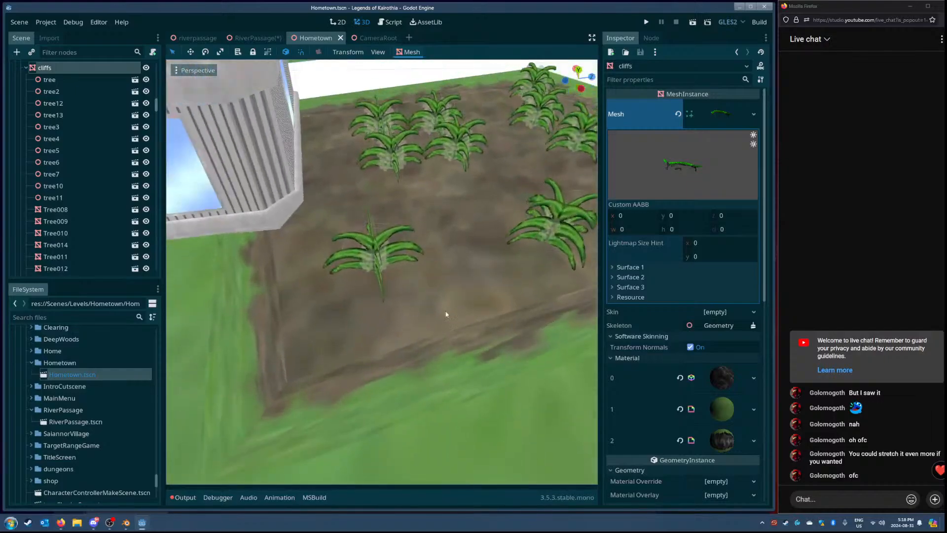
pyautogui.click(464, 316)
pyautogui.rightClick(713, 400)
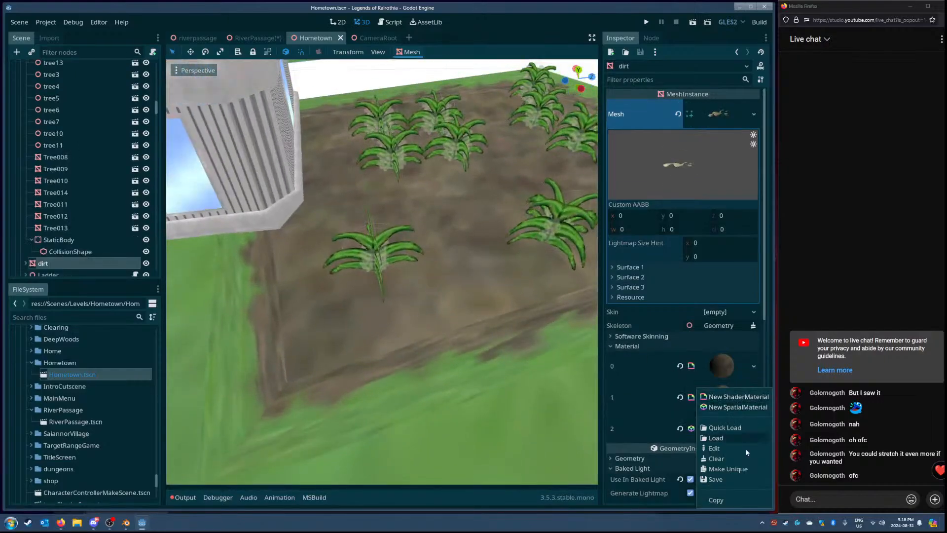
pyautogui.click(730, 499)
pyautogui.click(256, 38)
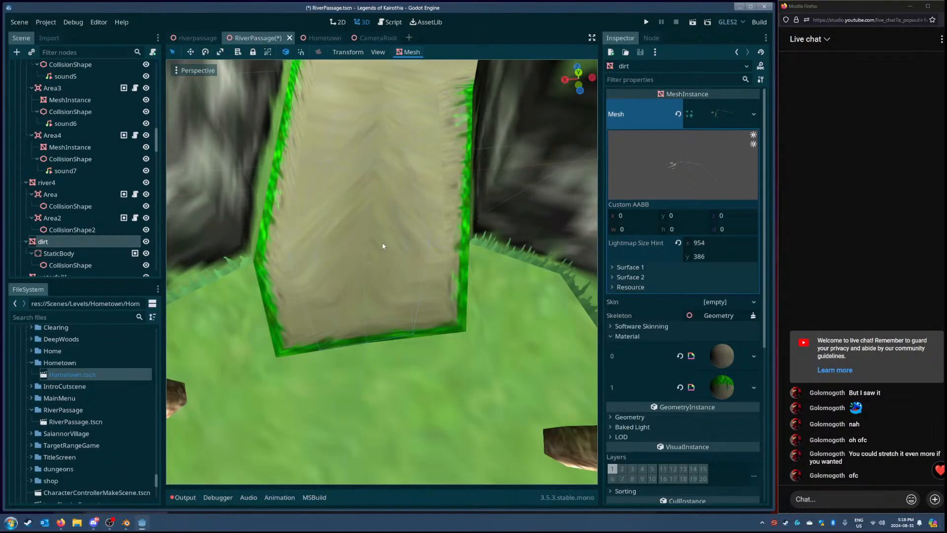
pyautogui.rightClick(725, 384)
pyautogui.click(729, 499)
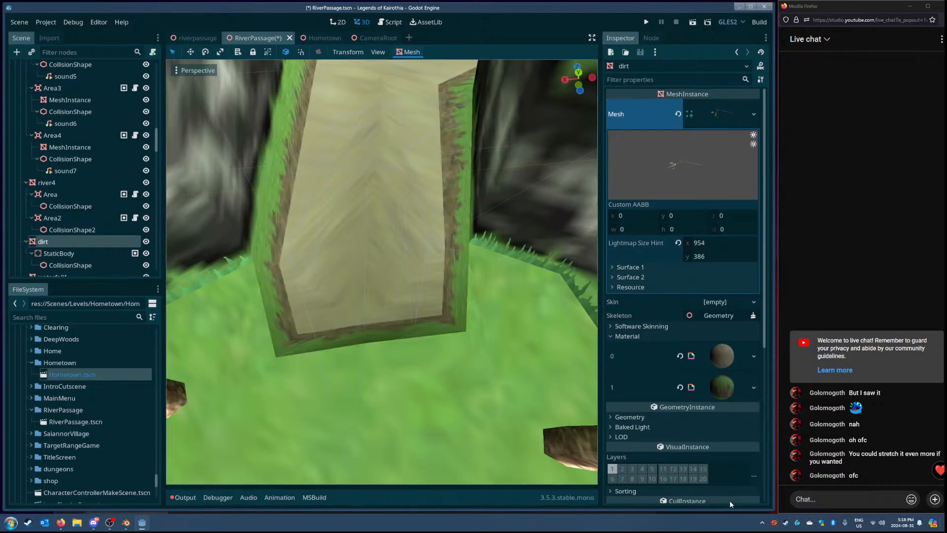
# Step: Copy the material in slot 0 of the Hometown dirt mesh to slot 0 of the RiverPassage dirt mesh
pyautogui.click(318, 38)
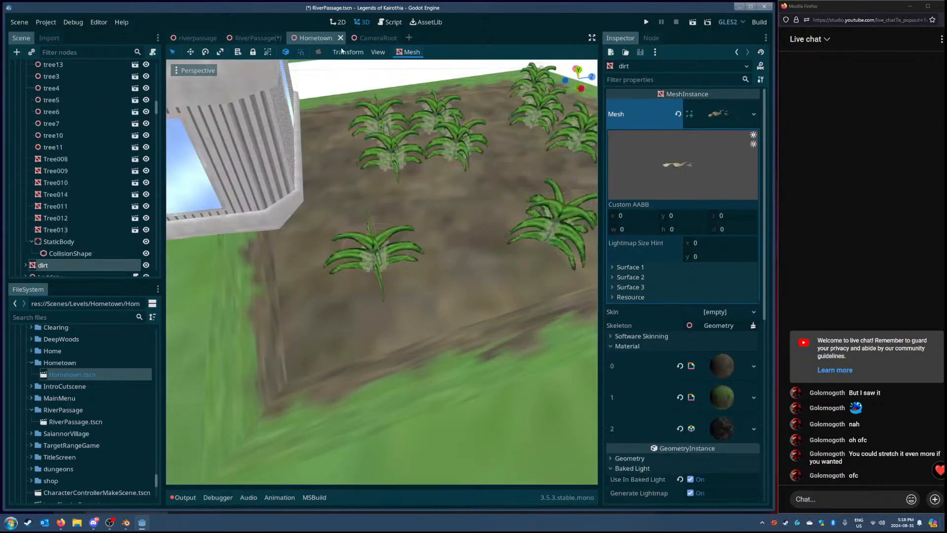
pyautogui.rightClick(732, 372)
pyautogui.click(741, 497)
pyautogui.click(255, 38)
pyautogui.rightClick(713, 356)
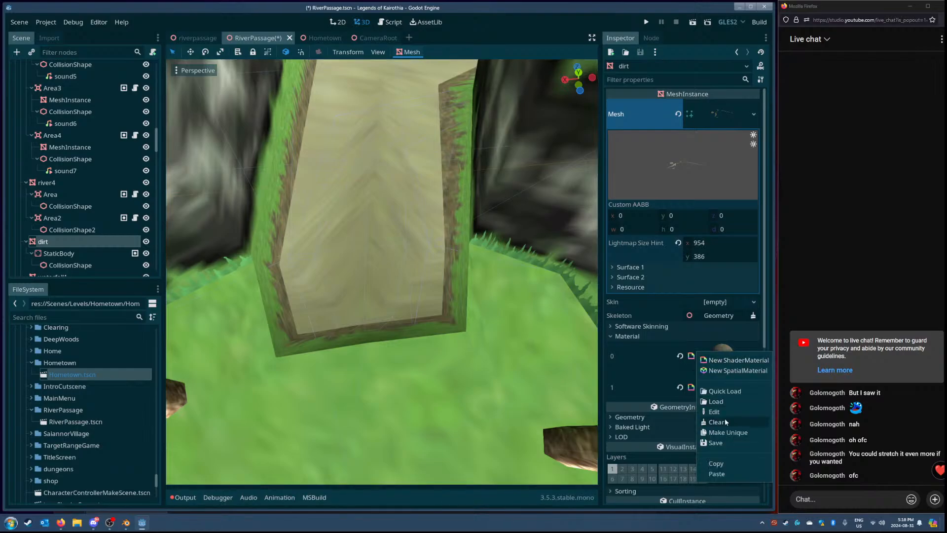
pyautogui.click(729, 473)
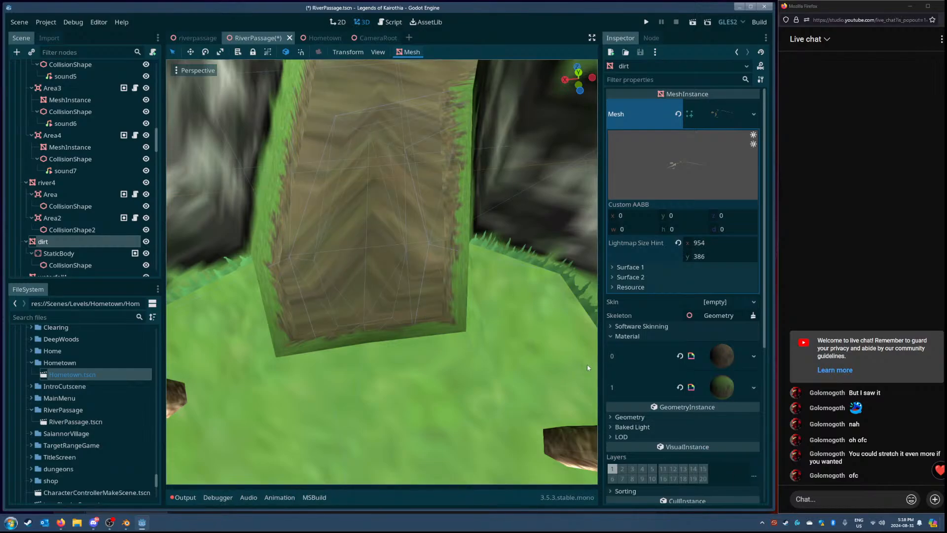
# Step: Save the RiverPassage scene and inspect the texture of the dirt path up close
pyautogui.click(630, 417)
pyautogui.click(631, 417)
pyautogui.moveTo(492, 346); pyautogui.dragTo(492, 326, button='right')
pyautogui.press('s')
pyautogui.hotkey('ctrl', 's')
pyautogui.moveTo(547, 410); pyautogui.dragTo(547, 429, button='right')
pyautogui.press('w')
pyautogui.press('w')
pyautogui.moveTo(363, 355); pyautogui.dragTo(362, 360, button='right')
pyautogui.moveTo(367, 363); pyautogui.dragTo(411, 333, button='middle')
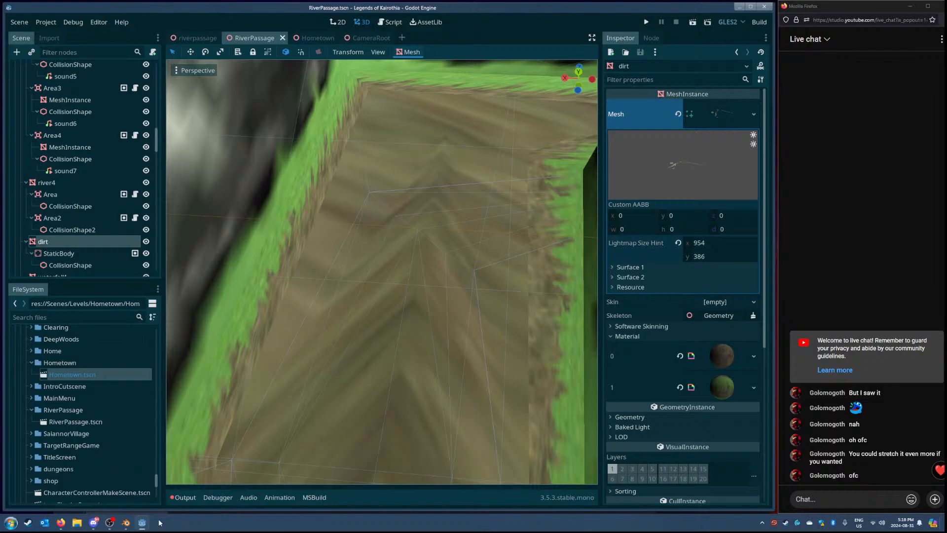
# Step: Switch to Blender and put the riverpassage model's dirt mesh into Edit Mode at the end of the path
pyautogui.click(126, 523)
pyautogui.rightClick(385, 343)
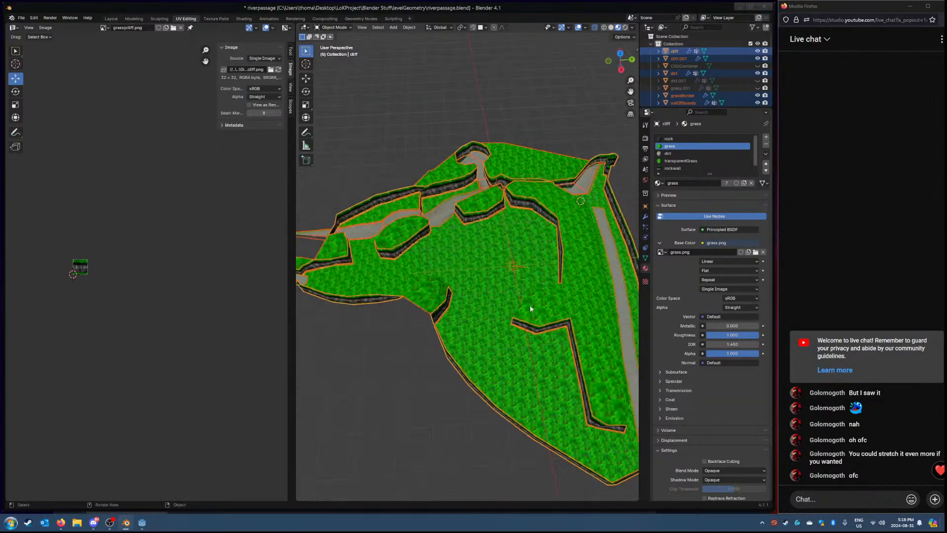
pyautogui.keyDown('shift'); pyautogui.moveTo(382, 307); pyautogui.dragTo(495, 344, button='middle'); pyautogui.keyUp('shift')
pyautogui.scroll(5, 495, 344)
pyautogui.keyDown('shift'); pyautogui.moveTo(408, 380); pyautogui.dragTo(463, 290, button='middle'); pyautogui.keyUp('shift')
pyautogui.moveTo(463, 290); pyautogui.dragTo(469, 317, button='middle')
pyautogui.scroll(2, 496, 337)
pyautogui.click(448, 380)
pyautogui.click(333, 28)
pyautogui.click(332, 45)
# Step: Select the inner faces at the end of the dirt path and unwrap their UVs
pyautogui.click(471, 391)
pyautogui.keyDown('shift'); pyautogui.click(472, 391); pyautogui.keyUp('shift')
pyautogui.keyDown('shift'); pyautogui.click(474, 273); pyautogui.keyUp('shift')
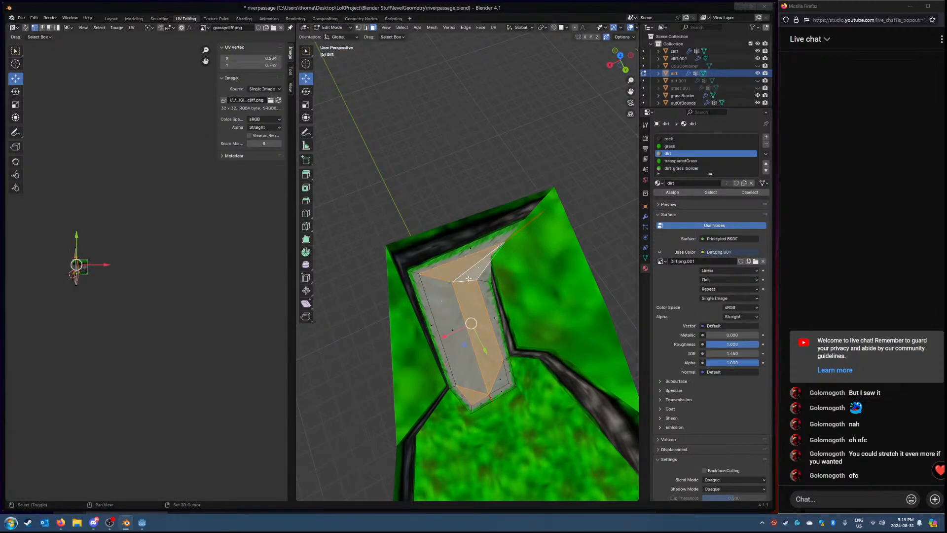
pyautogui.keyDown('shift'); pyautogui.click(444, 312); pyautogui.keyUp('shift')
pyautogui.scroll(7, 110, 255)
pyautogui.press('Home')
pyautogui.scroll(7, 140, 270)
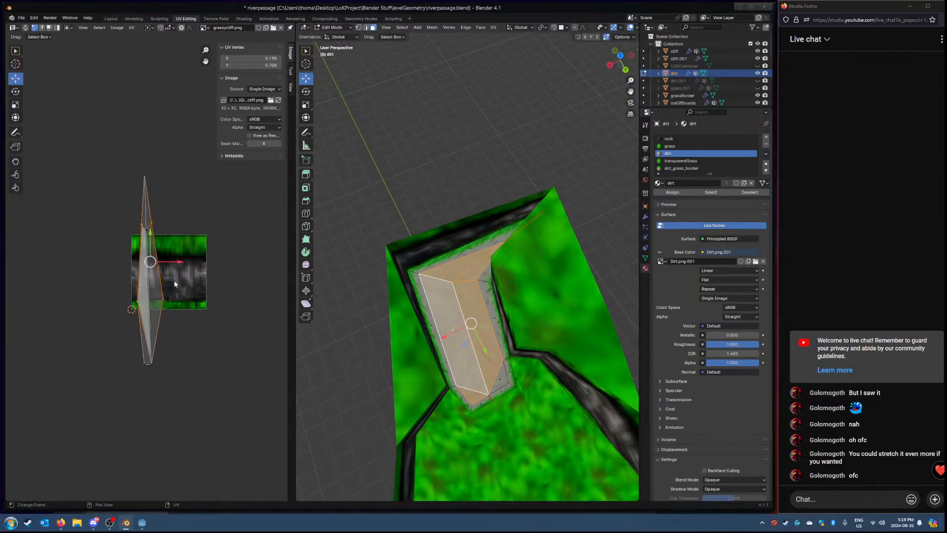
pyautogui.scroll(3, 175, 284)
pyautogui.click(493, 27)
pyautogui.click(496, 35)
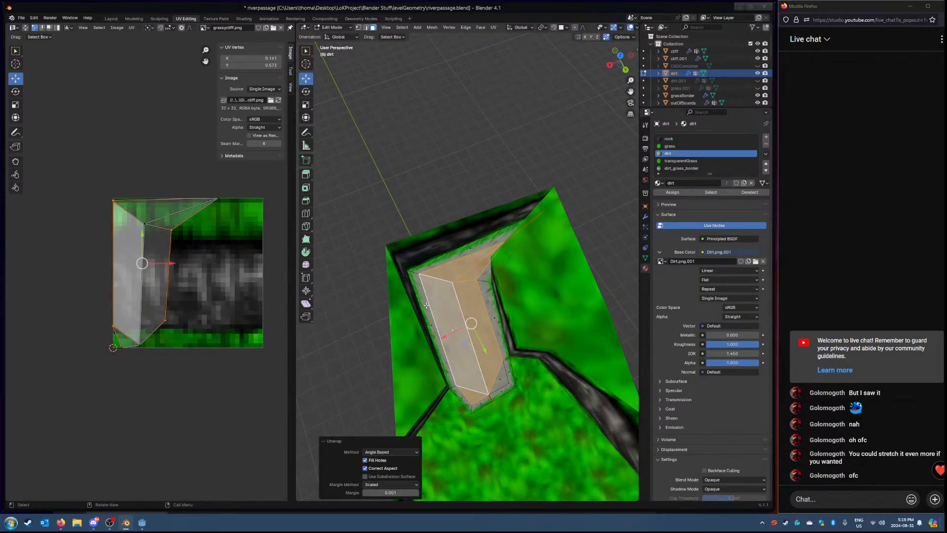
# Step: Add the remaining corner face at the dirt path's end to the selection and unwrap all the selected faces again
pyautogui.moveTo(505, 324); pyautogui.dragTo(454, 282, button='middle')
pyautogui.press('a')
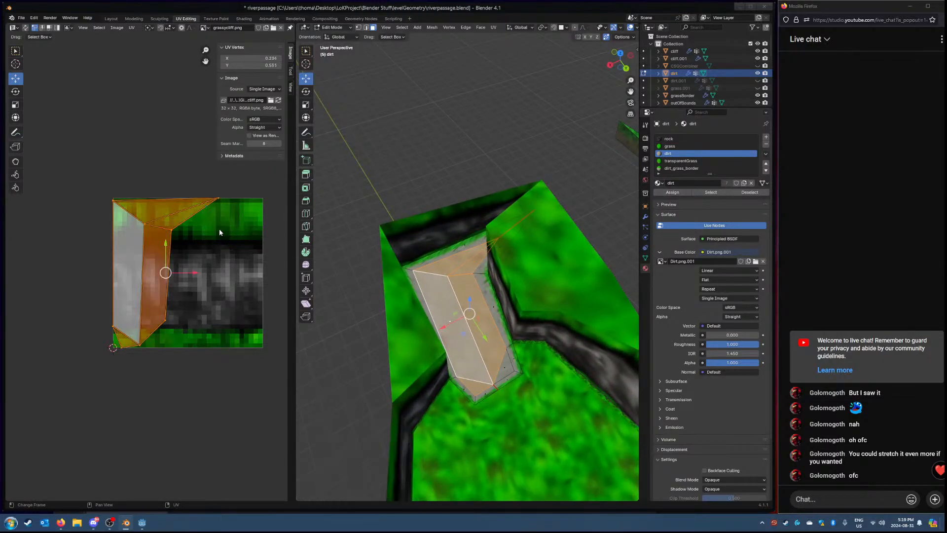
pyautogui.press('s')
pyautogui.press('Escape')
pyautogui.keyDown('shift'); pyautogui.click(506, 369); pyautogui.keyUp('shift')
pyautogui.click(493, 28)
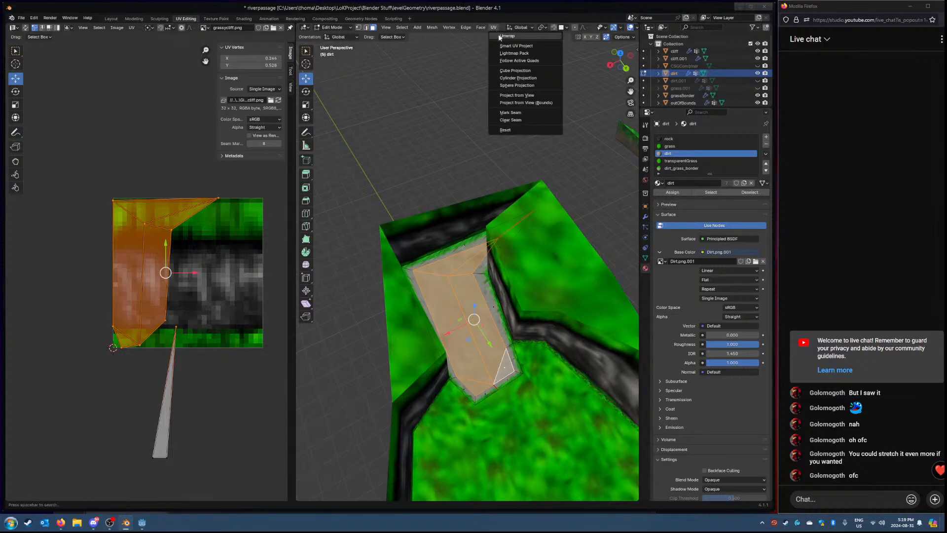
pyautogui.click(495, 36)
# Step: Scale the whole UV island of the path's end up beyond the image bounds and check the texture on the model
pyautogui.press('a')
pyautogui.press('s')
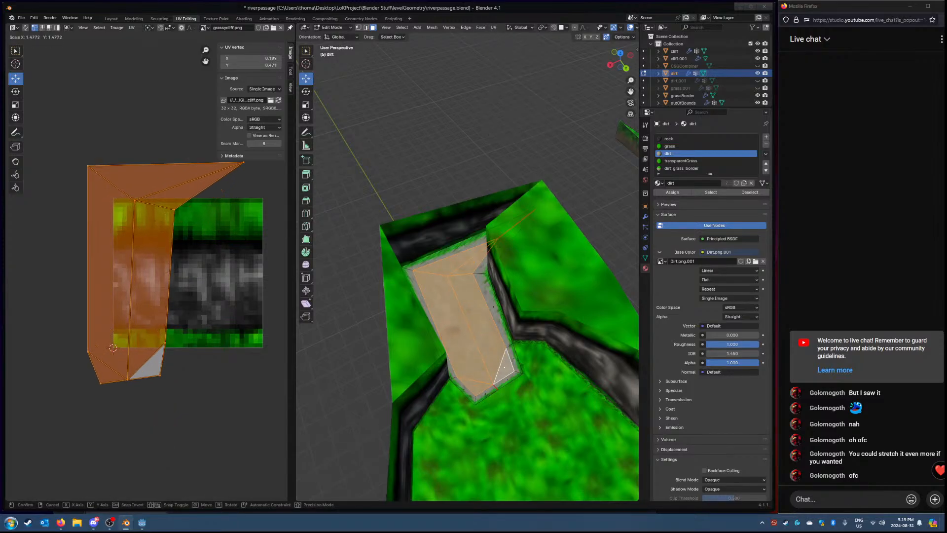
pyautogui.click(286, 246)
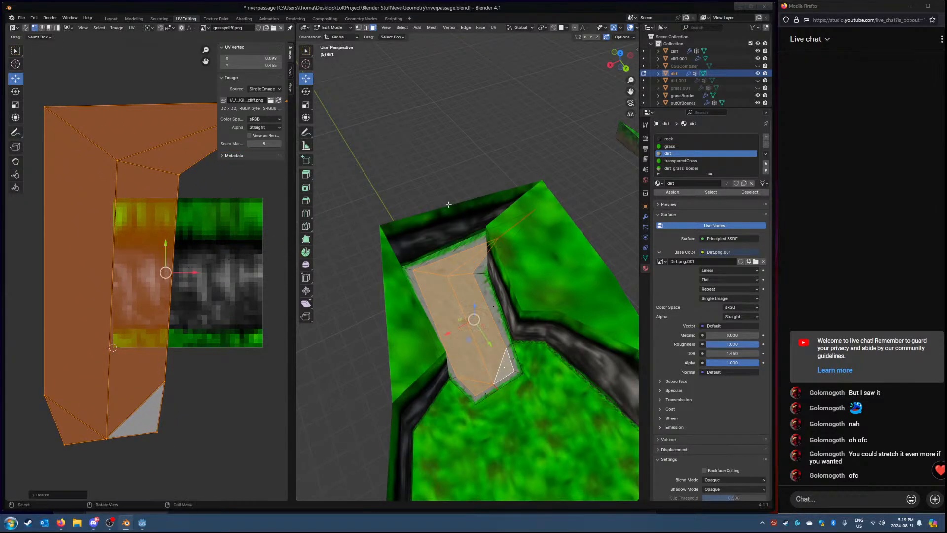
pyautogui.click(447, 211)
pyautogui.moveTo(498, 379); pyautogui.dragTo(518, 276, button='middle')
pyautogui.scroll(3, 459, 207)
pyautogui.keyDown('shift'); pyautogui.moveTo(518, 276); pyautogui.dragTo(487, 279, button='middle'); pyautogui.keyUp('shift')
pyautogui.scroll(-4, 491, 291)
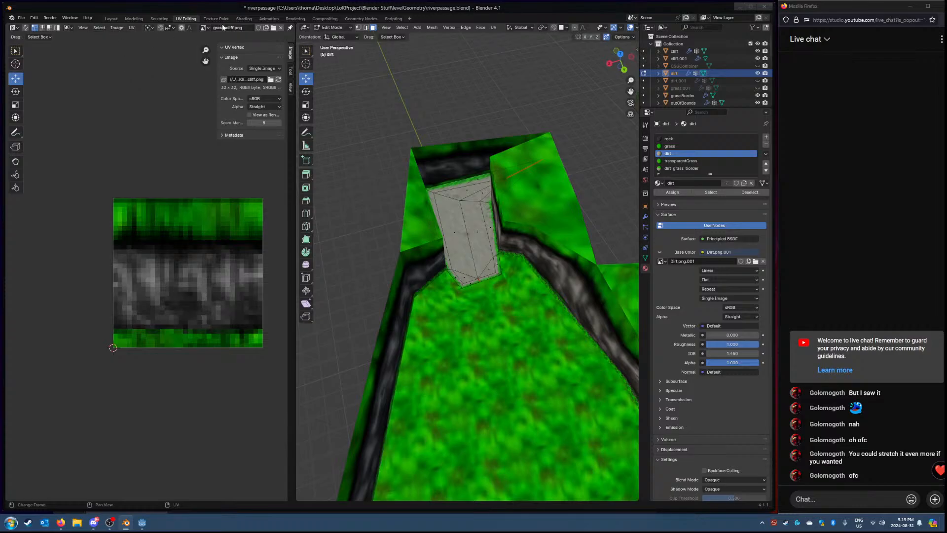
# Step: Save the Blender file and return the dirt mesh to Object Mode
pyautogui.hotkey('ctrl', 's')
pyautogui.click(334, 27)
pyautogui.click(333, 35)
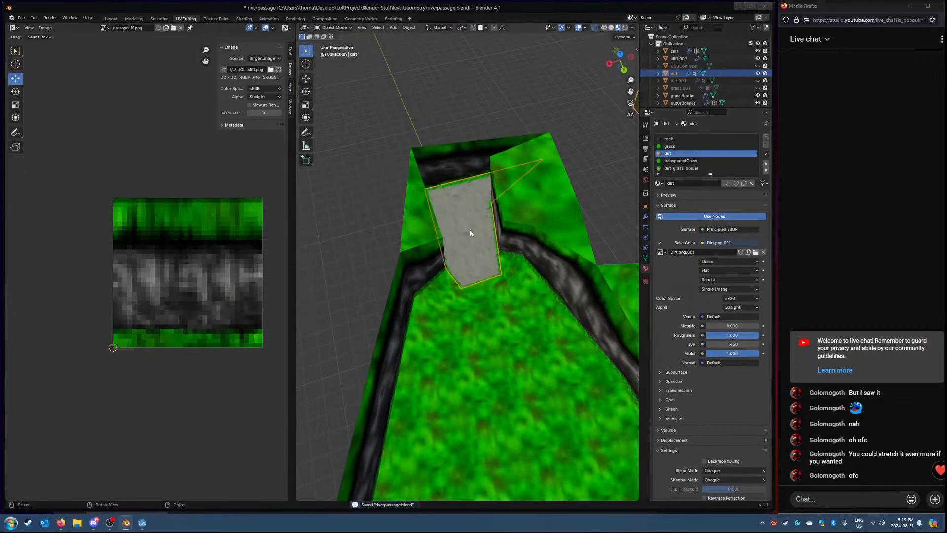
# Step: Export all visible objects as glTF Binary over riverpassage.glb, and save the Blender file
pyautogui.scroll(-8, 465, 221)
pyautogui.press('a')
pyautogui.click(21, 17)
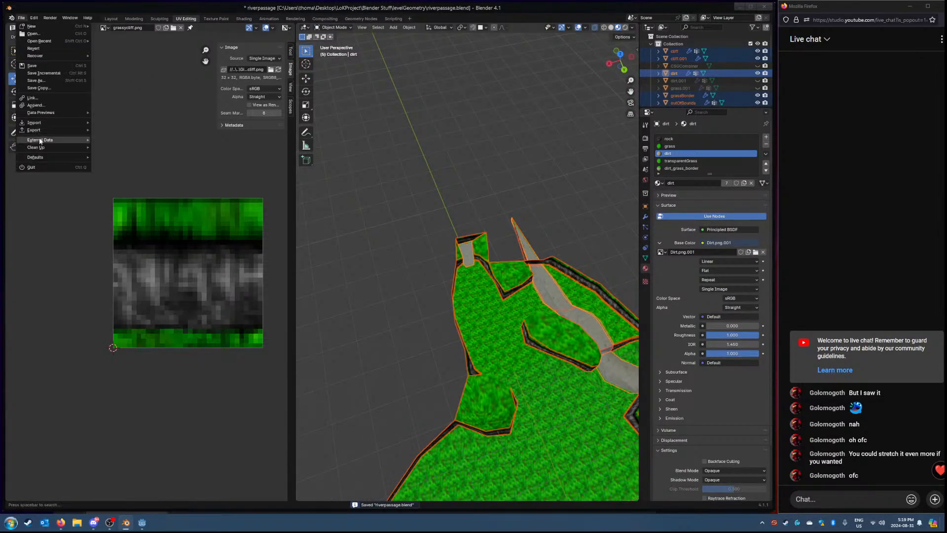
pyautogui.moveTo(51, 125)
pyautogui.click(144, 207)
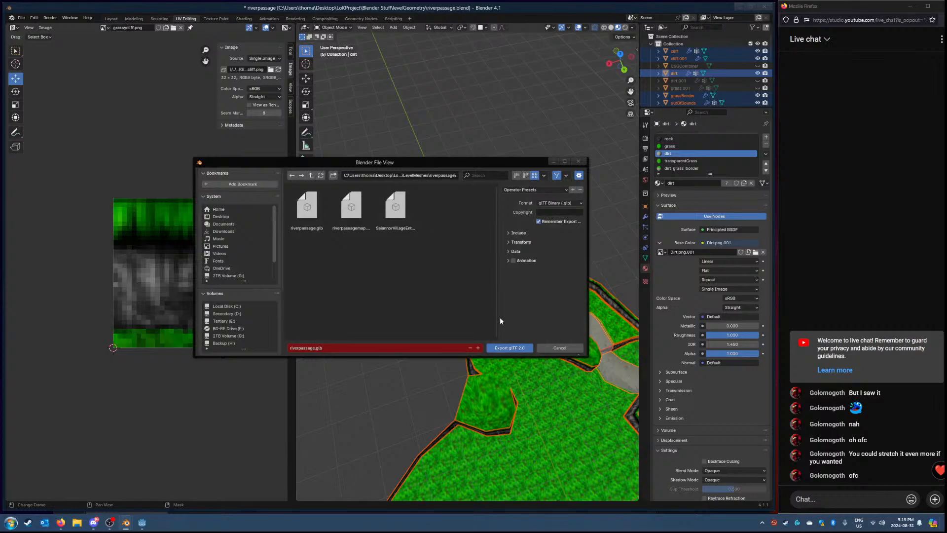
pyautogui.click(509, 347)
pyautogui.moveTo(402, 266); pyautogui.dragTo(521, 257, button='middle')
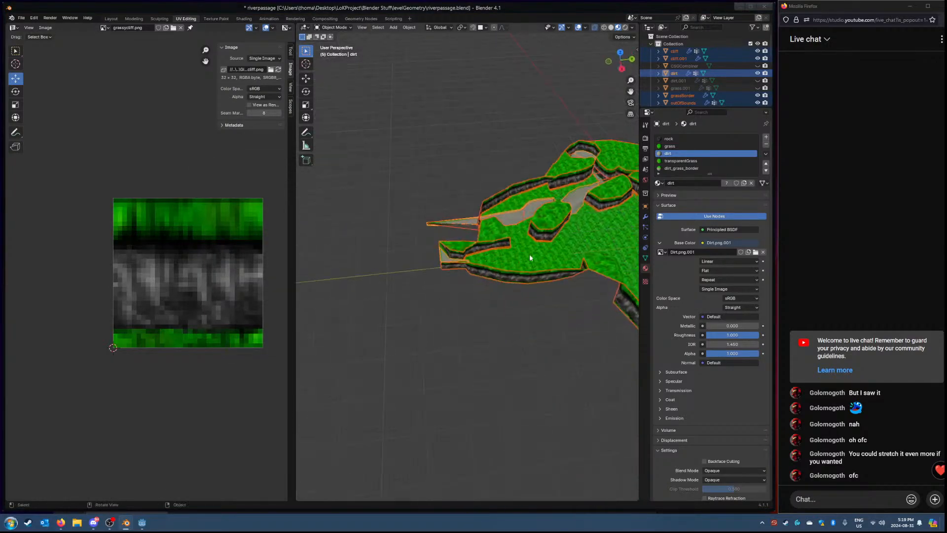
pyautogui.click(503, 185)
pyautogui.moveTo(558, 228); pyautogui.dragTo(447, 256, button='middle')
pyautogui.hotkey('ctrl', 's')
# Step: Switch to Godot, reload the changed riverpassage.glb from disk, and bring up the RiverPassage.tscn scene
pyautogui.click(146, 522)
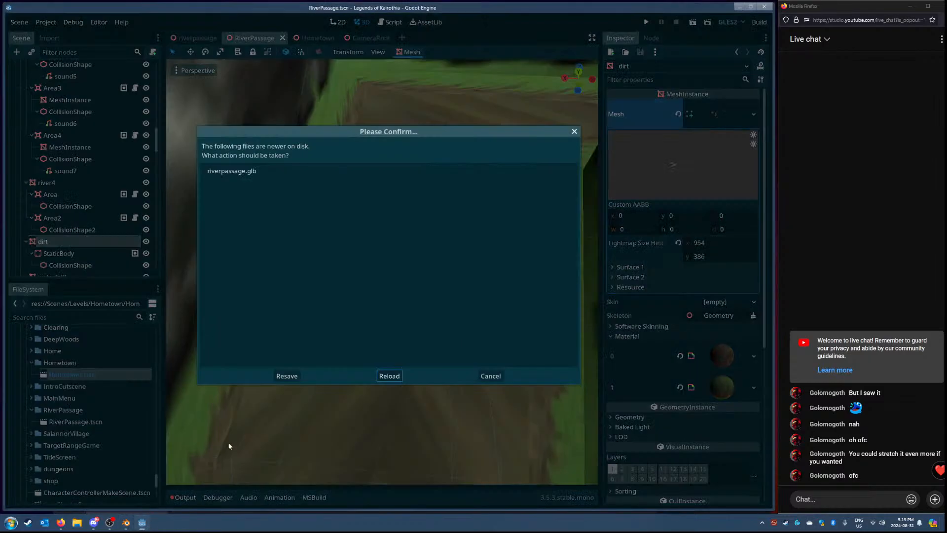
pyautogui.click(389, 376)
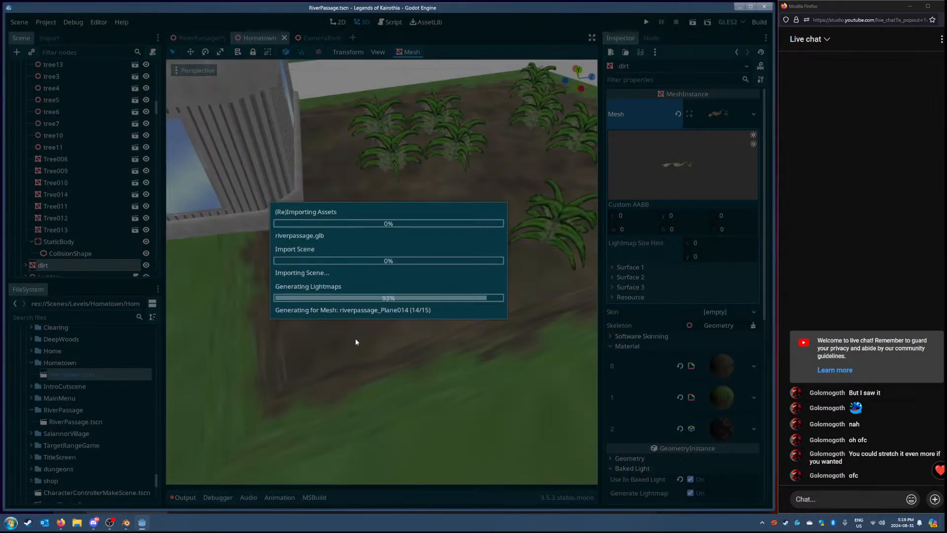
pyautogui.click(417, 275)
pyautogui.moveTo(372, 267); pyautogui.dragTo(364, 270, button='middle')
pyautogui.click(402, 38)
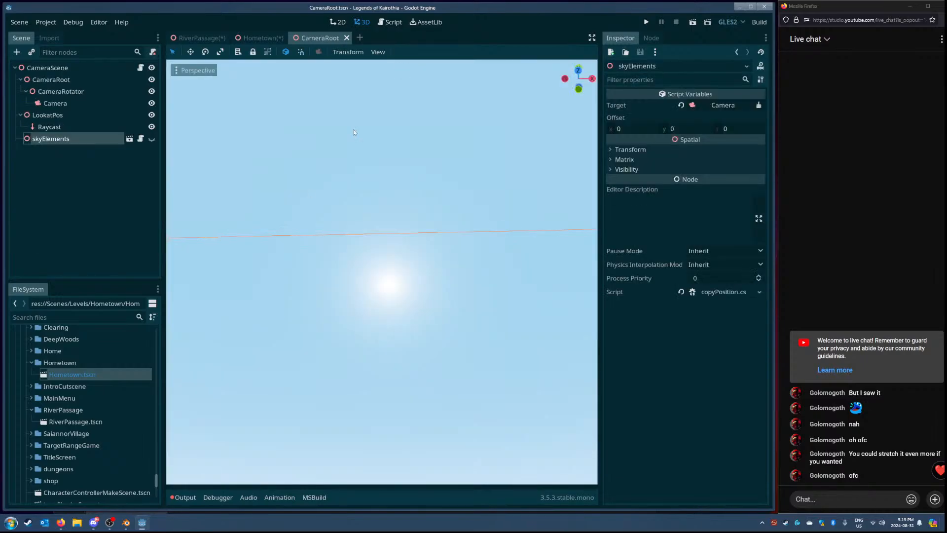
pyautogui.doubleClick(79, 421)
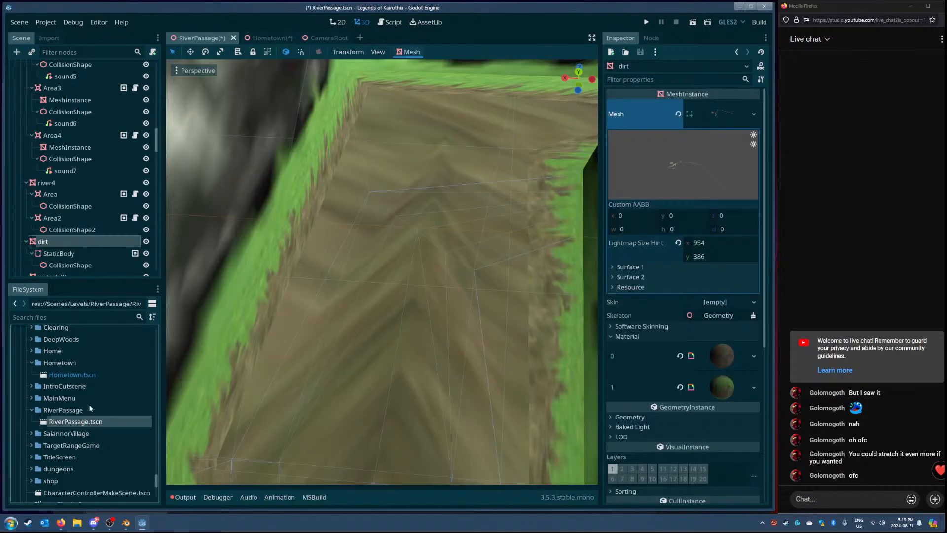
# Step: Open the imported riverpassage.glb from the project files directly, without creating an inherited scene
pyautogui.scroll(5, 141, 338)
pyautogui.scroll(10, 134, 345)
pyautogui.scroll(10, 143, 343)
pyautogui.scroll(-5, 89, 375)
pyautogui.scroll(-4, 83, 375)
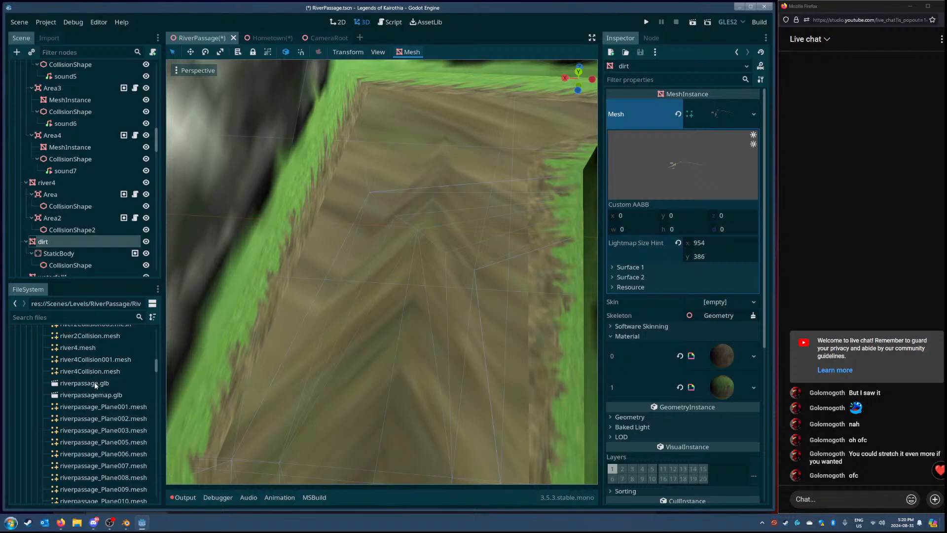
pyautogui.doubleClick(84, 382)
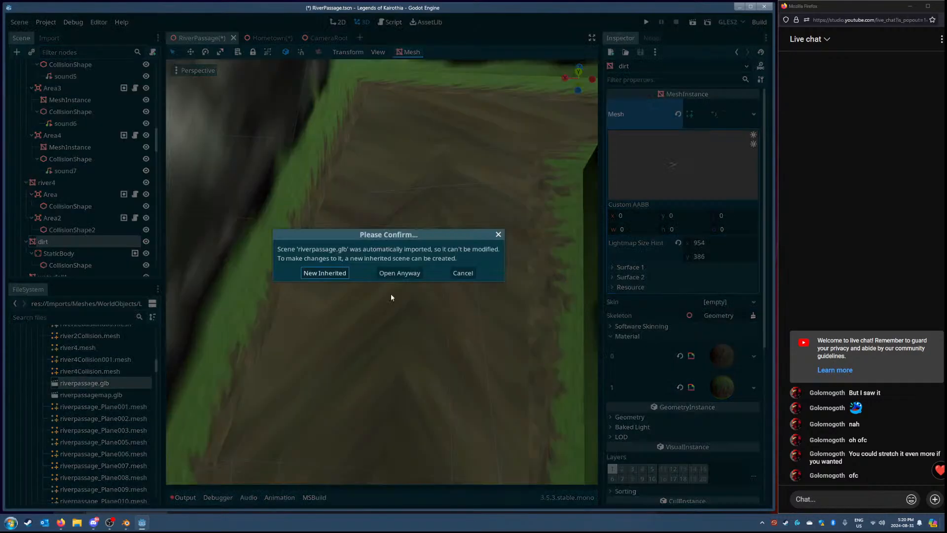
pyautogui.click(416, 275)
# Step: Select the dirt mesh and inspect its texture at the end of the path from above
pyautogui.moveTo(389, 284); pyautogui.dragTo(405, 311, button='right')
pyautogui.click(342, 243)
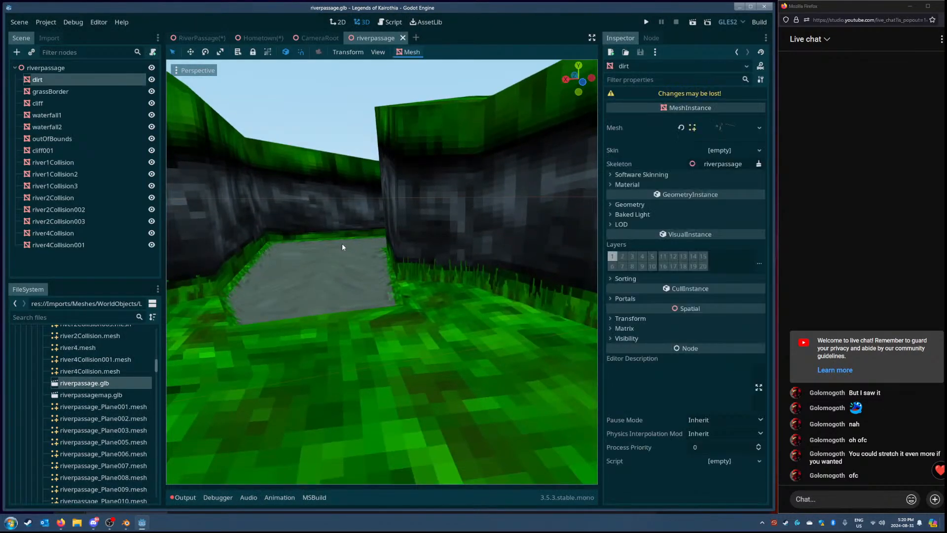
pyautogui.moveTo(276, 197); pyautogui.dragTo(234, 216, button='right')
pyautogui.press('w')
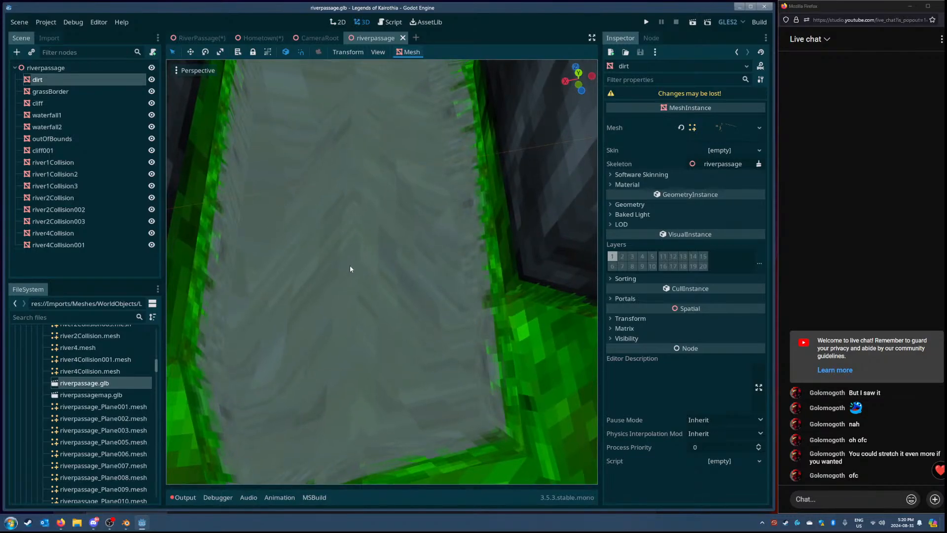
pyautogui.press('s')
pyautogui.moveTo(457, 272)
pyautogui.mouseDown(button='right')
pyautogui.moveTo(537, 212)
pyautogui.moveTo(611, 254)
pyautogui.moveTo(444, 282)
pyautogui.mouseUp(button='right')
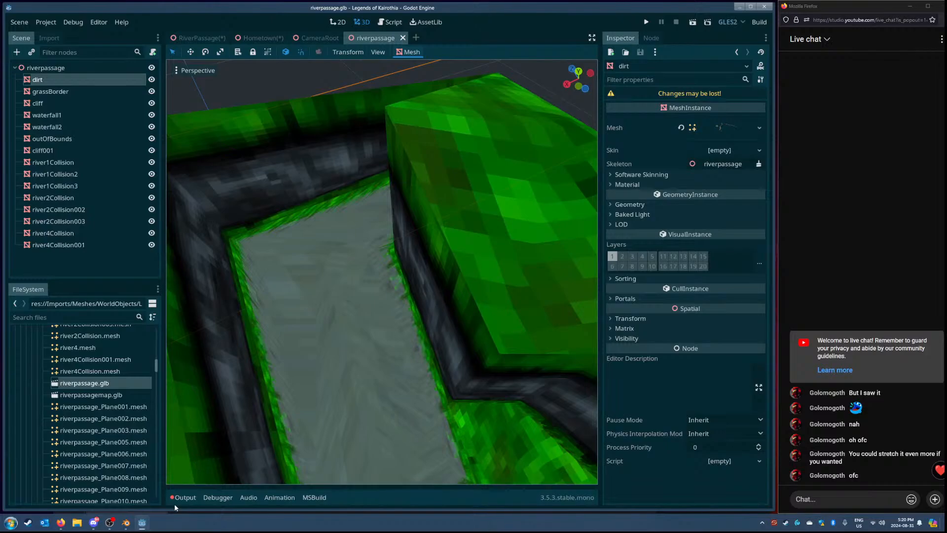
# Step: Switch to Blender, view the end of the dirt path, and select all visible objects of the level
pyautogui.click(126, 523)
pyautogui.rightClick(447, 314)
pyautogui.moveTo(353, 298); pyautogui.dragTo(444, 291, button='middle')
pyautogui.click(464, 282)
pyautogui.scroll(3, 405, 290)
pyautogui.keyDown('shift'); pyautogui.click(401, 293); pyautogui.keyUp('shift')
pyautogui.press('a')
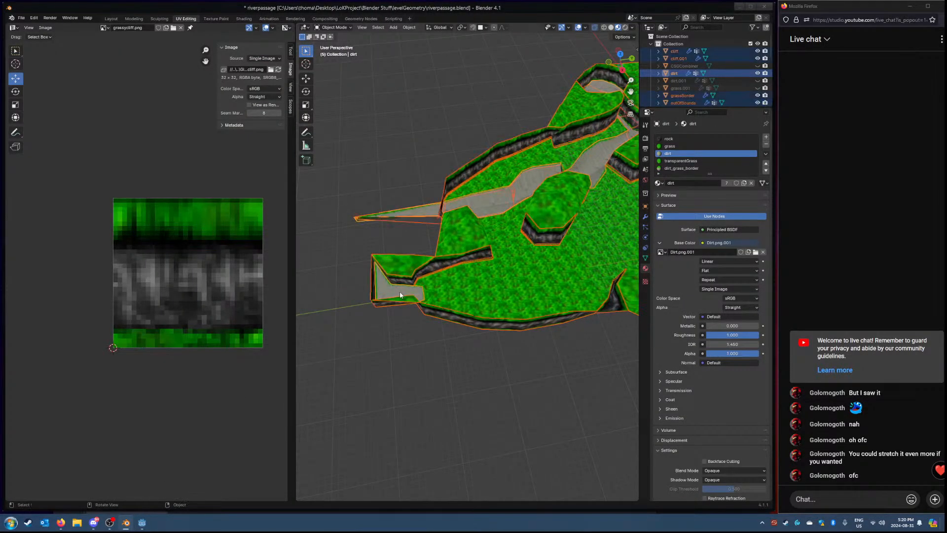
# Step: Switch to Godot, reopen riverpassage.glb to check the dirt path, and close it again
pyautogui.click(143, 523)
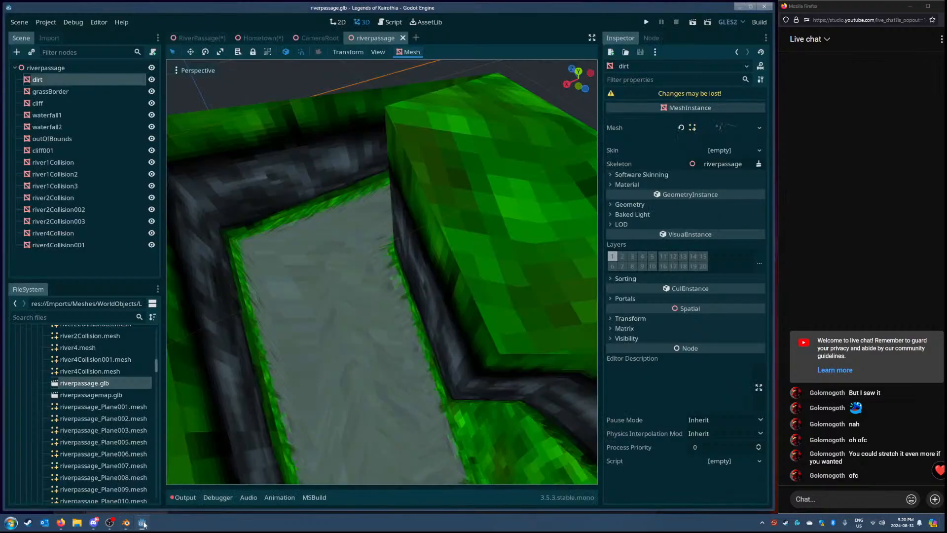
pyautogui.click(403, 38)
pyautogui.doubleClick(84, 384)
pyautogui.click(403, 272)
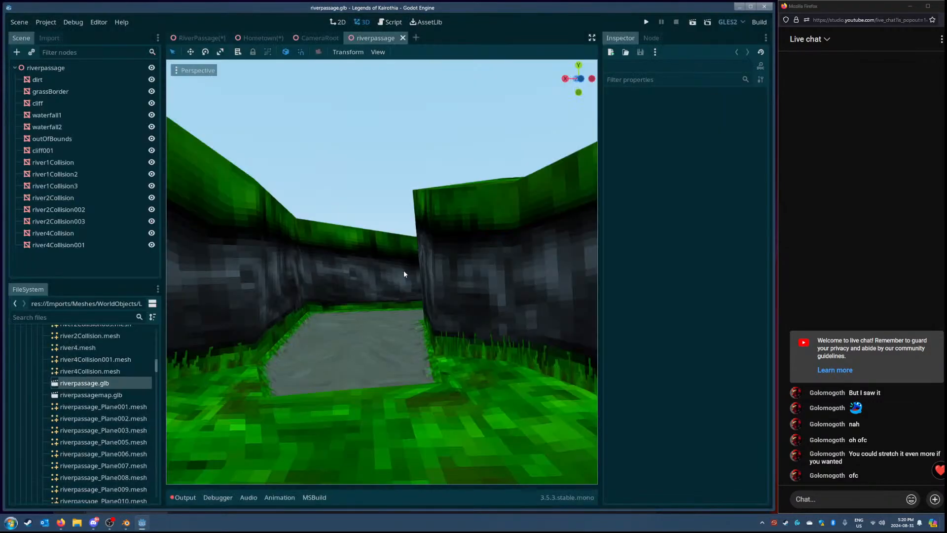
pyautogui.click(403, 38)
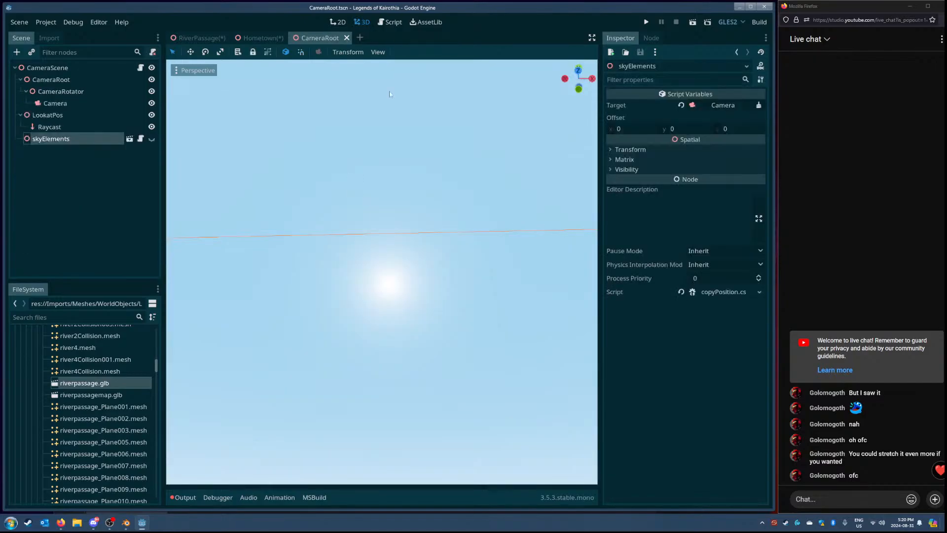
# Step: Switch to Blender and export the selected level objects again as glTF Binary over riverpassage.glb
pyautogui.click(127, 522)
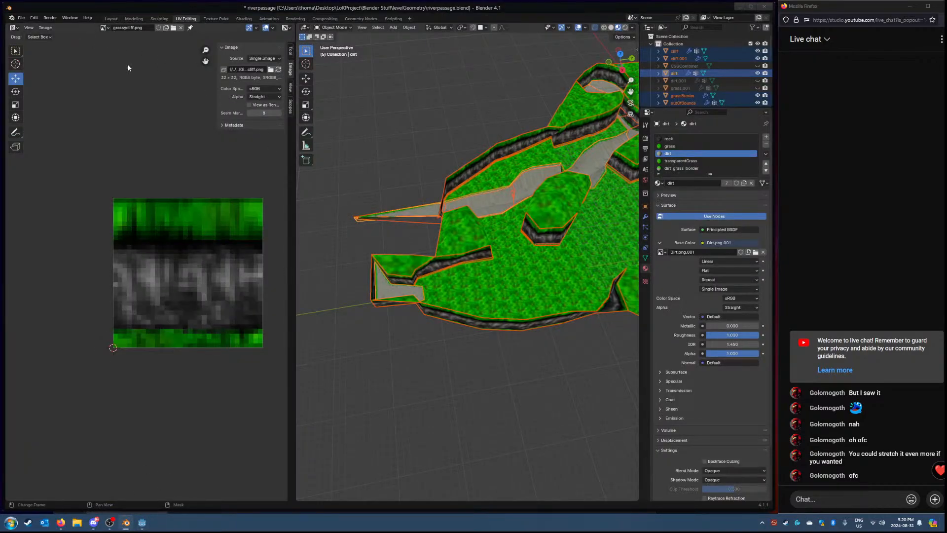
pyautogui.click(22, 18)
pyautogui.click(22, 18)
pyautogui.moveTo(62, 129)
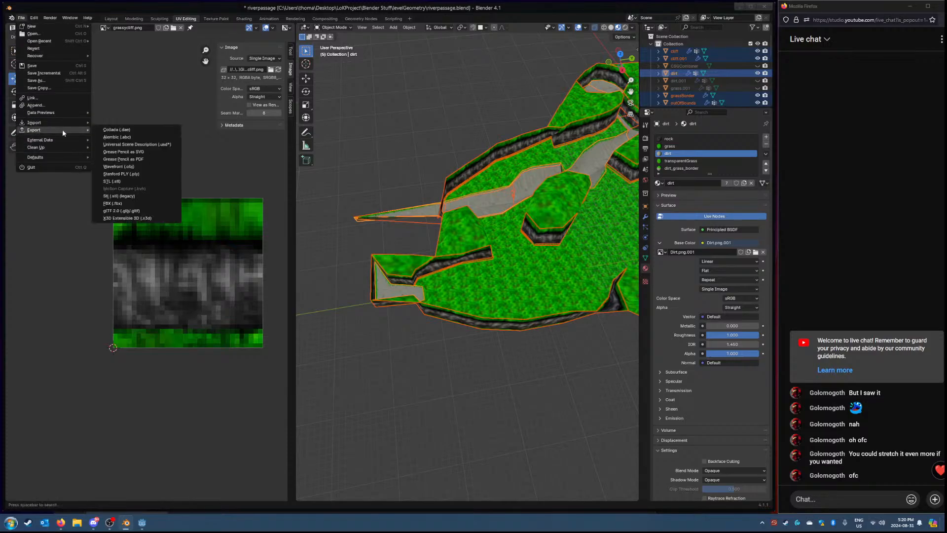
pyautogui.click(134, 211)
pyautogui.click(523, 349)
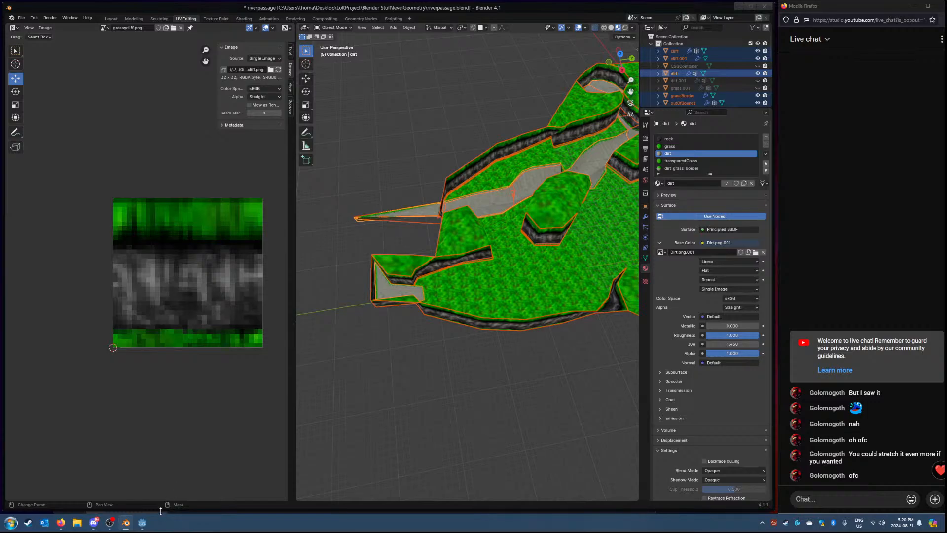
# Step: Switch to Godot, open riverpassage.glb directly, and inspect the dirt texture at the end of the path
pyautogui.click(142, 524)
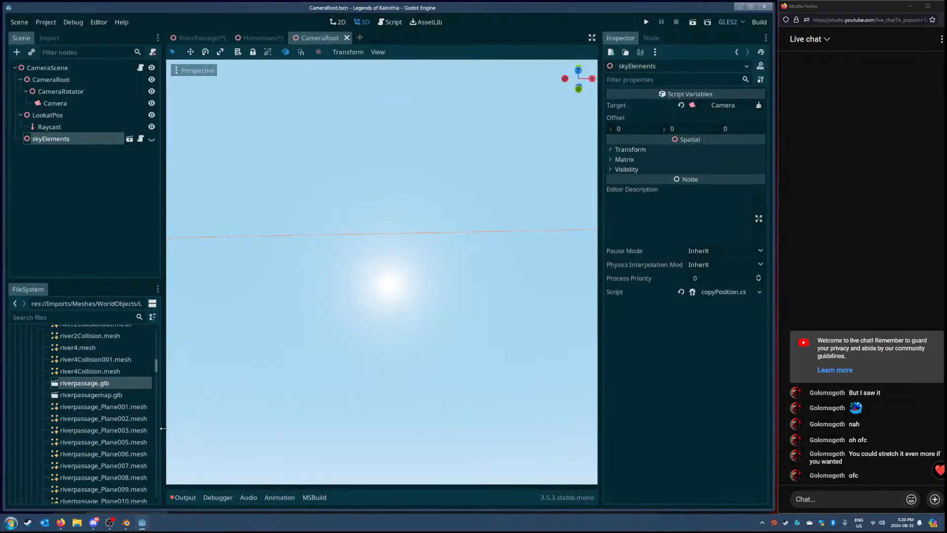
pyautogui.doubleClick(98, 383)
pyautogui.click(385, 273)
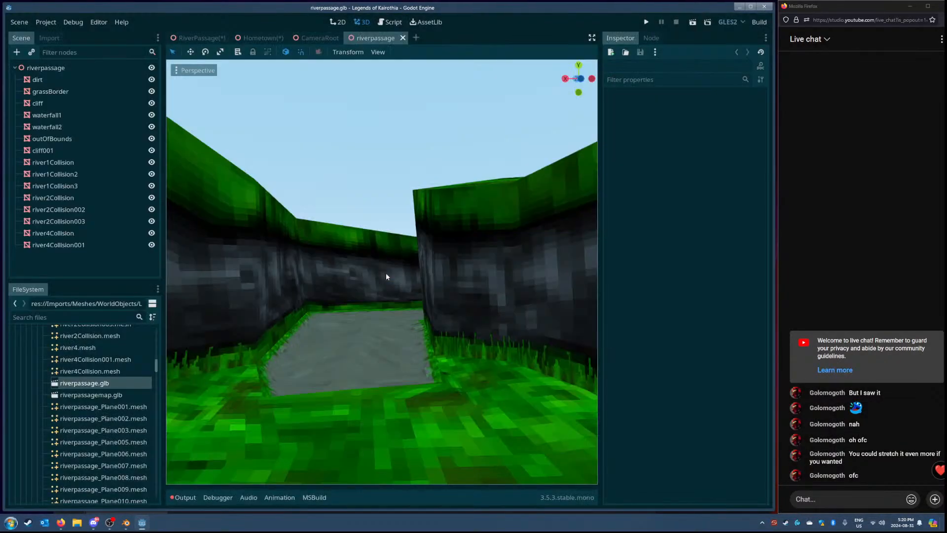
pyautogui.moveTo(375, 296); pyautogui.dragTo(380, 386, button='right')
pyautogui.press('w')
pyautogui.press('s')
pyautogui.moveTo(368, 299); pyautogui.dragTo(363, 304, button='right')
# Step: Browse the project files to find the riverpassage folder that holds the level's meshes and materials
pyautogui.scroll(3, 127, 394)
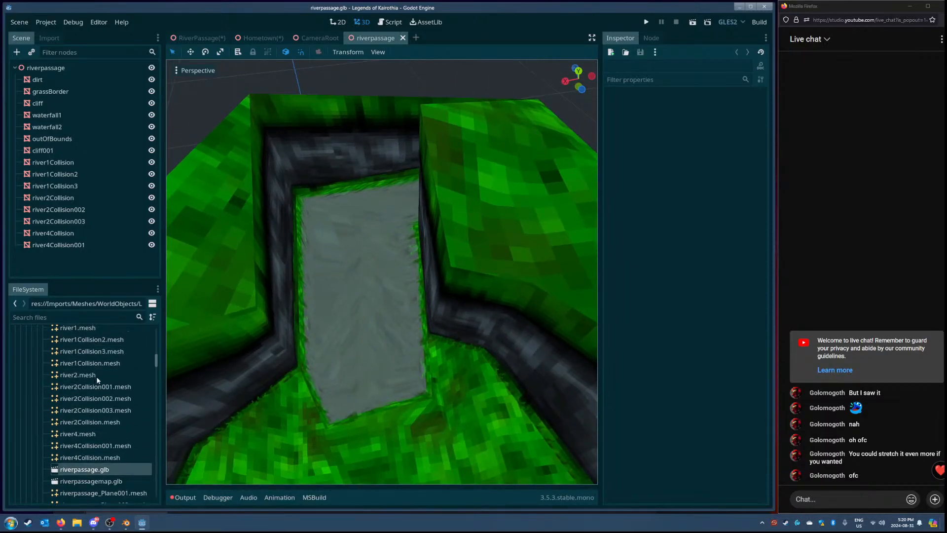
pyautogui.scroll(-3, 118, 395)
pyautogui.scroll(2, 111, 396)
pyautogui.scroll(-3, 110, 397)
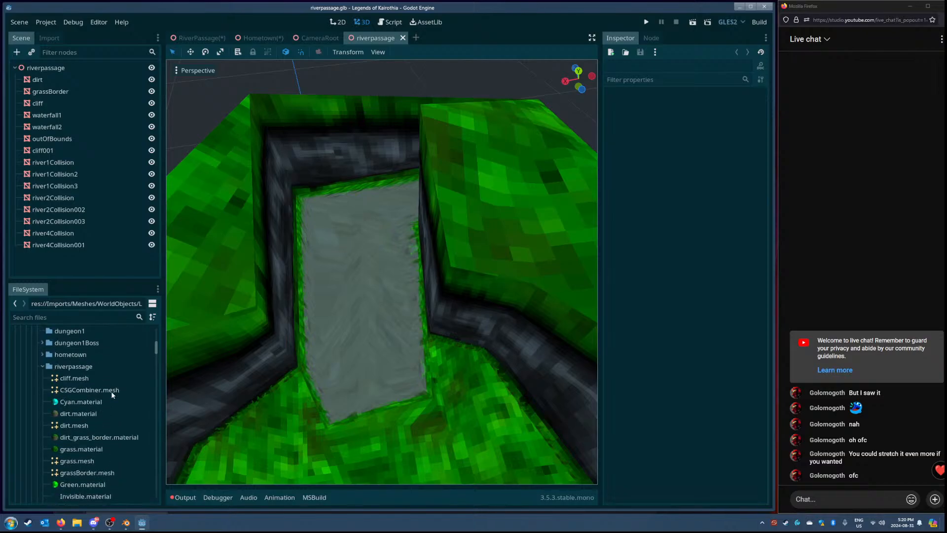
# Step: Switch to Blender and bring up the glTF 2.0 export dialog to check its target folder
pyautogui.click(127, 523)
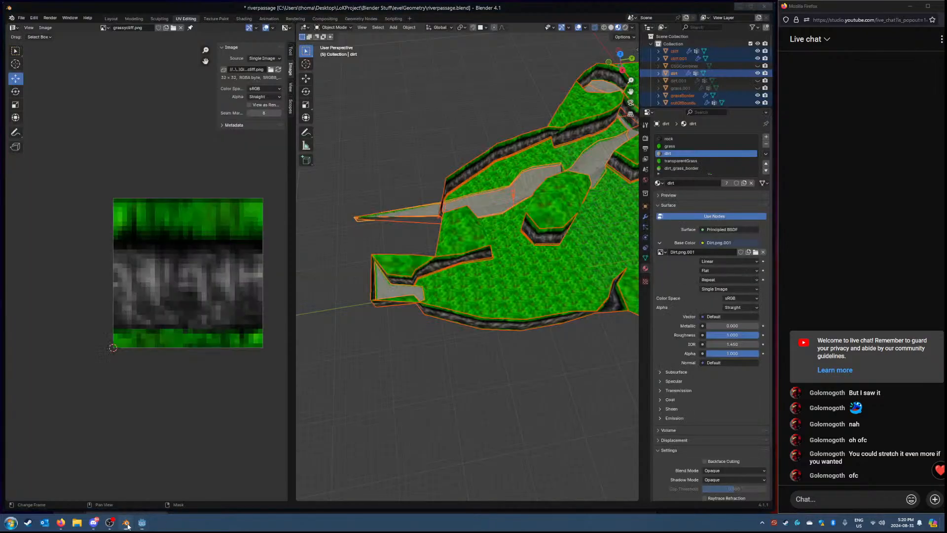
pyautogui.click(19, 18)
pyautogui.moveTo(43, 130)
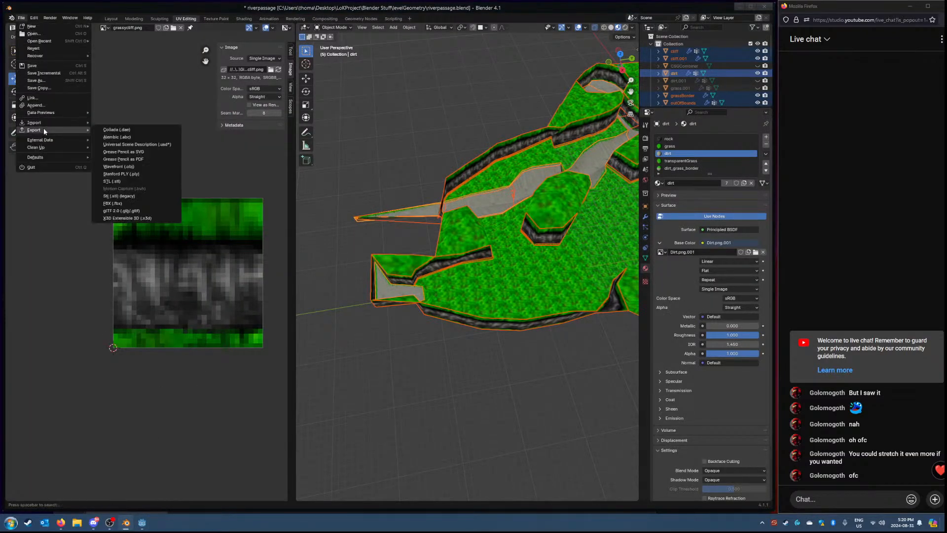
pyautogui.click(145, 211)
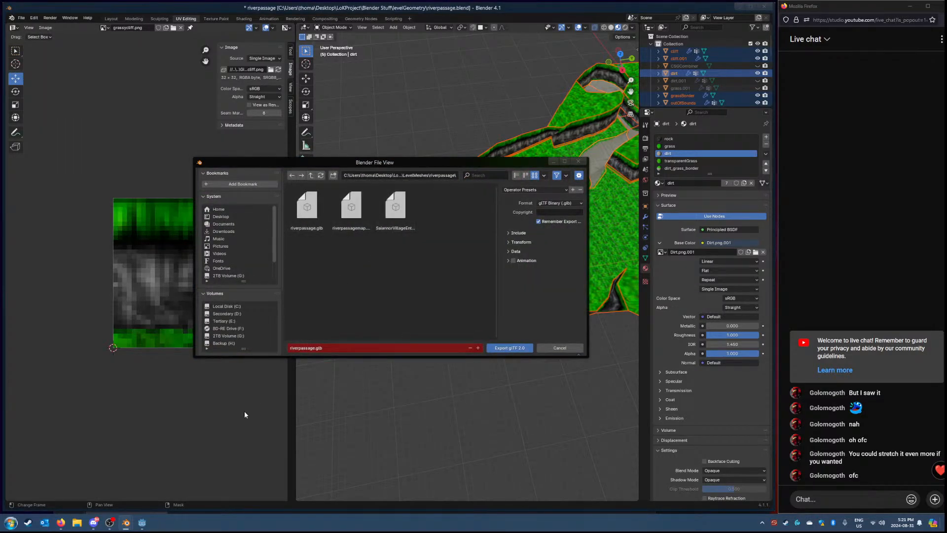
# Step: Switch to Godot and locate riverpassage.glb in the riverpassage folder under LevelMeshes
pyautogui.click(142, 522)
pyautogui.scroll(5, 91, 444)
pyautogui.click(78, 376)
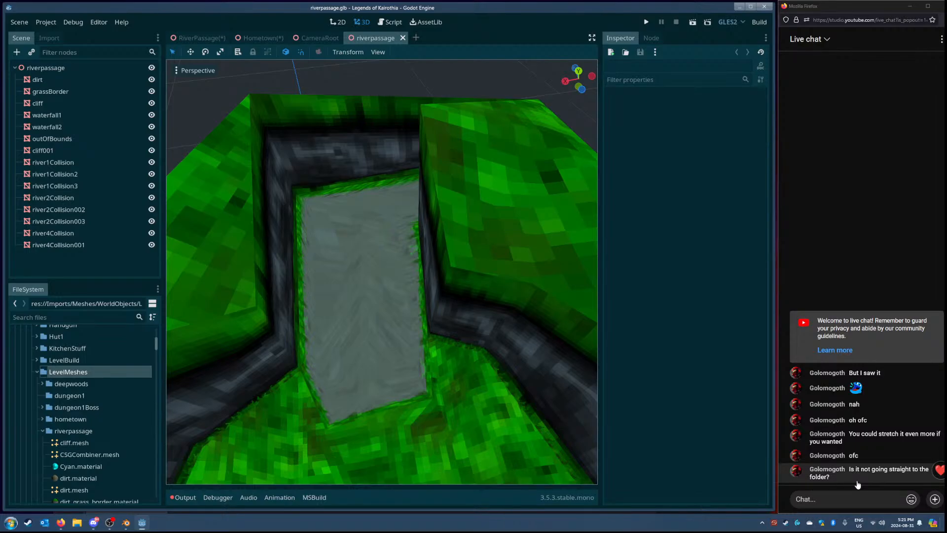
pyautogui.scroll(-10, 82, 420)
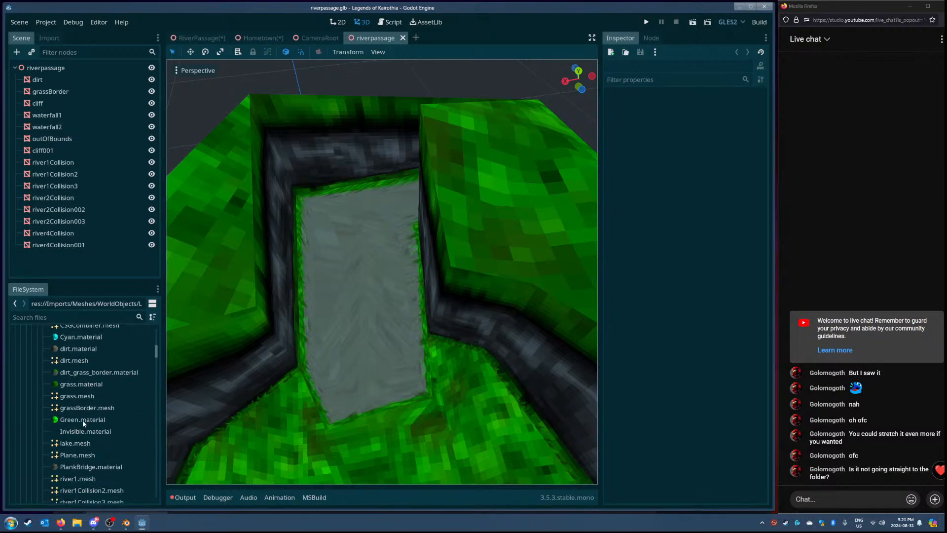
pyautogui.scroll(-3, 82, 421)
pyautogui.click(86, 404)
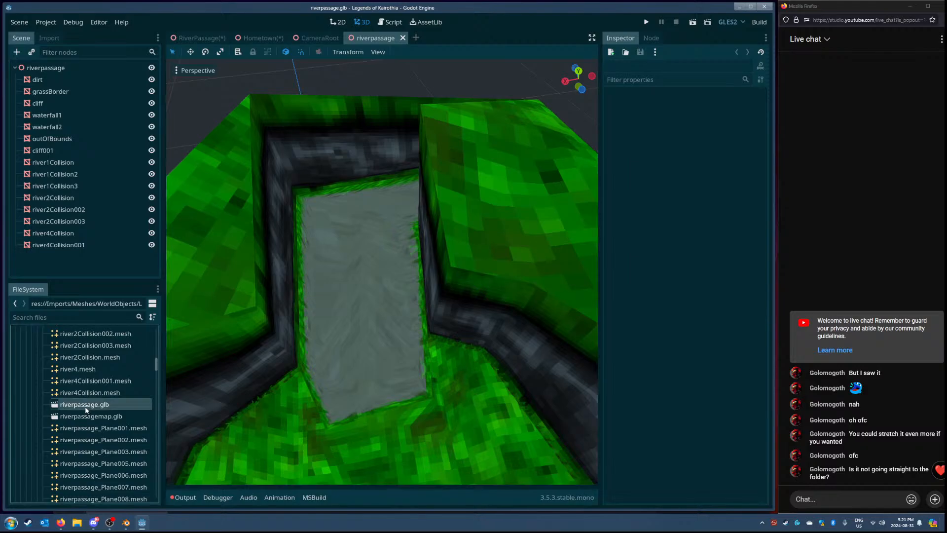
# Step: Close the riverpassage and CameraRoot scenes, and open riverpassage.glb directly for a brief check of its path texture
pyautogui.click(403, 38)
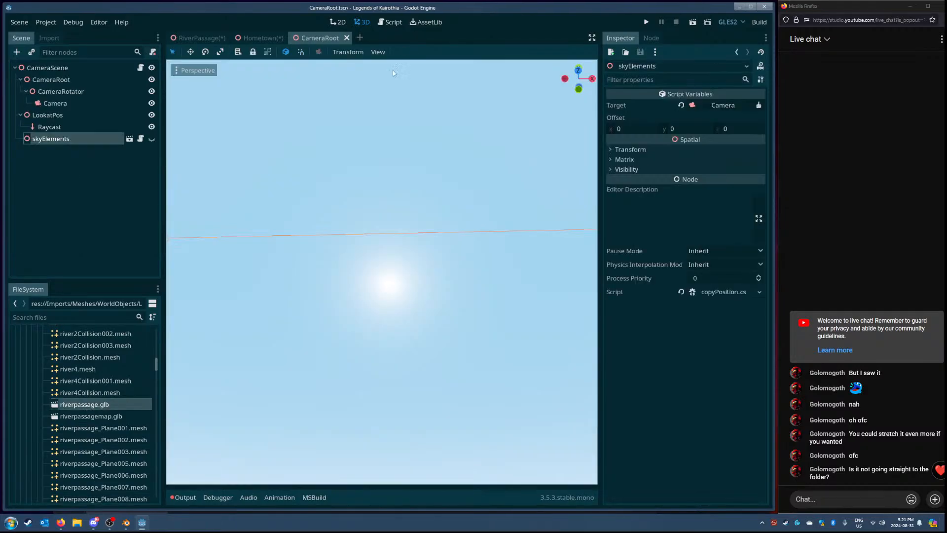
pyautogui.click(347, 37)
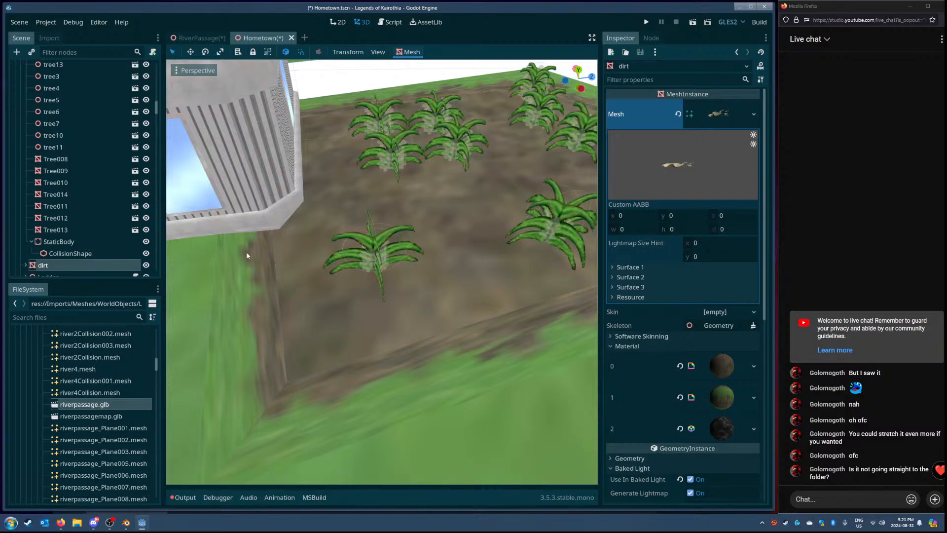
pyautogui.doubleClick(93, 405)
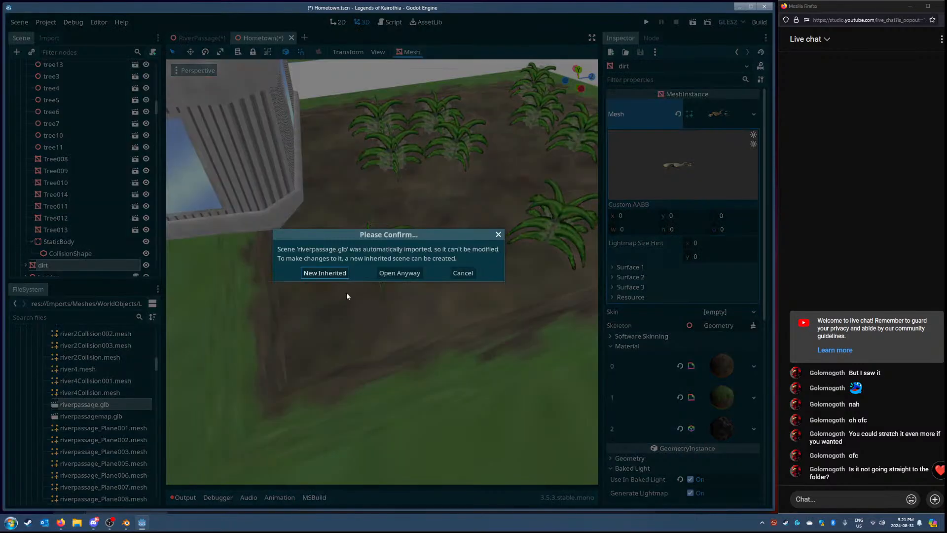
pyautogui.click(397, 272)
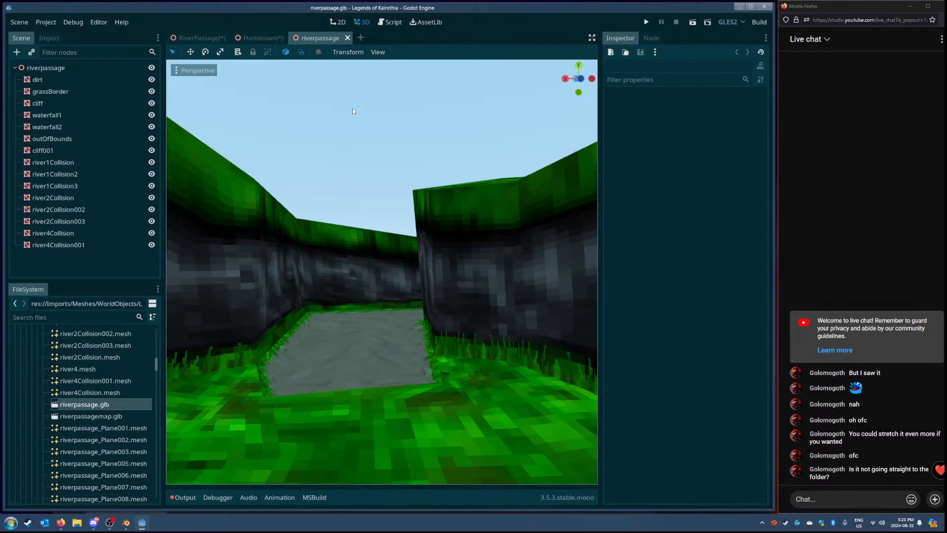
pyautogui.click(348, 38)
# Step: Switch to Blender and leave the glTF export dialog to return to the riverpassage level
pyautogui.click(126, 523)
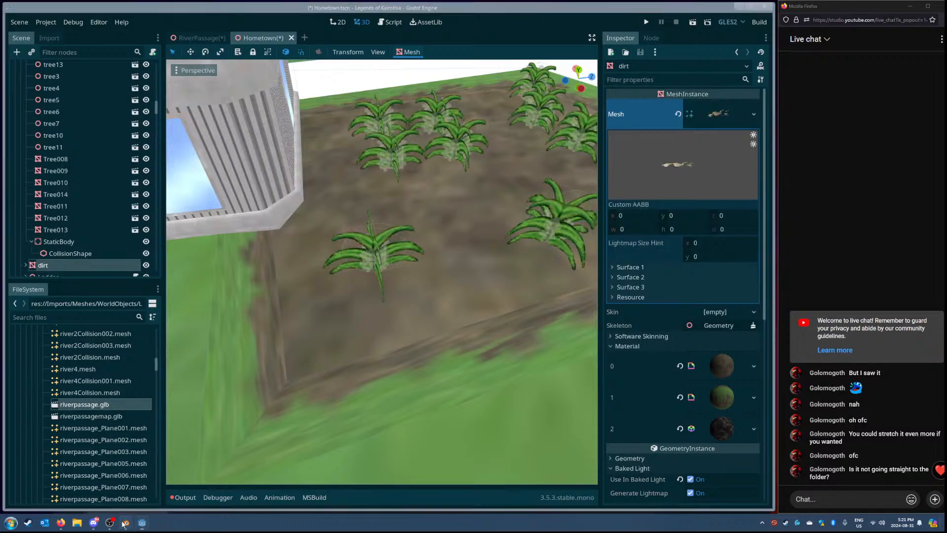
pyautogui.click(159, 482)
pyautogui.click(512, 350)
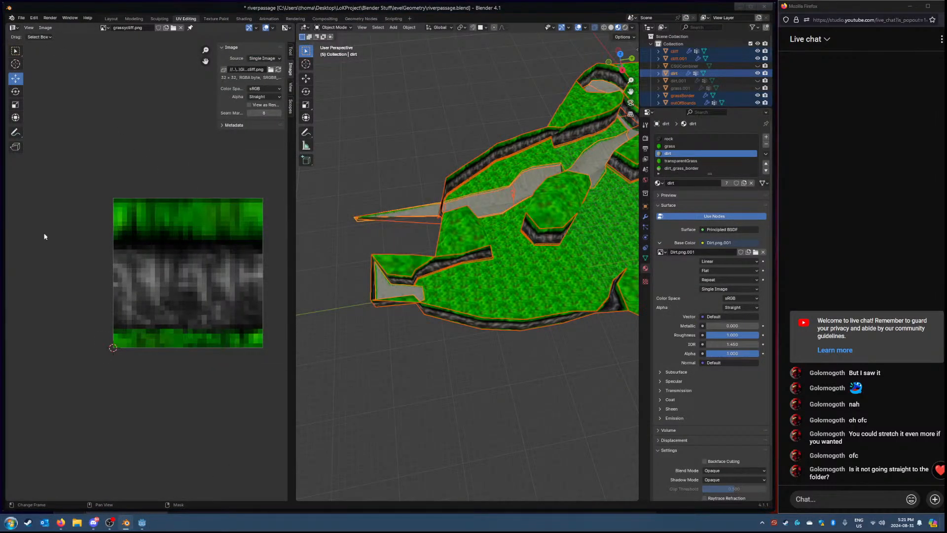
# Step: Switch to Godot, open riverpassage.glb directly, and inspect the dirt surface between the cliffs
pyautogui.moveTo(141, 524)
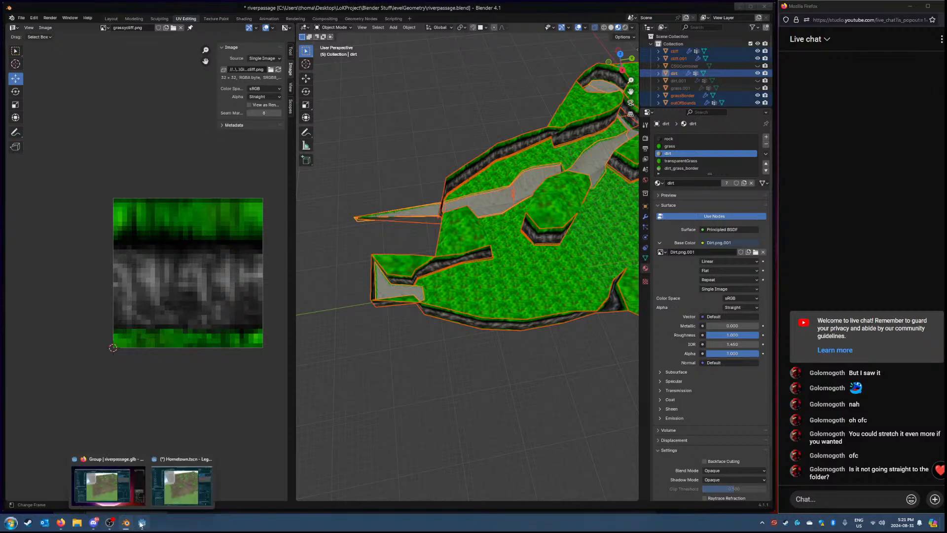
pyautogui.click(123, 504)
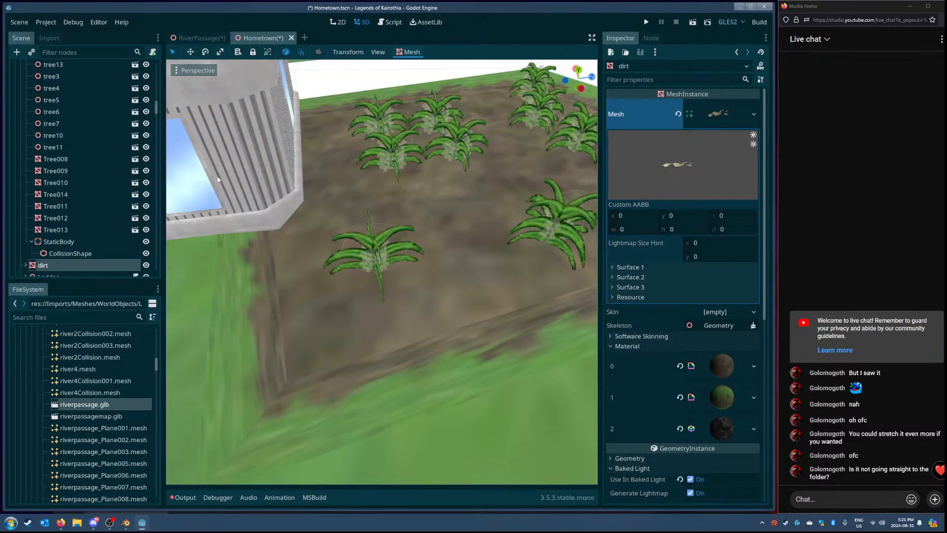
pyautogui.doubleClick(98, 404)
pyautogui.click(402, 271)
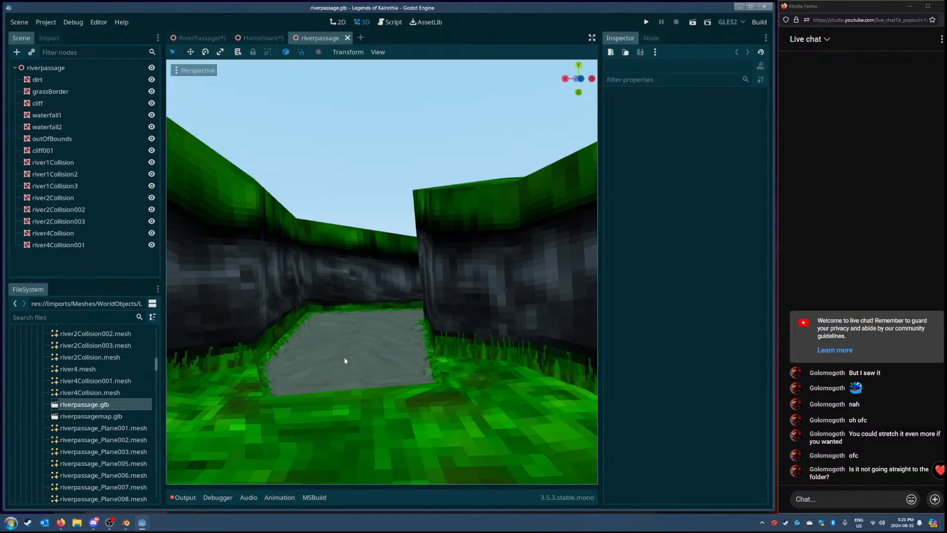
pyautogui.moveTo(368, 362); pyautogui.dragTo(419, 353, button='right')
pyautogui.press('w')
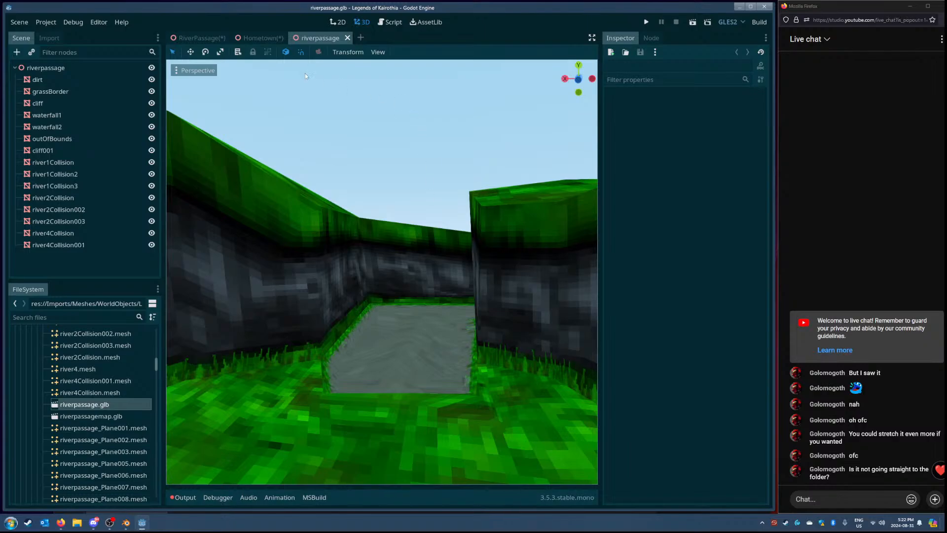
# Step: Compare the Hometown and RiverPassage scenes with the imported riverpassage scene, and select its dirt mesh
pyautogui.click(258, 38)
pyautogui.moveTo(419, 276); pyautogui.dragTo(402, 219, button='right')
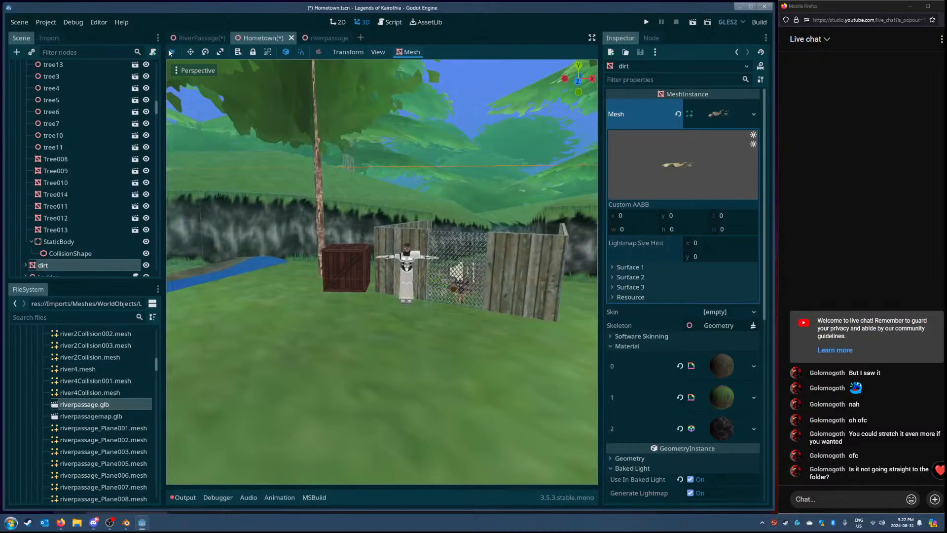
pyautogui.click(199, 38)
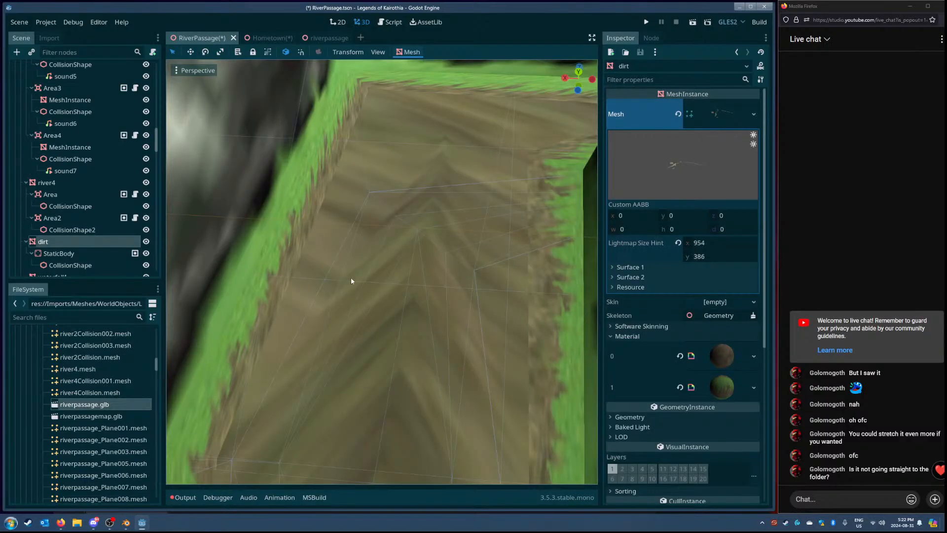
pyautogui.click(323, 38)
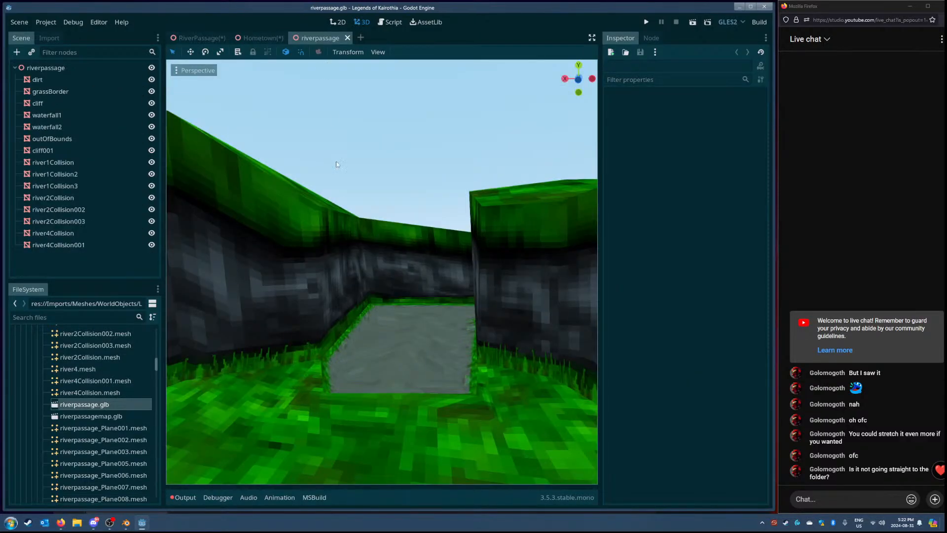
pyautogui.click(384, 352)
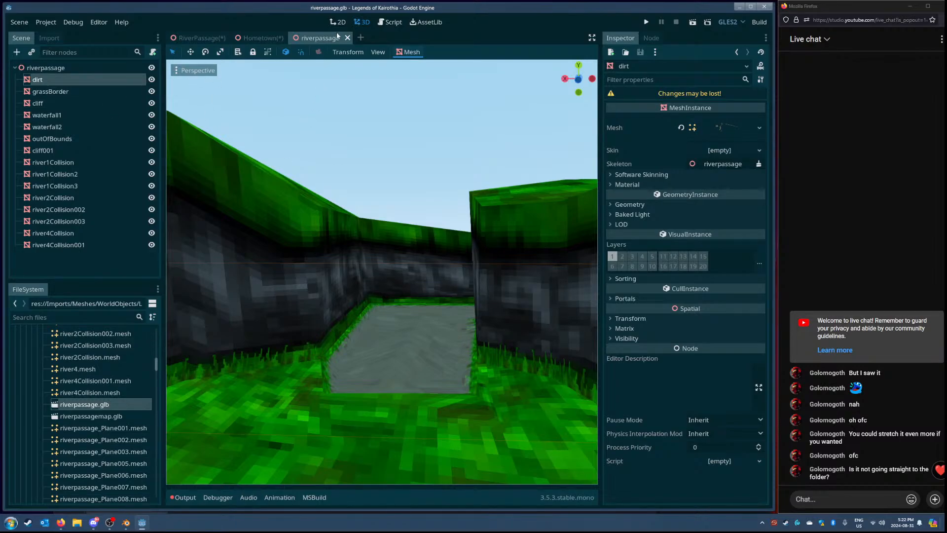
# Step: Reimport riverpassage.glb with its current import settings, close its open scene, and reopen the file directly
pyautogui.rightClick(115, 405)
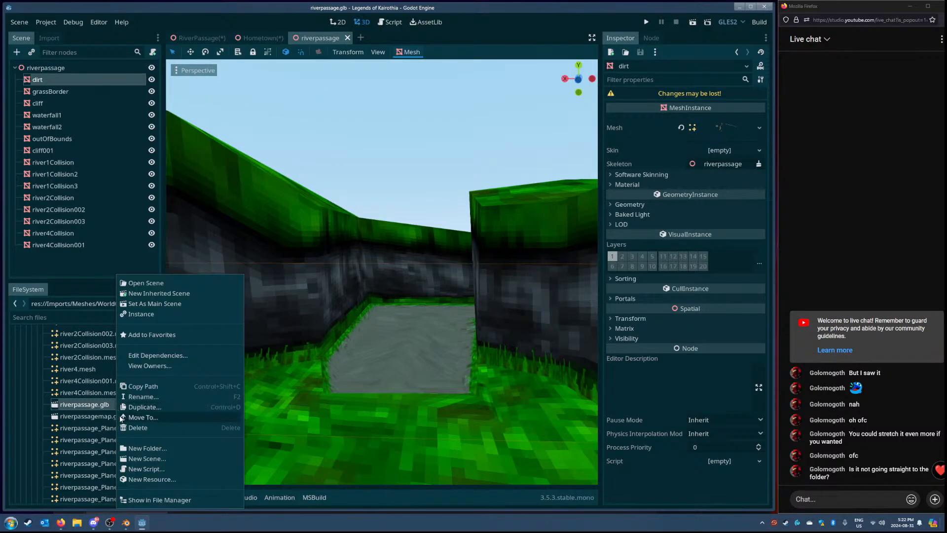
pyautogui.click(54, 40)
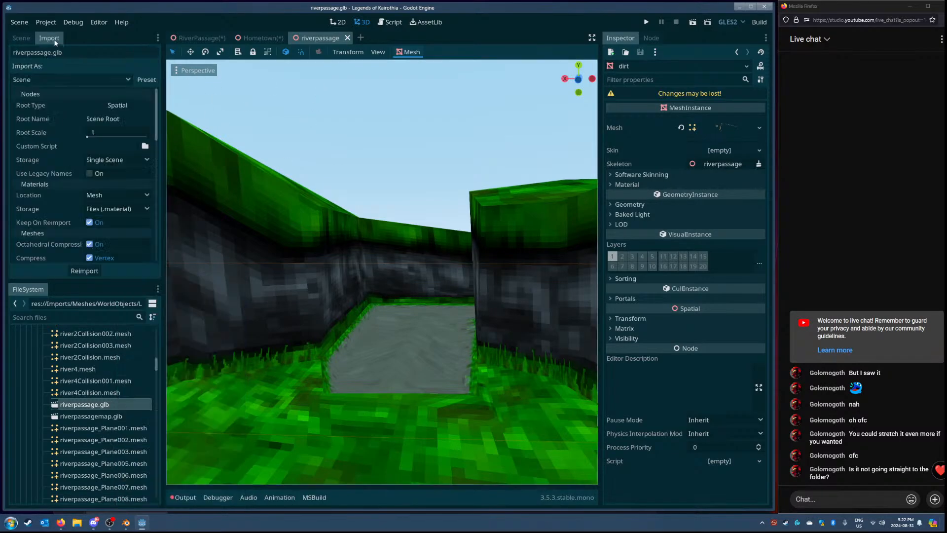
pyautogui.click(85, 271)
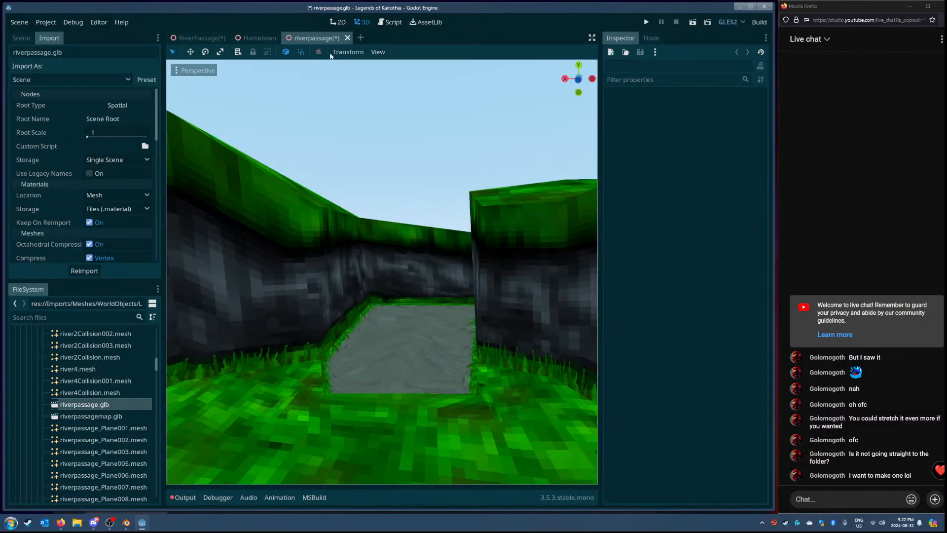
pyautogui.click(347, 37)
pyautogui.click(481, 268)
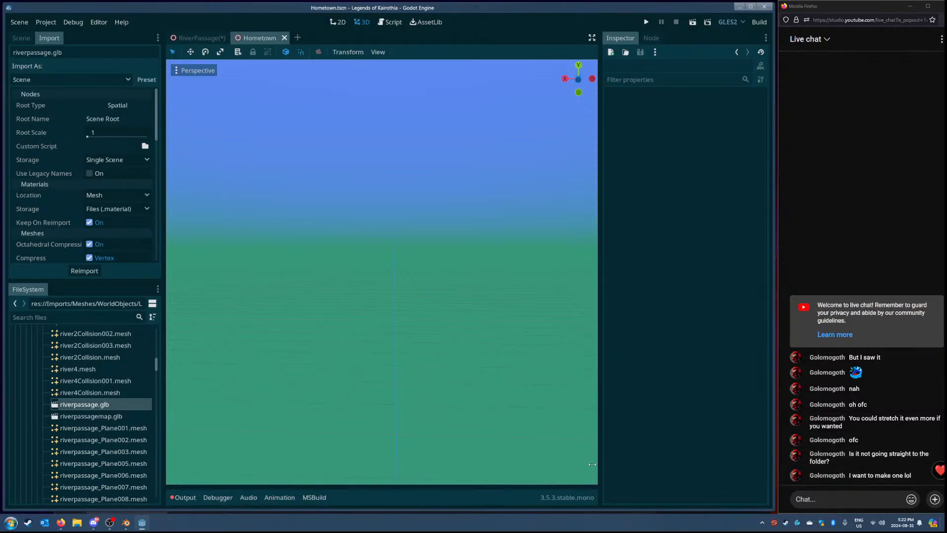
pyautogui.doubleClick(113, 404)
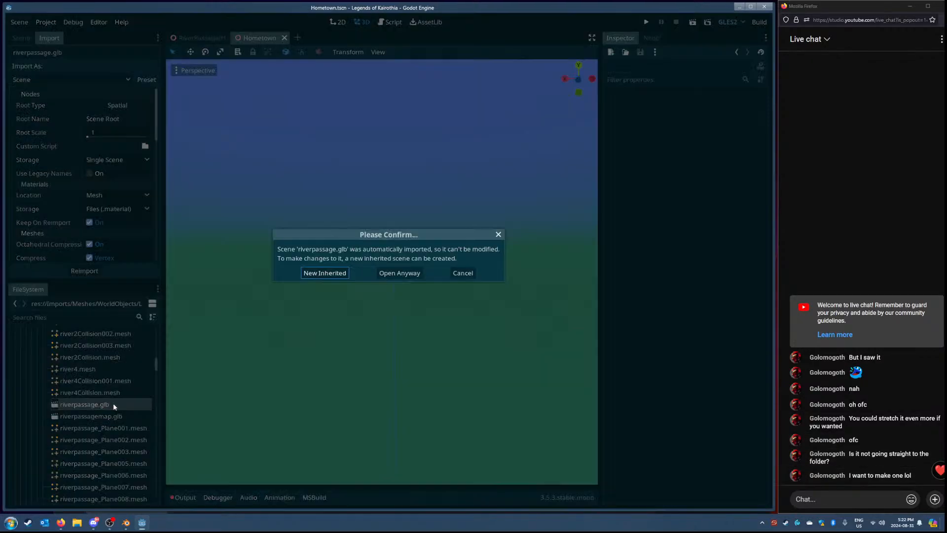
pyautogui.click(408, 273)
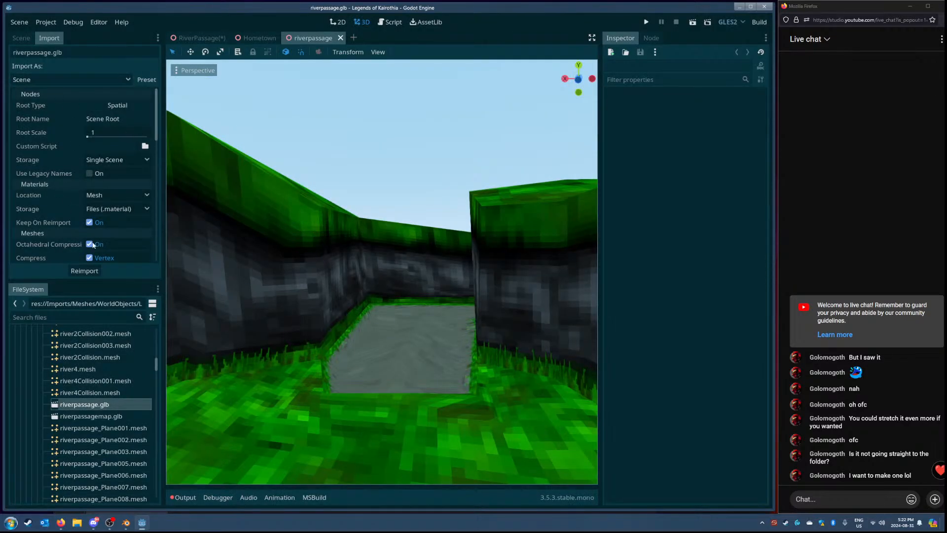
# Step: Look through the material, mesh and compression import settings of riverpassage.glb
pyautogui.scroll(-5, 67, 183)
pyautogui.scroll(4, 64, 192)
pyautogui.scroll(-5, 63, 203)
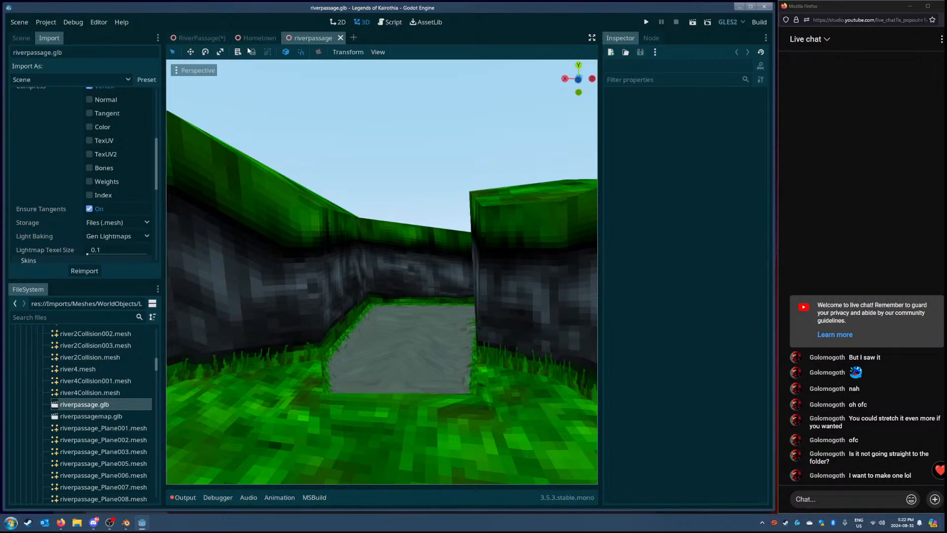
# Step: Return to the RiverPassage scene, inspect the forest ground and dirt path end, and select the dirt's collision shape
pyautogui.click(197, 38)
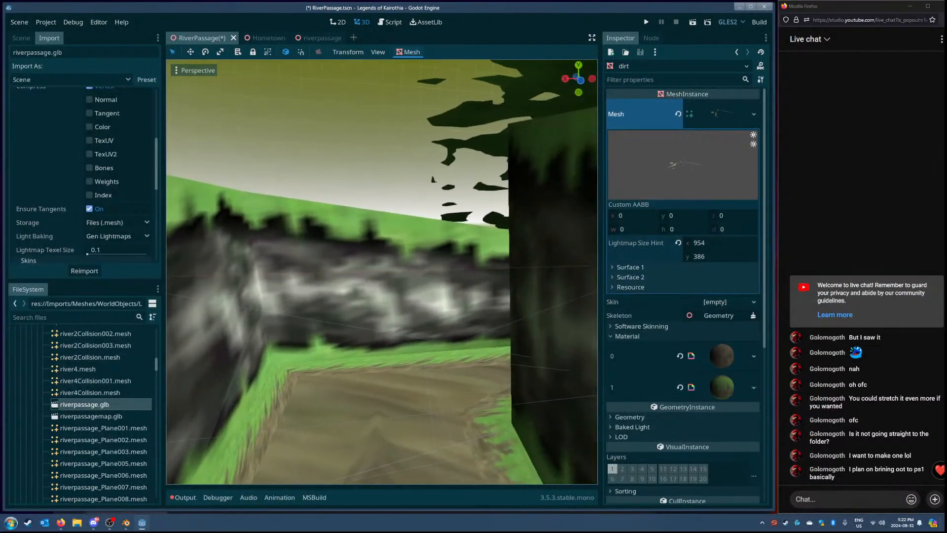
pyautogui.moveTo(316, 420); pyautogui.dragTo(573, 425, button='right')
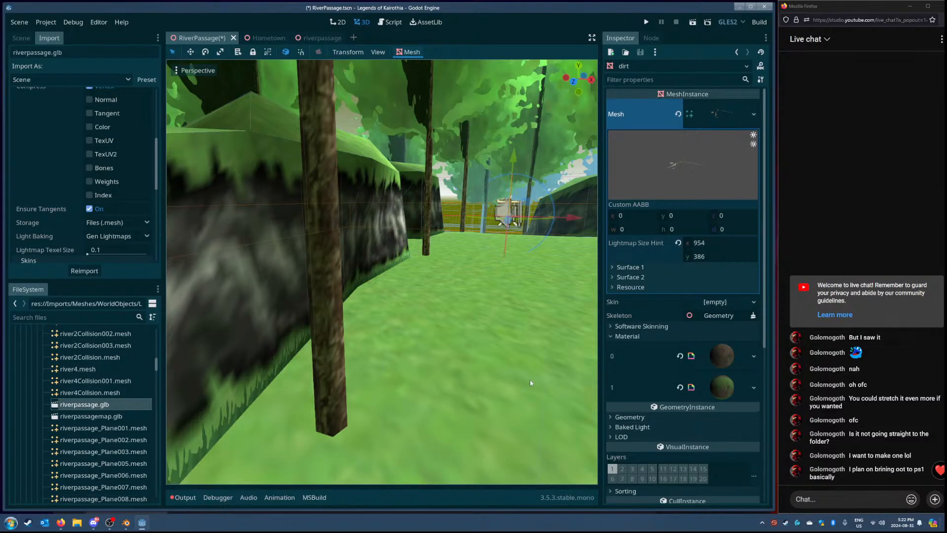
pyautogui.moveTo(468, 350); pyautogui.dragTo(512, 344, button='right')
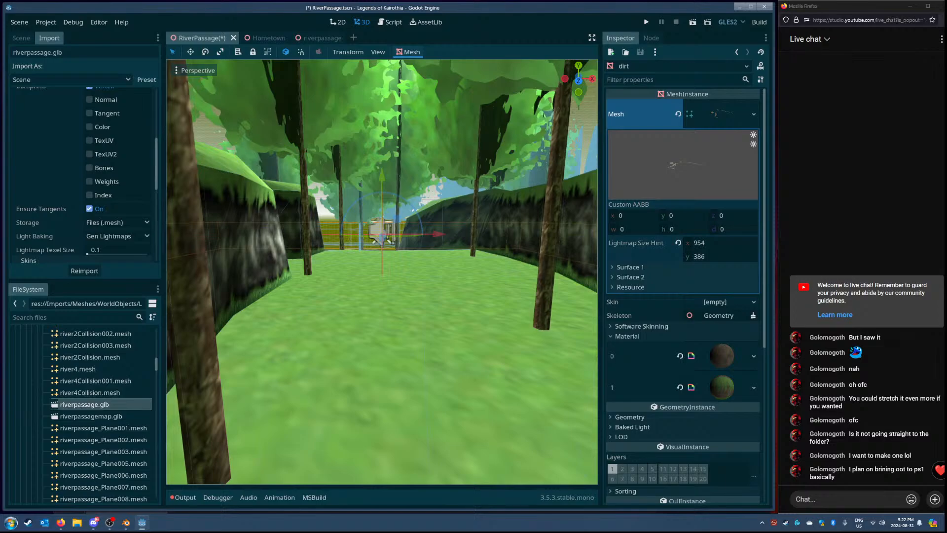
pyautogui.moveTo(468, 350); pyautogui.dragTo(582, 409, button='right')
pyautogui.moveTo(407, 310); pyautogui.dragTo(408, 310, button='right')
pyautogui.click(398, 343)
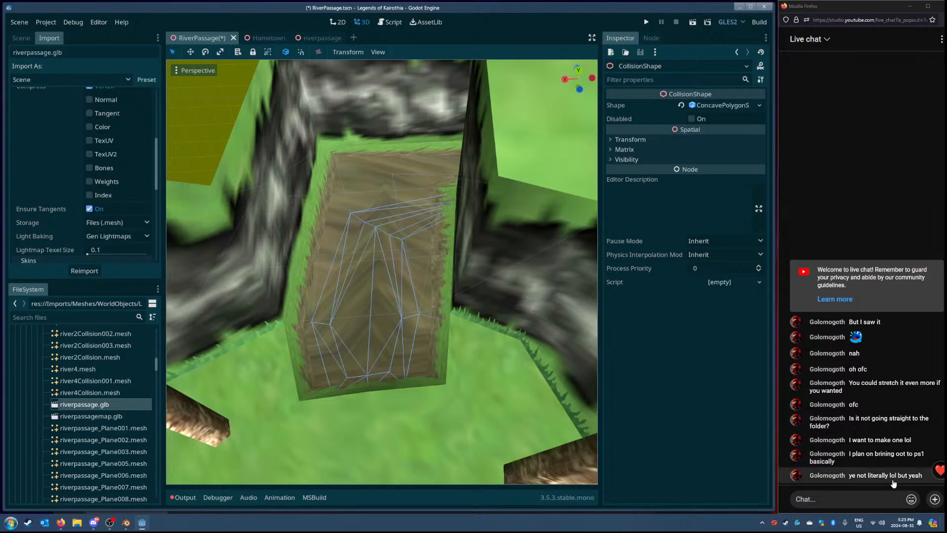
# Step: Delete the dirt mesh's StaticBody with its children and create a new trimesh static body for the dirt
pyautogui.click(21, 38)
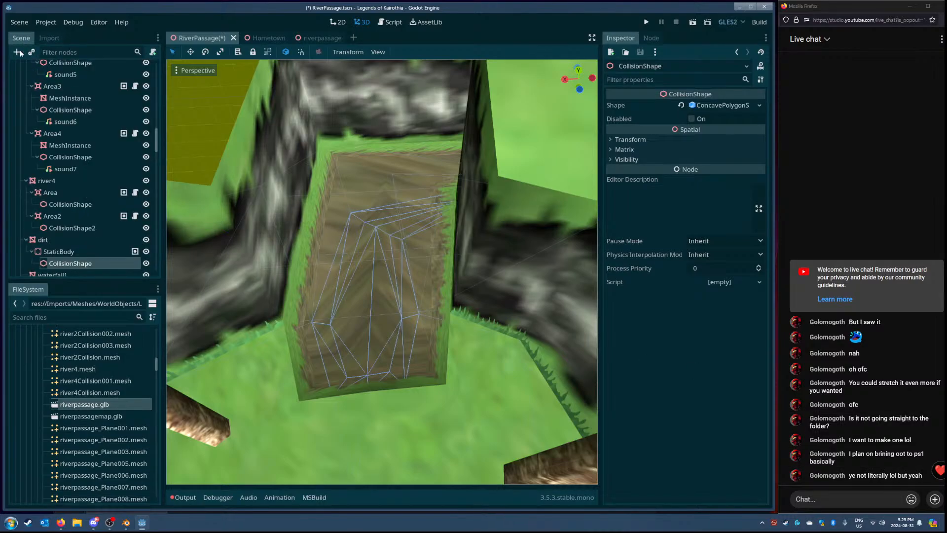
pyautogui.click(57, 252)
pyautogui.press('Delete')
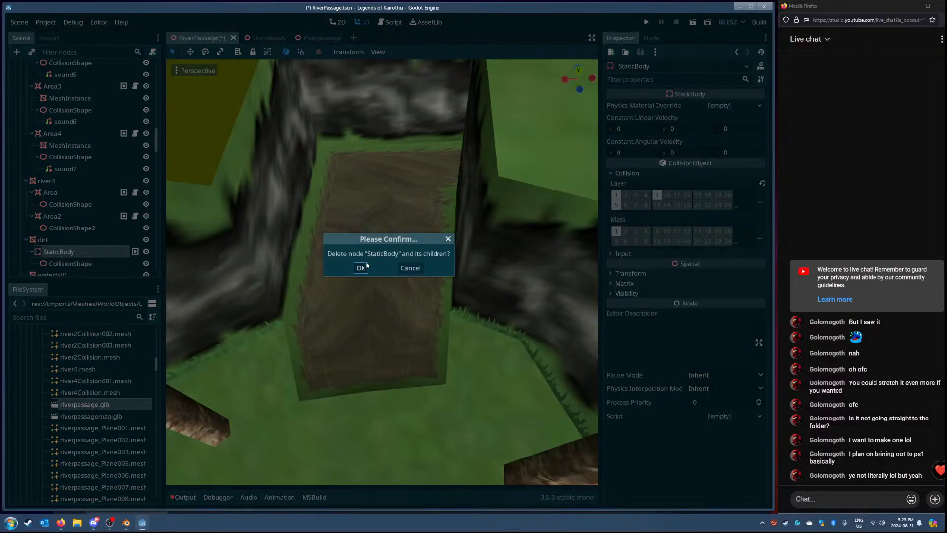
pyautogui.click(364, 267)
pyautogui.click(89, 240)
pyautogui.click(409, 52)
pyautogui.click(425, 67)
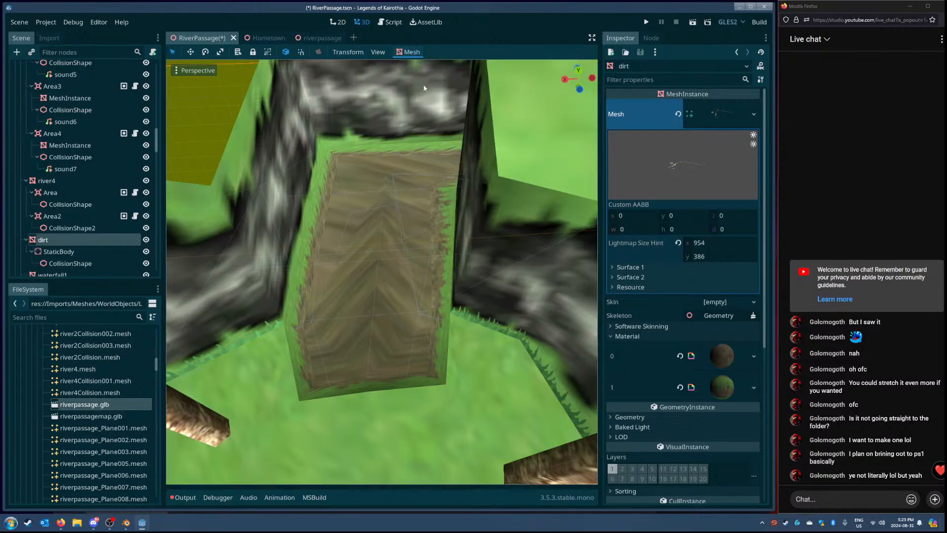
# Step: Delete the cliff mesh's StaticBody with its collision shape and create a new trimesh static body for the cliff
pyautogui.moveTo(355, 297); pyautogui.dragTo(384, 296, button='right')
pyautogui.click(366, 251)
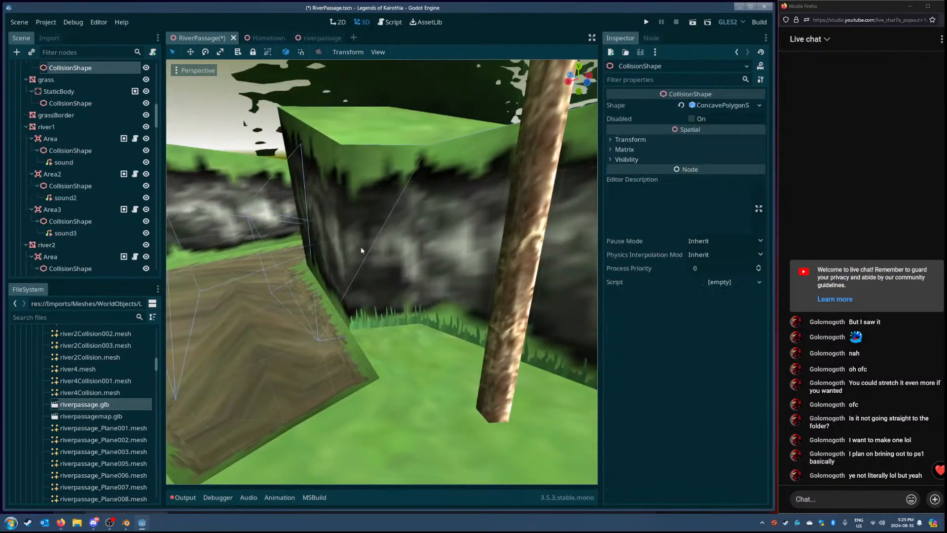
pyautogui.scroll(3, 103, 151)
pyautogui.click(79, 135)
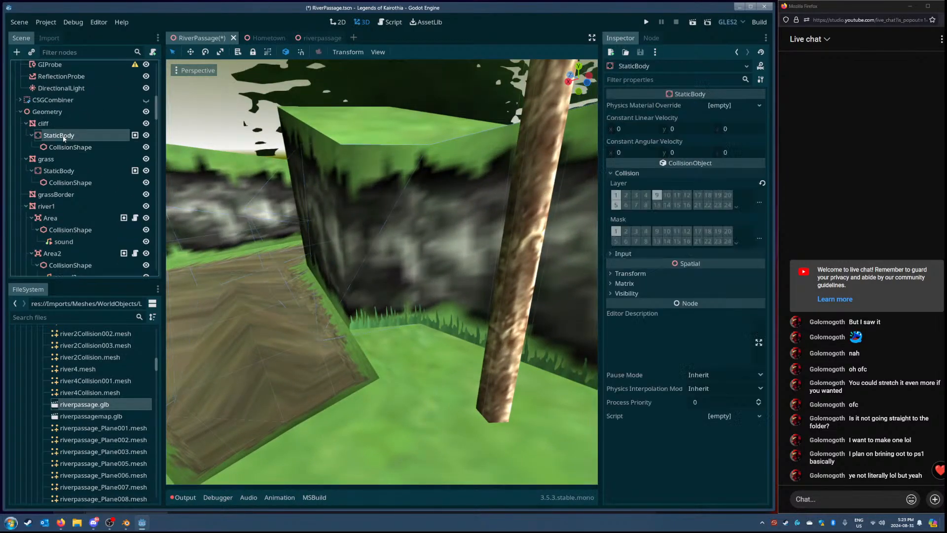
pyautogui.press('Delete')
pyautogui.click(359, 268)
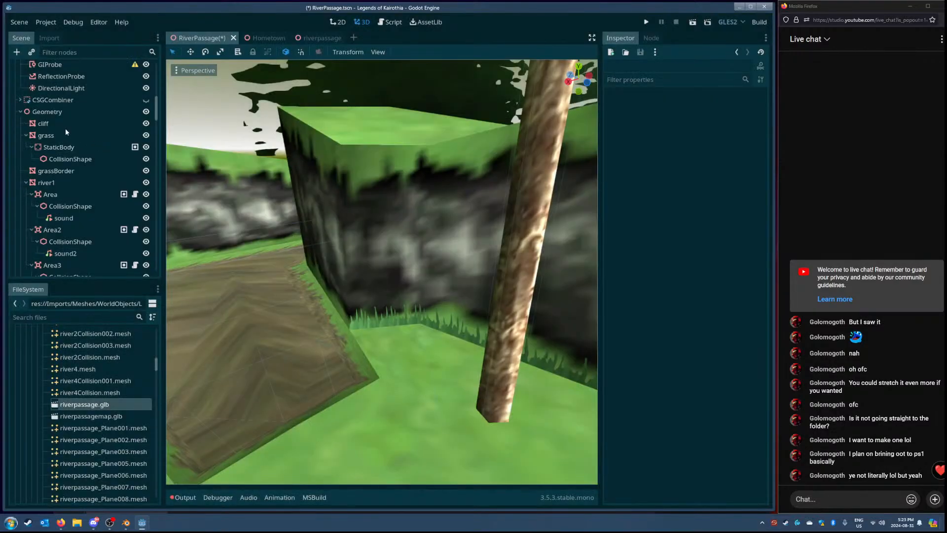
pyautogui.click(49, 136)
pyautogui.click(43, 123)
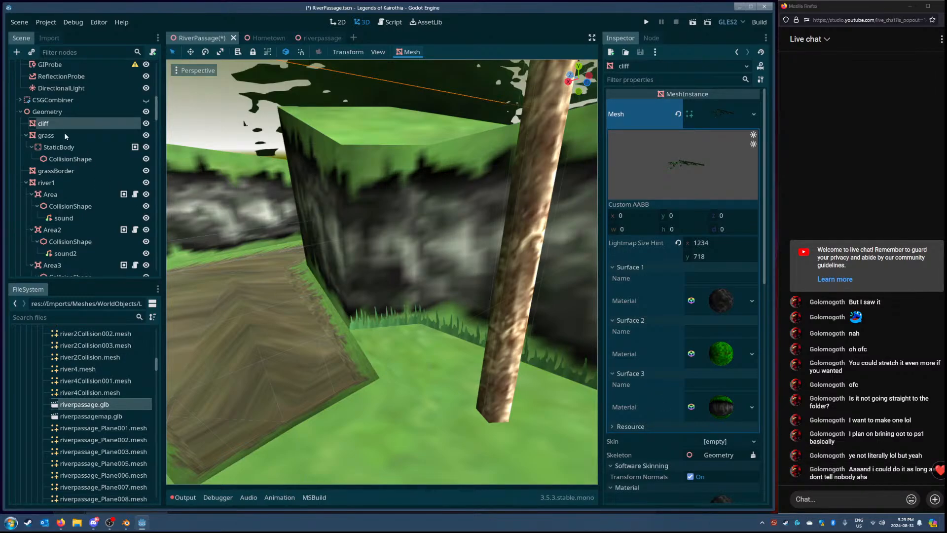
pyautogui.click(411, 52)
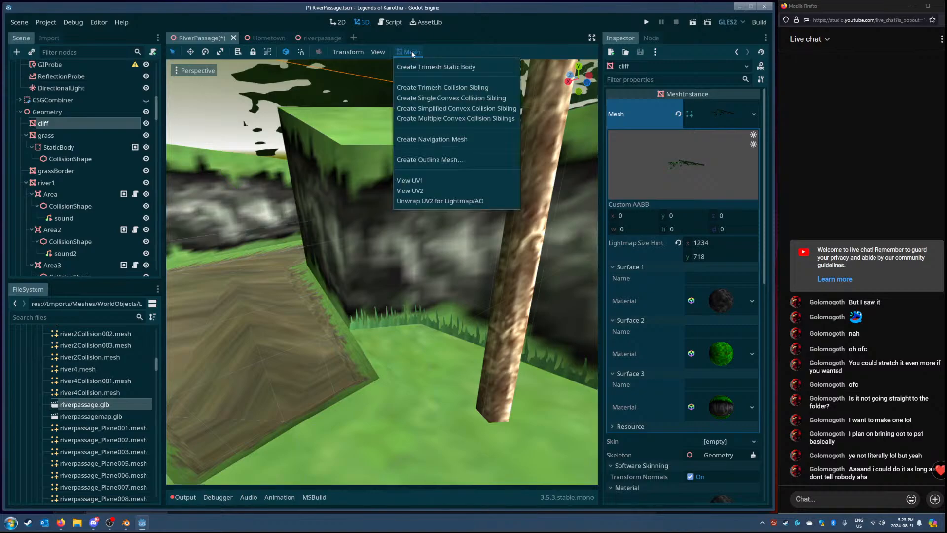
pyautogui.click(417, 64)
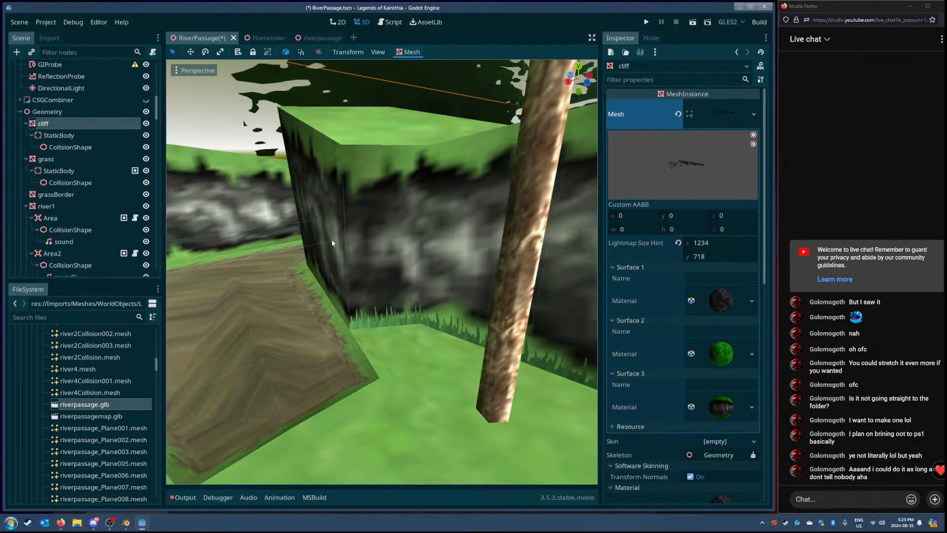
pyautogui.moveTo(336, 239); pyautogui.dragTo(863, 226, button='right')
pyautogui.press('w')
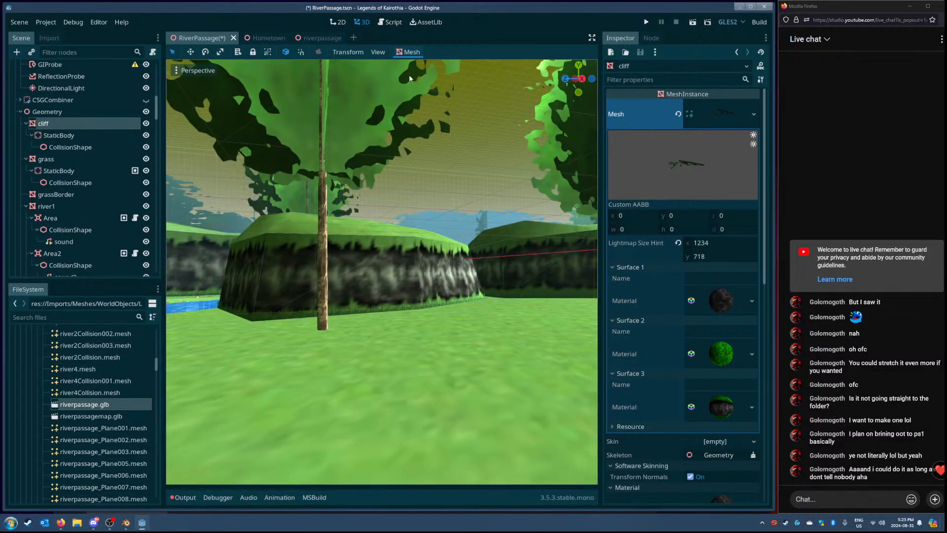
# Step: Inspect the cliff's static body and collision shape, and look over the cliffs from the forest ground
pyautogui.click(410, 52)
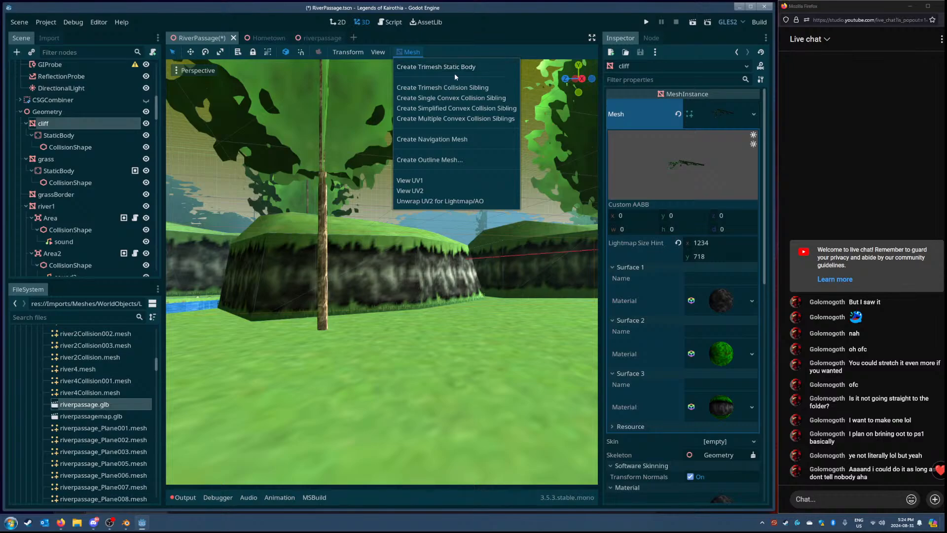
pyautogui.click(52, 135)
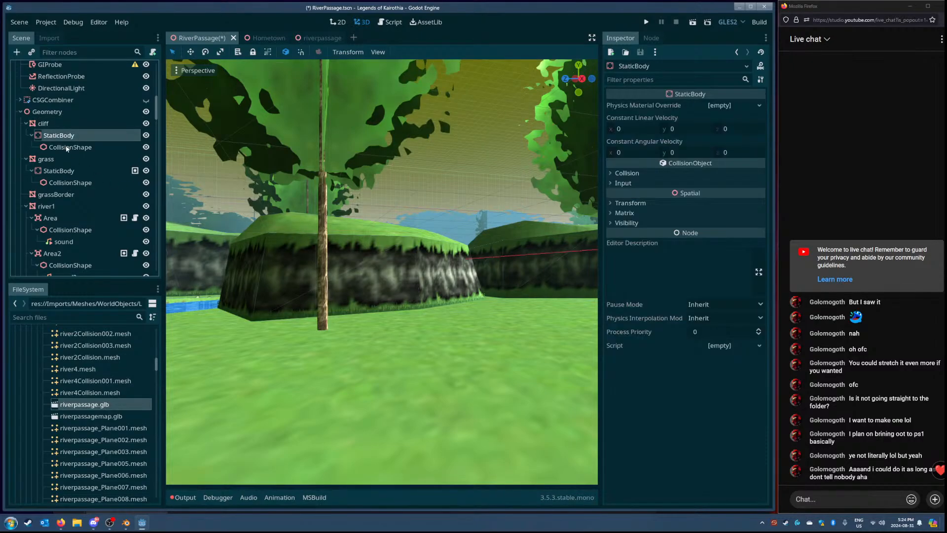
pyautogui.click(69, 148)
pyautogui.click(61, 138)
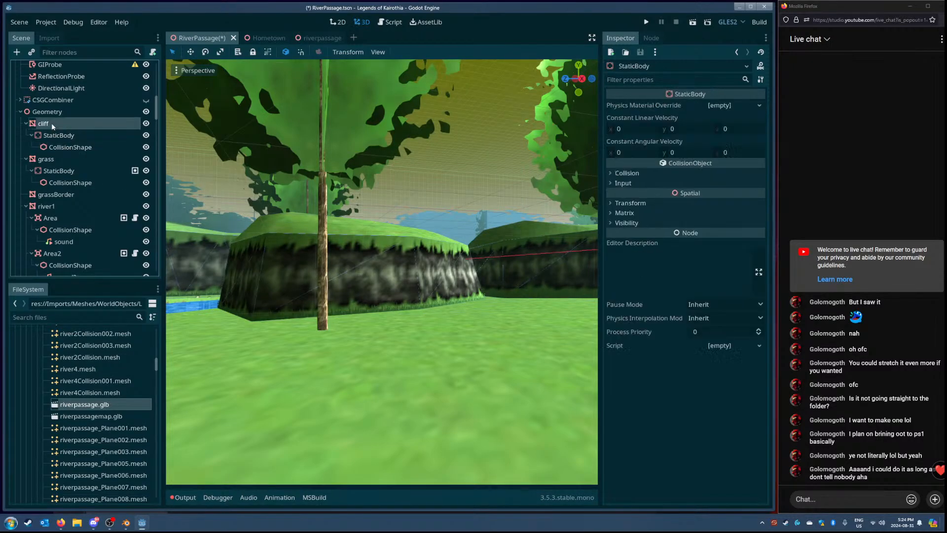
pyautogui.press('w')
pyautogui.moveTo(427, 256); pyautogui.dragTo(461, 260, button='right')
pyautogui.press('d')
pyautogui.press('w')
pyautogui.press('a')
pyautogui.press('w')
pyautogui.press('w')
pyautogui.click(378, 52)
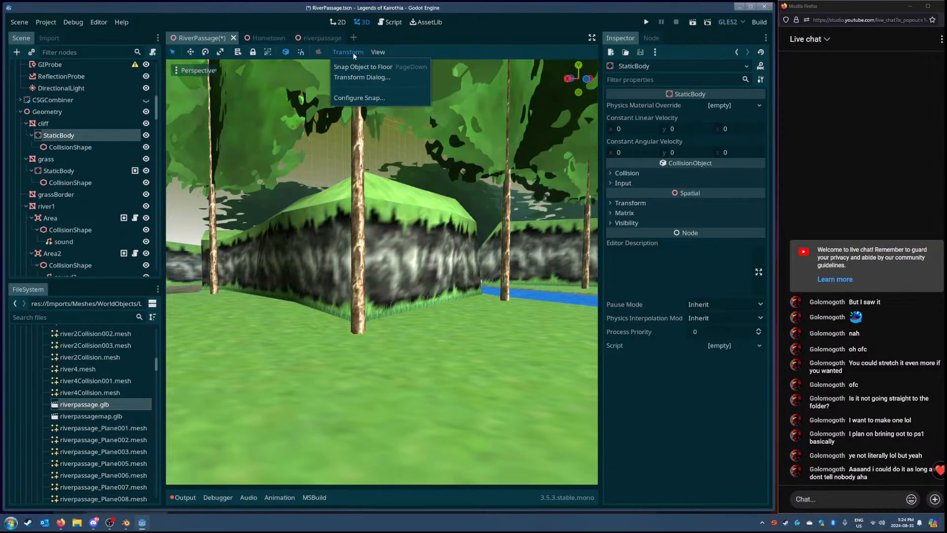
# Step: Review the mesh operations available for the cliff mesh and examine the cliff beside the river
pyautogui.click(67, 140)
pyautogui.press('Up')
pyautogui.press('Down')
pyautogui.press('Up')
pyautogui.click(409, 52)
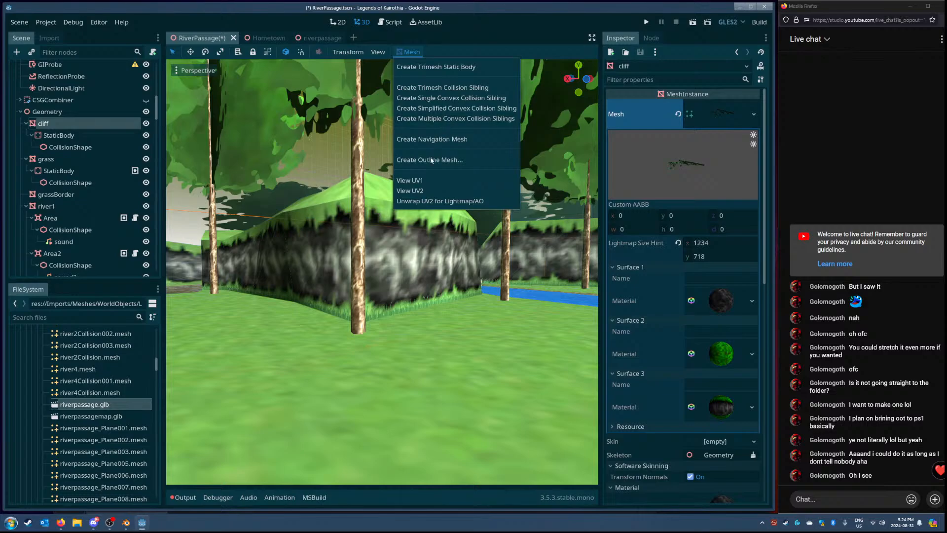
pyautogui.click(345, 267)
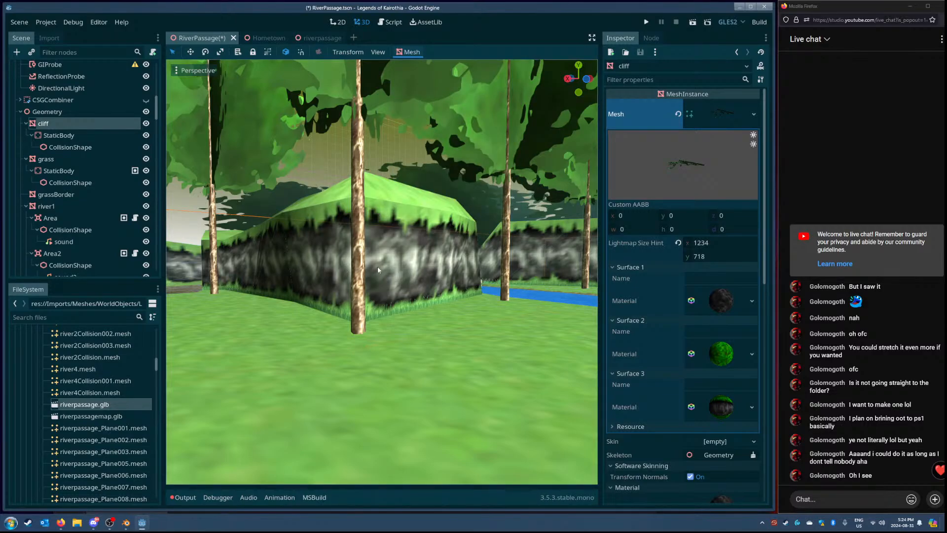
pyautogui.press('w')
pyautogui.moveTo(393, 273); pyautogui.dragTo(363, 260, button='right')
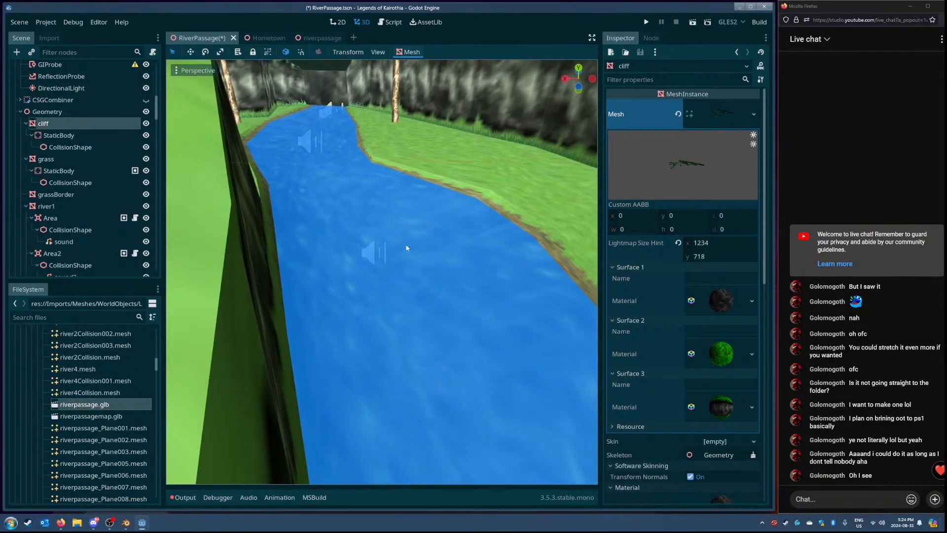
# Step: Review the mesh operations available for the river1 mesh and look around the river and forest
pyautogui.click(531, 163)
pyautogui.click(408, 52)
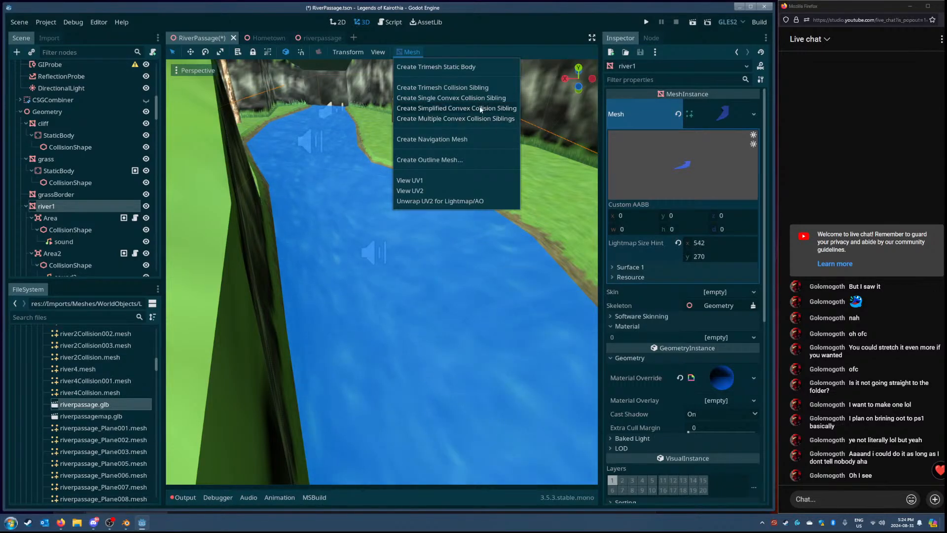
pyautogui.click(435, 256)
pyautogui.moveTo(435, 256); pyautogui.dragTo(316, 215, button='right')
pyautogui.press('w')
pyautogui.press('w')
pyautogui.press('w')
pyautogui.press('w')
pyautogui.moveTo(382, 272); pyautogui.dragTo(459, 272, button='right')
pyautogui.moveTo(382, 272); pyautogui.dragTo(553, 272, button='right')
pyautogui.click(408, 52)
pyautogui.click(412, 54)
pyautogui.click(418, 54)
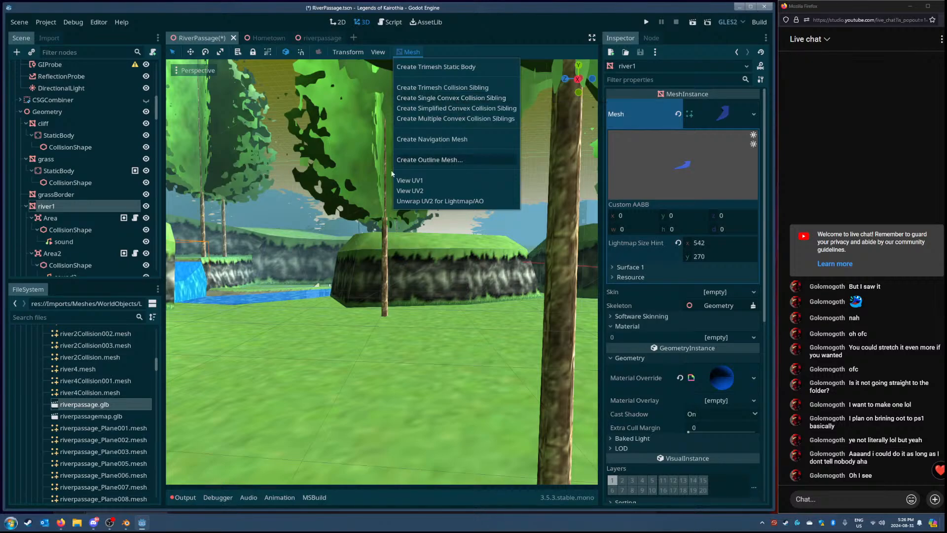
pyautogui.click(367, 197)
pyautogui.moveTo(365, 204); pyautogui.dragTo(99, 212, button='right')
# Step: Save the RiverPassage scene and delete the GIProbe node from the Lighting group
pyautogui.hotkey('ctrl', 's')
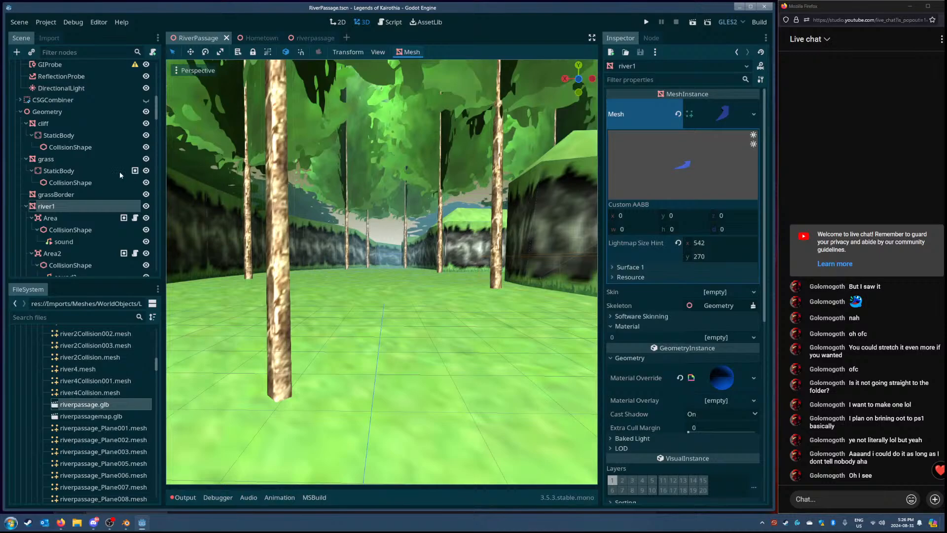
pyautogui.scroll(3, 120, 170)
pyautogui.click(91, 171)
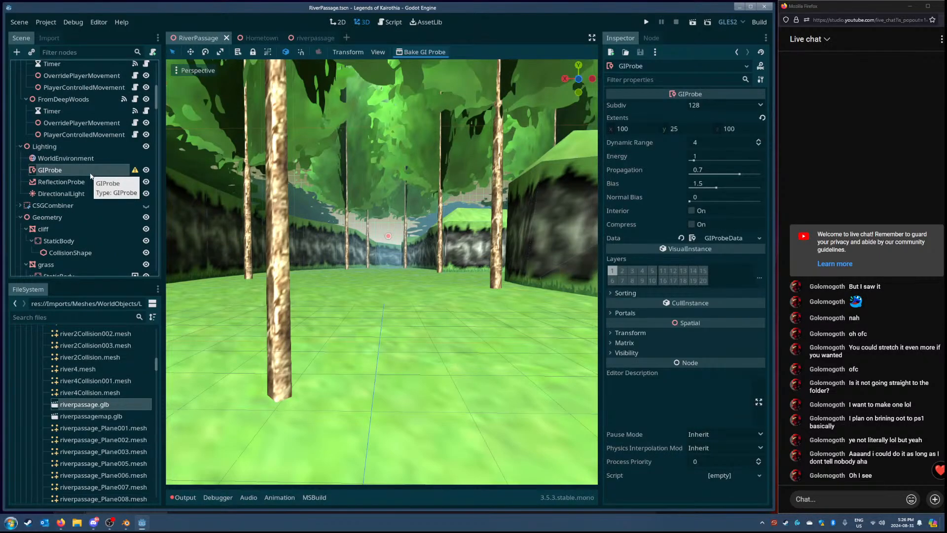
pyautogui.press('Delete')
pyautogui.click(363, 267)
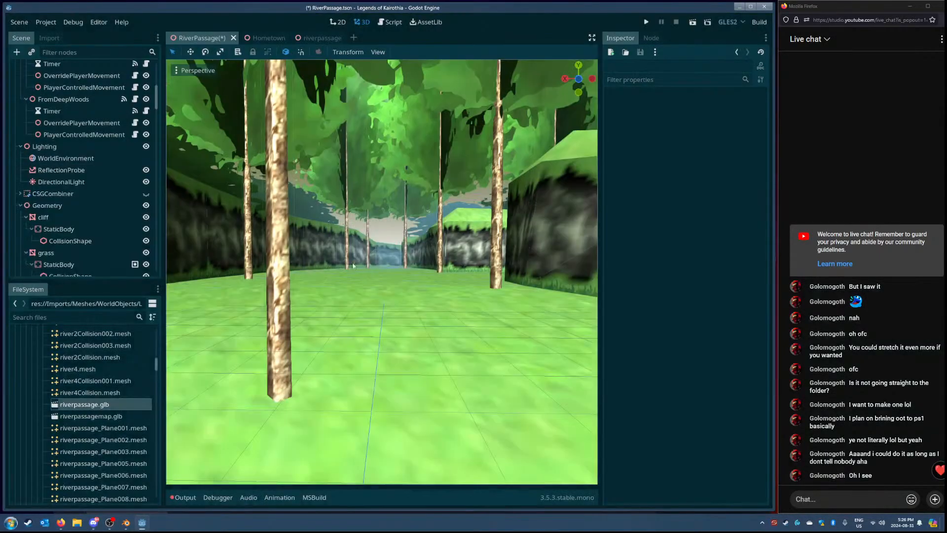
# Step: Review the WorldEnvironment and ReflectionProbe settings and the GLES2 and GLES3 renderer choices
pyautogui.click(99, 158)
pyautogui.moveTo(328, 253); pyautogui.dragTo(363, 265, button='right')
pyautogui.press('w')
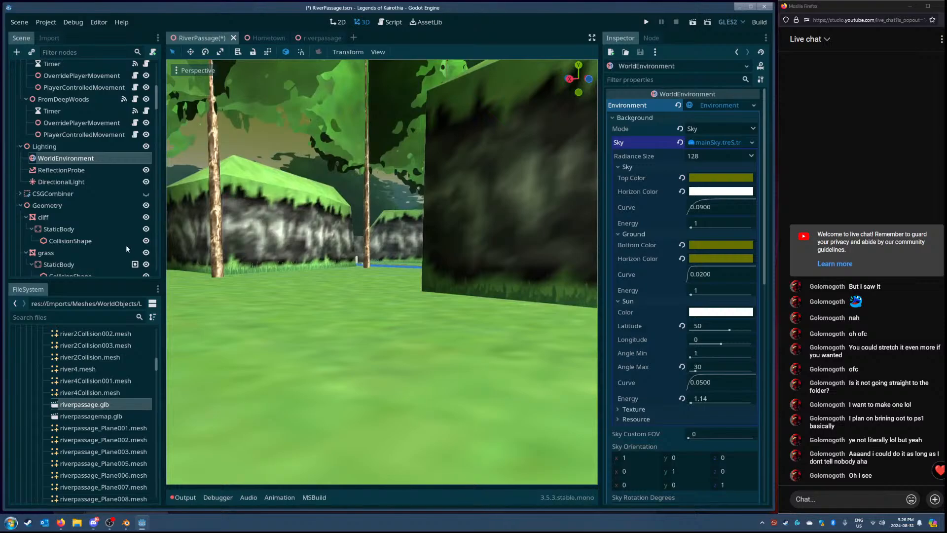
pyautogui.click(79, 170)
pyautogui.click(78, 158)
pyautogui.click(742, 23)
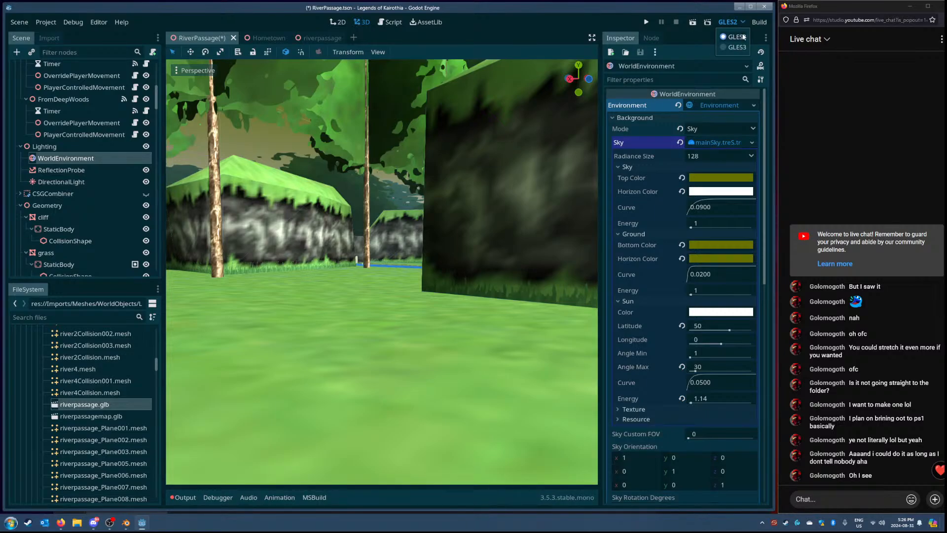
pyautogui.click(743, 23)
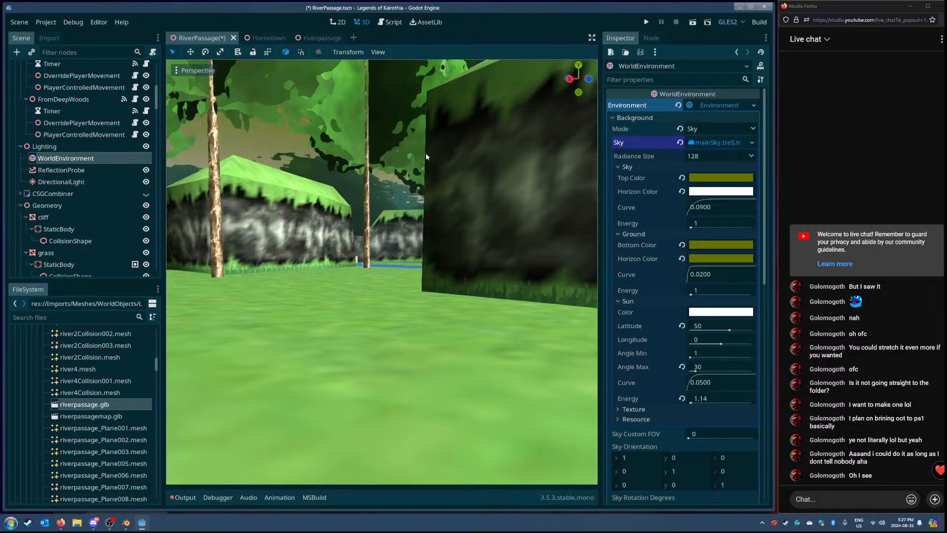
# Step: Examine the level's lighting along the cliff passage and recheck the WorldEnvironment and ReflectionProbe nodes
pyautogui.moveTo(429, 159); pyautogui.dragTo(324, 156, button='right')
pyautogui.moveTo(497, 142); pyautogui.dragTo(510, 138, button='right')
pyautogui.press('w')
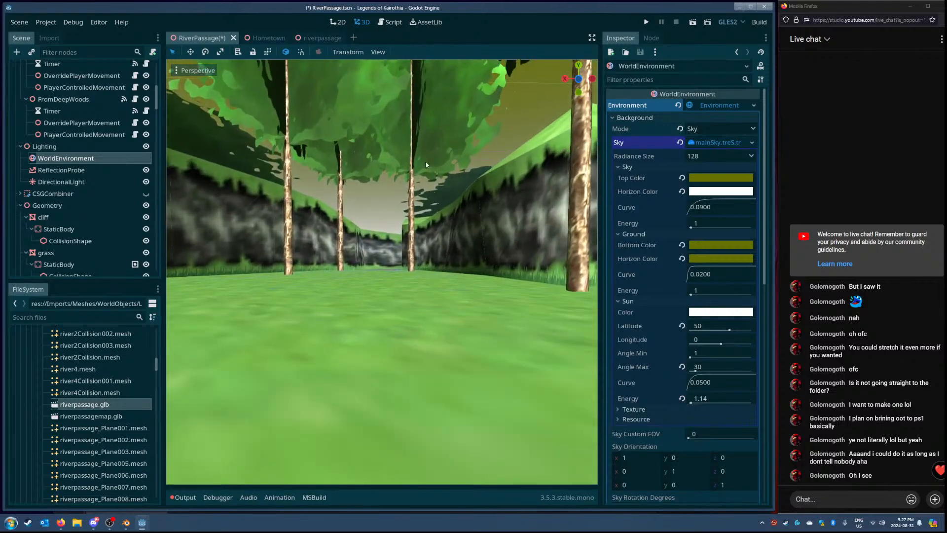
pyautogui.moveTo(421, 242); pyautogui.dragTo(569, 231, button='right')
pyautogui.press('w')
pyautogui.press('w')
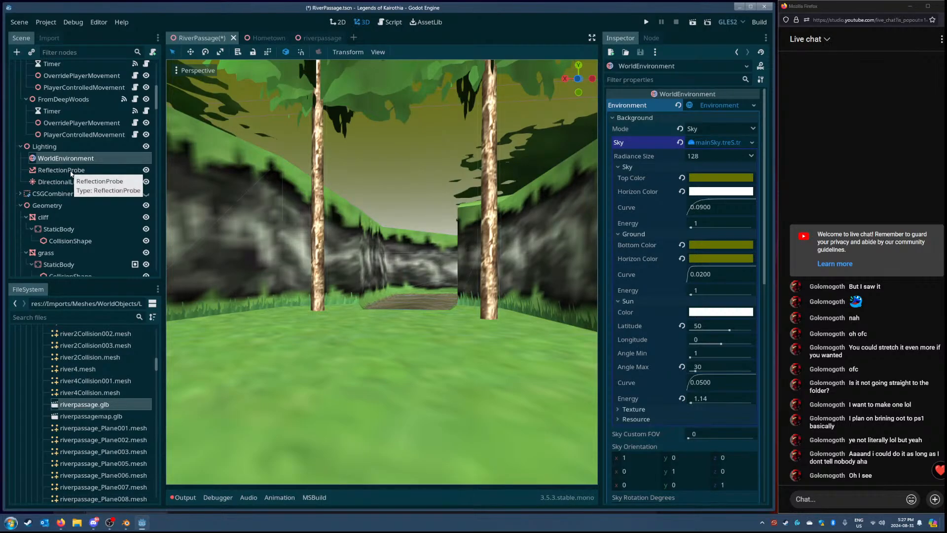
pyautogui.click(70, 171)
pyautogui.click(67, 160)
pyautogui.click(71, 172)
# Step: Add a GIProbe node as a child of the Lighting node
pyautogui.click(64, 150)
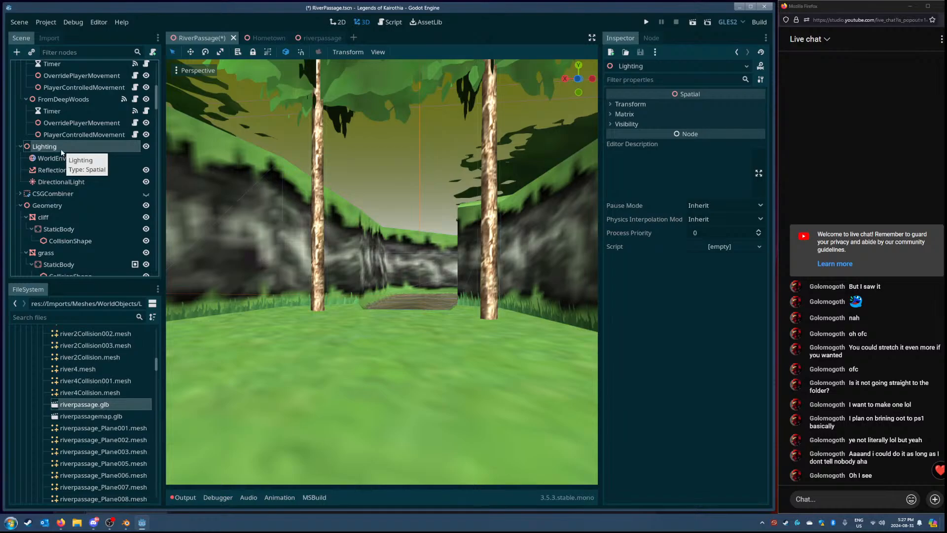
pyautogui.rightClick(58, 147)
pyautogui.click(75, 157)
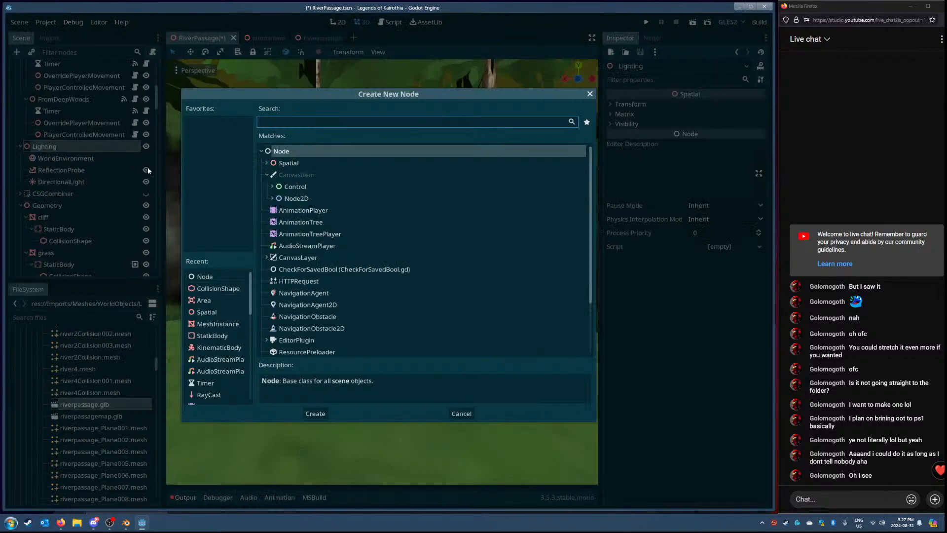
pyautogui.write('glea')
pyautogui.press('BackSpace')
pyautogui.press('BackSpace')
pyautogui.press('BackSpace')
pyautogui.press('BackSpace')
pyautogui.write('gl')
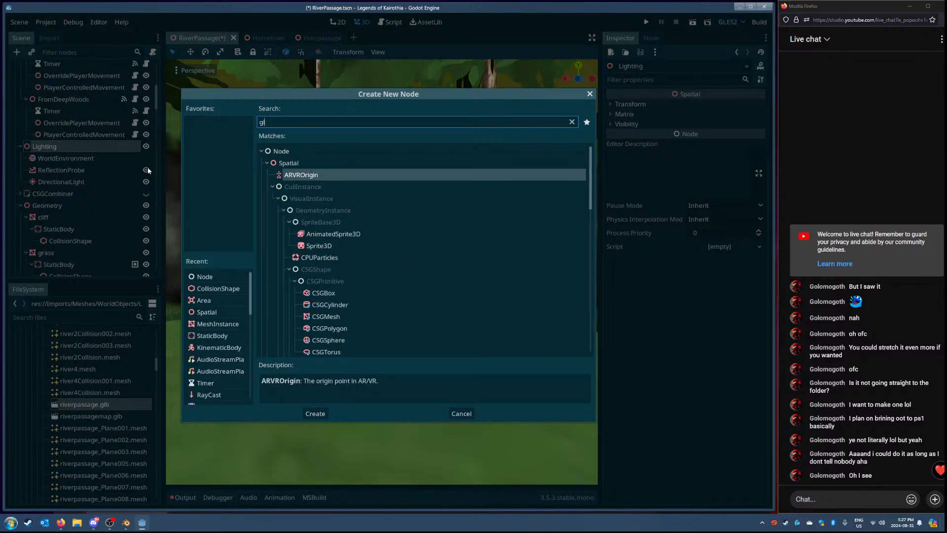
pyautogui.scroll(-10, 345, 267)
pyautogui.scroll(-2, 326, 279)
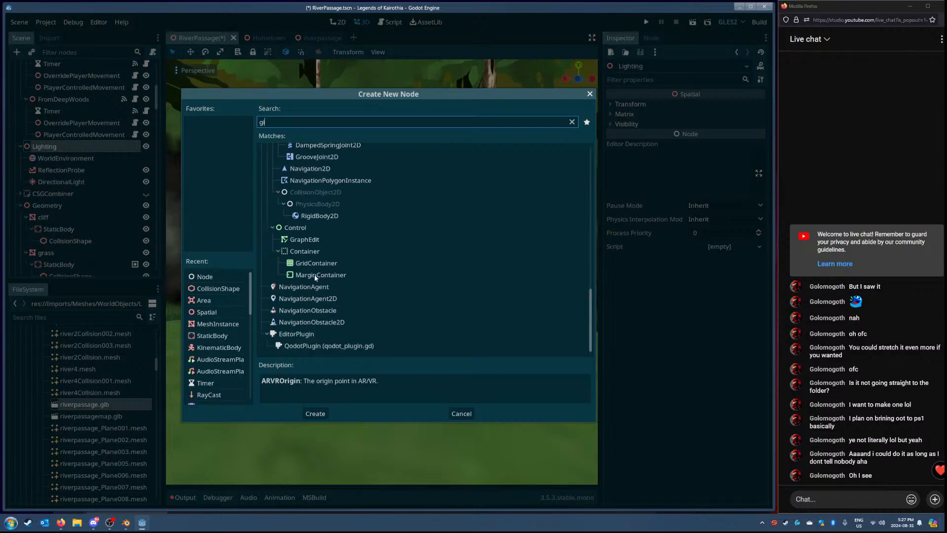
pyautogui.scroll(8, 323, 298)
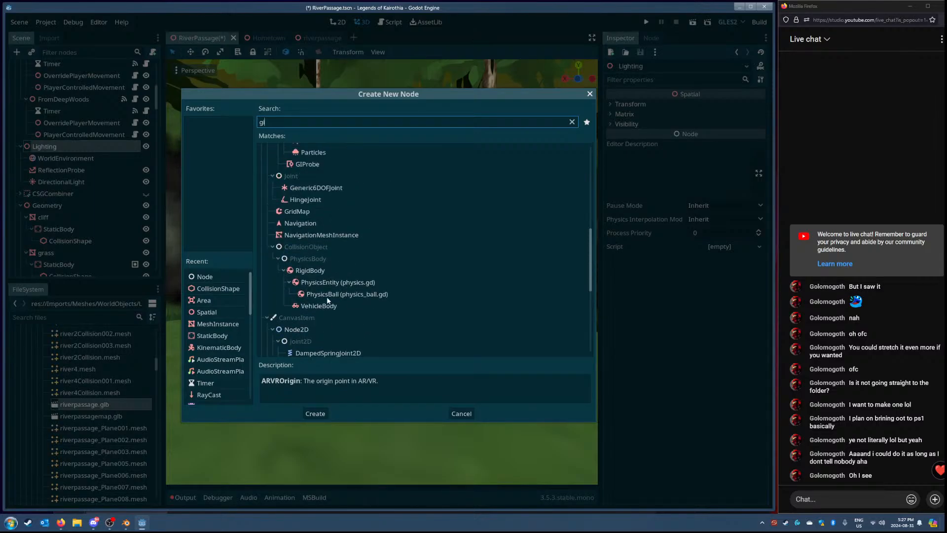
pyautogui.scroll(8, 323, 266)
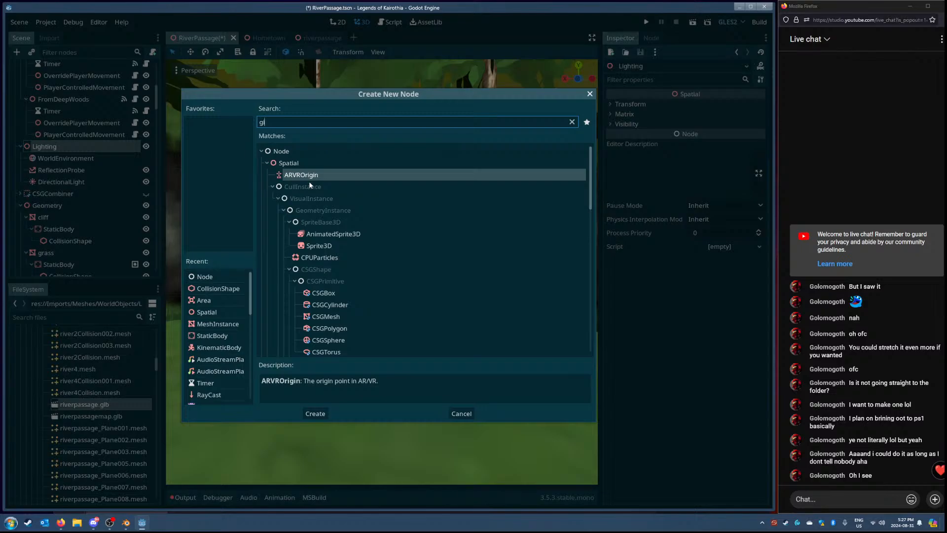
pyautogui.write('ip')
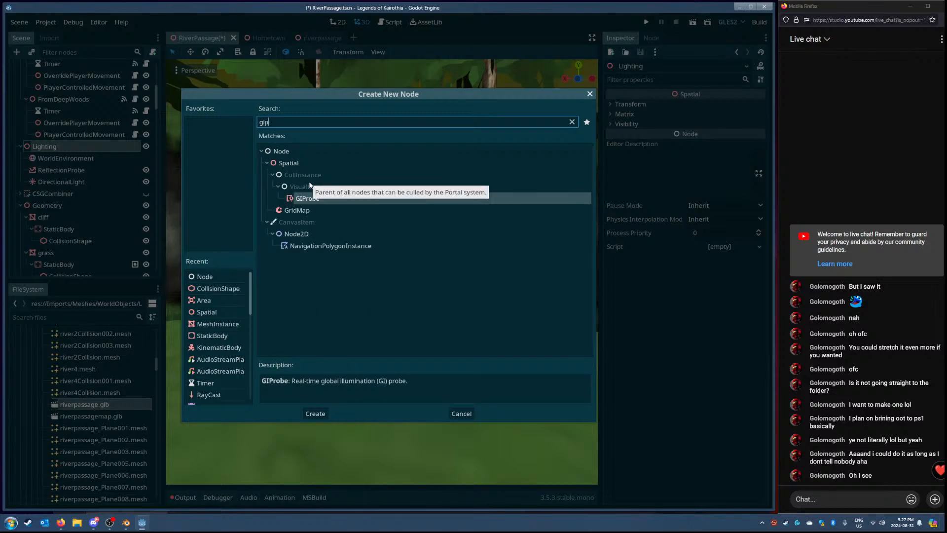
pyautogui.doubleClick(306, 198)
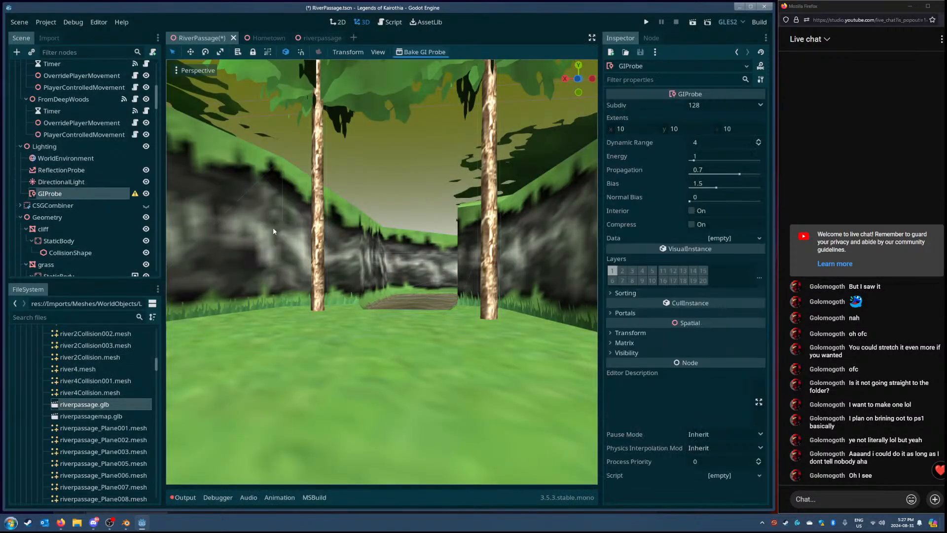
# Step: Locate the newly added GIProbe in the level and delete it from the Lighting group
pyautogui.press('f')
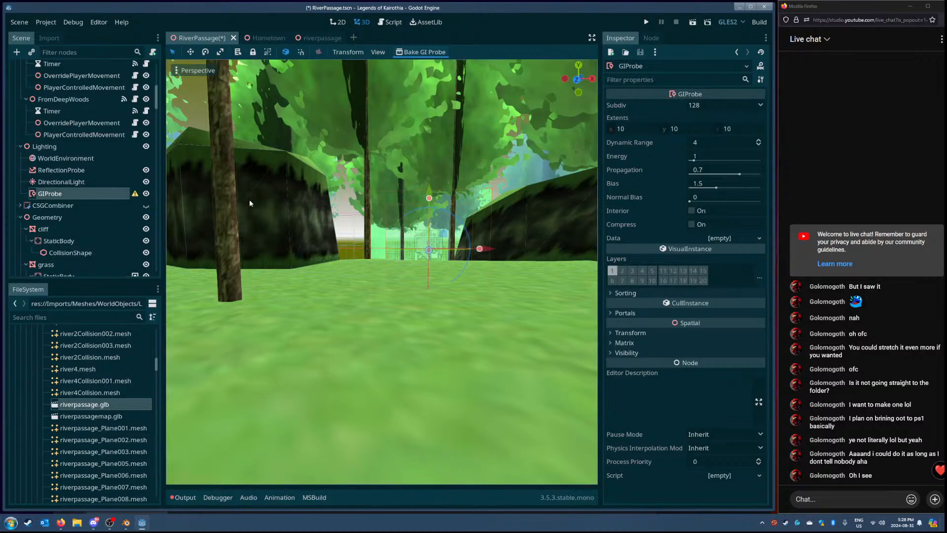
pyautogui.click(89, 194)
pyautogui.click(85, 181)
pyautogui.click(82, 195)
pyautogui.press('Delete')
pyautogui.click(369, 271)
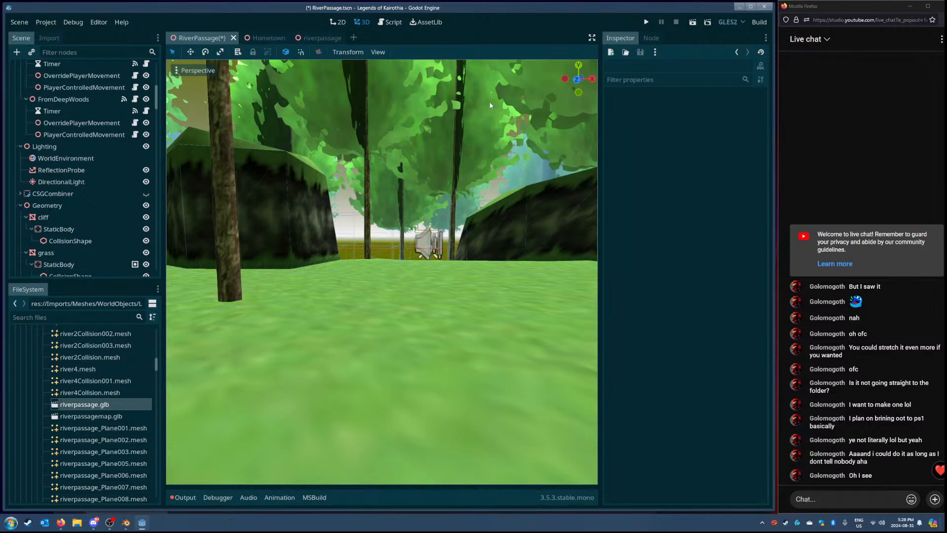
# Step: Look over the forest and the renderer choices, and save the RiverPassage scene
pyautogui.press('w')
pyautogui.moveTo(291, 238); pyautogui.dragTo(358, 258, button='right')
pyautogui.press('w')
pyautogui.press('w')
pyautogui.click(742, 25)
pyautogui.click(743, 24)
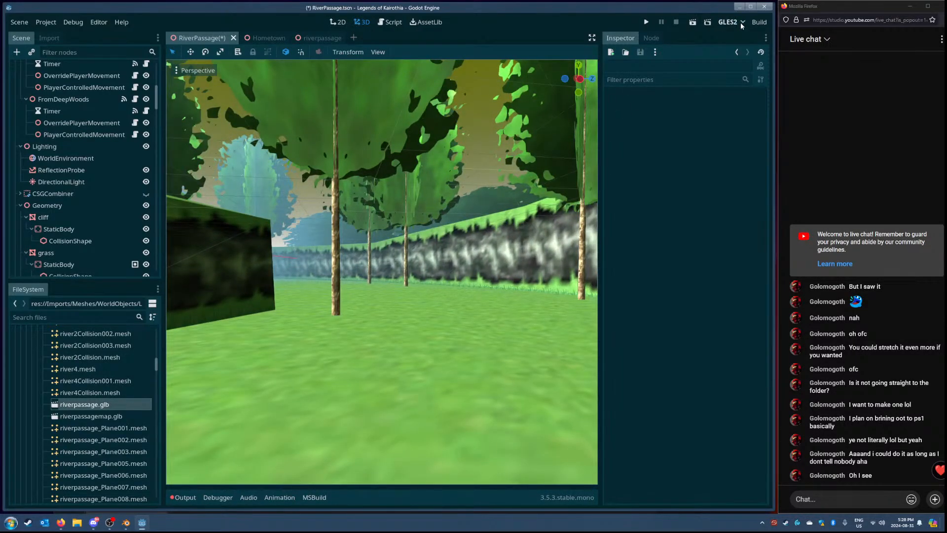
pyautogui.moveTo(442, 243)
pyautogui.mouseDown(button='right')
pyautogui.moveTo(453, 241)
pyautogui.moveTo(442, 245)
pyautogui.mouseUp(button='right')
pyautogui.hotkey('ctrl', 's')
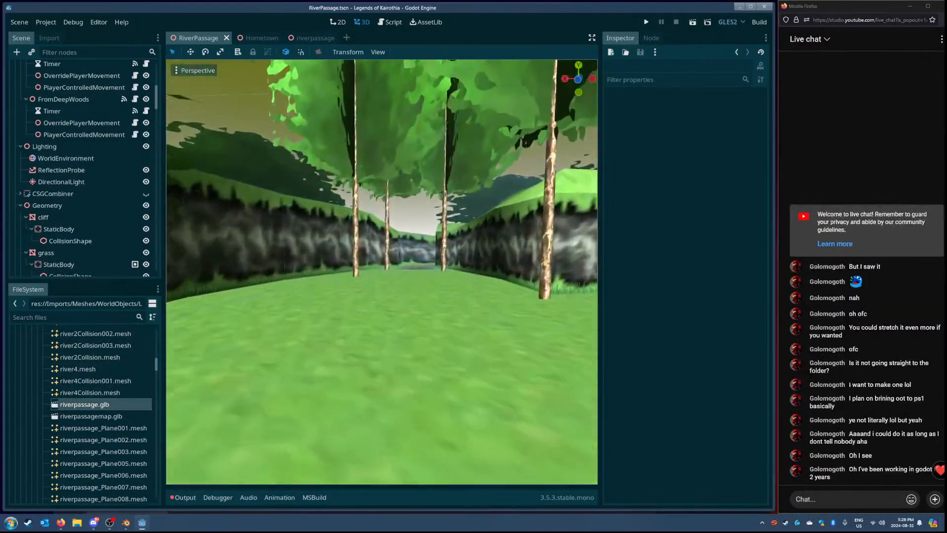
# Step: Widen the editor window slightly against the live chat and look around the cliff corner
pyautogui.click(890, 427)
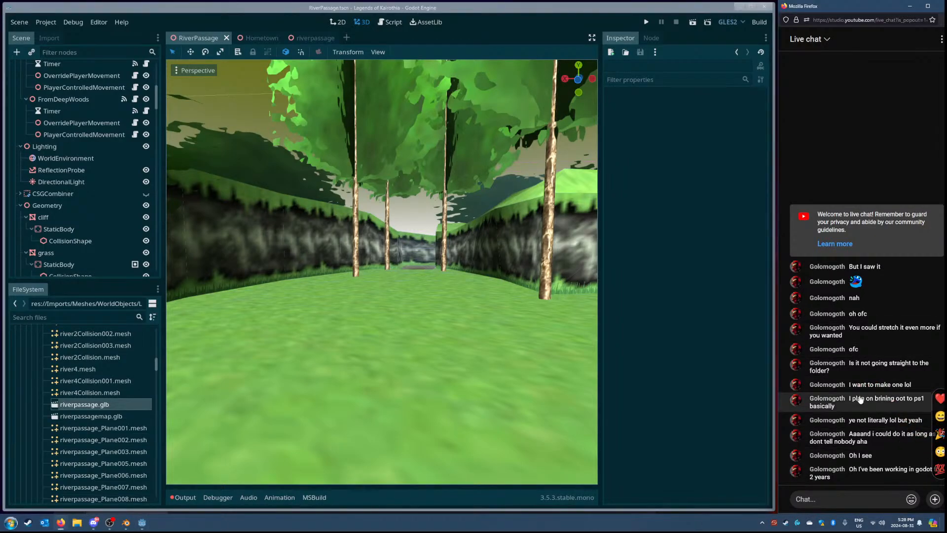
pyautogui.moveTo(779, 453)
pyautogui.mouseDown()
pyautogui.moveTo(746, 441)
pyautogui.moveTo(782, 447)
pyautogui.mouseUp()
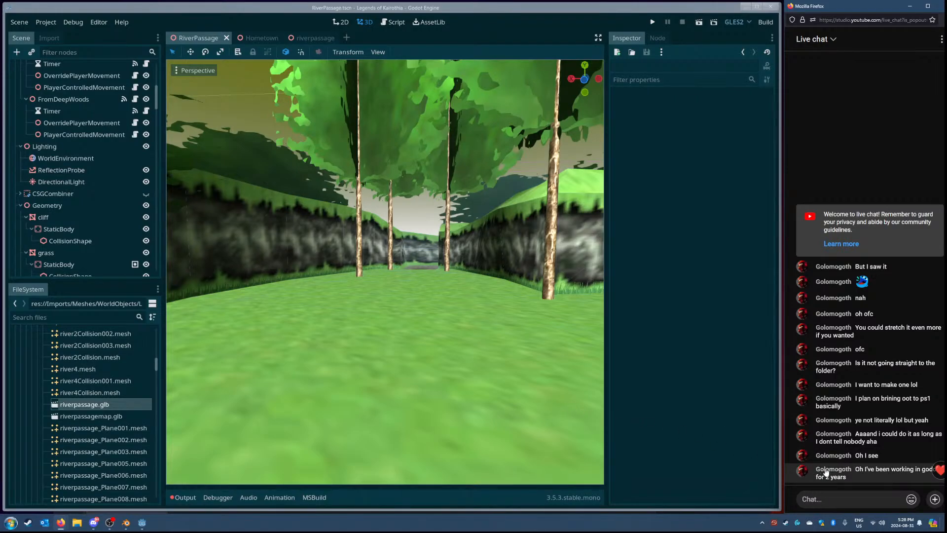
pyautogui.moveTo(550, 405); pyautogui.dragTo(649, 403, button='right')
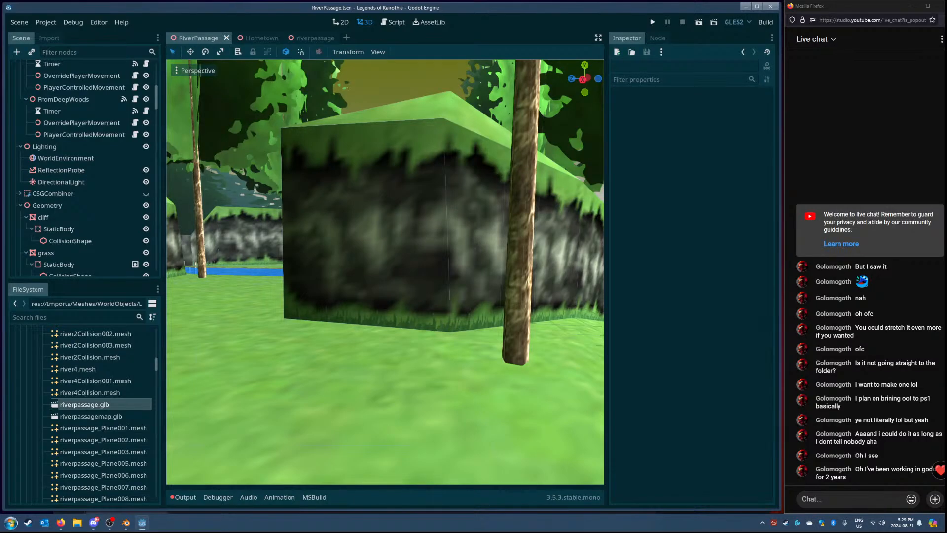
pyautogui.moveTo(550, 405); pyautogui.dragTo(442, 327, button='right')
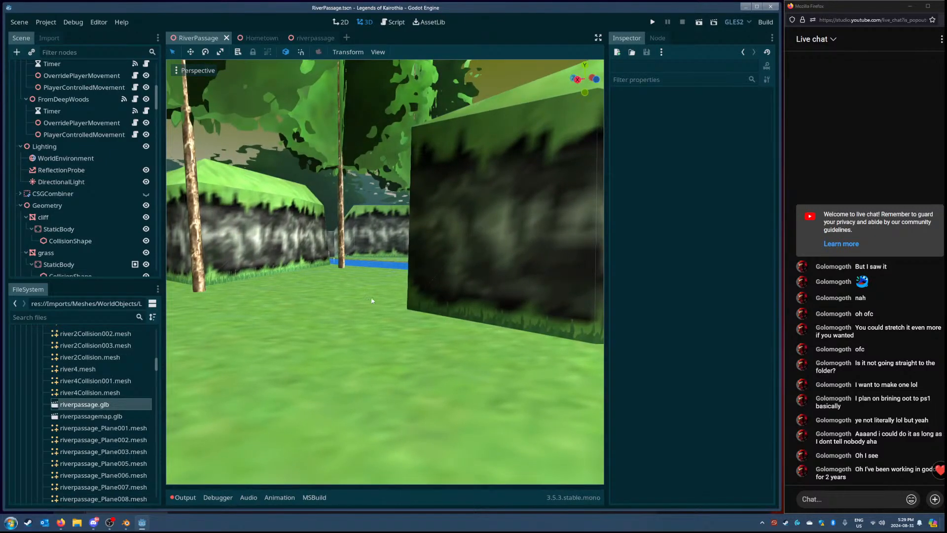
# Step: Toggle the CSGCombiner's visibility to compare its blockout with the level, leaving it hidden
pyautogui.click(146, 193)
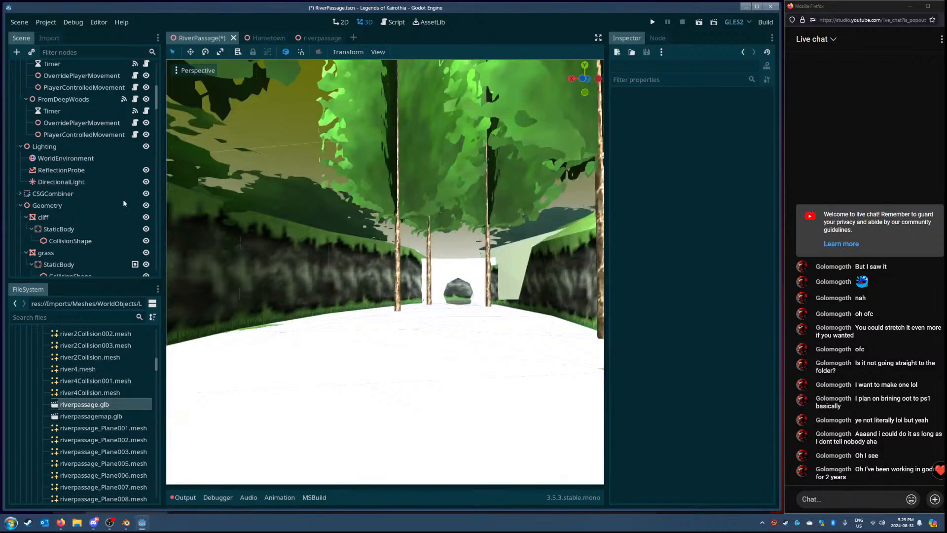
pyautogui.click(147, 193)
pyautogui.click(147, 194)
pyautogui.click(147, 193)
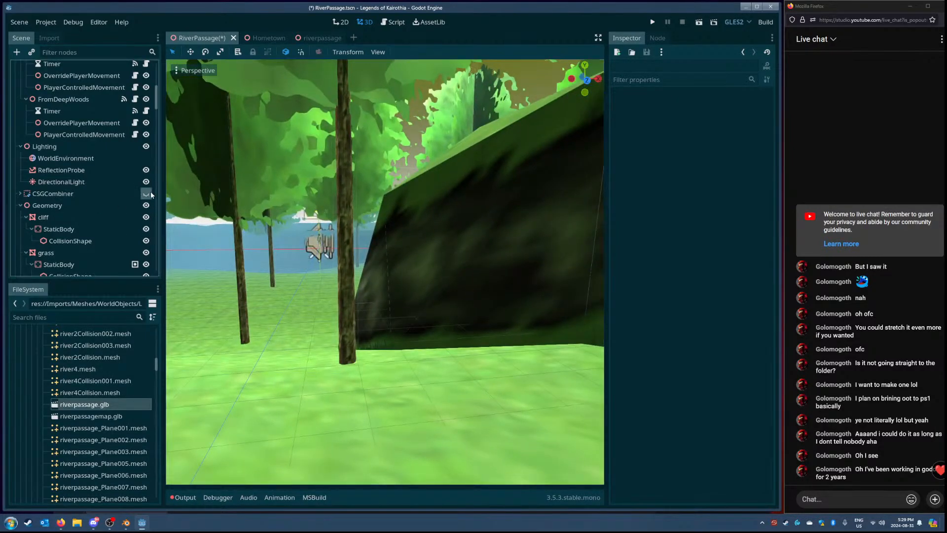
# Step: Delete the hidden CSGCombiner node from the RiverPassage scene
pyautogui.click(118, 194)
pyautogui.click(105, 203)
pyautogui.click(105, 196)
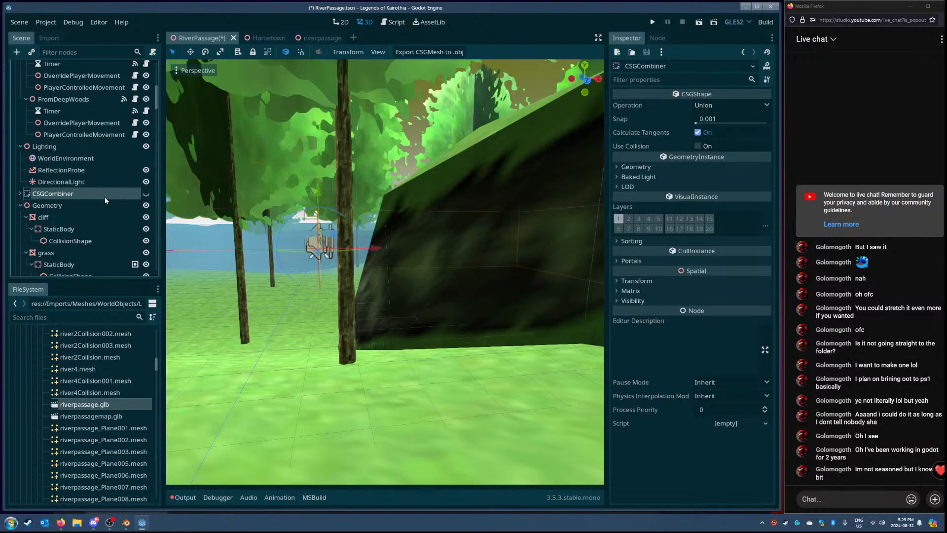
pyautogui.press('Delete')
pyautogui.click(363, 269)
# Step: With the Geometry node selected, search the new-node types for "room" and read the RoomGroup and RoomManager descriptions
pyautogui.click(85, 194)
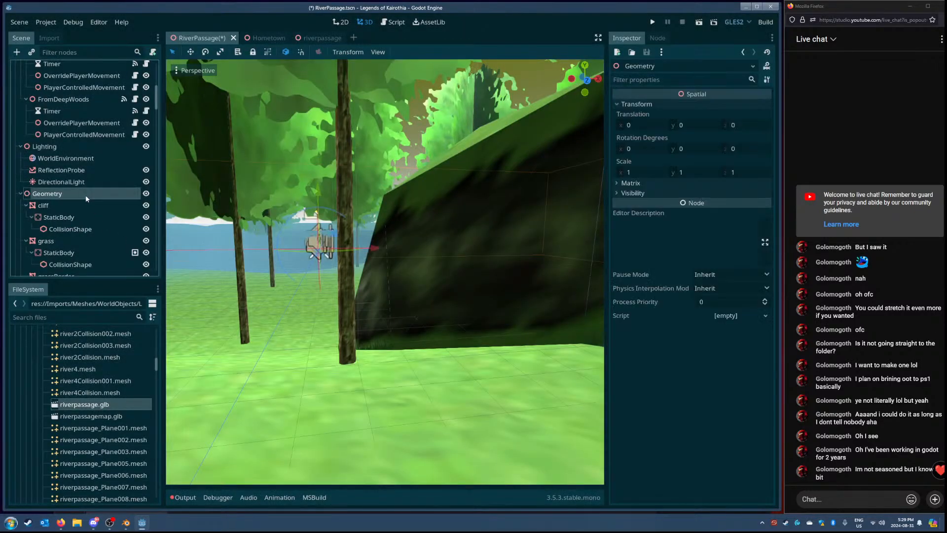
pyautogui.press('f')
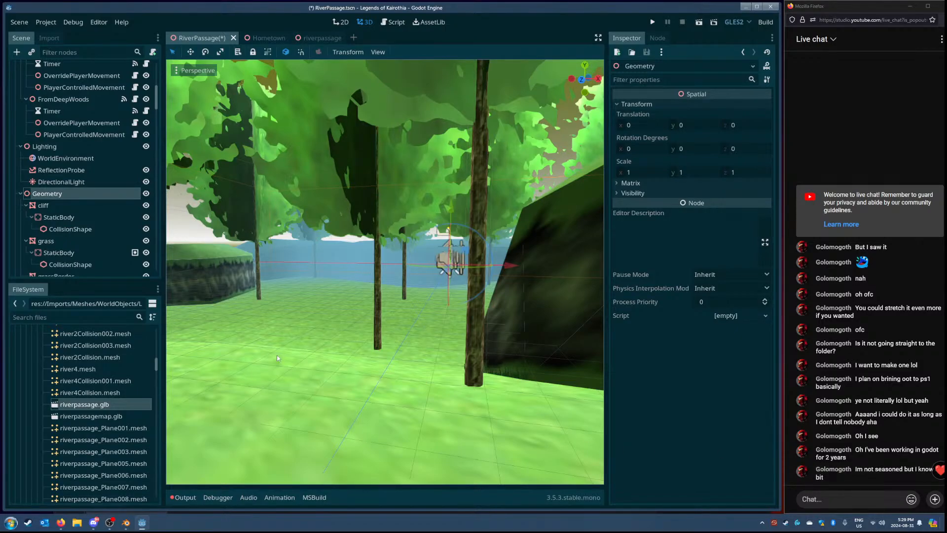
pyautogui.hotkey('ctrl', 'a')
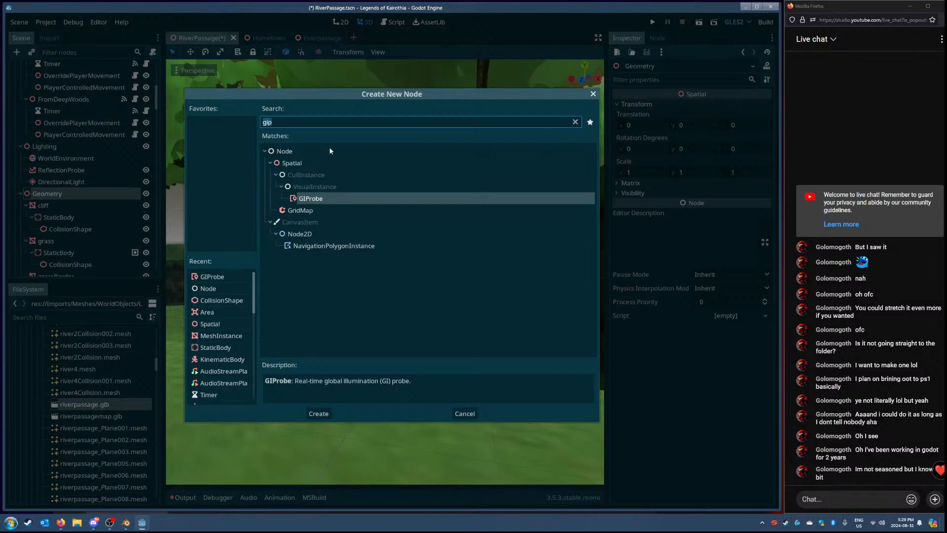
pyautogui.press('BackSpace')
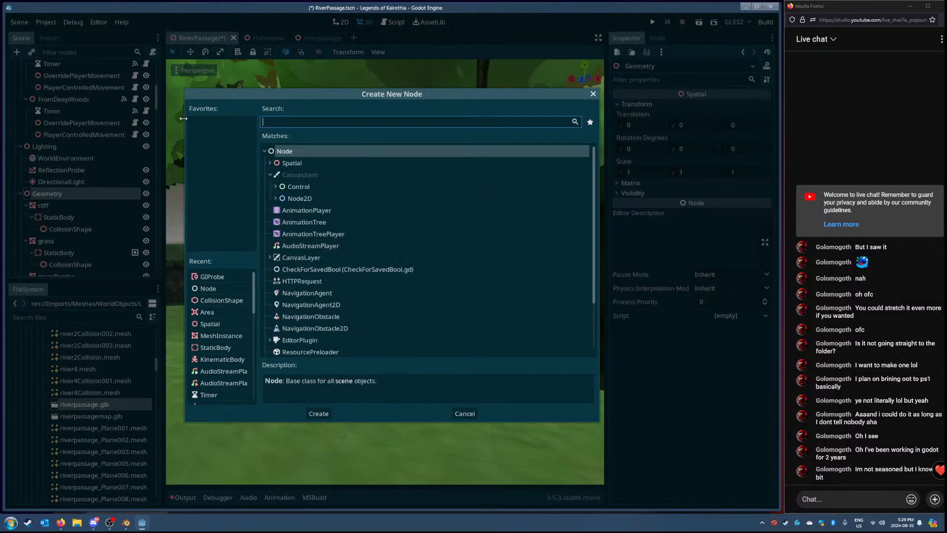
pyautogui.write('room')
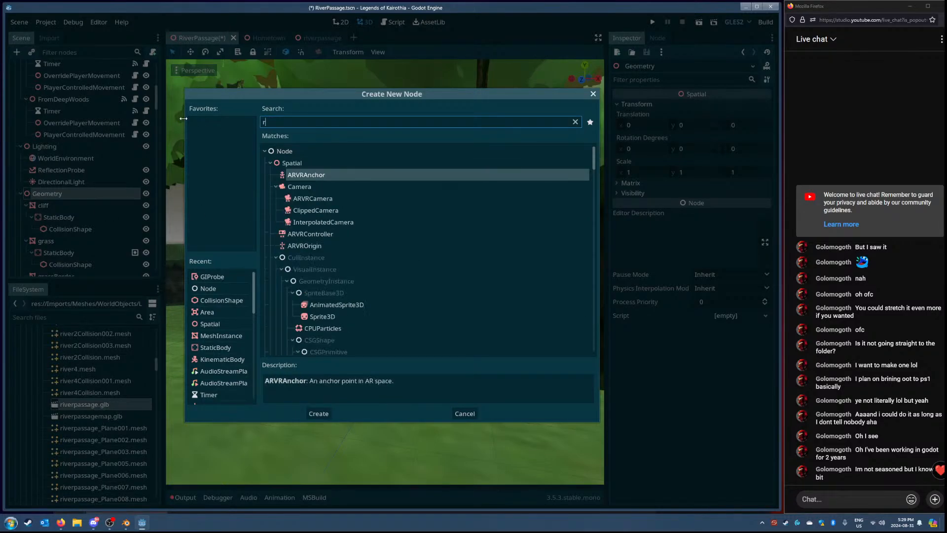
pyautogui.press('Up')
pyautogui.press('Down')
pyautogui.press('Down')
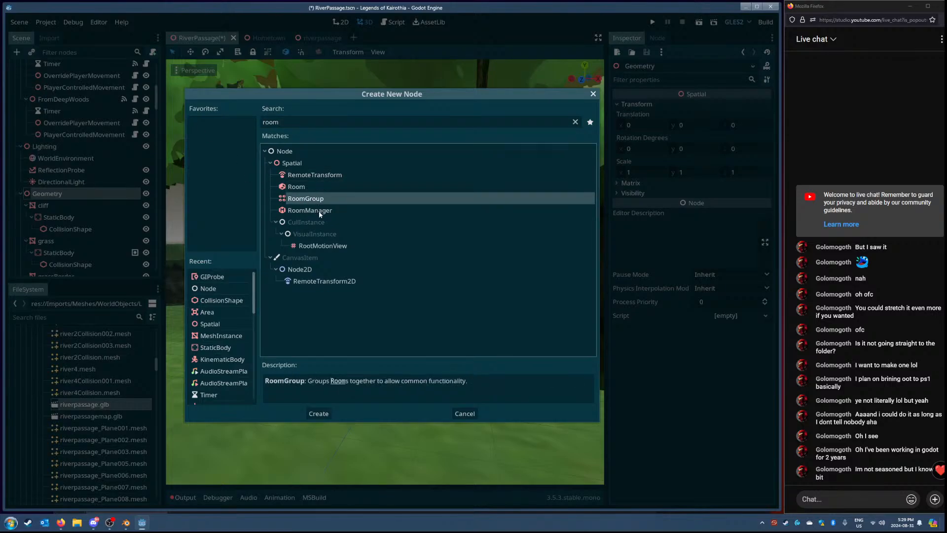
pyautogui.click(319, 212)
# Step: Clear the node search, expand the Spatial types, and read the descriptions of Portal and Path
pyautogui.doubleClick(298, 122)
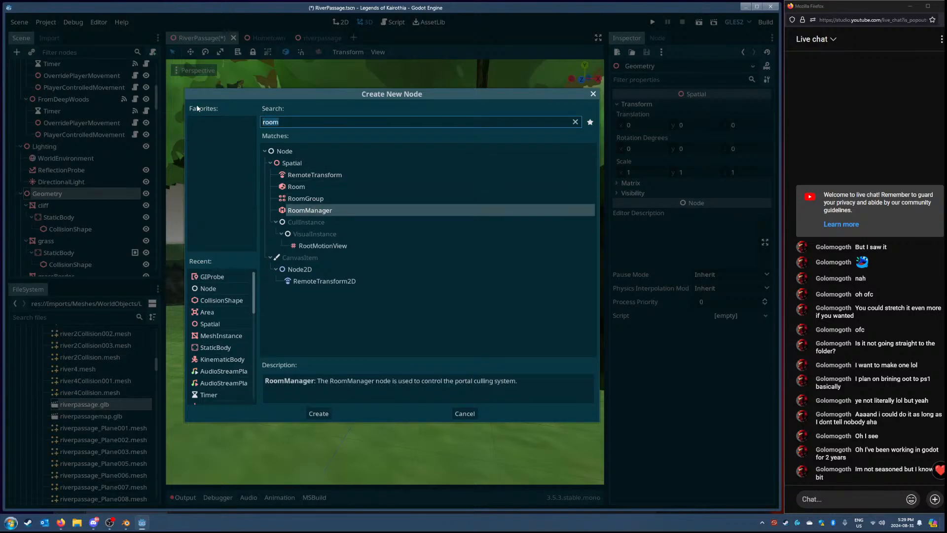
pyautogui.press('BackSpace')
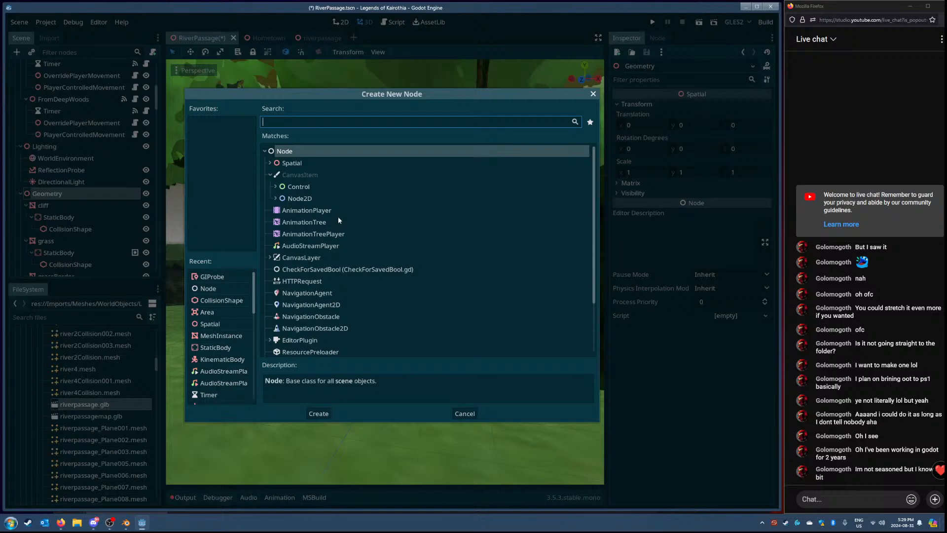
pyautogui.scroll(-3, 388, 258)
pyautogui.scroll(3, 372, 257)
pyautogui.click(268, 158)
pyautogui.scroll(-2, 330, 233)
pyautogui.scroll(-5, 326, 240)
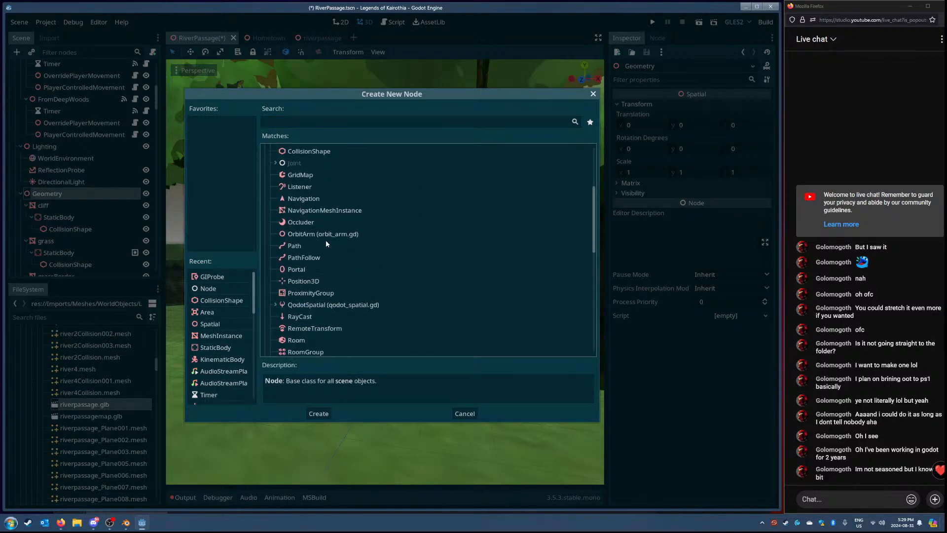
pyautogui.scroll(2, 327, 247)
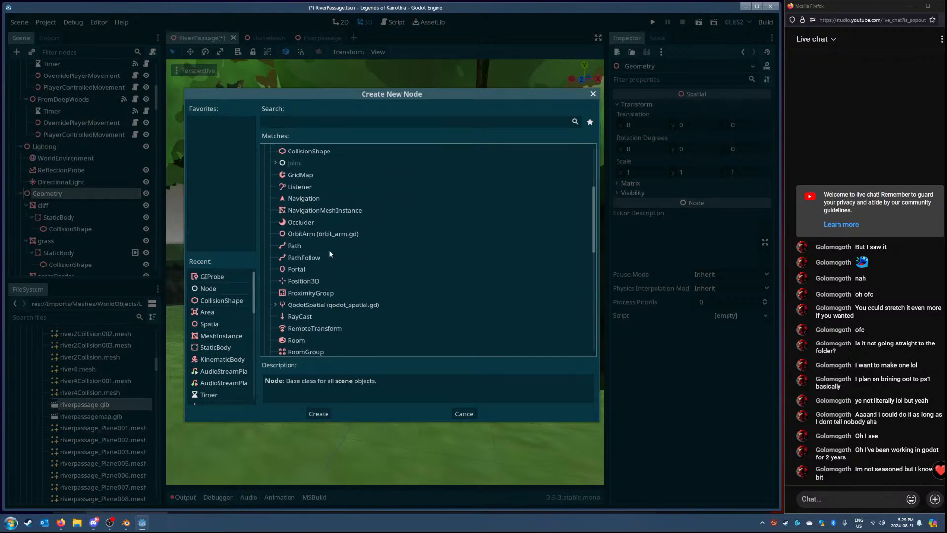
pyautogui.click(299, 271)
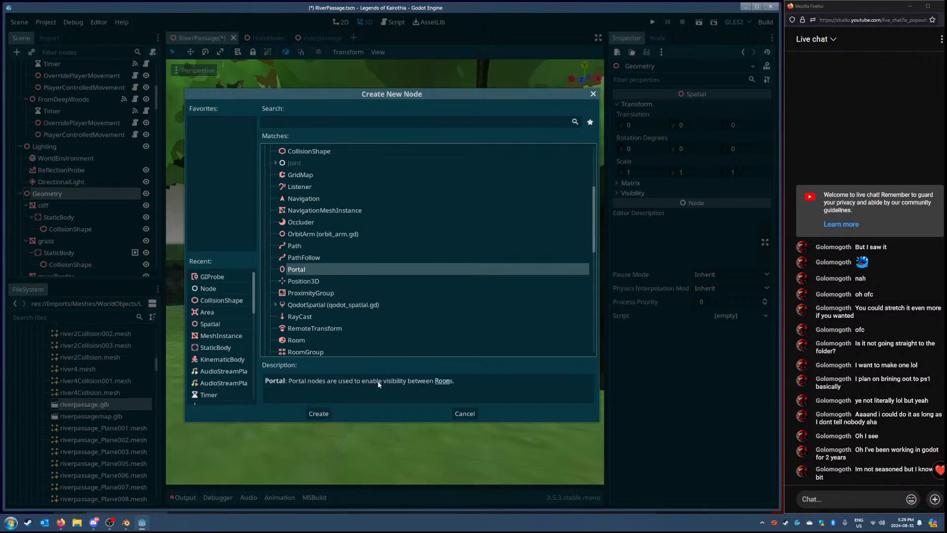
pyautogui.click(294, 247)
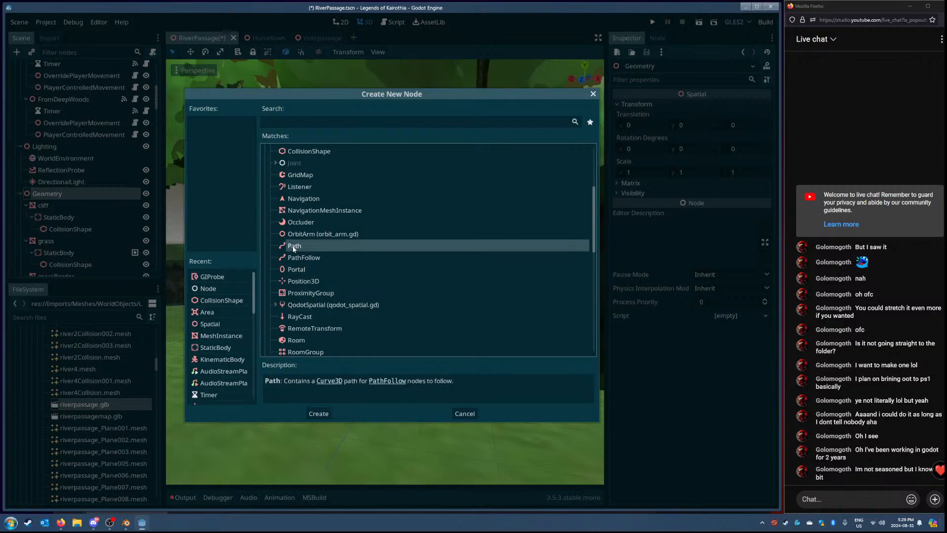
# Step: Read the descriptions of the Room, RoomGroup and RoomManager node types to understand the portal culling system
pyautogui.scroll(-3, 299, 292)
pyautogui.click(300, 291)
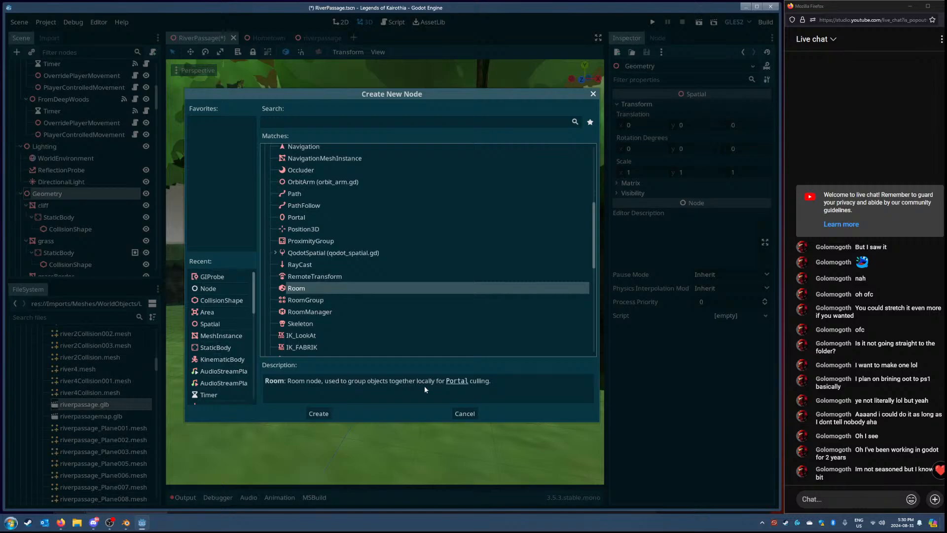
pyautogui.click(303, 301)
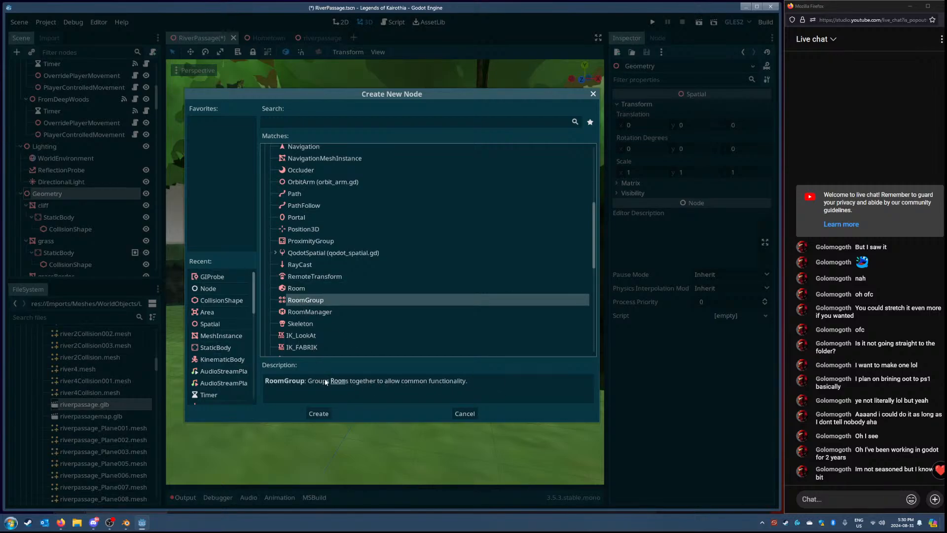
pyautogui.click(308, 312)
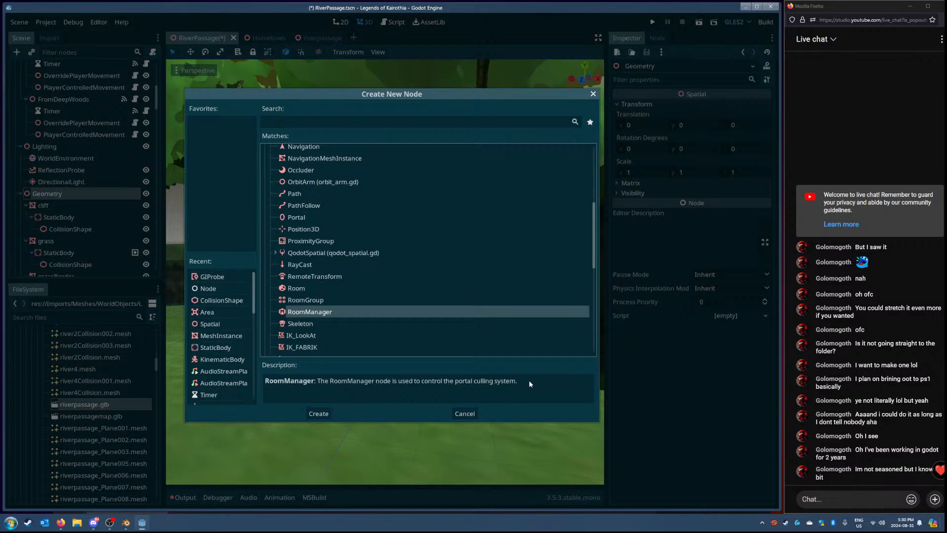
pyautogui.scroll(5, 335, 301)
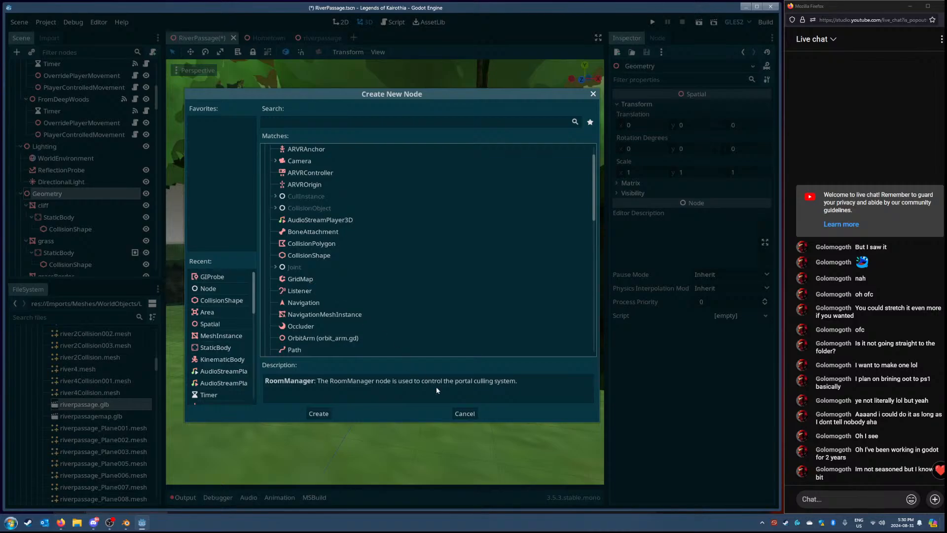
# Step: Cancel adding a new node, save the RiverPassage scene and run it
pyautogui.click(464, 414)
pyautogui.moveTo(505, 382); pyautogui.dragTo(267, 310, button='right')
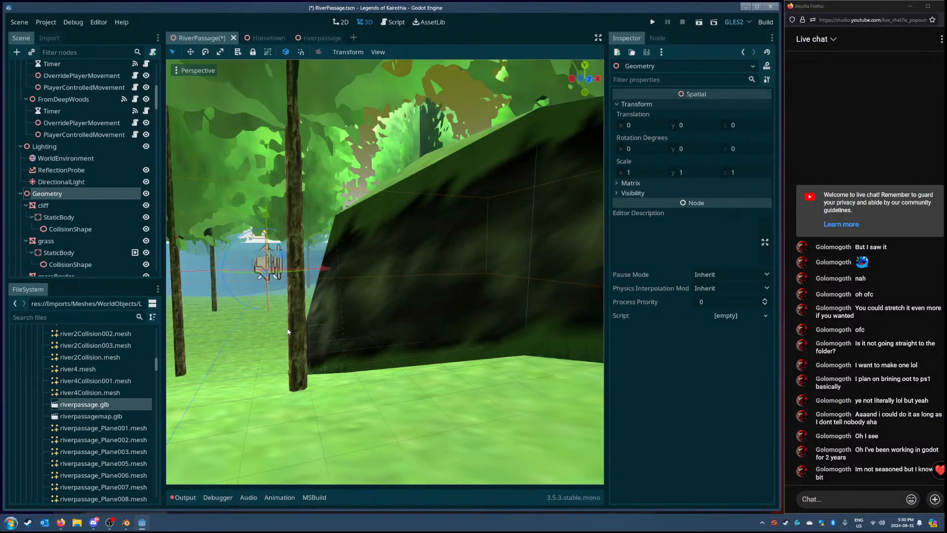
pyautogui.moveTo(392, 366); pyautogui.dragTo(415, 350, button='right')
pyautogui.hotkey('ctrl', 's')
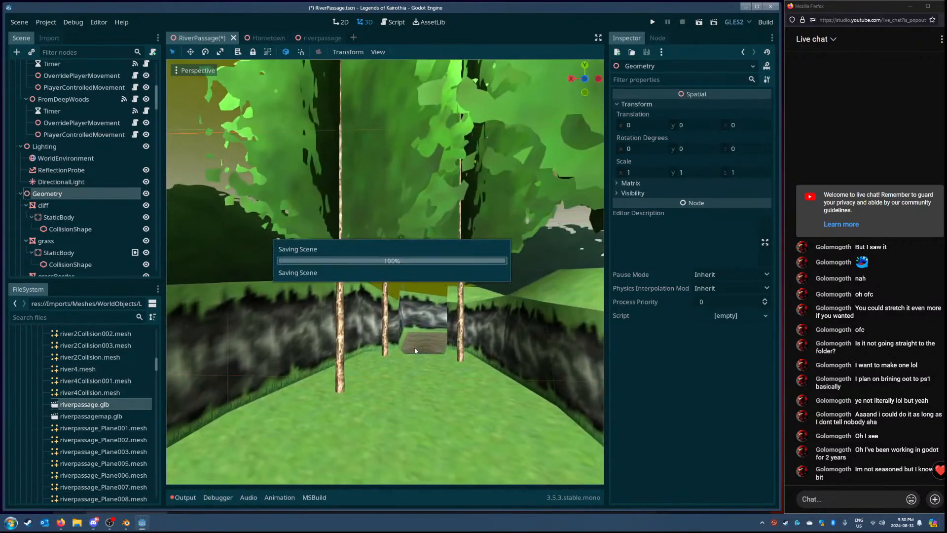
pyautogui.click(699, 22)
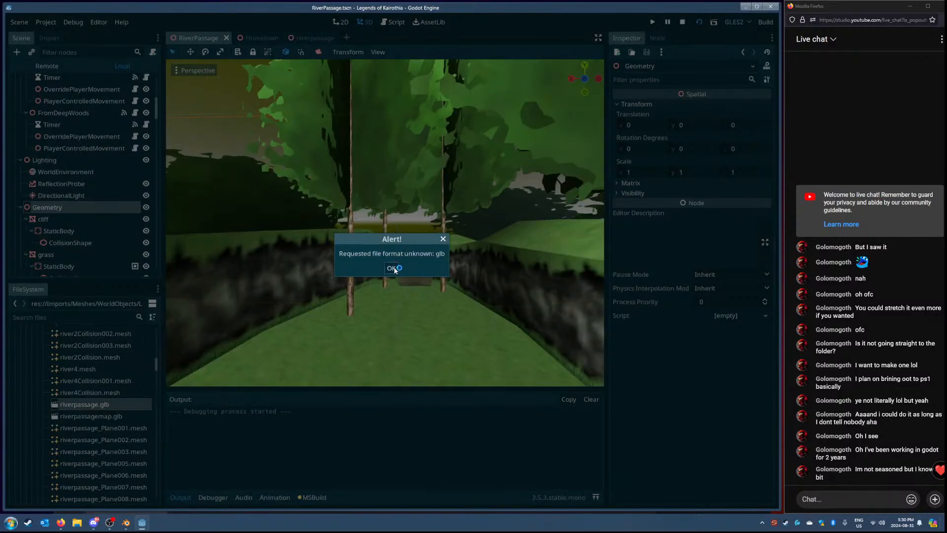
# Step: Dismiss the file format alert, close the imported riverpassage scene and return to the RiverPassage scene
pyautogui.click(394, 267)
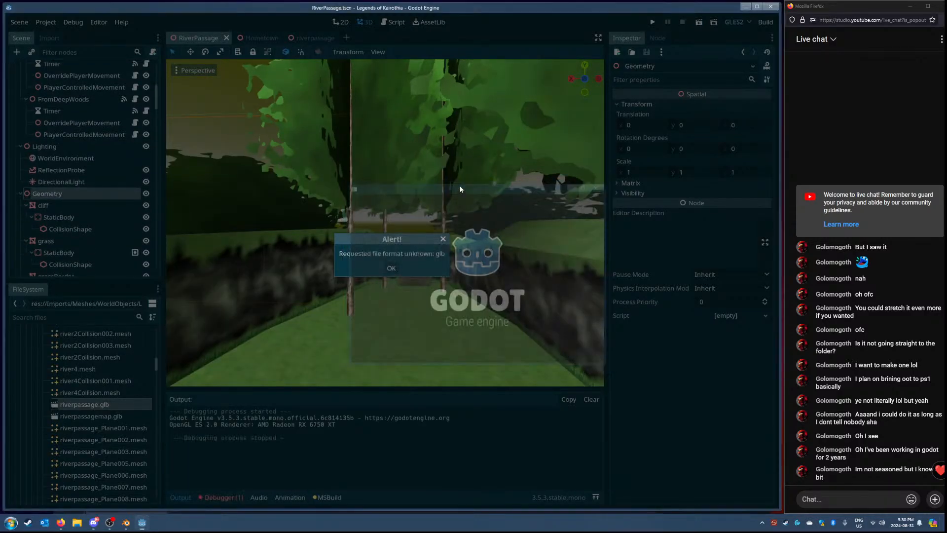
pyautogui.click(391, 269)
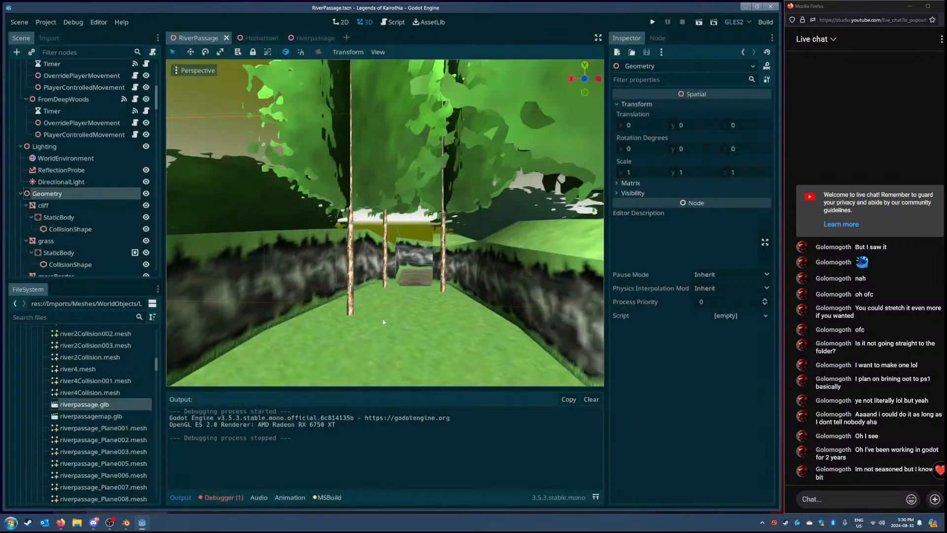
pyautogui.click(312, 38)
pyautogui.click(337, 38)
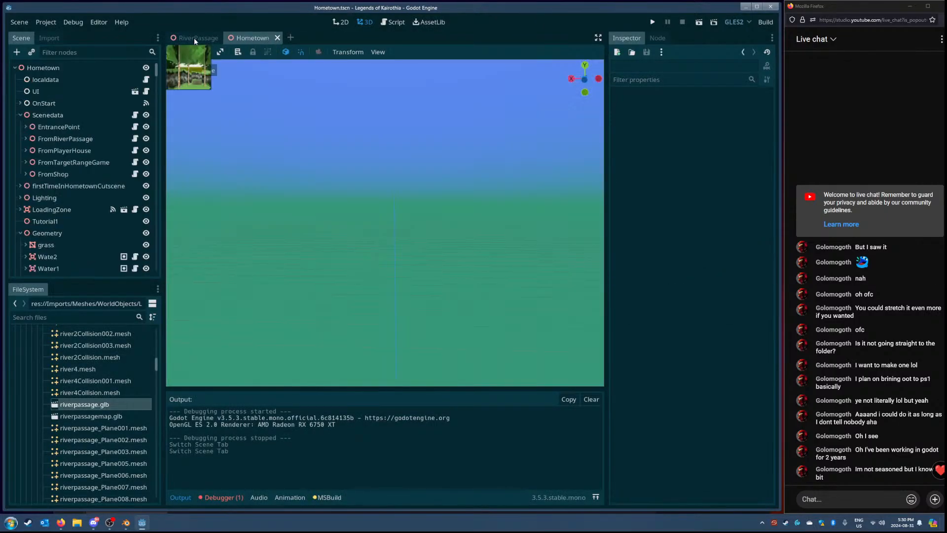
pyautogui.click(193, 38)
# Step: Expand the logged UserInterface.FadeIn error and open the Act_Fadein.cs source line from its stack trace
pyautogui.click(223, 497)
pyautogui.click(223, 382)
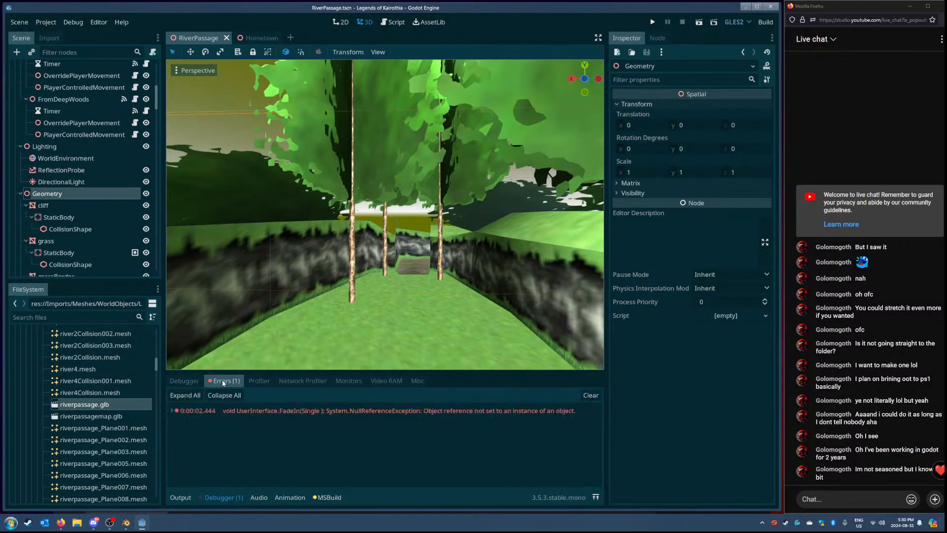
pyautogui.click(172, 410)
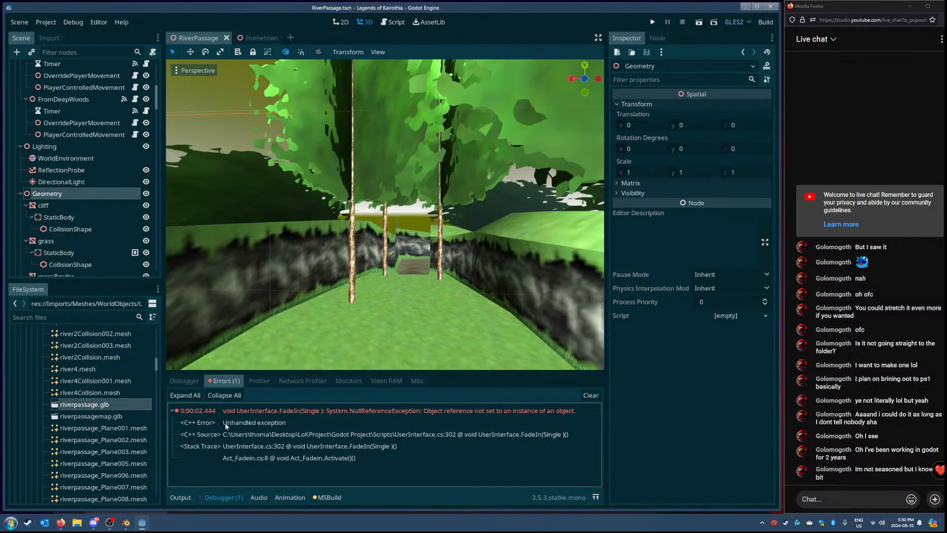
pyautogui.click(328, 458)
# Step: Filter the scene tree by "fade" and inspect the Fadein, Fadeout and FadeTime nodes and their parents
pyautogui.click(81, 54)
pyautogui.write('fade')
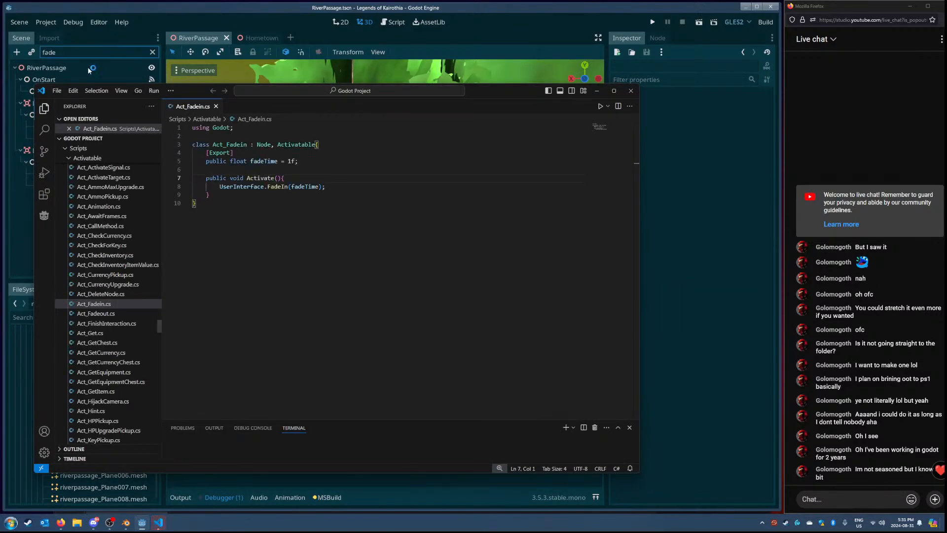
pyautogui.moveTo(486, 93); pyautogui.dragTo(618, 122)
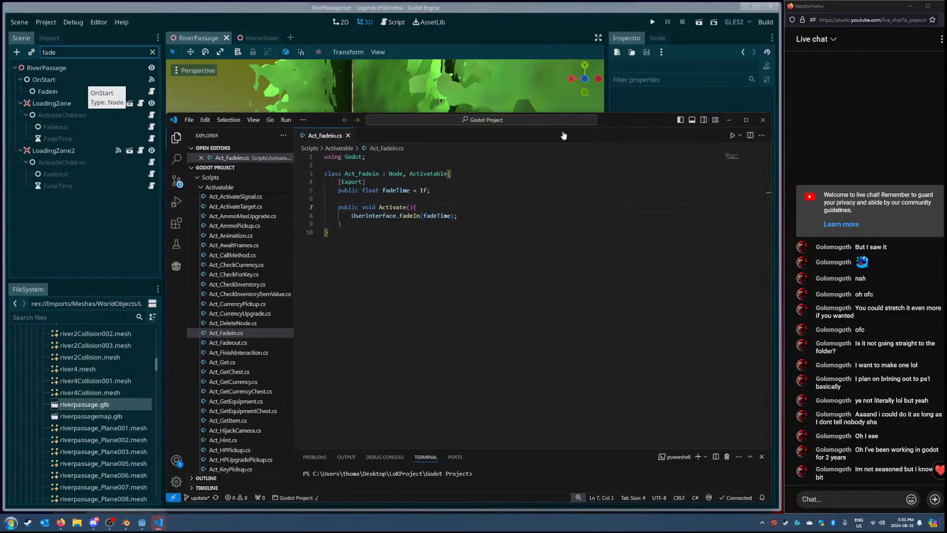
pyautogui.click(58, 93)
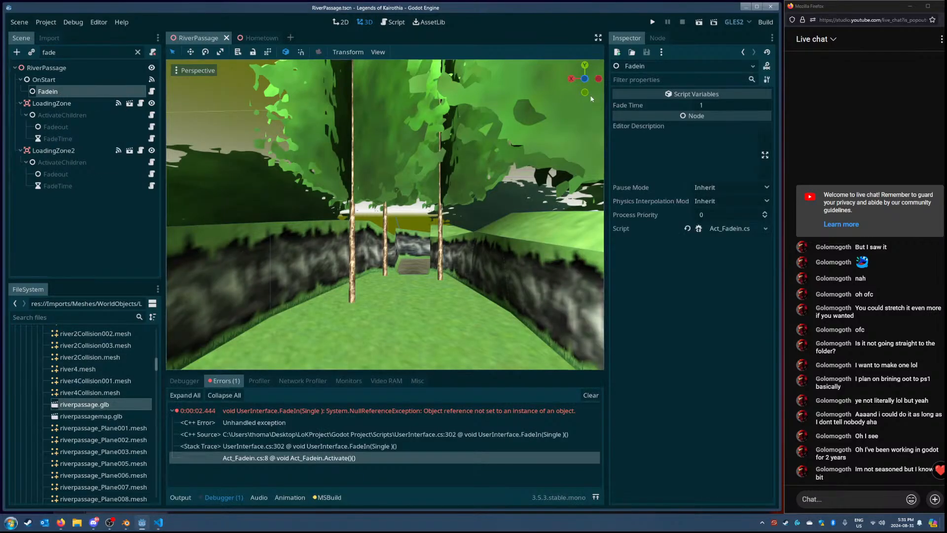
pyautogui.click(65, 128)
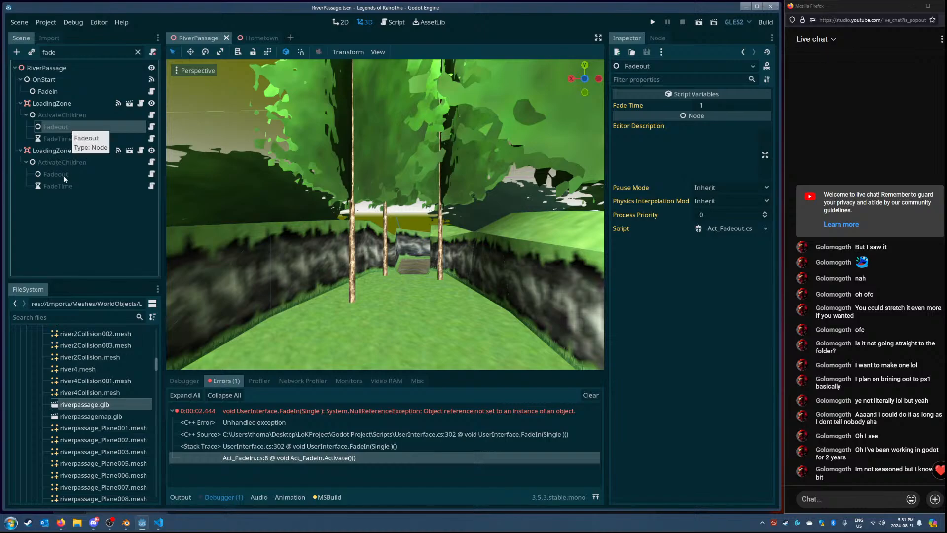
pyautogui.click(64, 175)
pyautogui.click(65, 184)
pyautogui.click(62, 171)
pyautogui.click(62, 162)
pyautogui.click(61, 150)
pyautogui.click(59, 139)
pyautogui.click(57, 126)
pyautogui.click(56, 114)
pyautogui.click(54, 91)
pyautogui.click(53, 80)
pyautogui.click(54, 92)
# Step: Switch to Visual Studio Code and examine the UserInterface reference in the Activate method of Act_Fadein.cs
pyautogui.click(158, 522)
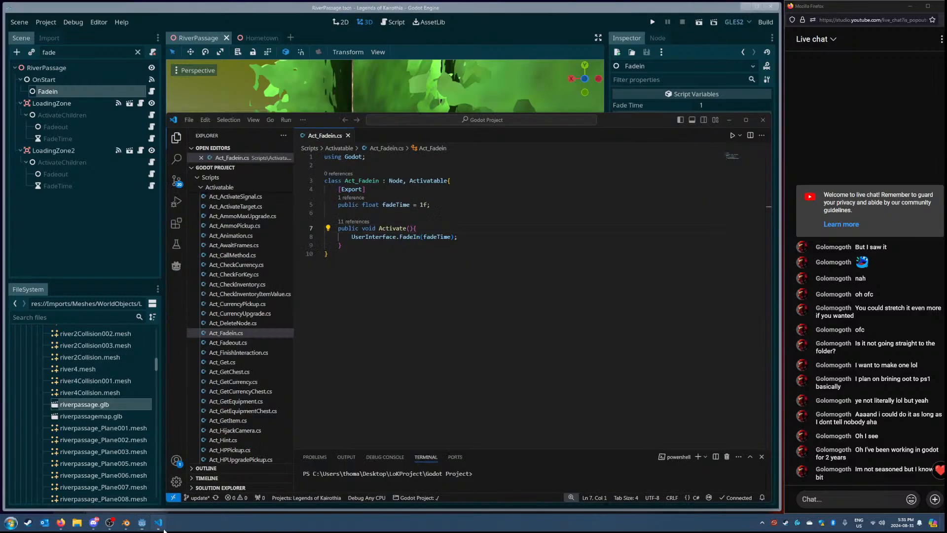
pyautogui.doubleClick(380, 236)
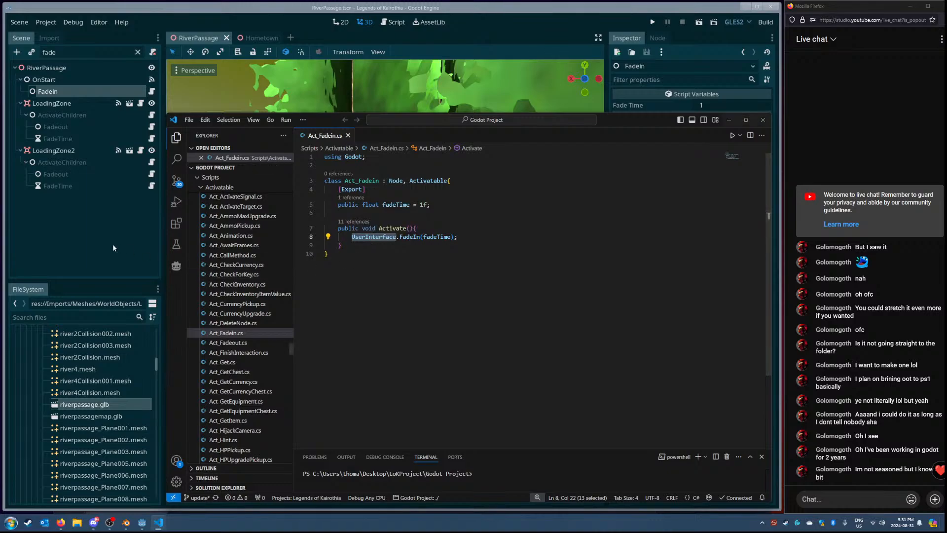
pyautogui.hotkey('alt', 'Tab')
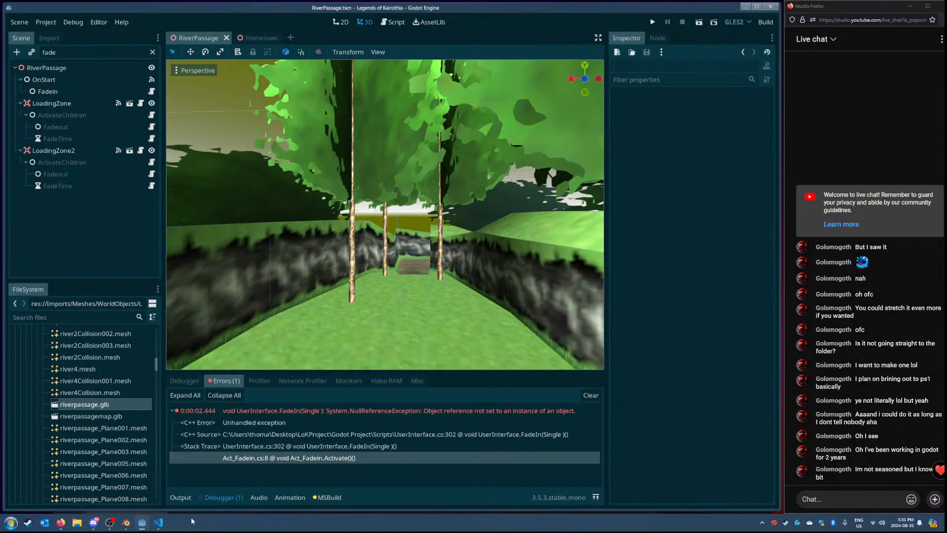
pyautogui.click(159, 523)
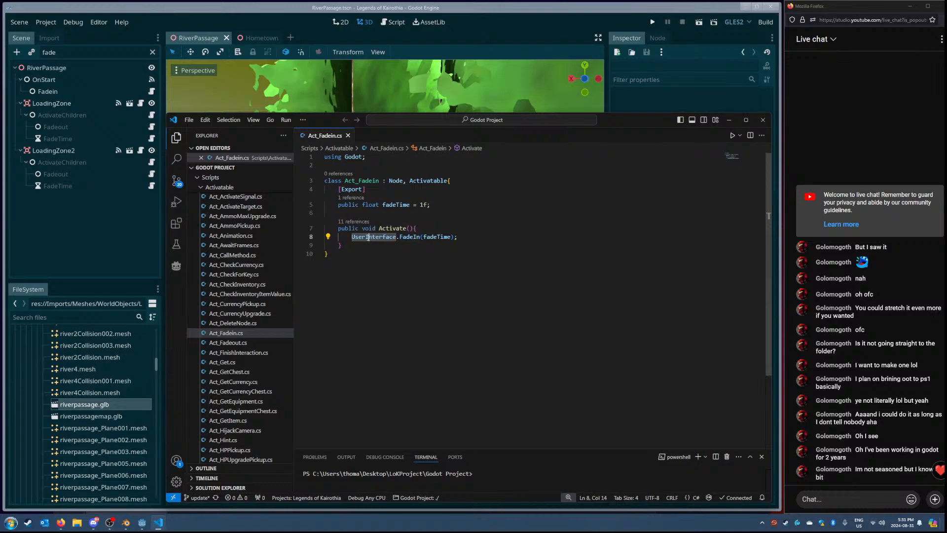
pyautogui.moveTo(627, 127); pyautogui.dragTo(614, 106)
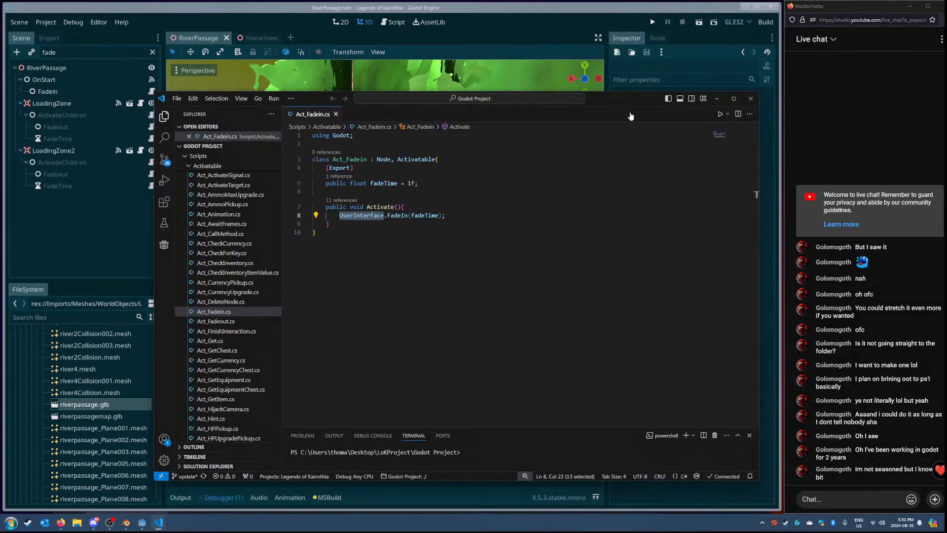
pyautogui.click(368, 215)
pyautogui.doubleClick(367, 216)
# Step: Replace the "fade" filter in Godot's scene tree with a search for "user", then clear it
pyautogui.click(152, 52)
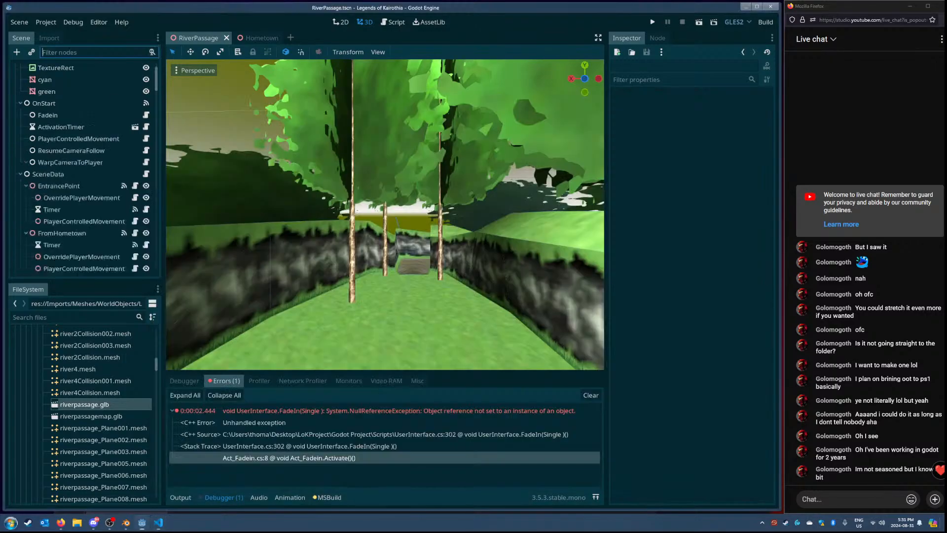
pyautogui.scroll(2, 120, 96)
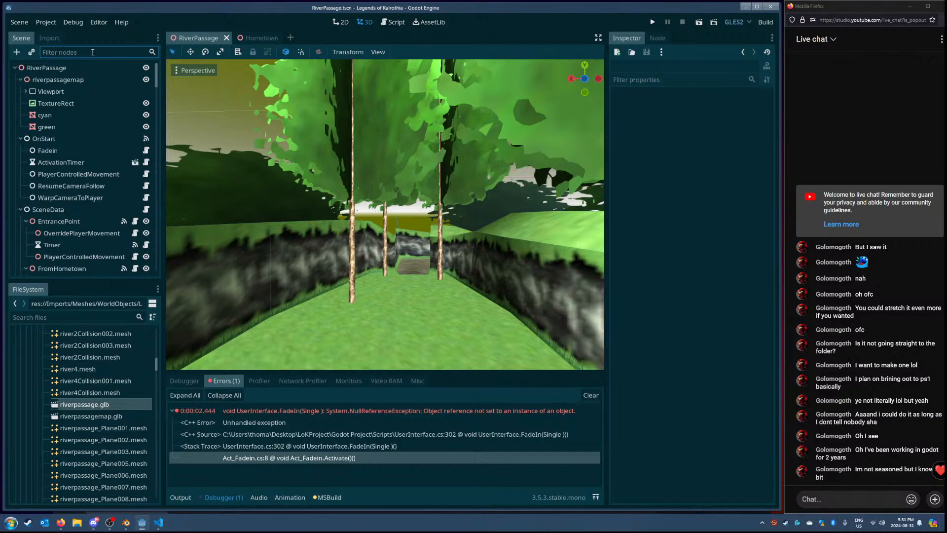
pyautogui.write('user')
pyautogui.press('BackSpace')
pyautogui.press('BackSpace')
pyautogui.press('BackSpace')
pyautogui.press('BackSpace')
# Step: Search the project files for "ui", instance UI.tscn as the first child of RiverPassage and save the scene
pyautogui.click(78, 319)
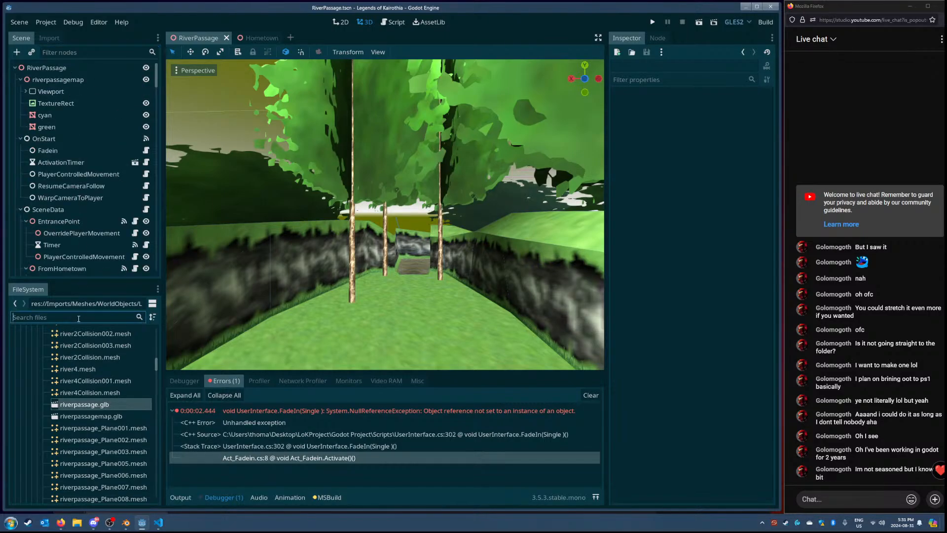
pyautogui.write('userin')
pyautogui.hotkey('ctrl', 'a')
pyautogui.write('ui')
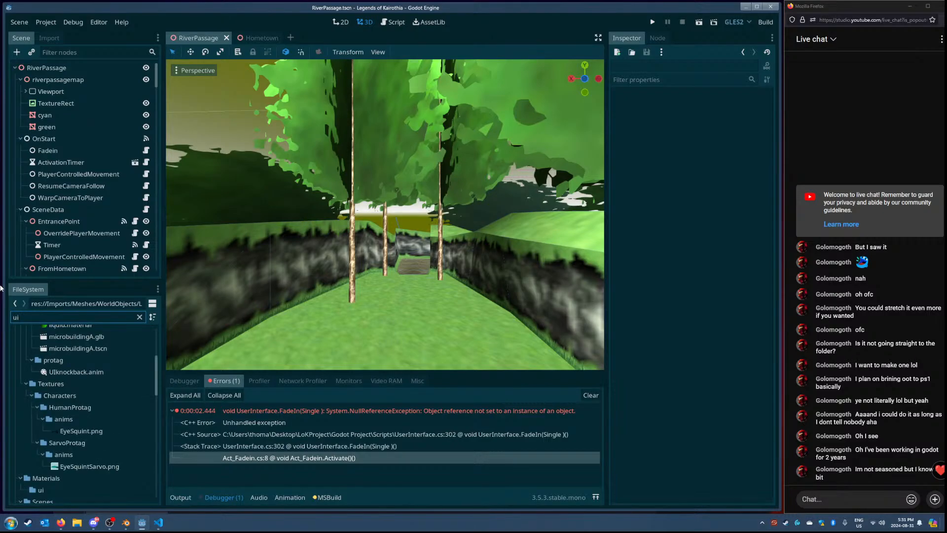
pyautogui.scroll(-10, 103, 379)
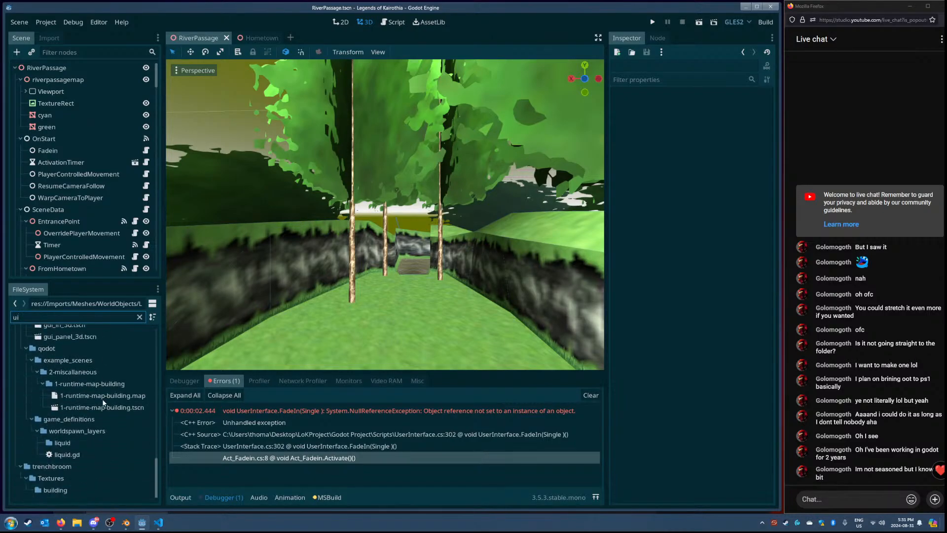
pyautogui.scroll(15, 103, 402)
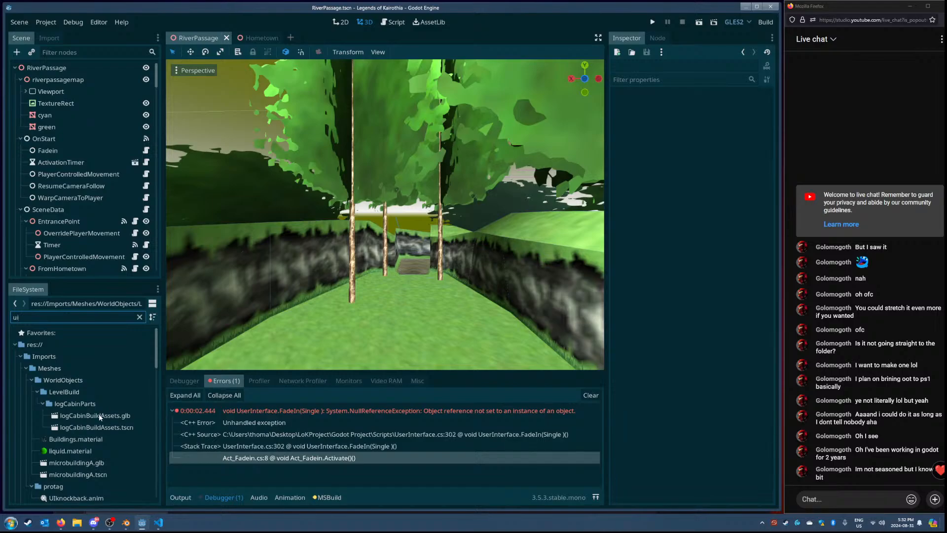
pyautogui.scroll(-8, 94, 411)
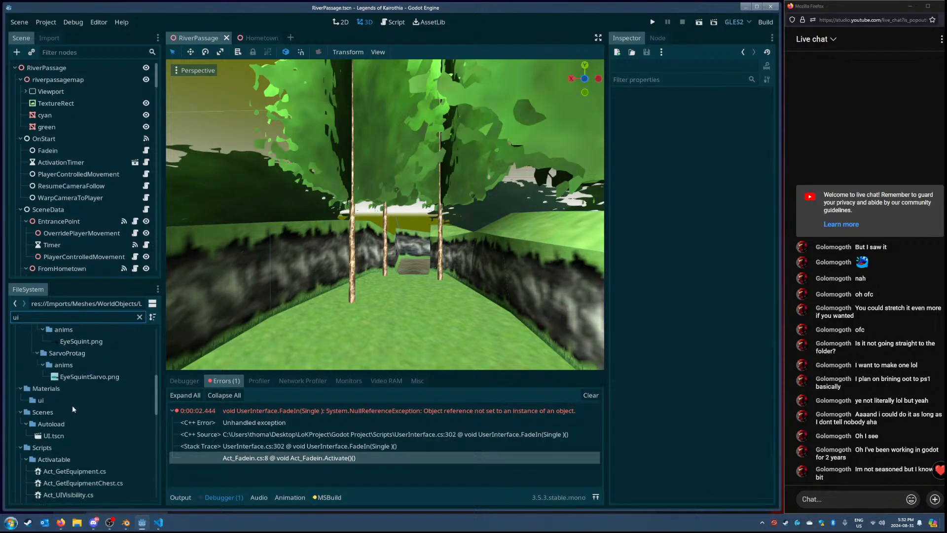
pyautogui.moveTo(55, 416); pyautogui.dragTo(43, 75)
pyautogui.hotkey('ctrl', 's')
# Step: Open the instanced UI scene to view its layout, then close it and return to RiverPassage
pyautogui.click(135, 80)
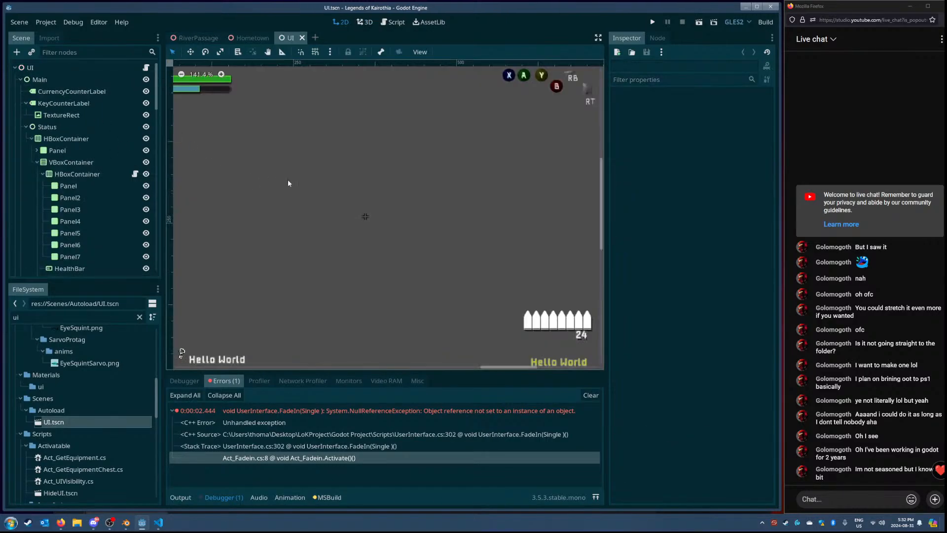
pyautogui.scroll(1, 345, 197)
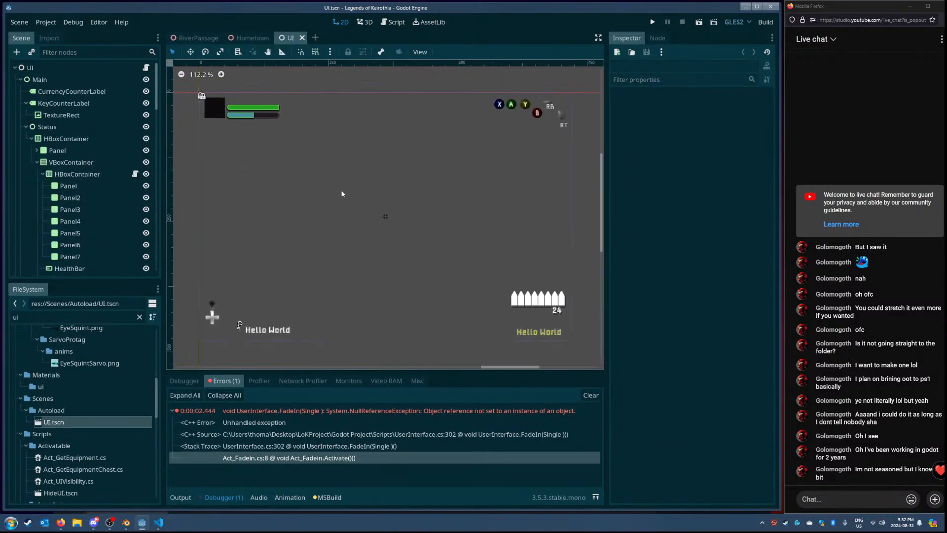
pyautogui.click(302, 38)
pyautogui.click(197, 38)
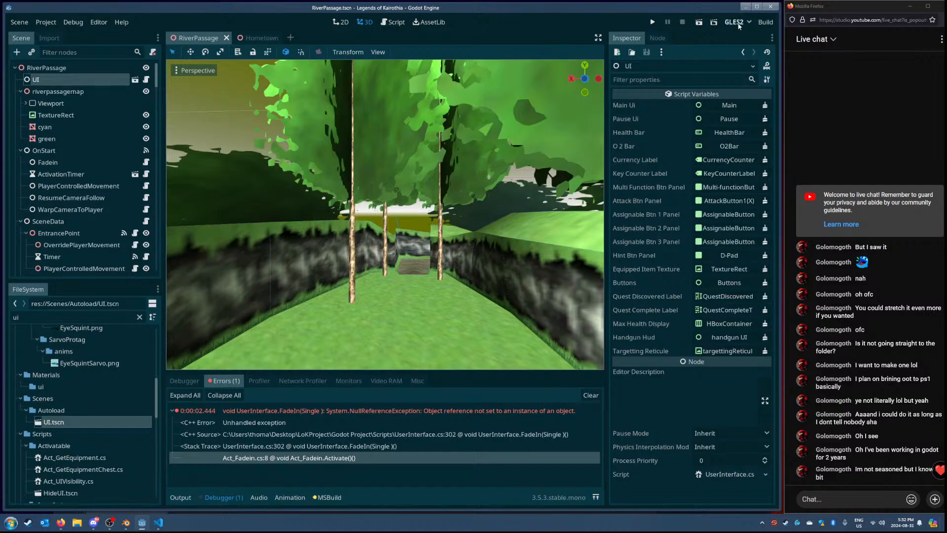
# Step: Run the RiverPassage scene and examine the stack trace of the first logged error about CameraRoot
pyautogui.click(699, 21)
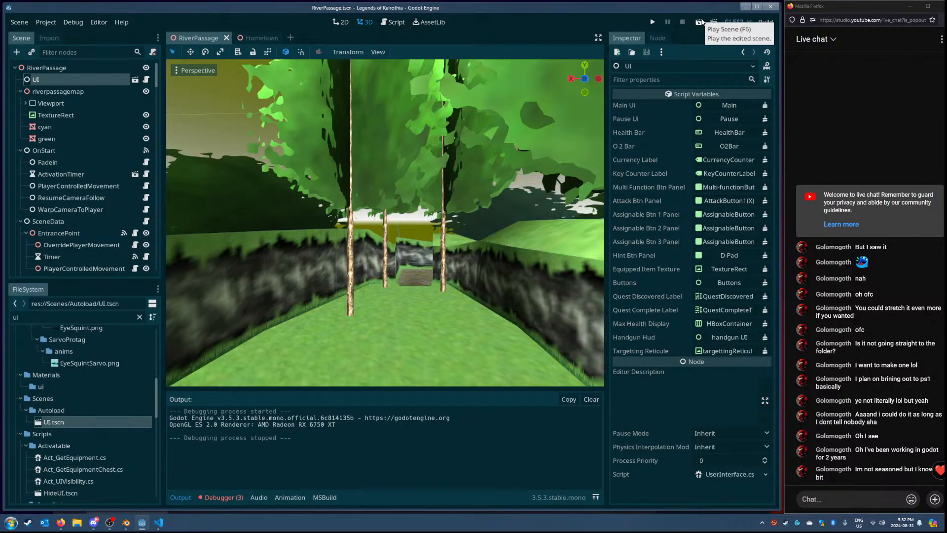
pyautogui.click(224, 497)
pyautogui.click(223, 380)
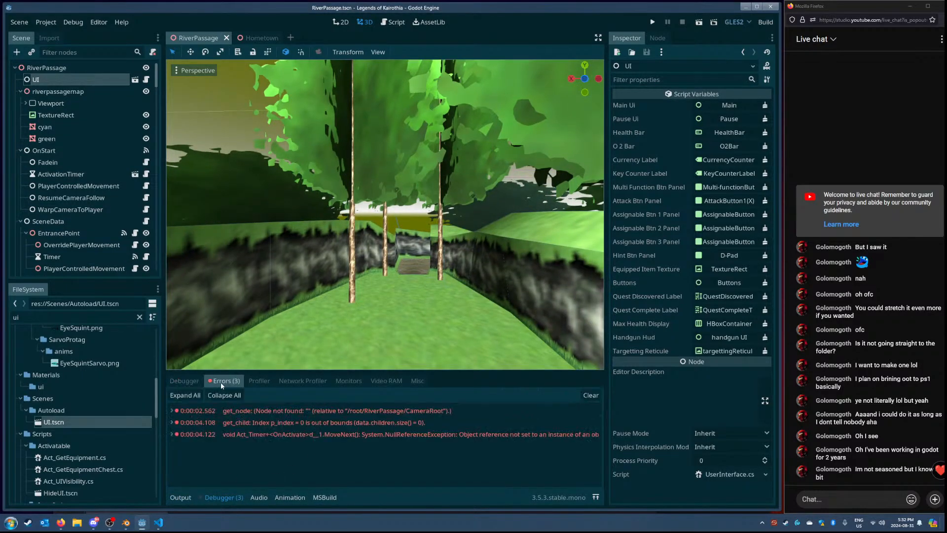
pyautogui.click(228, 411)
pyautogui.scroll(-1, 294, 431)
pyautogui.scroll(1, 293, 430)
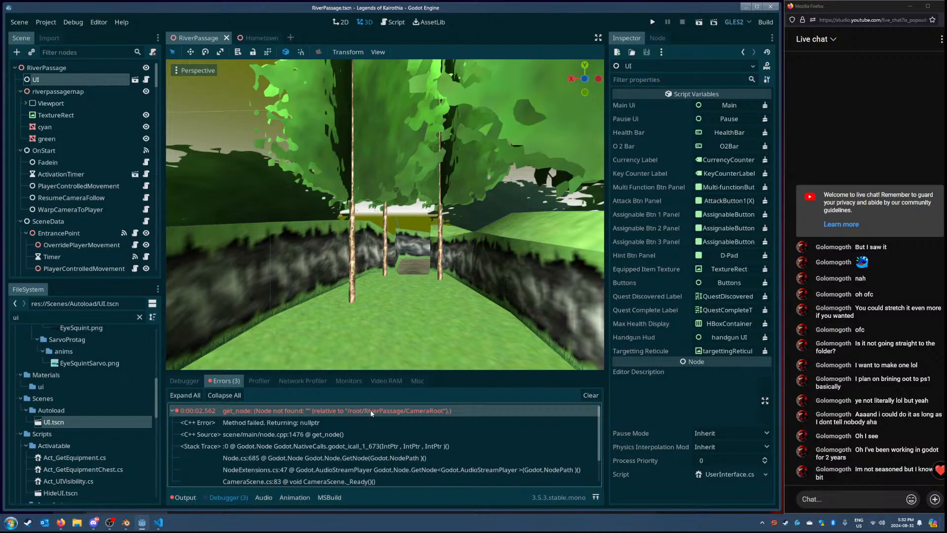
pyautogui.scroll(-1, 405, 432)
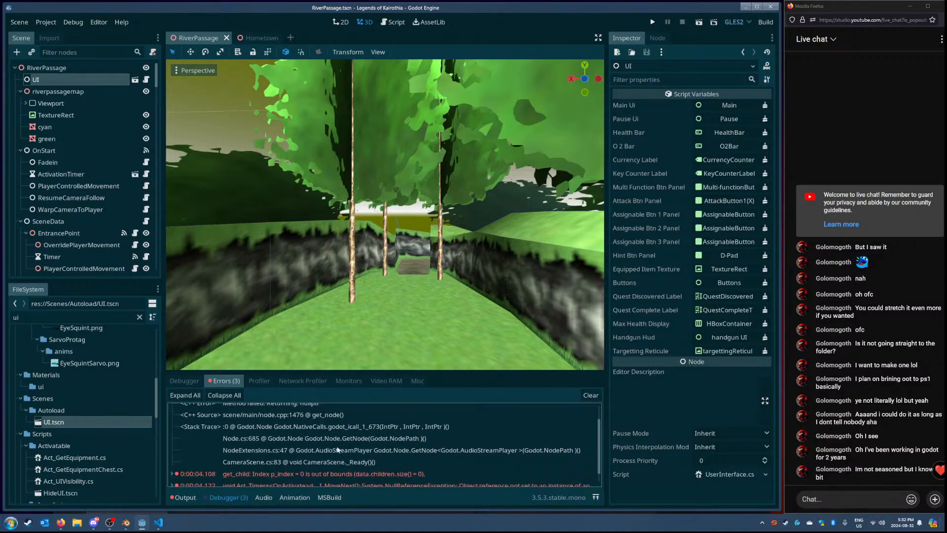
# Step: Filter the scene tree by "camera" and inspect the CameraRoot node's script variables
pyautogui.click(79, 53)
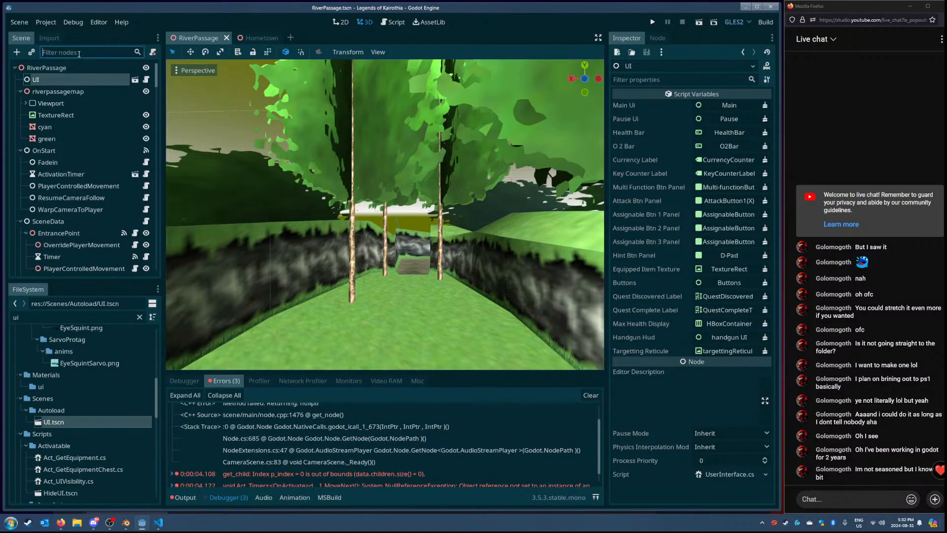
pyautogui.write('camera')
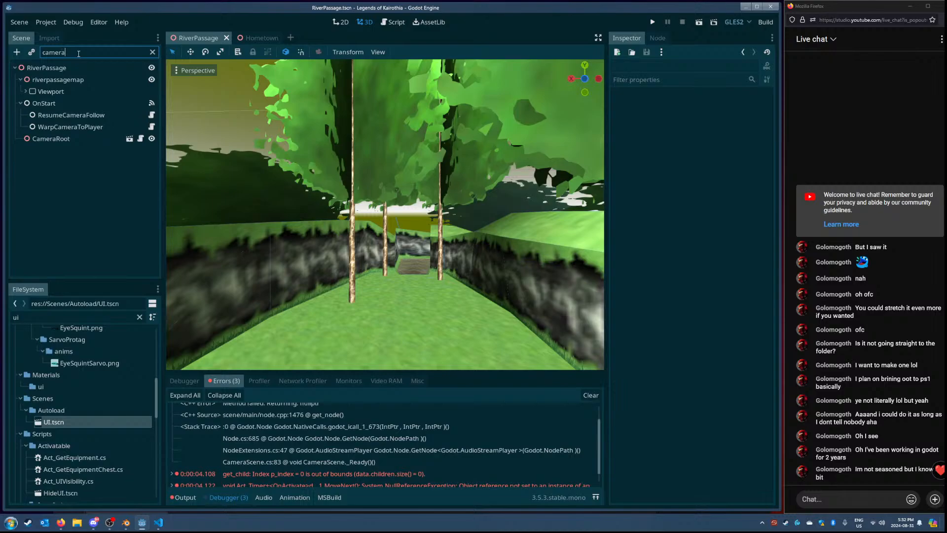
pyautogui.click(62, 139)
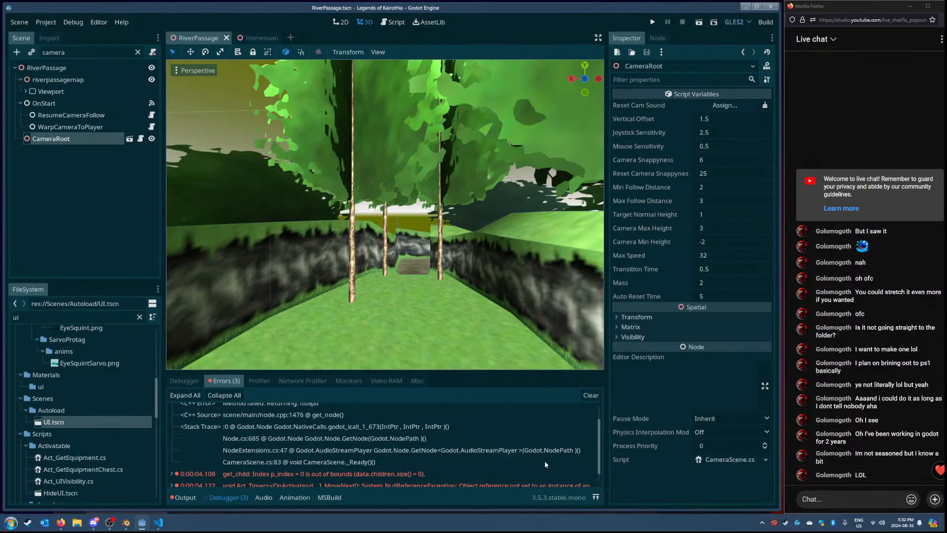
# Step: Close the Act_Fadein.cs script editor, then trace the CameraRoot error to CameraScene.cs line 83 and examine the resetCamSound assignment
pyautogui.click(165, 526)
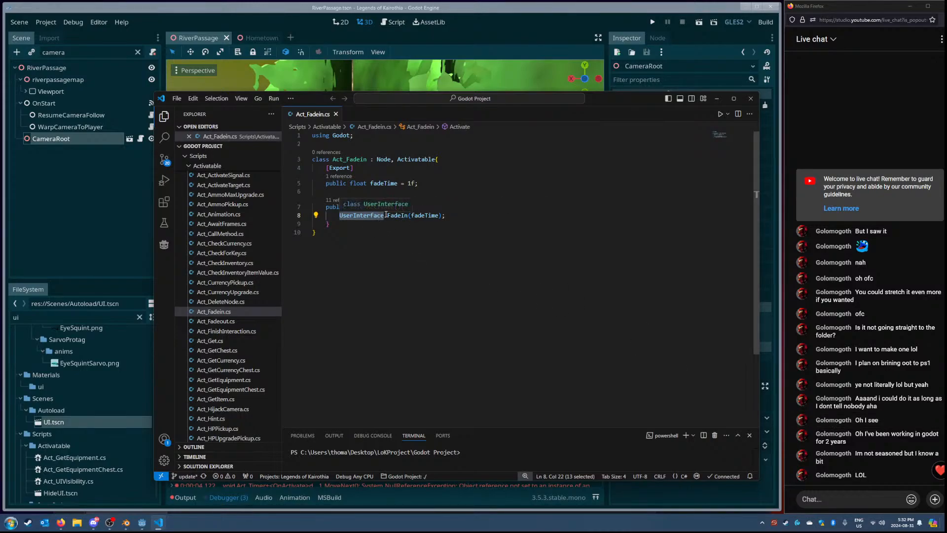
pyautogui.click(751, 98)
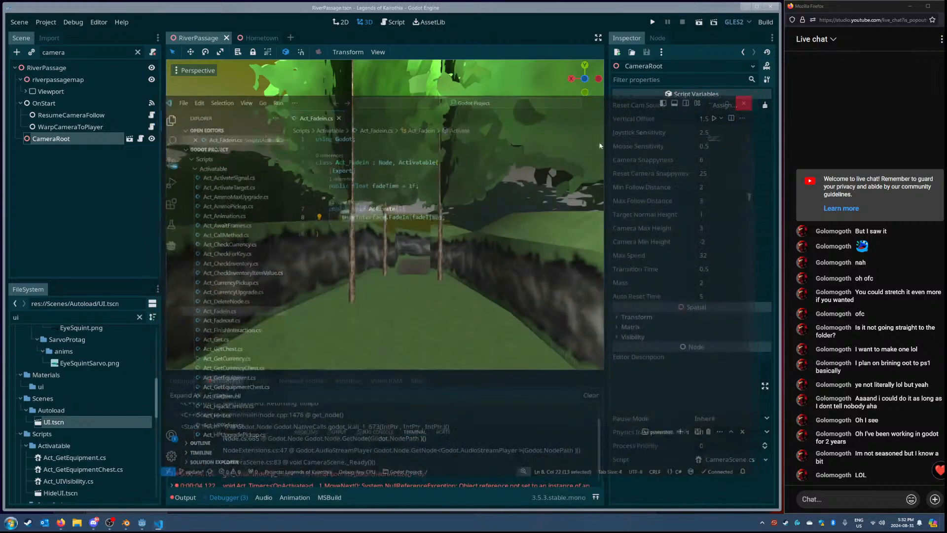
pyautogui.scroll(-1, 275, 438)
pyautogui.scroll(3, 262, 435)
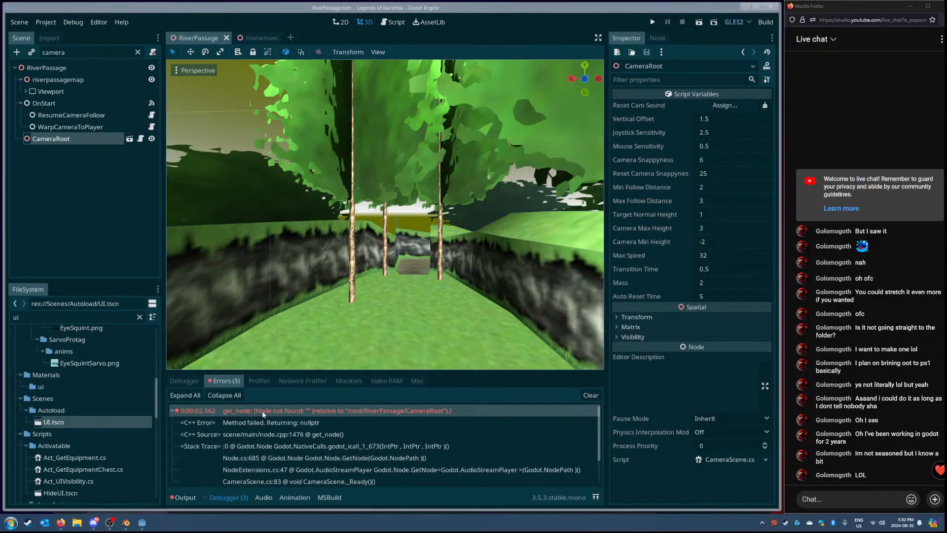
pyautogui.scroll(-1, 283, 443)
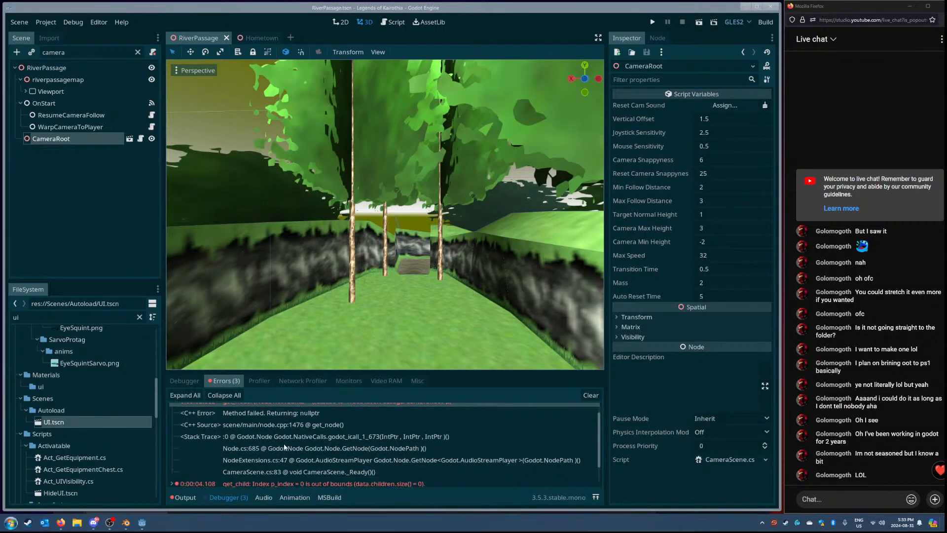
pyautogui.click(287, 472)
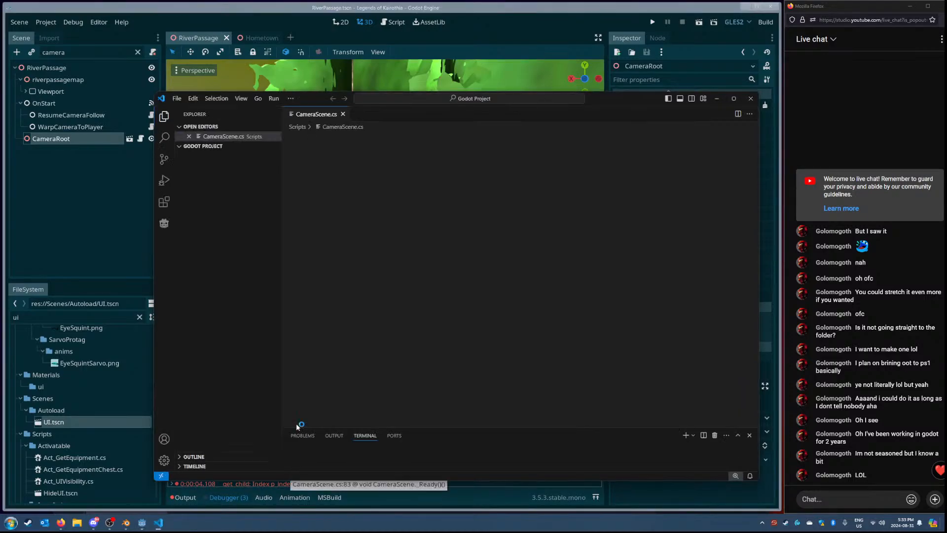
pyautogui.doubleClick(361, 309)
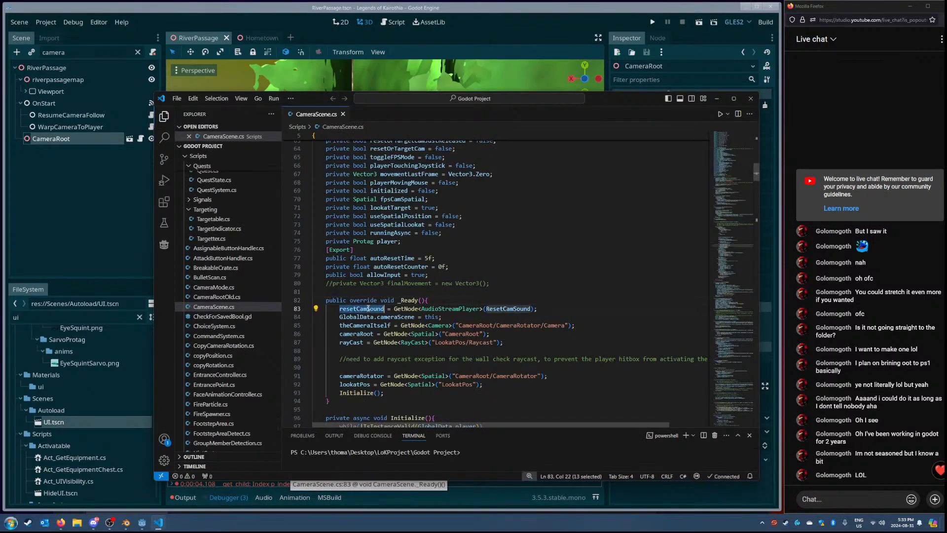
# Step: Switch to the Hometown scene in Godot, filter its nodes by "camera" and inspect the CameraRoot node's script variables
pyautogui.click(124, 236)
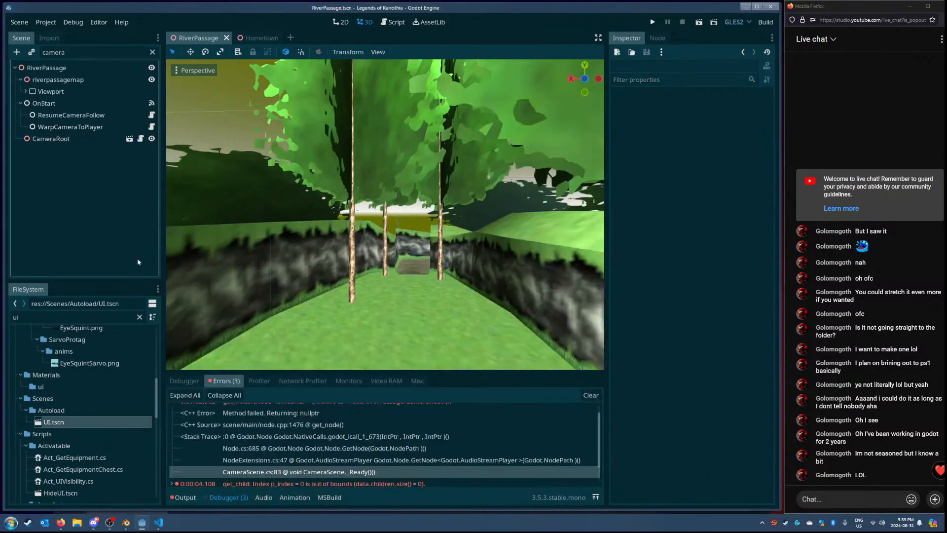
pyautogui.click(264, 38)
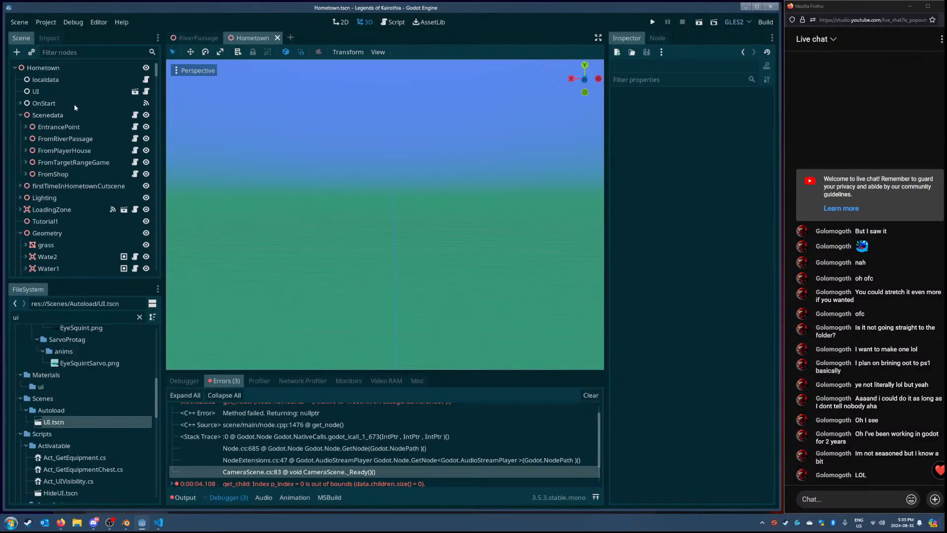
pyautogui.click(64, 89)
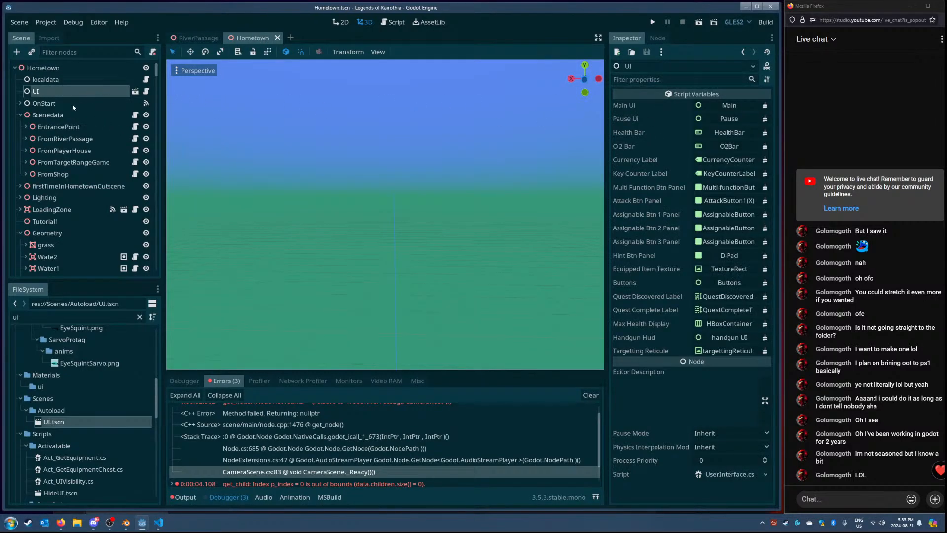
pyautogui.scroll(-10, 73, 107)
pyautogui.scroll(-2, 68, 150)
pyautogui.scroll(-4, 72, 123)
pyautogui.click(74, 51)
pyautogui.write('camera')
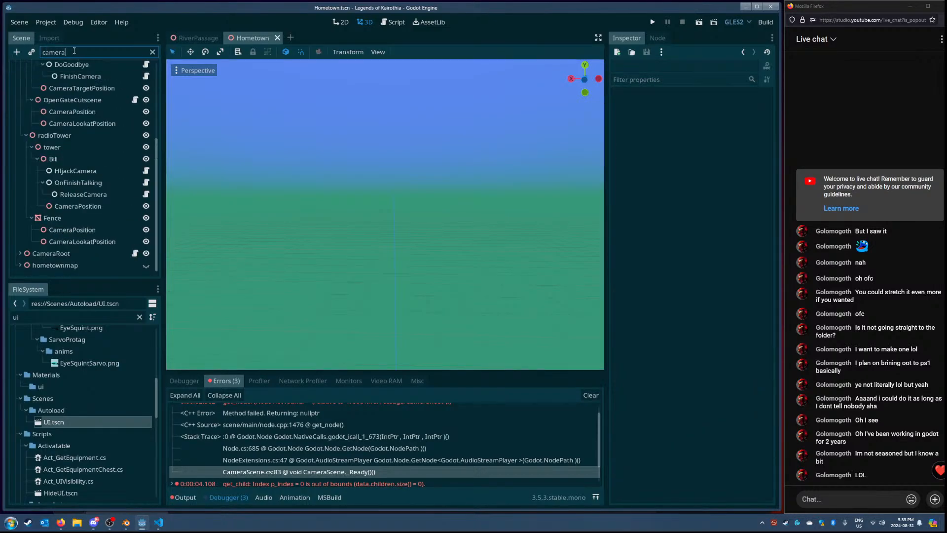
pyautogui.click(79, 253)
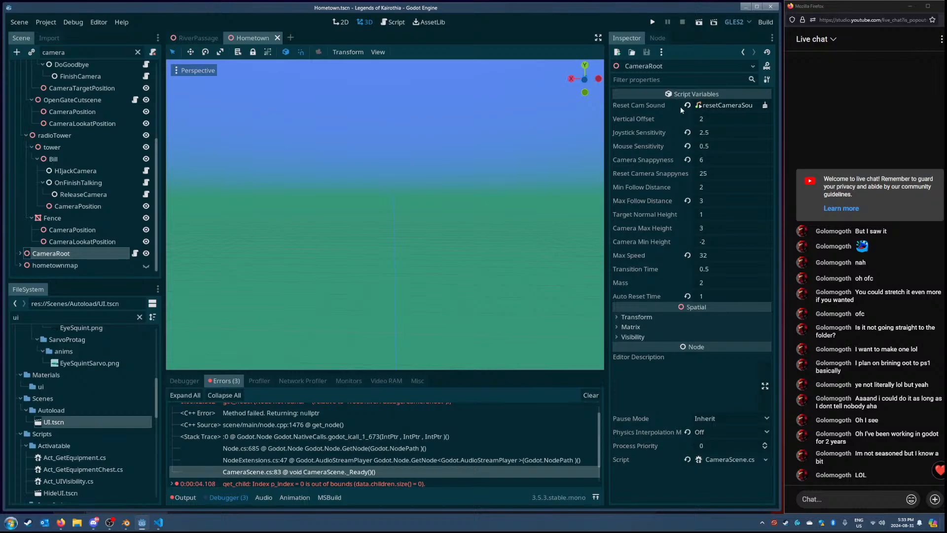
# Step: Widen the Inspector, open the node picker for Hometown CameraRoot's Reset Cam Sound, then cancel it
pyautogui.moveTo(607, 114); pyautogui.dragTo(550, 114)
pyautogui.click(718, 105)
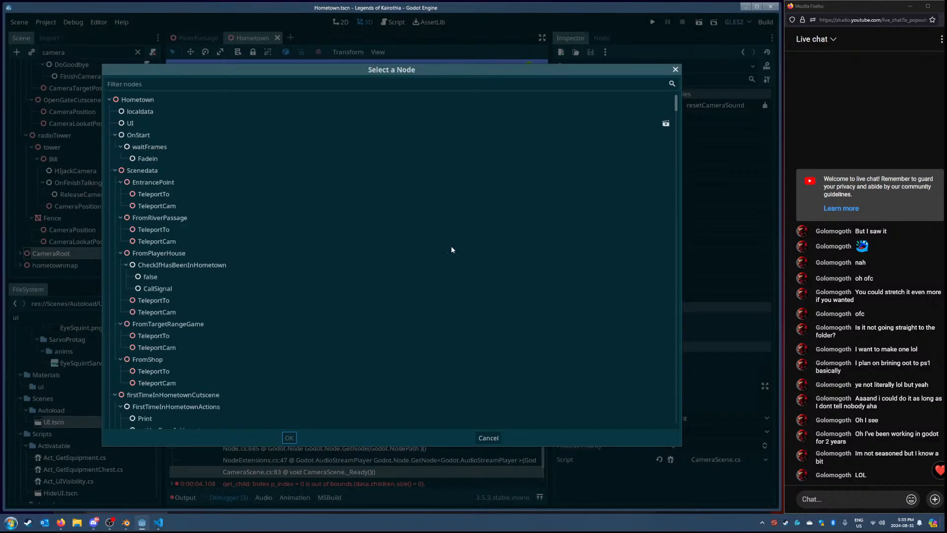
pyautogui.click(497, 437)
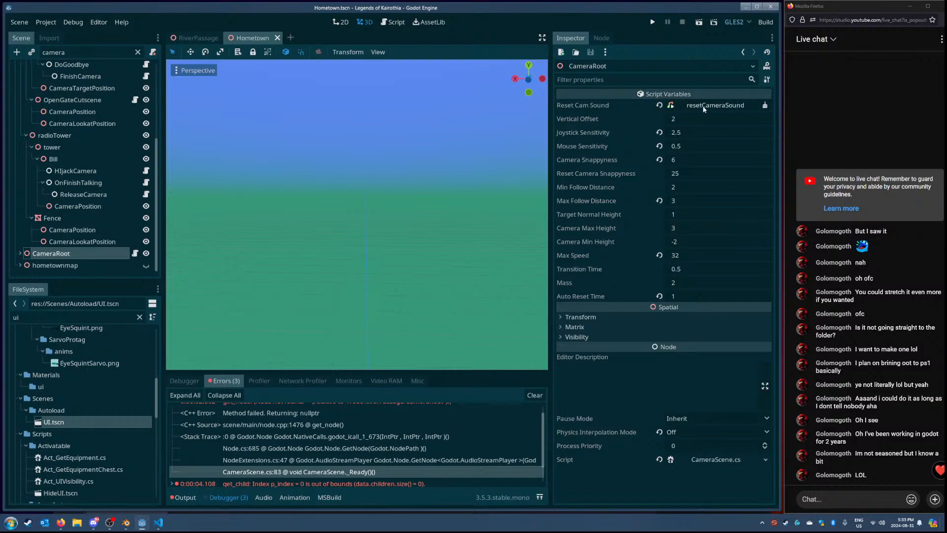
# Step: Search the project files for "resetcam" and preview the resetCam.ogg sound
pyautogui.doubleClick(16, 317)
pyautogui.write('resetcam')
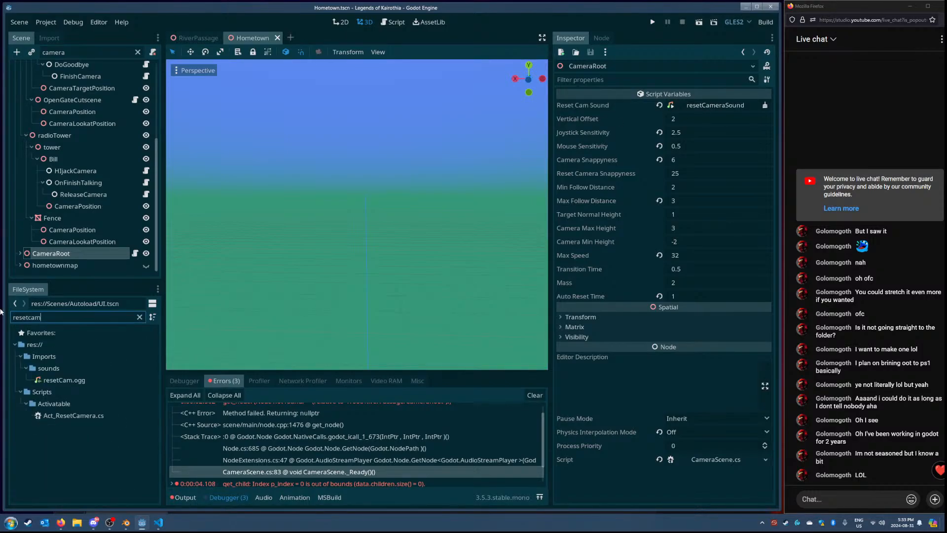
pyautogui.click(61, 382)
pyautogui.doubleClick(66, 382)
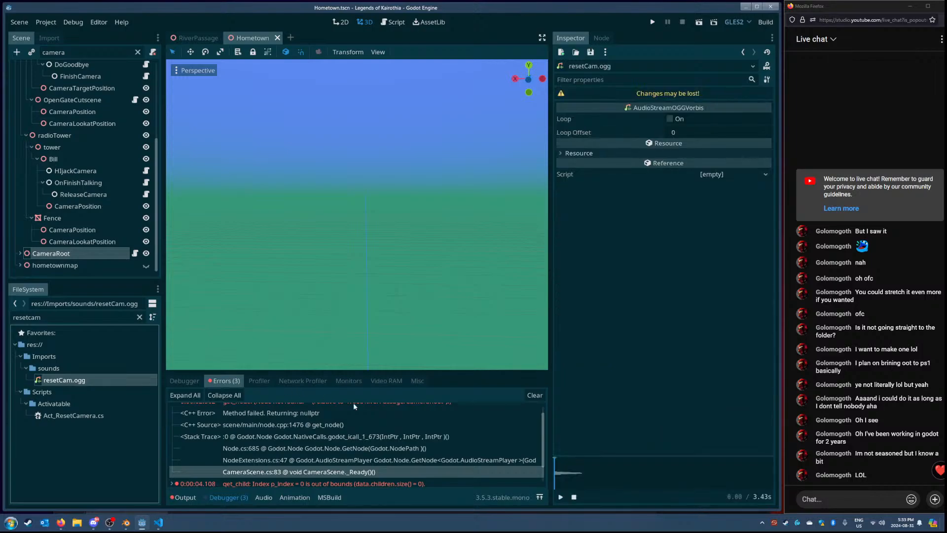
pyautogui.click(560, 496)
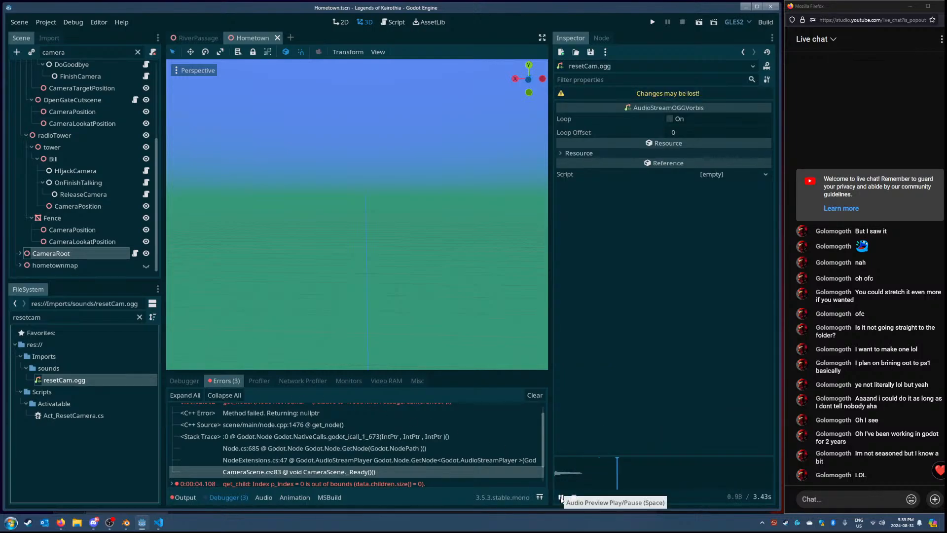
pyautogui.click(573, 497)
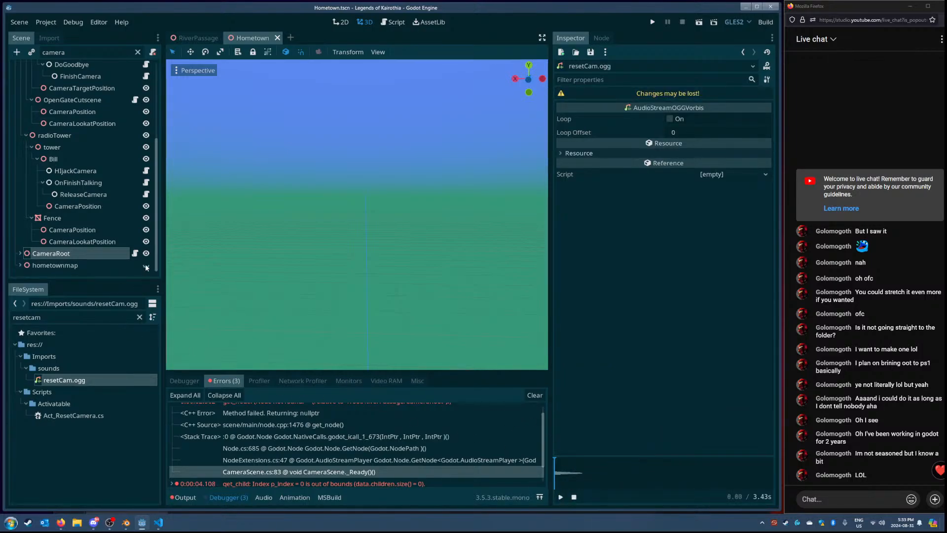
# Step: Expand CameraRoot in the Hometown scene tree and examine its child nodes for the reset sound player
pyautogui.scroll(5, 144, 264)
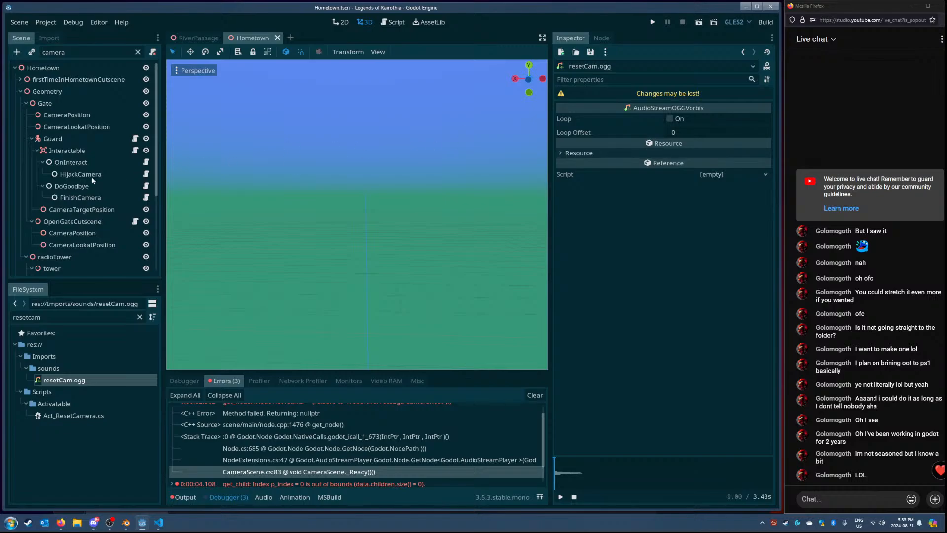
pyautogui.scroll(-5, 59, 246)
pyautogui.click(56, 265)
pyautogui.click(51, 254)
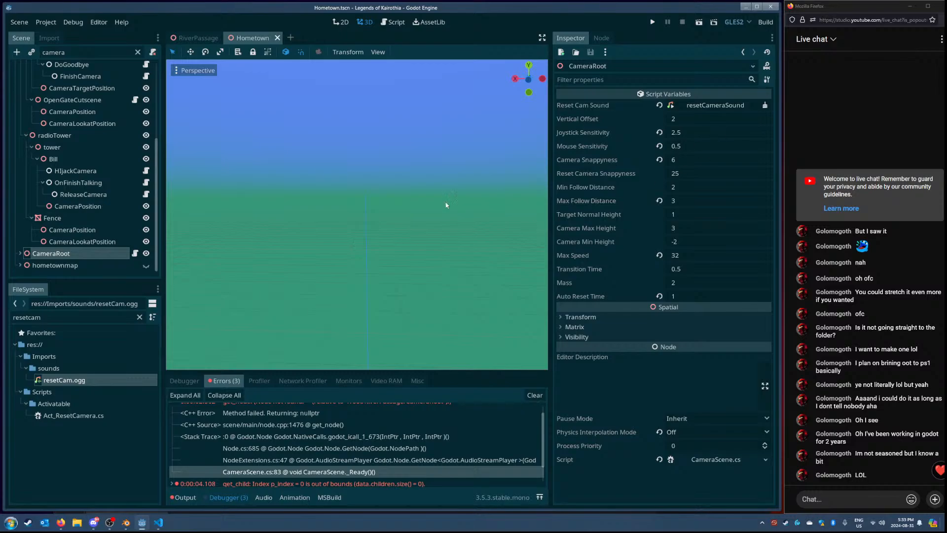
pyautogui.click(135, 253)
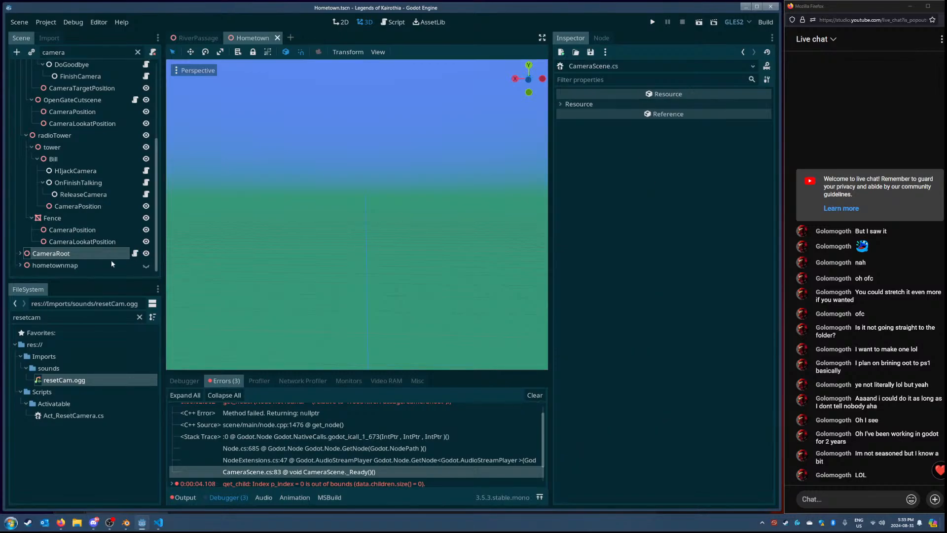
pyautogui.click(88, 253)
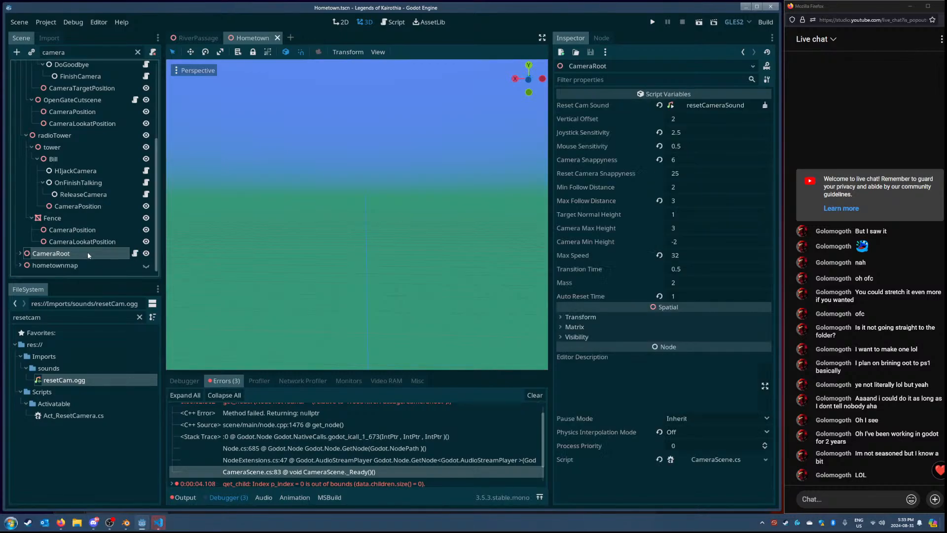
pyautogui.click(20, 254)
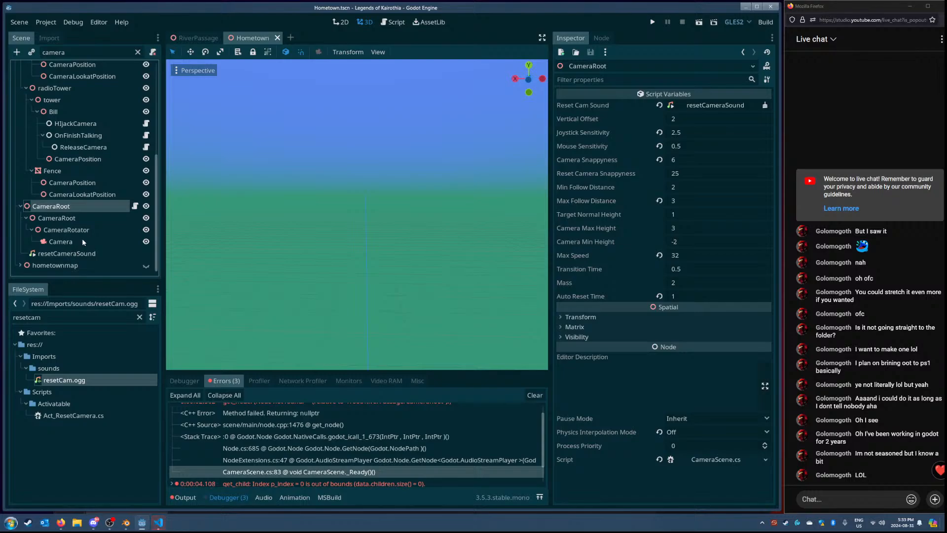
pyautogui.click(61, 321)
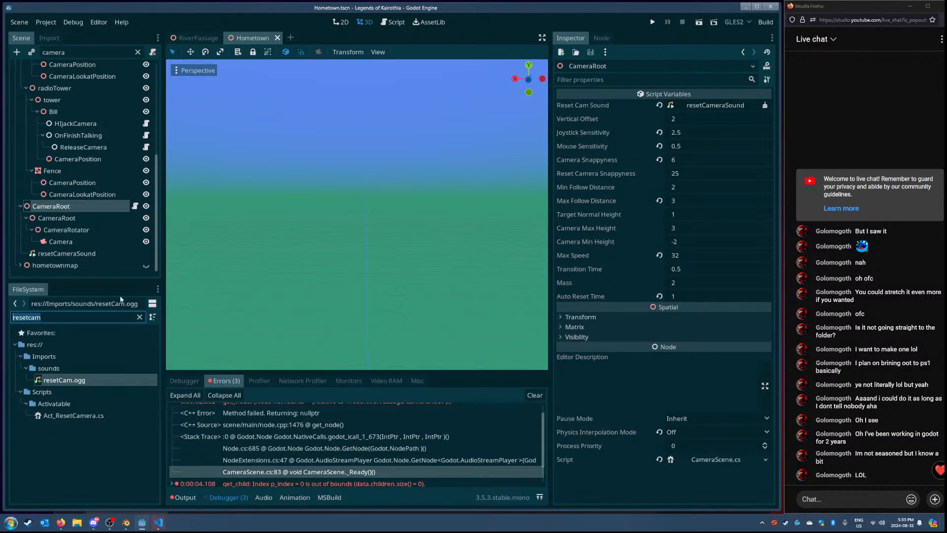
# Step: Open the CameraRoot scene from RiverPassage and try to assign resetCam.ogg to CameraScene's Reset Cam Sound
pyautogui.click(198, 38)
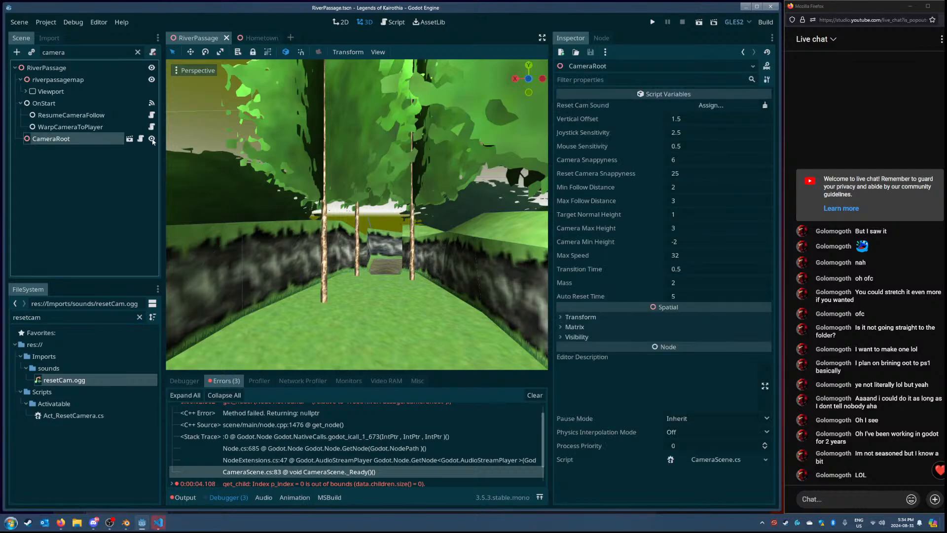
pyautogui.click(129, 139)
pyautogui.click(59, 69)
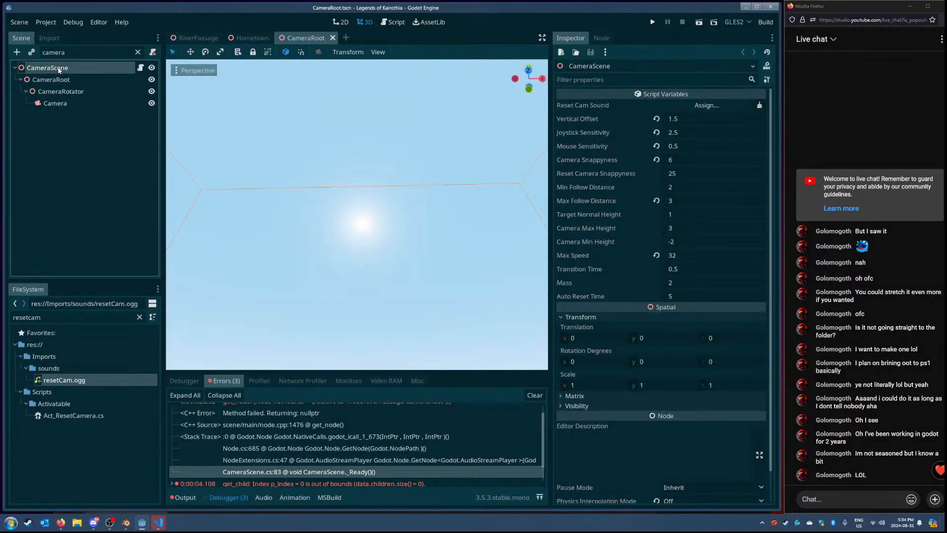
pyautogui.moveTo(58, 380); pyautogui.dragTo(715, 107)
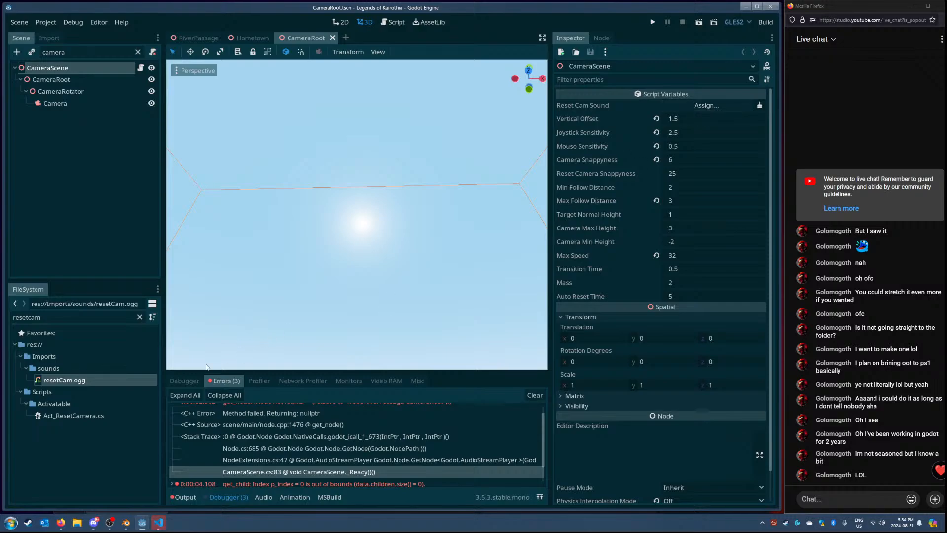
pyautogui.moveTo(68, 380); pyautogui.dragTo(717, 104)
# Step: Add an AudioStreamPlayer node as a child of CameraScene
pyautogui.rightClick(69, 68)
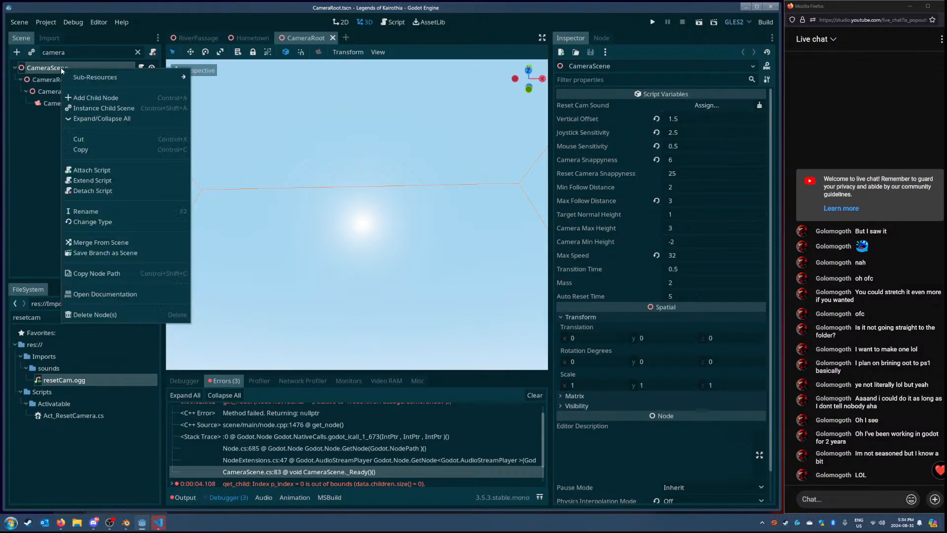
pyautogui.click(82, 97)
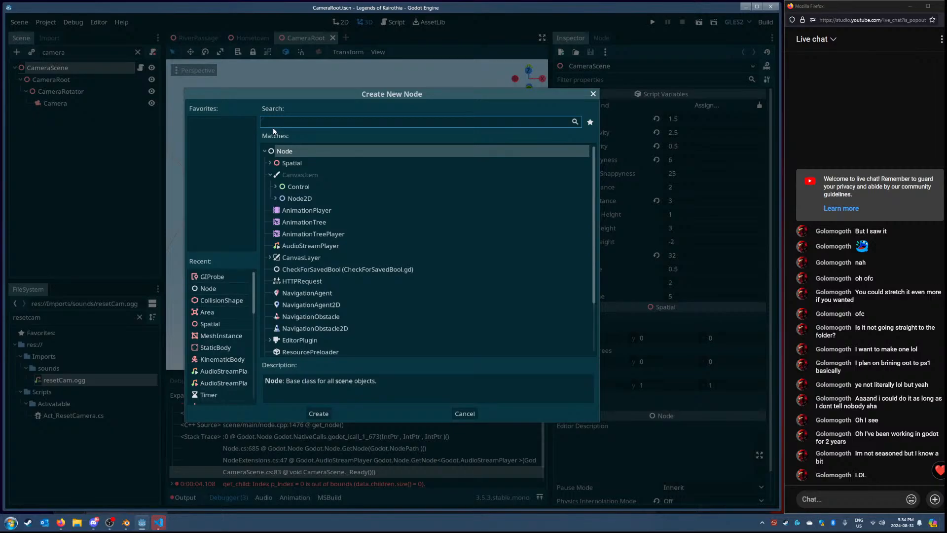
pyautogui.write('audio')
pyautogui.press('Return')
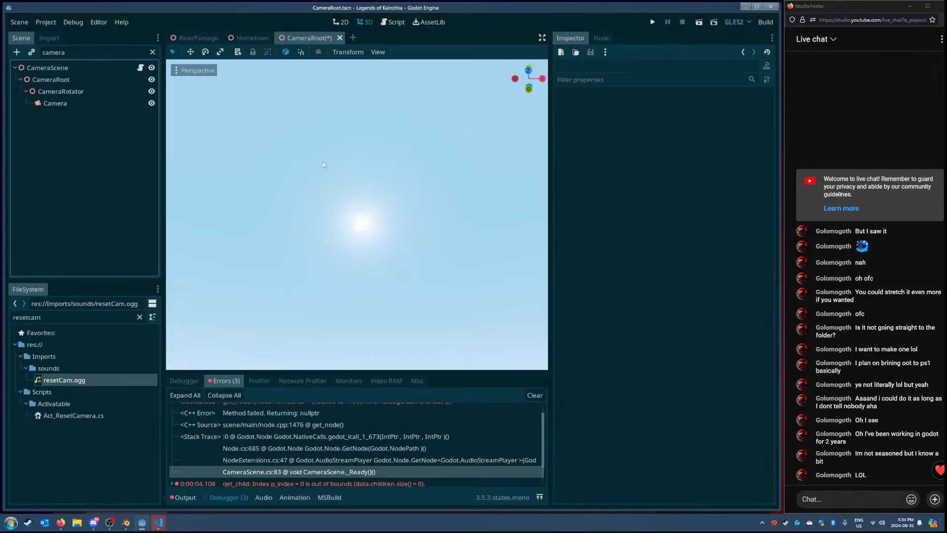
# Step: Add a second AudioStreamPlayer node under CameraScene and save the scene
pyautogui.rightClick(59, 69)
pyautogui.click(143, 102)
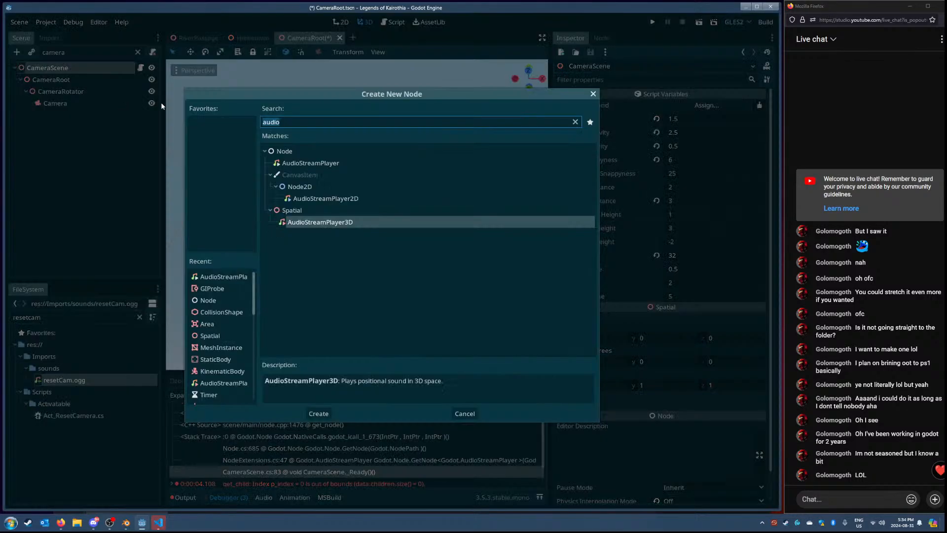
pyautogui.doubleClick(335, 163)
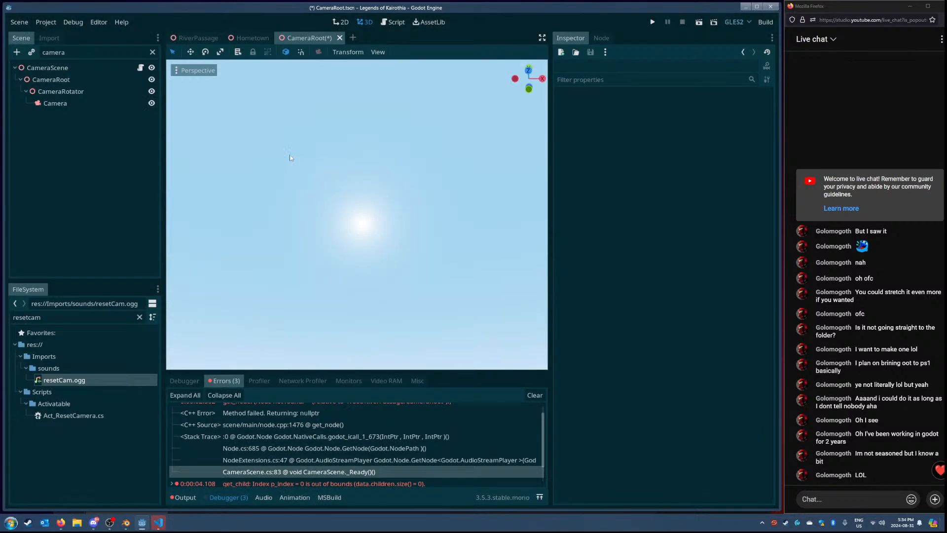
pyautogui.click(78, 78)
pyautogui.click(75, 70)
pyautogui.hotkey('ctrl', 's')
# Step: Clear the scene tree filter and delete the duplicate AudioStreamPlayer2 node
pyautogui.click(138, 51)
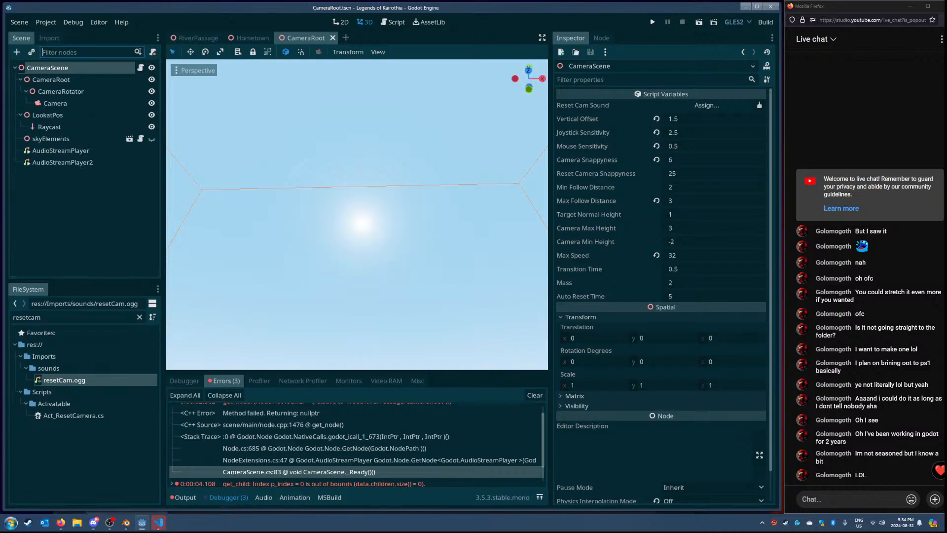
pyautogui.click(57, 163)
pyautogui.press('Delete')
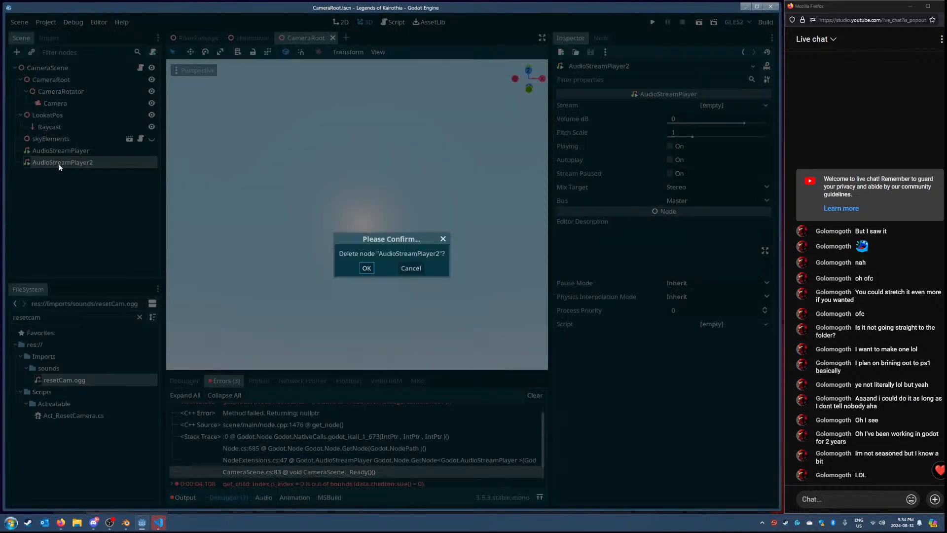
pyautogui.click(368, 269)
# Step: Rename the AudioStreamPlayer node under CameraScene to cameraResetSound
pyautogui.click(93, 149)
pyautogui.click(88, 52)
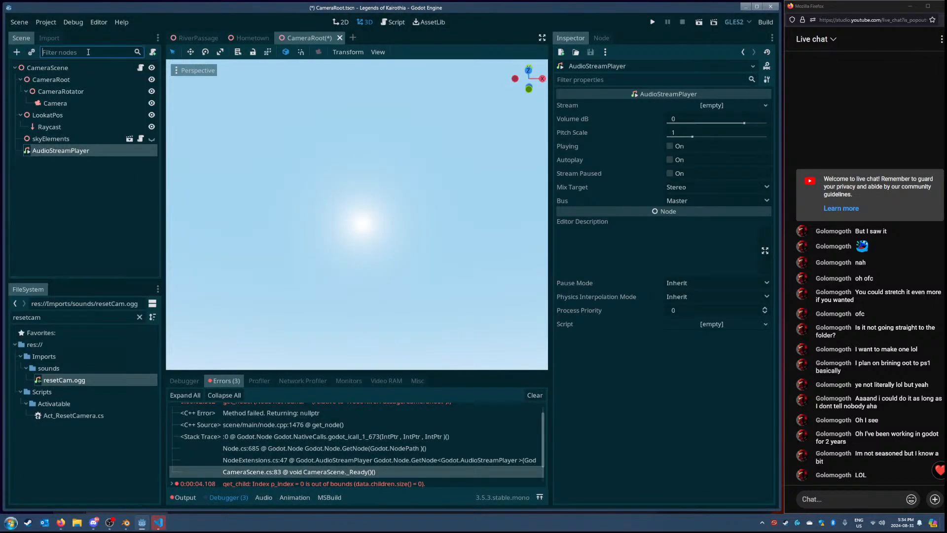
pyautogui.doubleClick(92, 152)
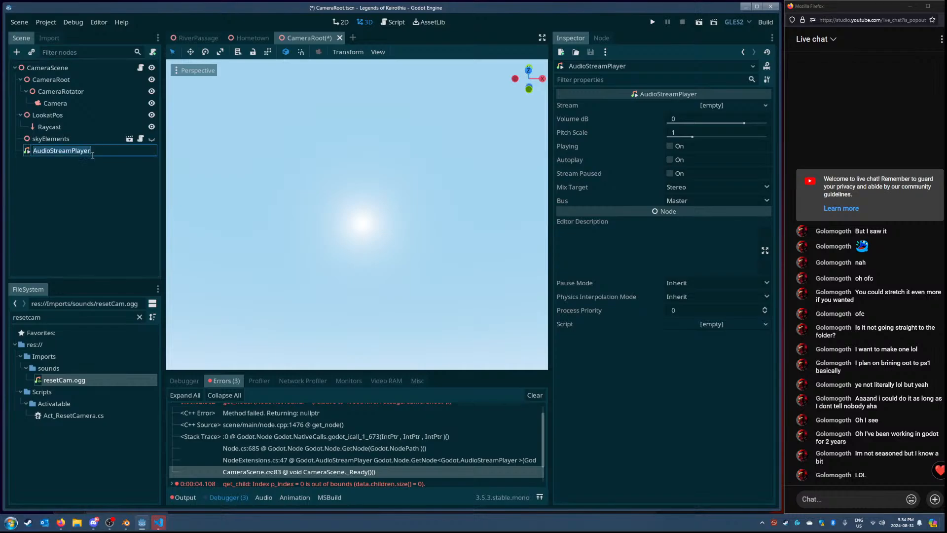
pyautogui.write('resetSou')
pyautogui.press('BackSpace')
pyautogui.press('BackSpace')
pyautogui.press('BackSpace')
pyautogui.press('BackSpace')
pyautogui.press('BackSpace')
pyautogui.press('BackSpace')
pyautogui.press('BackSpace')
pyautogui.press('BackSpace')
pyautogui.write('cameraResetSound')
pyautogui.press('Return')
# Step: Assign resetCam.ogg as cameraResetSound's stream, preview its playback, save the scene and check the available audio buses
pyautogui.moveTo(66, 380); pyautogui.dragTo(739, 105)
pyautogui.click(670, 164)
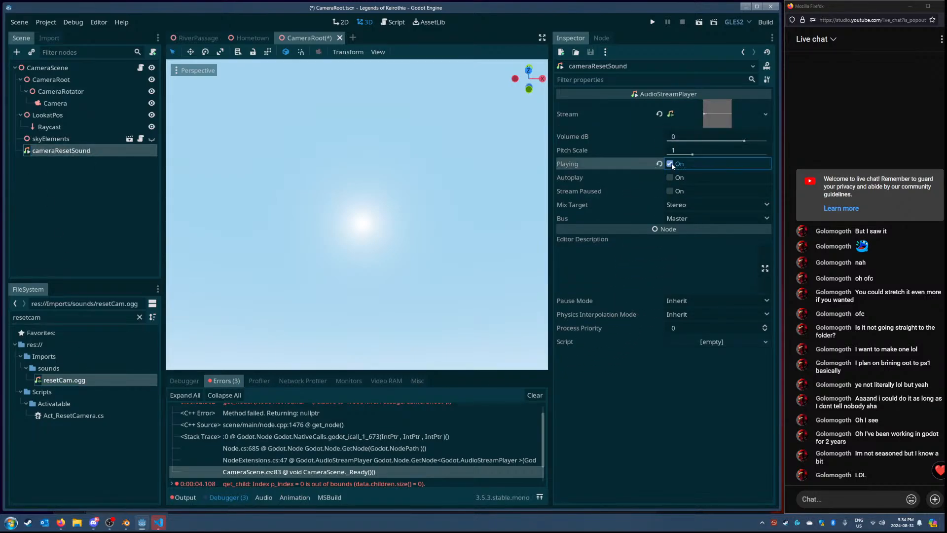
pyautogui.click(669, 163)
pyautogui.hotkey('ctrl', 's')
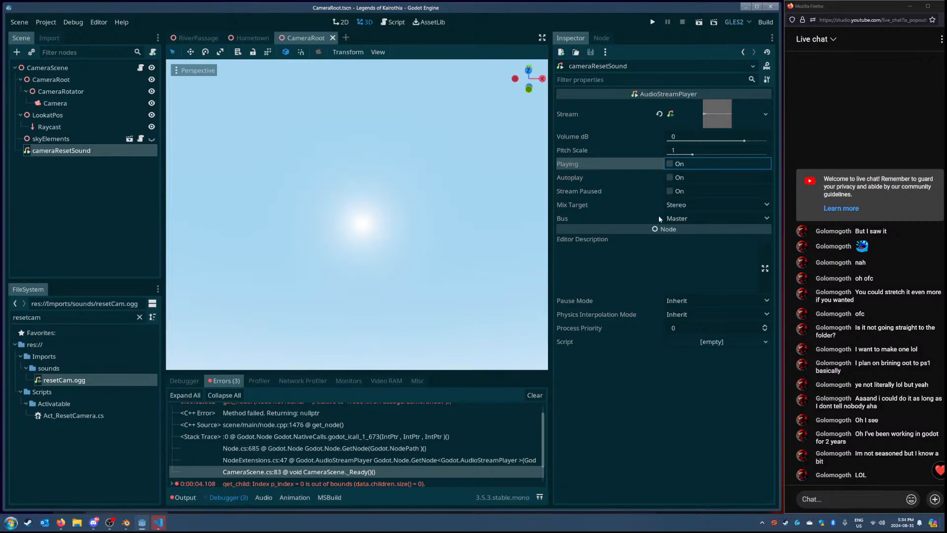
pyautogui.click(703, 219)
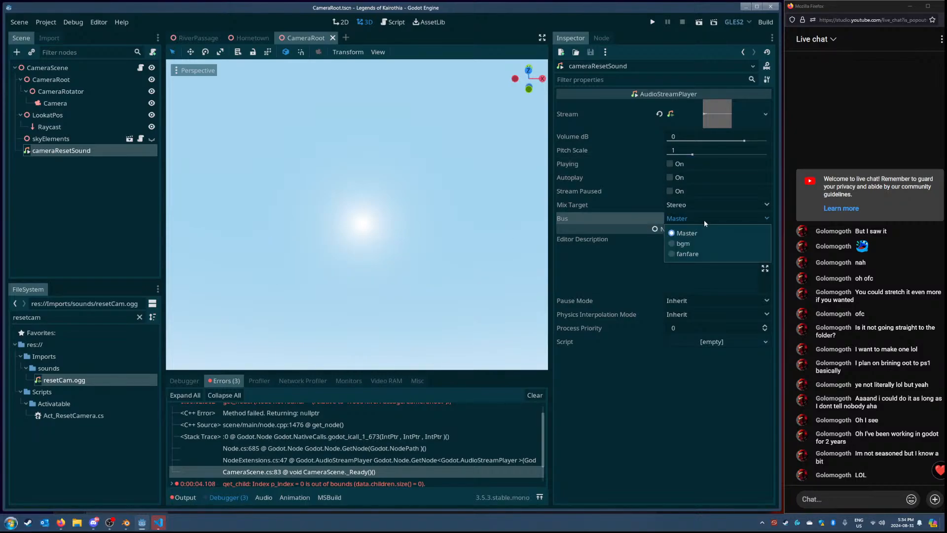
pyautogui.click(704, 220)
# Step: Return to the RiverPassage scene and examine the stack trace of the get_child out-of-bounds error
pyautogui.click(249, 38)
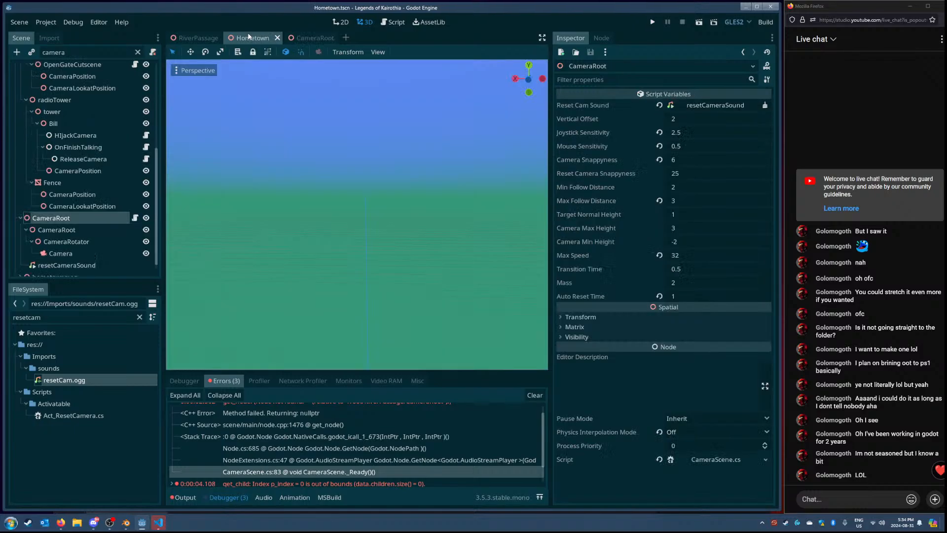
pyautogui.click(196, 38)
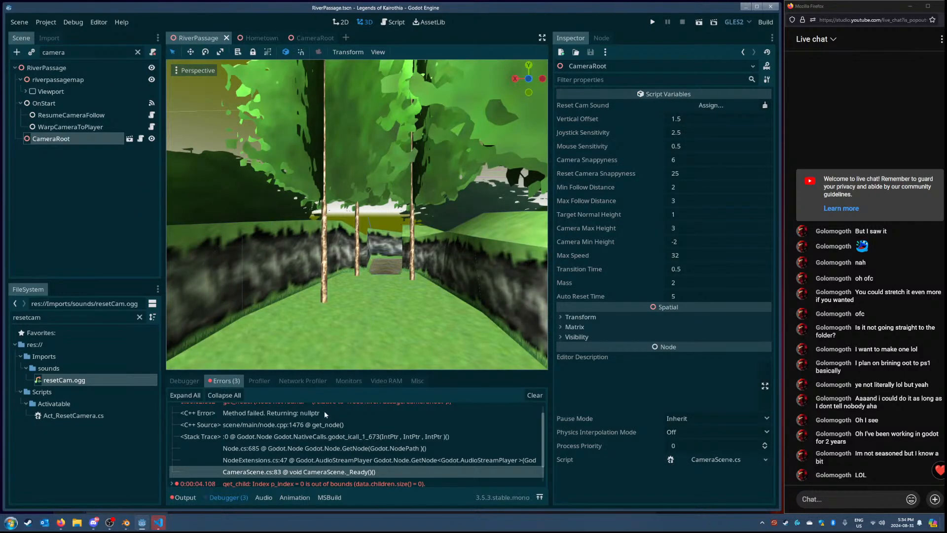
pyautogui.scroll(-2, 321, 450)
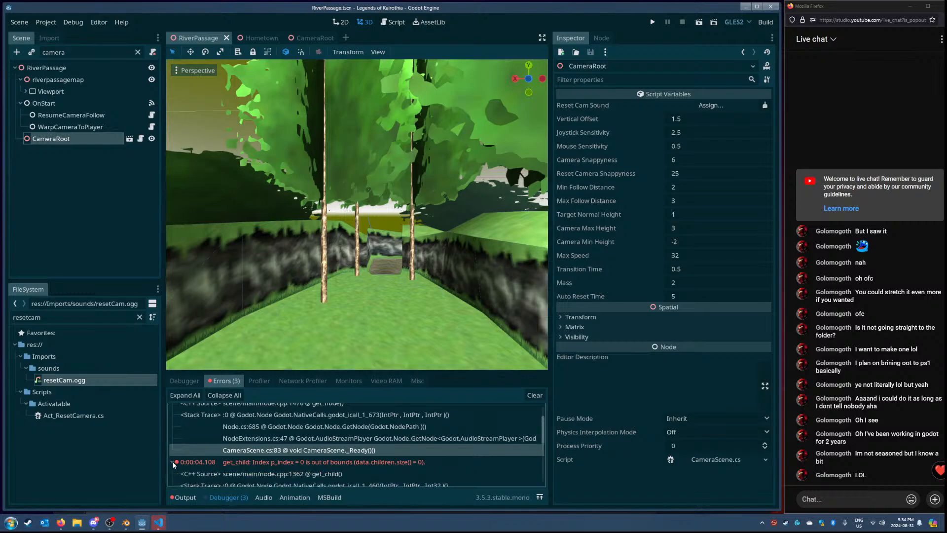
pyautogui.click(172, 462)
pyautogui.scroll(-3, 260, 454)
pyautogui.scroll(-2, 263, 457)
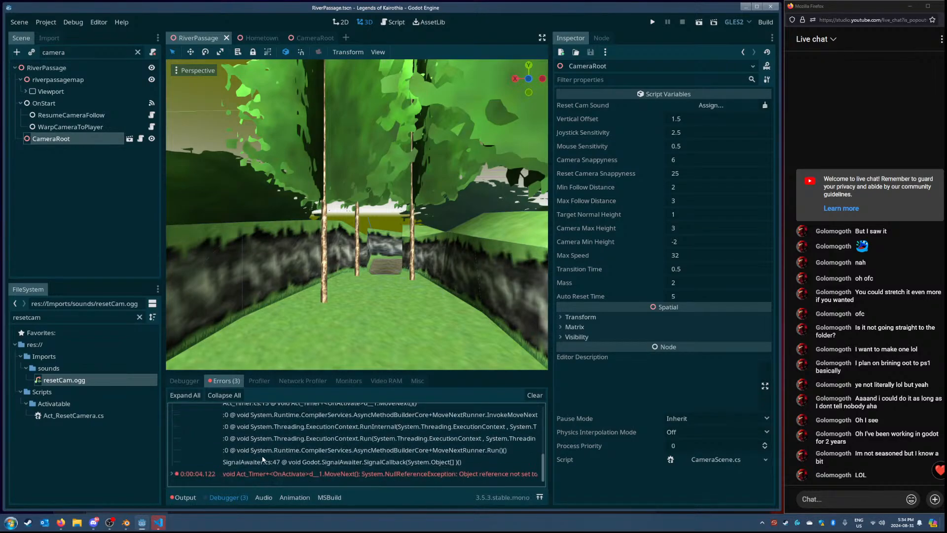
pyautogui.scroll(2, 281, 463)
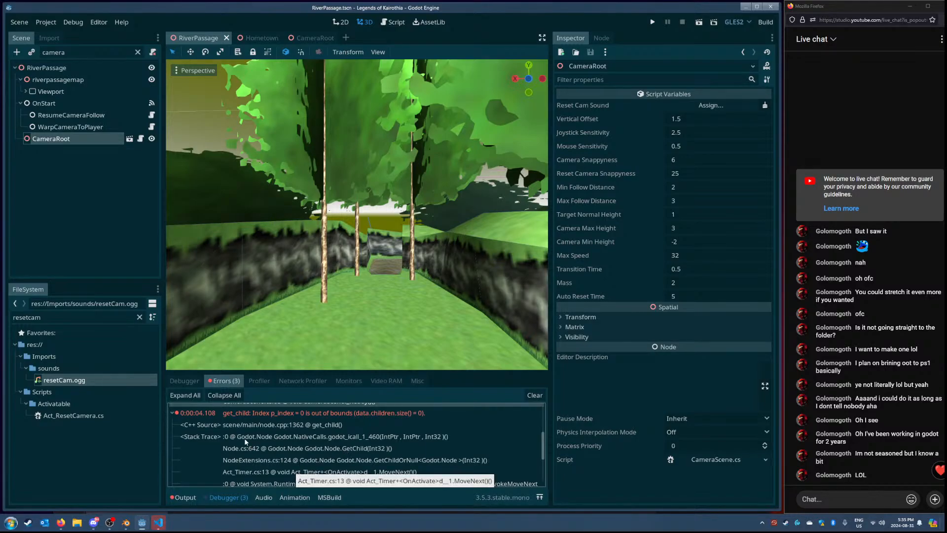
pyautogui.scroll(1, 201, 431)
pyautogui.scroll(-4, 204, 444)
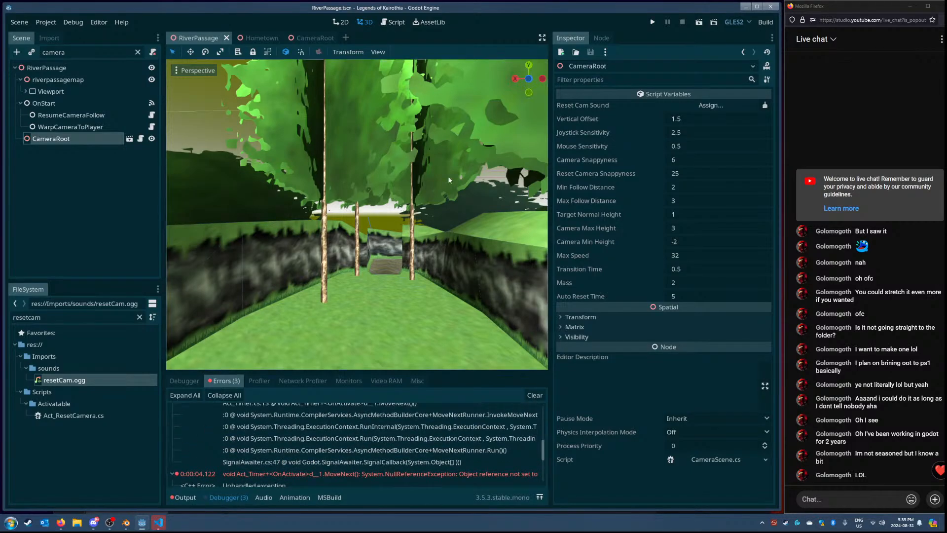
# Step: Run the RiverPassage scene, stop it and examine the get_node error in the debugger
pyautogui.click(699, 22)
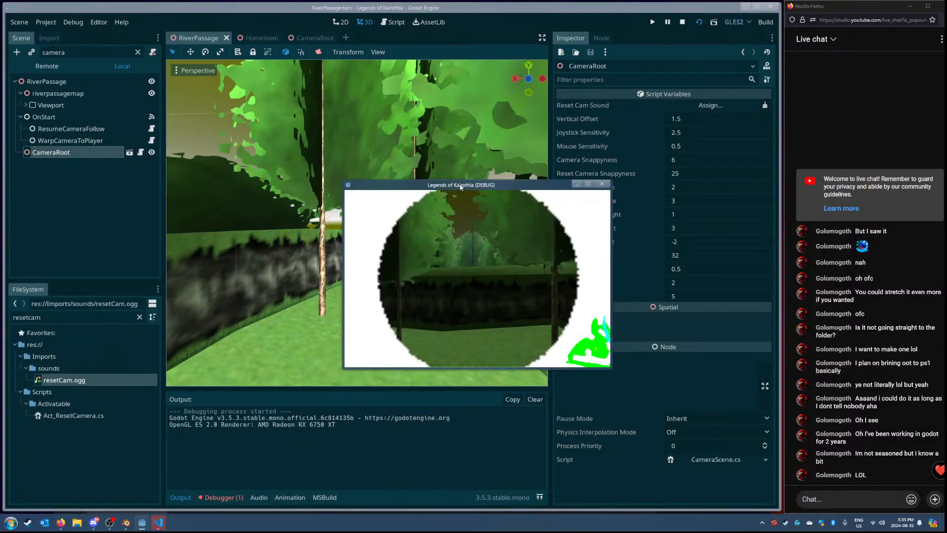
pyautogui.press('F8')
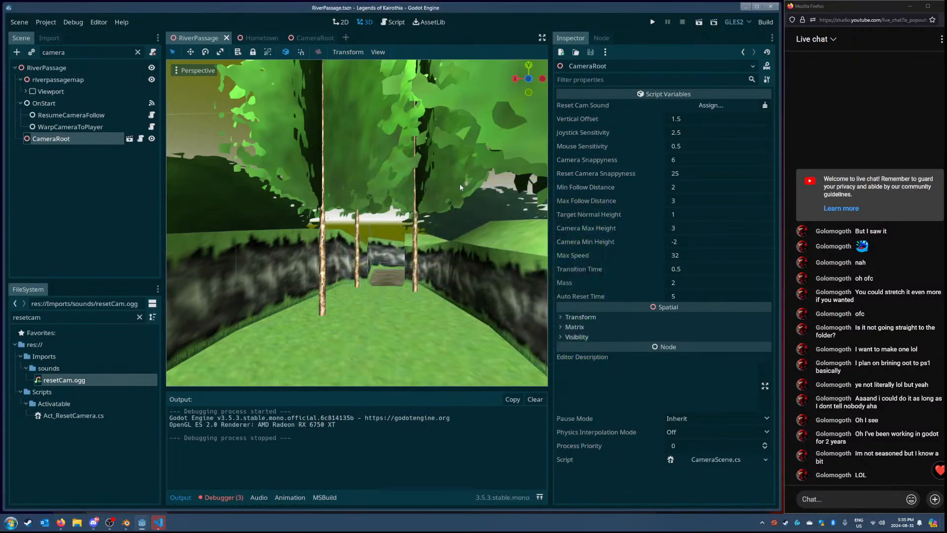
pyautogui.click(226, 497)
pyautogui.click(221, 383)
pyautogui.click(173, 410)
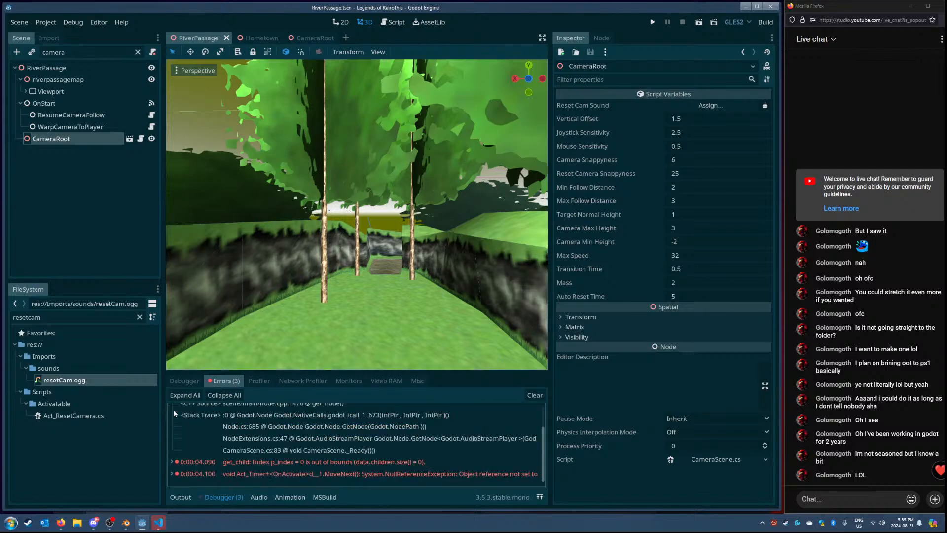
pyautogui.scroll(2, 294, 433)
pyautogui.scroll(1, 375, 416)
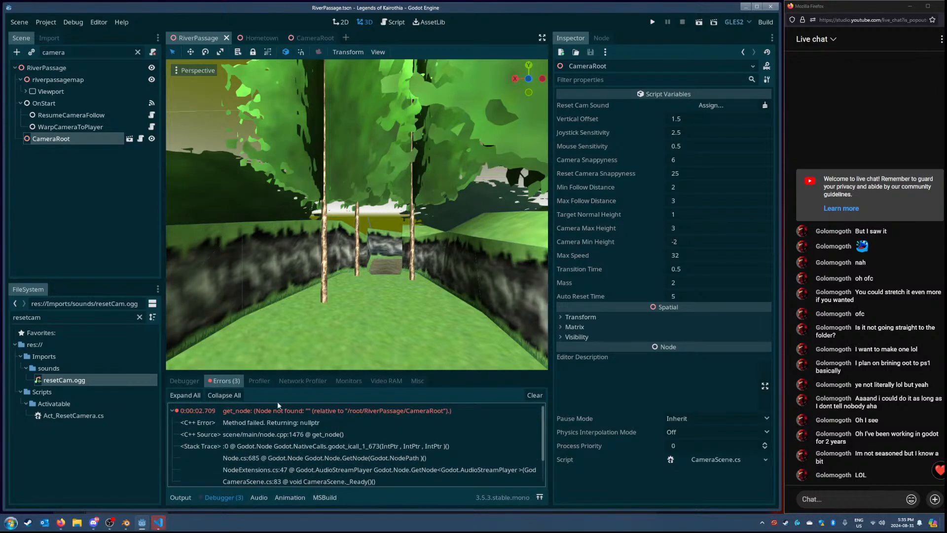
# Step: In the CameraRoot scene, assign the cameraResetSound node to CameraScene's Reset Cam Sound and save the scene
pyautogui.click(78, 128)
pyautogui.click(80, 140)
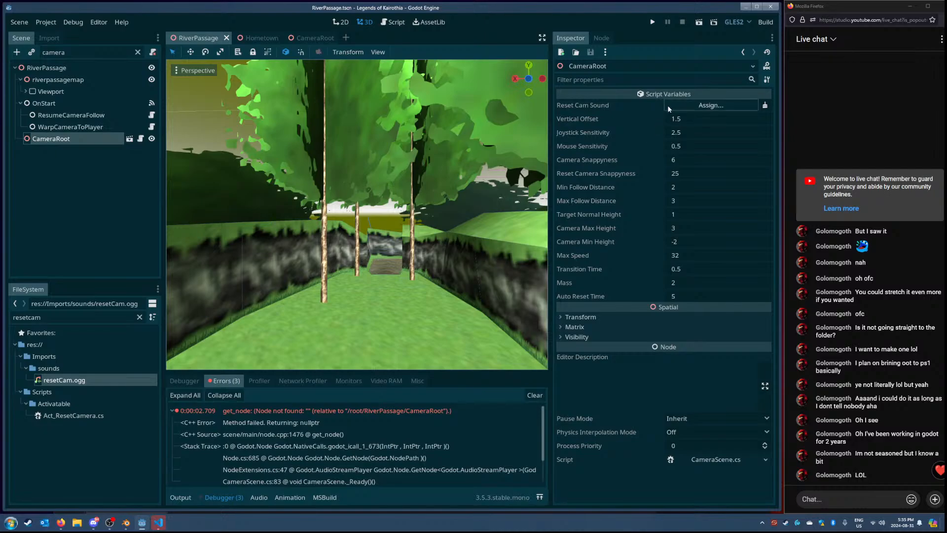
pyautogui.click(309, 40)
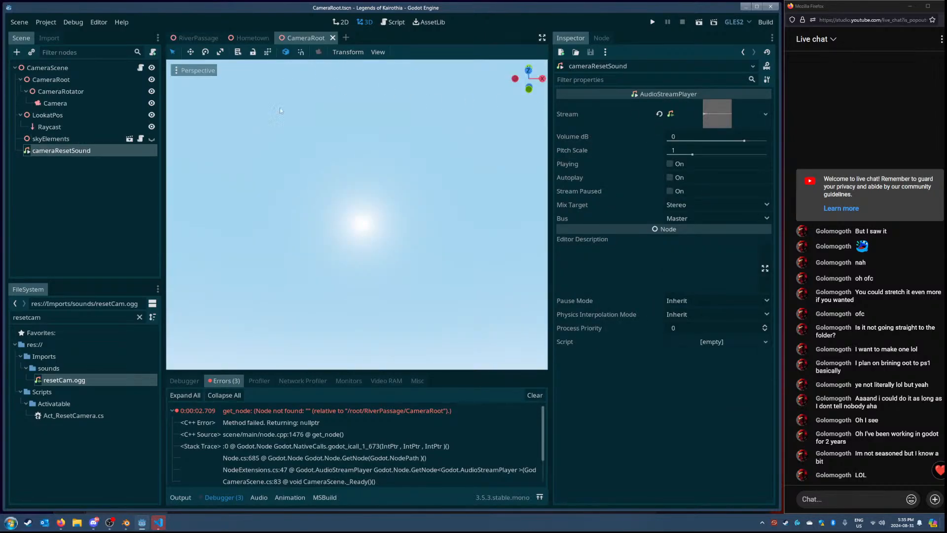
pyautogui.click(69, 70)
pyautogui.moveTo(61, 151); pyautogui.dragTo(707, 105)
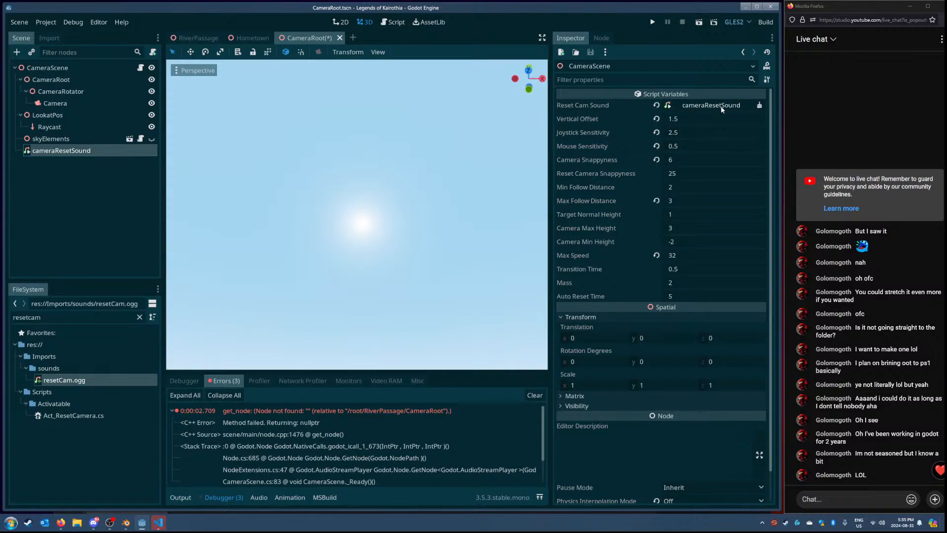
# Step: Run the RiverPassage scene again to test the camera fix, and close the game window
pyautogui.click(194, 38)
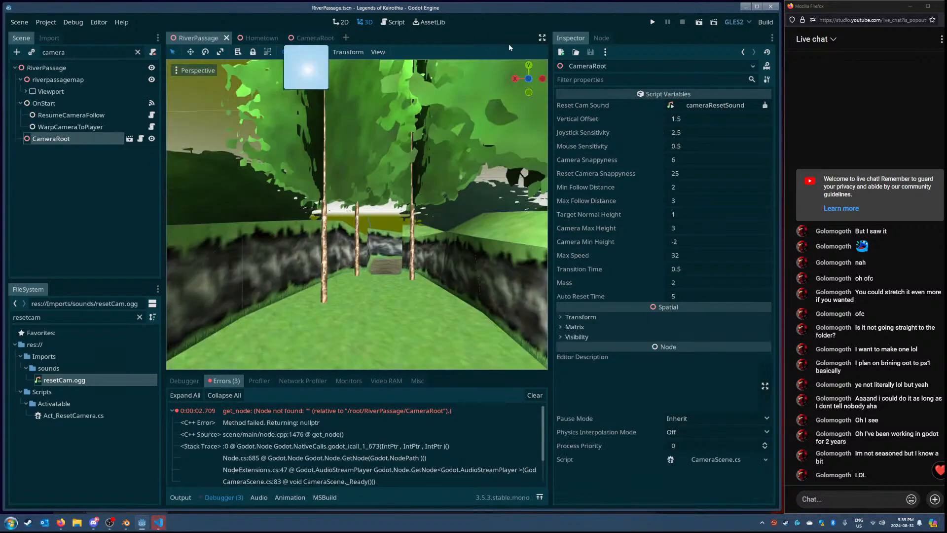
pyautogui.click(698, 23)
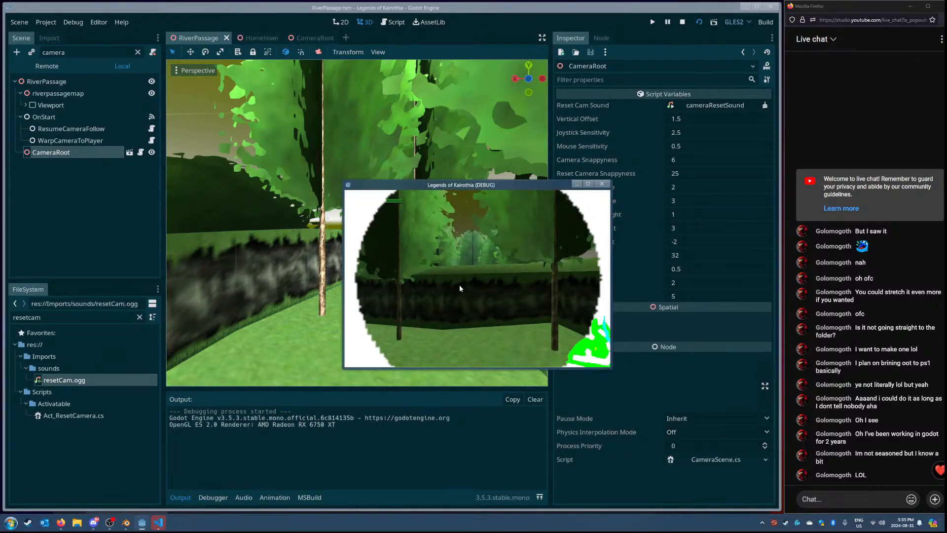
pyautogui.hotkey('alt', 'F4')
# Step: Expand the get_child error in the debugger and enlarge the error list to read its full stack trace
pyautogui.click(224, 497)
pyautogui.click(225, 381)
pyautogui.click(173, 410)
pyautogui.scroll(-3, 274, 442)
pyautogui.scroll(-1, 274, 442)
pyautogui.scroll(4, 276, 458)
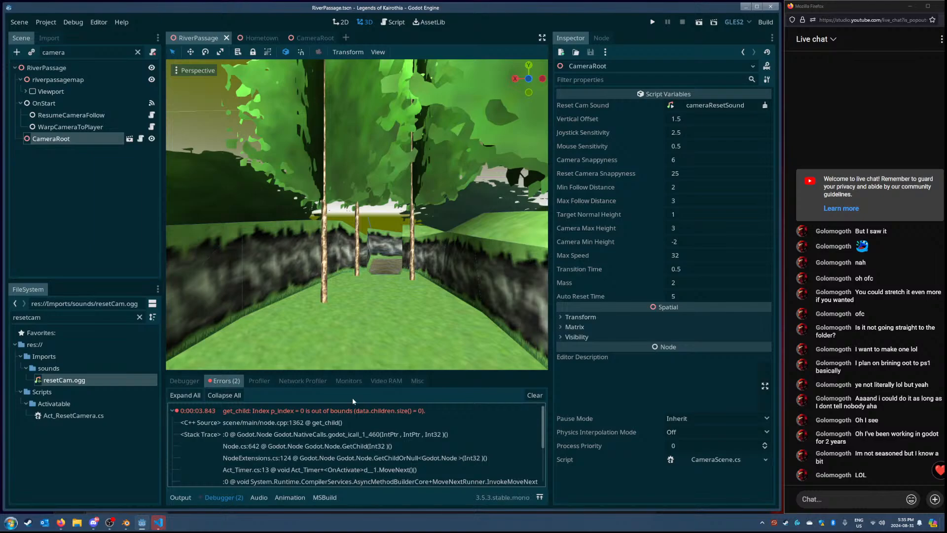
pyautogui.moveTo(302, 371); pyautogui.dragTo(299, 293)
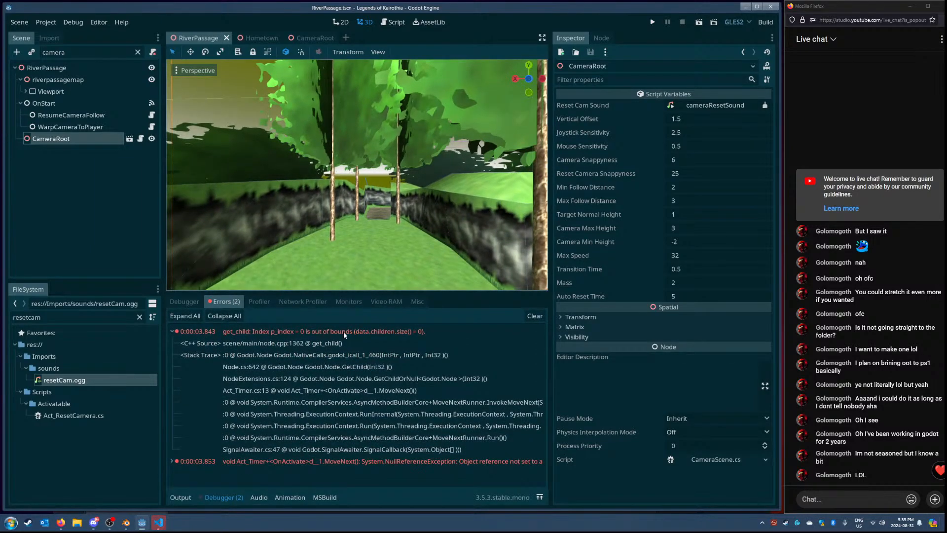
# Step: Open Act_Timer.cs in VS Code from the stack trace and examine the GetChildOrNull call on line 13
pyautogui.click(257, 392)
pyautogui.doubleClick(258, 393)
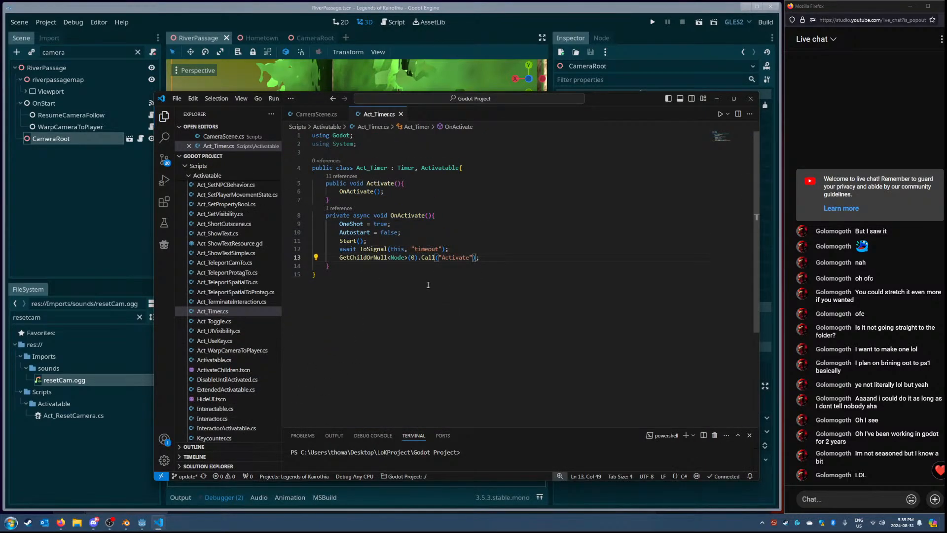
pyautogui.doubleClick(380, 257)
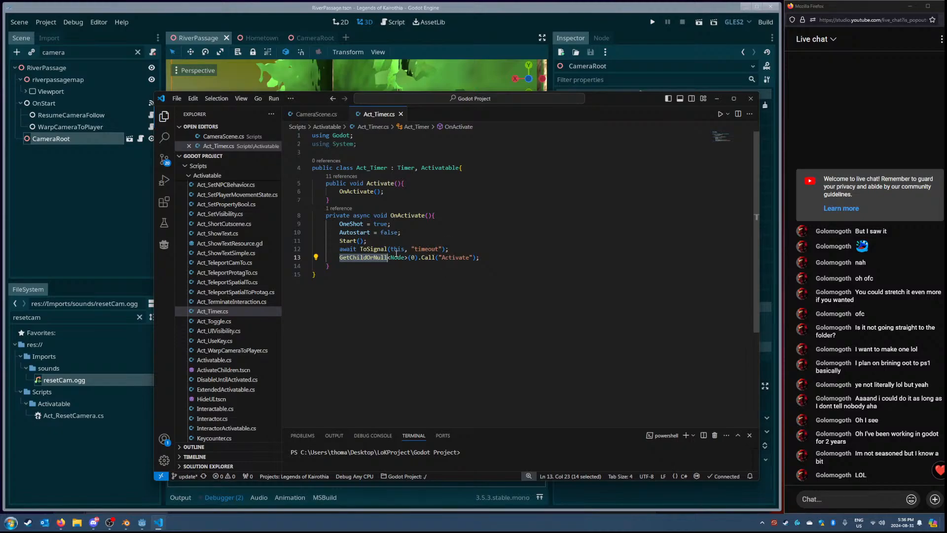
pyautogui.moveTo(428, 257)
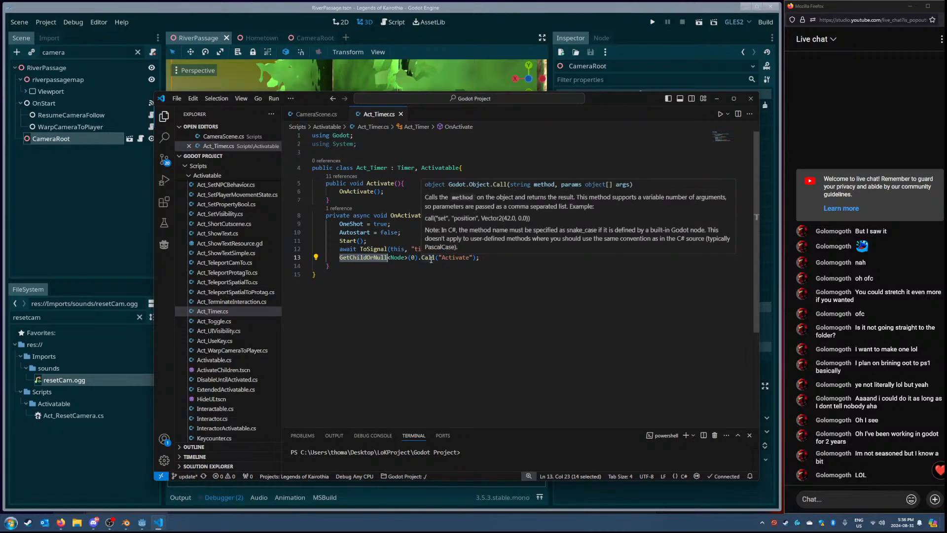
pyautogui.click(416, 291)
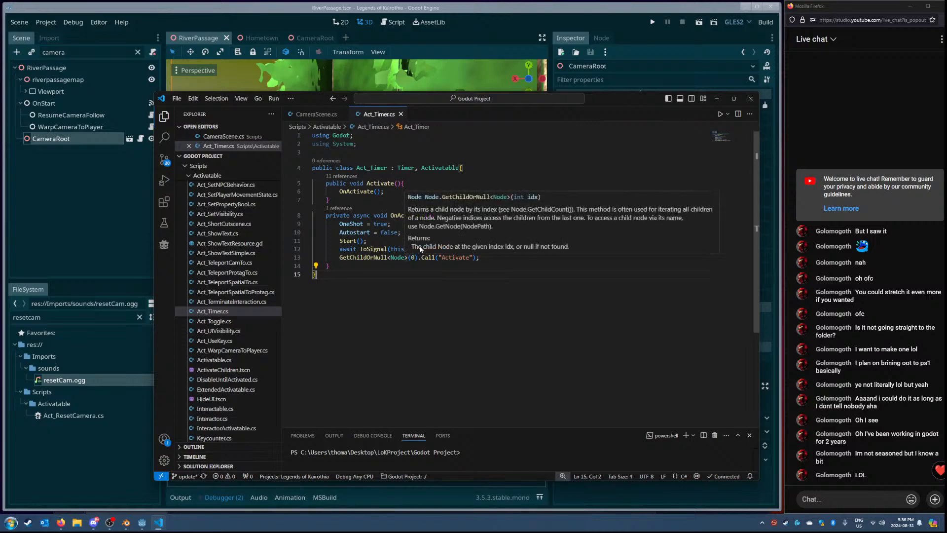
# Step: In Godot, filter the RiverPassage nodes by "timer", select EntrancePoint's Timer, clear the filter and inspect the node's signal connections
pyautogui.click(105, 191)
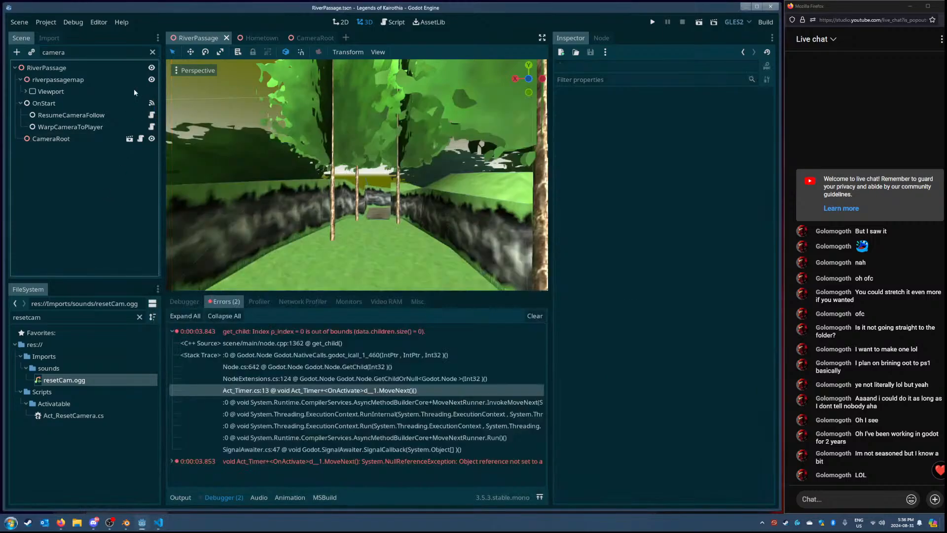
pyautogui.click(153, 52)
pyautogui.write('timer')
pyautogui.click(77, 125)
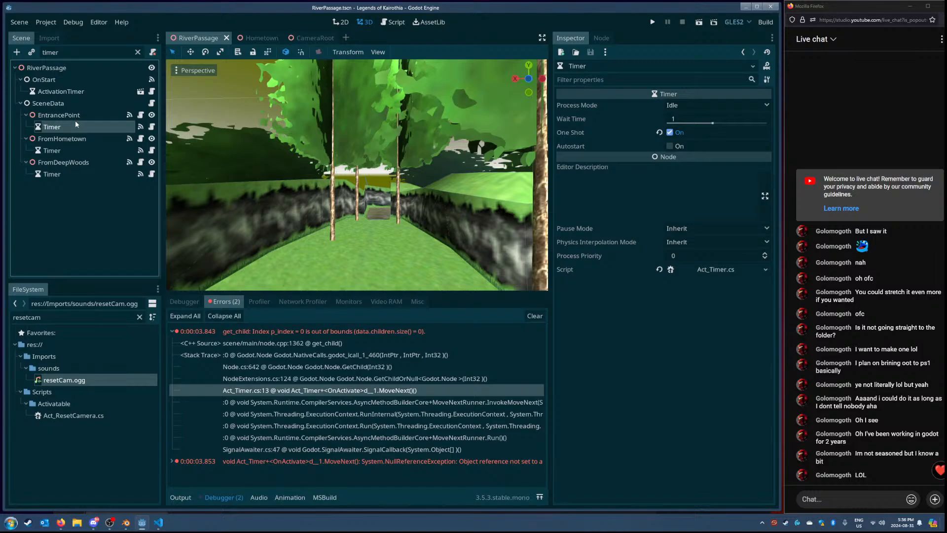
pyautogui.click(138, 53)
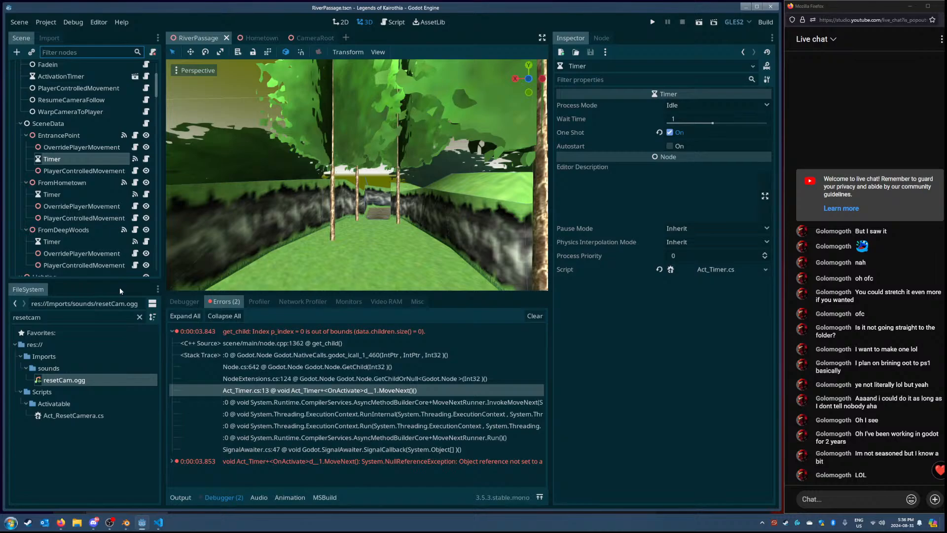
pyautogui.click(601, 39)
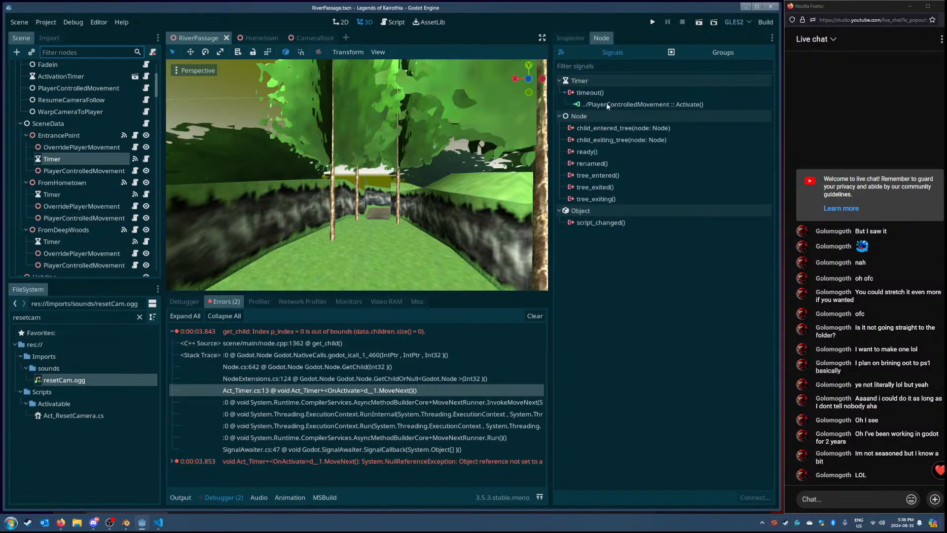
# Step: In VS Code, add an exported public bool useChildren set to false at the start of the Act_Timer class
pyautogui.click(161, 523)
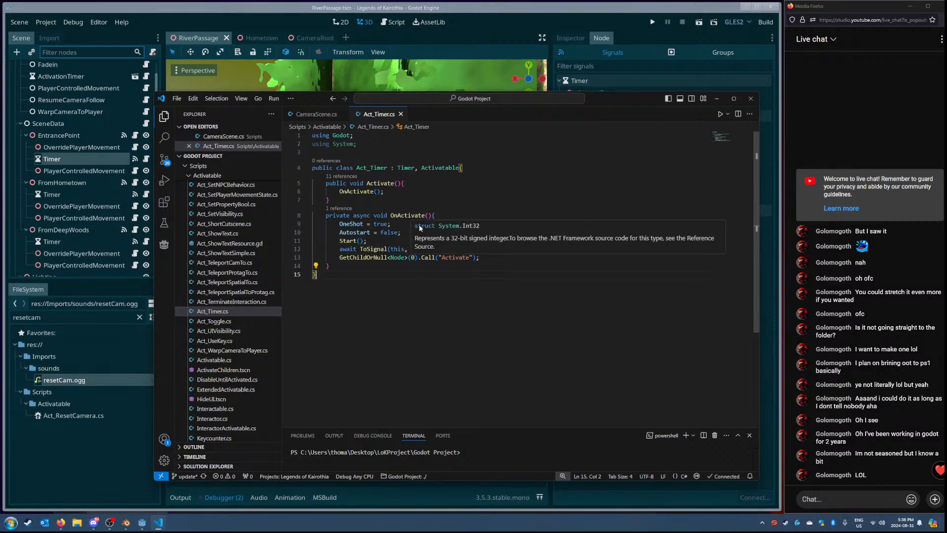
pyautogui.click(480, 167)
pyautogui.press('Return')
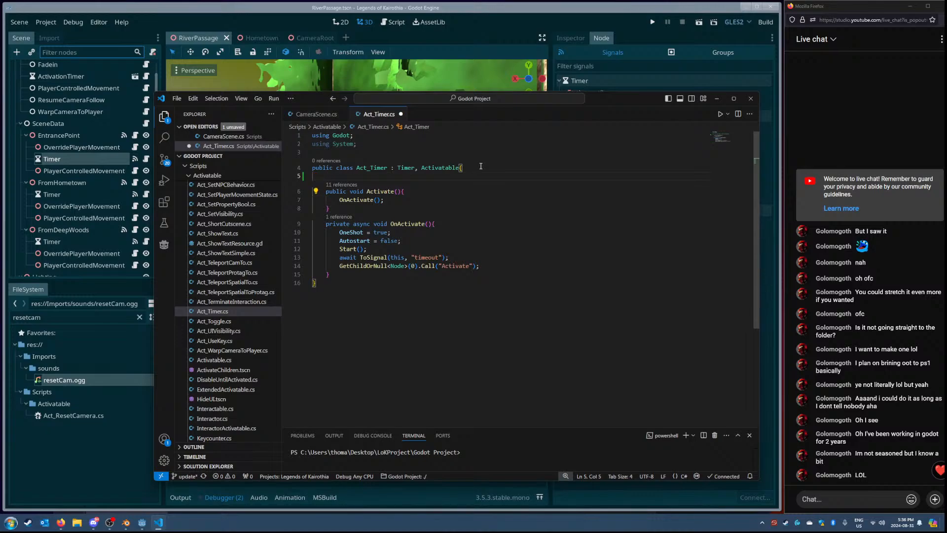
pyautogui.write('[Export]')
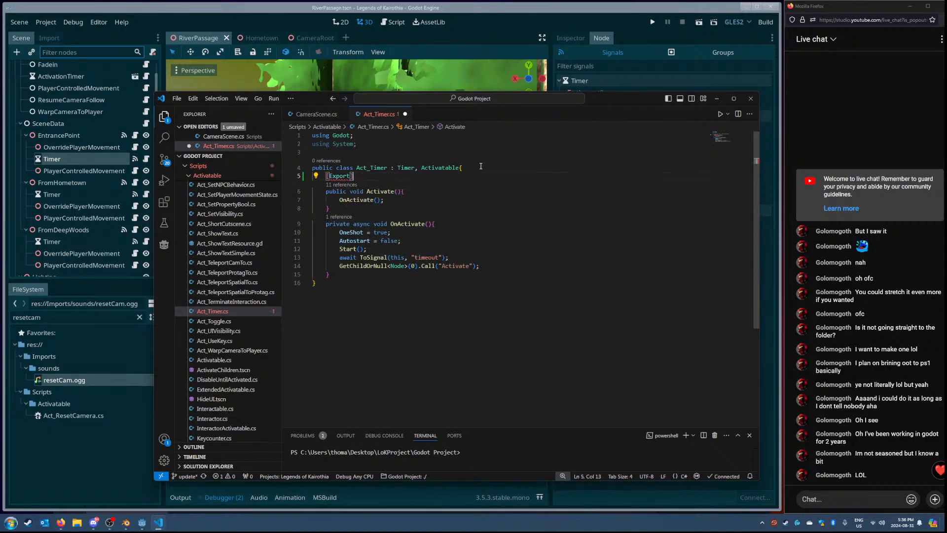
pyautogui.press('Return')
pyautogui.write('public b')
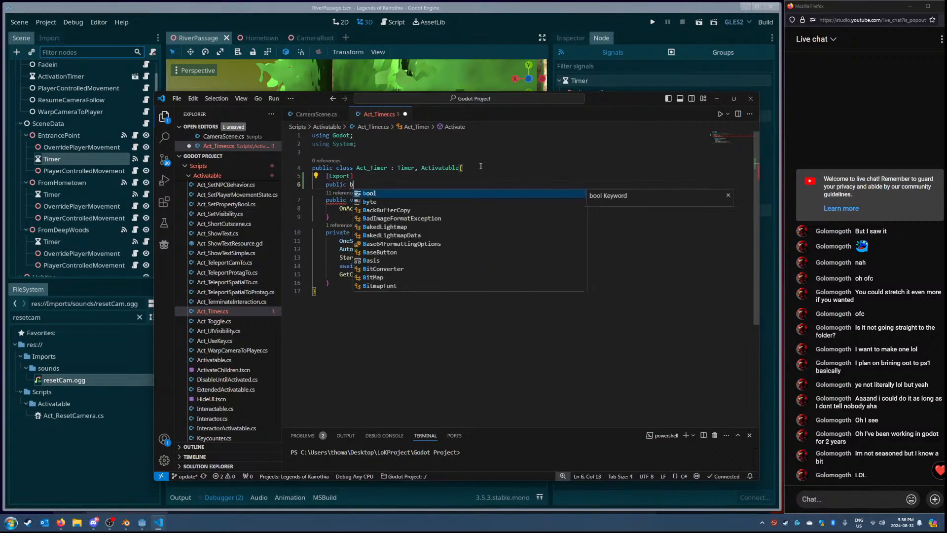
pyautogui.write('ool useChildren = false;')
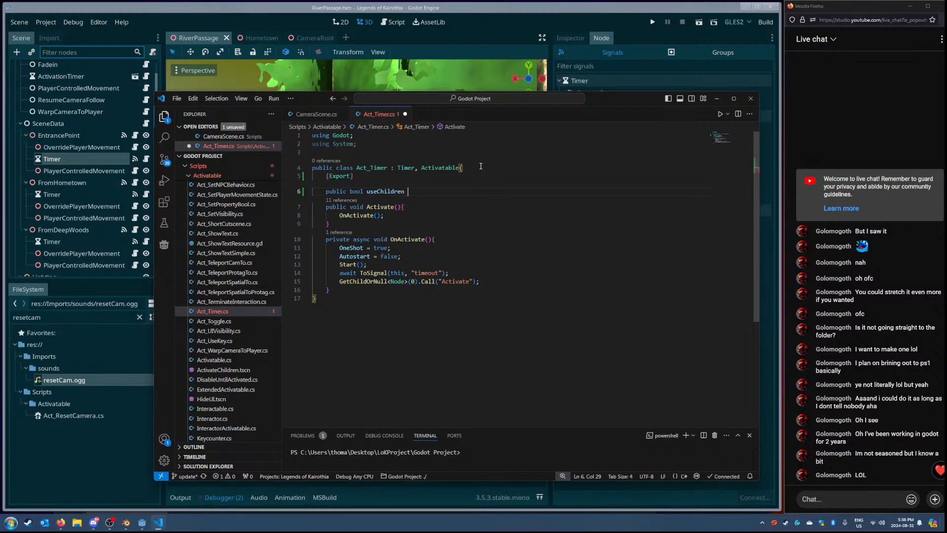
# Step: In OnActivate, make the GetChildOrNull Activate call conditional on useChildren and save the script
pyautogui.hotkey('ctrl', 's')
pyautogui.doubleClick(378, 281)
pyautogui.click(460, 273)
pyautogui.press('Return')
pyautogui.write('if(useC')
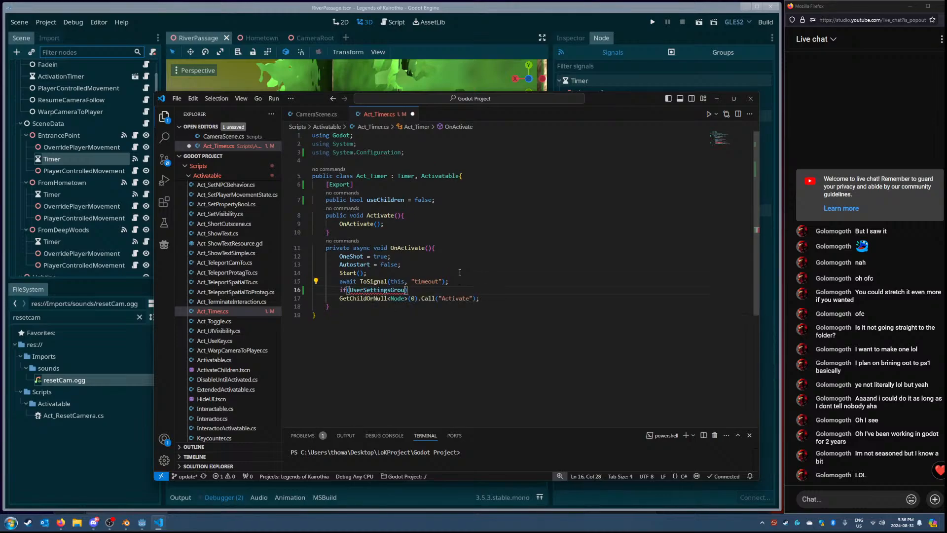
pyautogui.write('hildren')
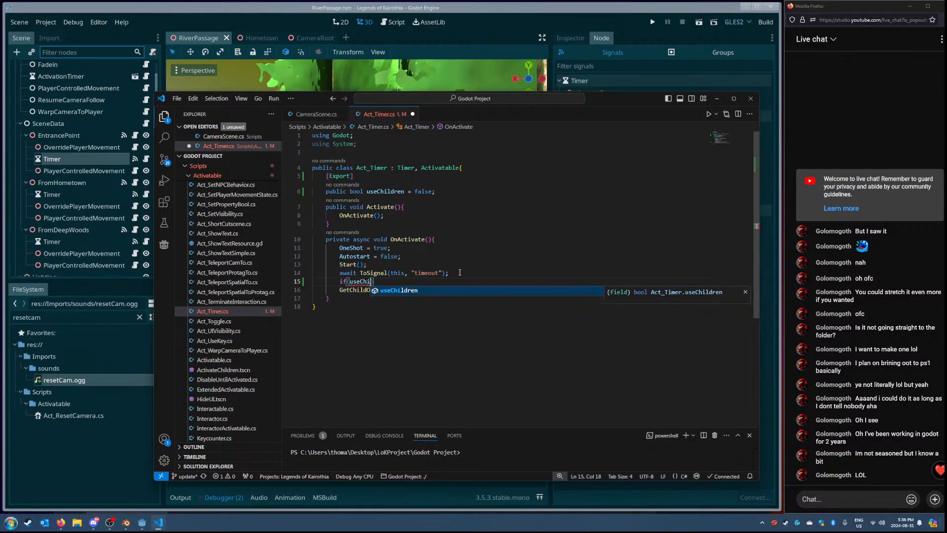
pyautogui.press('Right')
pyautogui.press('Right')
pyautogui.press('Tab')
pyautogui.hotkey('ctrl', 's')
pyautogui.press('End')
pyautogui.press('Return')
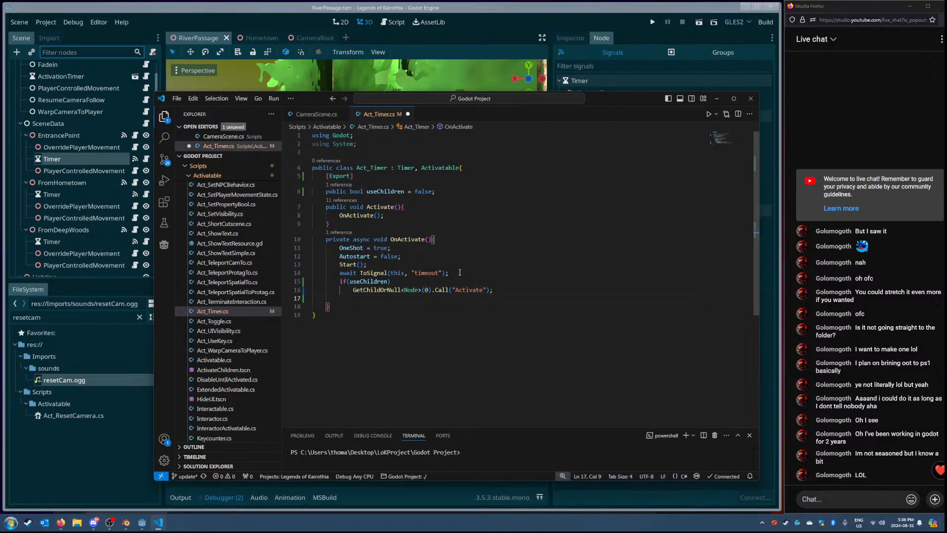
pyautogui.hotkey('ctrl', 's')
pyautogui.click(453, 190)
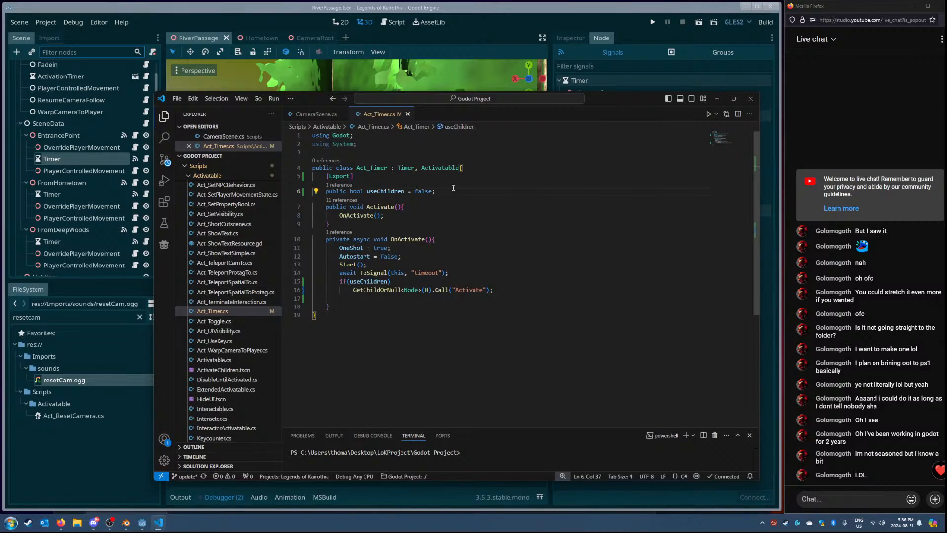
pyautogui.press('Return')
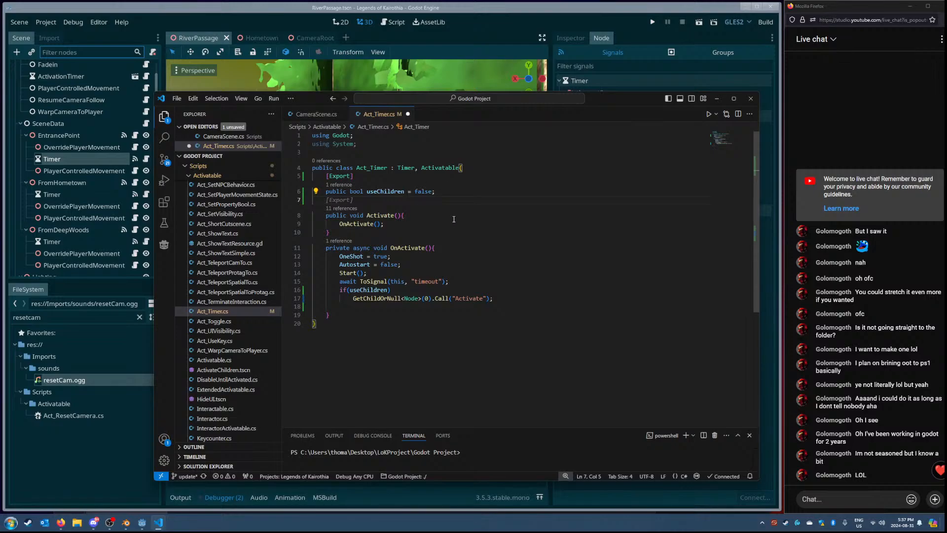
pyautogui.hotkey('ctrl', 'z')
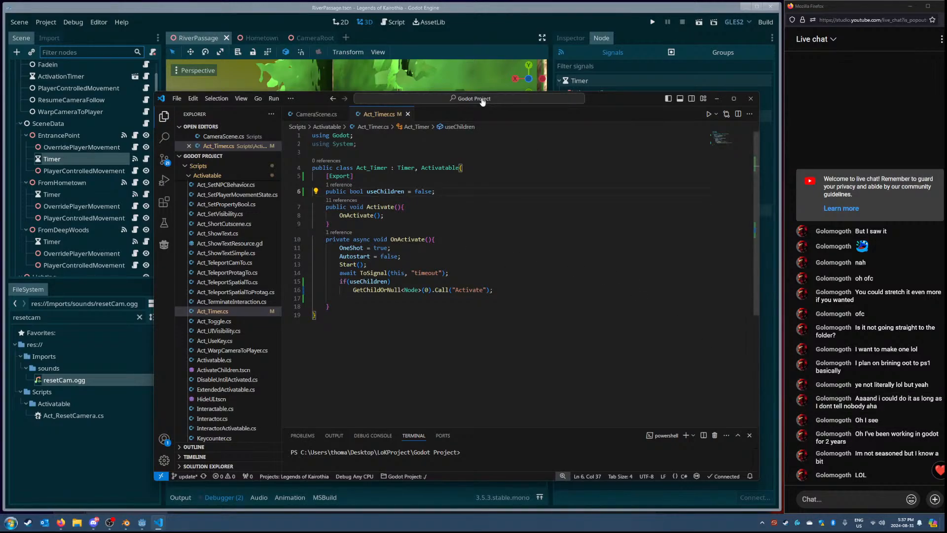
# Step: Switch to Godot and examine the PlayerControlledMovement connection on the EntrancePoint Timer's timeout signal and its available actions
pyautogui.click(478, 37)
pyautogui.click(94, 158)
pyautogui.click(603, 104)
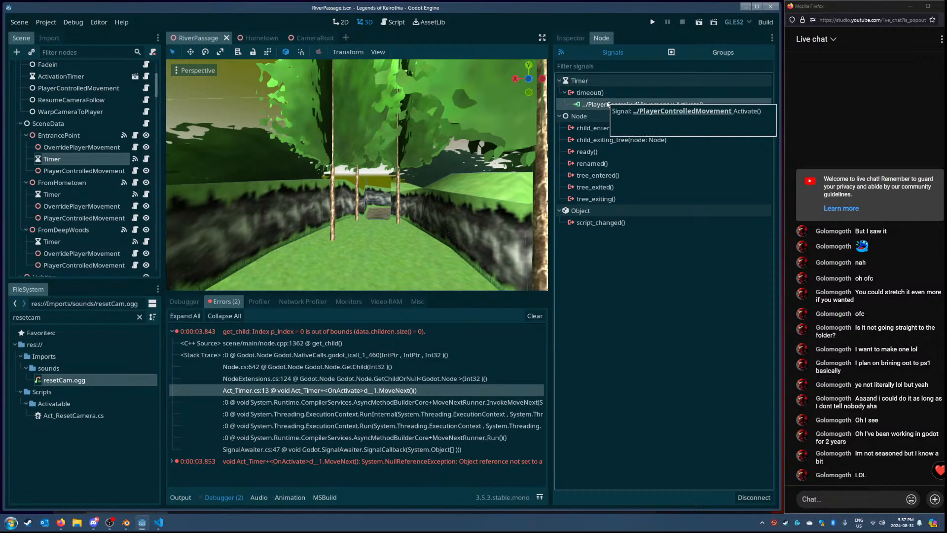
pyautogui.rightClick(618, 103)
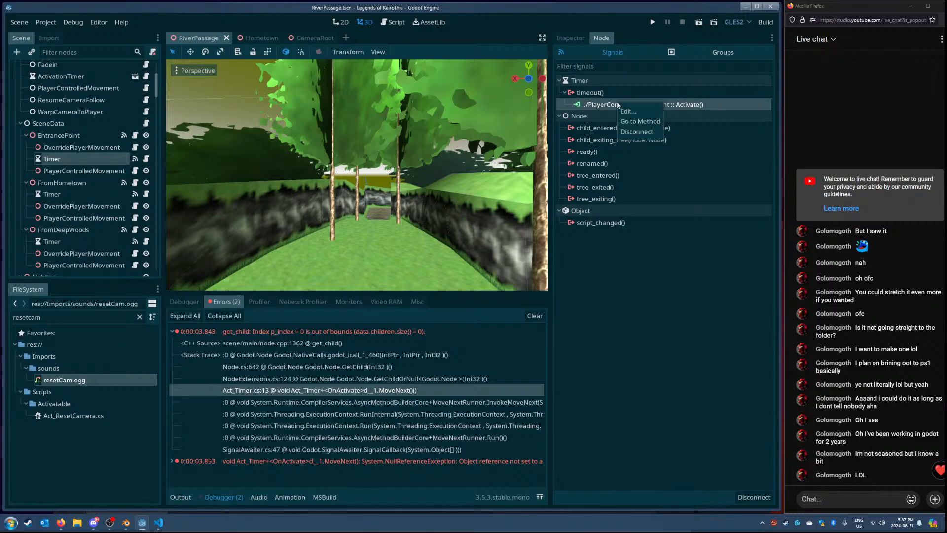
pyautogui.click(583, 109)
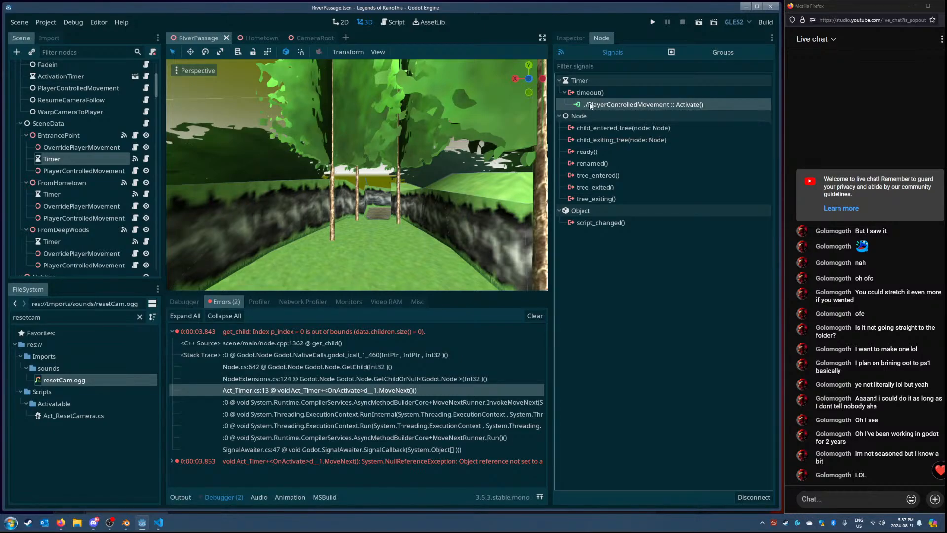
pyautogui.rightClick(590, 105)
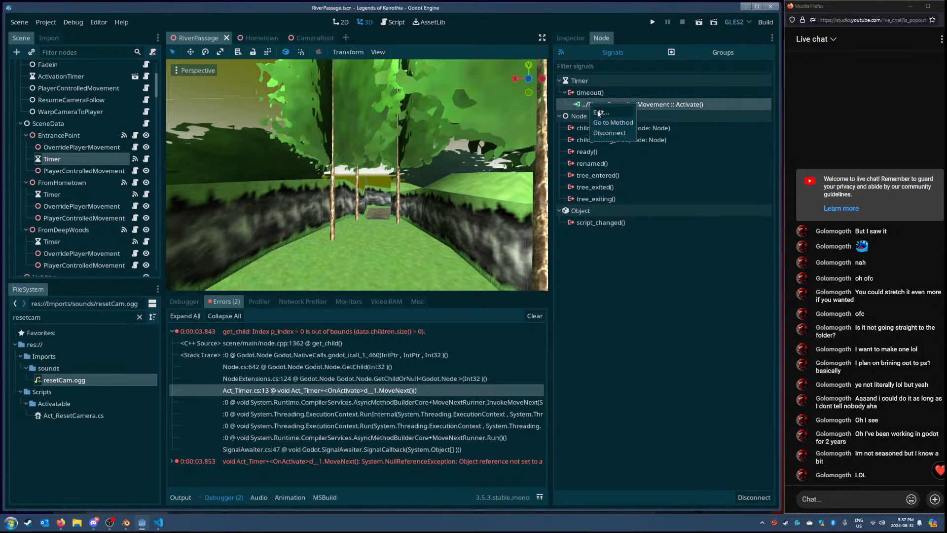
pyautogui.click(594, 129)
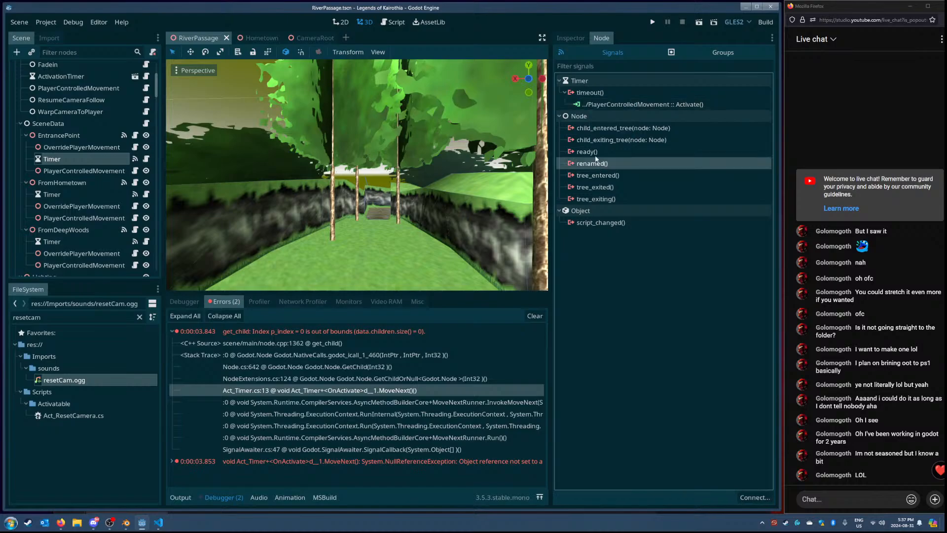
pyautogui.rightClick(593, 130)
pyautogui.click(590, 104)
# Step: Browse the possible receiver nodes for a new timeout connection, cancel without connecting, and show the Timer's properties
pyautogui.rightClick(588, 95)
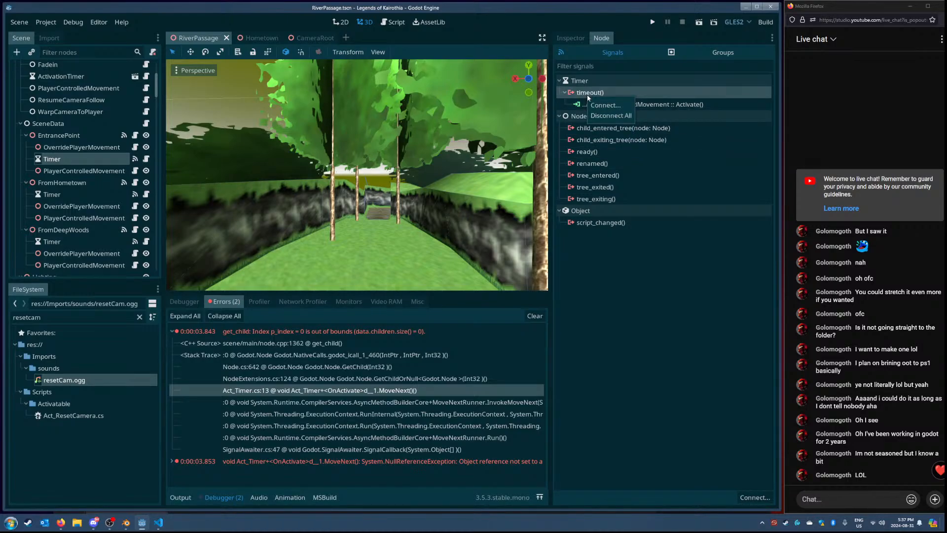
pyautogui.click(597, 105)
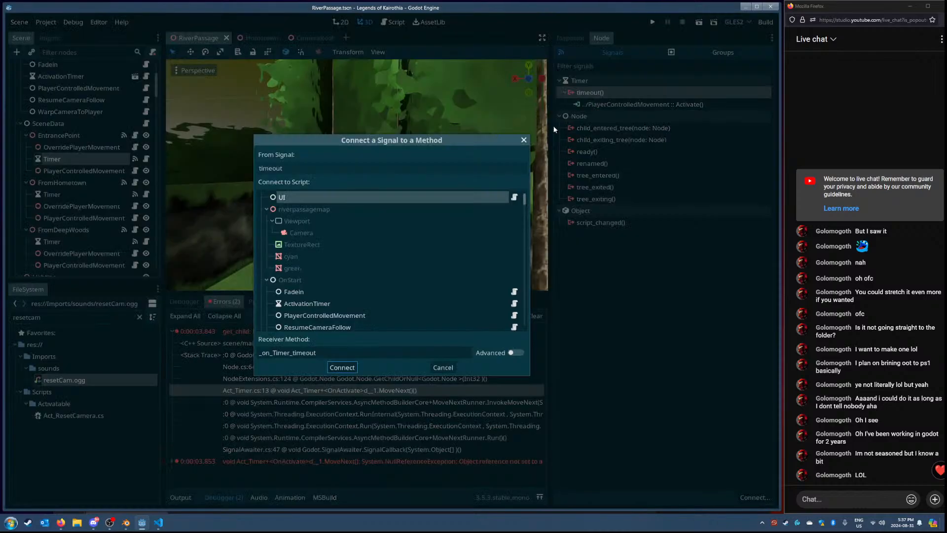
pyautogui.scroll(-10, 488, 231)
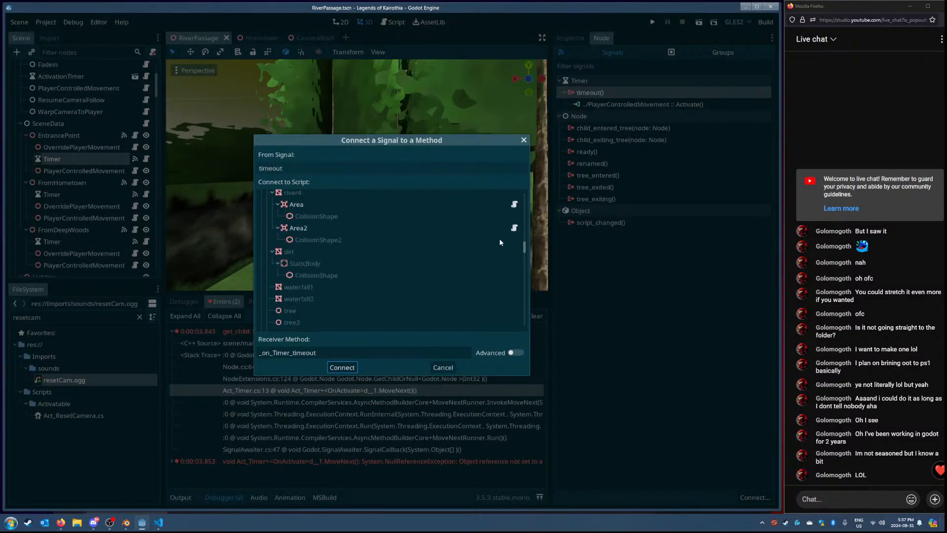
pyautogui.scroll(-10, 502, 242)
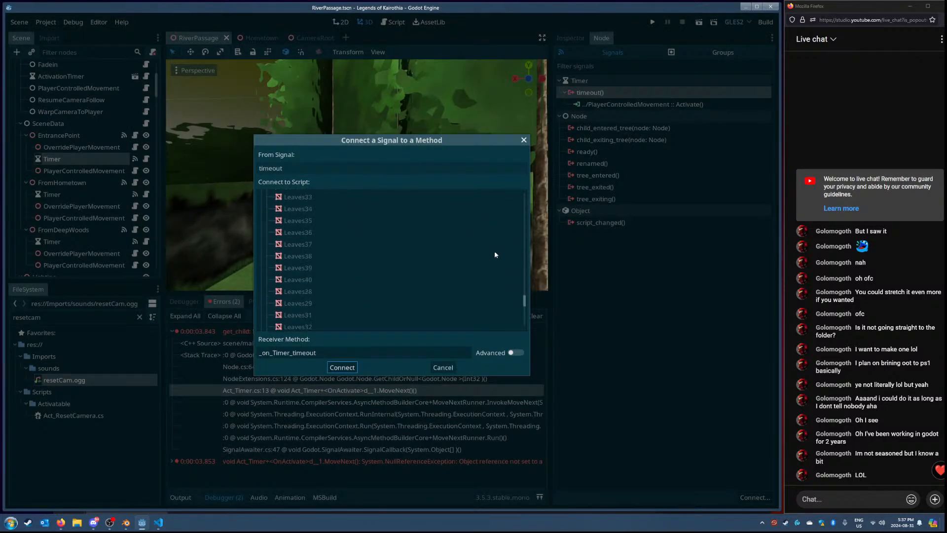
pyautogui.scroll(-3, 481, 291)
pyautogui.click(443, 367)
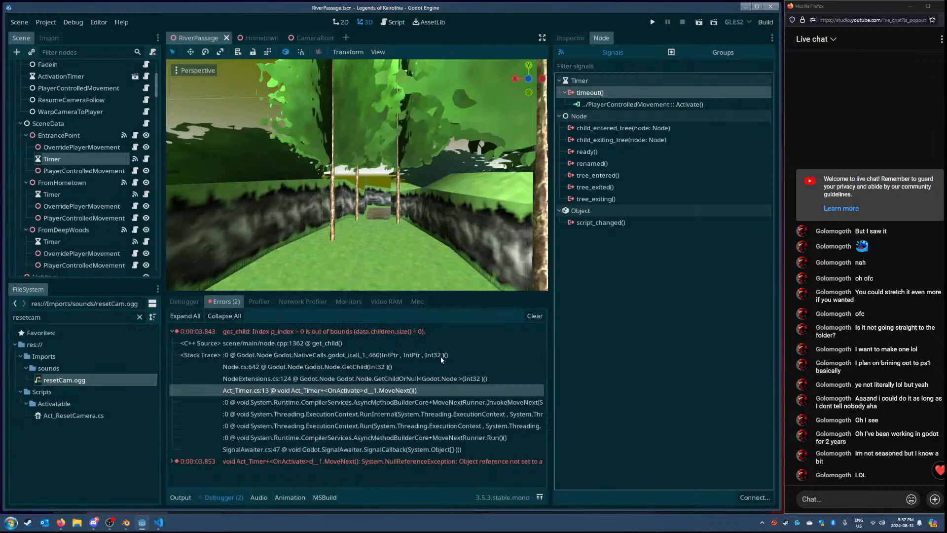
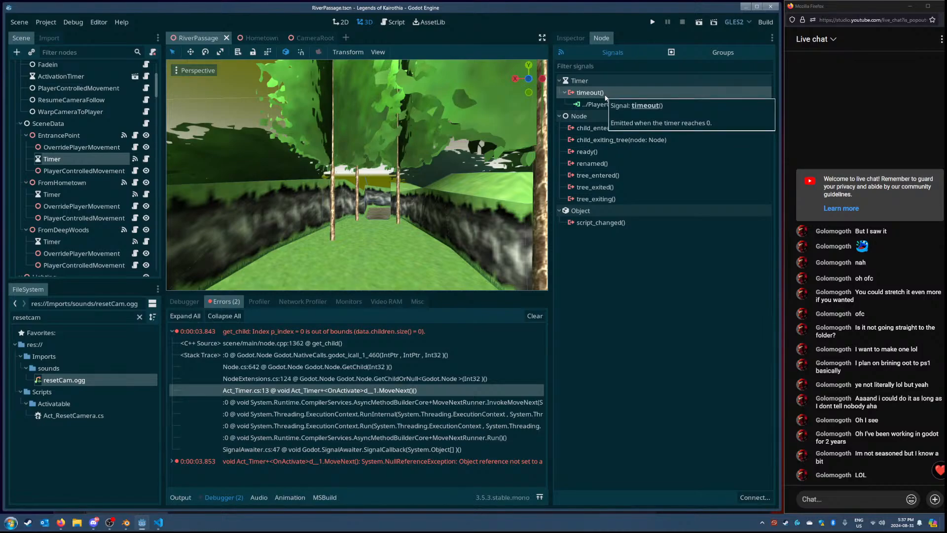
pyautogui.click(569, 39)
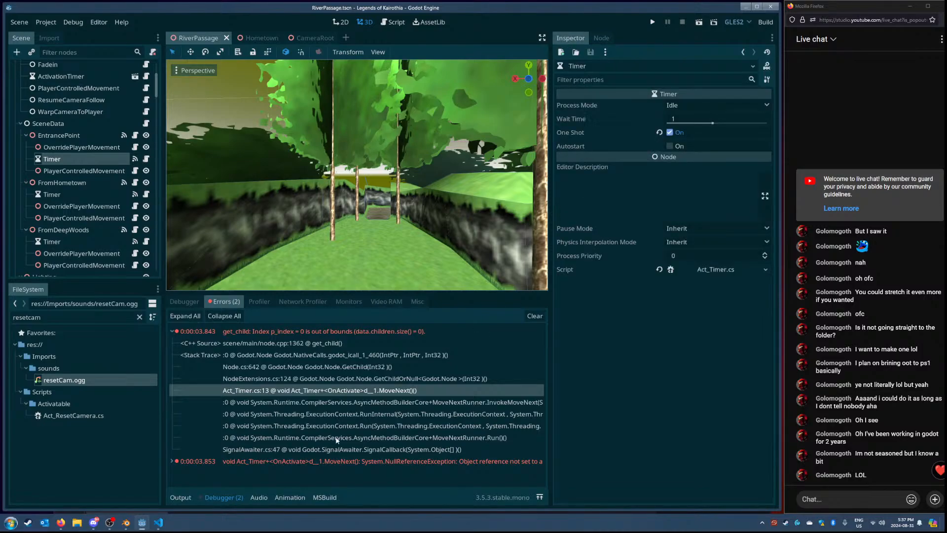
# Step: In VS Code, add an exported public NodePath callOnTimeout set to an empty string below useChildren, and save Act_Timer.cs
pyautogui.click(158, 522)
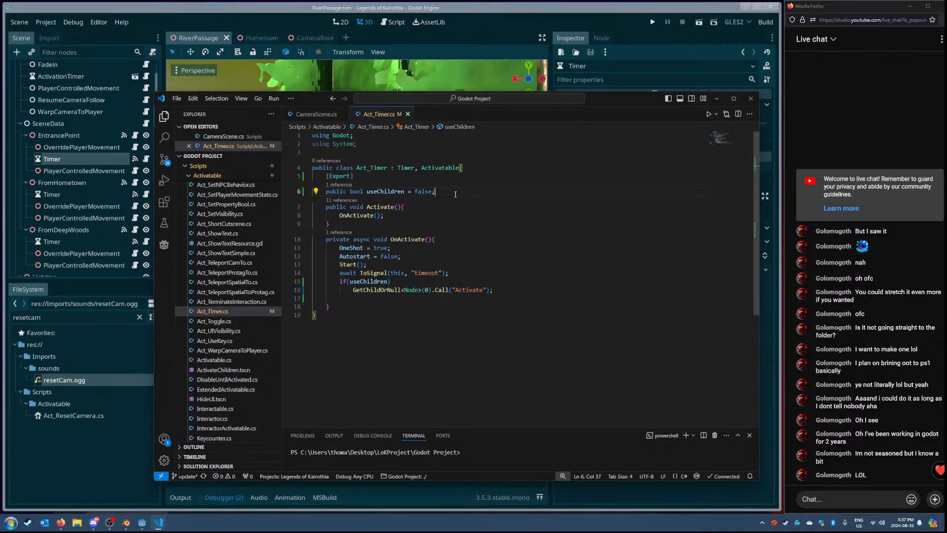
pyautogui.press('Return')
pyautogui.write('[Export]')
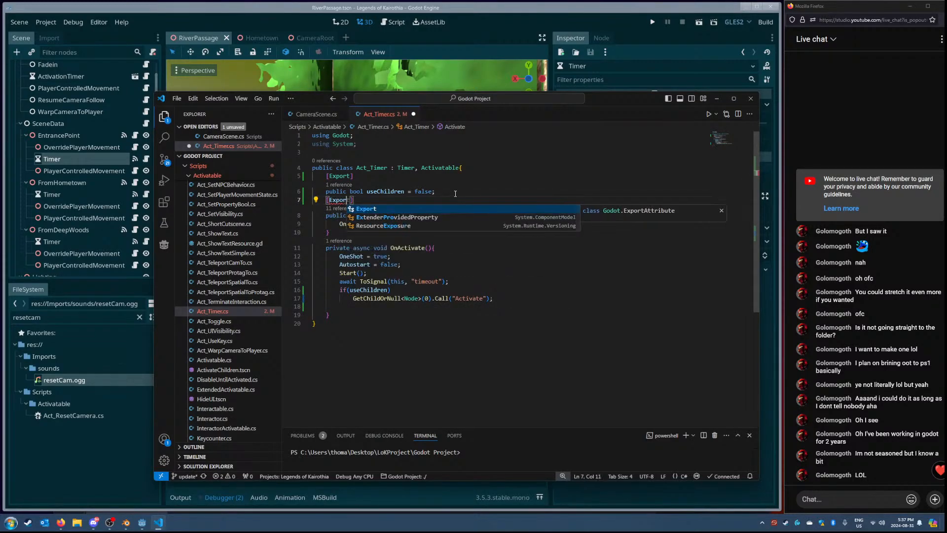
pyautogui.press('Return')
pyautogui.write('pu')
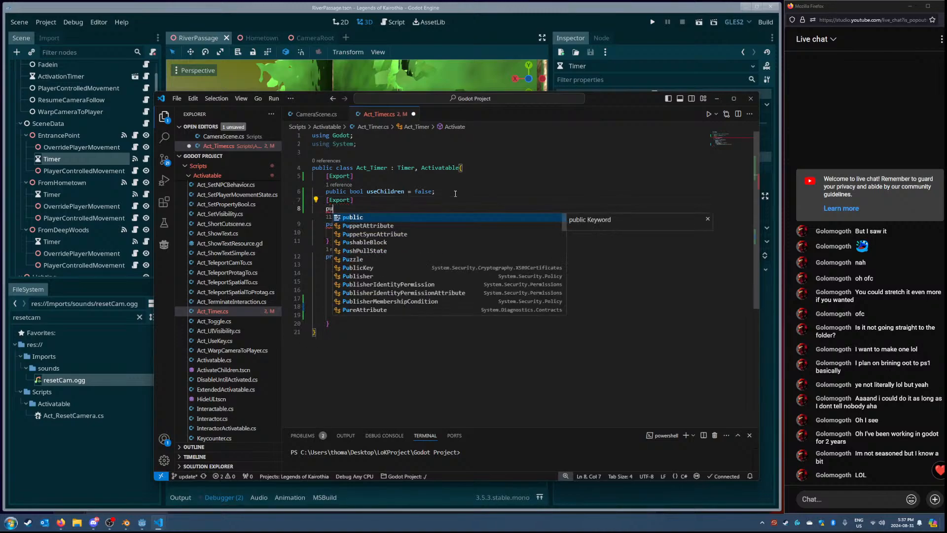
pyautogui.write('blic NodePath ')
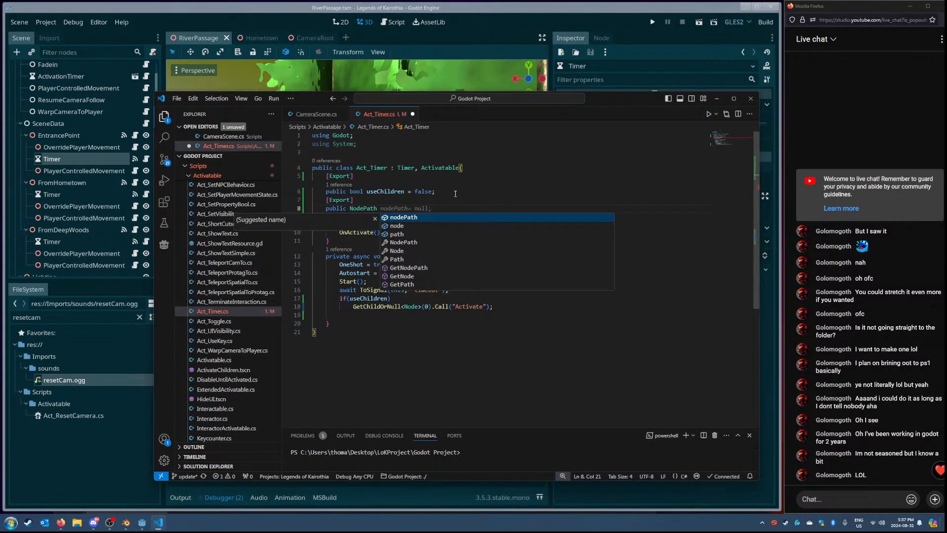
pyautogui.write('callOn')
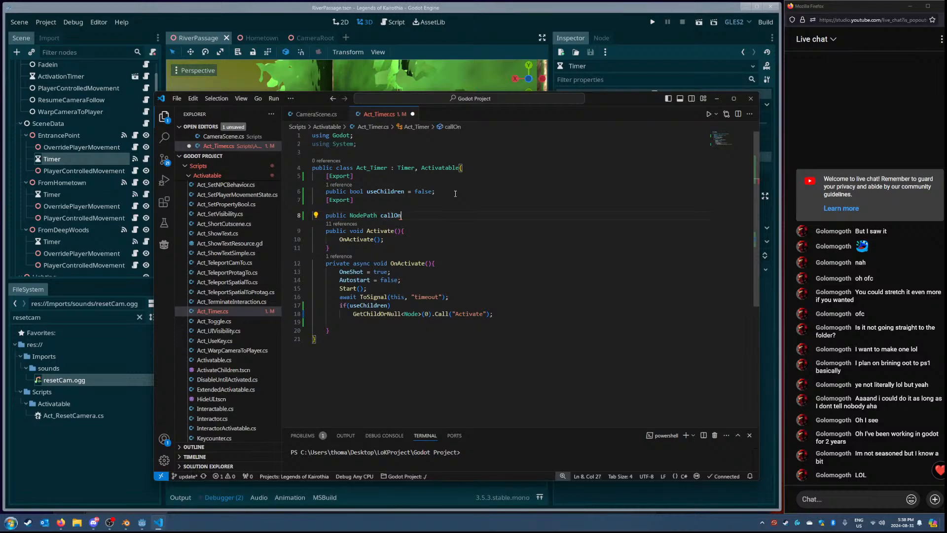
pyautogui.write('Timeout = "";')
pyautogui.press('Return')
pyautogui.hotkey('ctrl', 's')
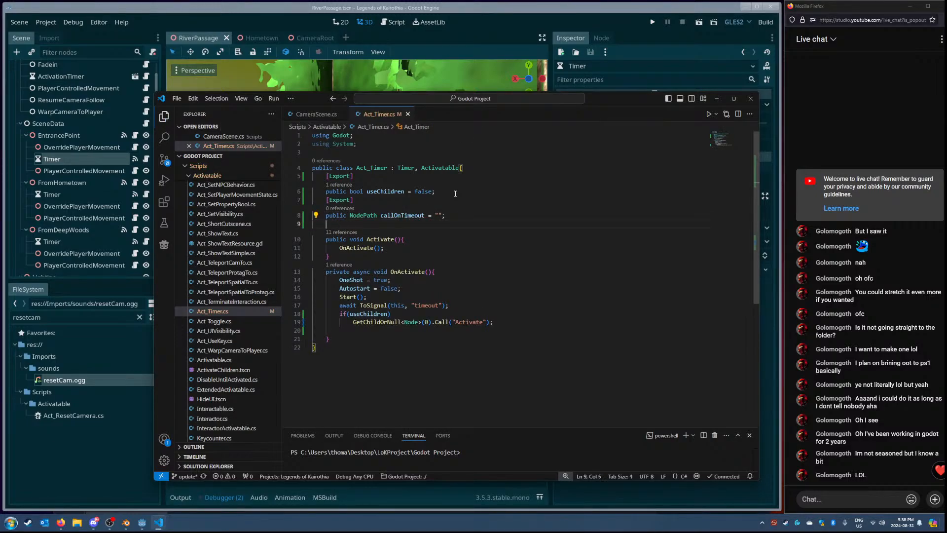
# Step: Insert an exported public bool useNodePaths set to false between useChildren and callOnTimeout, and save the script
pyautogui.click(476, 194)
pyautogui.press('Return')
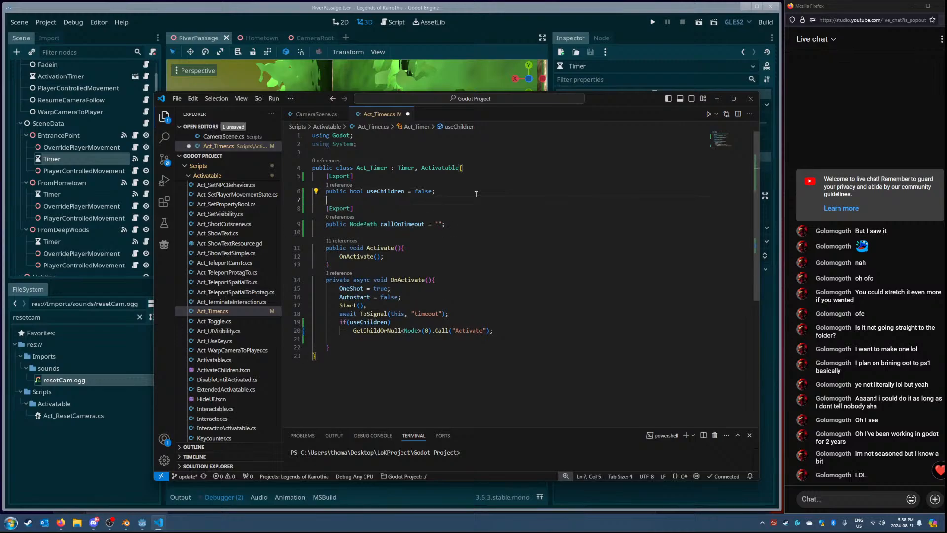
pyautogui.write('[Export]')
pyautogui.press('Return')
pyautogui.write('public bool us')
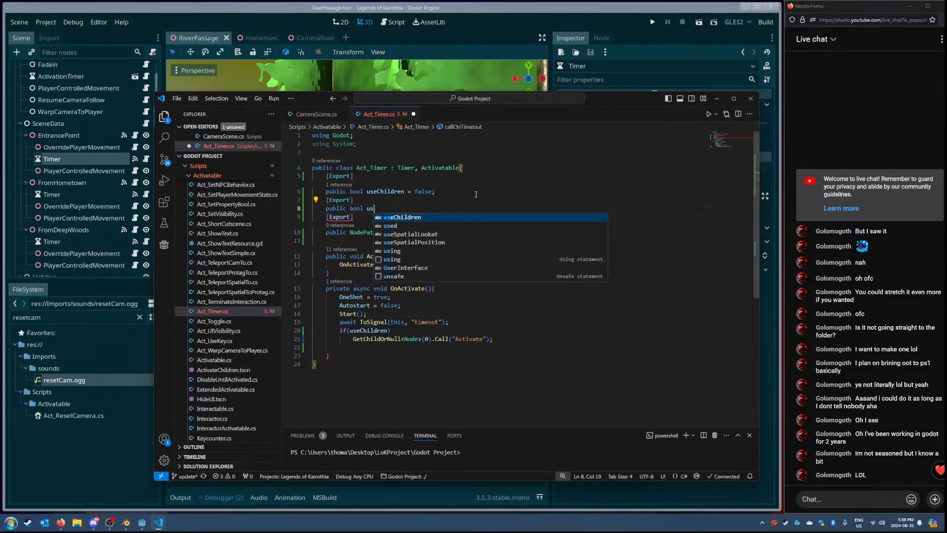
pyautogui.write('eNodePaths = false;')
pyautogui.hotkey('ctrl', 's')
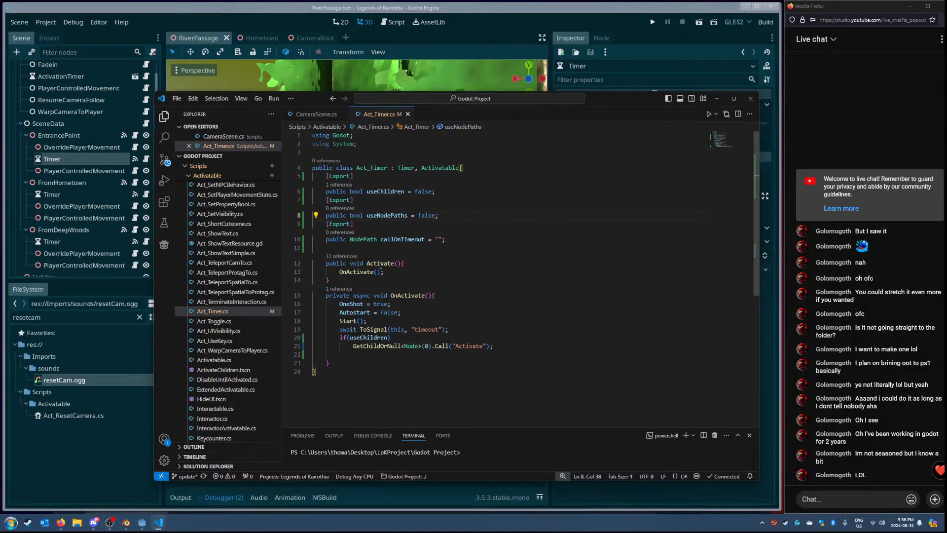
# Step: Add an empty braced if(useNodePaths) block after the useChildren check in OnActivate
pyautogui.click(515, 355)
pyautogui.write('ifUuseNo')
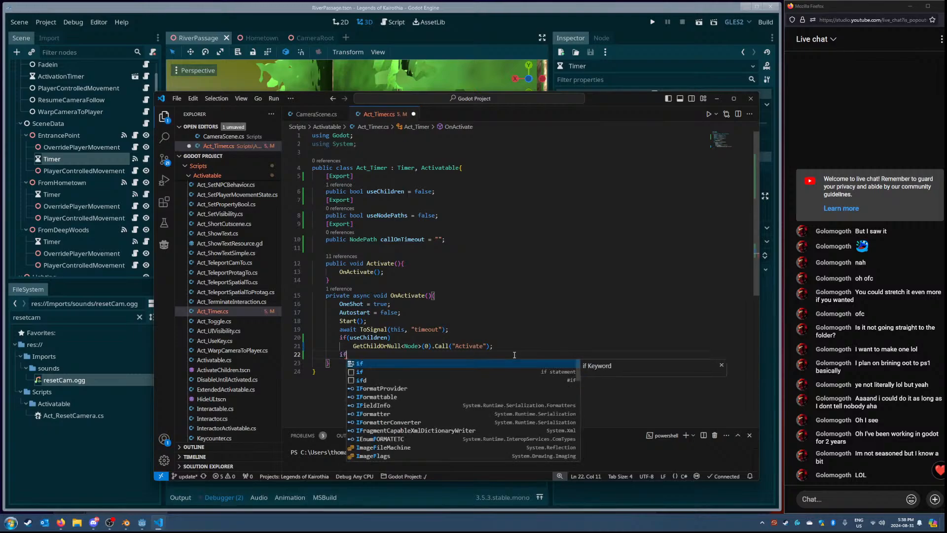
pyautogui.press('BackSpace')
pyautogui.press('BackSpace')
pyautogui.press('BackSpace')
pyautogui.press('BackSpace')
pyautogui.write('(useNodePaths)')
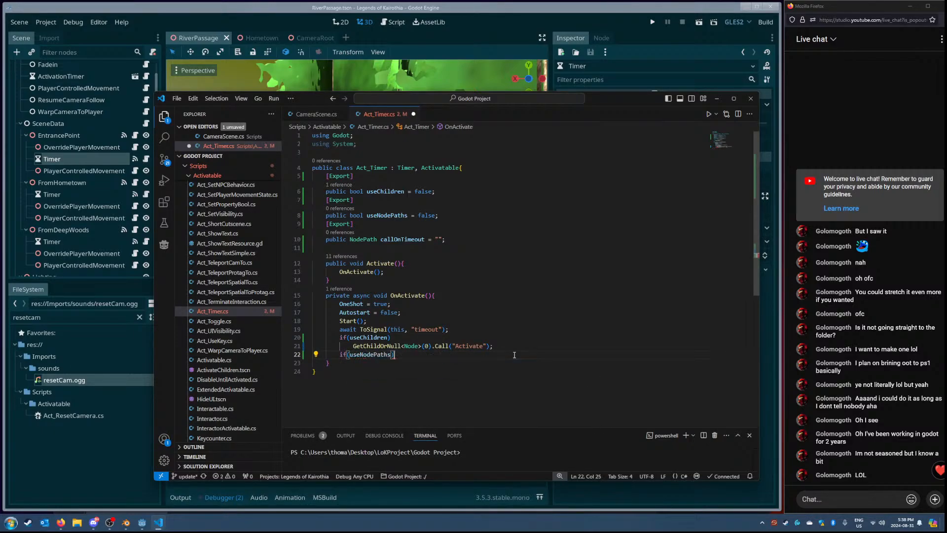
pyautogui.press('Return')
pyautogui.press('BackSpace')
pyautogui.write('{')
pyautogui.press('Return')
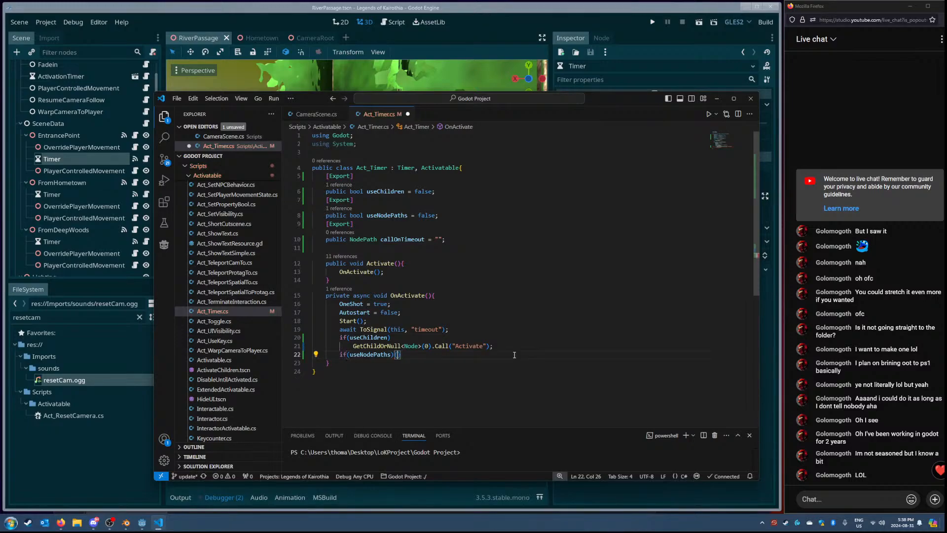
# Step: Extend the useNodePaths condition with && callOnTimeout != "" and place the cursor inside the block
pyautogui.press('Left')
pyautogui.press('Left')
pyautogui.press('Left')
pyautogui.press('Left')
pyautogui.press('Left')
pyautogui.press('Left')
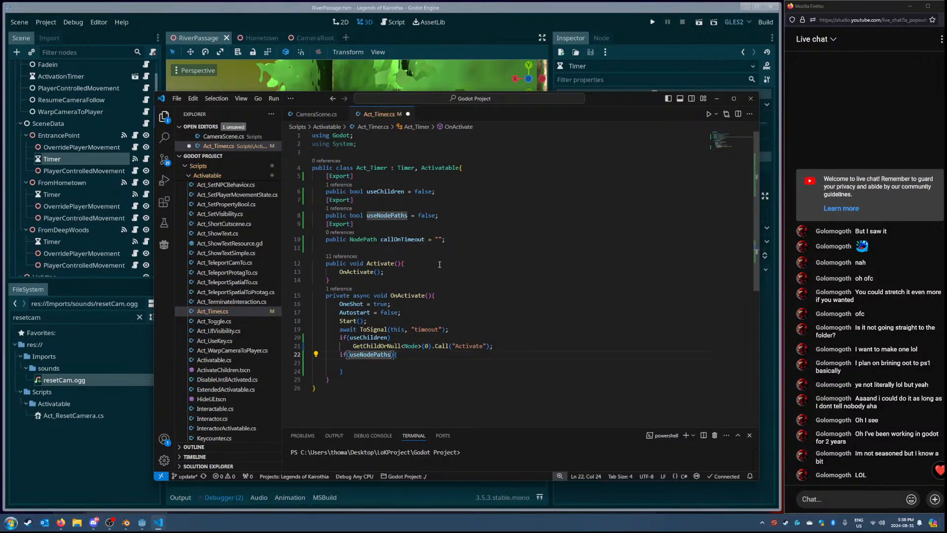
pyautogui.write('&&')
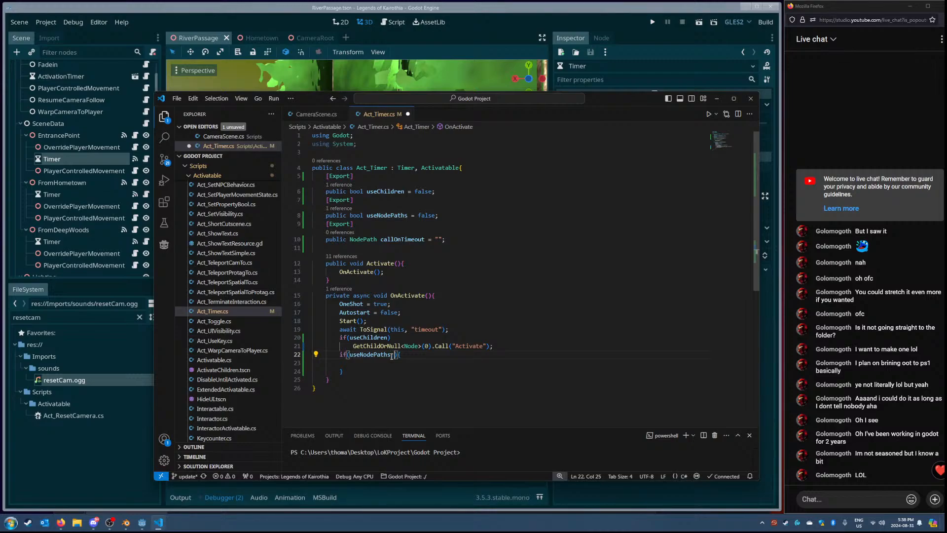
pyautogui.write(' CallO')
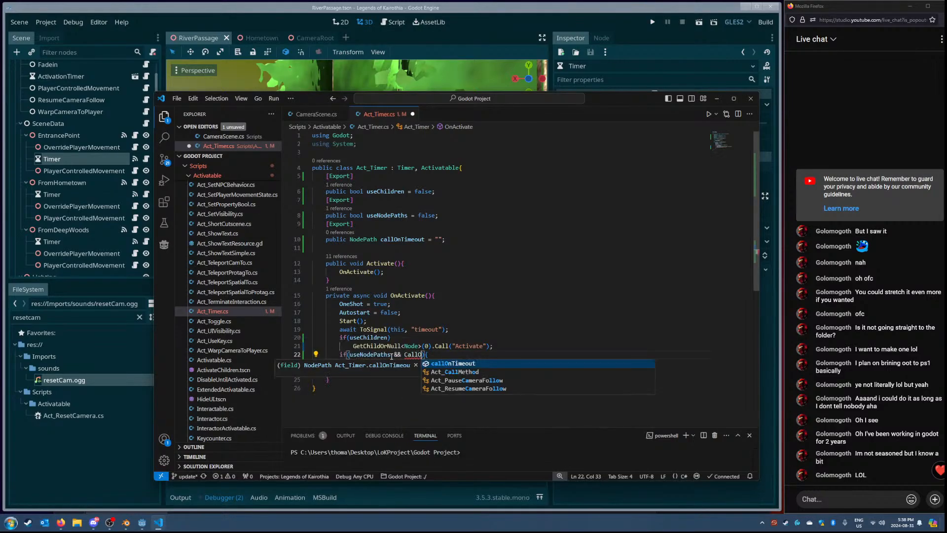
pyautogui.press('Tab')
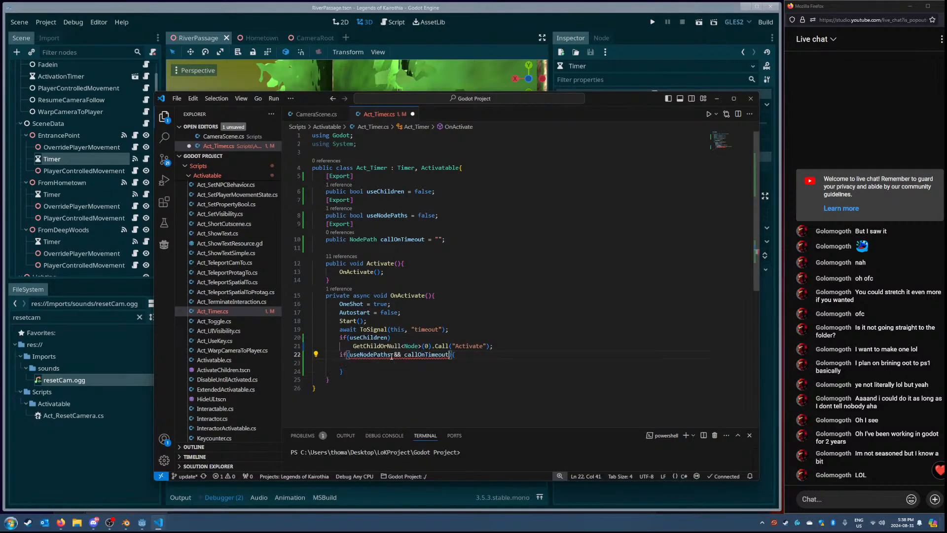
pyautogui.write('!= ""')
pyautogui.press('Down')
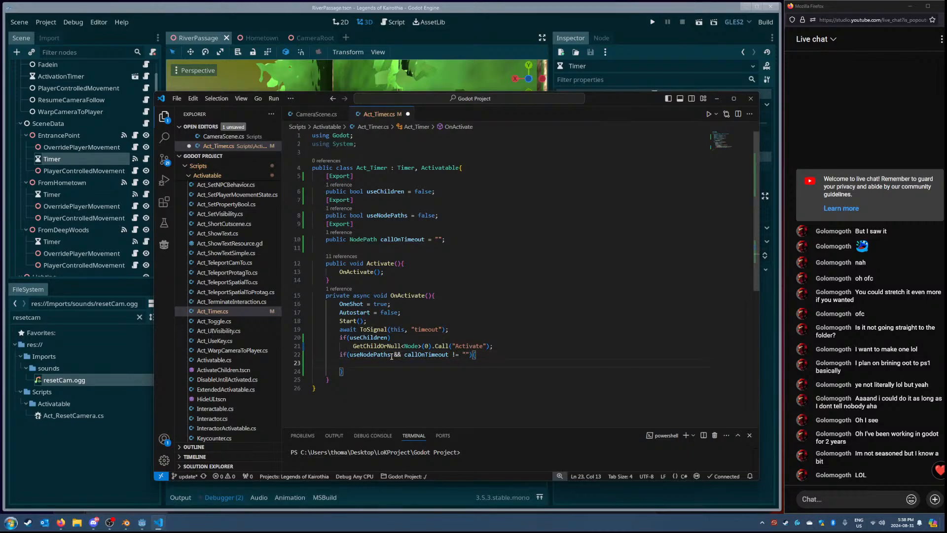
# Step: Declare Node n = GetNode<Node>(callOnTimeout); inside the useNodePaths block of OnActivate
pyautogui.write('GetNode')
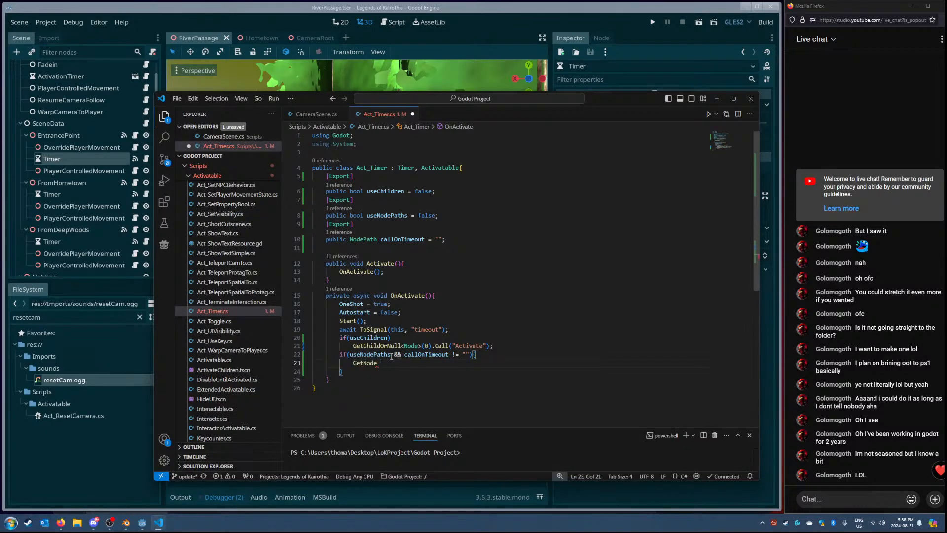
pyautogui.press('BackSpace')
pyautogui.press('BackSpace')
pyautogui.press('BackSpace')
pyautogui.press('BackSpace')
pyautogui.press('BackSpace')
pyautogui.press('BackSpace')
pyautogui.press('BackSpace')
pyautogui.write('Node n')
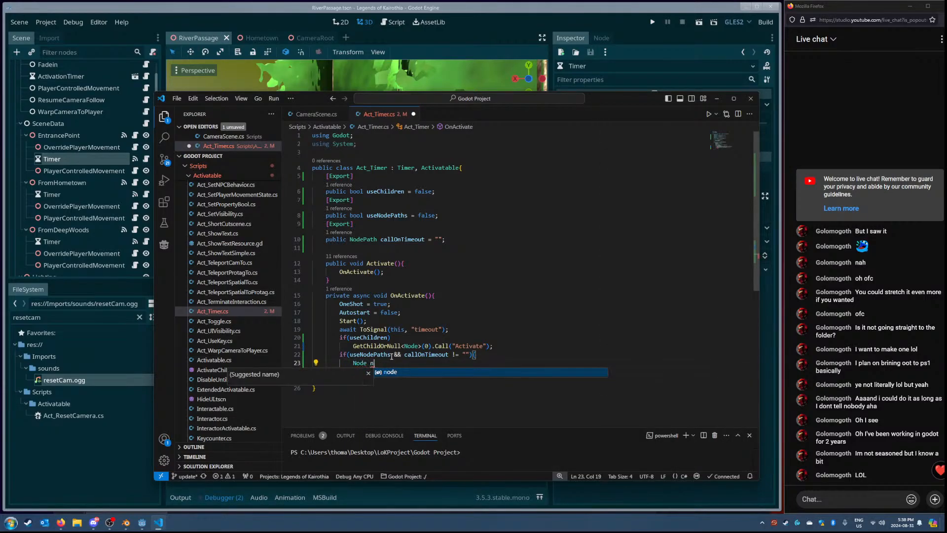
pyautogui.write(' = GetNode')
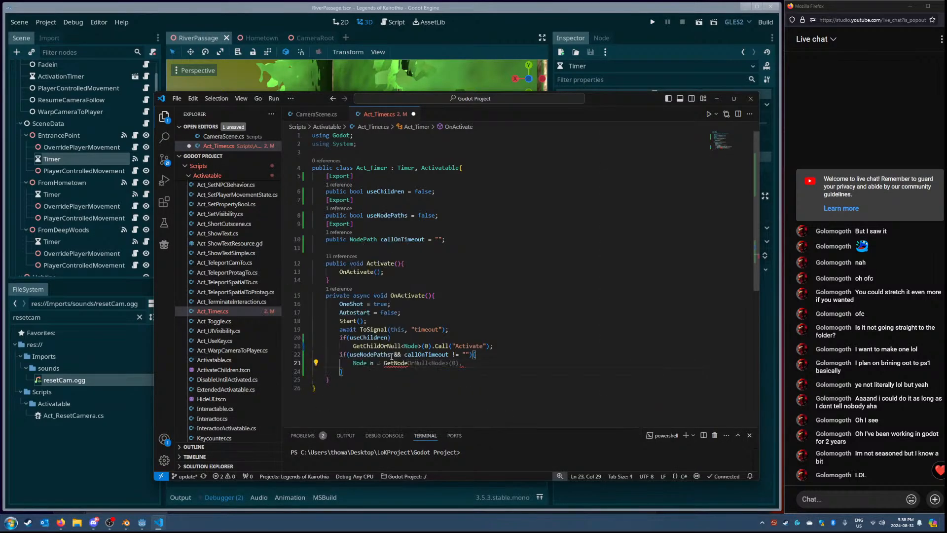
pyautogui.write(' = GetN<Node>(')
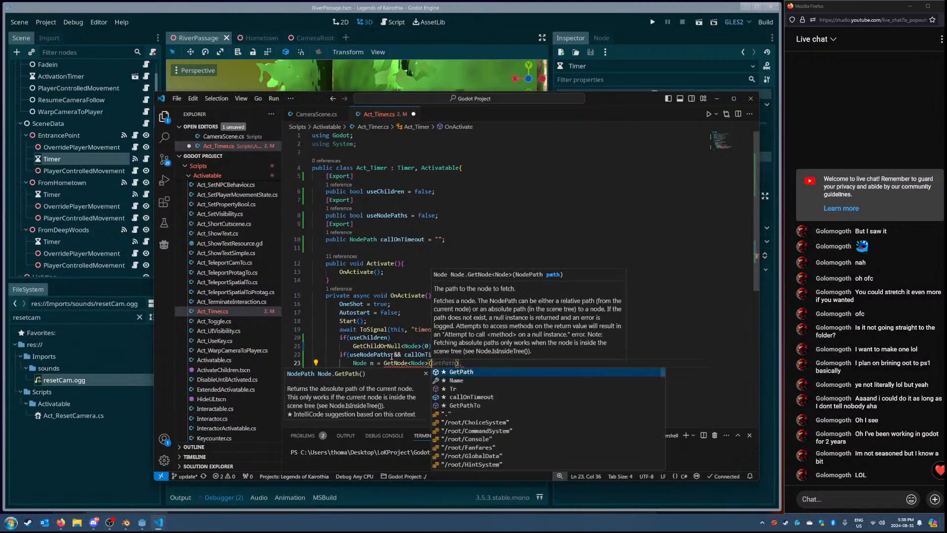
pyautogui.write('callOnTimeout);')
pyautogui.press('Return')
# Step: Add a braced if(n is Activatable) block below the declaration of n
pyautogui.write('if(n = ')
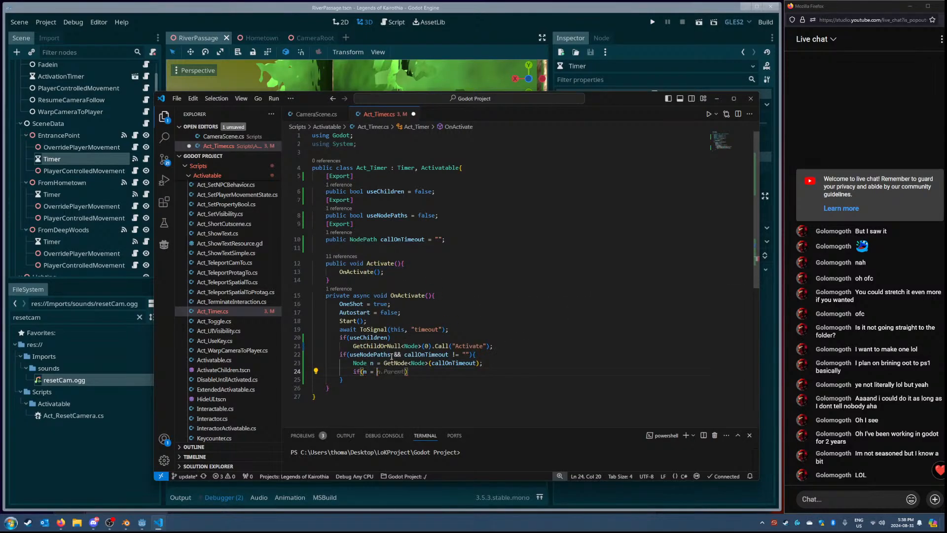
pyautogui.write(' is ')
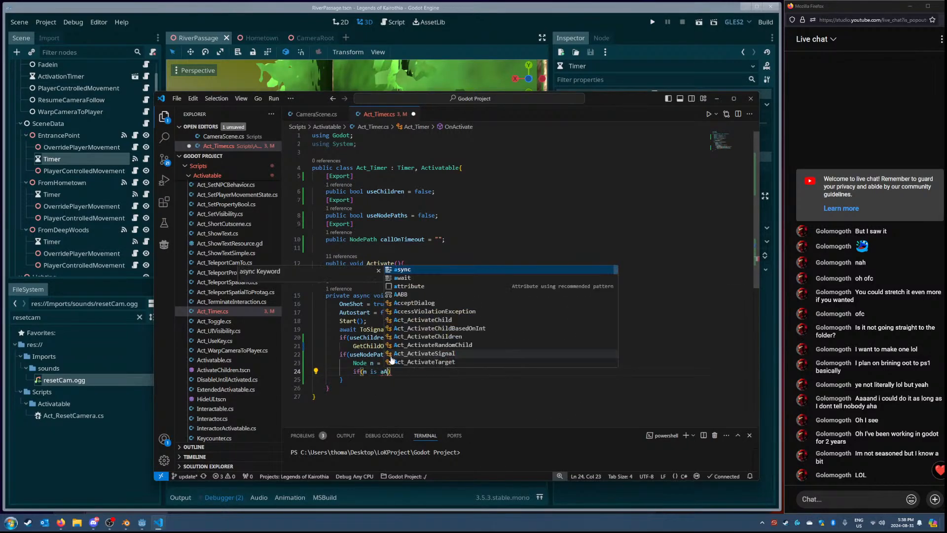
pyautogui.write('Activatable')
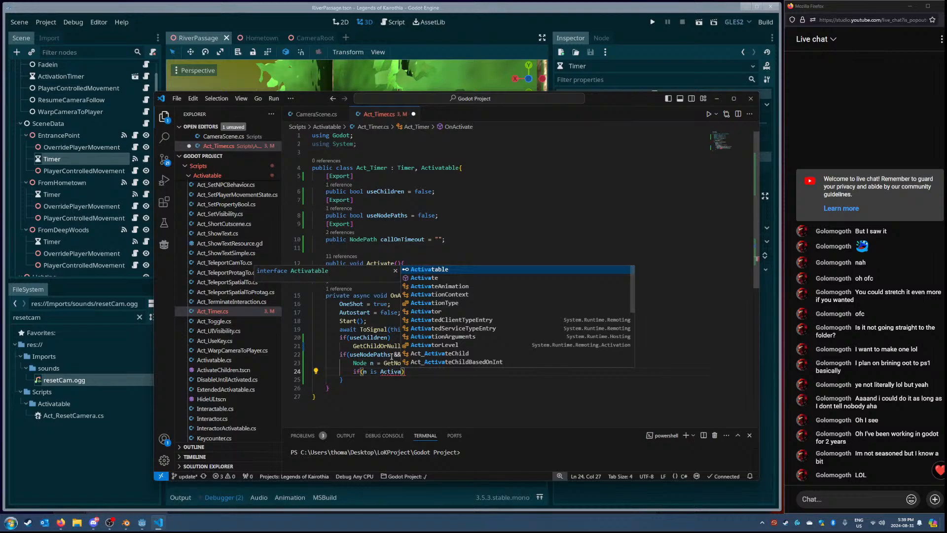
pyautogui.press('Tab')
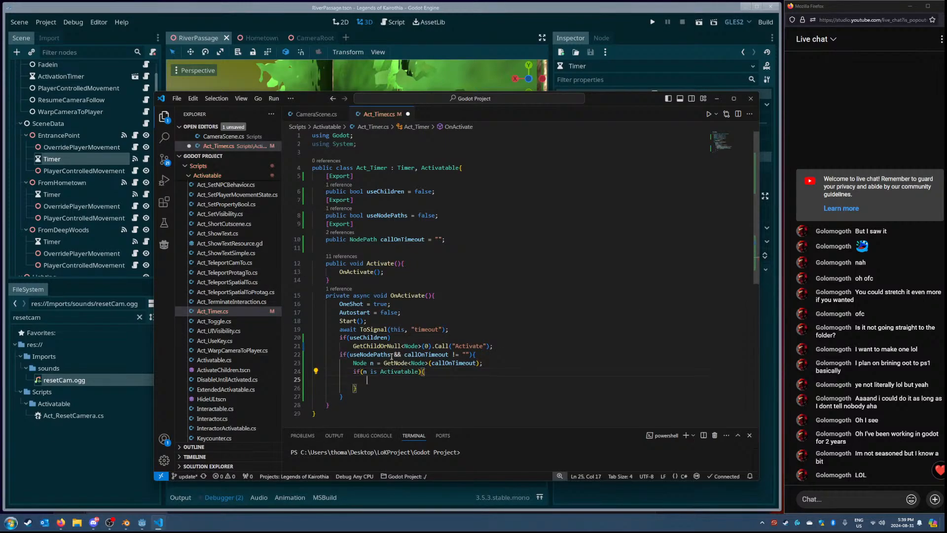
pyautogui.write('{')
pyautogui.press('Return')
# Step: Inside the Activatable check, cast n with Activatable a = (Activatable)n;, call a.Activate();, and save the script
pyautogui.write('Activate')
pyautogui.press('BackSpace')
pyautogui.press('BackSpace')
pyautogui.write('able a = (Activatable)n;')
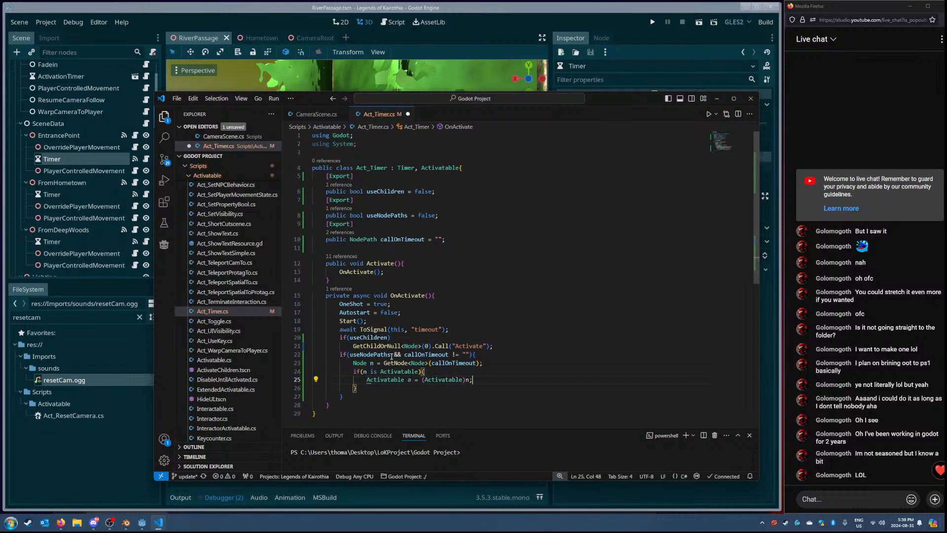
pyautogui.press('Return')
pyautogui.write('a.Activate(')
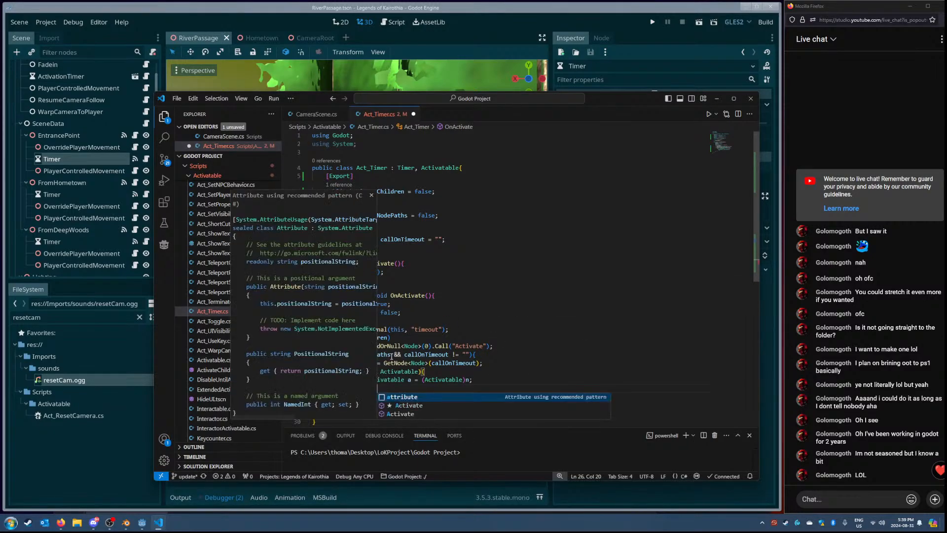
pyautogui.write(');')
pyautogui.hotkey('ctrl', 's')
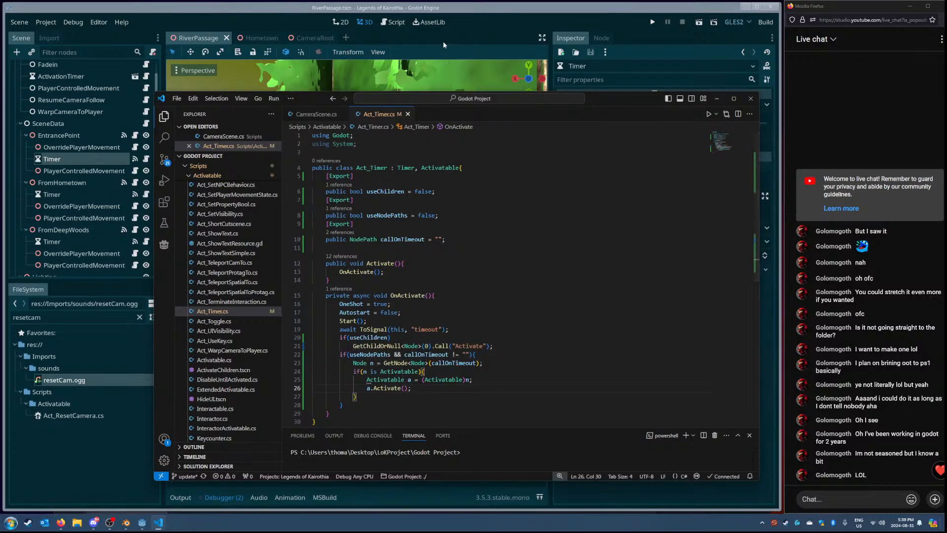
# Step: Add an else branch to the Activatable check that runs n.Call("Activate"); and save Act_Timer.cs
pyautogui.click(399, 399)
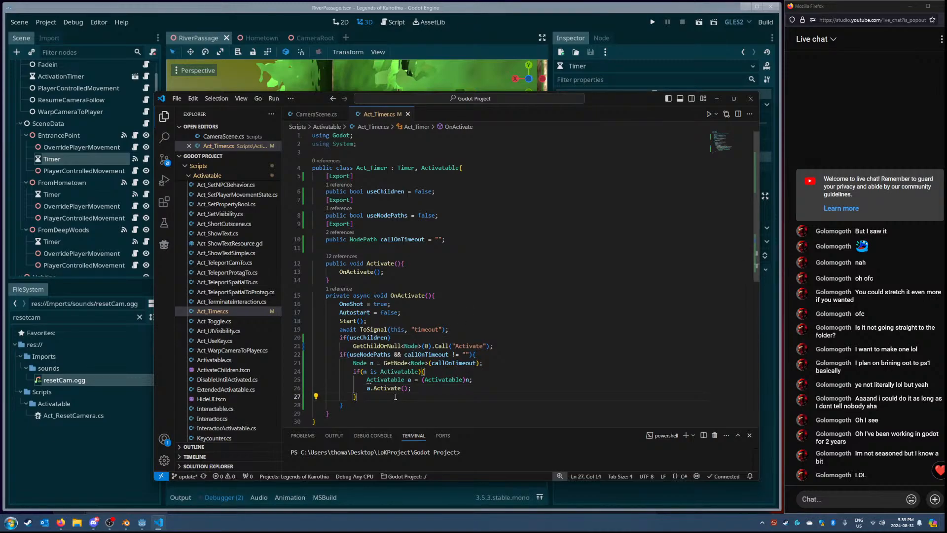
pyautogui.write('else{')
pyautogui.press('Return')
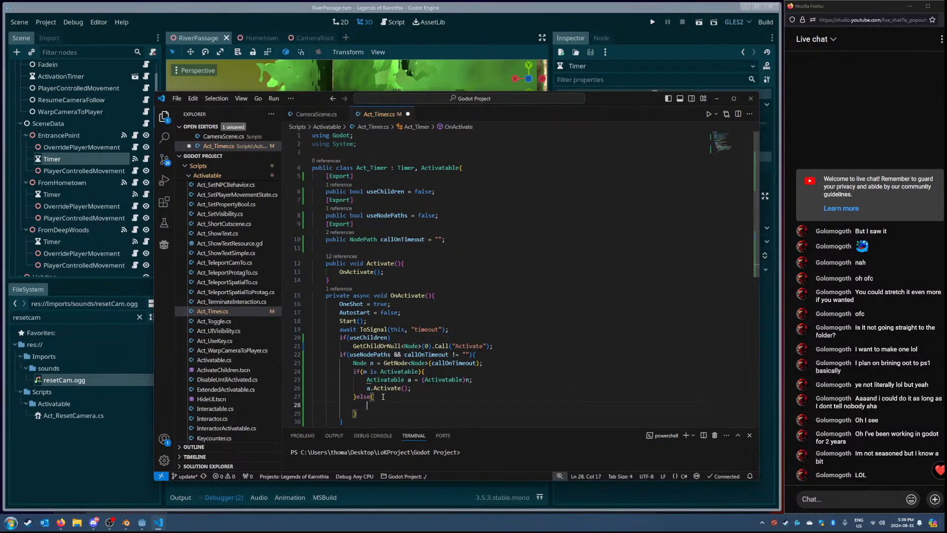
pyautogui.write('n.Call')
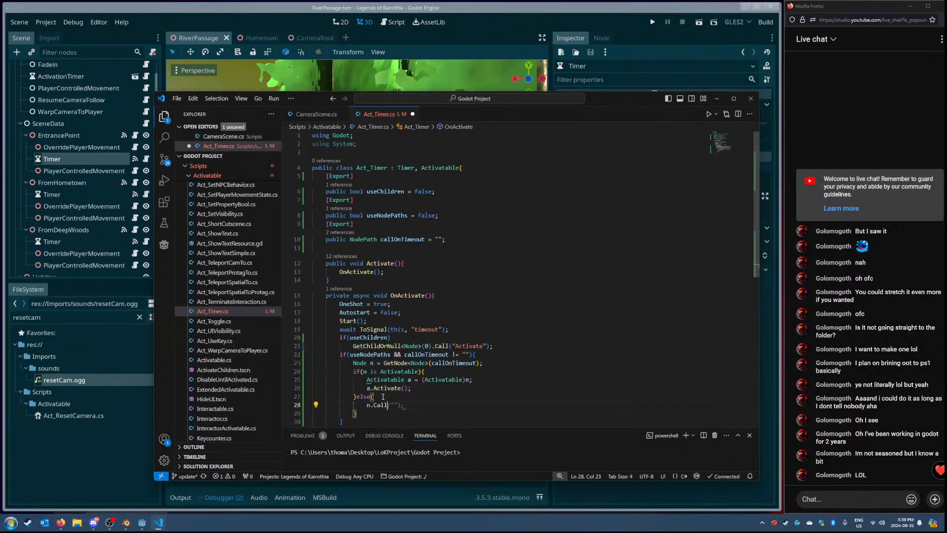
pyautogui.write('("Activate")')
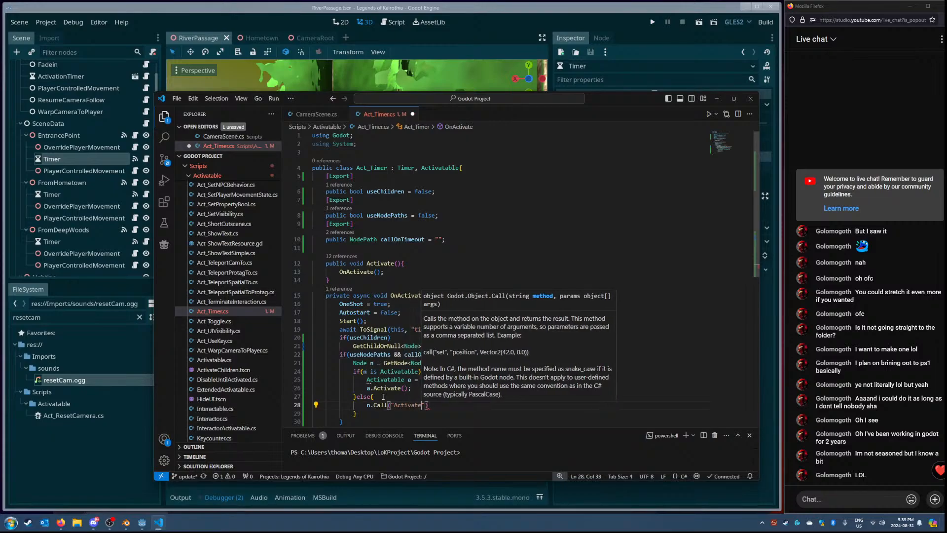
pyautogui.write(';')
pyautogui.hotkey('ctrl', 's')
pyautogui.scroll(-2, 386, 396)
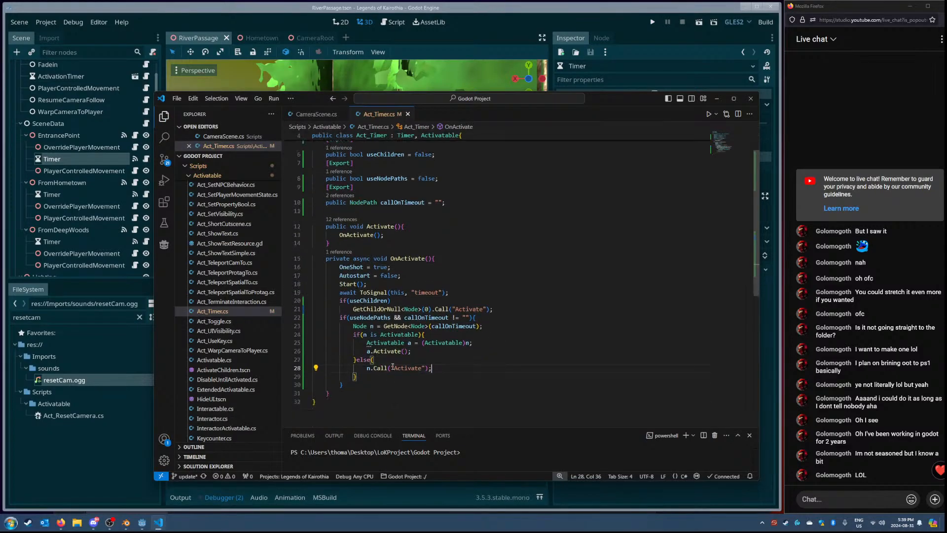
# Step: Switch to Godot, test-play the RiverPassage scene in an enlarged game window, and close the game
pyautogui.click(476, 60)
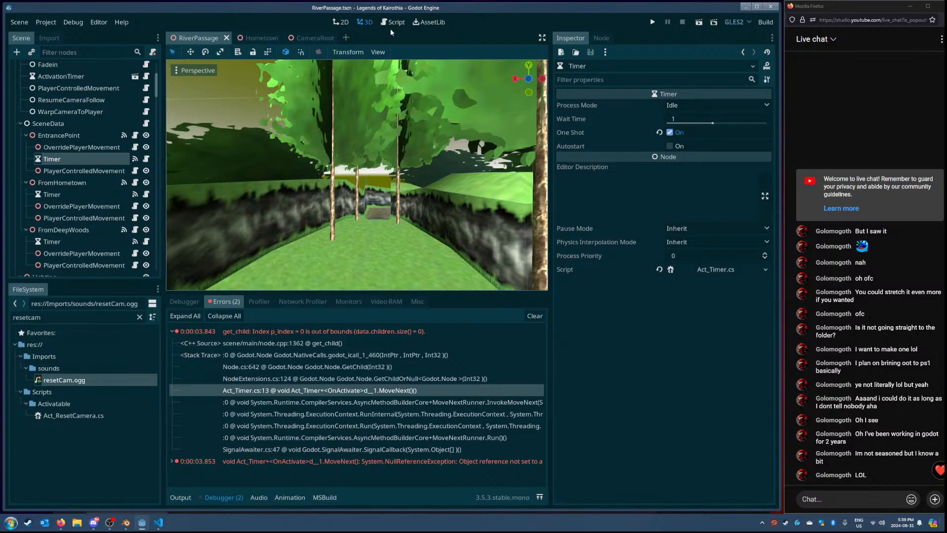
pyautogui.click(158, 522)
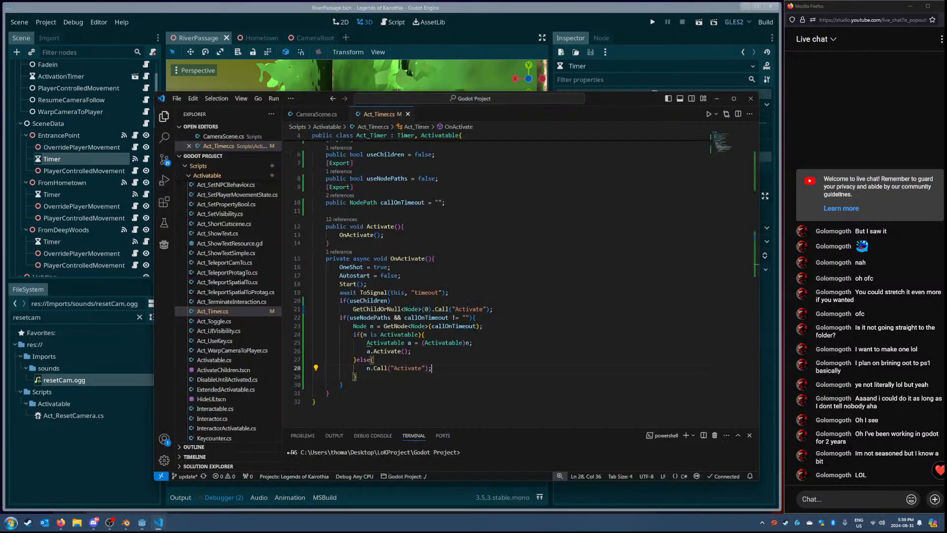
pyautogui.click(510, 32)
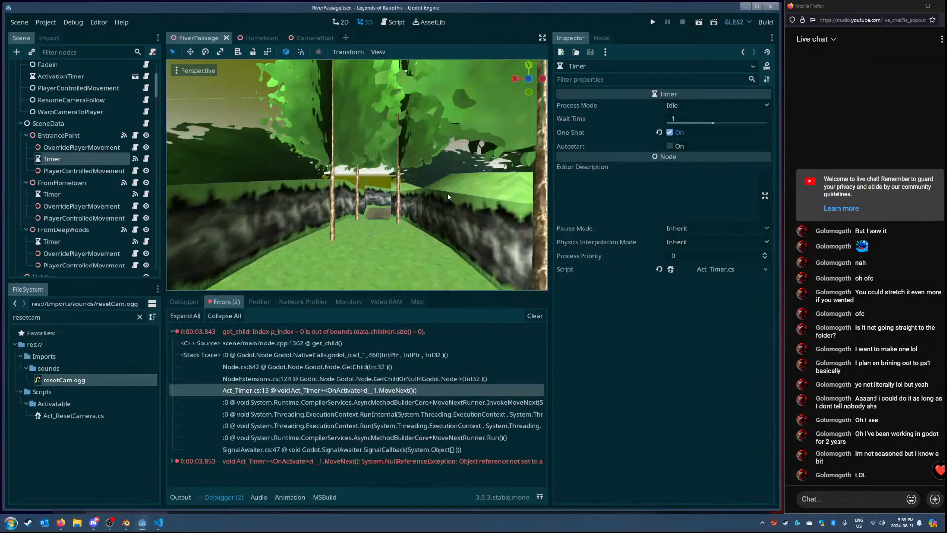
pyautogui.click(698, 23)
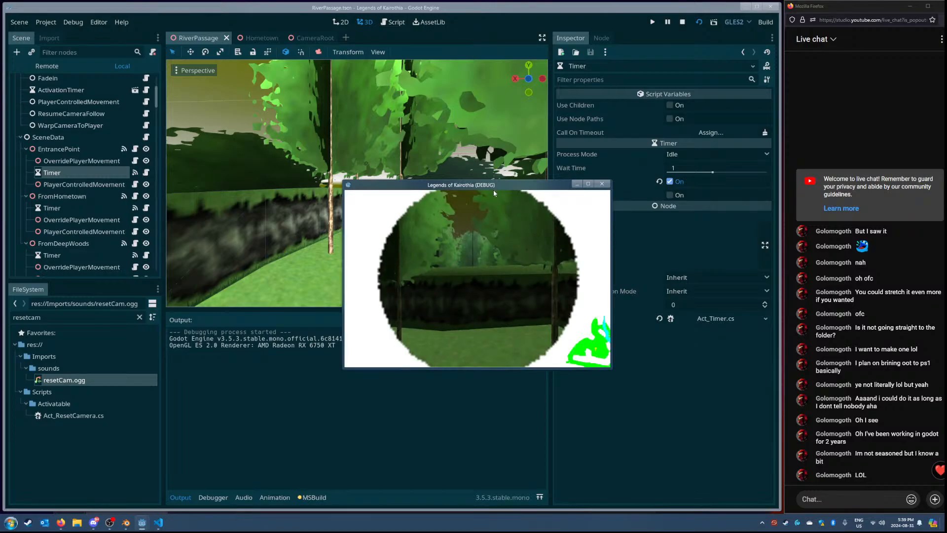
pyautogui.moveTo(492, 188); pyautogui.dragTo(287, 61)
pyautogui.moveTo(405, 244); pyautogui.dragTo(677, 393)
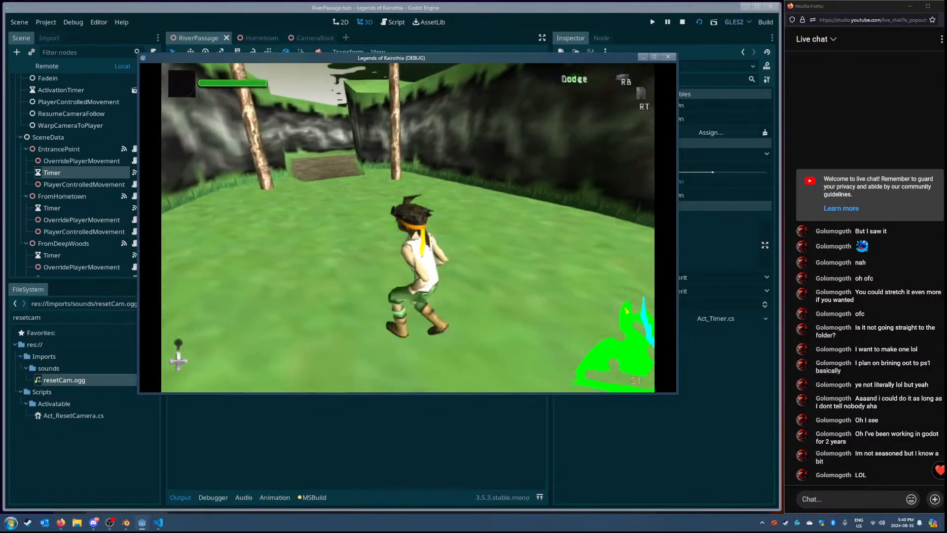
pyautogui.press('Escape')
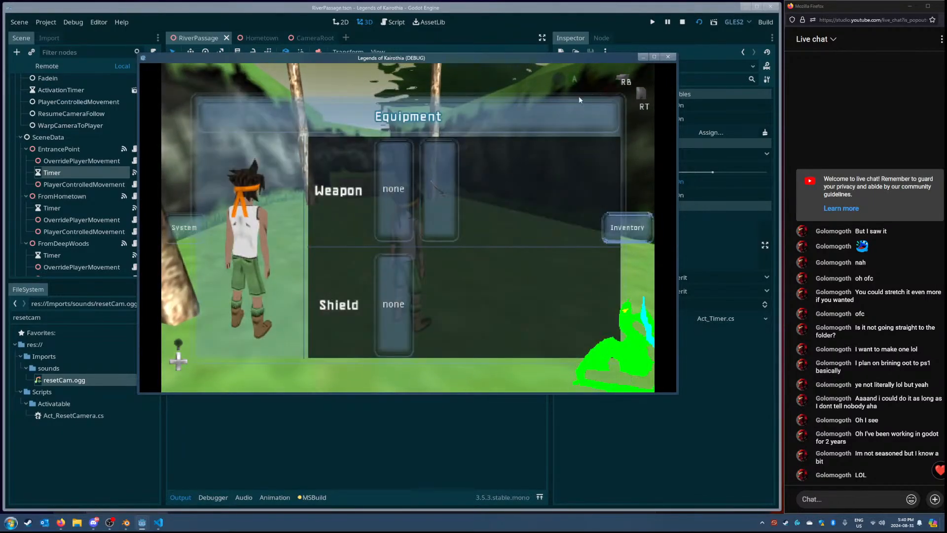
pyautogui.click(668, 56)
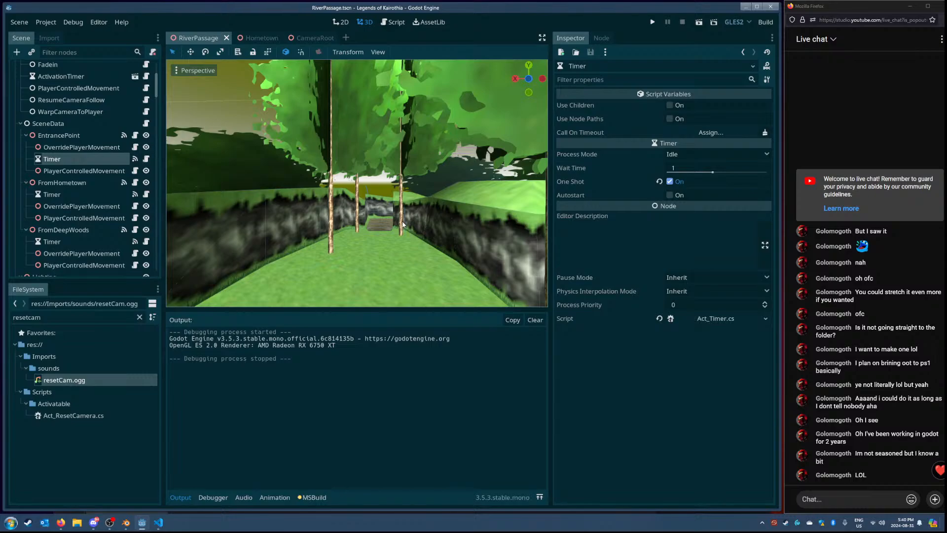
# Step: Examine the RiverPassage terrain around the cliff walls and the dirt path between them
pyautogui.moveTo(402, 224)
pyautogui.mouseDown(button='right')
pyautogui.moveTo(379, 232)
pyautogui.moveTo(419, 246)
pyautogui.moveTo(458, 237)
pyautogui.moveTo(498, 261)
pyautogui.moveTo(567, 276)
pyautogui.moveTo(685, 261)
pyautogui.moveTo(725, 271)
pyautogui.moveTo(739, 207)
pyautogui.moveTo(397, 227)
pyautogui.mouseUp(button='right')
pyautogui.press('w')
pyautogui.press('w')
pyautogui.press('w')
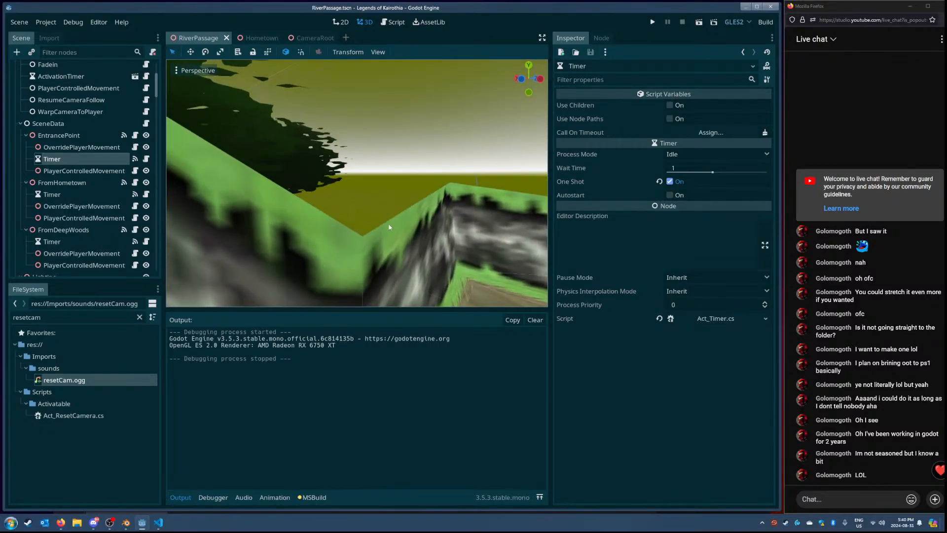
pyautogui.click(312, 37)
pyautogui.click(190, 38)
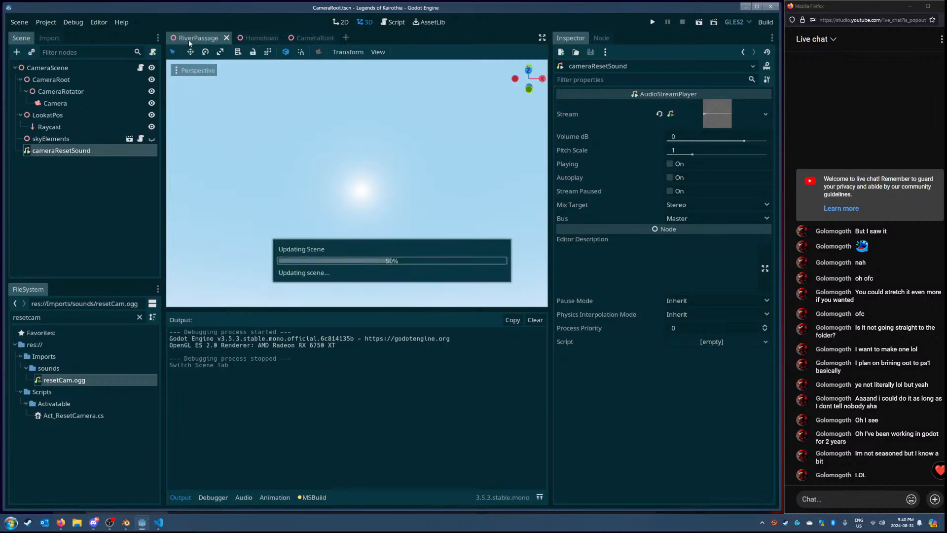
pyautogui.press('w')
pyautogui.moveTo(350, 194); pyautogui.dragTo(434, 227, button='right')
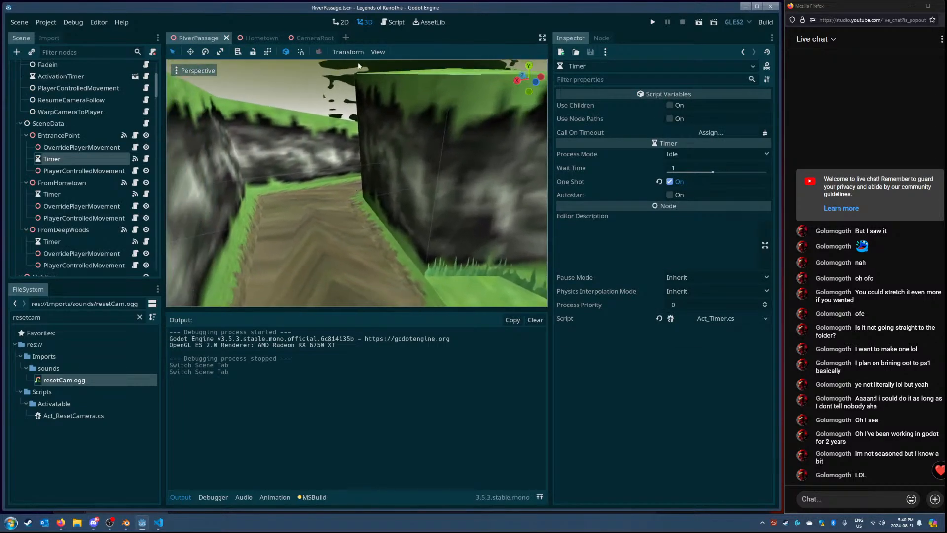
# Step: Open the Hometown scene and enlarge its 3D viewport by shrinking the output, inspector and scene areas
pyautogui.click(258, 38)
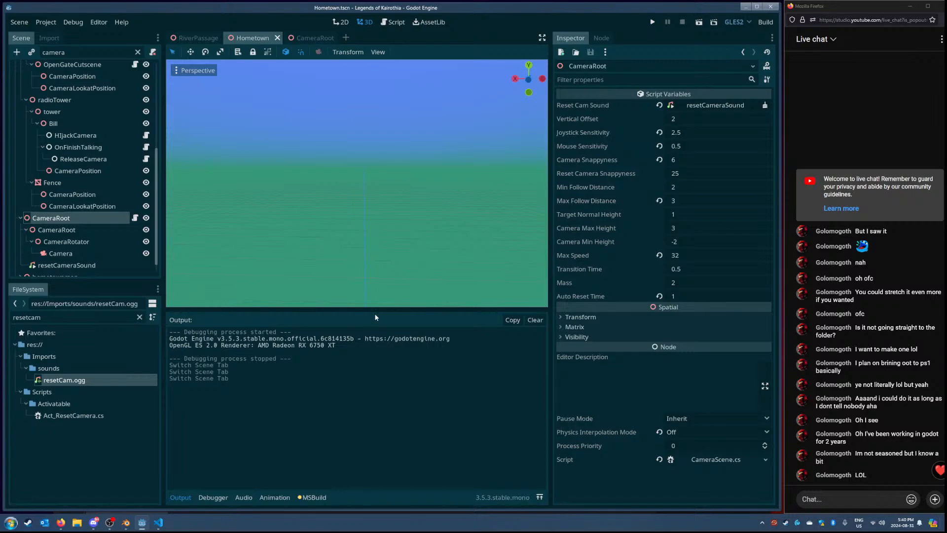
pyautogui.moveTo(371, 310); pyautogui.dragTo(424, 389)
pyautogui.moveTo(553, 242); pyautogui.dragTo(626, 241)
pyautogui.moveTo(163, 225); pyautogui.dragTo(126, 224)
# Step: Examine the dirt path and its bordering cliff walls in the Hometown scene
pyautogui.moveTo(319, 214); pyautogui.dragTo(339, 248, button='right')
pyautogui.press('w')
pyautogui.press('w')
pyautogui.press('w')
pyautogui.press('w')
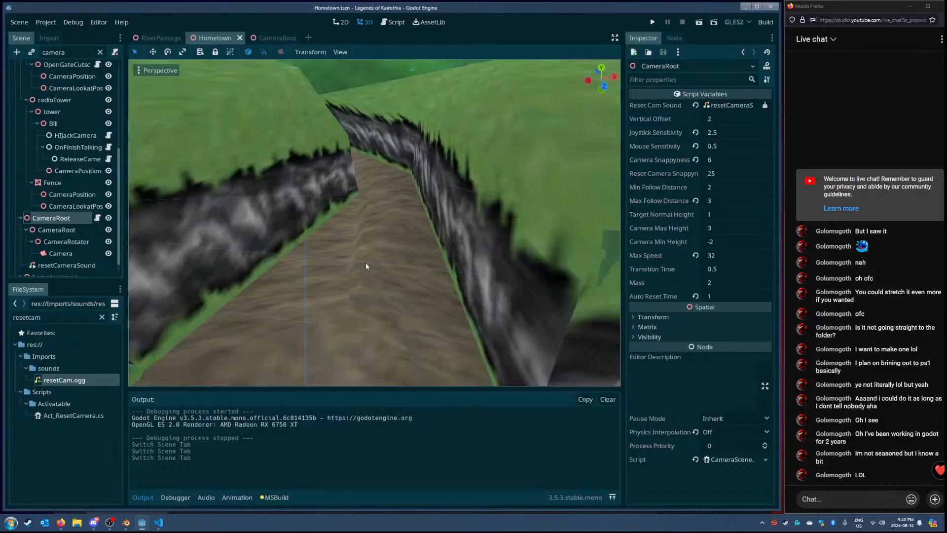
pyautogui.click(366, 264)
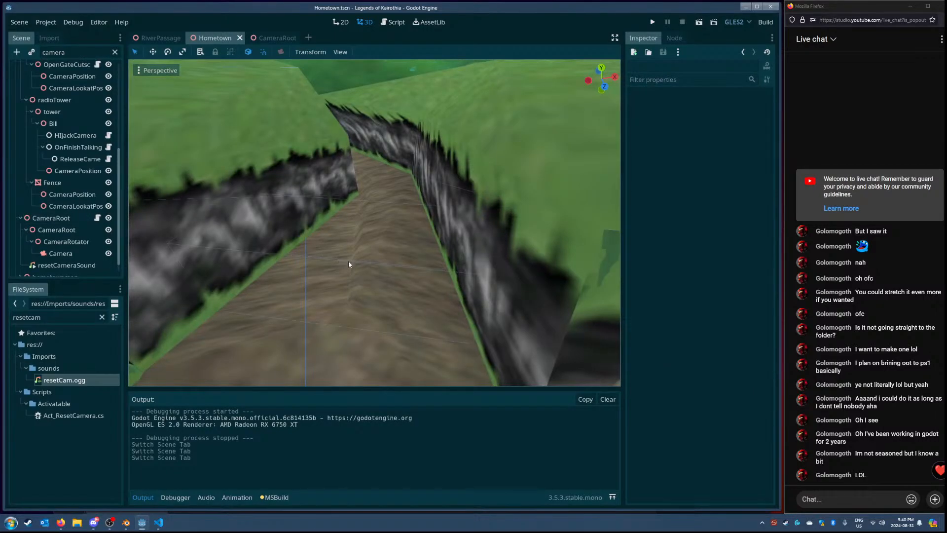
pyautogui.moveTo(348, 267); pyautogui.dragTo(338, 262, button='right')
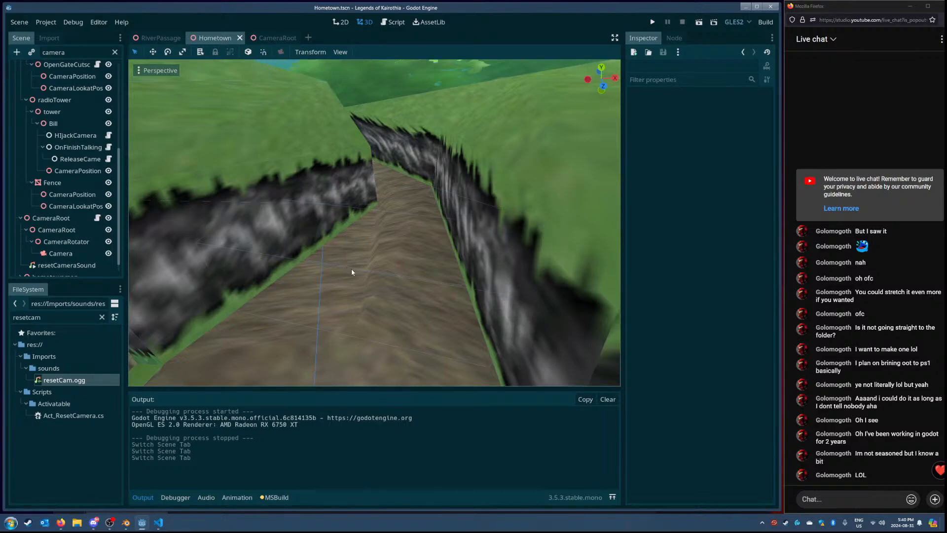
pyautogui.moveTo(371, 270); pyautogui.dragTo(396, 270, button='right')
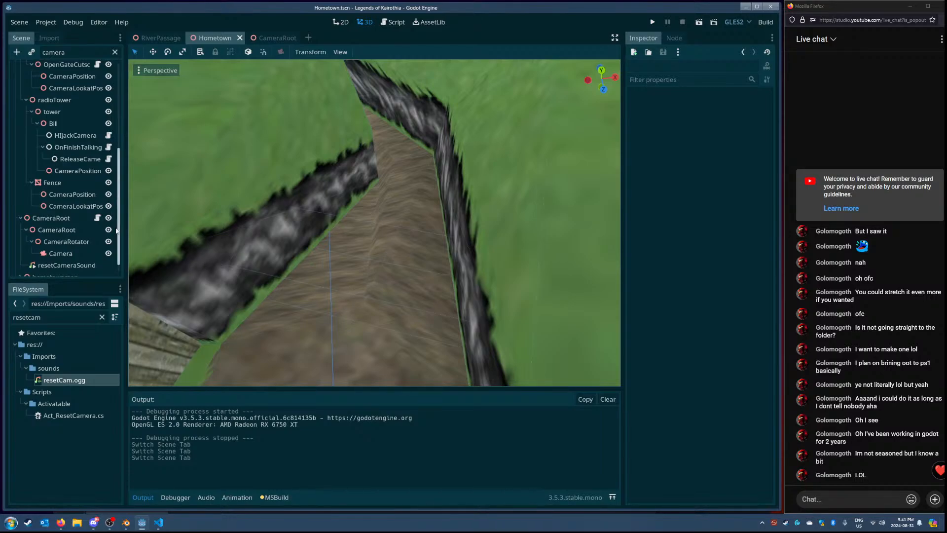
# Step: Clear the camera filter from the Hometown node tree, select tree3 at the path's edge, and view the surrounding cliffs
pyautogui.scroll(-1, 118, 233)
pyautogui.moveTo(126, 234); pyautogui.dragTo(117, 50)
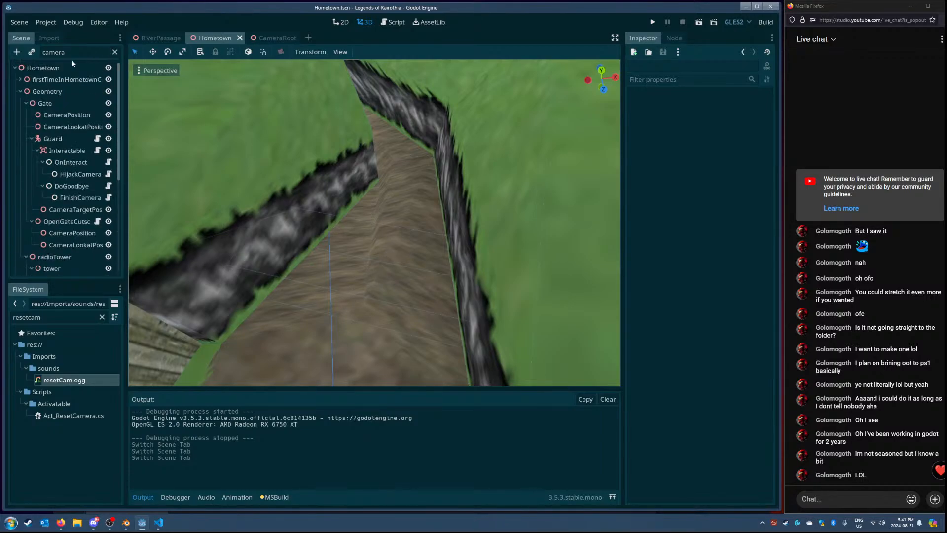
pyautogui.click(115, 52)
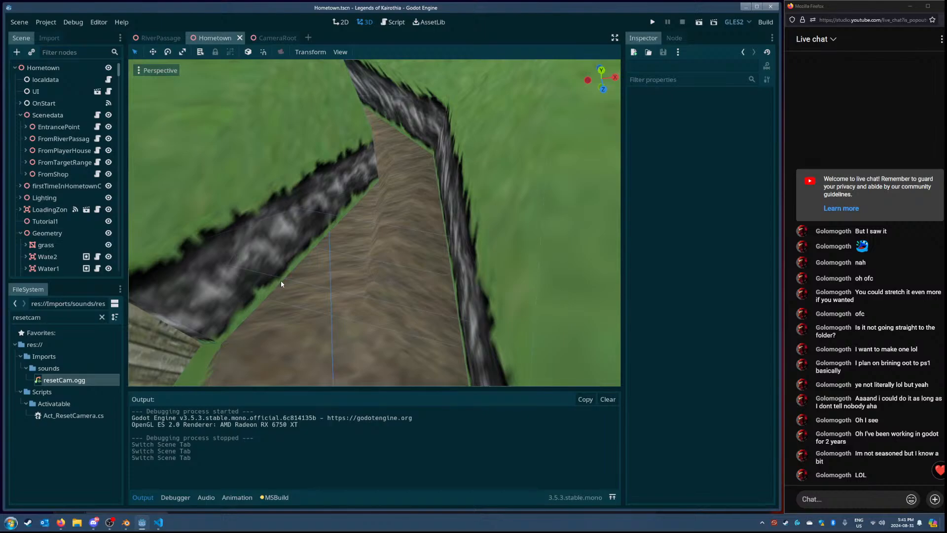
pyautogui.click(294, 280)
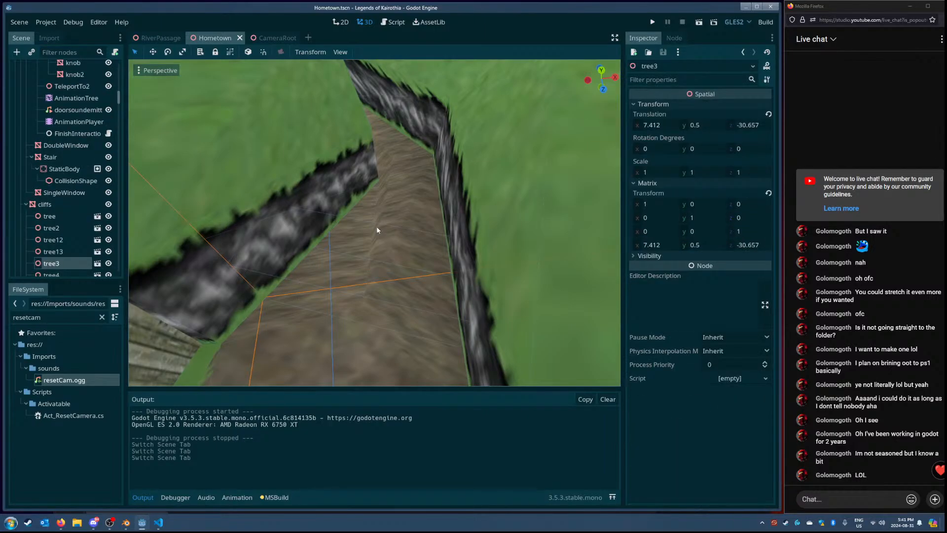
pyautogui.moveTo(487, 214); pyautogui.dragTo(285, 257, button='middle')
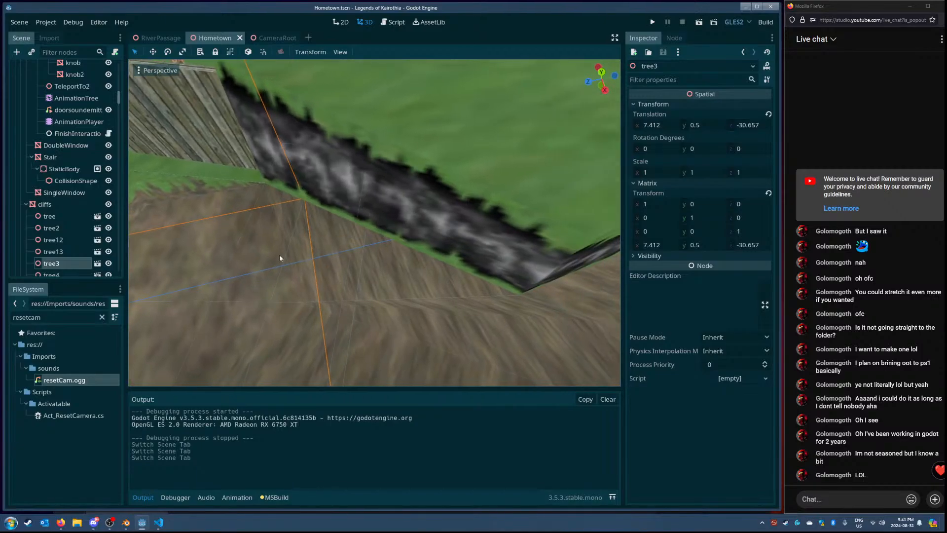
# Step: Select the LoadingZone node on Hometown's dirt path and widen the scene tree to fit its children's full names
pyautogui.click(238, 240)
pyautogui.scroll(3, 35, 182)
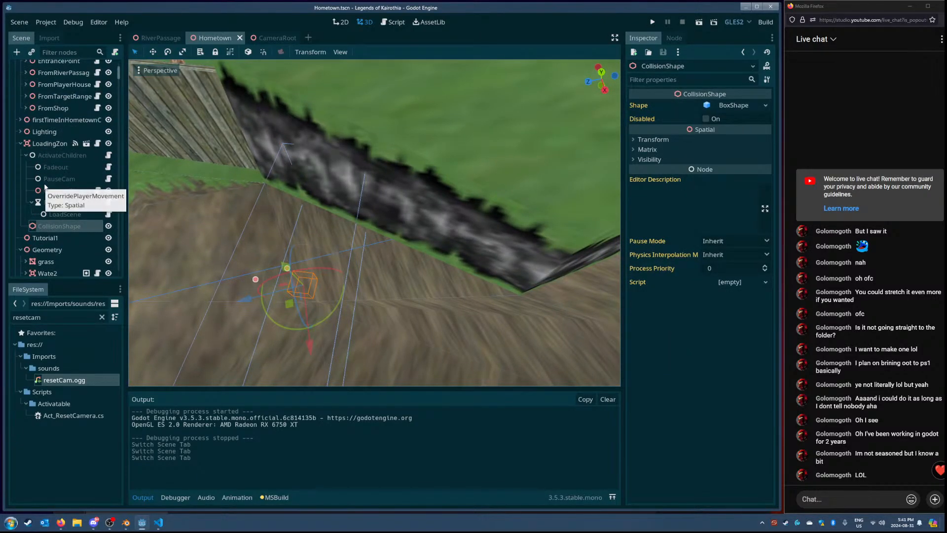
pyautogui.click(47, 143)
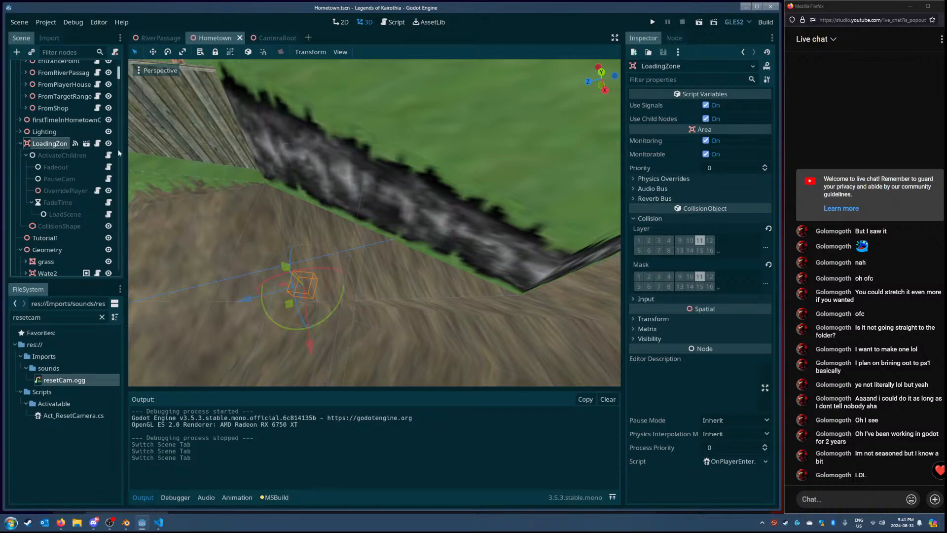
pyautogui.moveTo(125, 148); pyautogui.dragTo(150, 149)
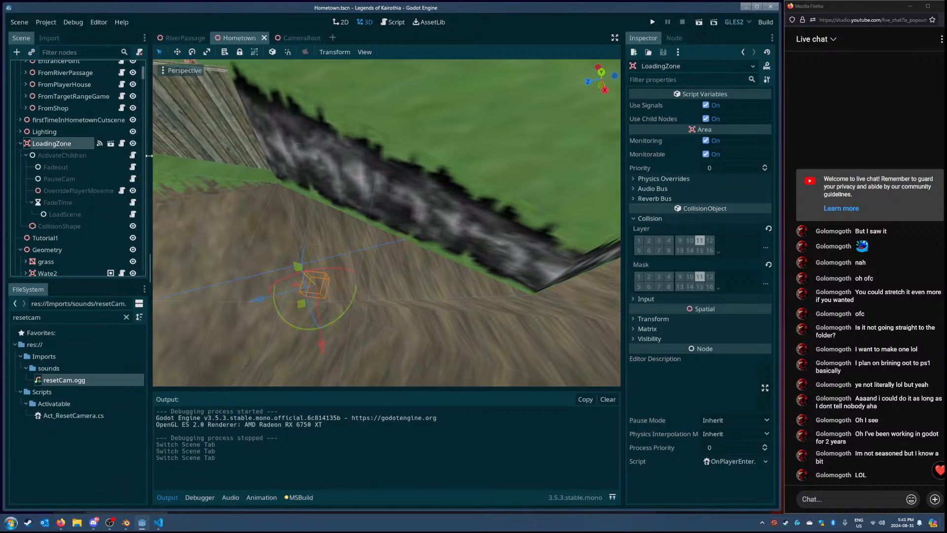
# Step: Examine the properties of LoadingZone's Fadeout, PauseCam, OverridePlayerMovement and FadeTime child nodes in Hometown
pyautogui.click(58, 153)
pyautogui.click(61, 167)
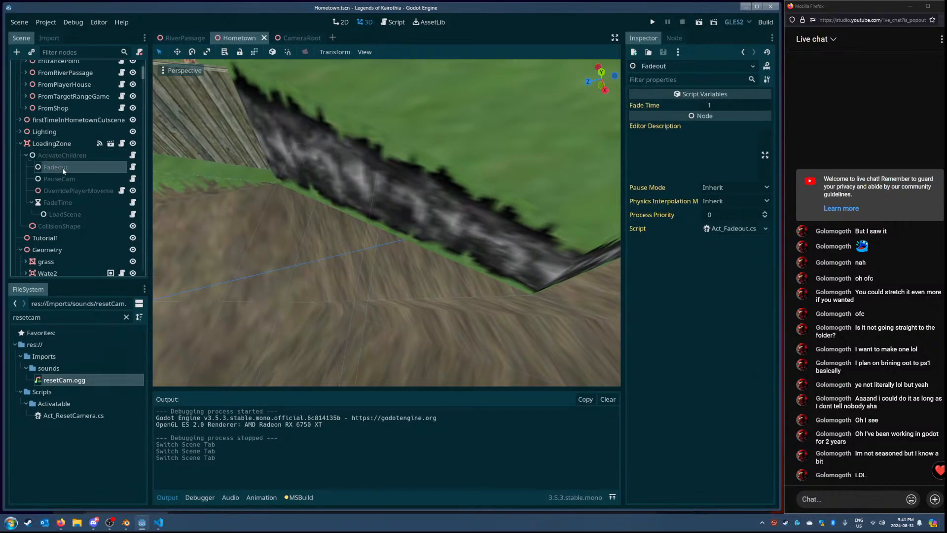
pyautogui.click(68, 179)
pyautogui.click(61, 166)
pyautogui.click(64, 180)
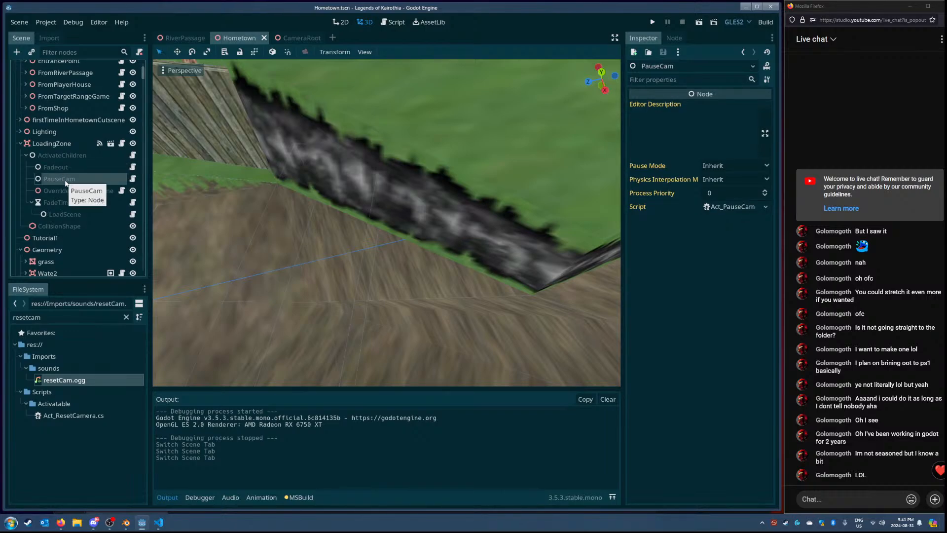
pyautogui.click(64, 191)
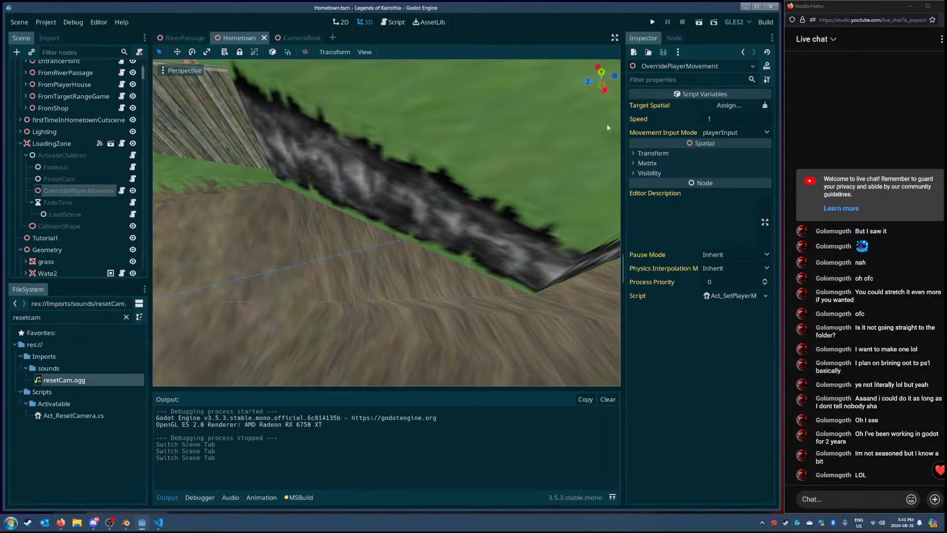
pyautogui.click(74, 179)
pyautogui.click(81, 190)
pyautogui.click(73, 203)
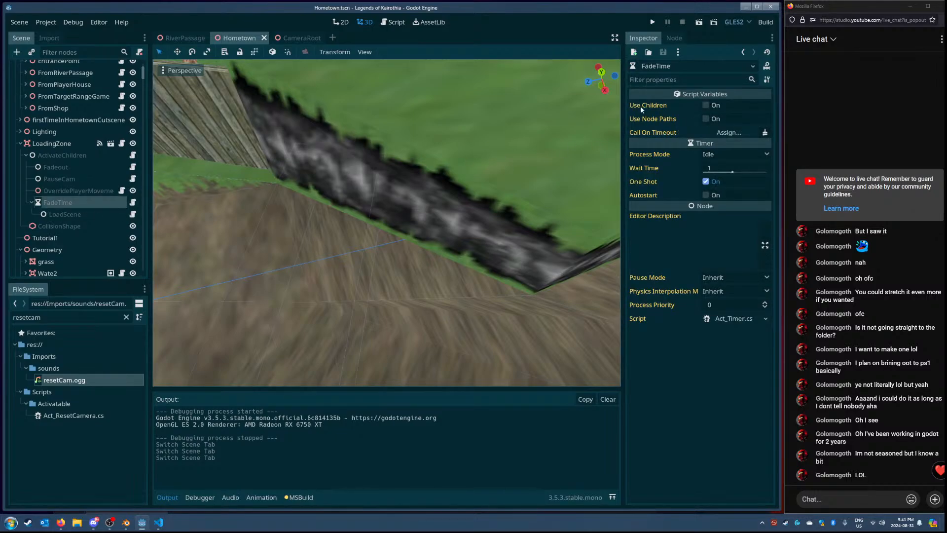
# Step: Enable Use Children on the FadeTime timer in Hometown's LoadingZone and in the LoadingZone source scene, and save the source scene
pyautogui.click(706, 105)
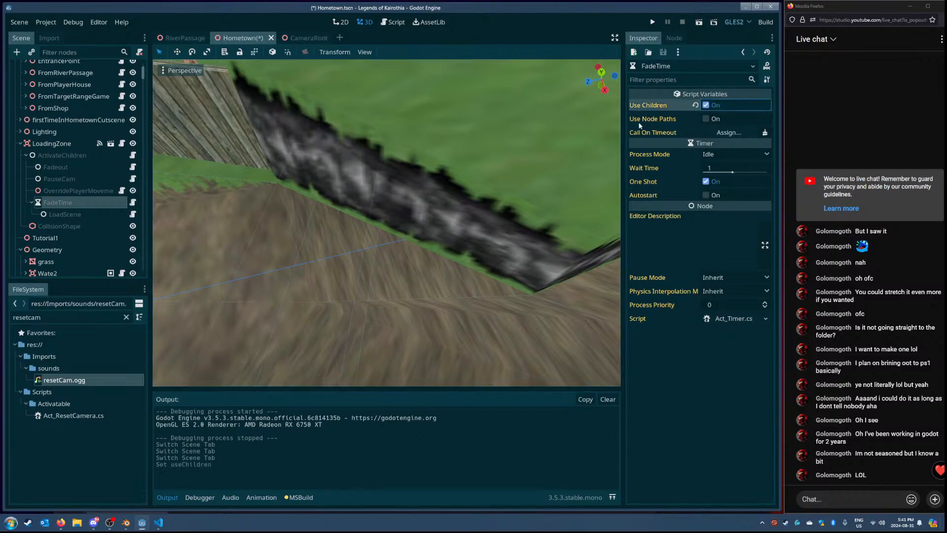
pyautogui.click(111, 144)
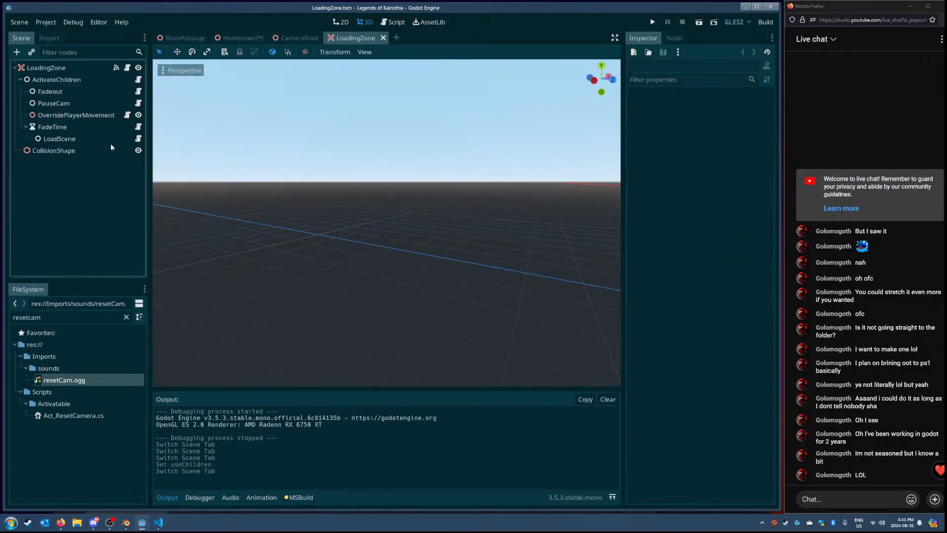
pyautogui.click(50, 128)
pyautogui.click(706, 105)
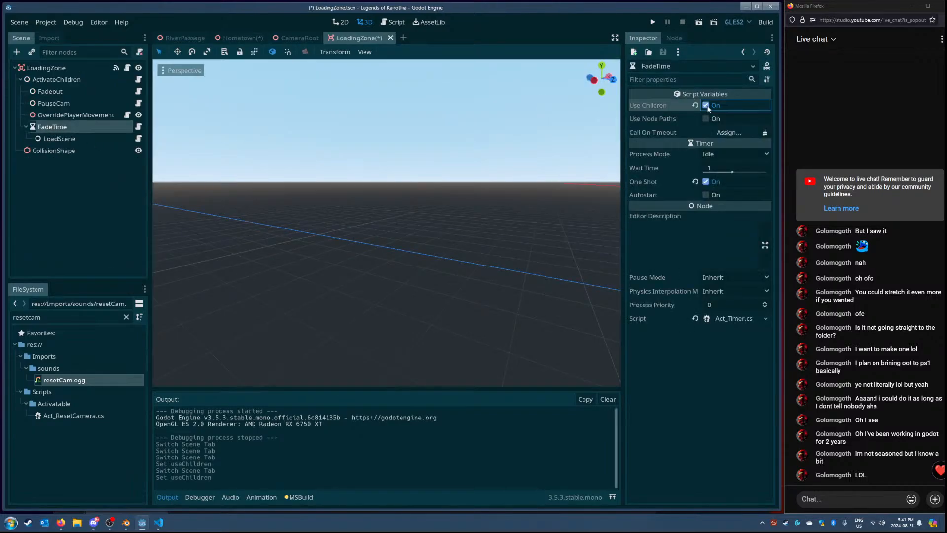
# Step: Return to the RiverPassage scene and select the LoadingZone's CollisionShape on the dirt path
pyautogui.click(295, 38)
pyautogui.click(240, 38)
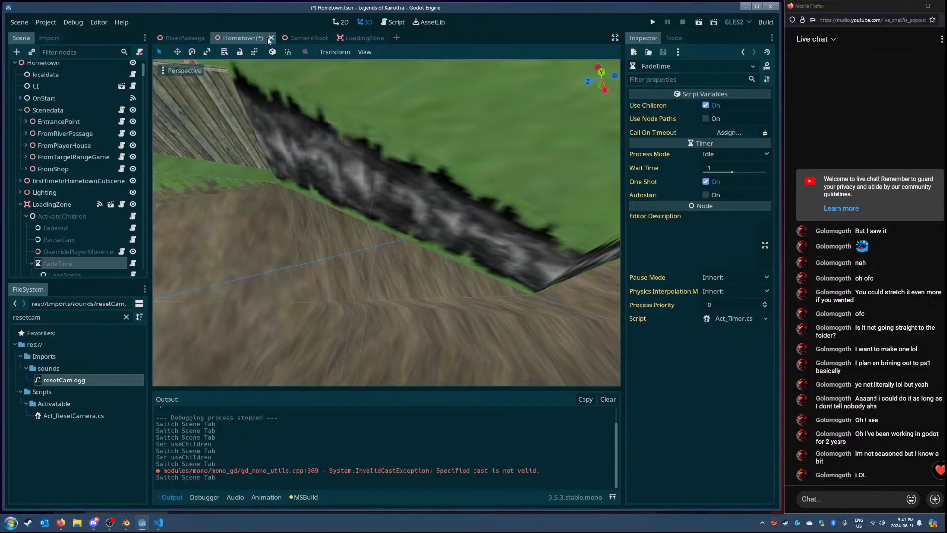
pyautogui.click(188, 36)
pyautogui.moveTo(346, 178)
pyautogui.mouseDown(button='right')
pyautogui.moveTo(409, 217)
pyautogui.moveTo(346, 179)
pyautogui.mouseUp(button='right')
pyautogui.click(350, 199)
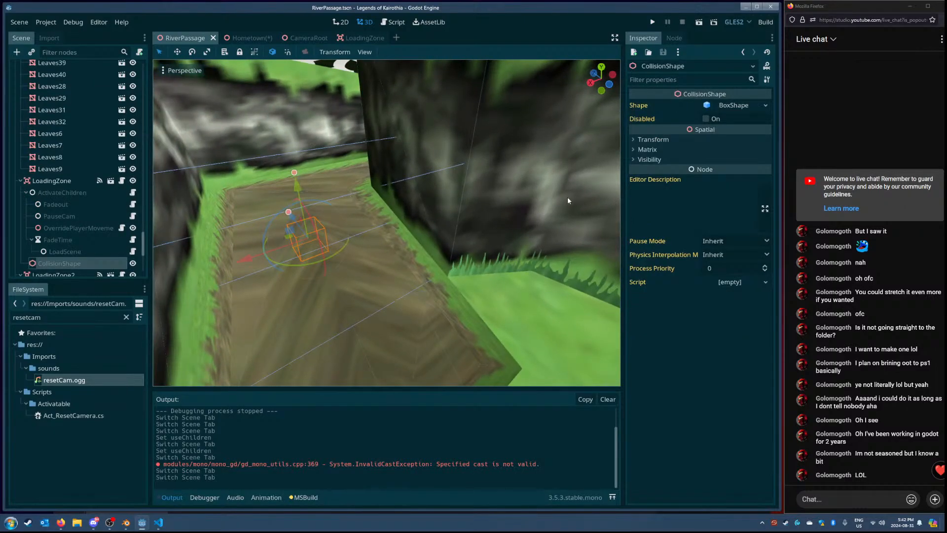
# Step: Switch to Visual Studio Code and review the exported useChildren, useNodePaths and callOnTimeout variables in Act_Timer.cs
pyautogui.click(158, 522)
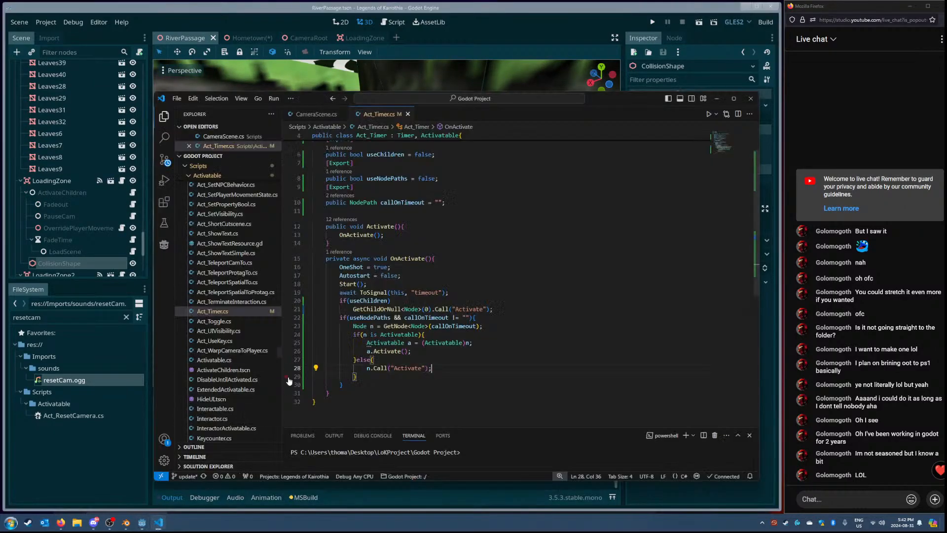
pyautogui.scroll(3, 381, 225)
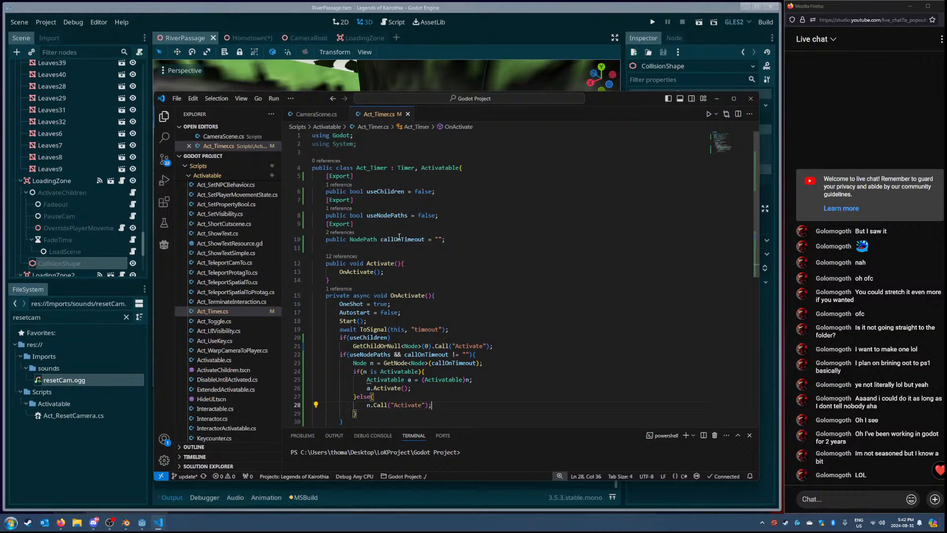
pyautogui.click(384, 239)
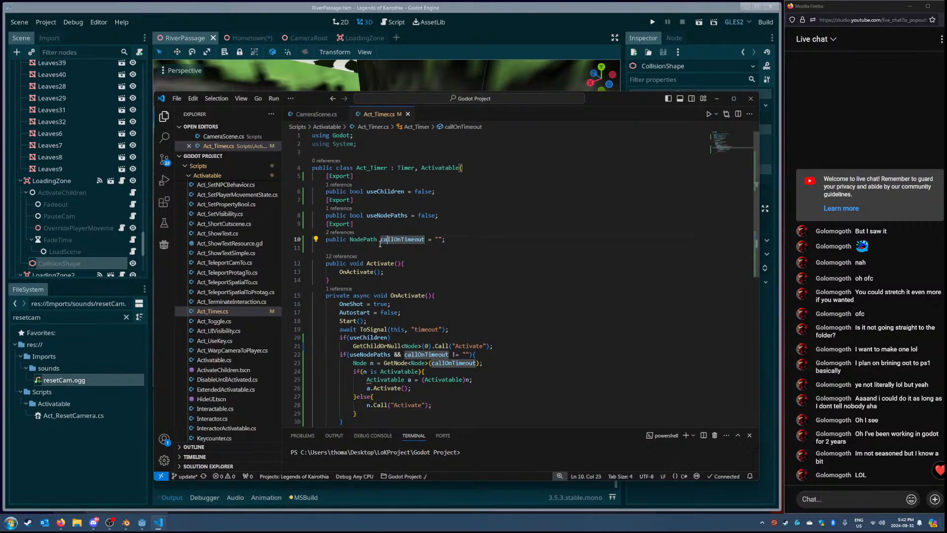
pyautogui.moveTo(381, 240); pyautogui.dragTo(424, 240)
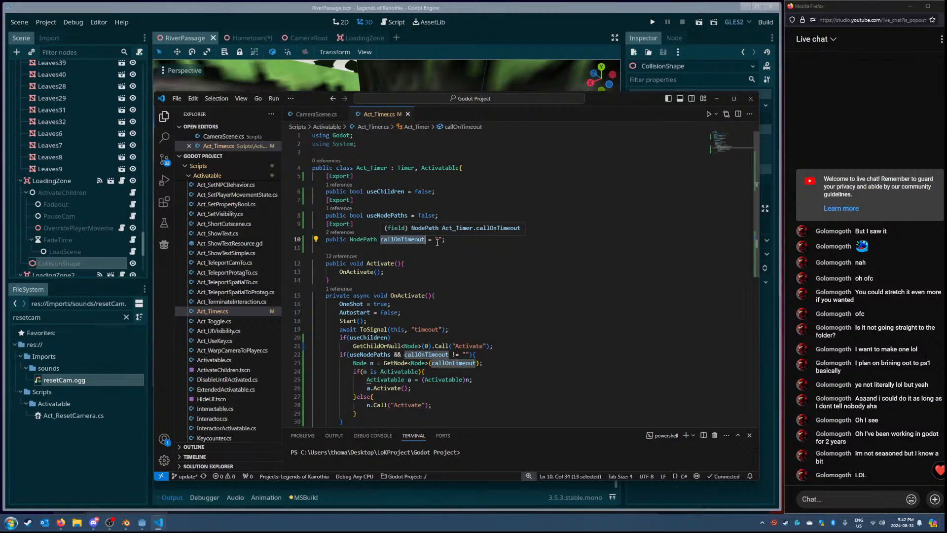
pyautogui.click(437, 242)
pyautogui.doubleClick(403, 216)
pyautogui.moveTo(439, 216); pyautogui.dragTo(310, 200)
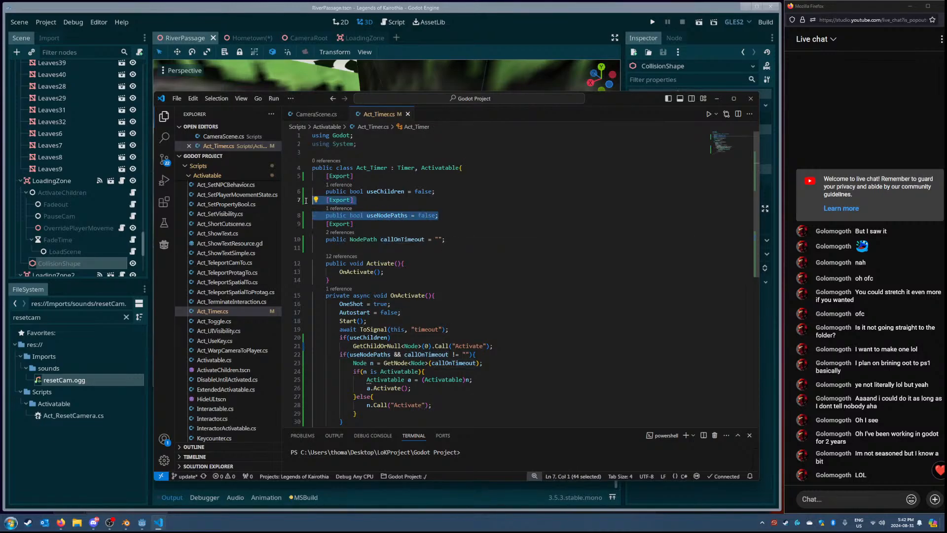
pyautogui.click(364, 202)
pyautogui.doubleClick(386, 215)
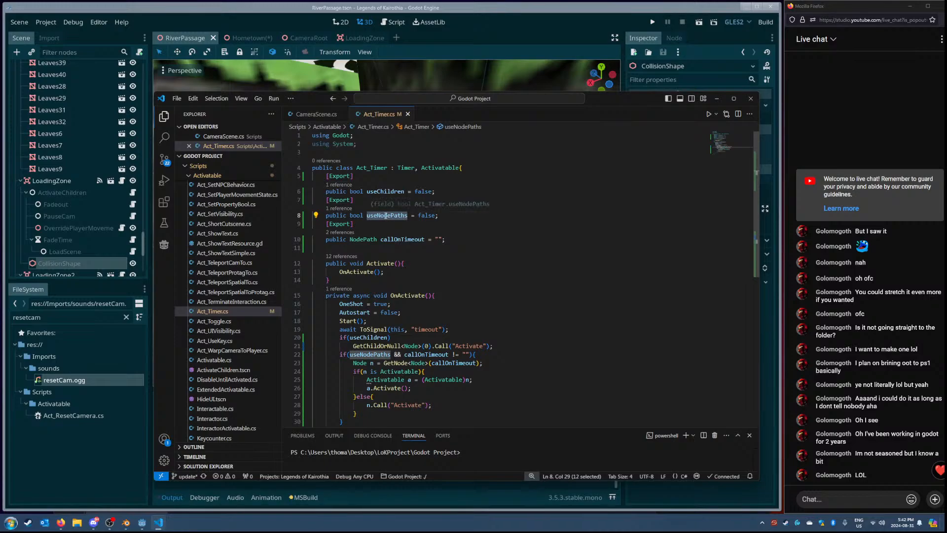
pyautogui.click(417, 215)
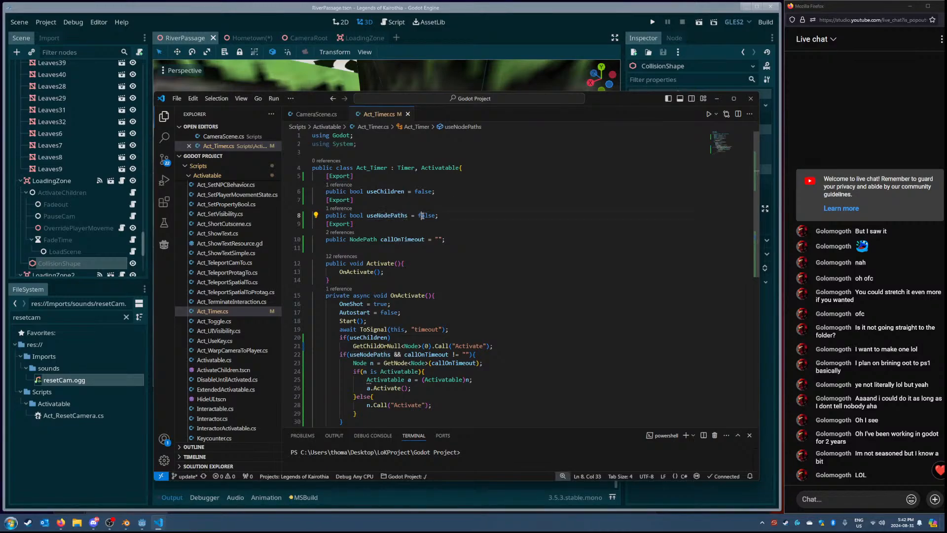
pyautogui.click(449, 238)
# Step: Examine the useChildren and useNodePaths branches in Act_Timer's OnActivate method
pyautogui.scroll(-2, 402, 272)
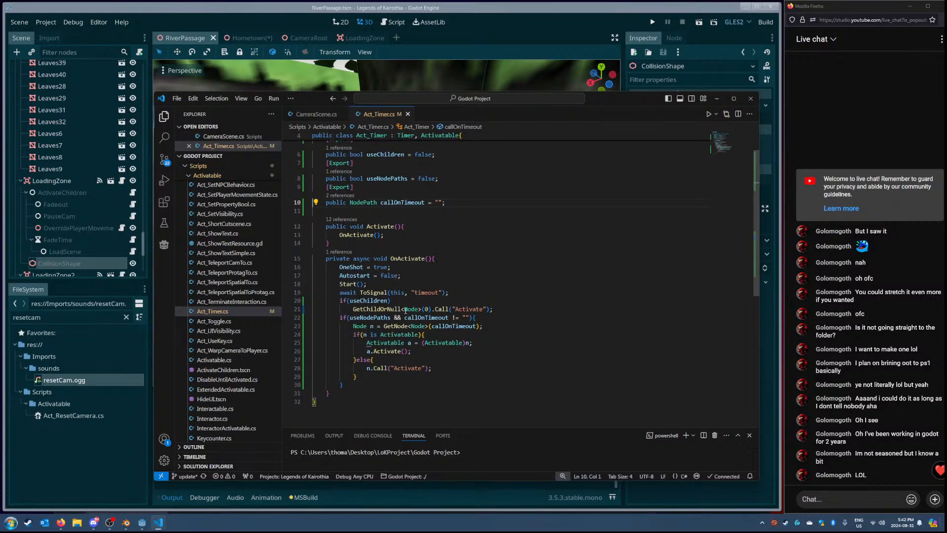
pyautogui.moveTo(504, 309); pyautogui.dragTo(486, 379)
pyautogui.scroll(2, 413, 258)
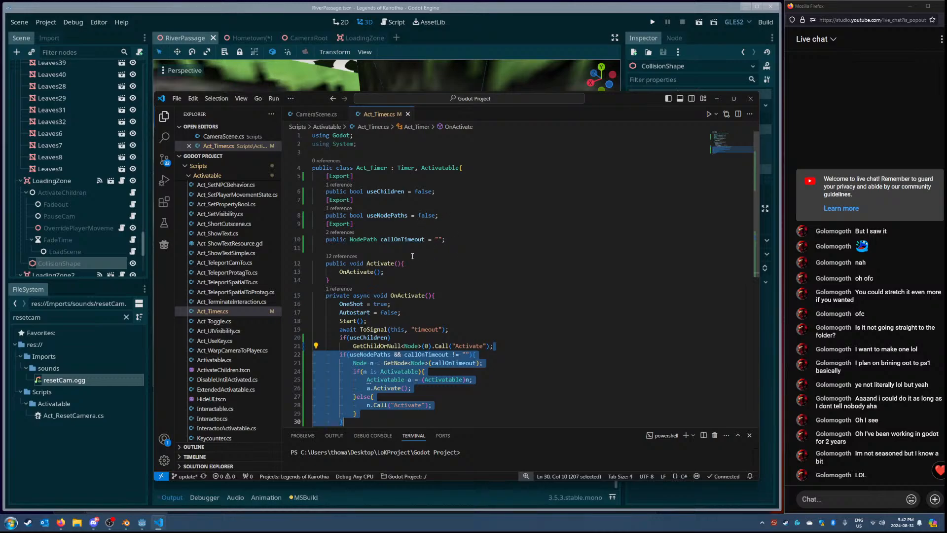
pyautogui.scroll(-4, 445, 345)
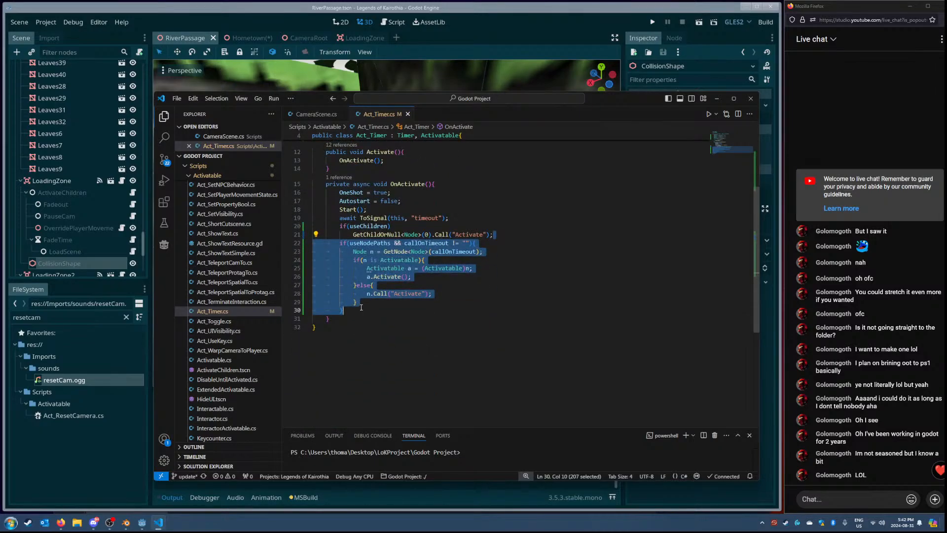
pyautogui.click(368, 312)
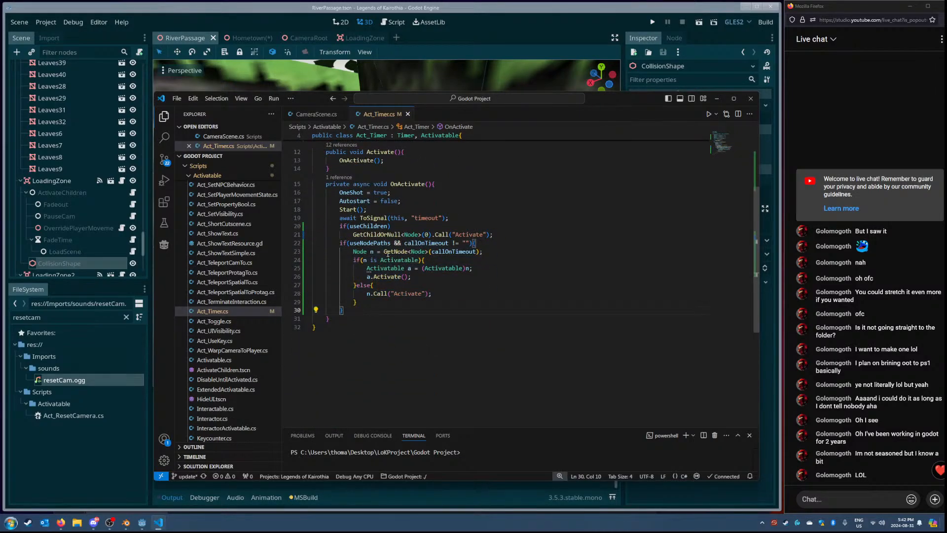
pyautogui.doubleClick(370, 242)
pyautogui.moveTo(504, 243); pyautogui.dragTo(489, 302)
pyautogui.click(432, 295)
# Step: Review where Act_Timer uses the Activatable type and how its Activate method calls OnActivate
pyautogui.scroll(3, 464, 264)
pyautogui.doubleClick(441, 168)
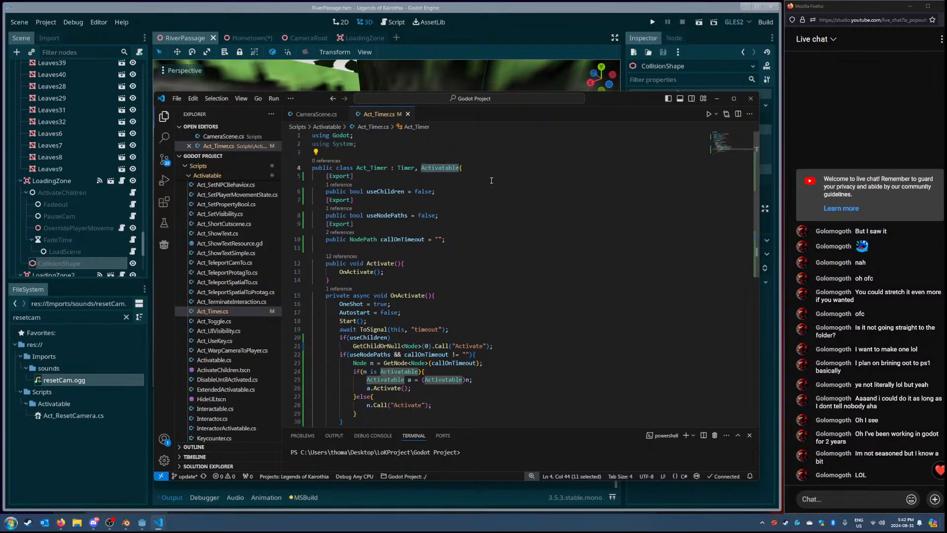
pyautogui.scroll(-3, 531, 288)
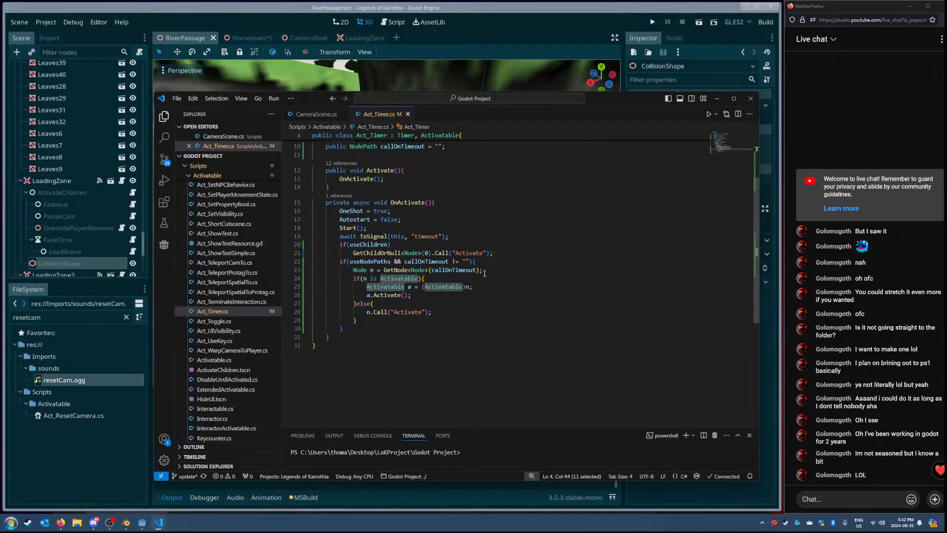
pyautogui.doubleClick(447, 288)
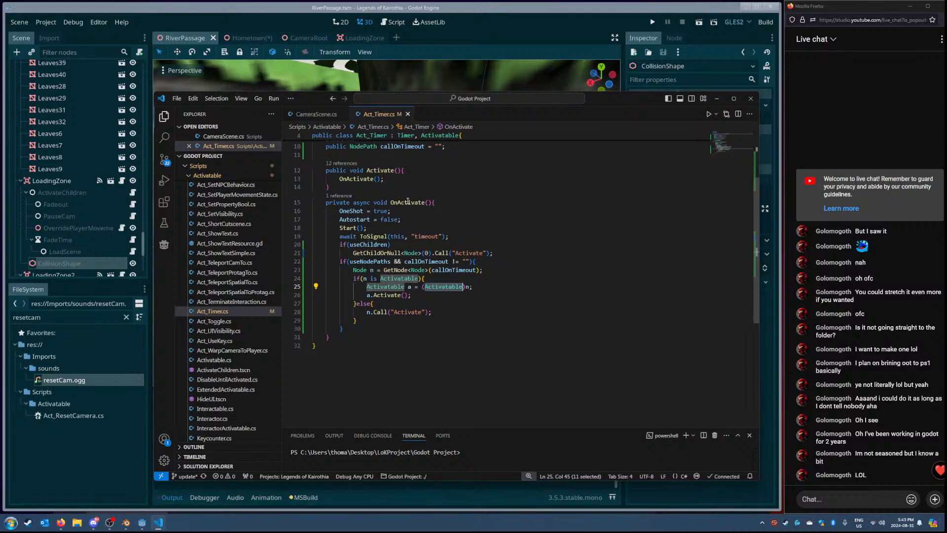
pyautogui.scroll(2, 380, 223)
pyautogui.tripleClick(382, 226)
pyautogui.doubleClick(384, 227)
pyautogui.click(417, 232)
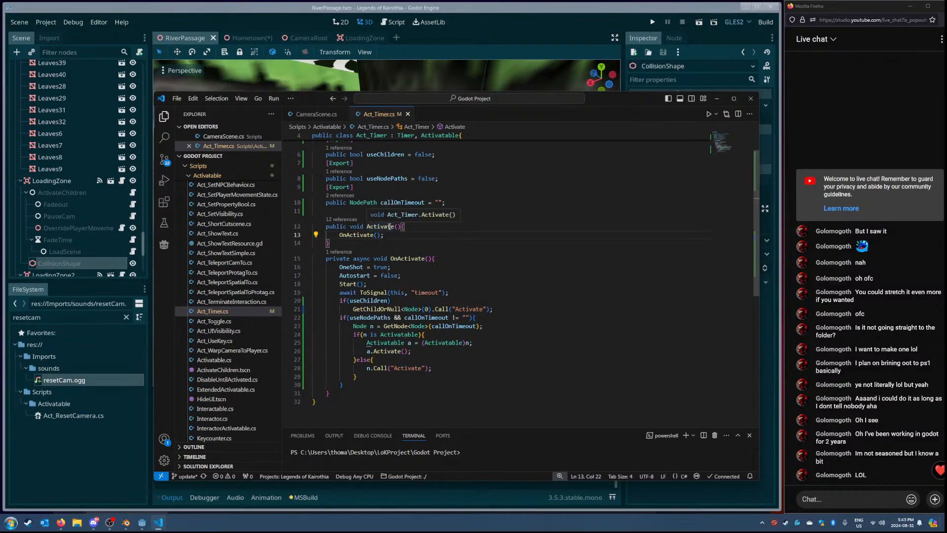
# Step: Switch back to Godot, narrow the scene tree slightly, and view the LoadingZone's CollisionShape on the RiverPassage path
pyautogui.hotkey('alt', 'Tab')
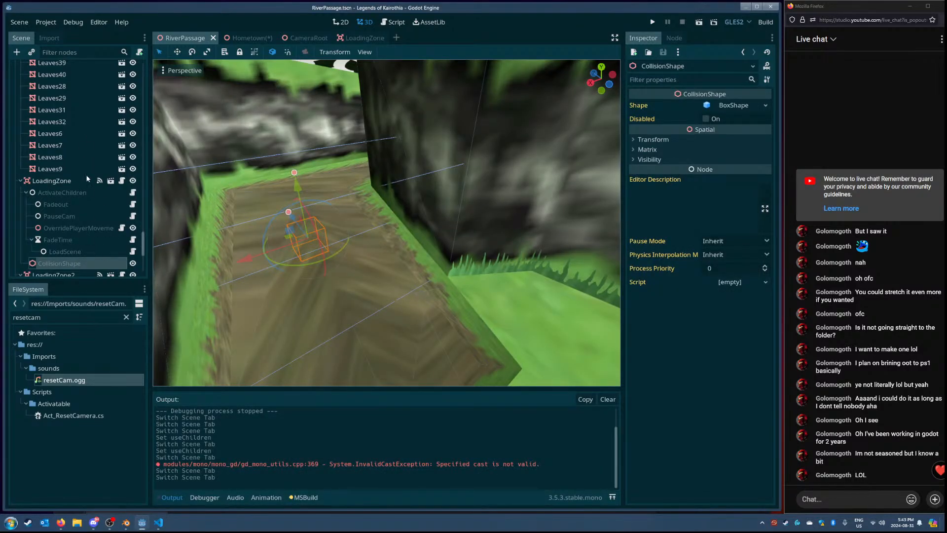
pyautogui.moveTo(150, 222); pyautogui.dragTo(145, 222)
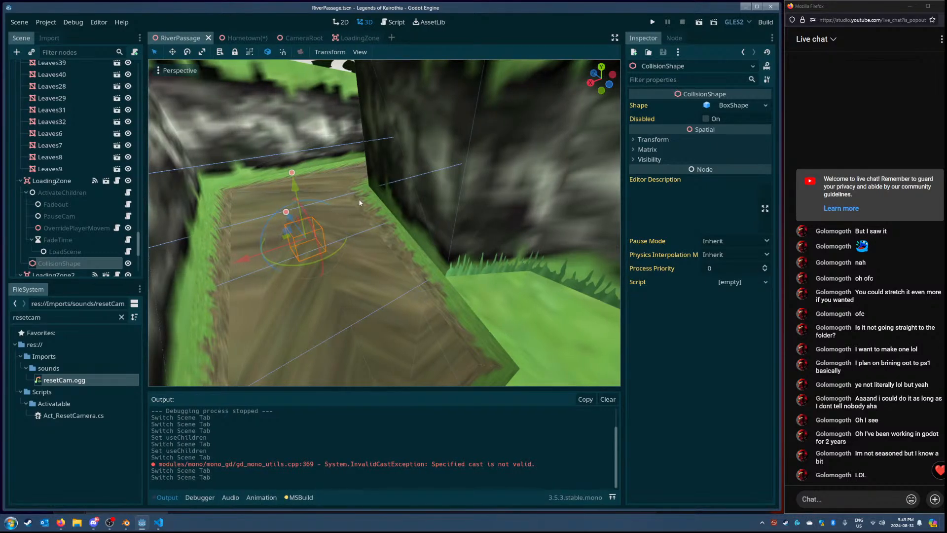
pyautogui.moveTo(418, 197); pyautogui.dragTo(443, 196, button='right')
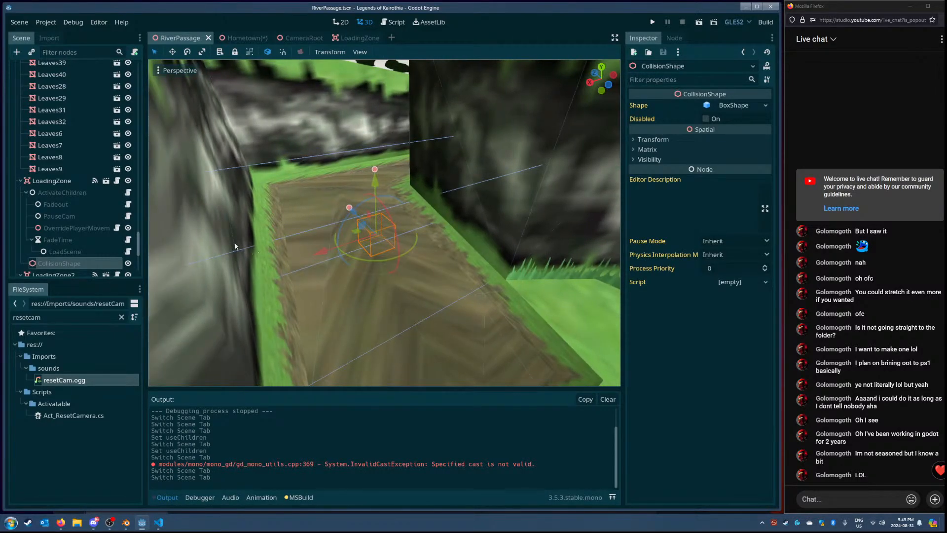
pyautogui.click(80, 252)
pyautogui.click(72, 263)
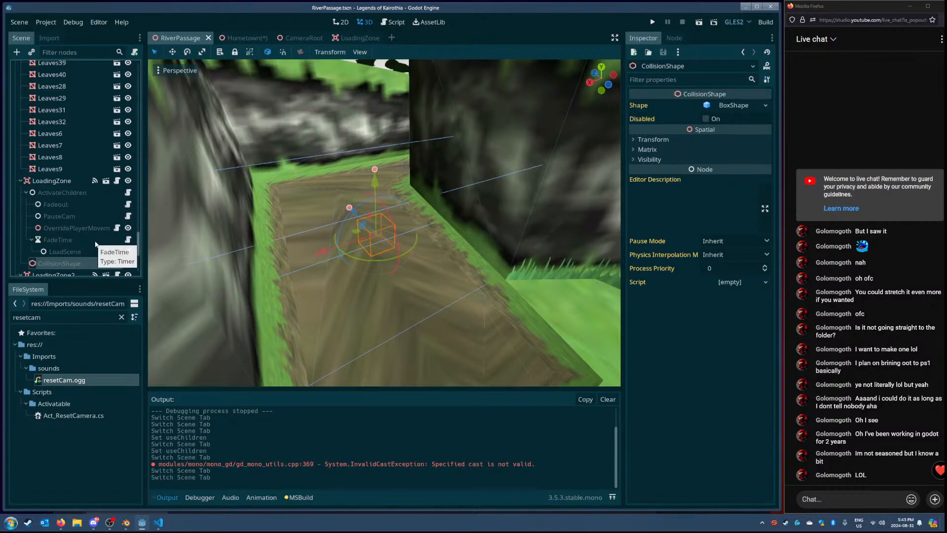
# Step: Clear the resetcam file search, narrow the left docks slightly, and bring LoadingZone2's nodes into view in the RiverPassage tree
pyautogui.click(120, 319)
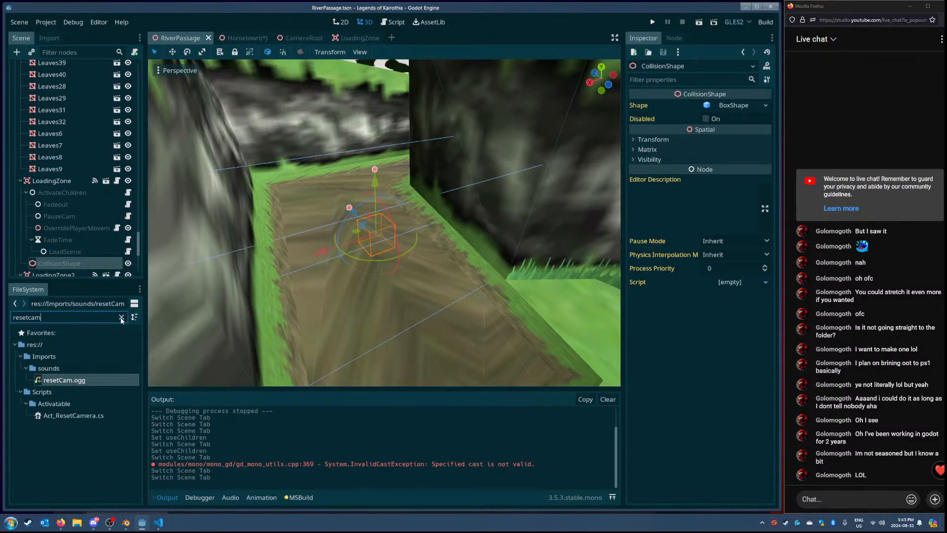
pyautogui.click(120, 317)
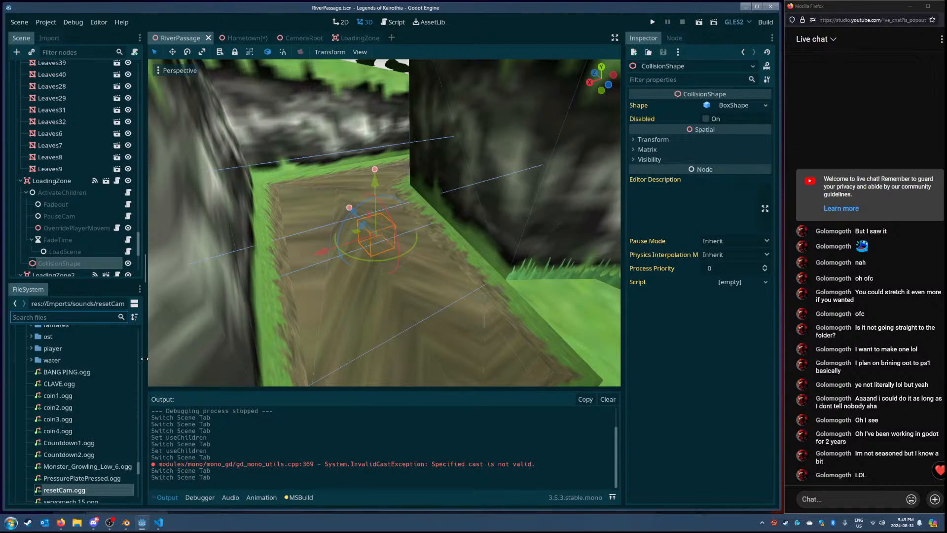
pyautogui.moveTo(144, 358); pyautogui.dragTo(140, 360)
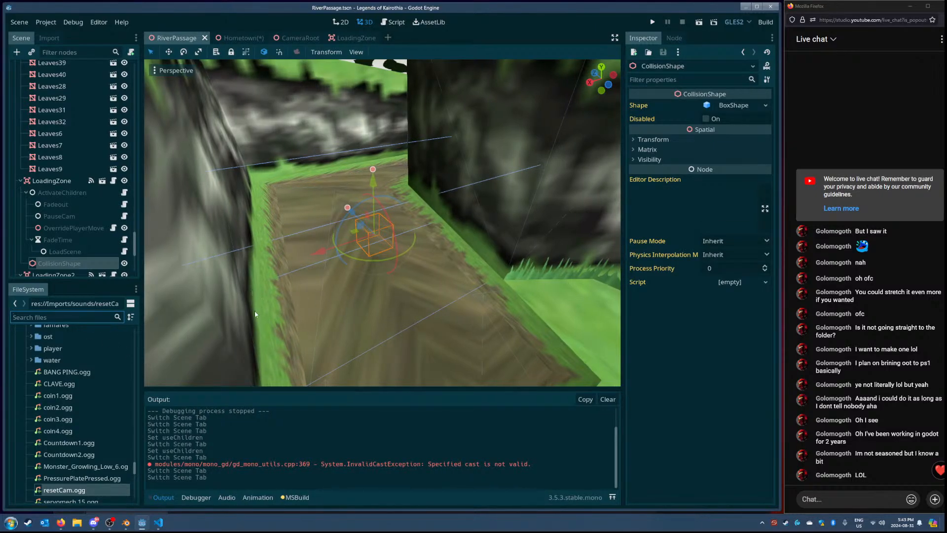
pyautogui.scroll(-3, 63, 242)
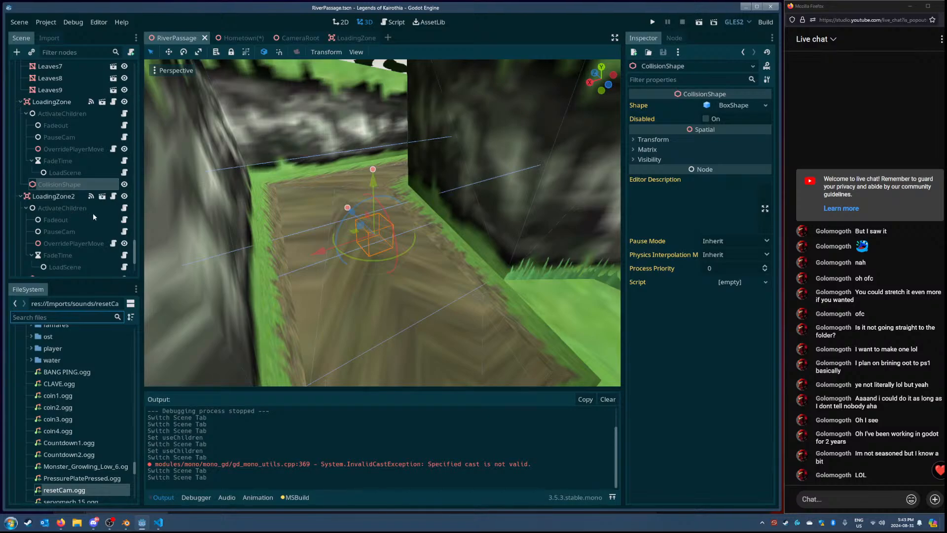
# Step: Clear the Scene Entrance value of LoadScene under RiverPassage's first LoadingZone and save the scene
pyautogui.click(69, 172)
pyautogui.click(721, 104)
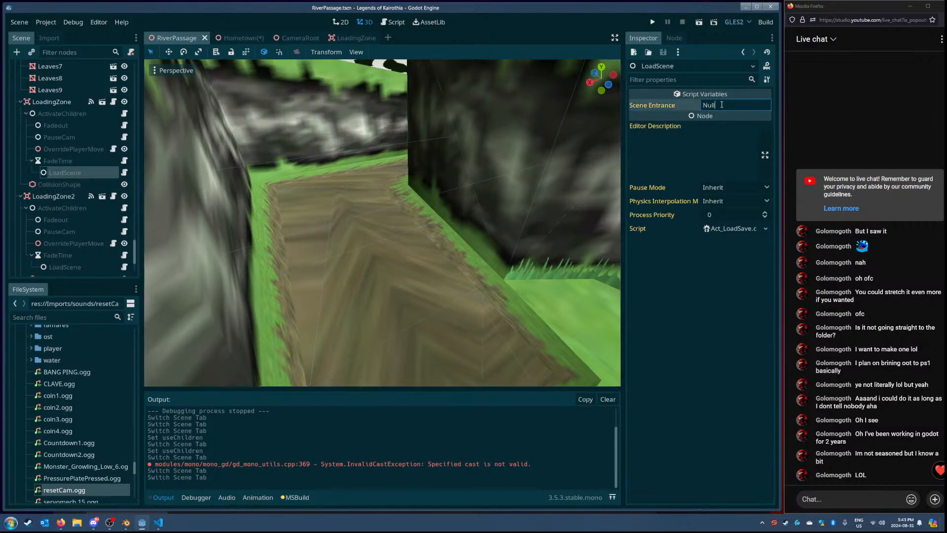
pyautogui.moveTo(729, 104); pyautogui.dragTo(691, 107)
pyautogui.press('BackSpace')
pyautogui.hotkey('ctrl', 's')
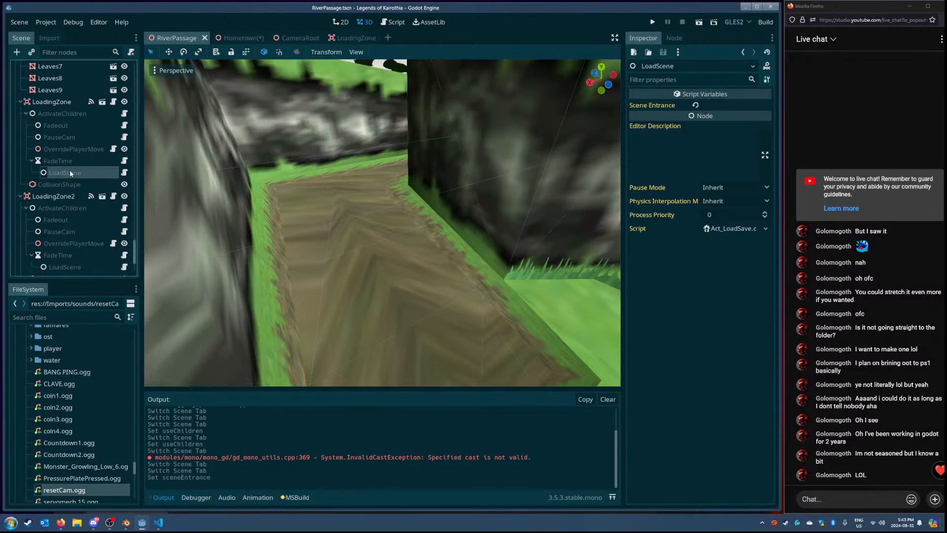
# Step: Review how the LoadScene node's Act_LoadSave script uses sceneEntrance, SaveSystem.Load and currentScene, and return to Godot
pyautogui.click(125, 173)
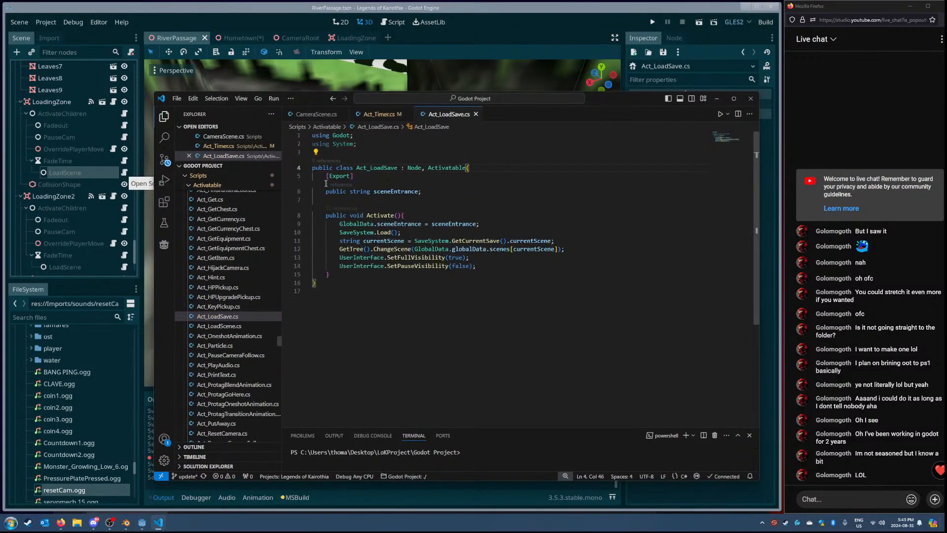
pyautogui.doubleClick(404, 191)
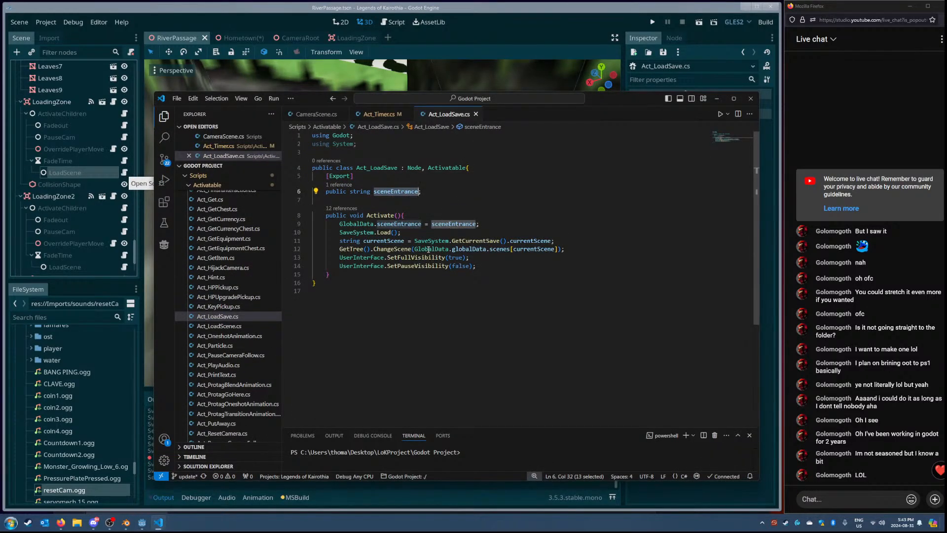
pyautogui.doubleClick(384, 232)
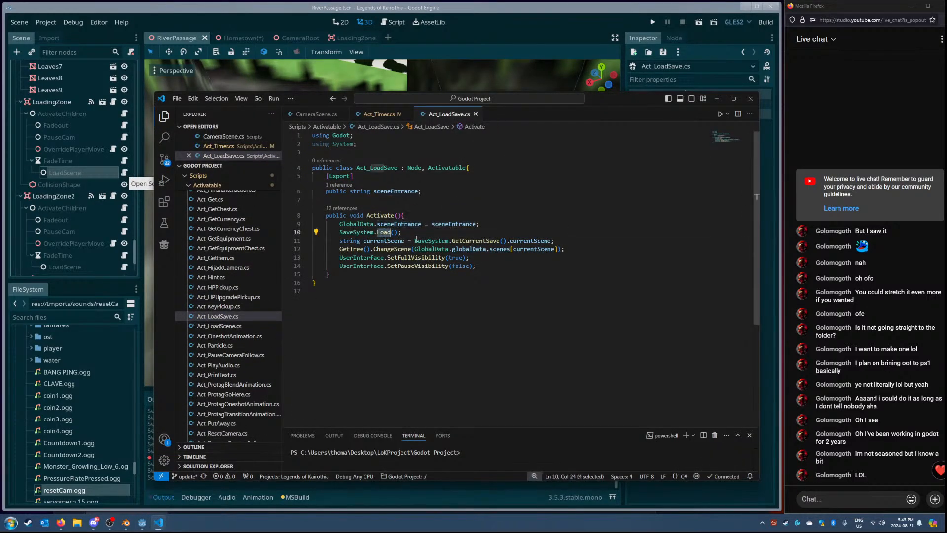
pyautogui.keyDown('ctrl'); pyautogui.click(523, 249); pyautogui.keyUp('ctrl')
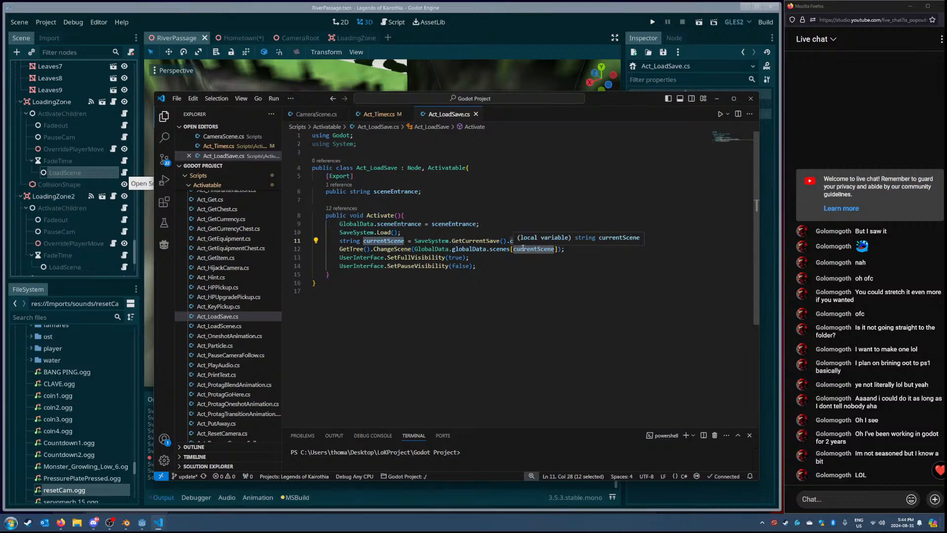
pyautogui.hotkey('alt', 'Tab')
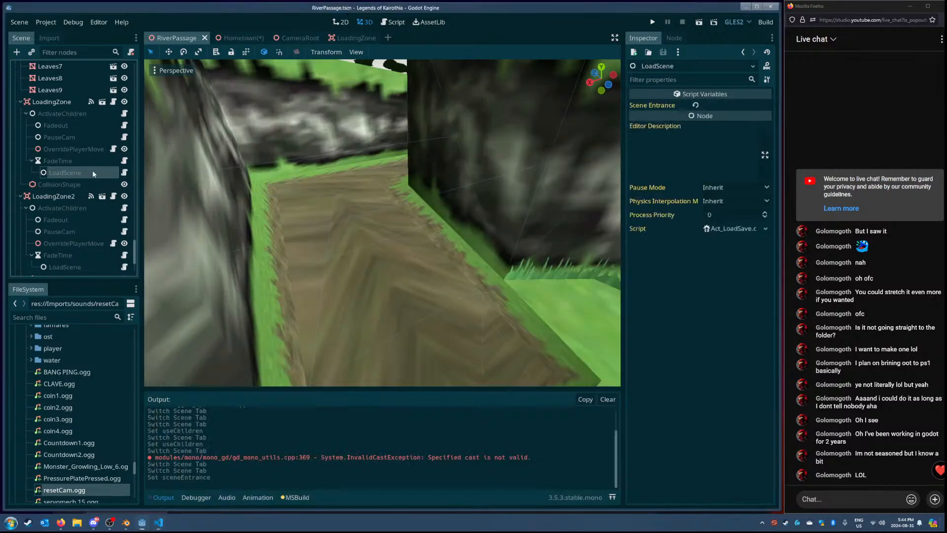
# Step: Widen the Inspector, assign Act_LoadScene.cs as the script of RiverPassage's LoadScene node, and reset its Scene Entrance to the default
pyautogui.moveTo(623, 232); pyautogui.dragTo(576, 232)
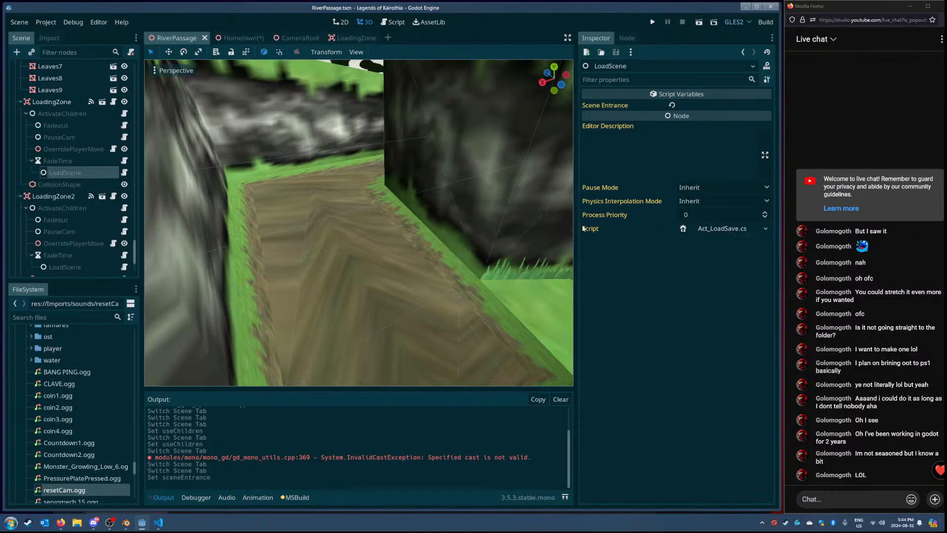
pyautogui.click(92, 317)
pyautogui.write('loads')
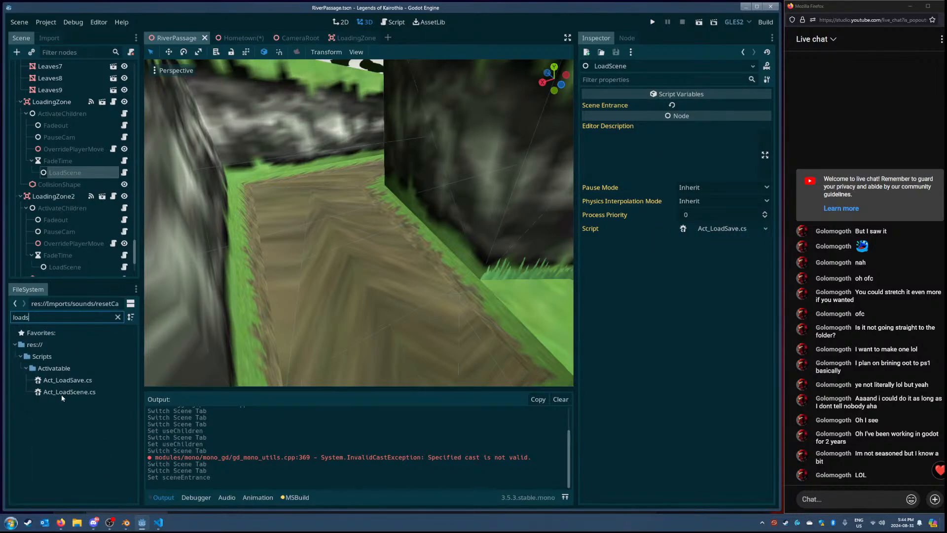
pyautogui.moveTo(63, 397); pyautogui.dragTo(725, 228)
pyautogui.hotkey('ctrl', 's')
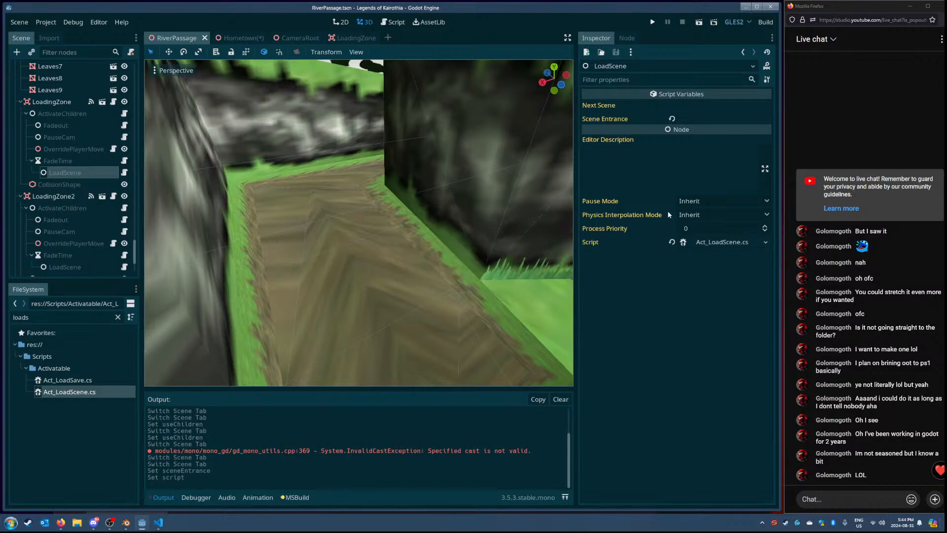
pyautogui.click(672, 118)
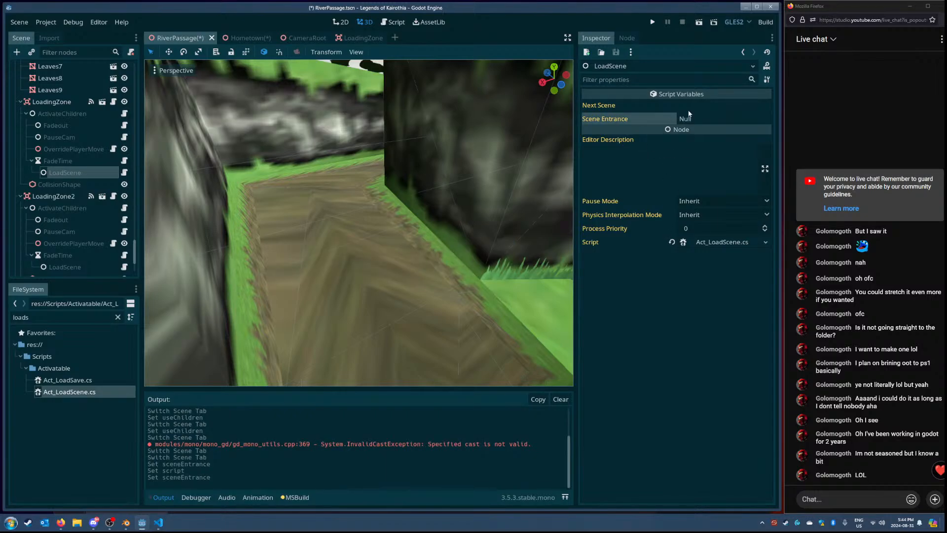
# Step: Check the properties of the EntrancePoint and FromRiverPassage nodes under Scenedata in Hometown, comparing with RiverPassage
pyautogui.click(724, 105)
pyautogui.click(46, 22)
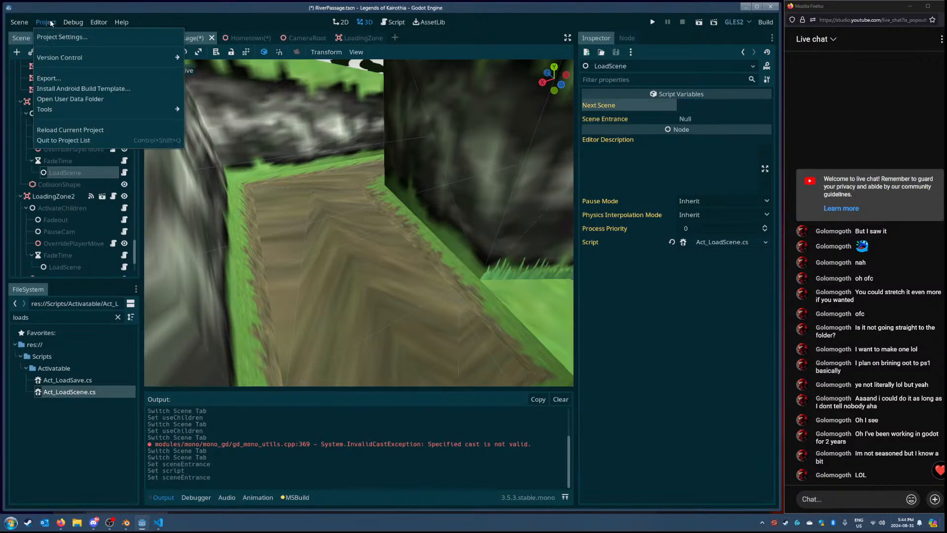
pyautogui.click(252, 41)
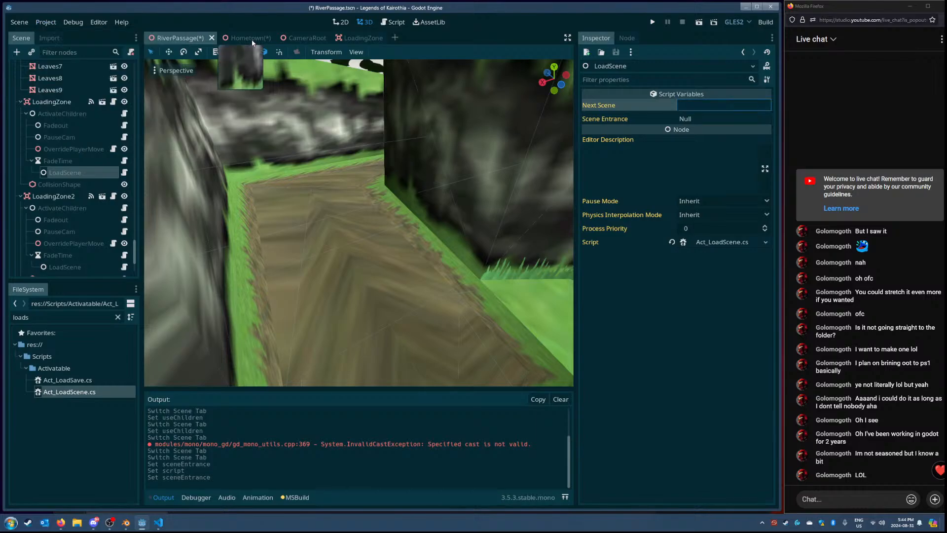
pyautogui.click(253, 37)
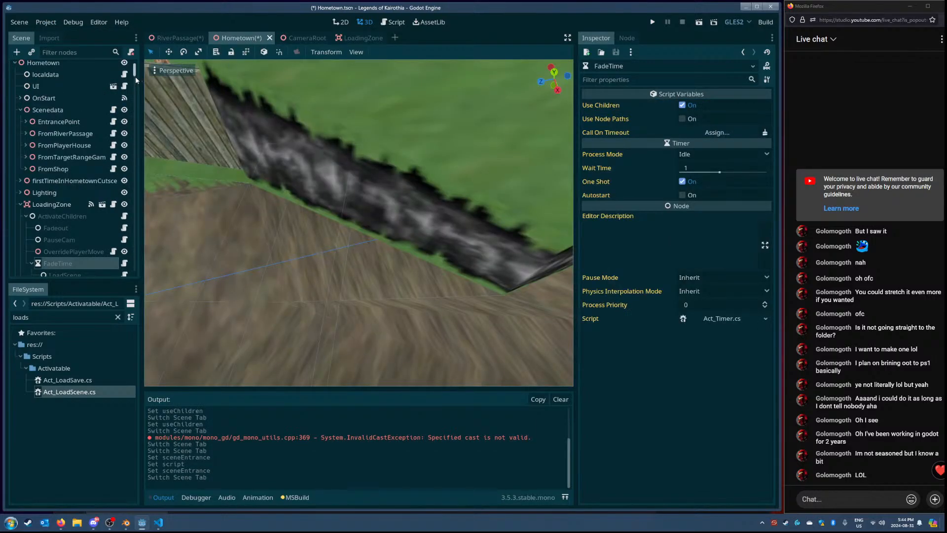
pyautogui.click(52, 122)
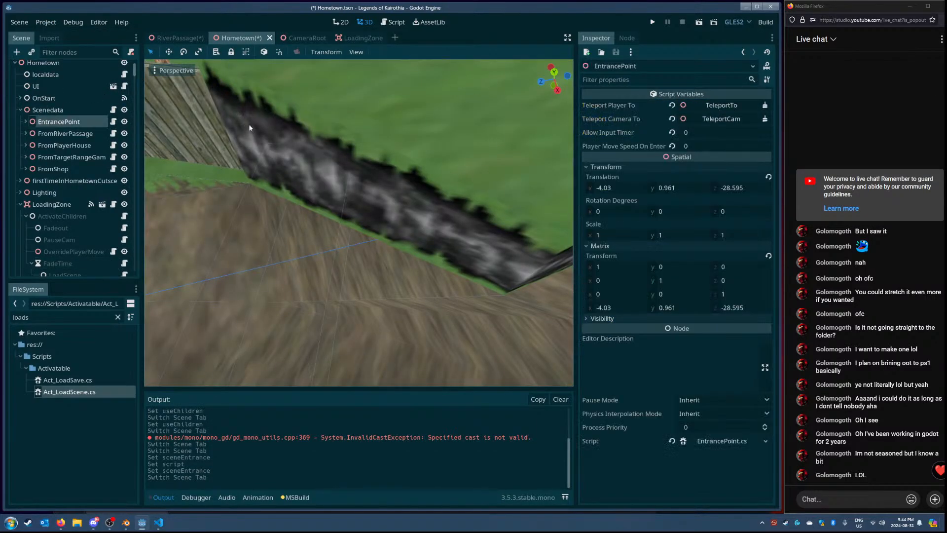
pyautogui.click(64, 133)
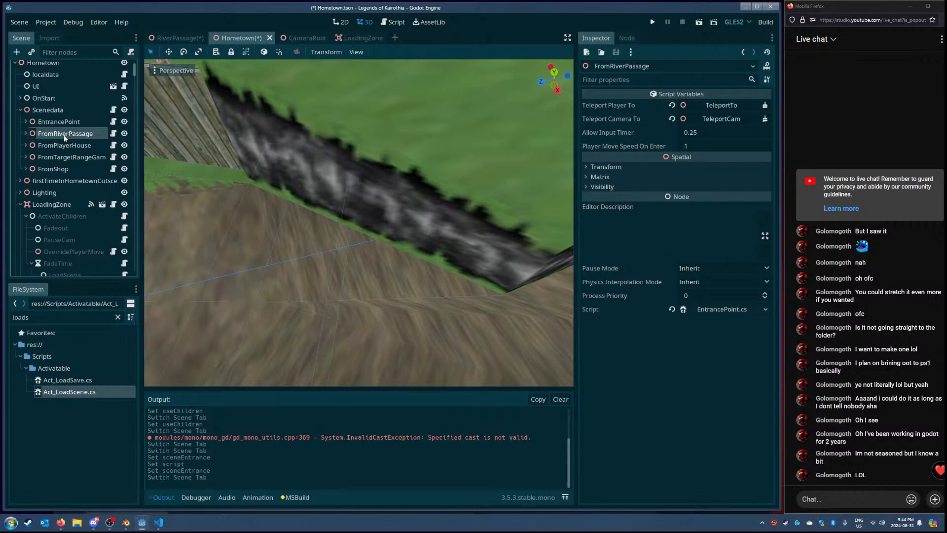
pyautogui.click(178, 38)
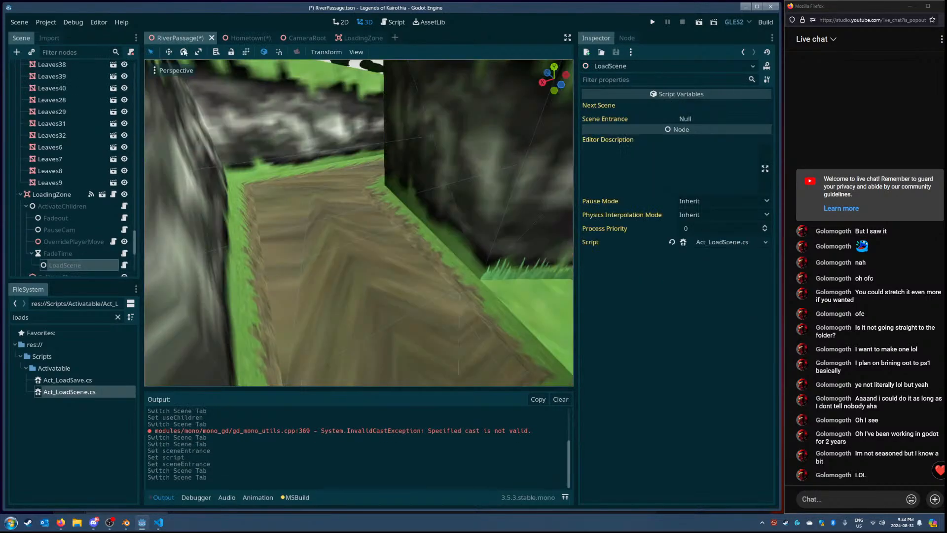
pyautogui.click(248, 38)
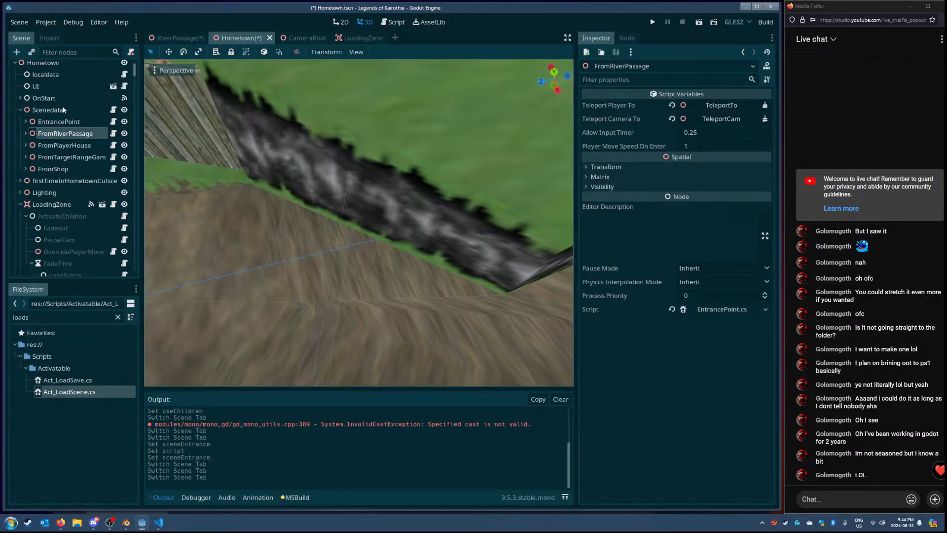
# Step: Replace the script on the LoadScene node in the LoadingZone scene with Act_LoadScene.cs
pyautogui.click(362, 38)
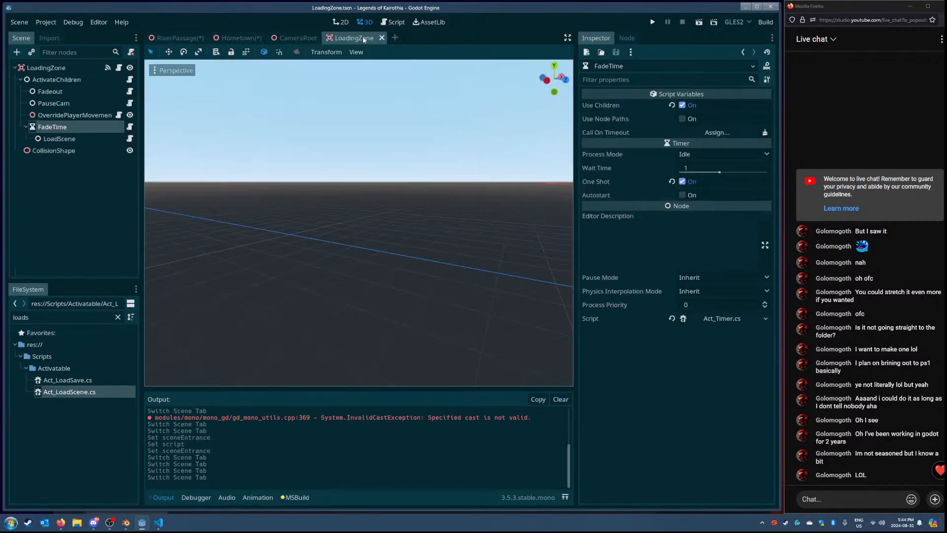
pyautogui.click(103, 138)
pyautogui.moveTo(69, 391); pyautogui.dragTo(713, 229)
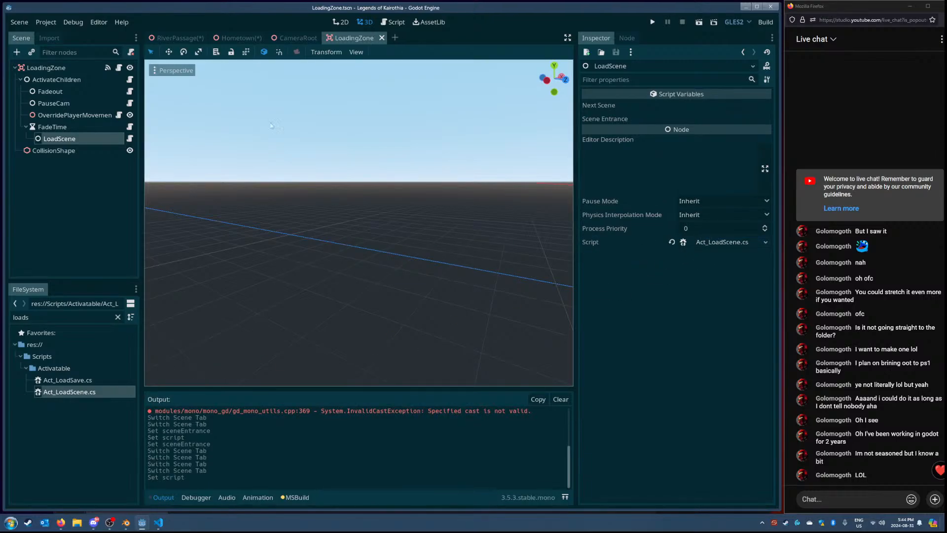
# Step: Select the LoadingZone's CollisionShape on the dirt path in Hometown and bring the zone's child nodes into view
pyautogui.click(238, 38)
pyautogui.moveTo(385, 257)
pyautogui.mouseDown(button='right')
pyautogui.moveTo(379, 261)
pyautogui.moveTo(420, 267)
pyautogui.moveTo(389, 261)
pyautogui.moveTo(409, 264)
pyautogui.moveTo(402, 251)
pyautogui.moveTo(370, 264)
pyautogui.mouseUp(button='right')
pyautogui.scroll(2, 394, 266)
pyautogui.press('w')
pyautogui.click(375, 262)
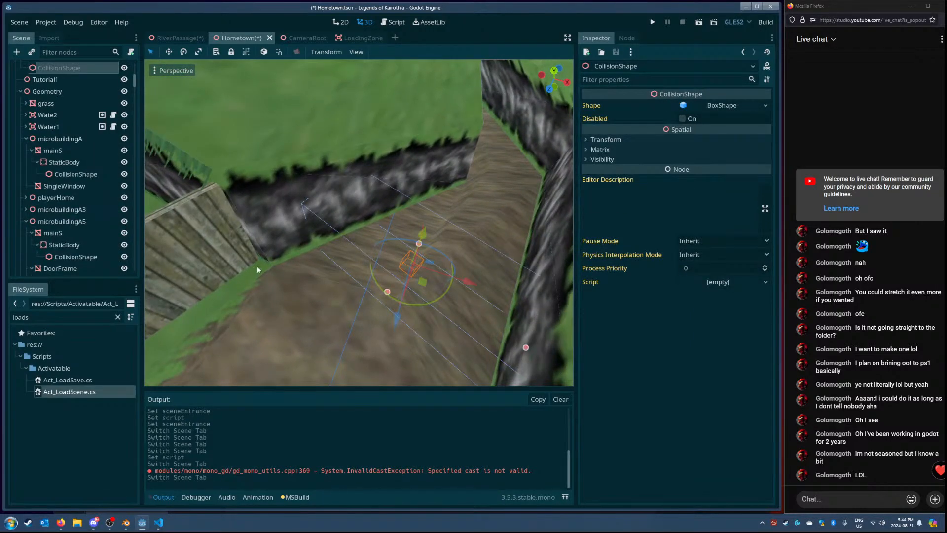
pyautogui.scroll(4, 79, 207)
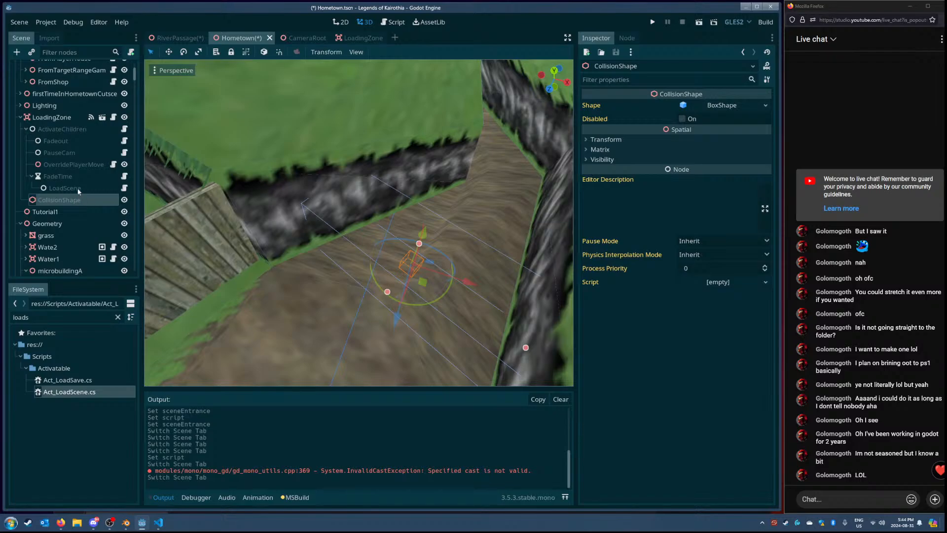
# Step: Copy riverPassage from the Scene Entrance of Hometown's LoadScene node into its Next Scene value and save
pyautogui.click(73, 187)
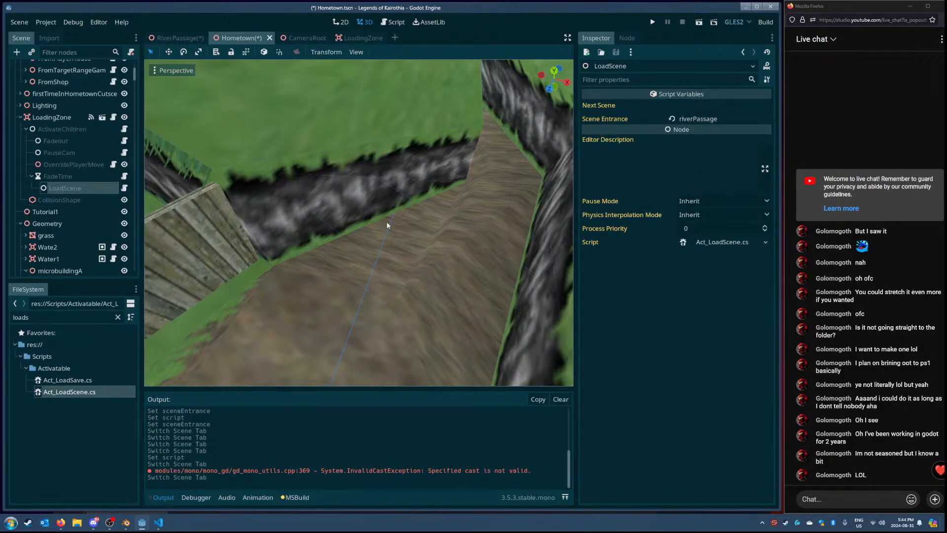
pyautogui.moveTo(728, 122); pyautogui.dragTo(676, 119)
pyautogui.hotkey('ctrl', 'c')
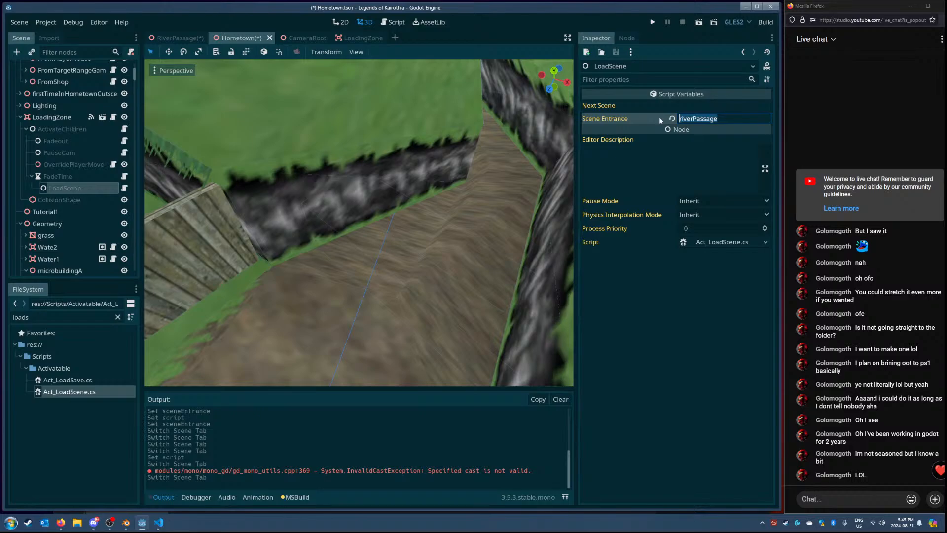
pyautogui.click(701, 106)
pyautogui.hotkey('ctrl', 'v')
pyautogui.hotkey('ctrl', 's')
pyautogui.moveTo(477, 195); pyautogui.dragTo(375, 217, button='right')
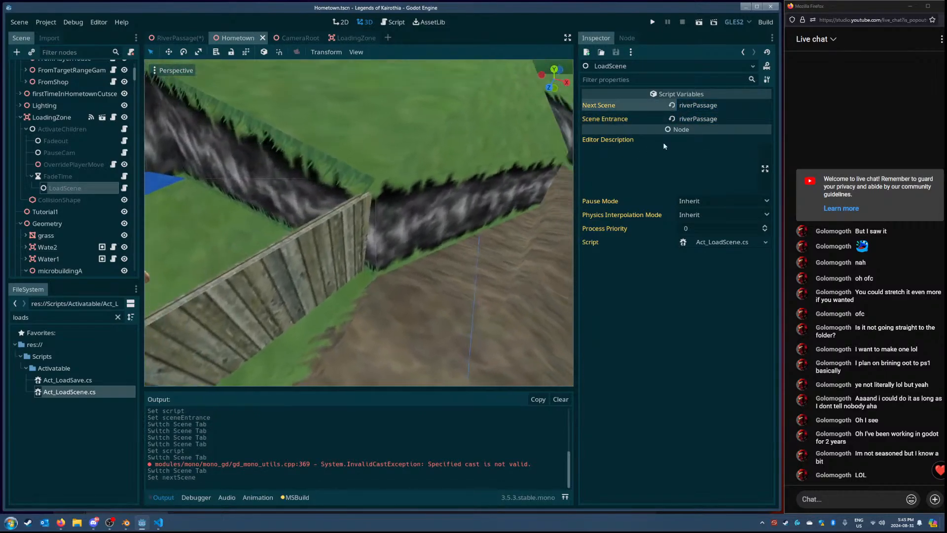
# Step: Open the GlobalData scene from the project's AutoLoad list and view the scene keys in its Scenes dictionary
pyautogui.click(724, 119)
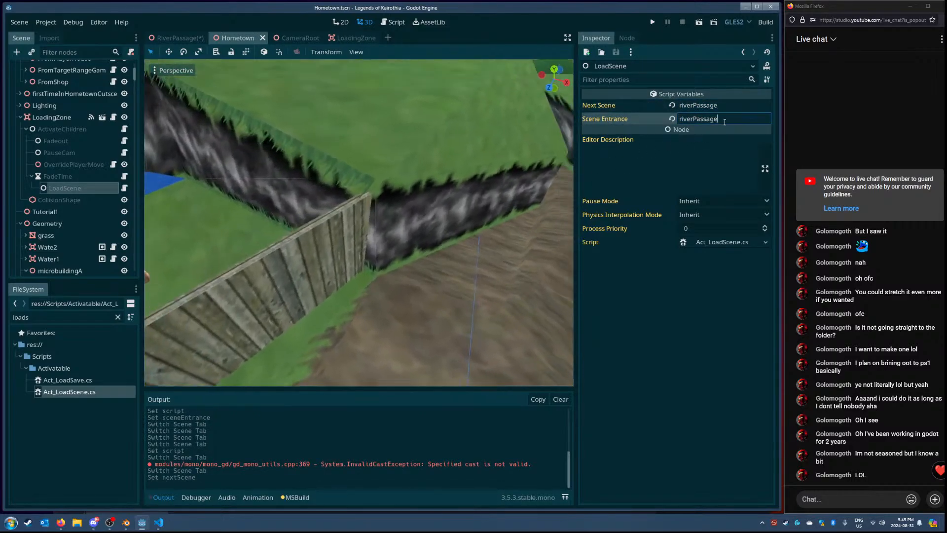
pyautogui.click(46, 22)
pyautogui.click(46, 37)
pyautogui.click(201, 125)
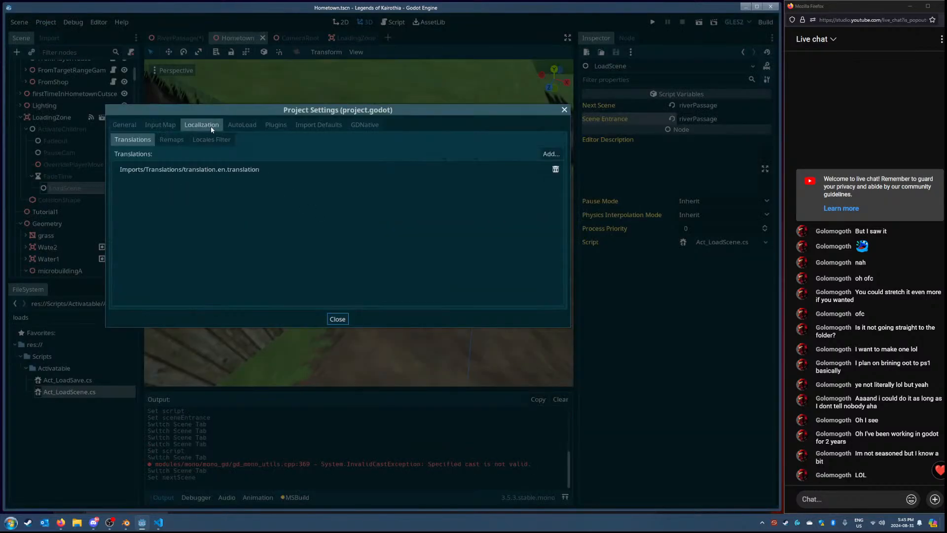
pyautogui.click(242, 125)
pyautogui.scroll(-1, 262, 266)
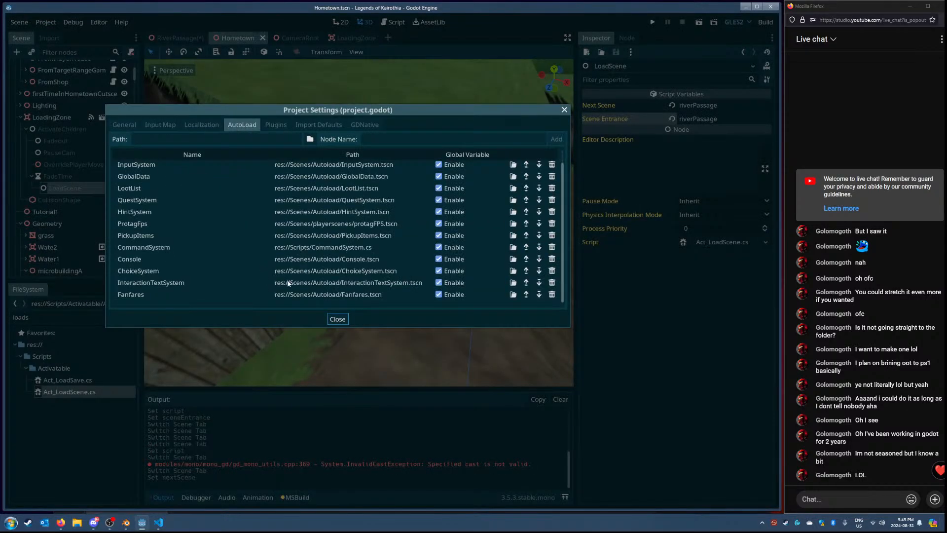
pyautogui.scroll(2, 319, 179)
pyautogui.scroll(-2, 316, 202)
pyautogui.scroll(2, 318, 202)
pyautogui.doubleClick(327, 193)
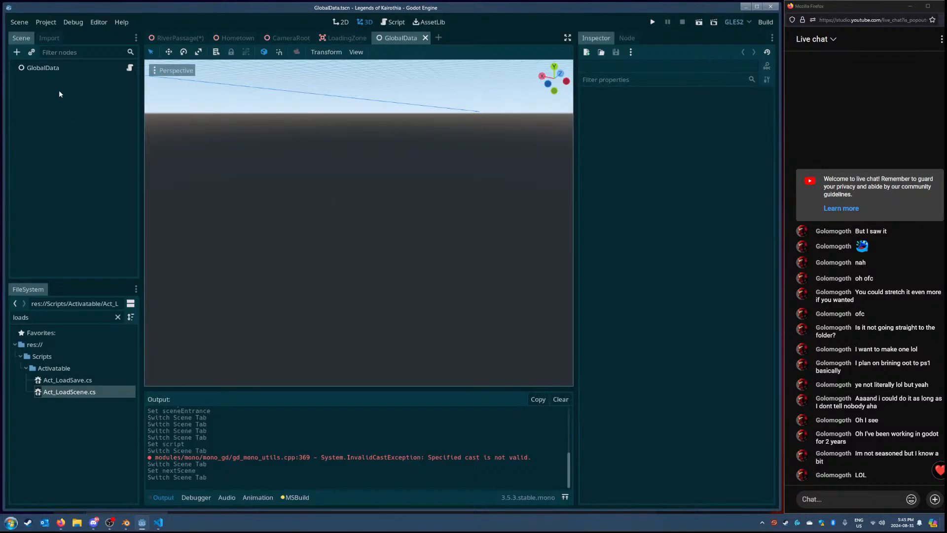
pyautogui.click(55, 68)
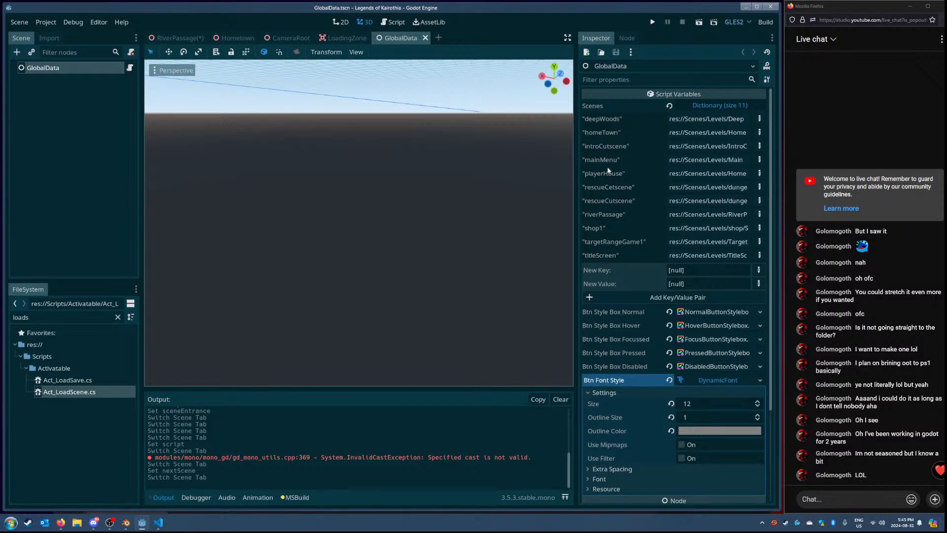
# Step: Set the Scene Entrance of Hometown's LoadScene node to tomeTown
pyautogui.click(345, 38)
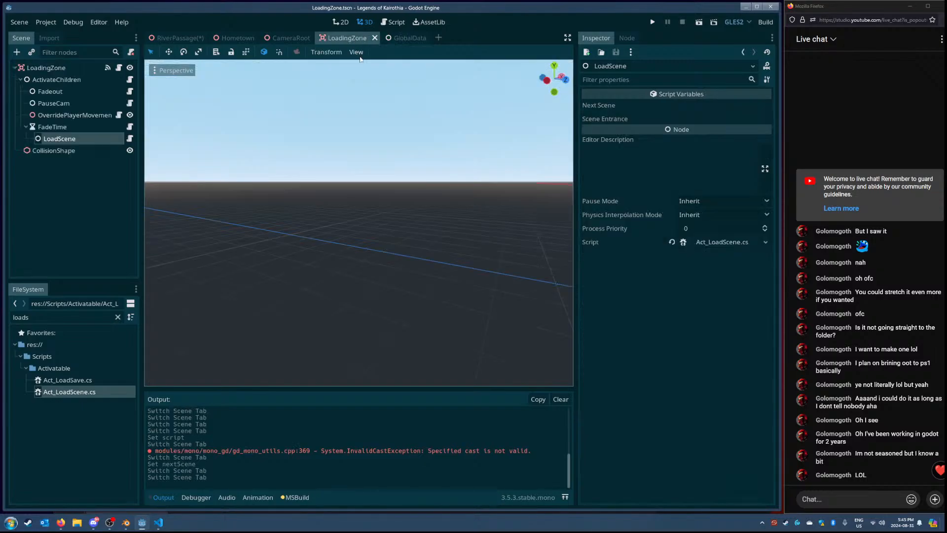
pyautogui.click(235, 38)
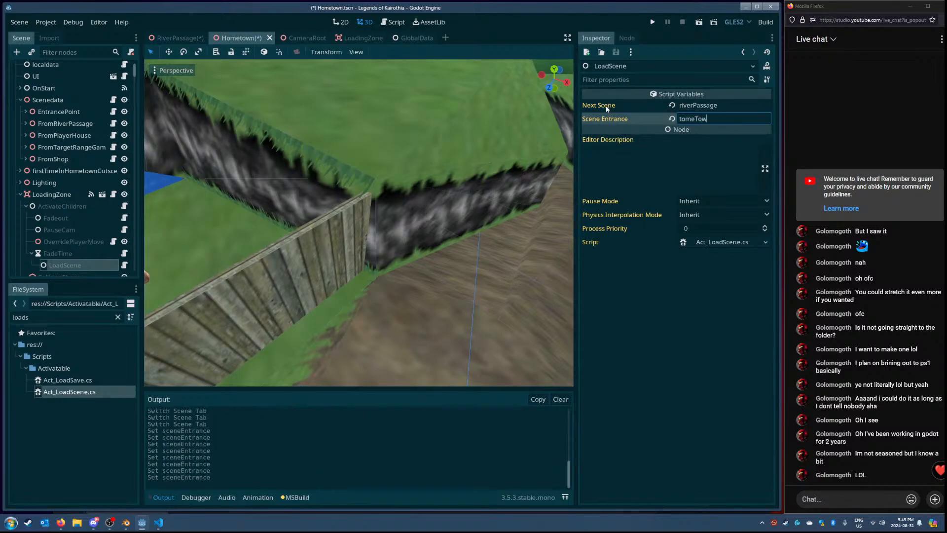
pyautogui.doubleClick(701, 119)
pyautogui.click(684, 120)
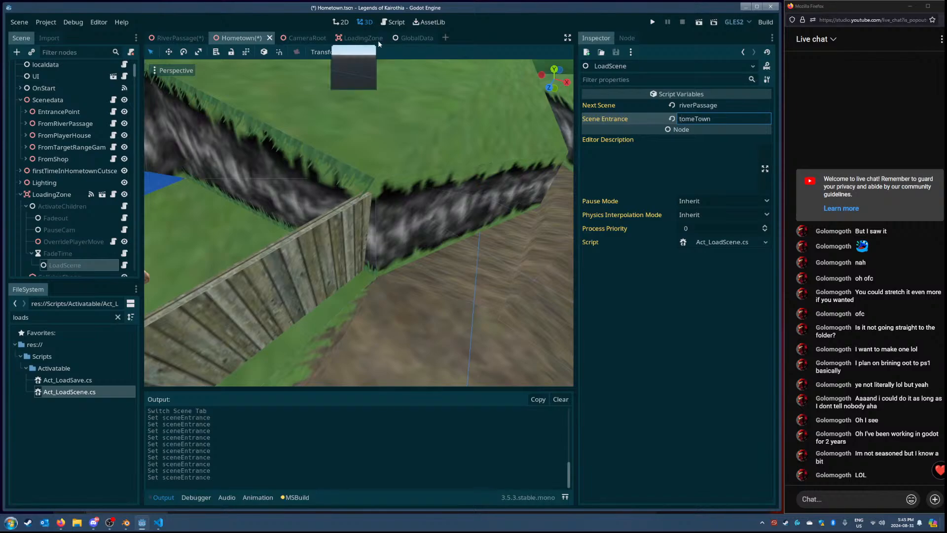
# Step: Look up the FromHometown entrance node under SceneData in the RiverPassage scene
pyautogui.click(178, 38)
pyautogui.moveTo(135, 239); pyautogui.dragTo(143, 64)
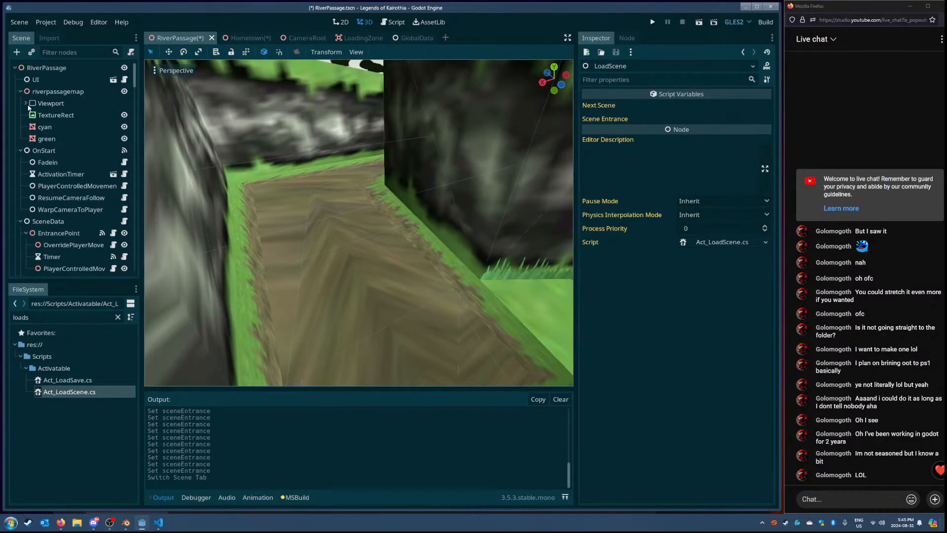
pyautogui.scroll(-3, 42, 172)
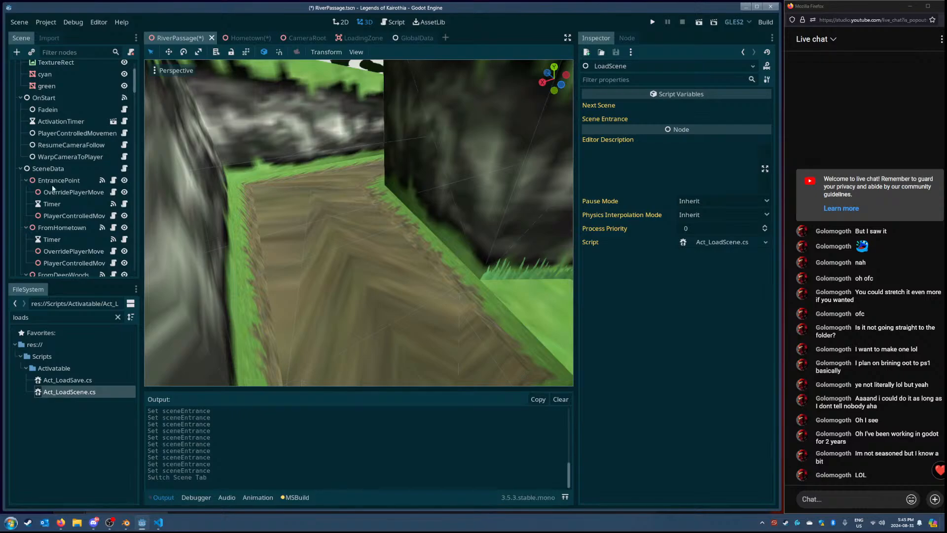
pyautogui.click(69, 228)
pyautogui.click(141, 91)
# Step: Set the Scene Entrance of Hometown's LoadScene node to FromHometown and save the scene
pyautogui.click(409, 38)
pyautogui.click(369, 38)
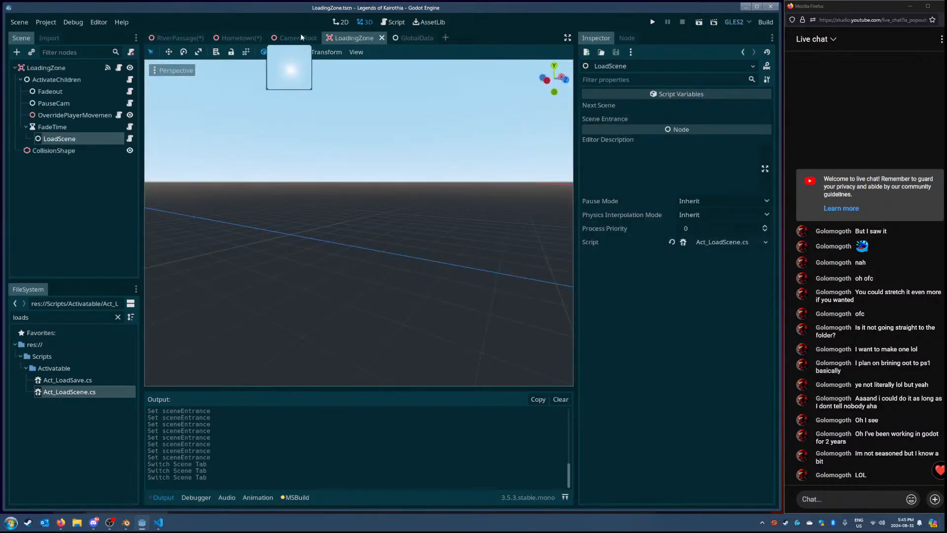
pyautogui.click(298, 38)
pyautogui.click(239, 38)
pyautogui.doubleClick(721, 119)
pyautogui.write('FromHometown')
pyautogui.press('Return')
pyautogui.hotkey('ctrl', 's')
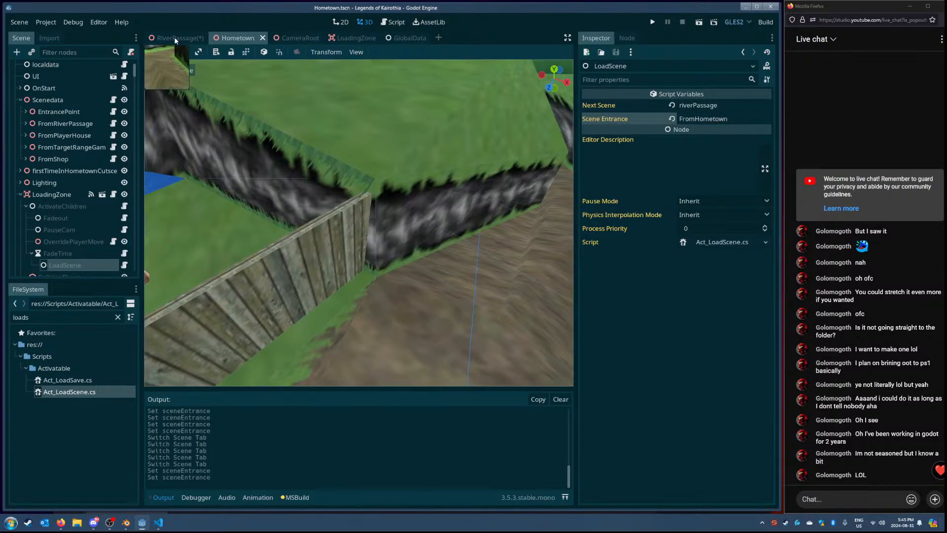
# Step: Save and run the Hometown scene, enlarge the game window to play-test the loading zone, and close the game
pyautogui.press('s')
pyautogui.moveTo(398, 238)
pyautogui.mouseDown(button='right')
pyautogui.moveTo(419, 271)
pyautogui.moveTo(399, 239)
pyautogui.mouseUp(button='right')
pyautogui.hotkey('ctrl', 's')
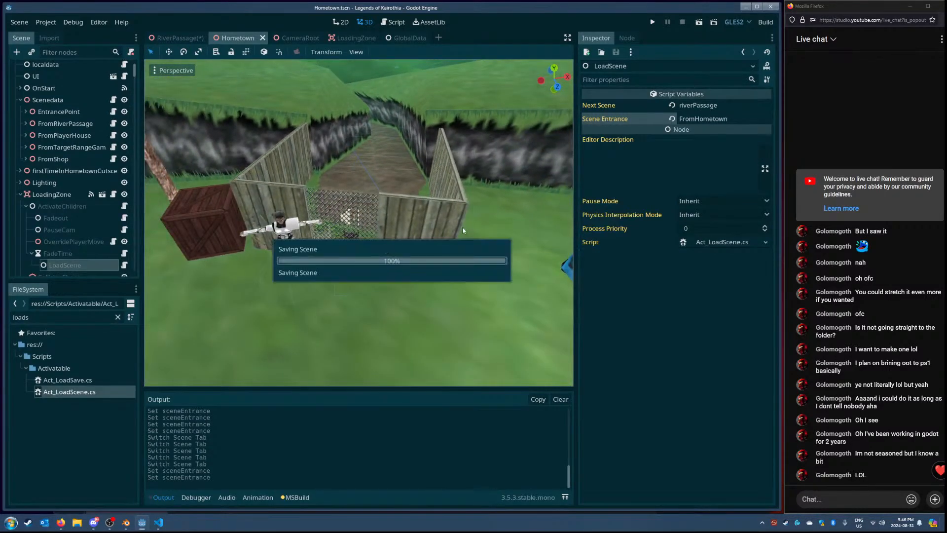
pyautogui.click(699, 23)
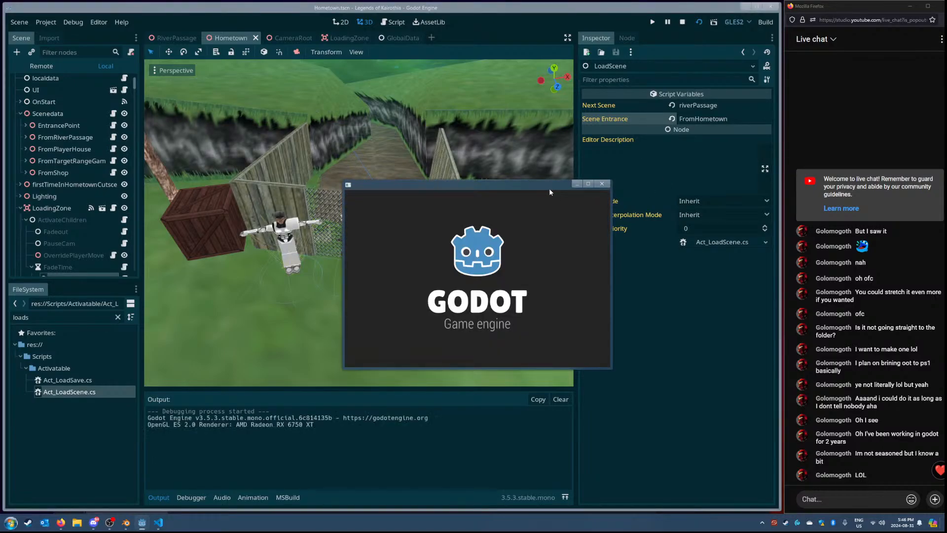
pyautogui.moveTo(545, 188); pyautogui.dragTo(291, 39)
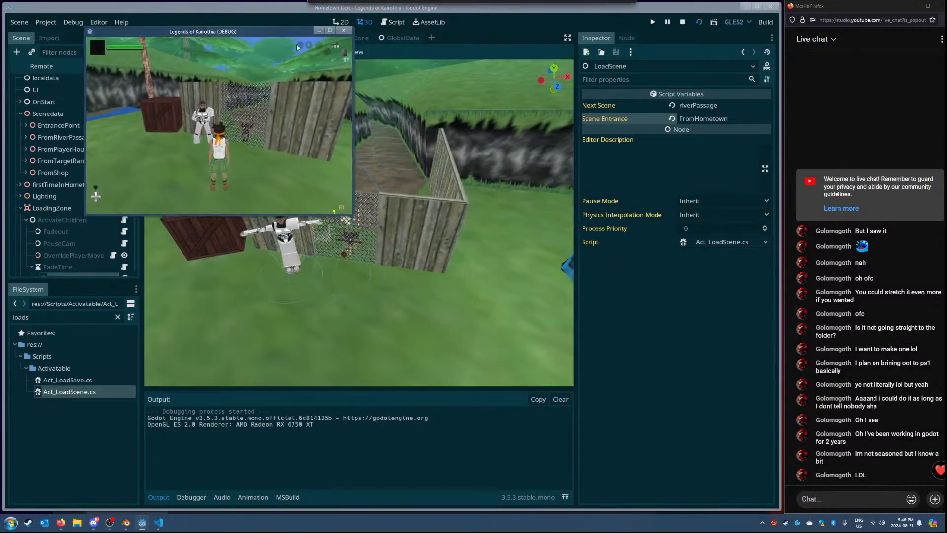
pyautogui.moveTo(354, 215); pyautogui.dragTo(708, 478)
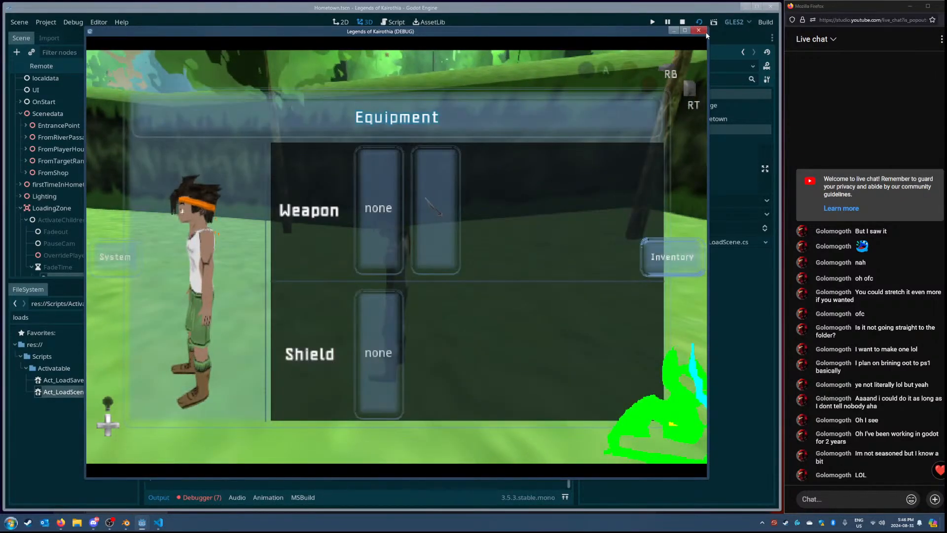
pyautogui.click(698, 30)
# Step: Examine the fenced gate area in the Hometown scene from several angles and check the RiverPassage and LoadingZone scenes
pyautogui.moveTo(358, 223); pyautogui.dragTo(370, 220, button='right')
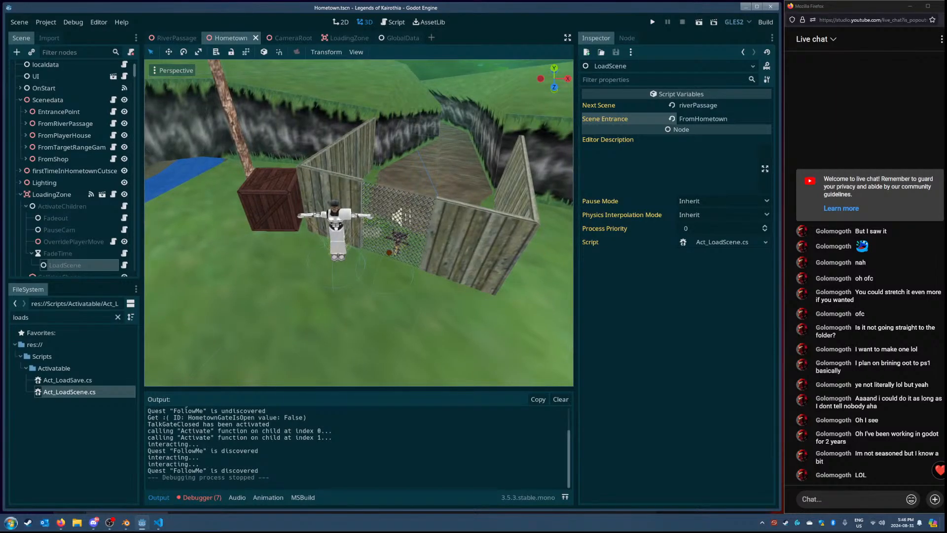
pyautogui.moveTo(449, 218); pyautogui.dragTo(442, 219, button='right')
pyautogui.moveTo(208, 215); pyautogui.dragTo(350, 219, button='right')
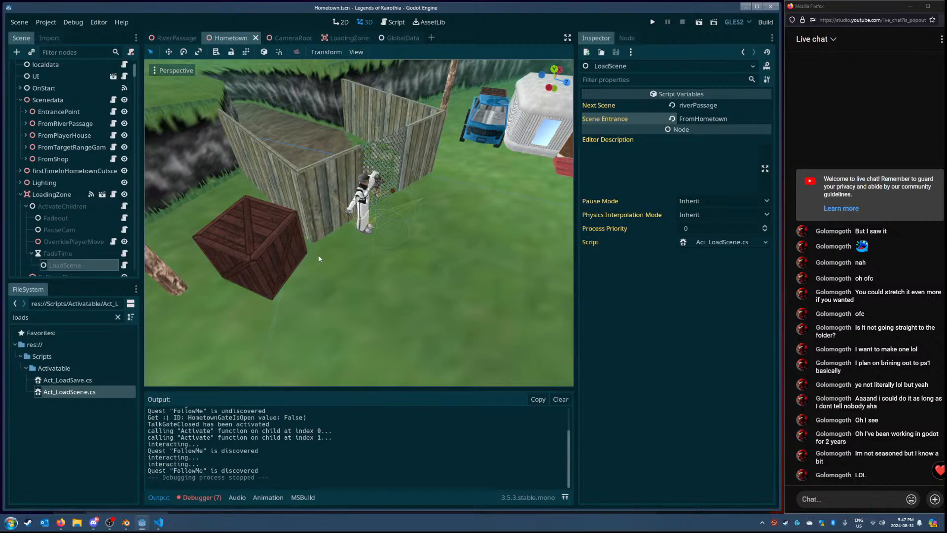
pyautogui.click(184, 38)
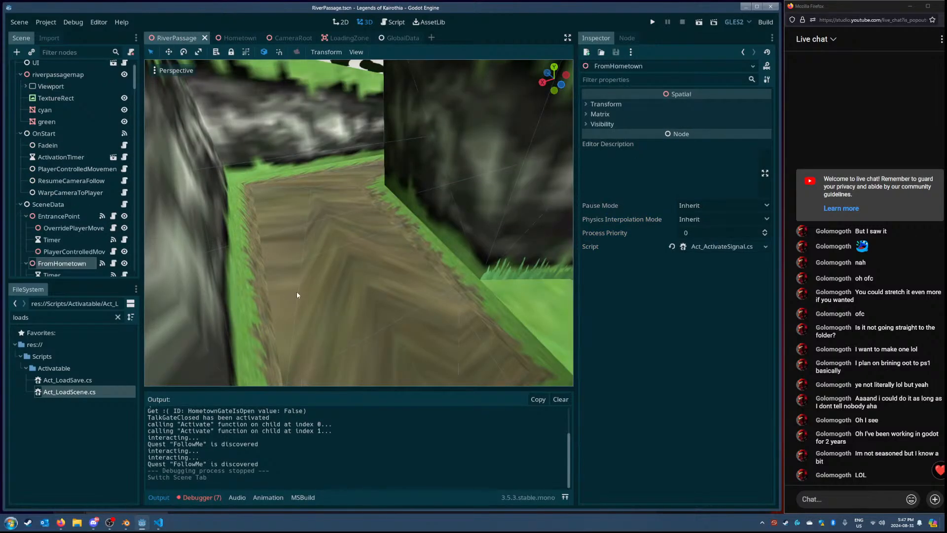
pyautogui.click(248, 42)
pyautogui.moveTo(261, 240); pyautogui.dragTo(286, 263, button='right')
pyautogui.press('w')
pyautogui.press('w')
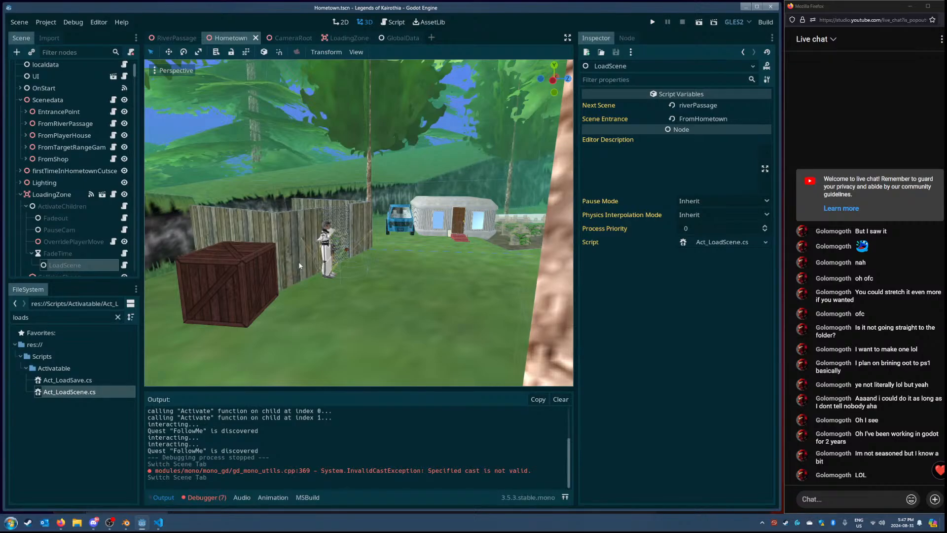
pyautogui.press('w')
pyautogui.moveTo(351, 256); pyautogui.dragTo(374, 248, button='right')
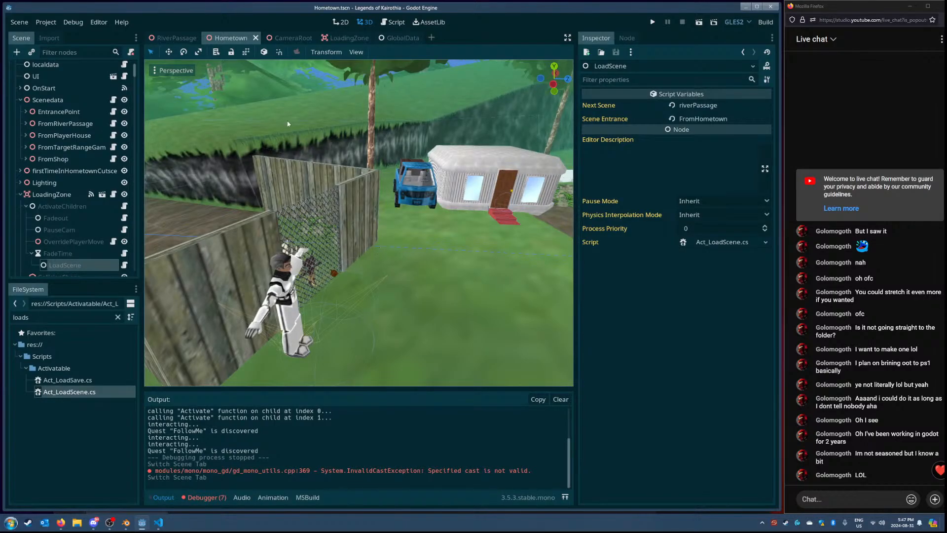
pyautogui.click(341, 38)
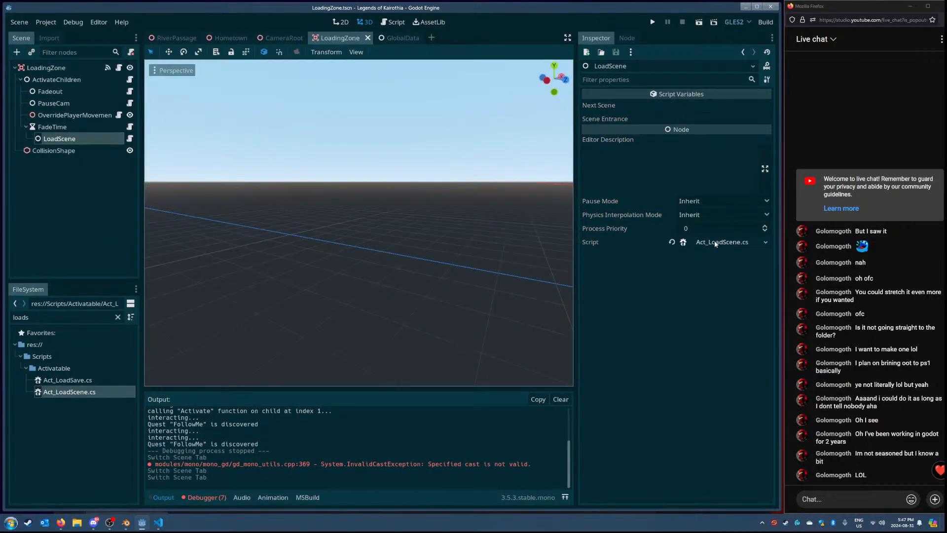
pyautogui.click(230, 38)
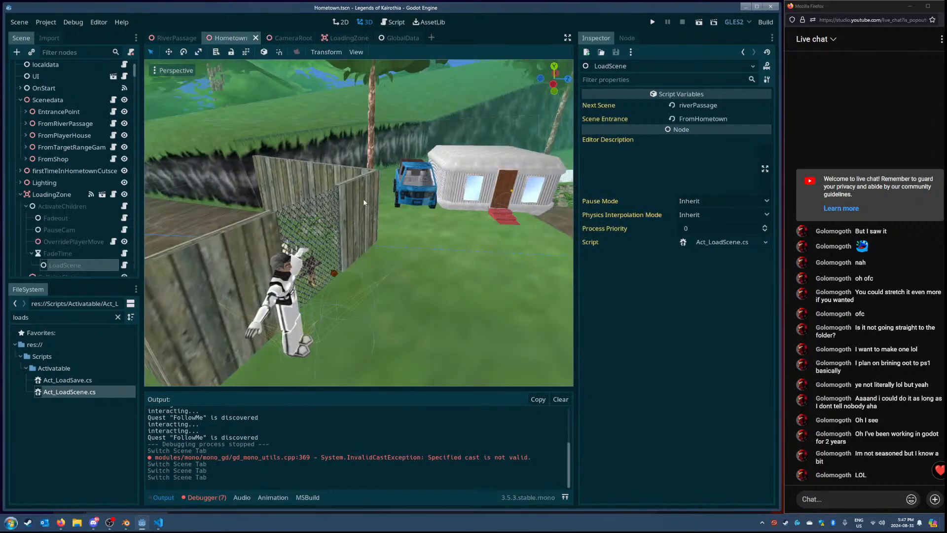
pyautogui.moveTo(359, 223); pyautogui.dragTo(352, 229, button='right')
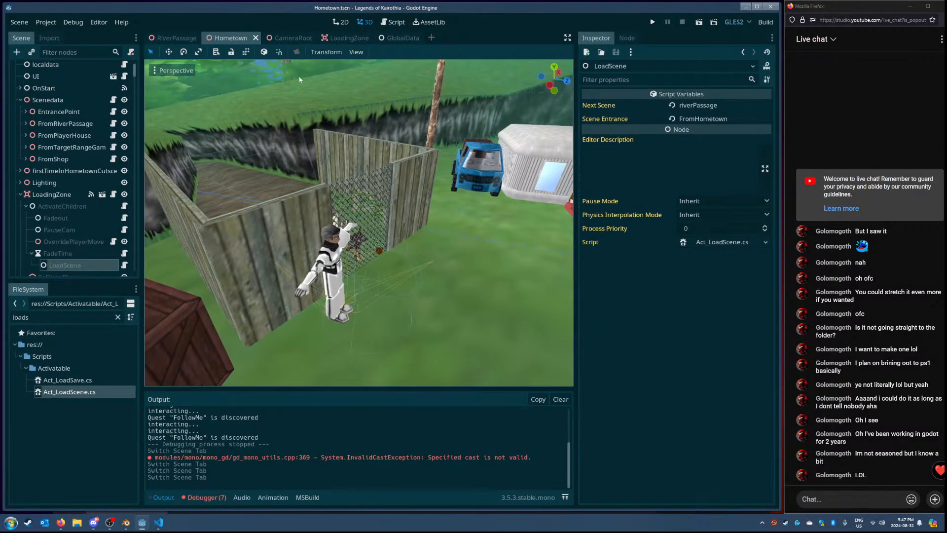
# Step: Compare Hometown's Scenedata node with RiverPassage's SceneData node and open the attached EntranceController.cs script
pyautogui.click(70, 101)
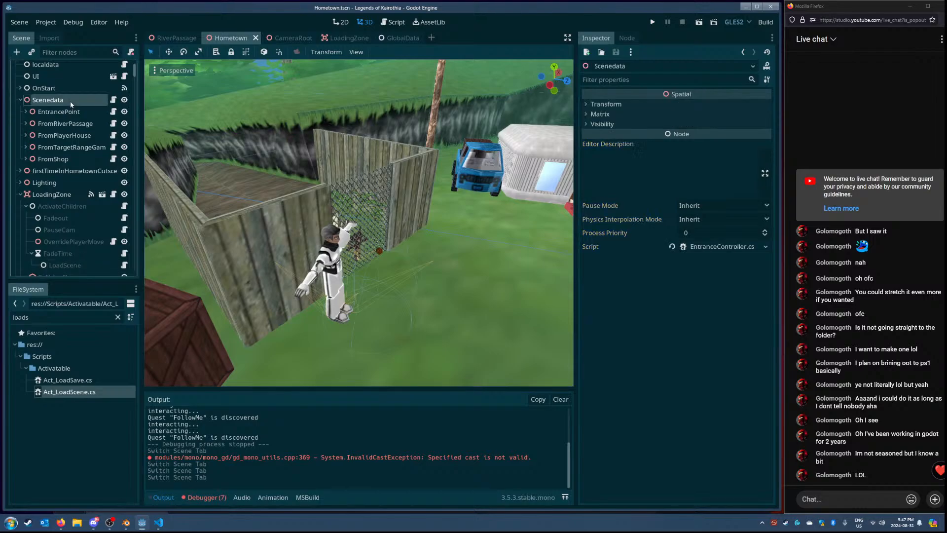
pyautogui.click(285, 38)
pyautogui.click(178, 38)
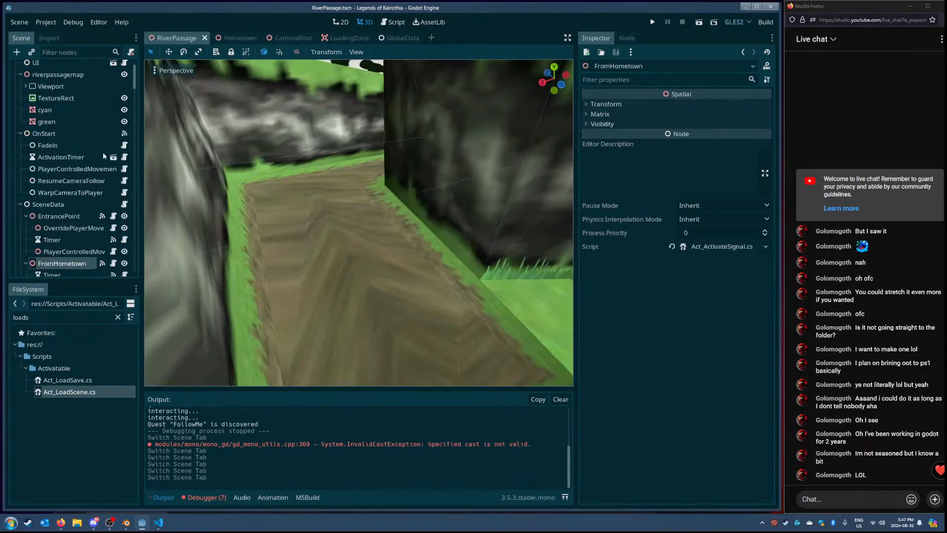
pyautogui.moveTo(154, 187)
pyautogui.mouseDown(button='right')
pyautogui.moveTo(193, 190)
pyautogui.moveTo(154, 187)
pyautogui.mouseUp(button='right')
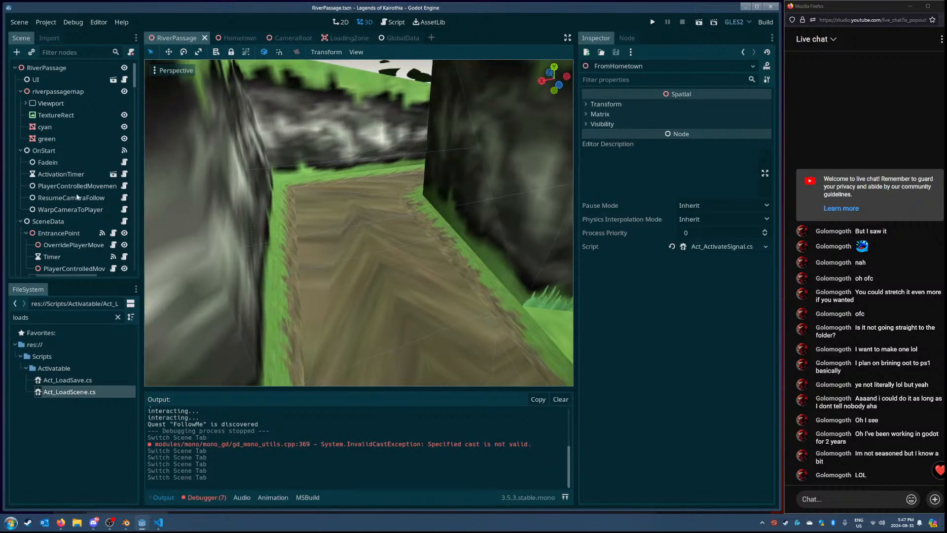
pyautogui.scroll(-1, 75, 187)
pyautogui.click(48, 196)
pyautogui.press('s')
pyautogui.moveTo(272, 228)
pyautogui.mouseDown(button='right')
pyautogui.moveTo(301, 237)
pyautogui.moveTo(272, 227)
pyautogui.mouseUp(button='right')
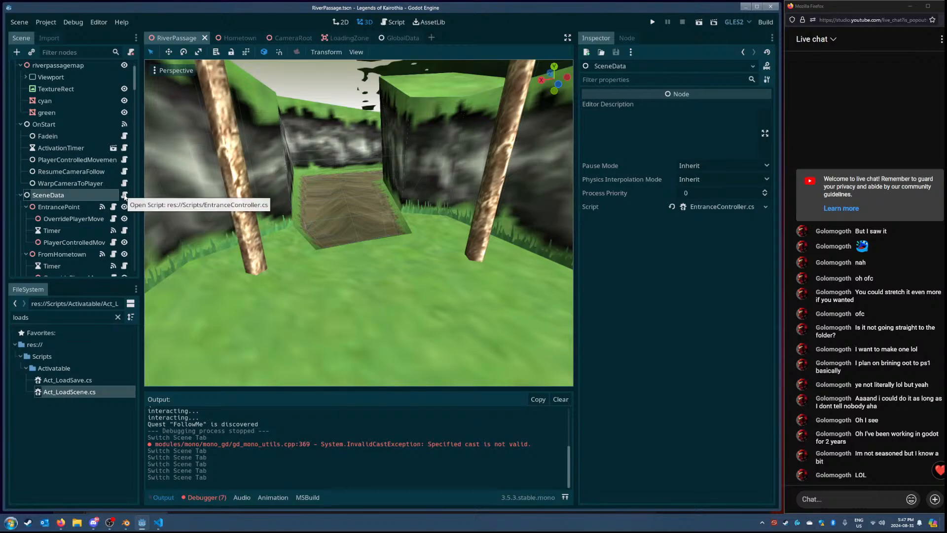
pyautogui.click(238, 38)
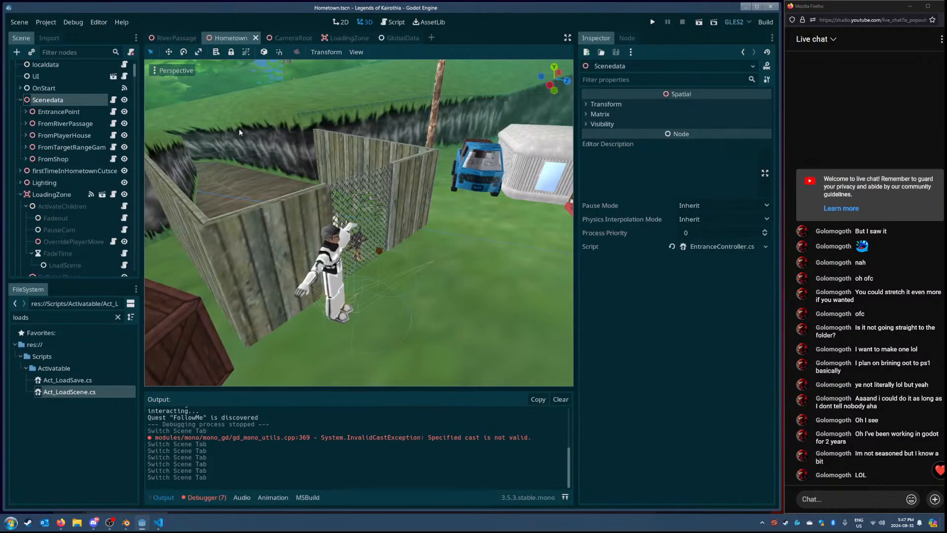
pyautogui.click(190, 39)
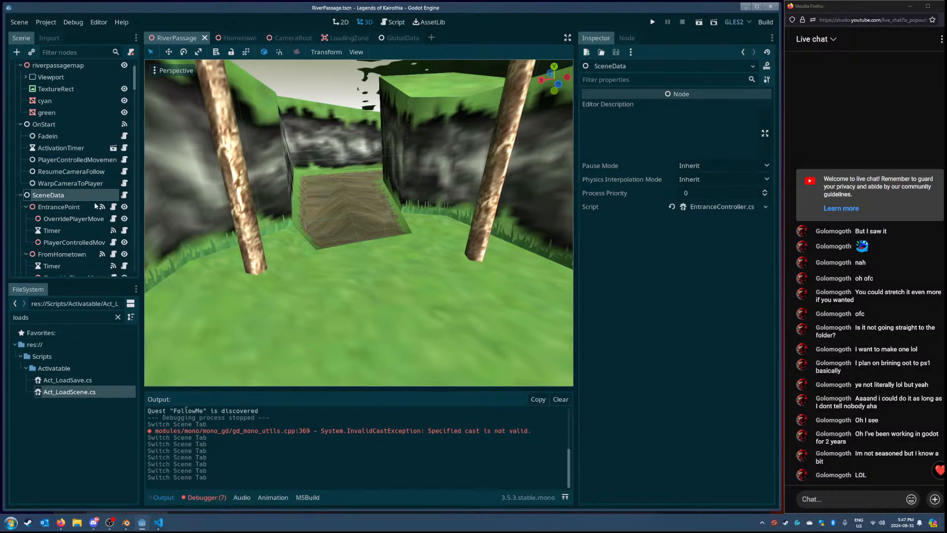
pyautogui.click(724, 205)
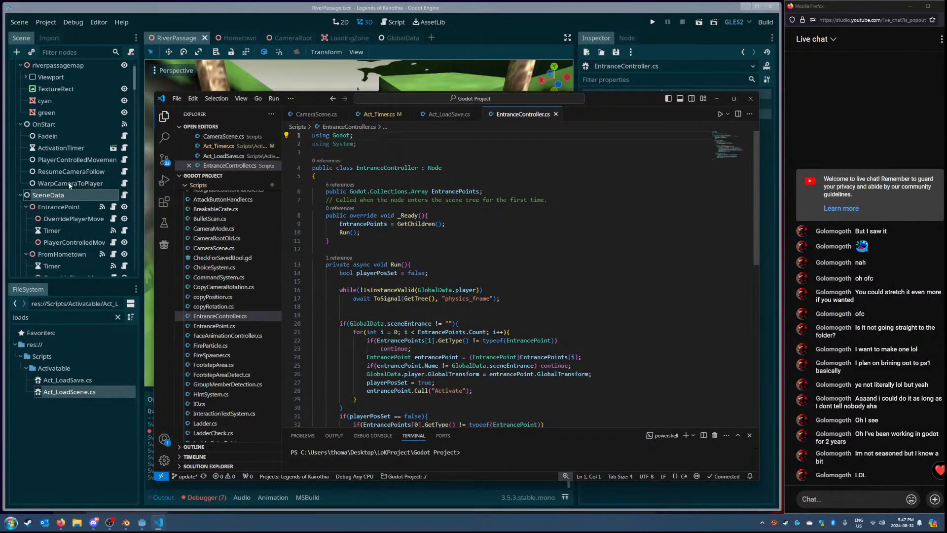
# Step: Change the type of RiverPassage's SceneData node to Spatial and save the scene
pyautogui.rightClick(64, 194)
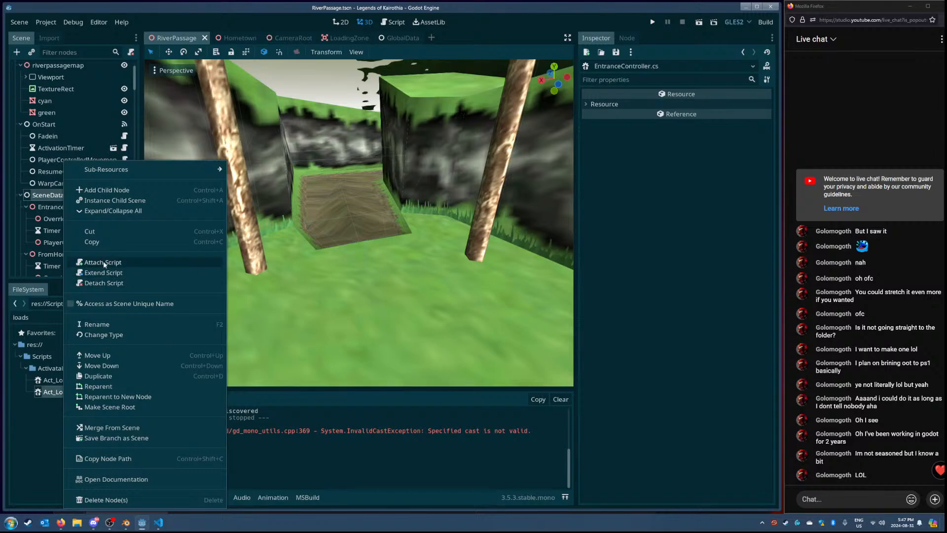
pyautogui.click(117, 335)
pyautogui.doubleClick(295, 165)
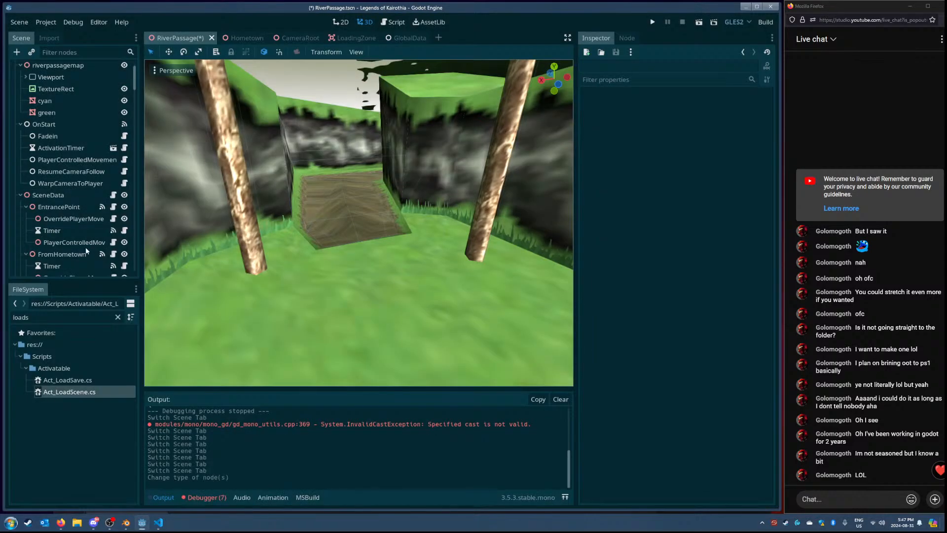
pyautogui.hotkey('ctrl', 's')
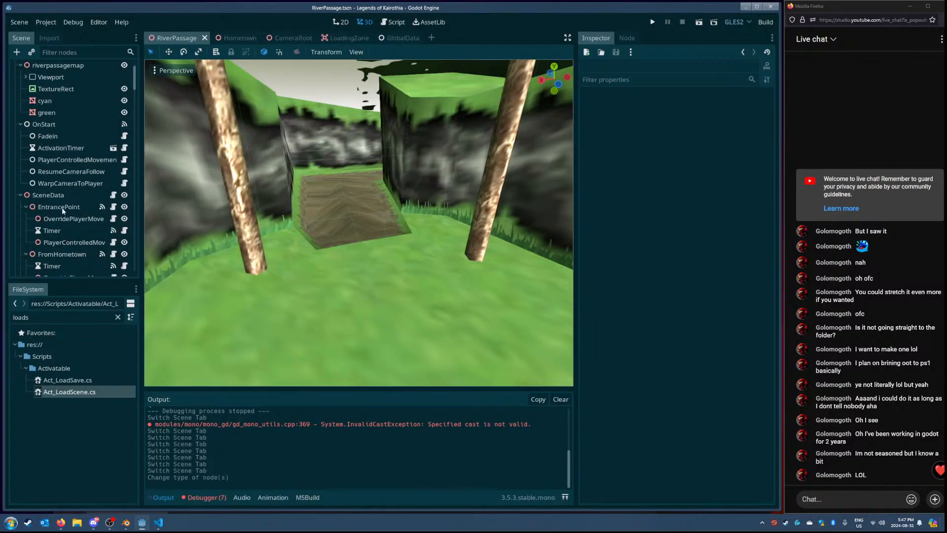
# Step: Inspect Hometown's EntrancePoint node, including its TeleportTo child and its script variables
pyautogui.click(241, 38)
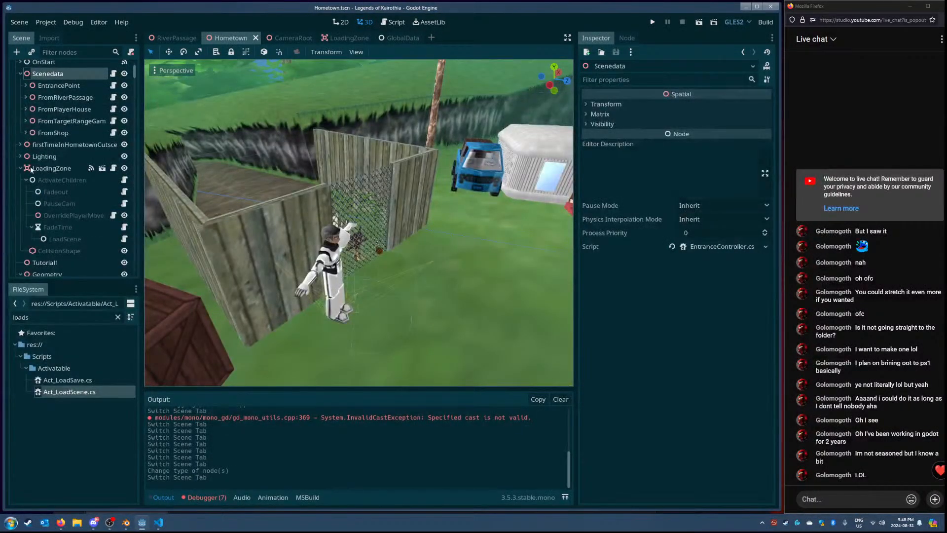
pyautogui.scroll(2, 54, 114)
pyautogui.click(61, 140)
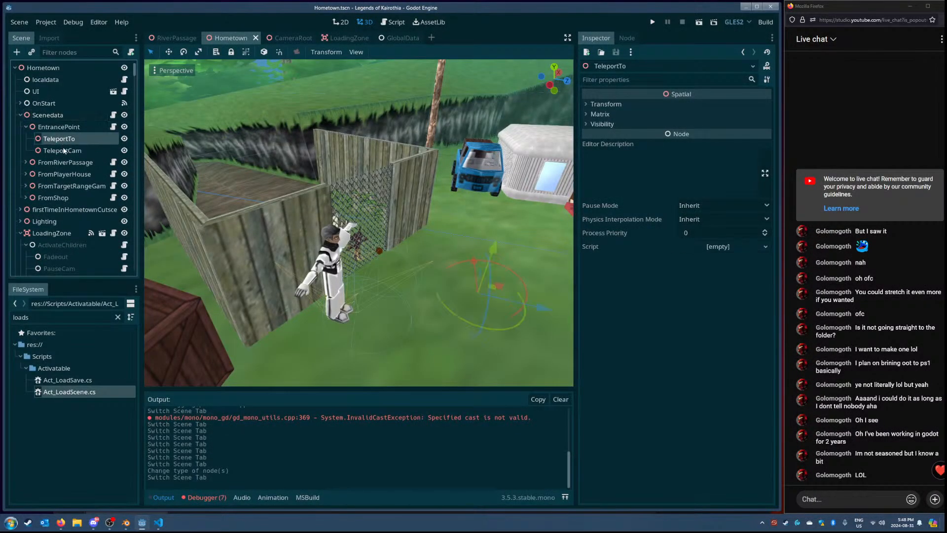
pyautogui.click(61, 128)
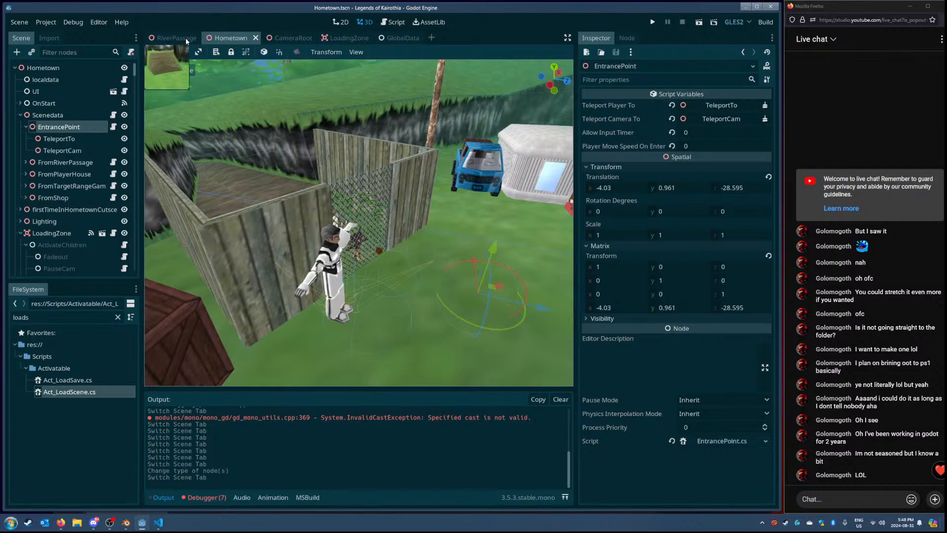
# Step: Delete the OverridePlayerMovement and Timer nodes under EntrancePoint in the RiverPassage scene
pyautogui.click(183, 38)
pyautogui.click(70, 205)
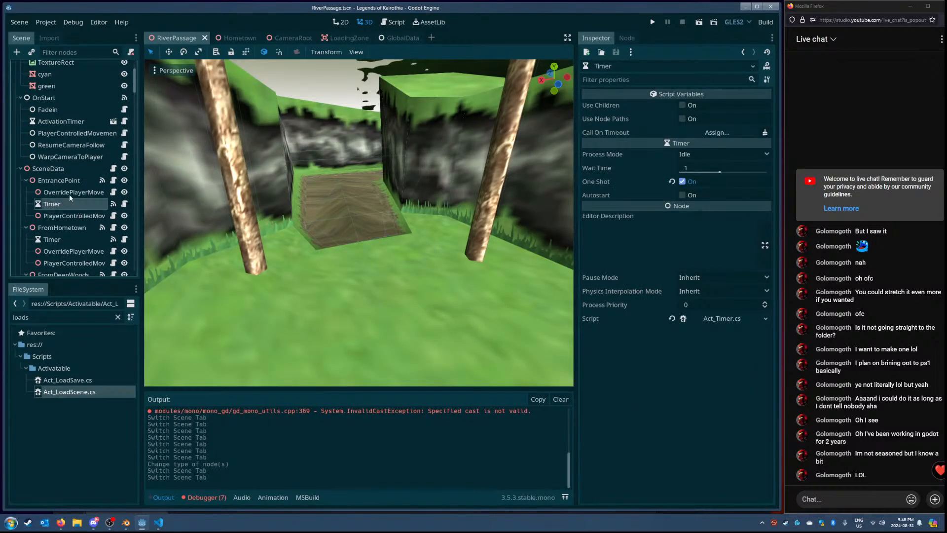
pyautogui.click(69, 193)
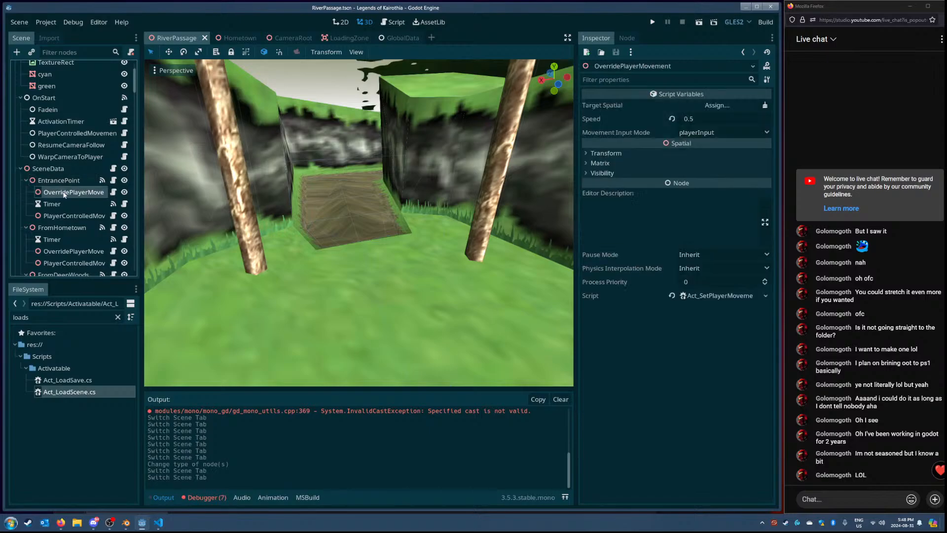
pyautogui.press('Delete')
pyautogui.click(364, 267)
pyautogui.click(61, 188)
pyautogui.press('Delete')
pyautogui.click(372, 268)
# Step: Delete the Timer and OverridePlayerMovement nodes under RiverPassage's FromHometown entrance
pyautogui.click(69, 228)
pyautogui.click(52, 215)
pyautogui.press('Delete')
pyautogui.click(54, 217)
pyautogui.press('Delete')
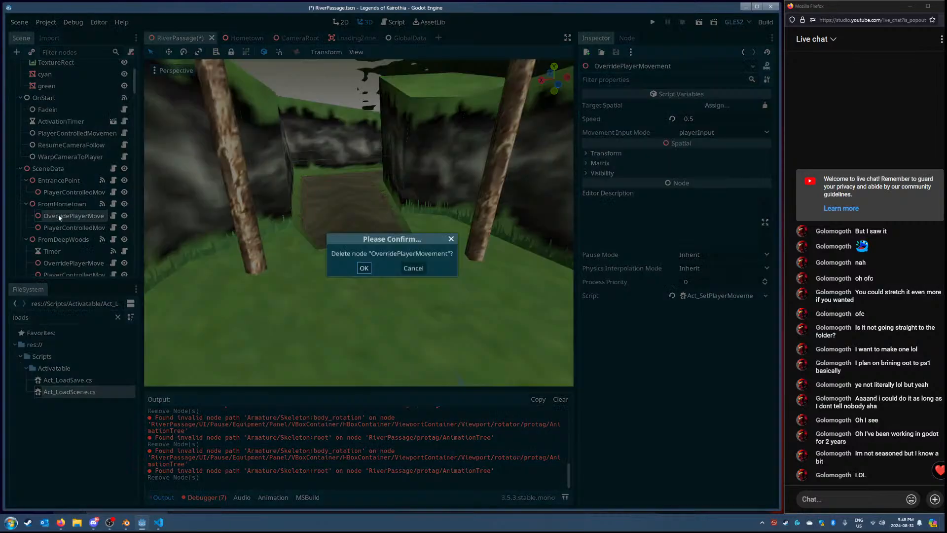
pyautogui.press('Return')
# Step: Delete the Timer and OverridePlayerMovement nodes under RiverPassage's FromDeepWoods entrance
pyautogui.click(65, 238)
pyautogui.press('Delete')
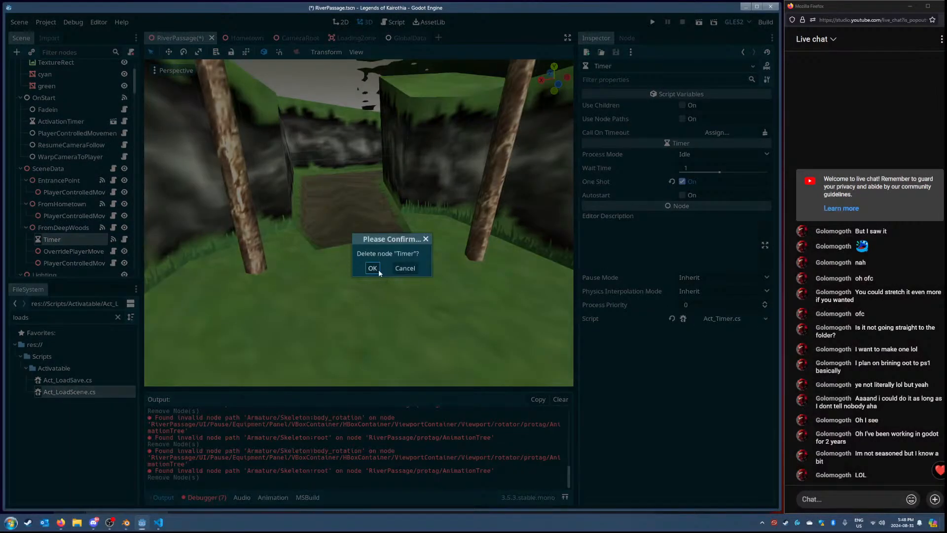
pyautogui.click(372, 268)
pyautogui.press('Delete')
pyautogui.press('Return')
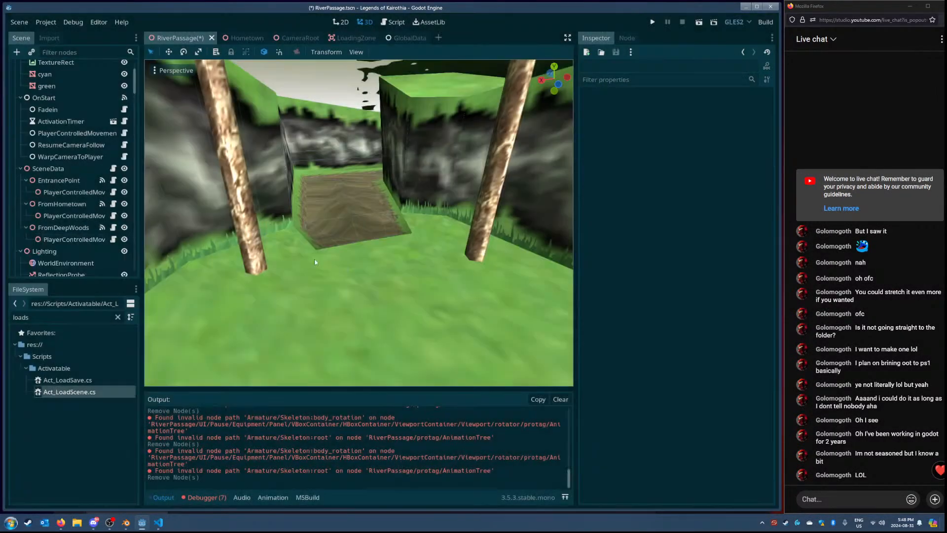
# Step: Disconnect both Activate() connections from the OnActivate signal of RiverPassage's FromHometown node
pyautogui.click(74, 204)
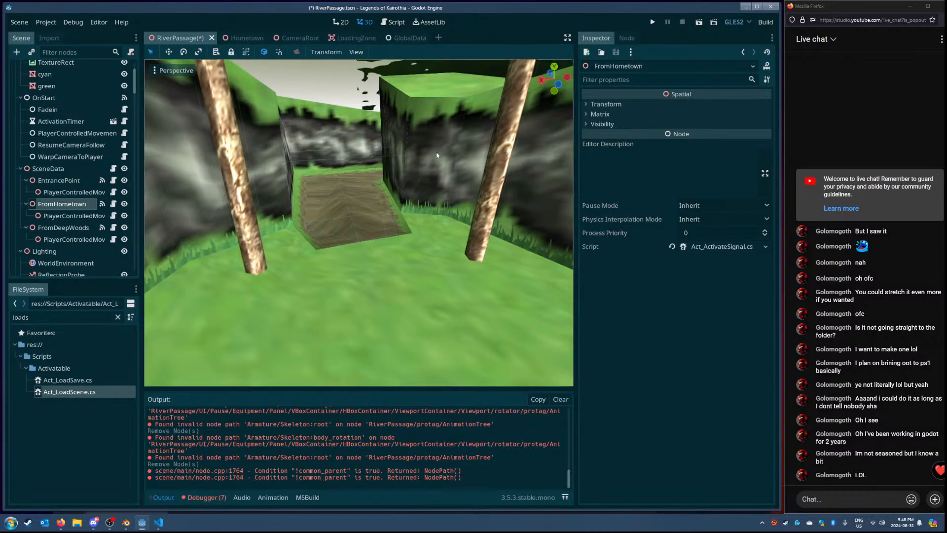
pyautogui.click(626, 38)
pyautogui.rightClick(612, 104)
pyautogui.click(626, 133)
pyautogui.rightClick(616, 105)
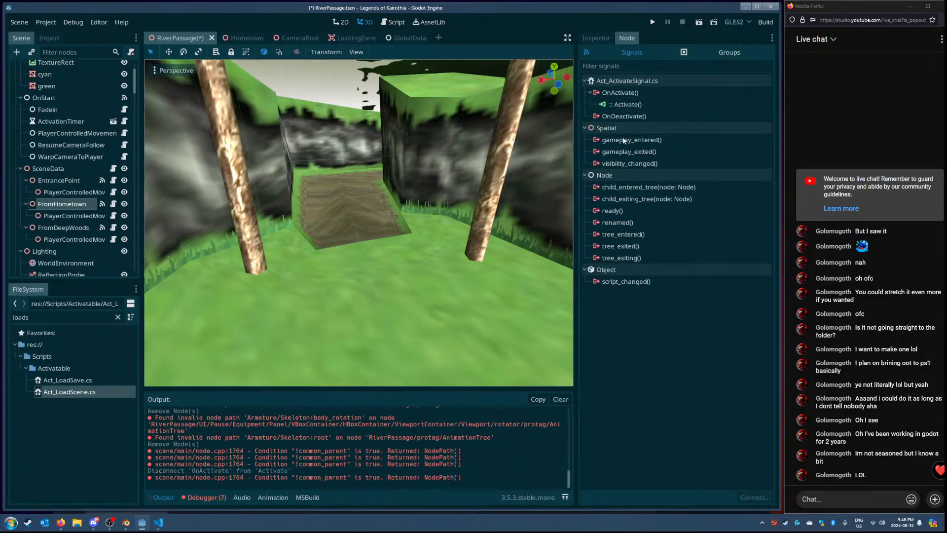
pyautogui.click(629, 134)
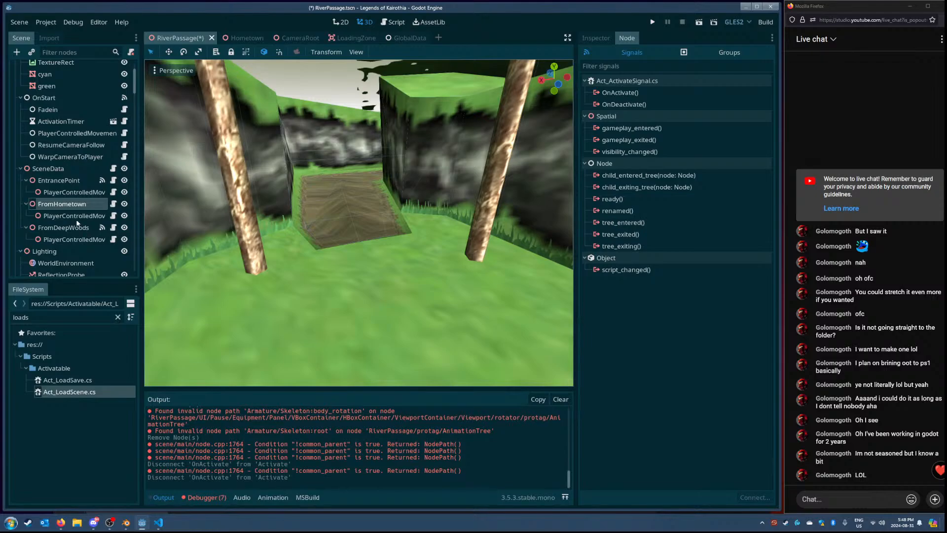
# Step: Disconnect the Activate() connections from the OnActivate signals of FromDeepWoods and EntrancePoint, and save the RiverPassage scene
pyautogui.click(74, 227)
pyautogui.rightClick(622, 104)
pyautogui.click(633, 134)
pyautogui.click(58, 180)
pyautogui.rightClick(622, 104)
pyautogui.click(629, 134)
pyautogui.rightClick(622, 104)
pyautogui.click(629, 133)
pyautogui.hotkey('ctrl', 's')
# Step: Examine where the TeleportTo and TeleportCam children of Hometown's EntrancePoint are placed, for comparison with RiverPassage
pyautogui.click(74, 192)
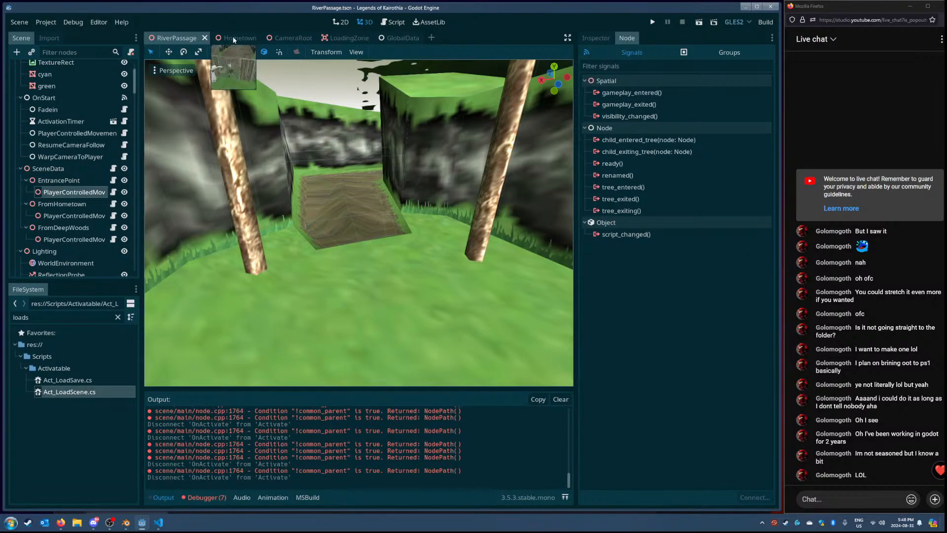
pyautogui.click(233, 38)
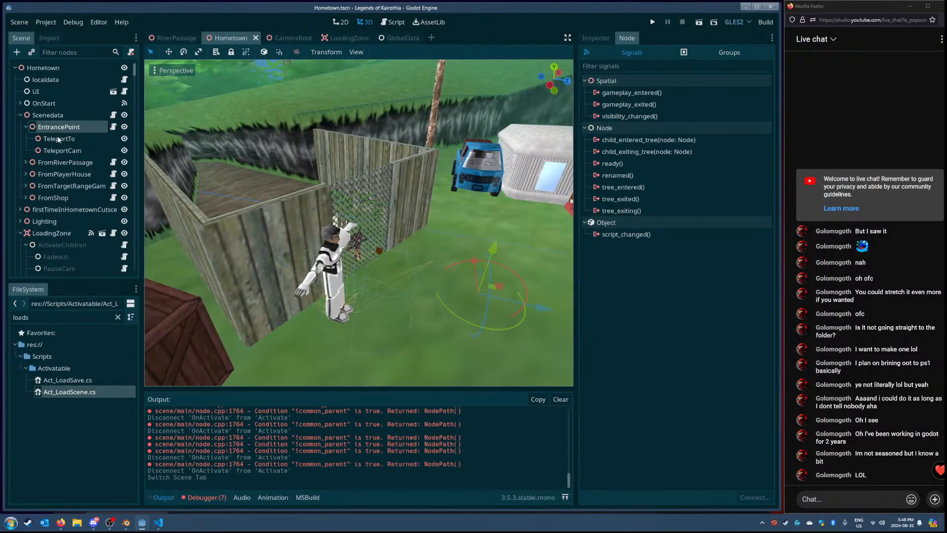
pyautogui.click(59, 150)
pyautogui.press('f')
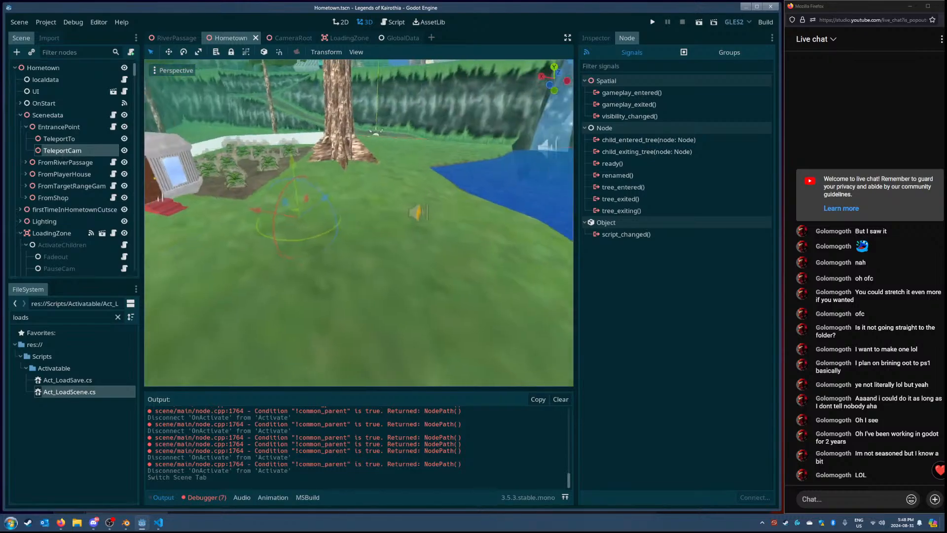
pyautogui.click(68, 140)
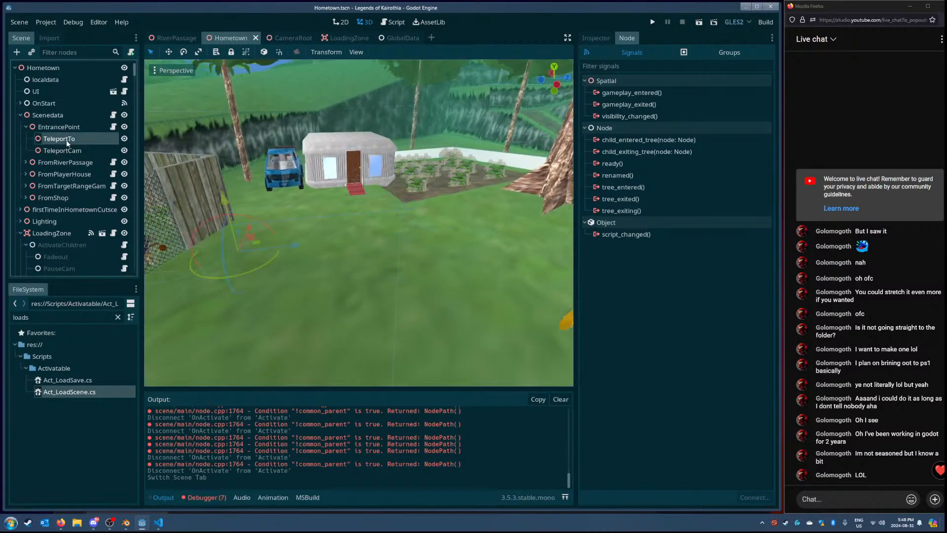
pyautogui.press('f')
pyautogui.click(71, 128)
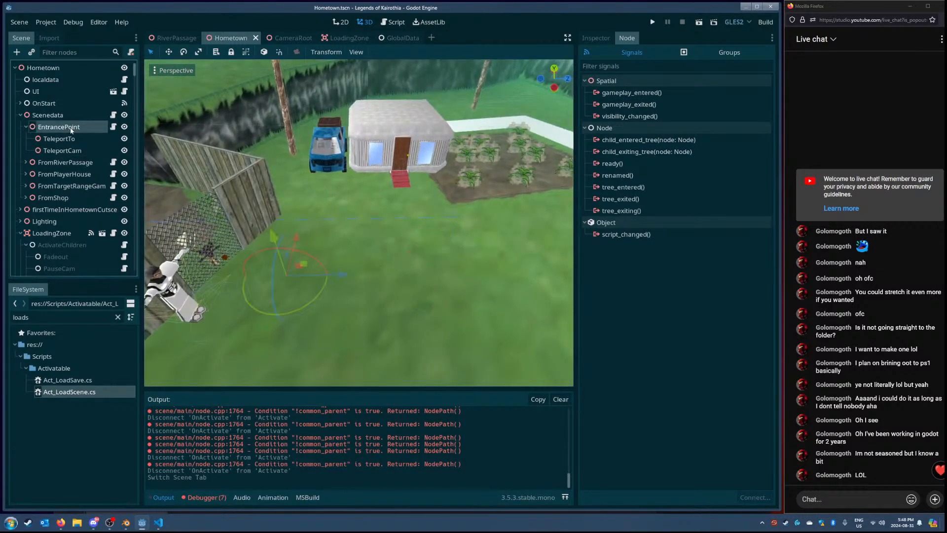
pyautogui.hotkey('ctrl', 'shift', 'Tab')
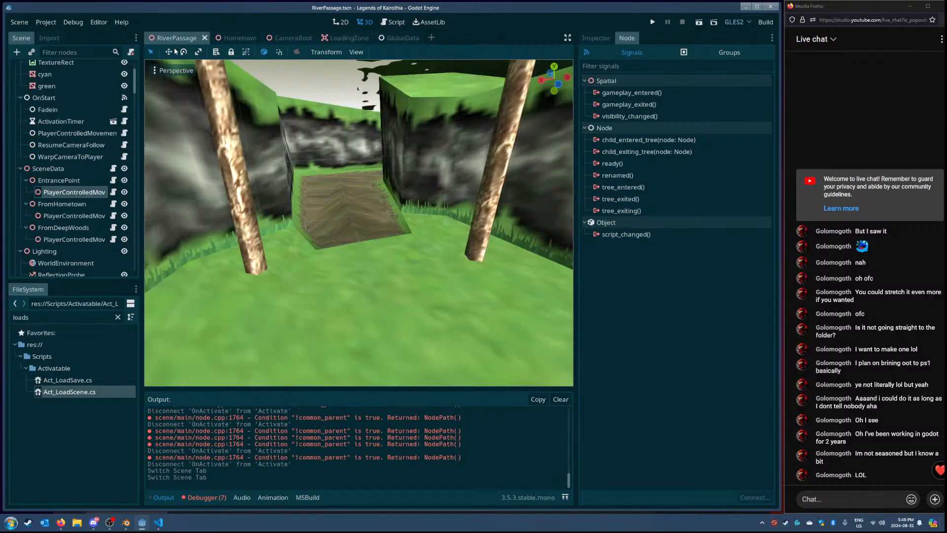
# Step: Attach the EntrancePoint.cs script to RiverPassage's EntrancePoint, FromHometown and FromDeepWoods nodes, and save the scene
pyautogui.click(58, 180)
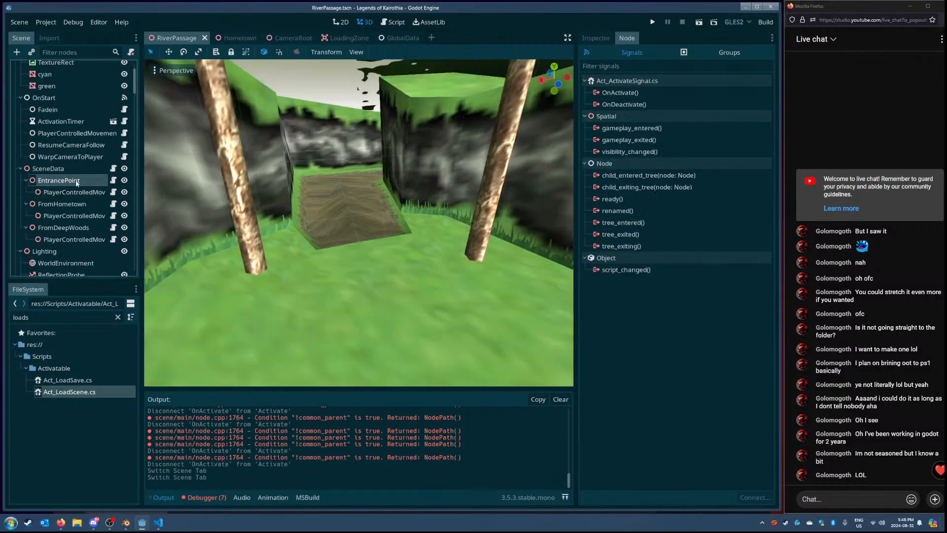
pyautogui.click(598, 40)
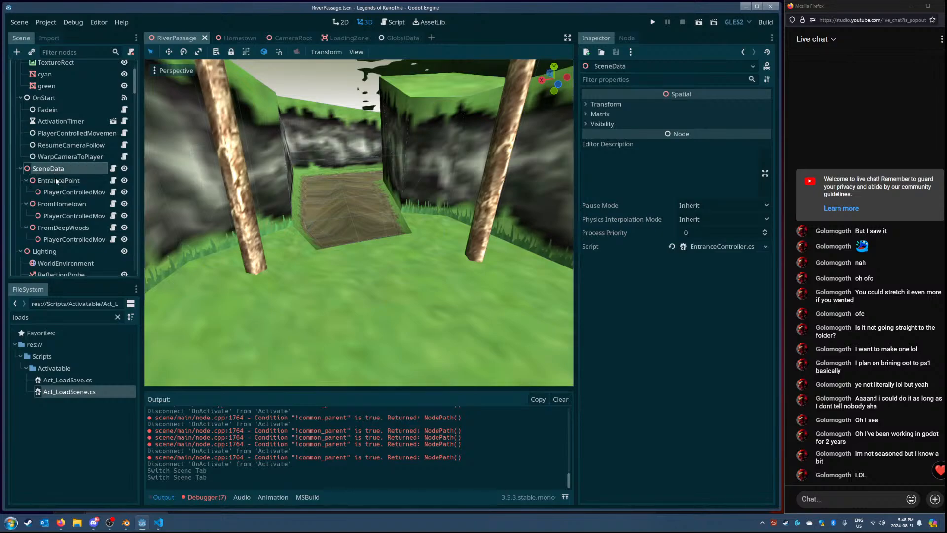
pyautogui.moveTo(70, 316); pyautogui.dragTo(1, 301)
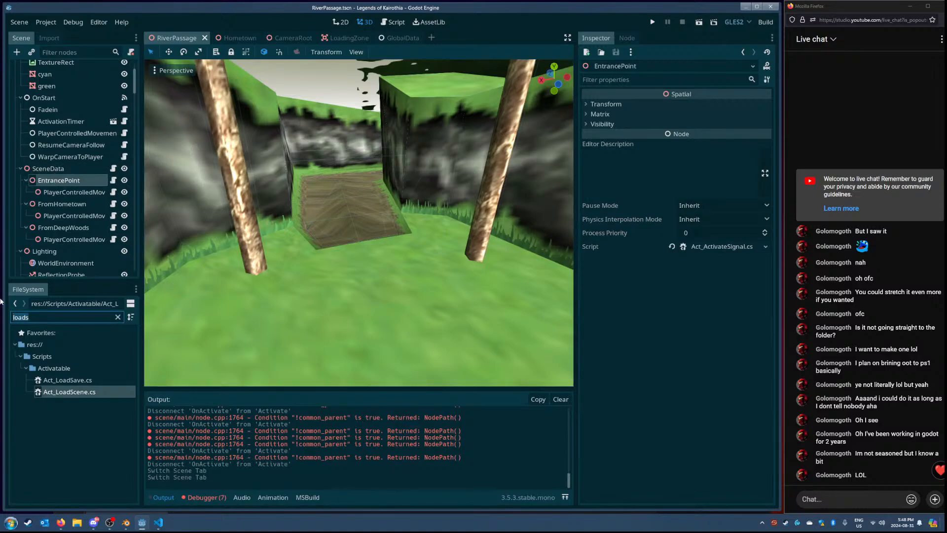
pyautogui.write('entrance')
pyautogui.moveTo(74, 451); pyautogui.dragTo(69, 169)
pyautogui.moveTo(69, 450); pyautogui.dragTo(54, 183)
pyautogui.moveTo(67, 449); pyautogui.dragTo(59, 197)
pyautogui.hotkey('ctrl', 's')
# Step: Inspect EntrancePoint's script variables and the Act_SetPlayerMovementState.cs script on its PlayerControlledMovement child
pyautogui.click(66, 159)
pyautogui.click(64, 150)
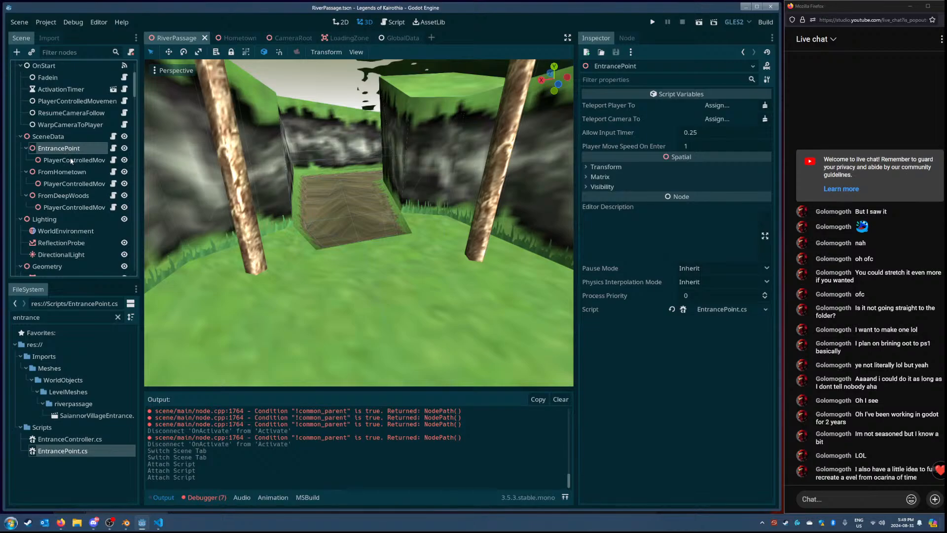
pyautogui.click(69, 159)
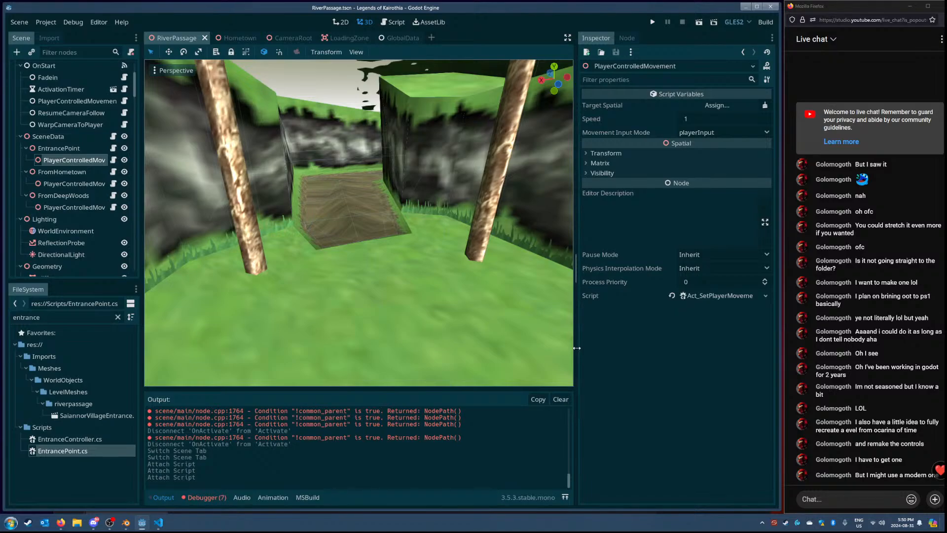
pyautogui.moveTo(359, 223); pyautogui.dragTo(377, 284, button='right')
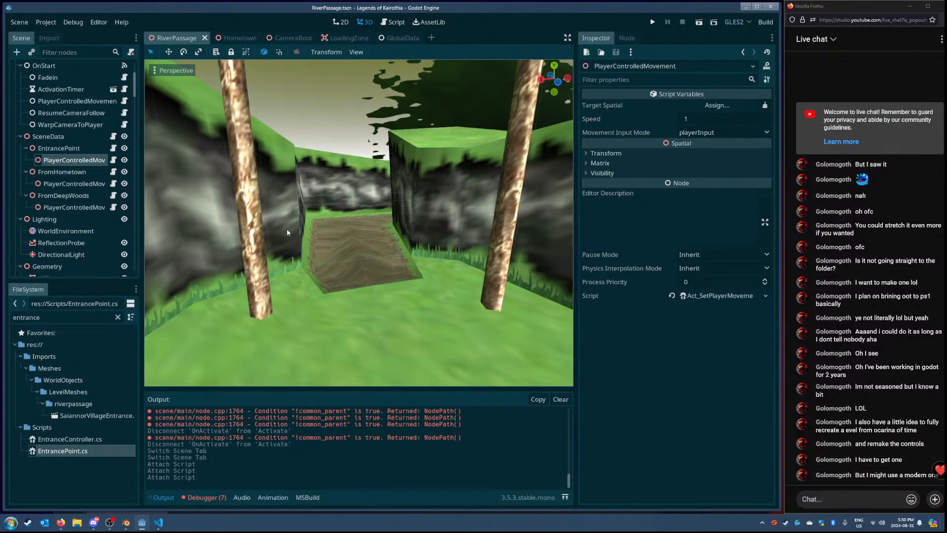
pyautogui.click(113, 160)
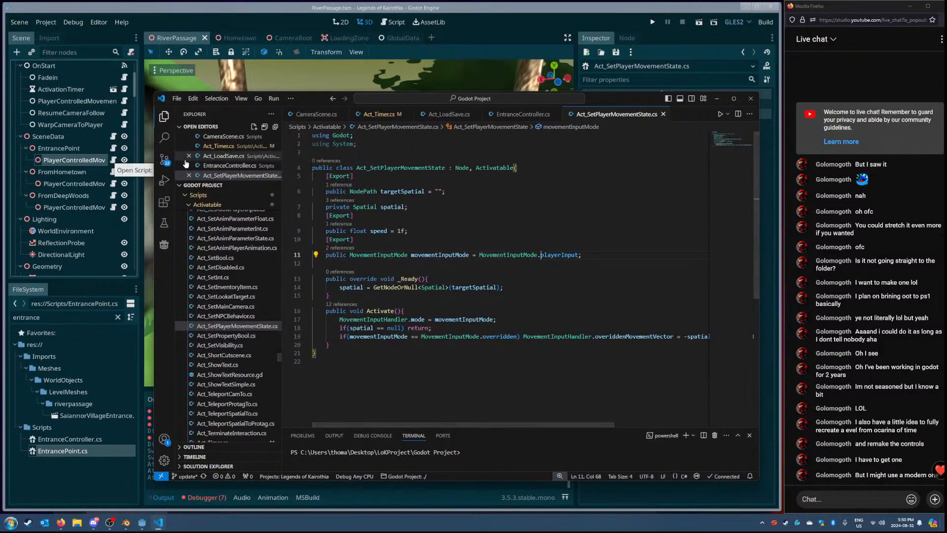
pyautogui.click(86, 172)
# Step: Delete the PlayerControlledMovement nodes under EntrancePoint, FromHometown and FromDeepWoods
pyautogui.click(77, 161)
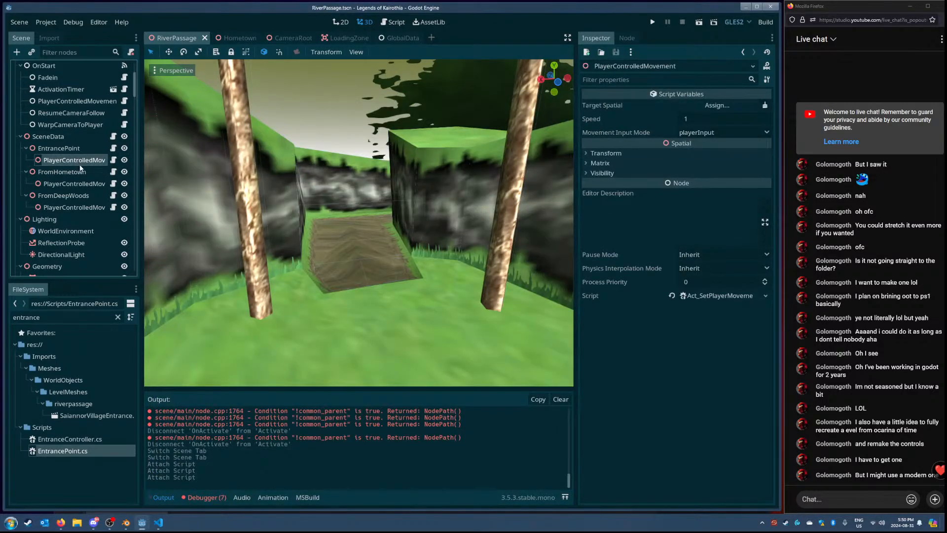
pyautogui.press('Delete')
pyautogui.press('Return')
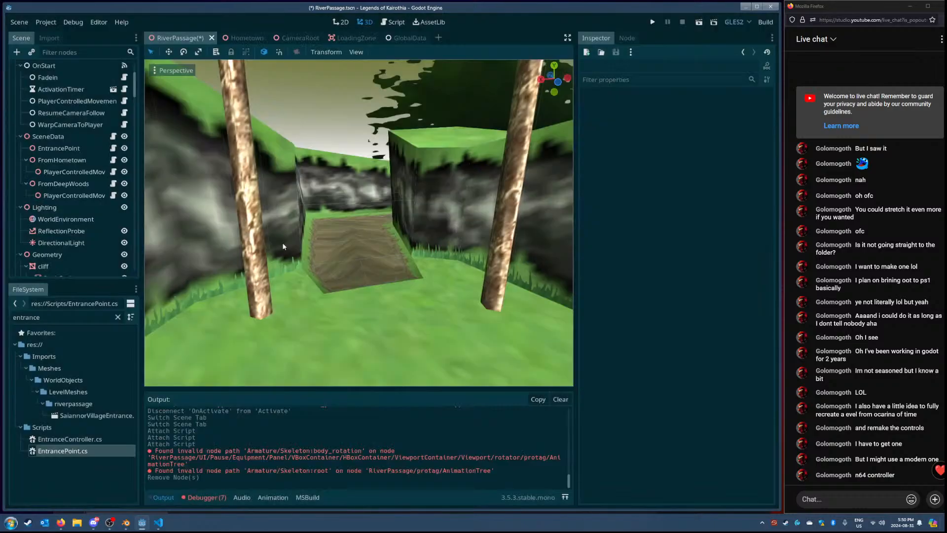
pyautogui.press('Delete')
pyautogui.press('Return')
pyautogui.press('Delete')
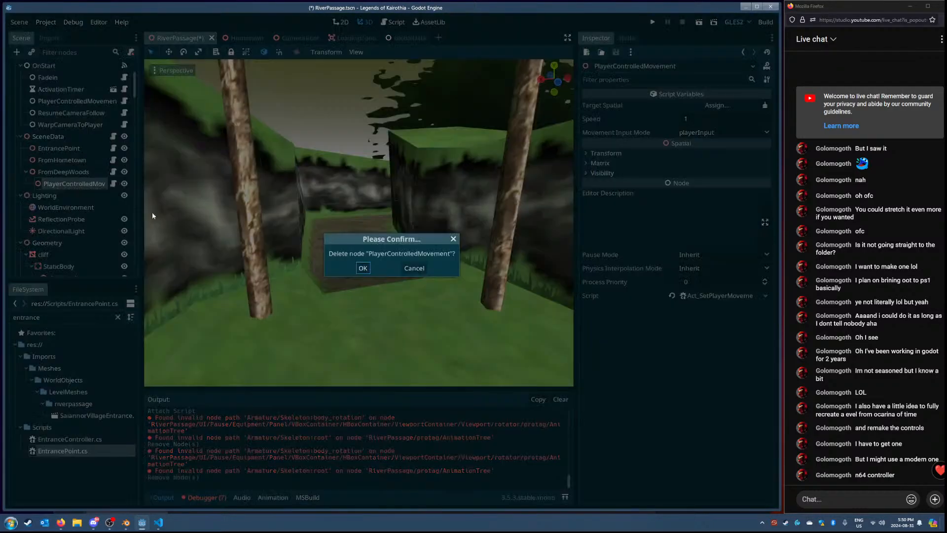
pyautogui.press('Return')
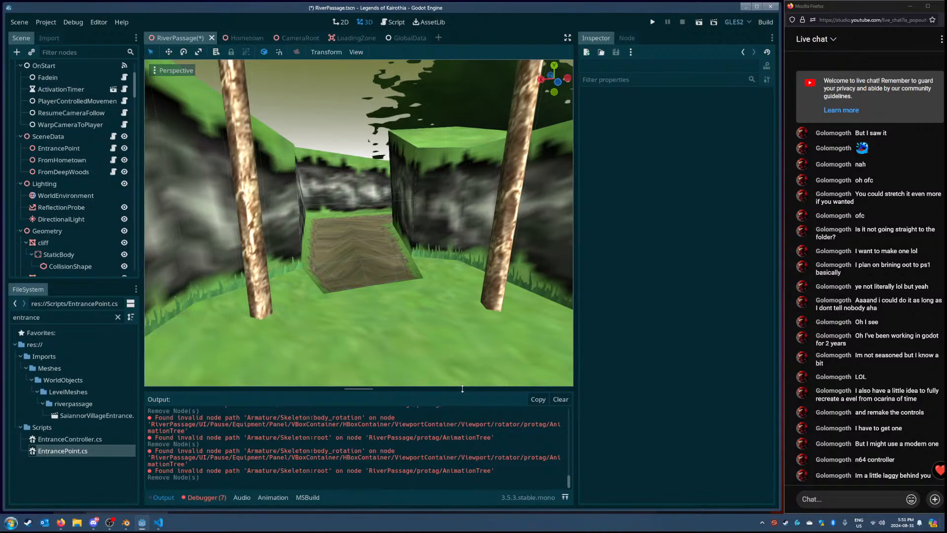
pyautogui.moveTo(153, 254); pyautogui.dragTo(396, 257, button='right')
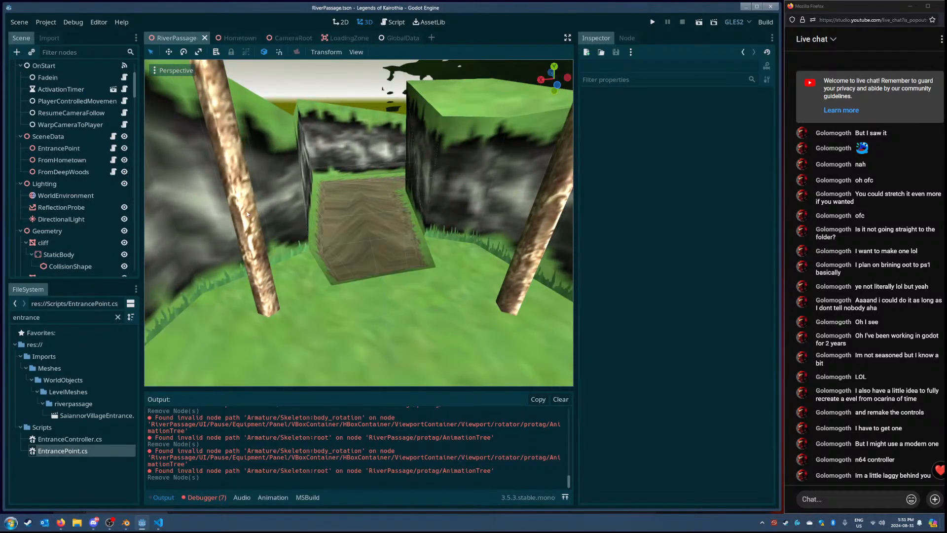
# Step: Copy TeleportTo and TeleportCam from Hometown's EntrancePoint and paste them under RiverPassage's EntrancePoint, FromHometown and FromDeepWoods
pyautogui.click(89, 148)
pyautogui.hotkey('ctrl', 'Tab')
pyautogui.click(60, 139)
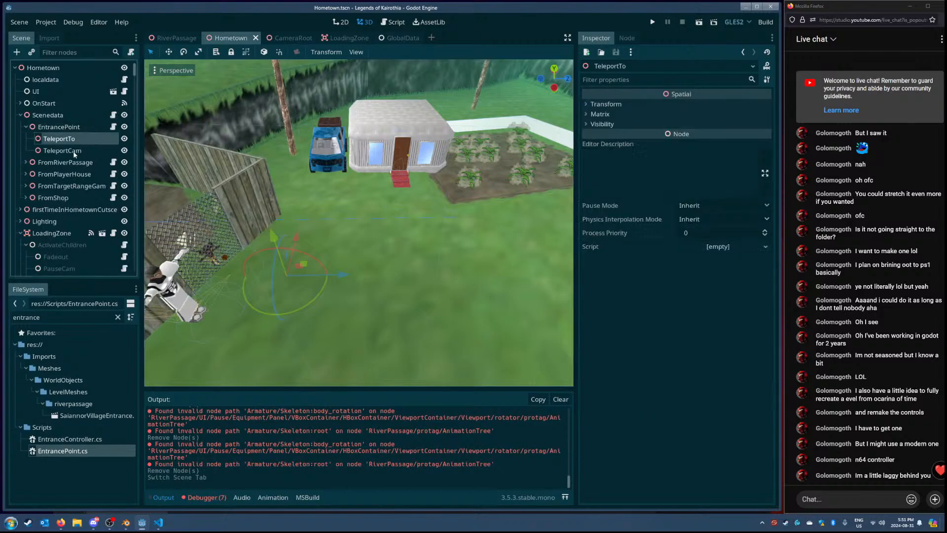
pyautogui.click(63, 151)
pyautogui.hotkey('ctrl', 'shift', 'Tab')
pyautogui.click(64, 160)
pyautogui.click(61, 150)
pyautogui.hotkey('ctrl', 'v')
pyautogui.click(62, 185)
pyautogui.hotkey('ctrl', 'v')
pyautogui.click(63, 219)
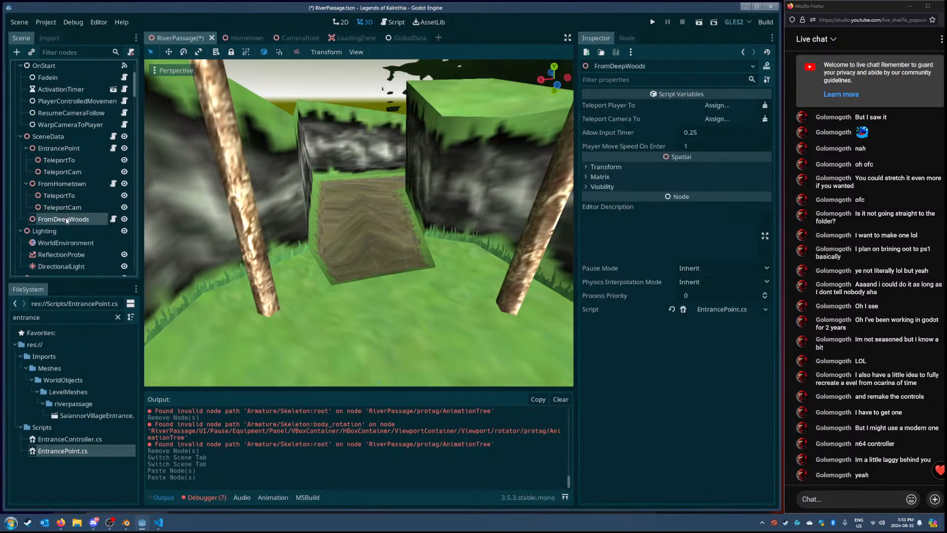
pyautogui.hotkey('ctrl', 'v')
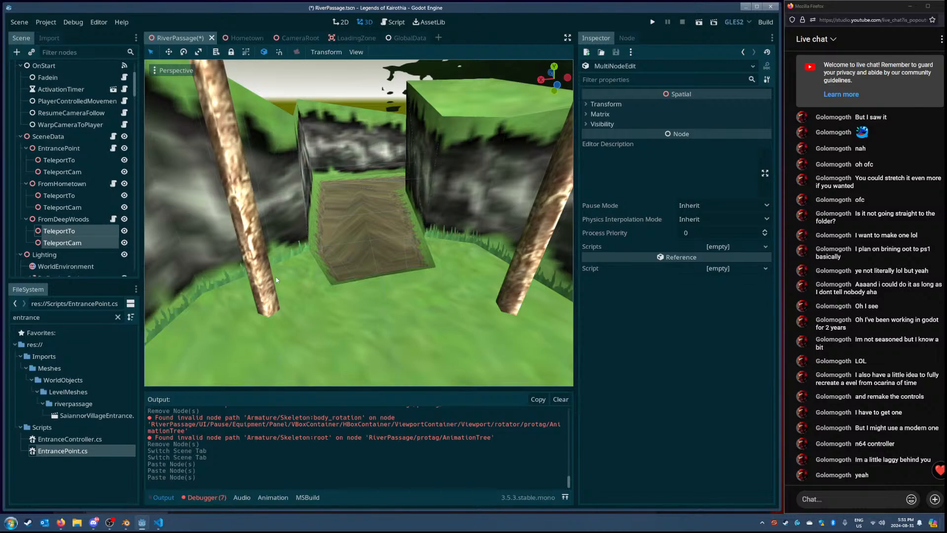
# Step: Locate the pasted teleport nodes and the EntrancePoint node in the RiverPassage 3D view
pyautogui.press('f')
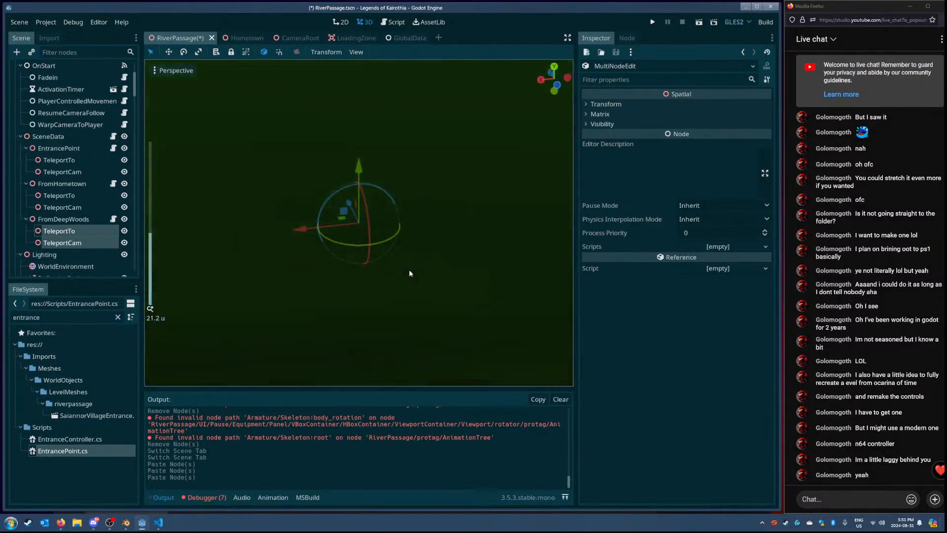
pyautogui.click(55, 231)
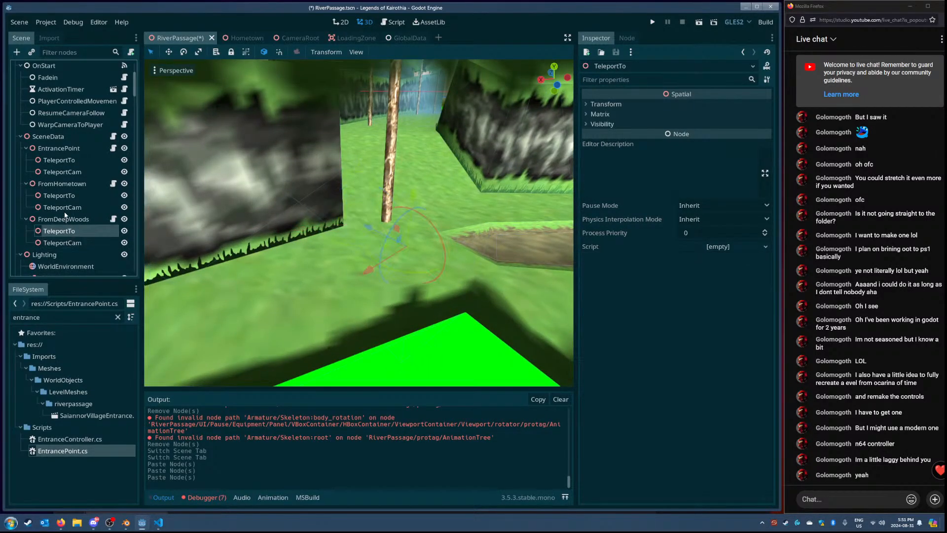
pyautogui.click(67, 197)
pyautogui.press('f')
pyautogui.click(64, 160)
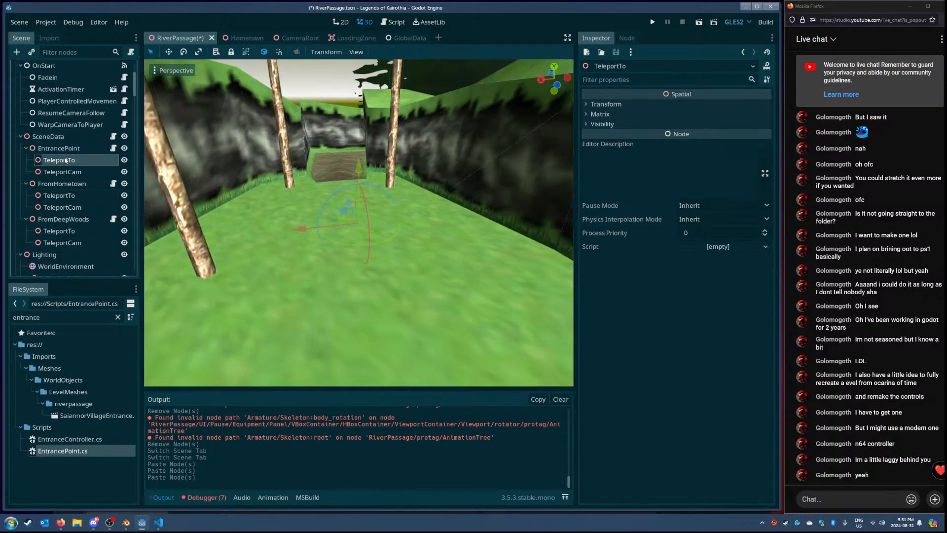
pyautogui.press('f')
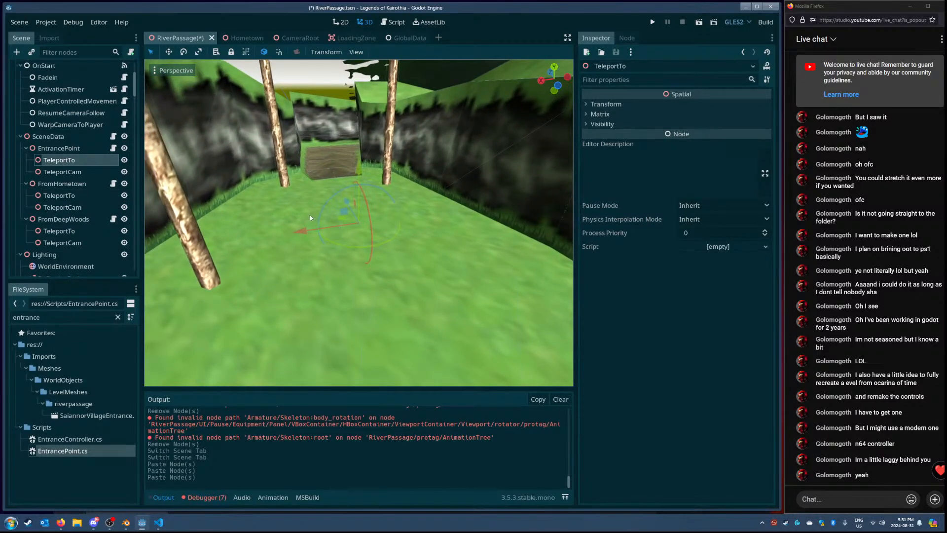
pyautogui.click(74, 148)
pyautogui.press('f')
# Step: Save the RiverPassage scene, run it as a test, and stop it
pyautogui.hotkey('ctrl', 's')
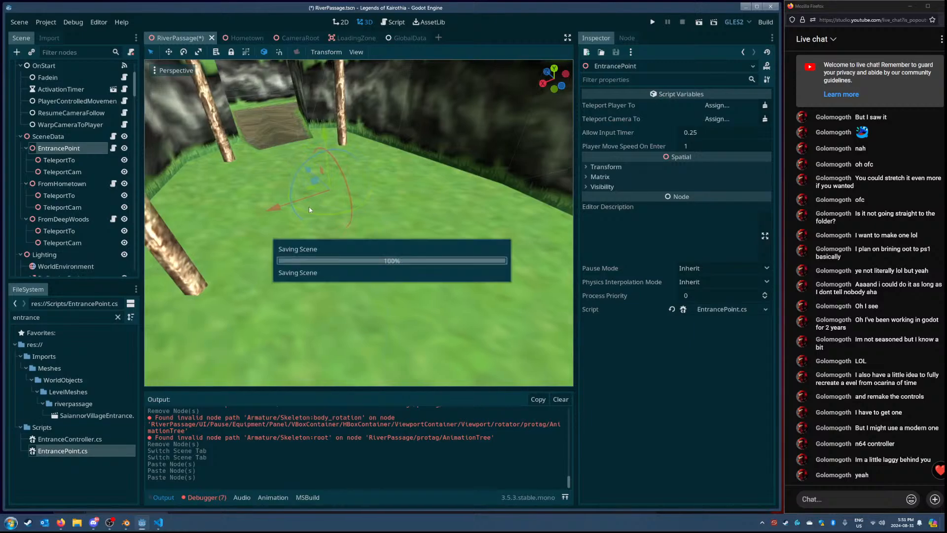
pyautogui.click(698, 23)
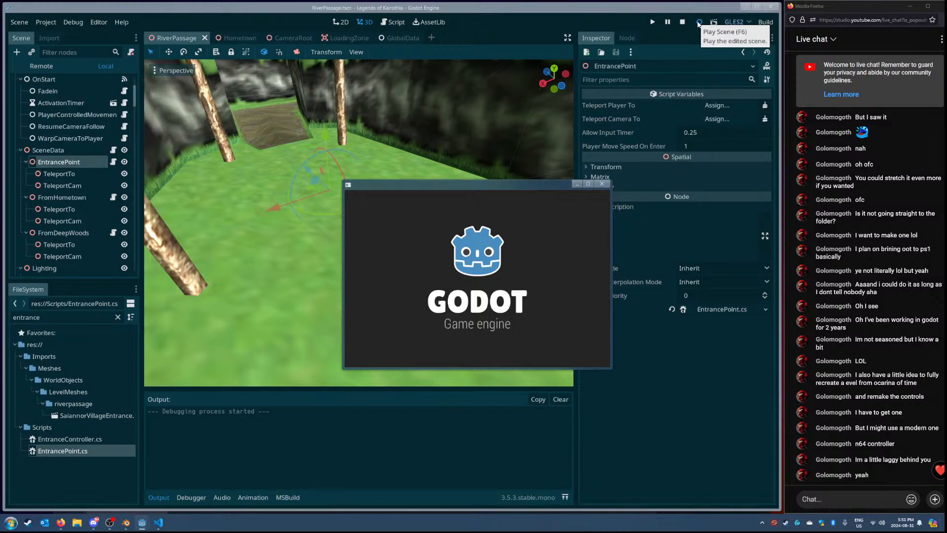
pyautogui.press('F8')
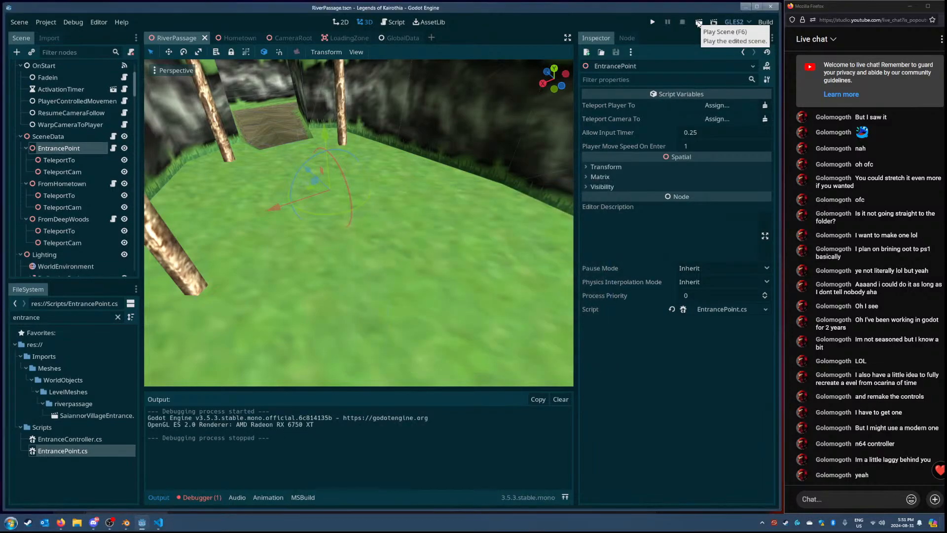
# Step: Examine the stack trace of the runtime error logged for EntrancePoint.Activate()
pyautogui.click(201, 497)
pyautogui.click(202, 381)
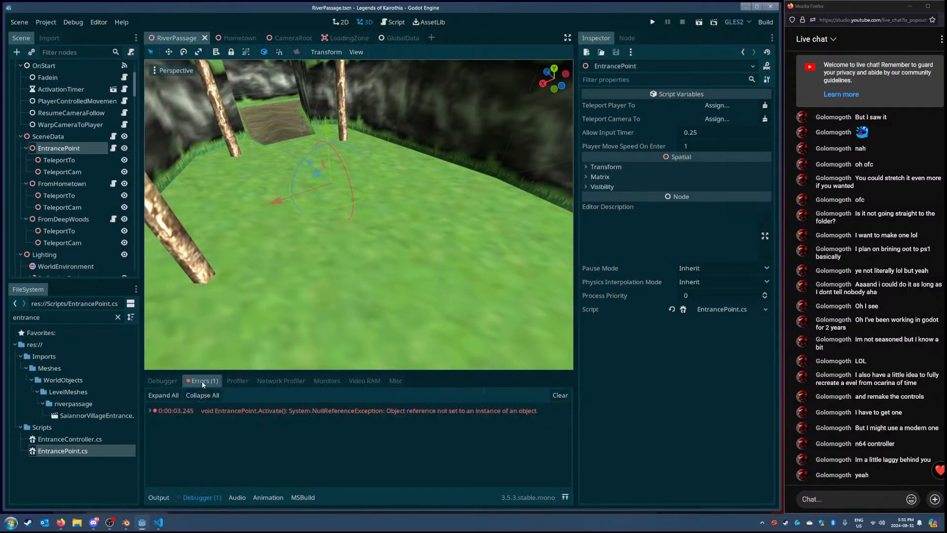
pyautogui.doubleClick(162, 410)
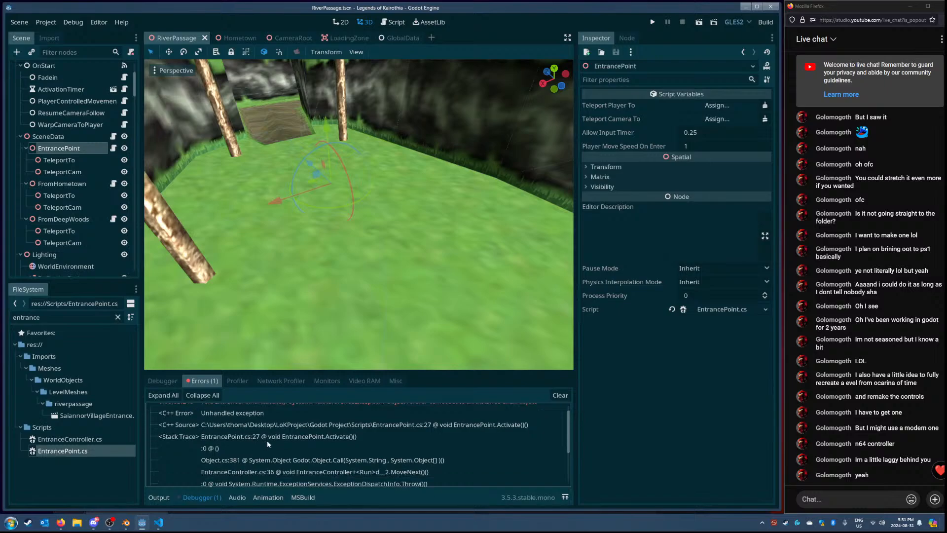
pyautogui.scroll(-2, 286, 448)
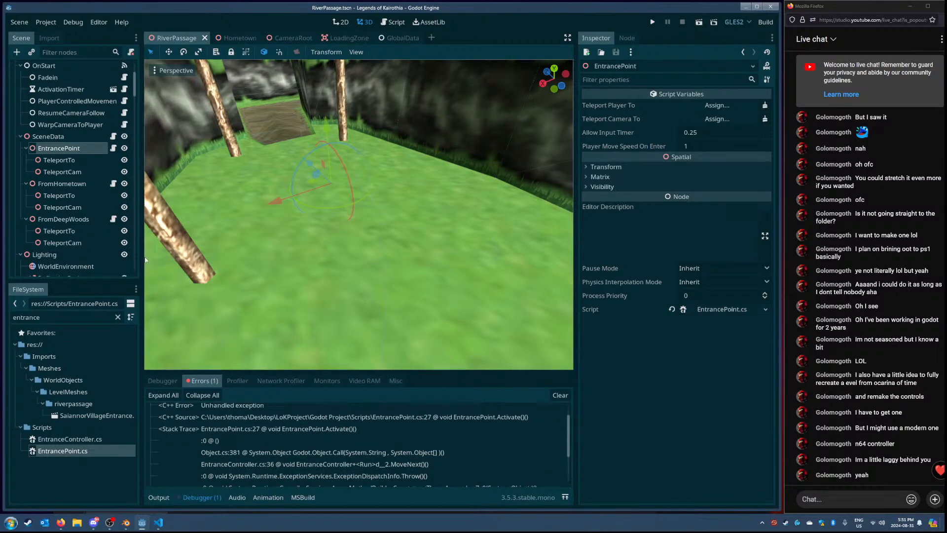
pyautogui.scroll(-4, 282, 450)
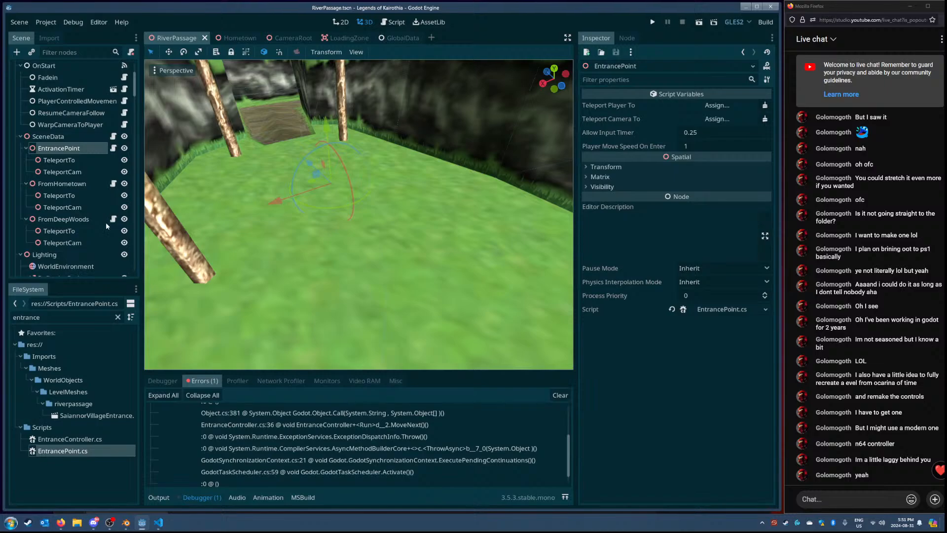
# Step: Assign each entrance node's own TeleportTo and TeleportCam children as its player and camera teleport targets for EntrancePoint, FromHometown and FromDeepWoods
pyautogui.click(50, 160)
pyautogui.click(54, 148)
pyautogui.click(48, 136)
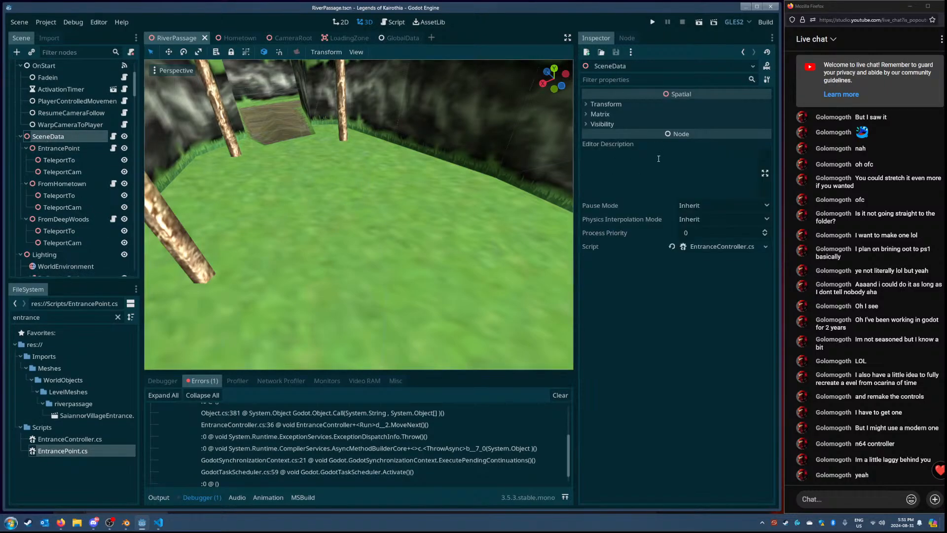
pyautogui.click(49, 149)
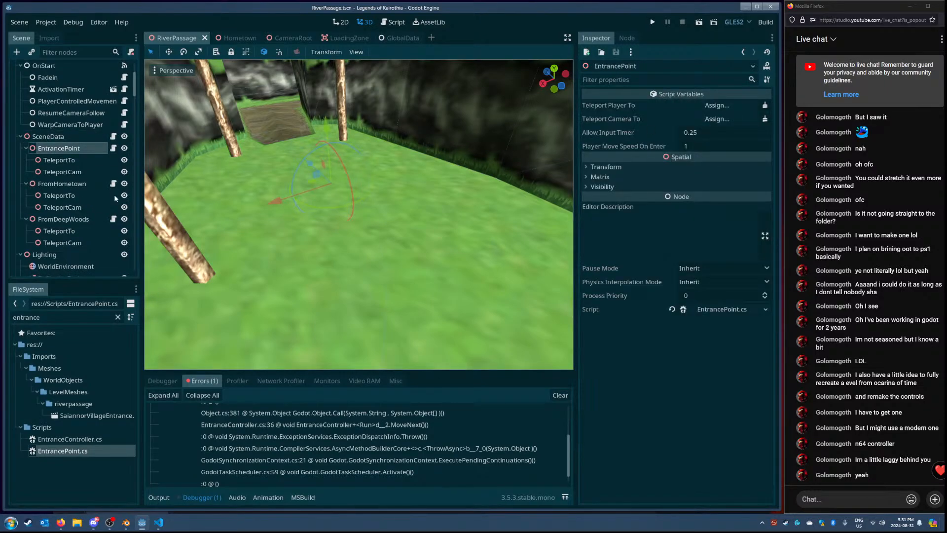
pyautogui.moveTo(58, 159); pyautogui.dragTo(690, 106)
pyautogui.moveTo(59, 172); pyautogui.dragTo(710, 118)
pyautogui.click(62, 184)
pyautogui.moveTo(59, 196); pyautogui.dragTo(717, 106)
pyautogui.moveTo(59, 207); pyautogui.dragTo(713, 119)
pyautogui.click(59, 219)
pyautogui.moveTo(59, 230); pyautogui.dragTo(717, 105)
pyautogui.moveTo(82, 242); pyautogui.dragTo(737, 121)
# Step: Save the RiverPassage scene, run it to test the entrance teleport, and stop the game
pyautogui.hotkey('ctrl', 's')
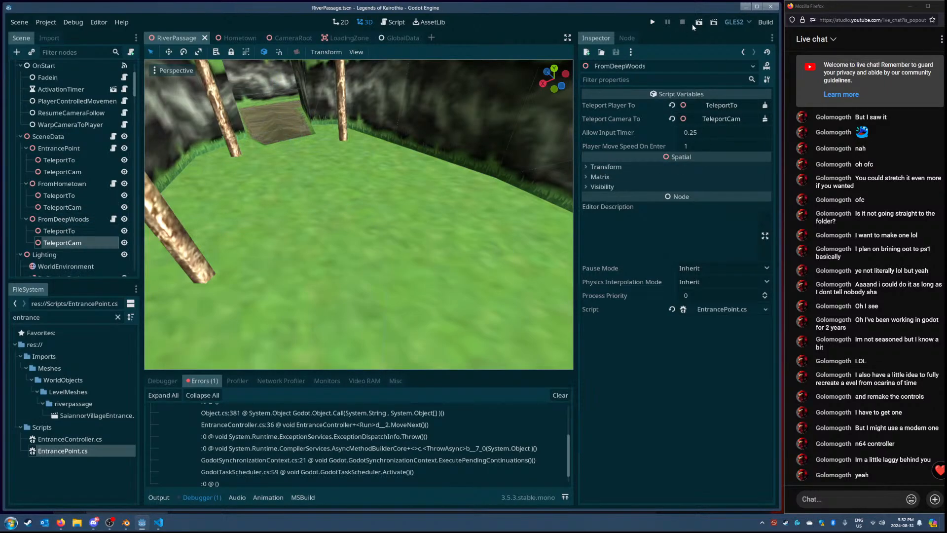
pyautogui.click(699, 23)
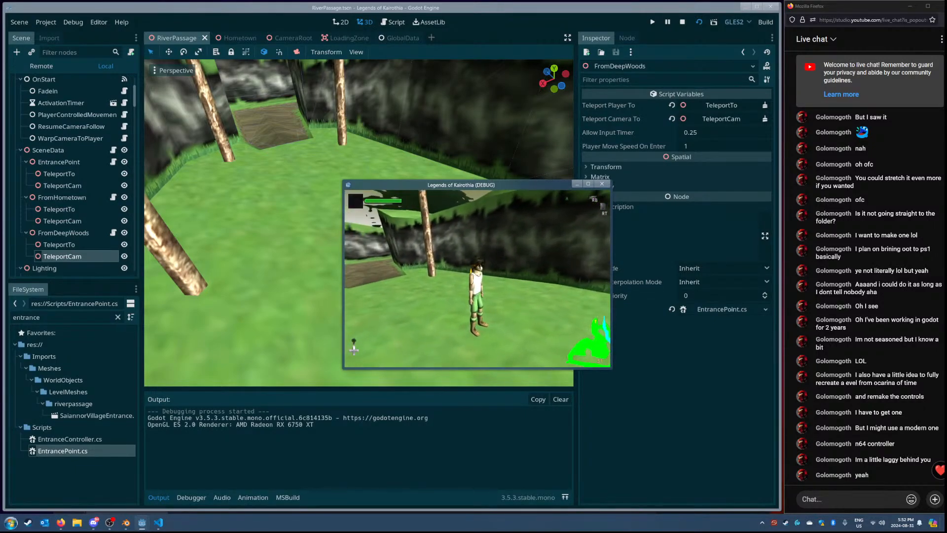
pyautogui.click(601, 184)
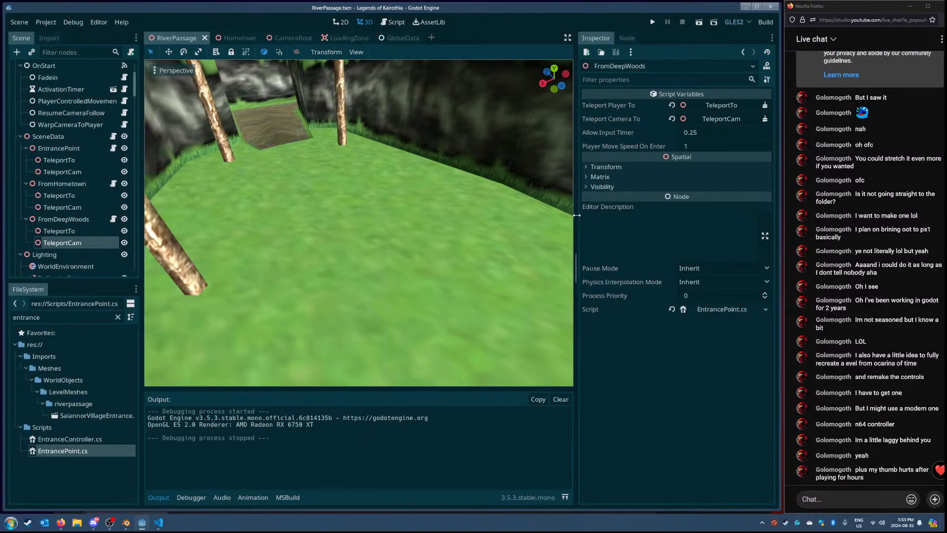
# Step: Run the RiverPassage scene again, open and close the in-game equipment menu during play, and stop the game
pyautogui.moveTo(577, 213); pyautogui.dragTo(597, 216)
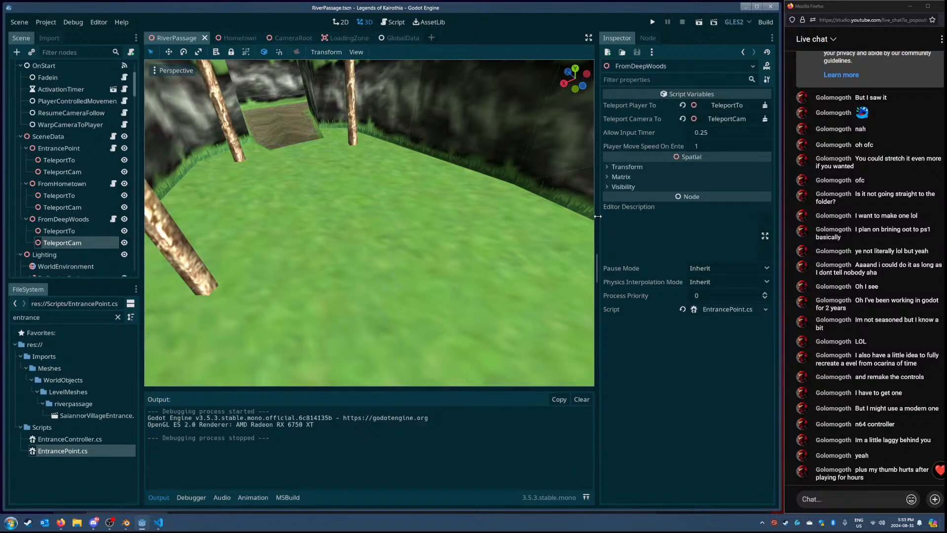
pyautogui.click(697, 25)
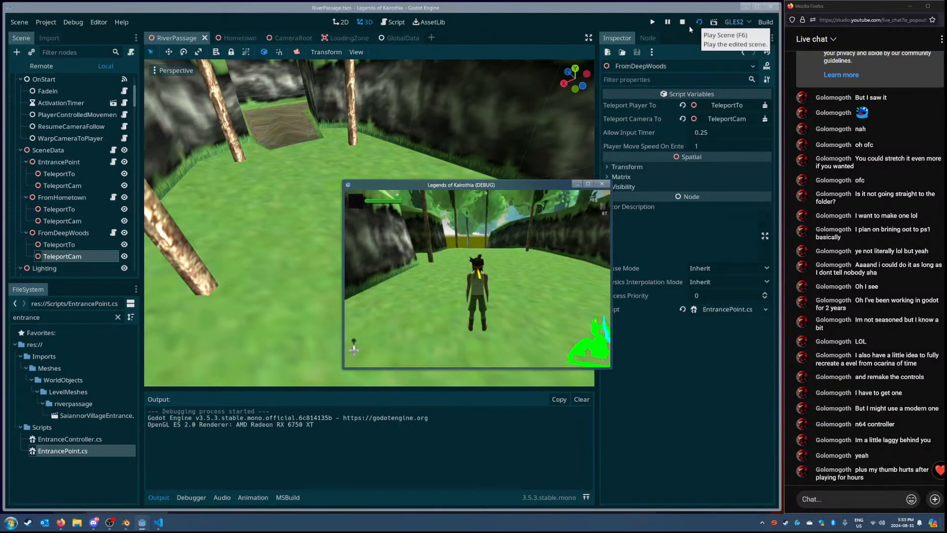
pyautogui.press('Escape')
pyautogui.press('Escape')
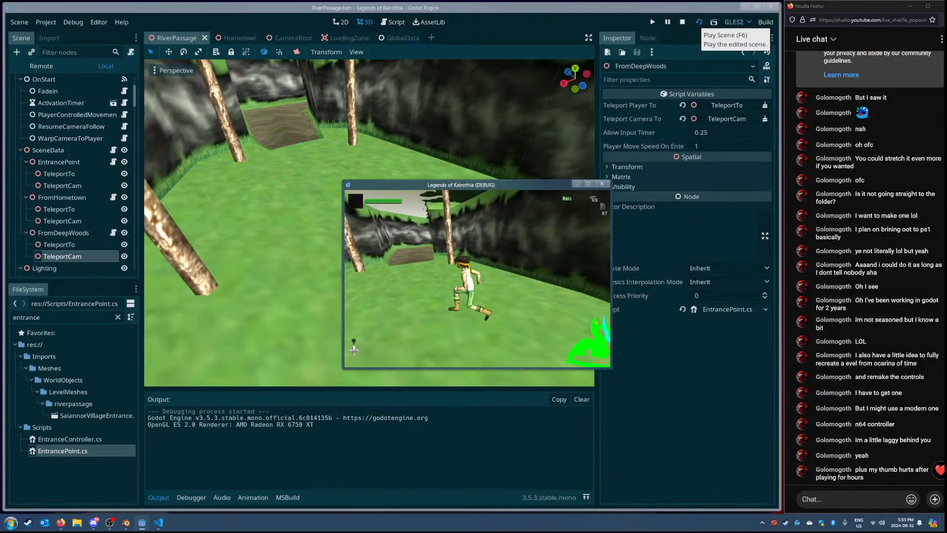
pyautogui.press('Escape')
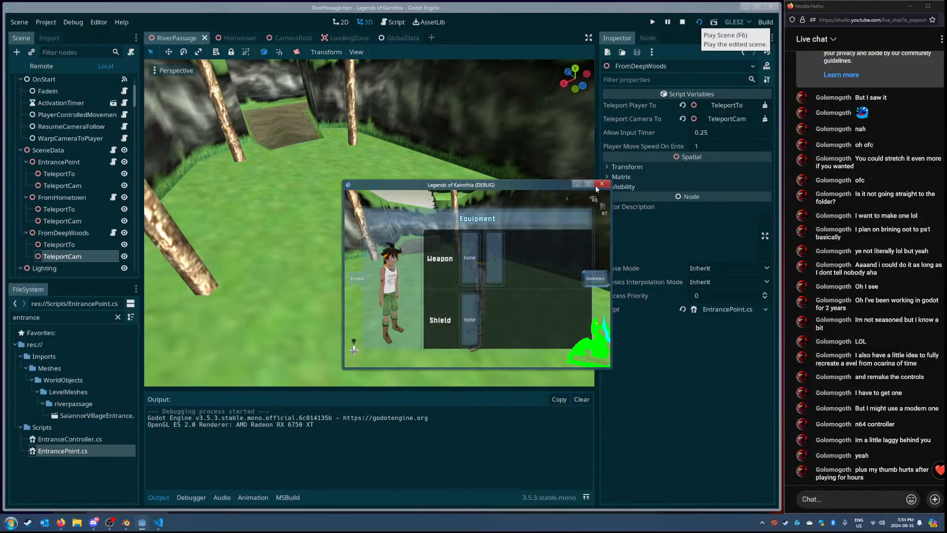
pyautogui.press('Escape')
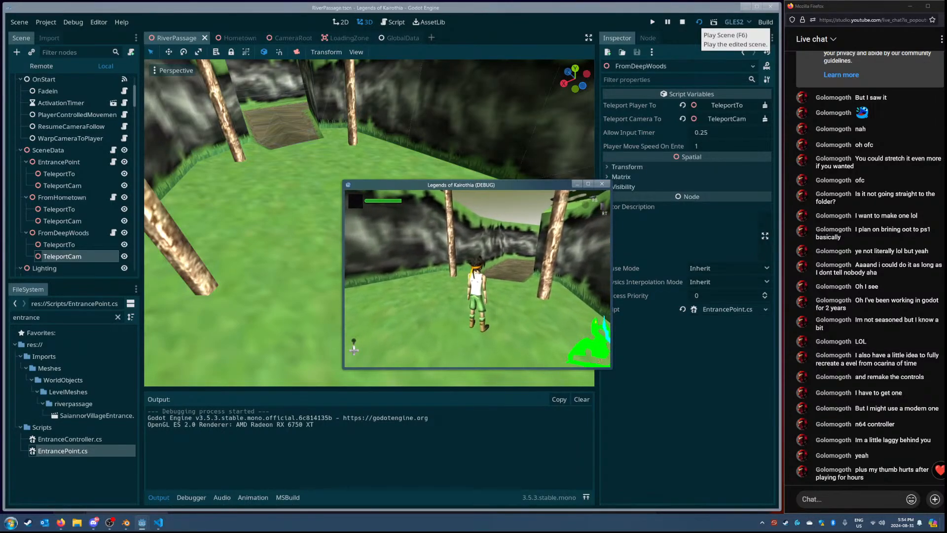
pyautogui.press('Escape')
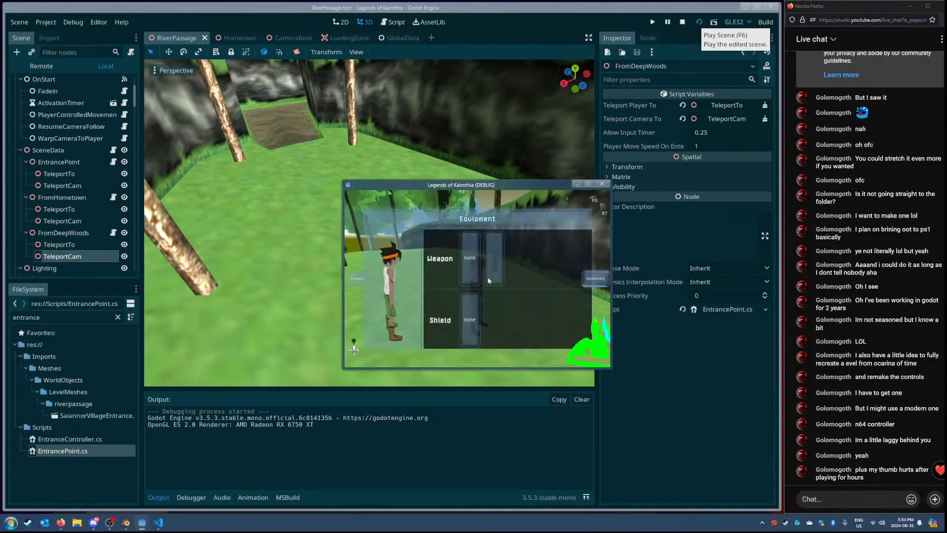
pyautogui.click(602, 184)
pyautogui.moveTo(494, 271); pyautogui.dragTo(523, 272, button='right')
pyautogui.press('s')
pyautogui.moveTo(596, 268); pyautogui.dragTo(608, 270)
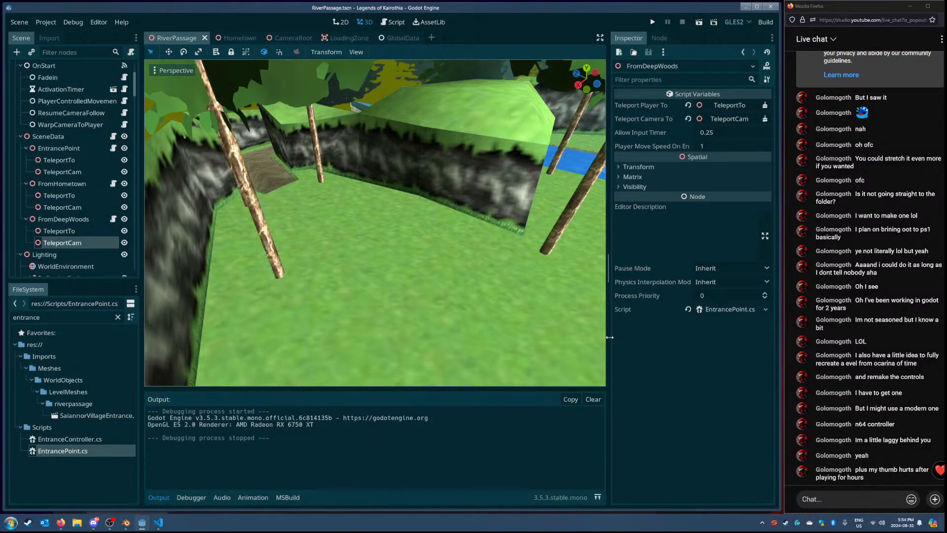
pyautogui.moveTo(490, 309); pyautogui.dragTo(464, 305, button='right')
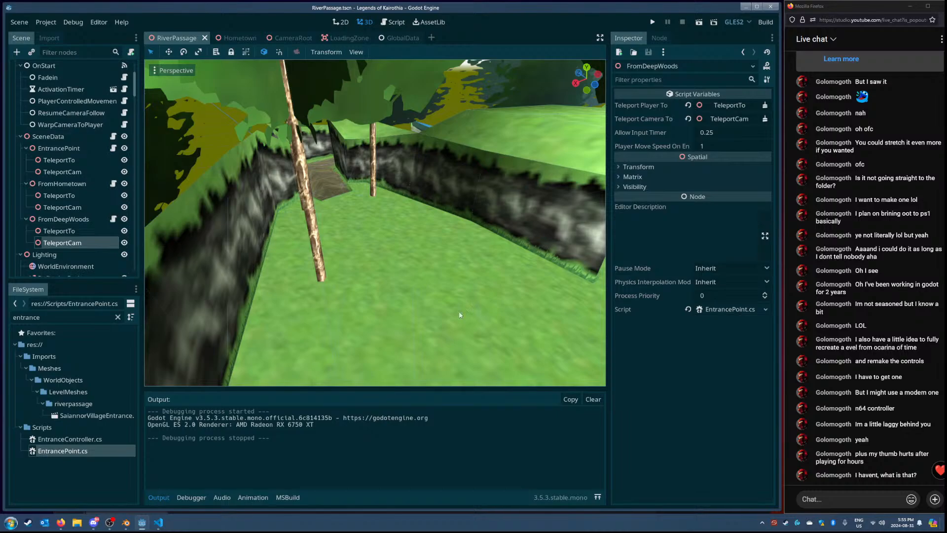
pyautogui.moveTo(434, 300); pyautogui.dragTo(434, 301, button='right')
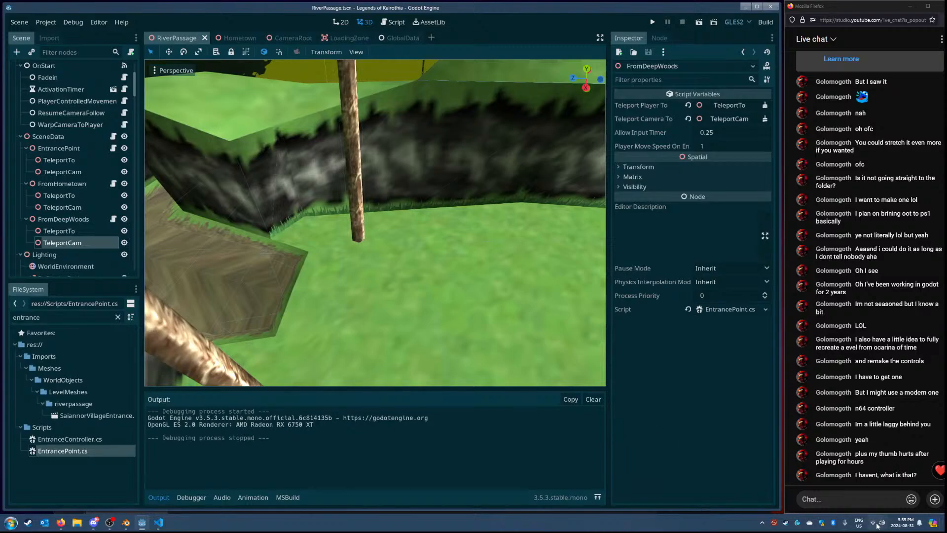
pyautogui.moveTo(907, 523)
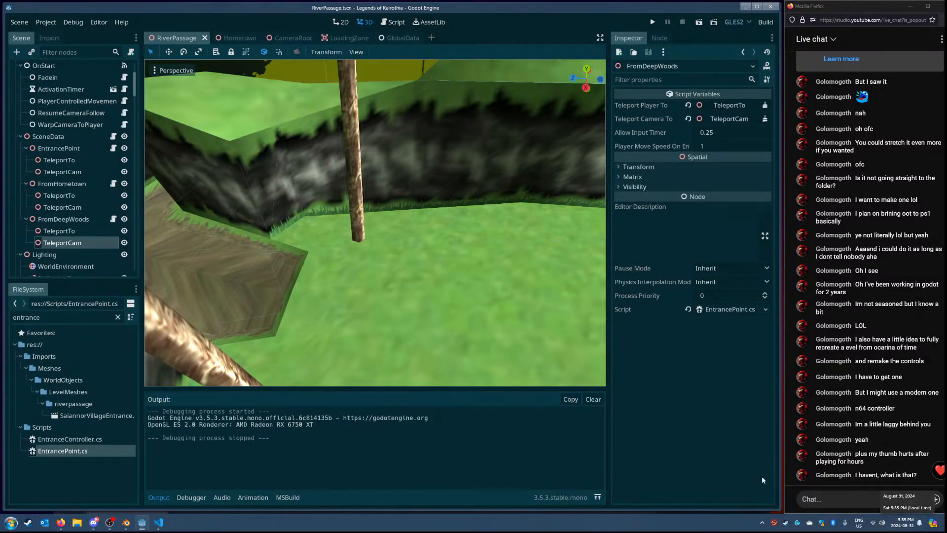
pyautogui.moveTo(467, 291); pyautogui.dragTo(467, 291, button='right')
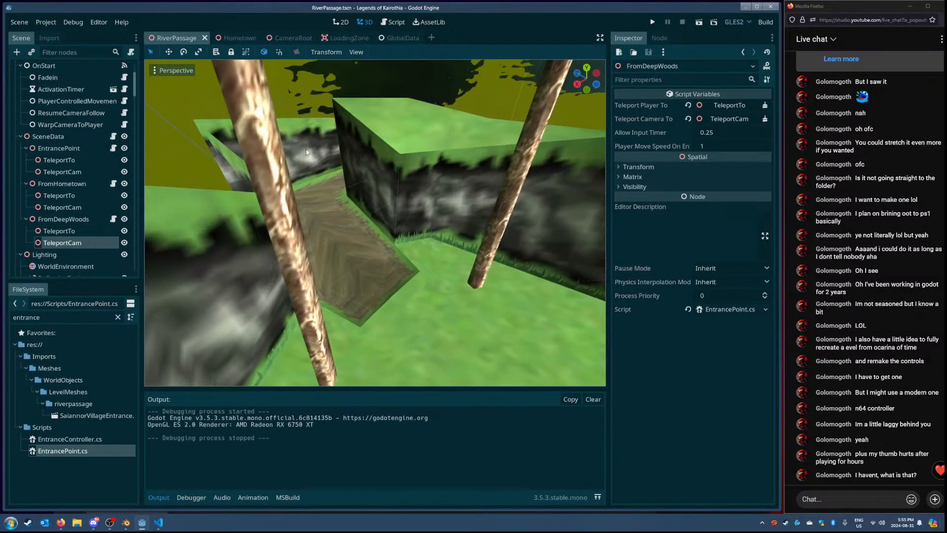
# Step: Find the Kairothian character by the fence gate in the Hometown scene and copy its whole node
pyautogui.click(237, 38)
pyautogui.moveTo(289, 265); pyautogui.dragTo(289, 265, button='right')
pyautogui.moveTo(425, 318); pyautogui.dragTo(423, 316, button='right')
pyautogui.click(342, 255)
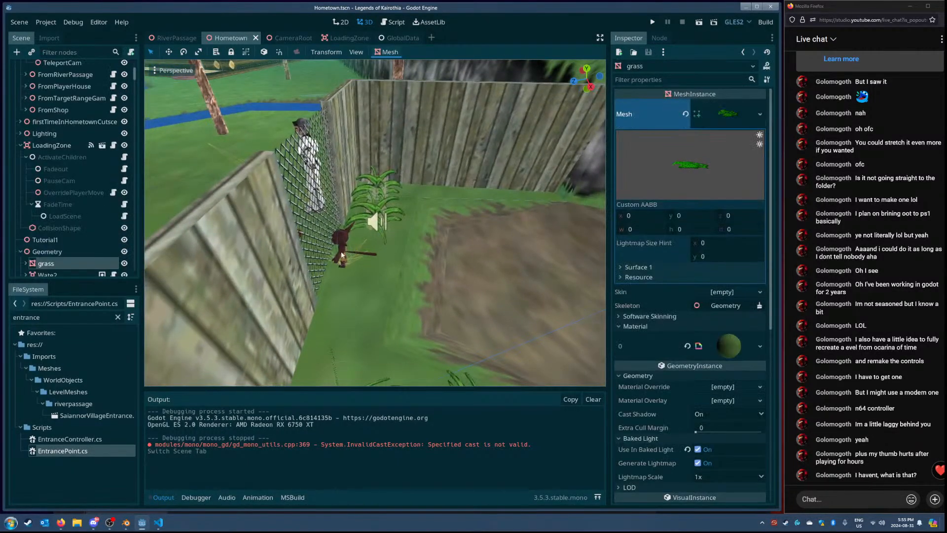
pyautogui.moveTo(343, 262); pyautogui.dragTo(414, 235, button='right')
pyautogui.click(428, 231)
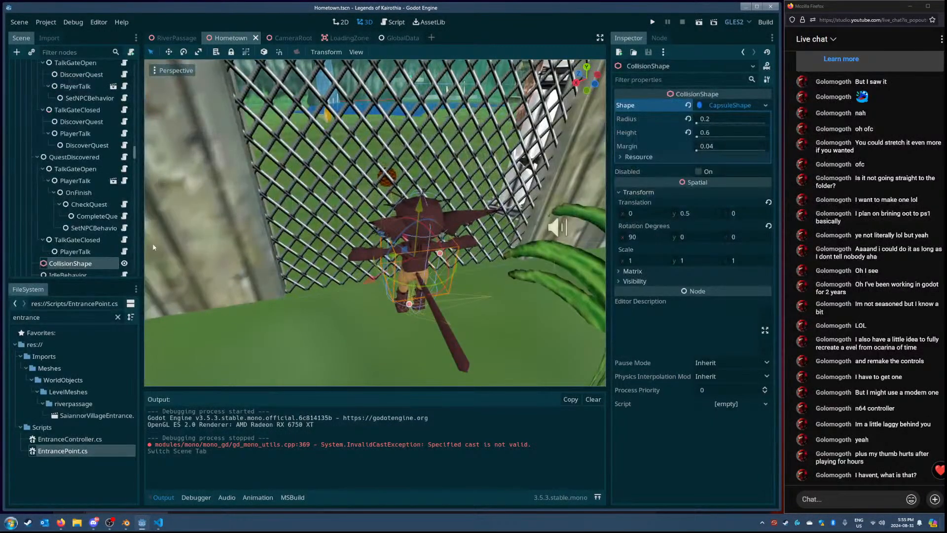
pyautogui.scroll(6, 94, 211)
pyautogui.click(69, 150)
pyautogui.hotkey('ctrl', 'c')
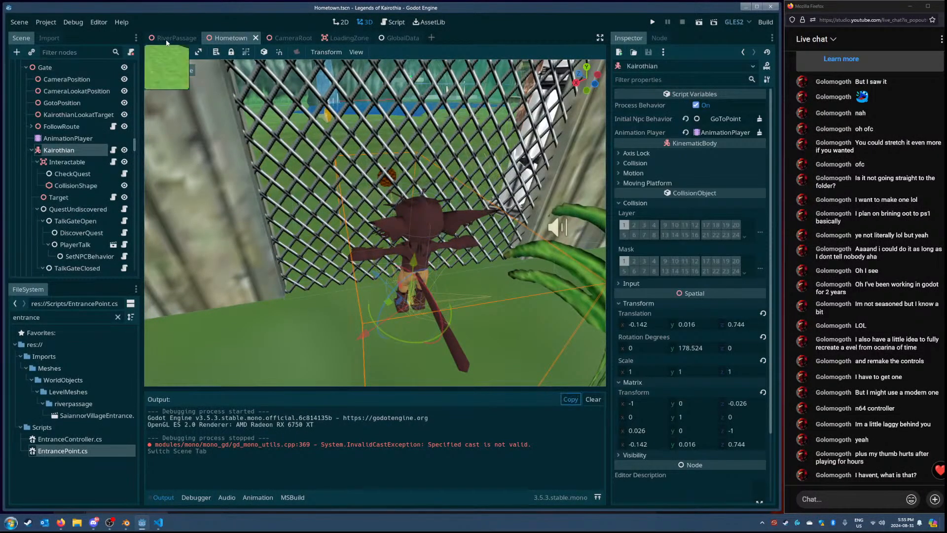
# Step: Collapse the SceneData, Lighting and Geometry branches in RiverPassage and paste the Kairothian node under the scene's root
pyautogui.click(168, 39)
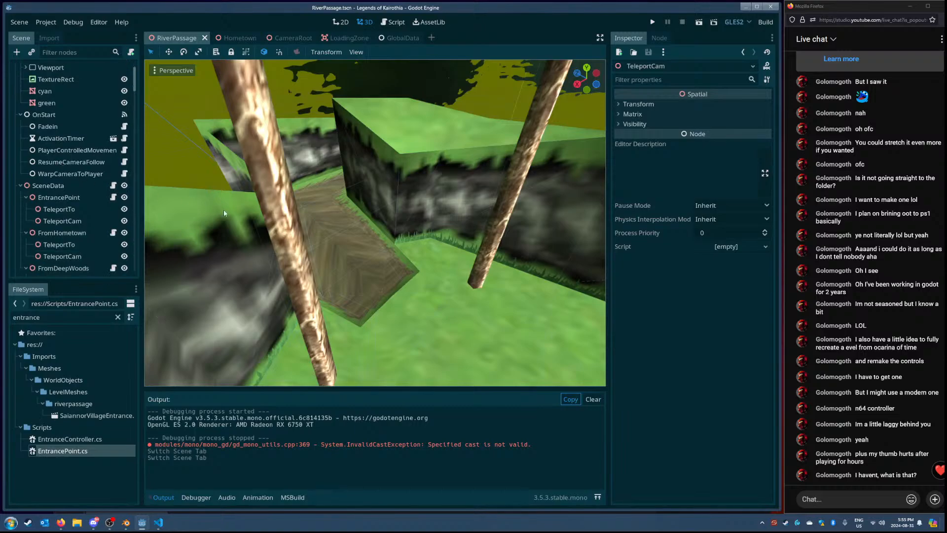
pyautogui.click(28, 185)
pyautogui.click(21, 185)
pyautogui.click(21, 197)
pyautogui.click(21, 209)
pyautogui.click(21, 221)
pyautogui.click(21, 233)
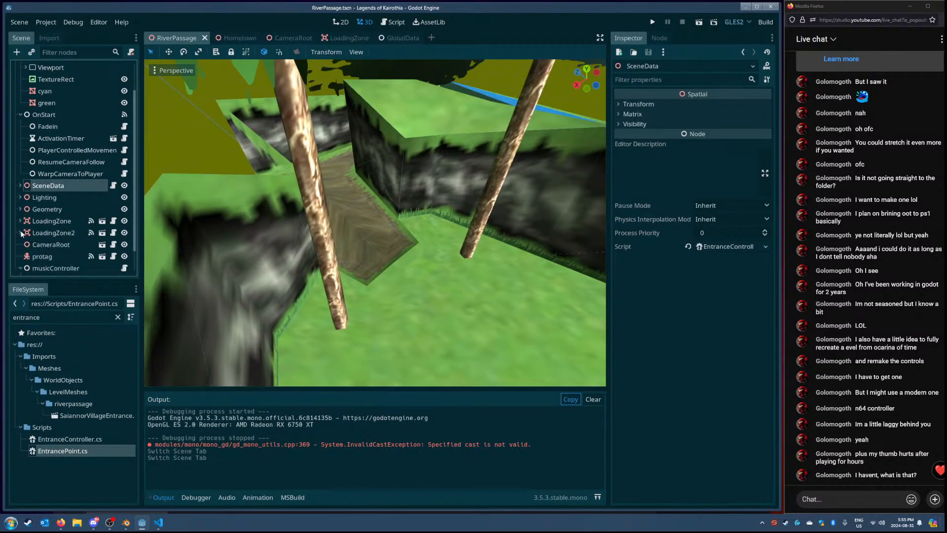
pyautogui.scroll(-1, 25, 239)
pyautogui.scroll(3, 56, 122)
pyautogui.click(20, 91)
pyautogui.click(47, 69)
pyautogui.hotkey('ctrl', 'v')
# Step: Move the pasted Kairothian onto the grass between the tree trunks, in front of the wooden path
pyautogui.moveTo(316, 197); pyautogui.dragTo(533, 158, button='right')
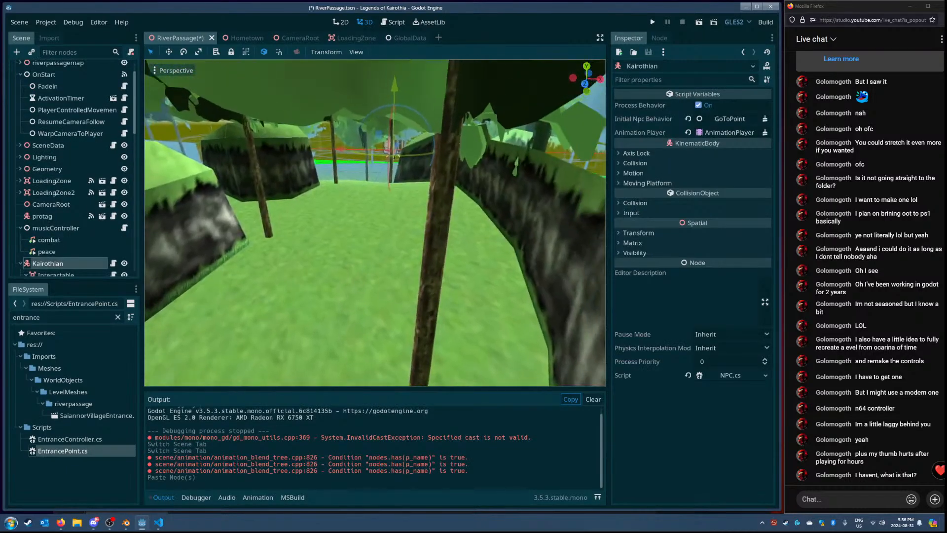
pyautogui.moveTo(447, 171); pyautogui.dragTo(310, 171, button='right')
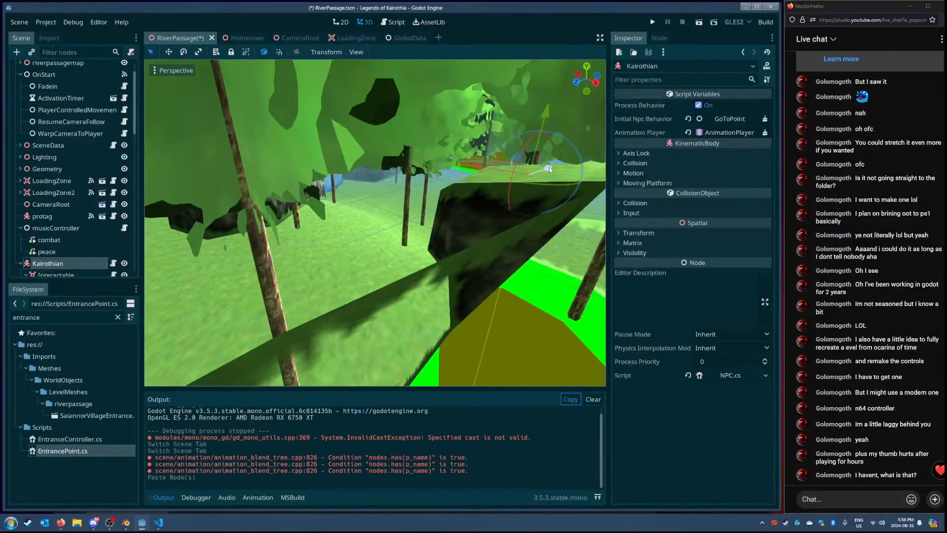
pyautogui.moveTo(548, 168); pyautogui.dragTo(327, 241)
pyautogui.moveTo(327, 241); pyautogui.dragTo(548, 238, button='right')
pyautogui.moveTo(584, 252); pyautogui.dragTo(361, 249)
pyautogui.moveTo(361, 250); pyautogui.dragTo(394, 266, button='right')
pyautogui.moveTo(415, 307); pyautogui.dragTo(355, 309)
pyautogui.moveTo(355, 309)
pyautogui.mouseDown(button='right')
pyautogui.moveTo(341, 291)
pyautogui.moveTo(419, 288)
pyautogui.moveTo(355, 296)
pyautogui.mouseUp(button='right')
pyautogui.moveTo(384, 253); pyautogui.dragTo(384, 231)
pyautogui.moveTo(384, 231); pyautogui.dragTo(367, 248, button='right')
pyautogui.moveTo(542, 175); pyautogui.dragTo(419, 172, button='right')
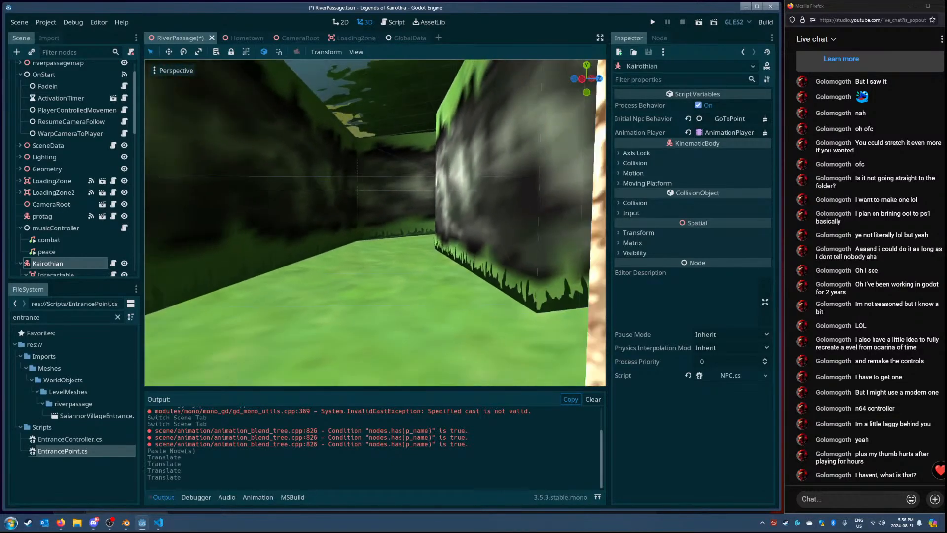
pyautogui.moveTo(427, 276)
pyautogui.mouseDown(button='right')
pyautogui.moveTo(413, 267)
pyautogui.moveTo(503, 266)
pyautogui.moveTo(443, 264)
pyautogui.moveTo(489, 286)
pyautogui.moveTo(484, 271)
pyautogui.moveTo(513, 262)
pyautogui.moveTo(442, 270)
pyautogui.mouseUp(button='right')
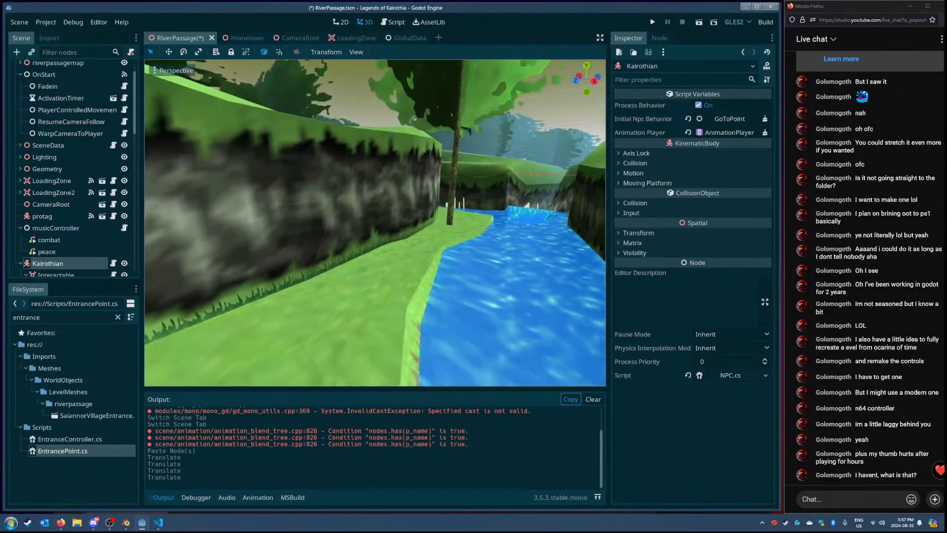
pyautogui.press('w')
pyautogui.moveTo(375, 223); pyautogui.dragTo(397, 263, button='right')
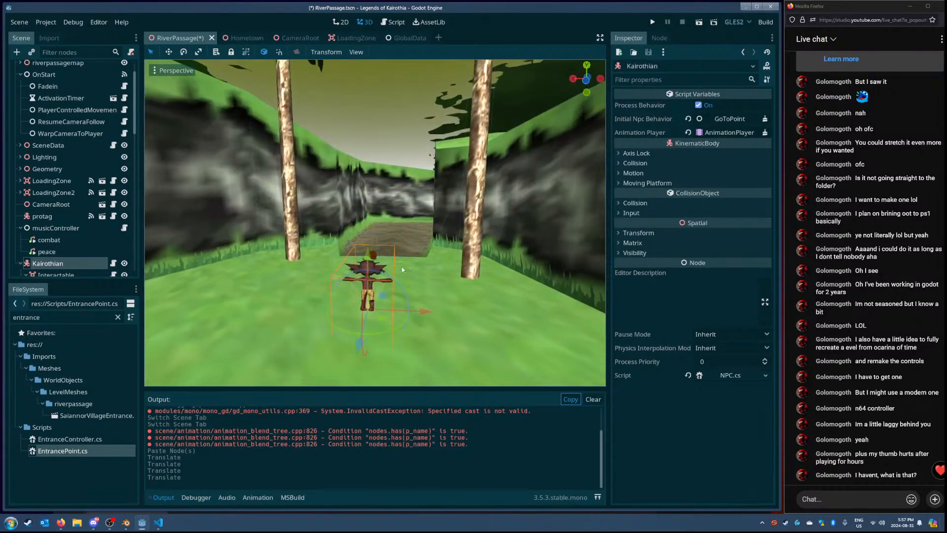
# Step: Delete the CheckQuest node from Kairothian's Interactable in the RiverPassage scene
pyautogui.moveTo(401, 254); pyautogui.dragTo(259, 264, button='middle')
pyautogui.click(83, 274)
pyautogui.scroll(-3, 66, 246)
pyautogui.click(51, 207)
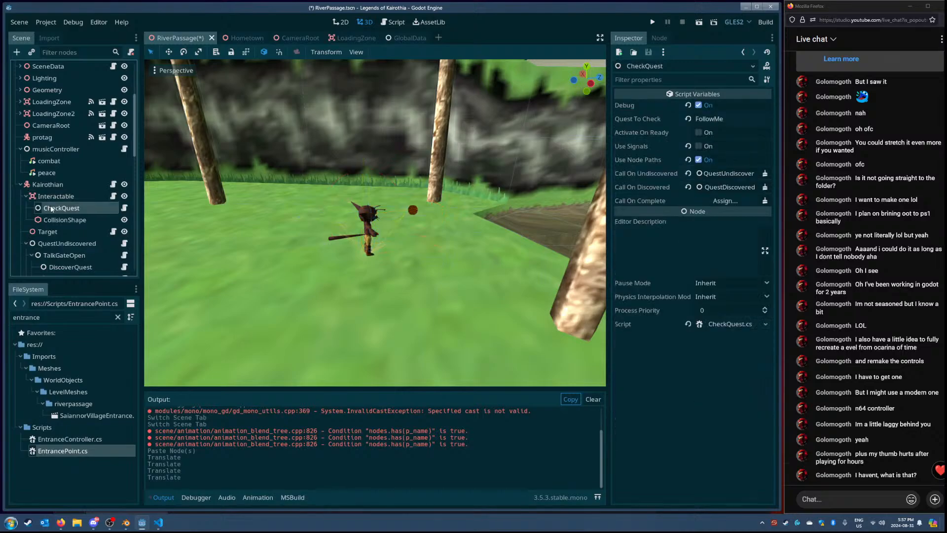
pyautogui.click(56, 219)
pyautogui.click(59, 207)
pyautogui.click(69, 220)
pyautogui.click(65, 208)
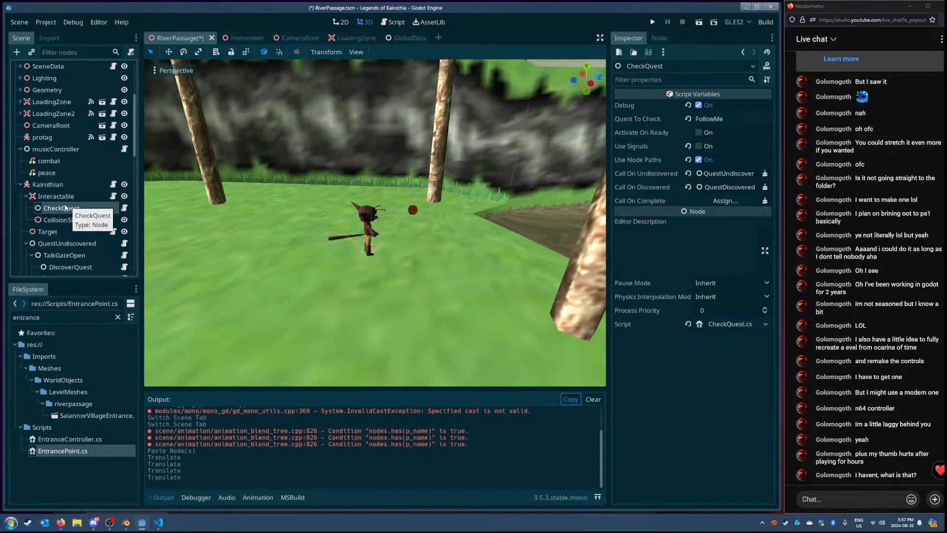
pyautogui.press('Delete')
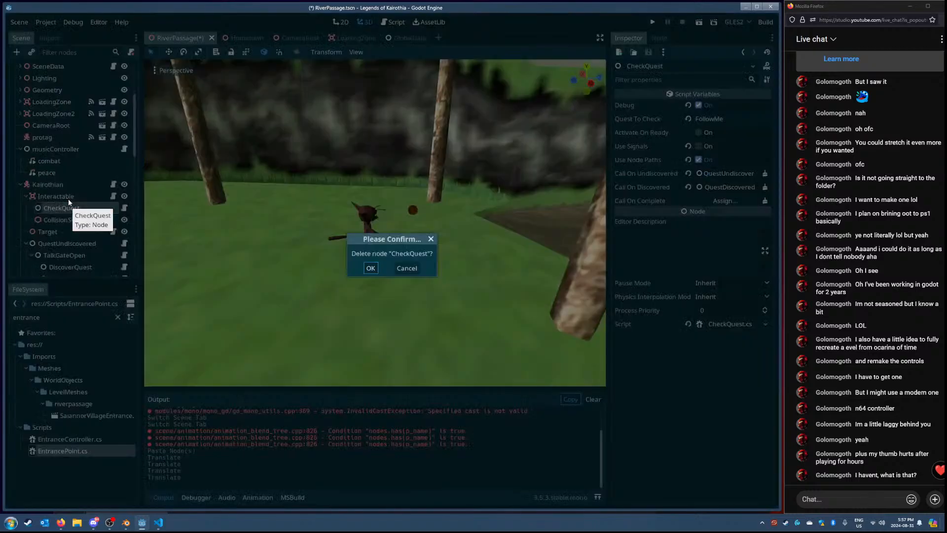
pyautogui.click(369, 268)
# Step: Delete Kairothian's QuestUndiscovered and QuestDiscovered nodes together with their children
pyautogui.click(77, 235)
pyautogui.press('Delete')
pyautogui.click(357, 266)
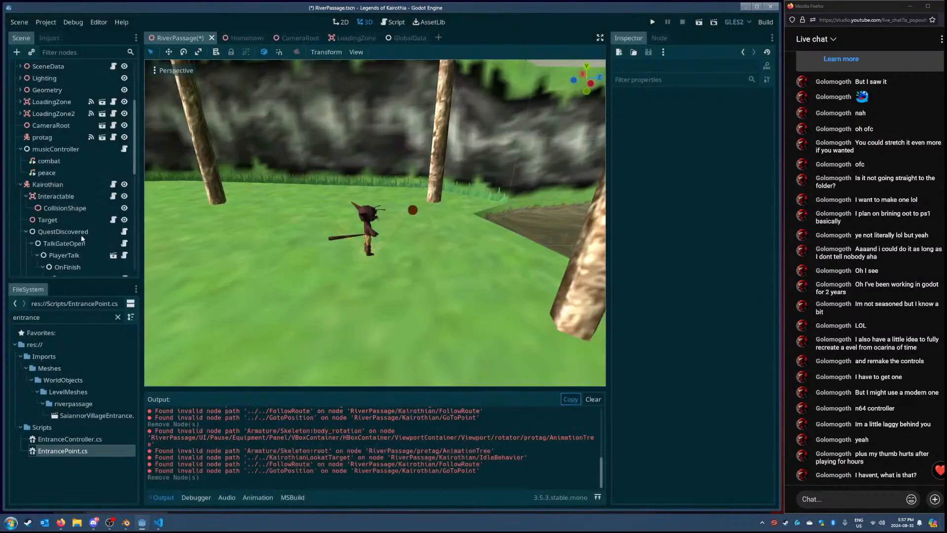
pyautogui.click(83, 233)
pyautogui.press('Delete')
pyautogui.click(362, 267)
# Step: Collapse the musicController branch in the scene tree and save the RiverPassage scene
pyautogui.scroll(-1, 58, 231)
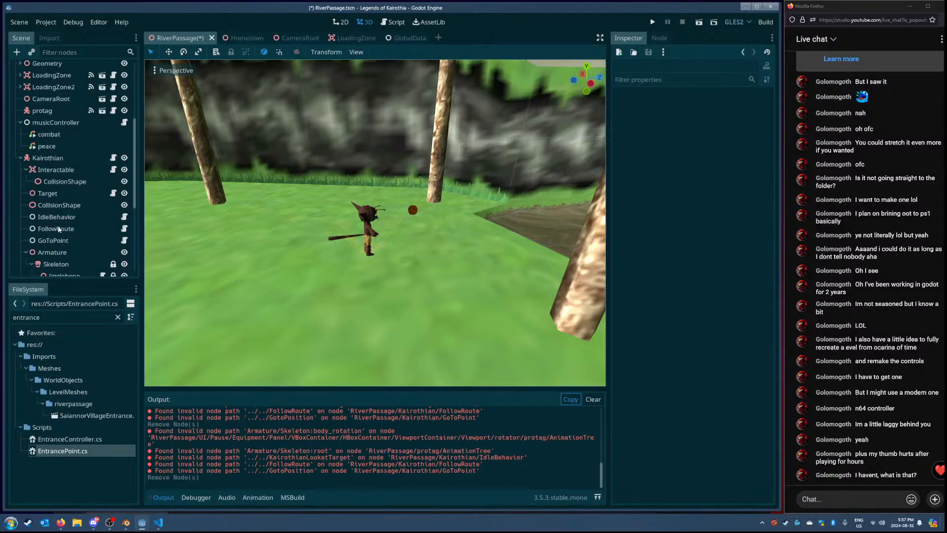
pyautogui.click(58, 229)
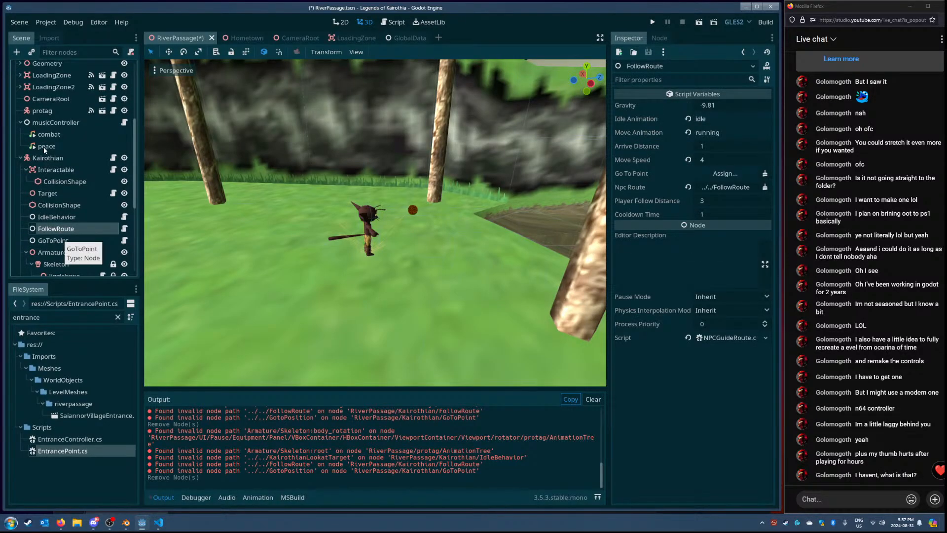
pyautogui.scroll(1, 42, 150)
pyautogui.click(20, 149)
pyautogui.click(19, 113)
pyautogui.click(19, 114)
pyautogui.hotkey('ctrl', 's')
# Step: Set Kairothian's Initial Npc Behavior to the FollowRoute node and save the RiverPassage scene
pyautogui.scroll(-2, 54, 197)
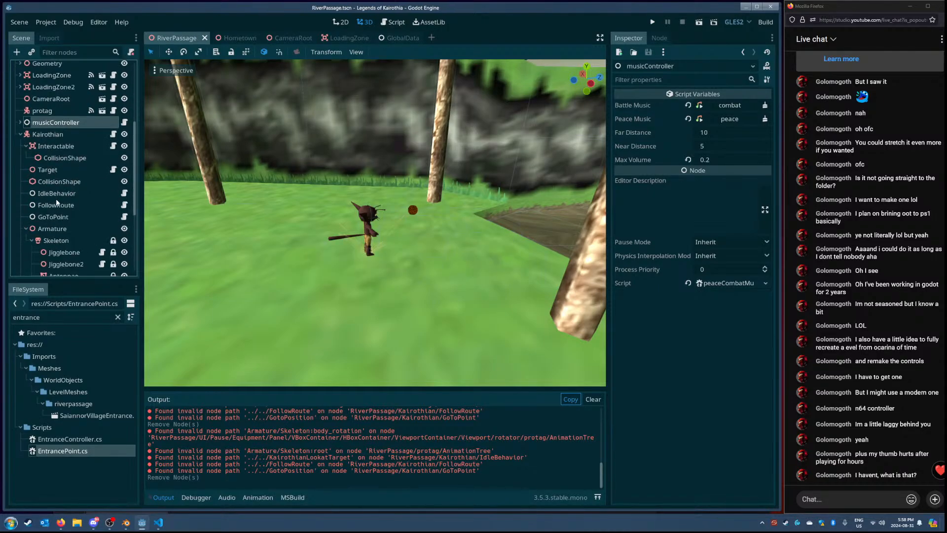
pyautogui.click(58, 217)
pyautogui.click(59, 205)
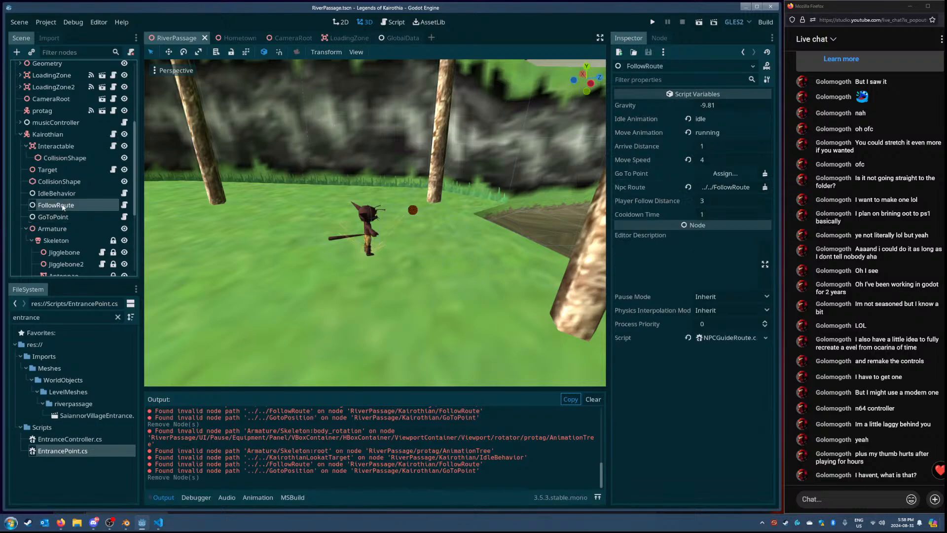
pyautogui.scroll(-3, 61, 211)
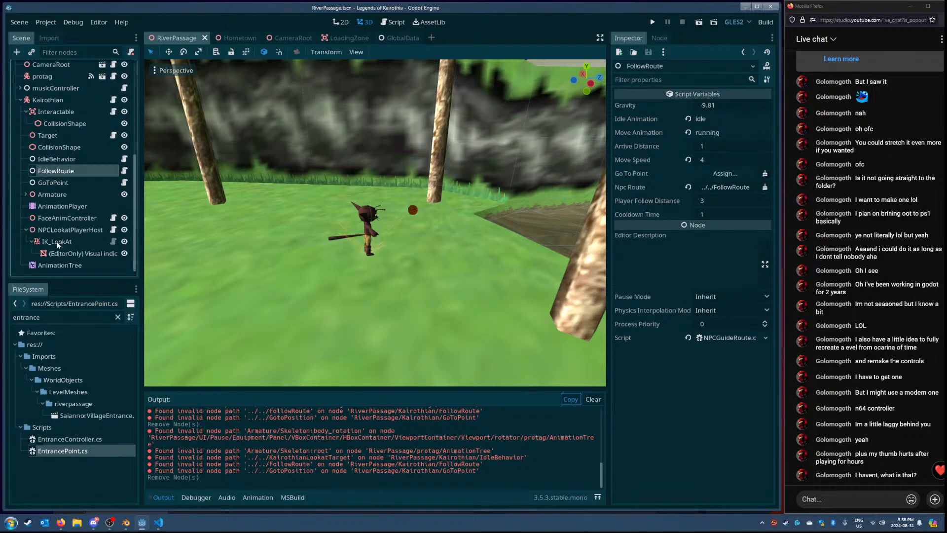
pyautogui.click(26, 229)
pyautogui.click(47, 123)
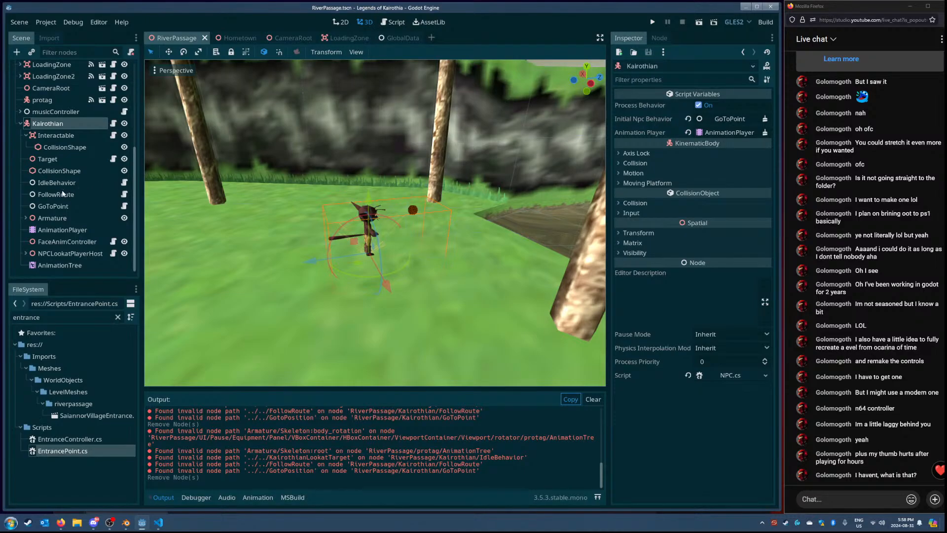
pyautogui.moveTo(54, 195); pyautogui.dragTo(729, 117)
pyautogui.hotkey('ctrl', 's')
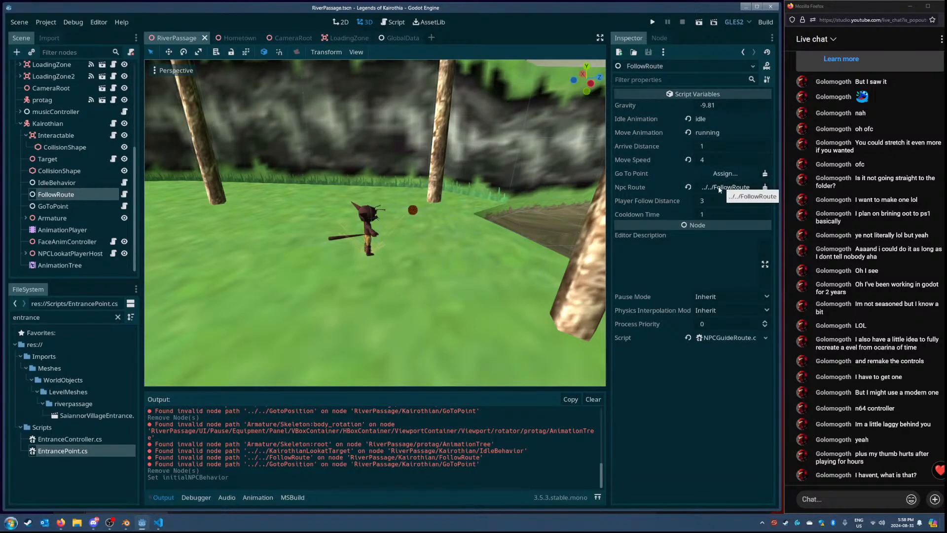
# Step: Add a Spatial node, place it directly above Kairothian in the scene tree, and name it NPCRoute
pyautogui.click(17, 52)
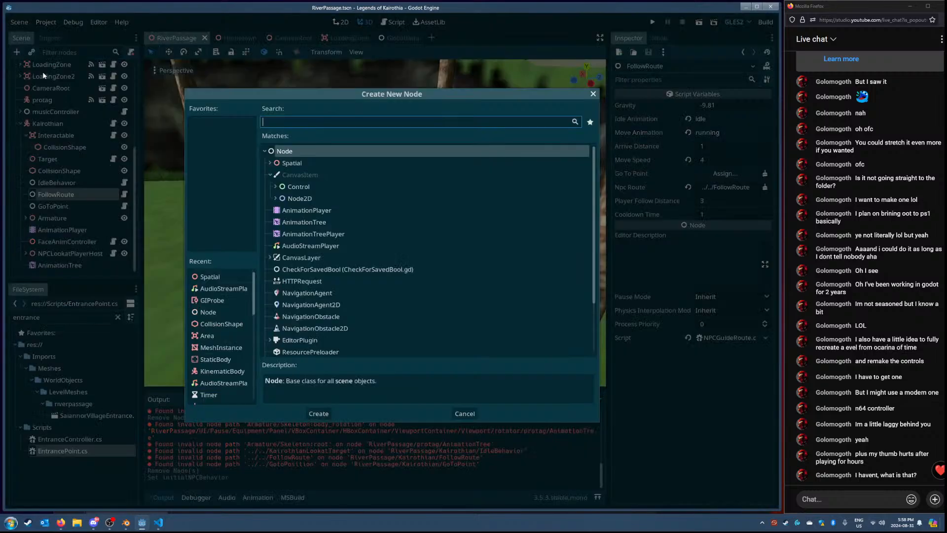
pyautogui.doubleClick(292, 163)
pyautogui.click(66, 200)
pyautogui.moveTo(56, 205); pyautogui.dragTo(41, 119)
pyautogui.doubleClick(47, 125)
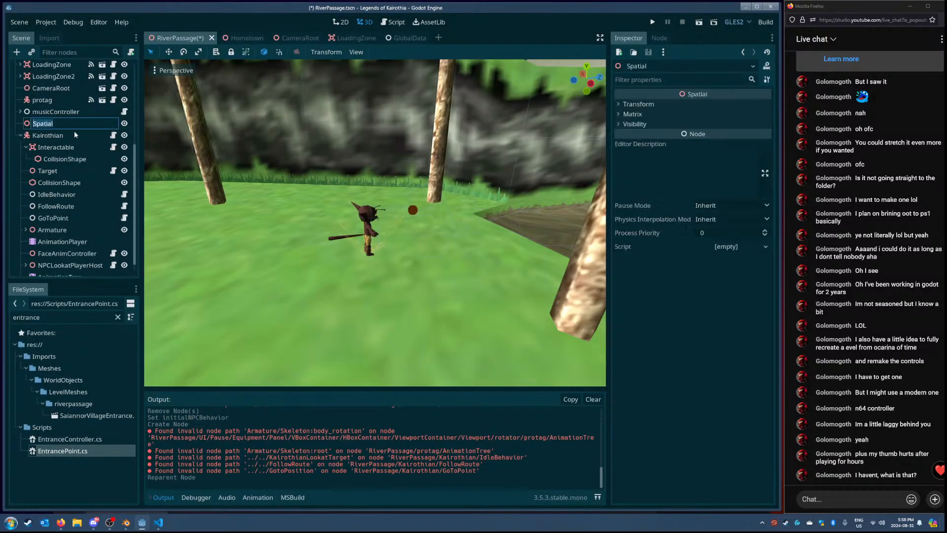
pyautogui.write('NPCRoute')
pyautogui.press('Return')
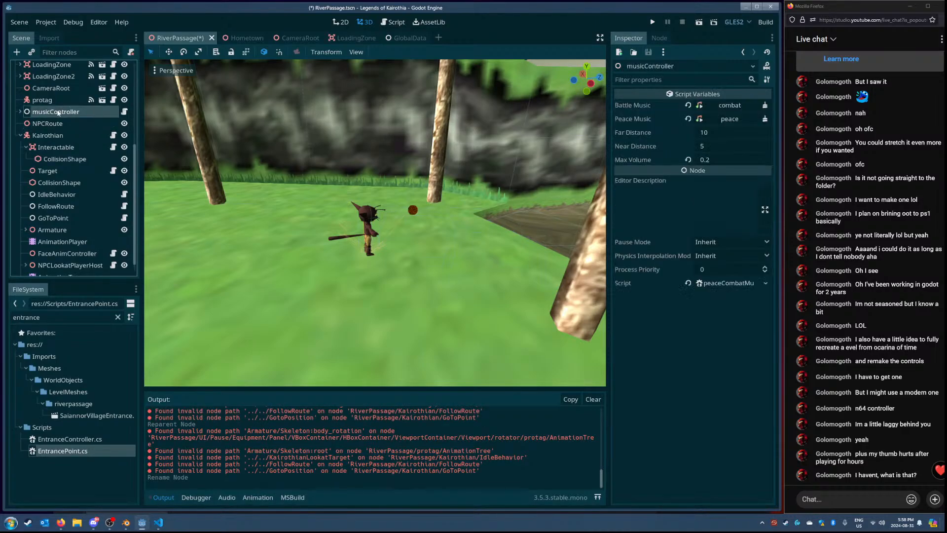
# Step: Search the project files for "route" and attach NPCRoute.cs to the NPCRoute node
pyautogui.moveTo(55, 316); pyautogui.dragTo(1, 311)
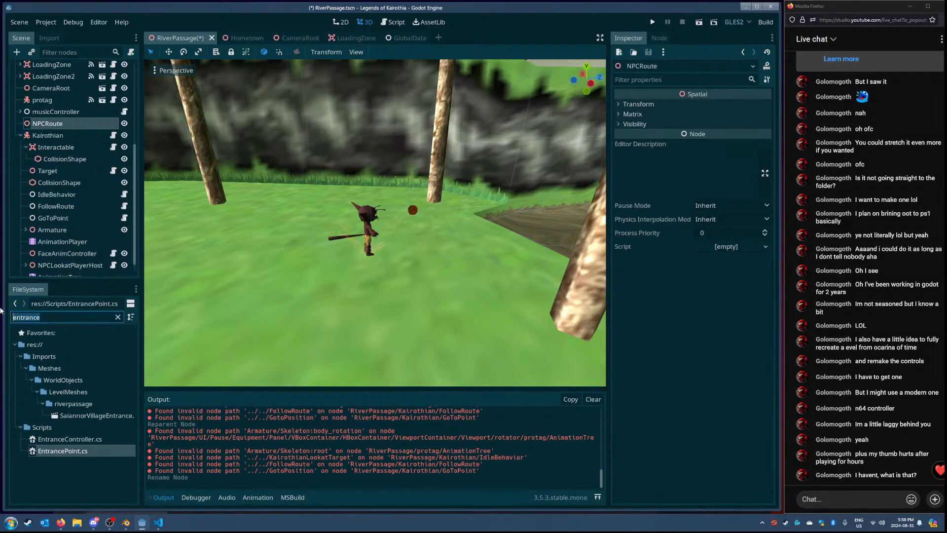
pyautogui.write('route')
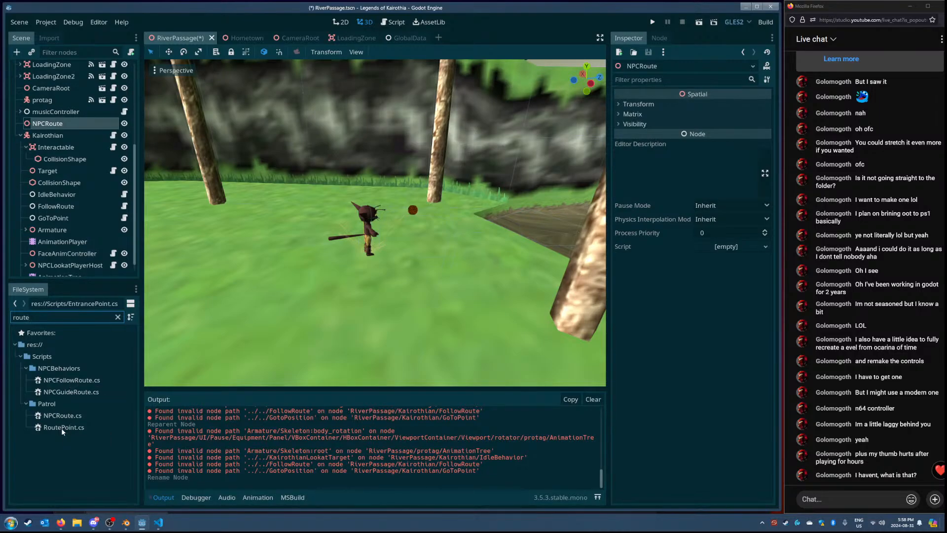
pyautogui.click(53, 207)
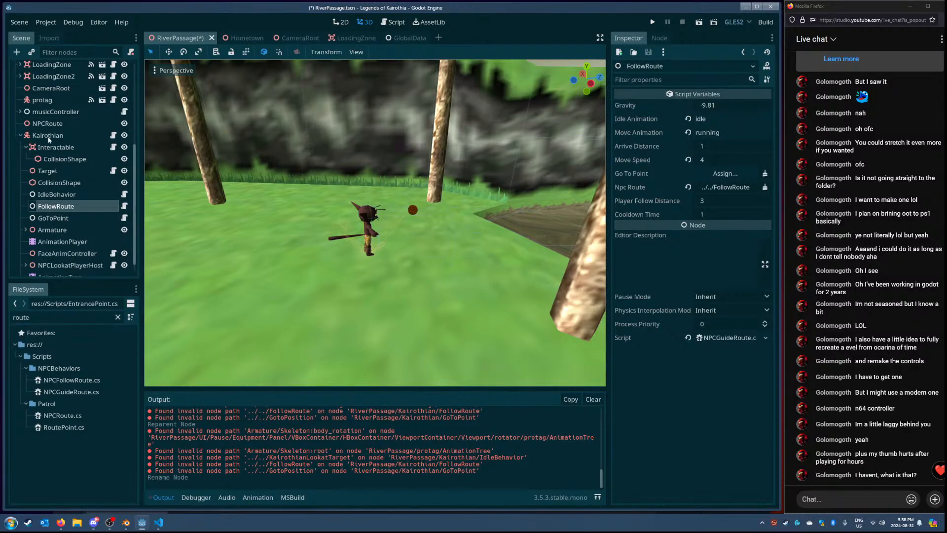
pyautogui.click(48, 123)
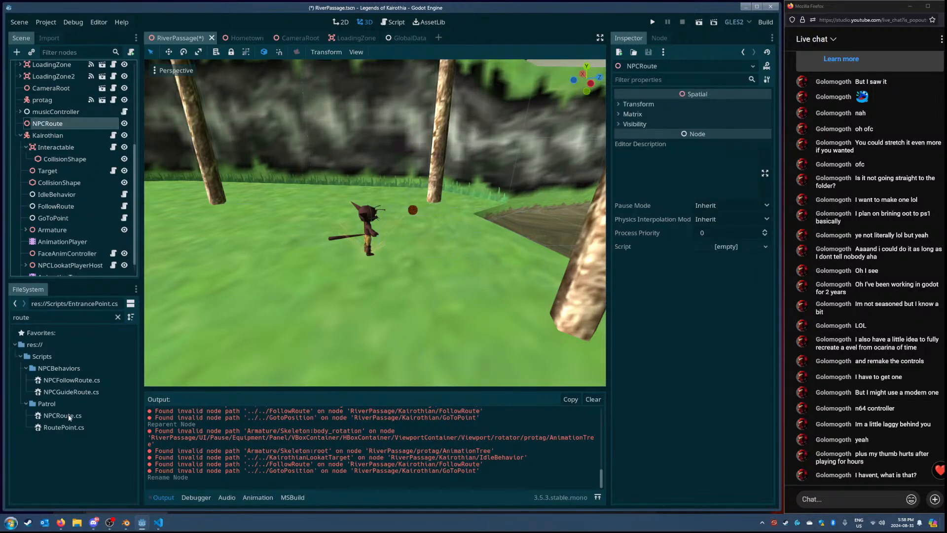
pyautogui.moveTo(70, 418); pyautogui.dragTo(51, 113)
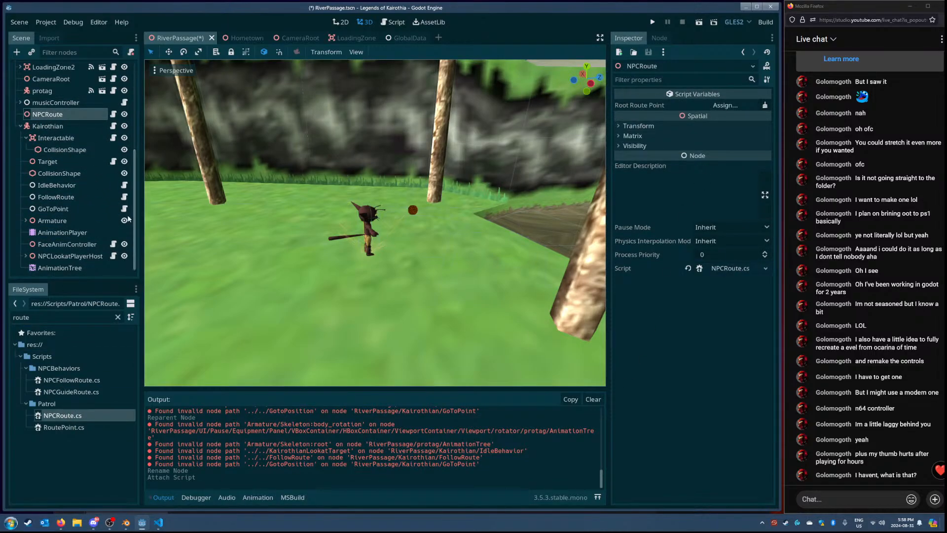
# Step: Duplicate the NPCRoute node and rename the copy root
pyautogui.hotkey('ctrl', 'd')
pyautogui.doubleClick(62, 127)
pyautogui.write('routePointe')
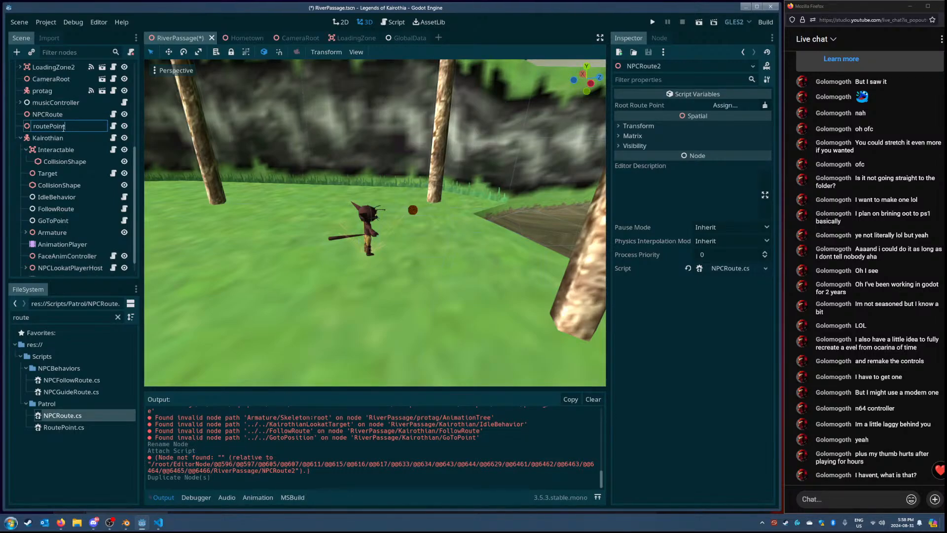
pyautogui.press('BackSpace')
pyautogui.press('BackSpace')
pyautogui.press('BackSpace')
pyautogui.press('BackSpace')
pyautogui.press('BackSpace')
pyautogui.press('BackSpace')
pyautogui.press('BackSpace')
pyautogui.press('BackSpace')
pyautogui.press('Return')
# Step: Move the NPCRoute node through the level onto the grass beside Kairothian
pyautogui.doubleClick(50, 114)
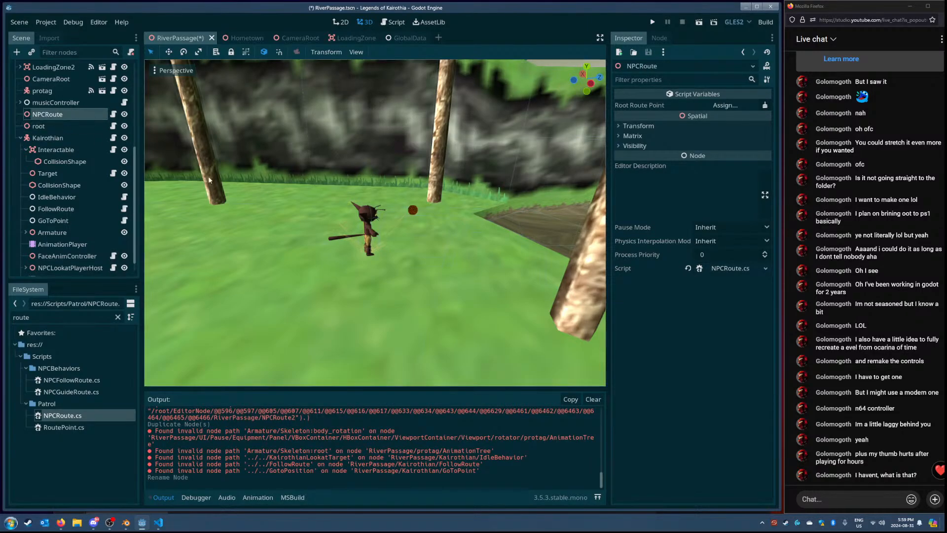
pyautogui.moveTo(375, 212); pyautogui.dragTo(557, 212, button='right')
pyautogui.press('a')
pyautogui.moveTo(401, 215); pyautogui.dragTo(161, 159)
pyautogui.moveTo(198, 172); pyautogui.dragTo(168, 208, button='right')
pyautogui.press('a')
pyautogui.moveTo(459, 217); pyautogui.dragTo(251, 216)
pyautogui.moveTo(251, 216); pyautogui.dragTo(418, 223, button='right')
pyautogui.press('a')
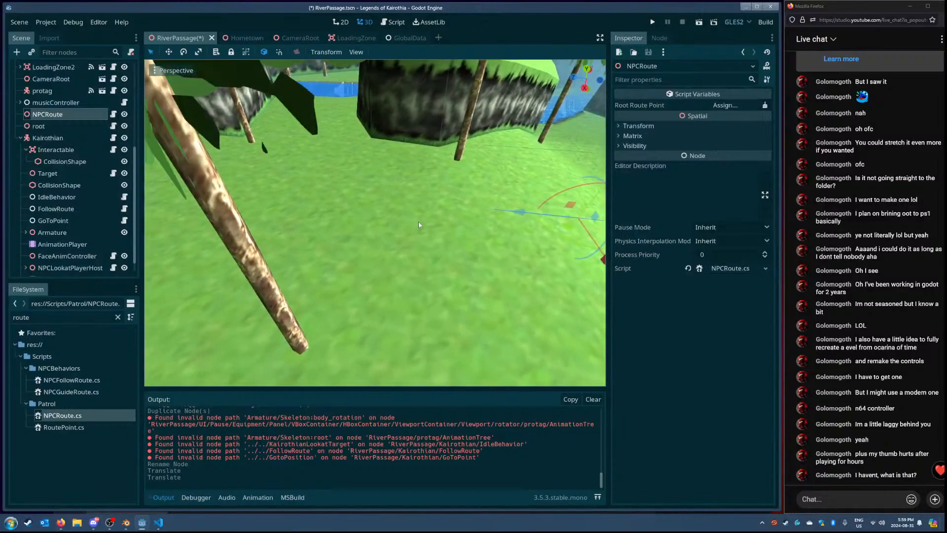
pyautogui.moveTo(528, 216); pyautogui.dragTo(375, 210)
pyautogui.moveTo(374, 210); pyautogui.dragTo(375, 237, button='right')
pyautogui.moveTo(369, 228); pyautogui.dragTo(300, 195)
pyautogui.moveTo(301, 195); pyautogui.dragTo(276, 190, button='right')
pyautogui.moveTo(313, 210); pyautogui.dragTo(284, 207)
pyautogui.moveTo(284, 207); pyautogui.dragTo(343, 231, button='right')
pyautogui.moveTo(344, 231); pyautogui.dragTo(299, 246)
pyautogui.moveTo(365, 197); pyautogui.dragTo(316, 185, button='right')
pyautogui.moveTo(366, 232); pyautogui.dragTo(356, 199, button='right')
pyautogui.moveTo(356, 199); pyautogui.dragTo(356, 187)
pyautogui.moveTo(356, 187); pyautogui.dragTo(338, 194, button='right')
# Step: Make root a child of NPCRoute and set its Y and Z translation to 0
pyautogui.moveTo(49, 130); pyautogui.dragTo(50, 115)
pyautogui.press('f')
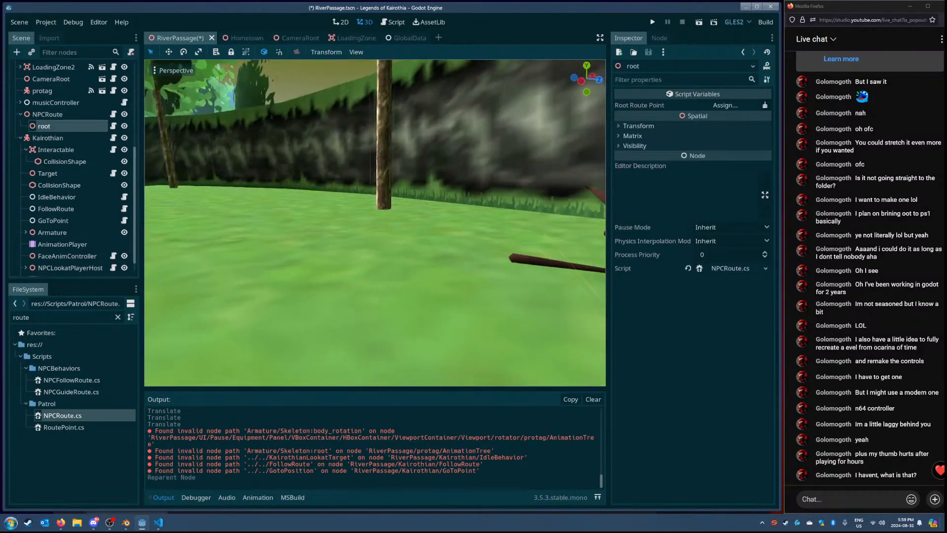
pyautogui.click(637, 126)
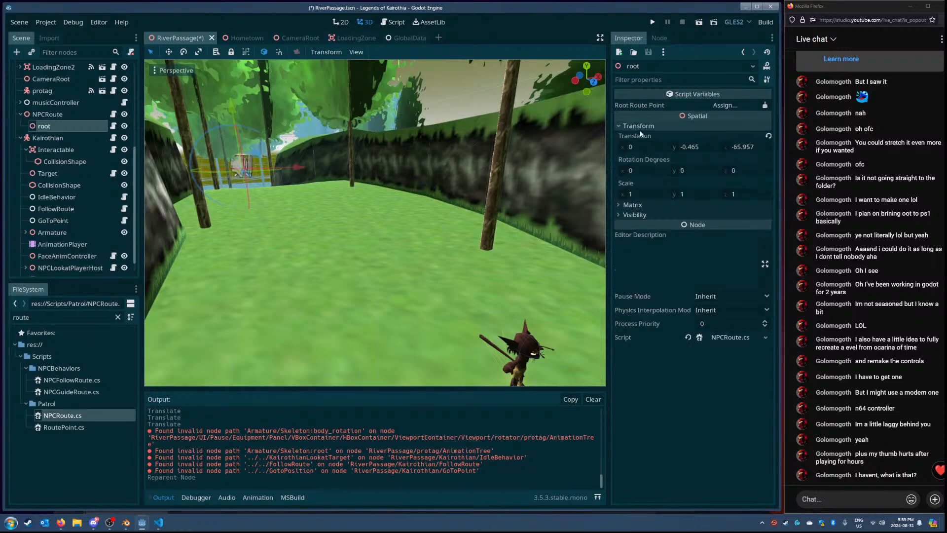
pyautogui.click(696, 146)
pyautogui.write('0')
pyautogui.press('Tab')
pyautogui.write('0')
pyautogui.press('Return')
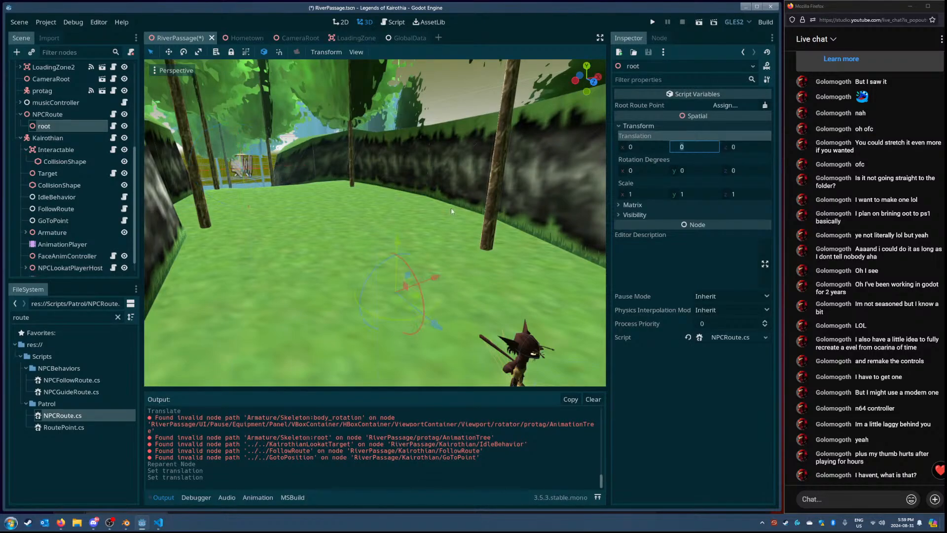
# Step: Duplicate the root node under NPCRoute and rename the copy point1
pyautogui.moveTo(400, 207); pyautogui.dragTo(413, 225, button='right')
pyautogui.hotkey('ctrl', 'd')
pyautogui.doubleClick(68, 137)
pyautogui.write('point1')
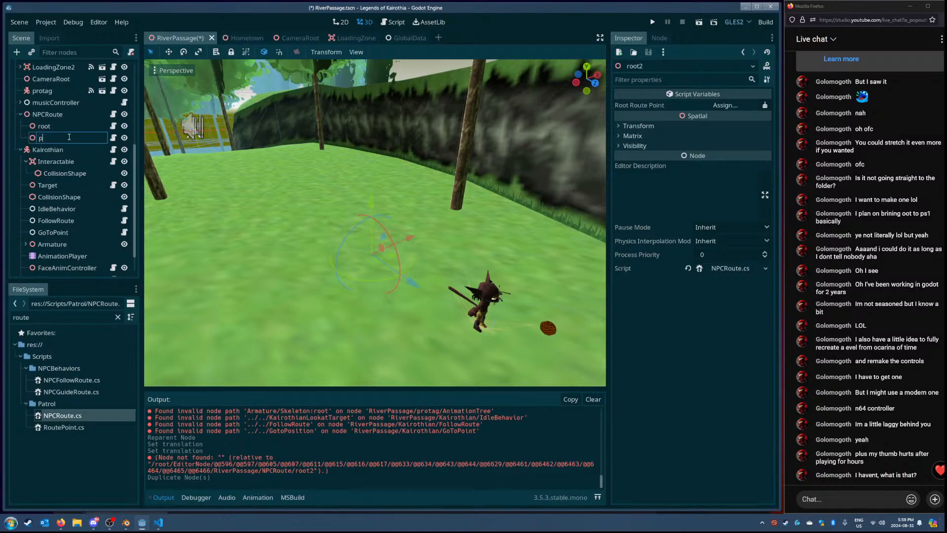
pyautogui.press('Return')
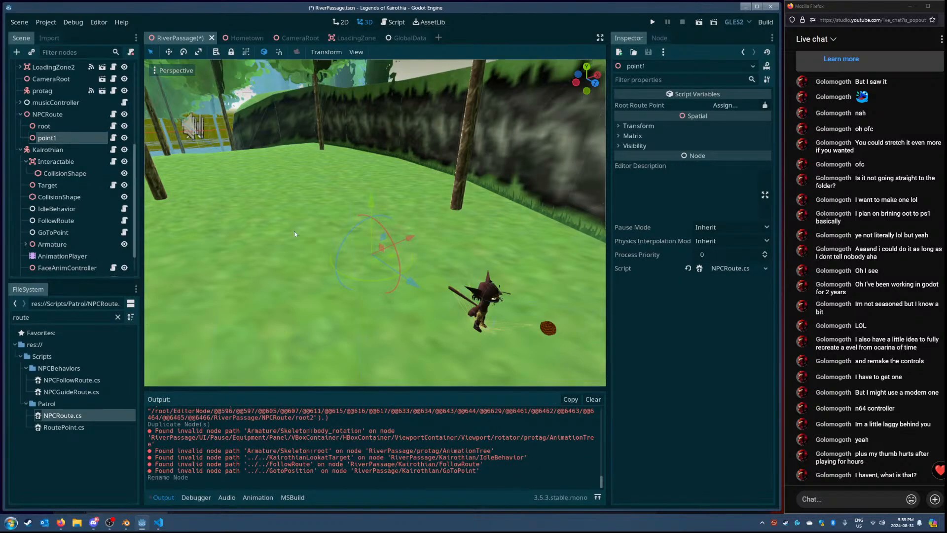
# Step: Move point1 across the grass to just in front of the cliff corner and save the scene
pyautogui.moveTo(402, 279); pyautogui.dragTo(225, 186)
pyautogui.press('w')
pyautogui.moveTo(225, 186); pyautogui.dragTo(165, 225, button='right')
pyautogui.moveTo(411, 252); pyautogui.dragTo(294, 273)
pyautogui.press('s')
pyautogui.moveTo(292, 273); pyautogui.dragTo(271, 217, button='right')
pyautogui.moveTo(351, 159); pyautogui.dragTo(351, 185)
pyautogui.moveTo(352, 190); pyautogui.dragTo(432, 198, button='right')
pyautogui.press('a')
pyautogui.moveTo(371, 215); pyautogui.dragTo(374, 218)
pyautogui.hotkey('ctrl', 's')
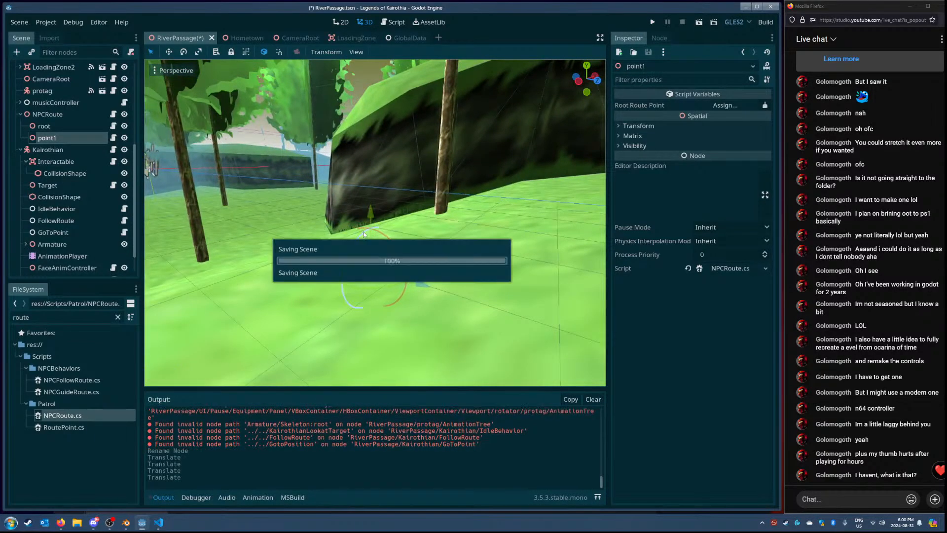
# Step: Attach RoutePoint.cs to root and point1, and assign root as NPCRoute's Root Route Point
pyautogui.click(52, 127)
pyautogui.click(51, 116)
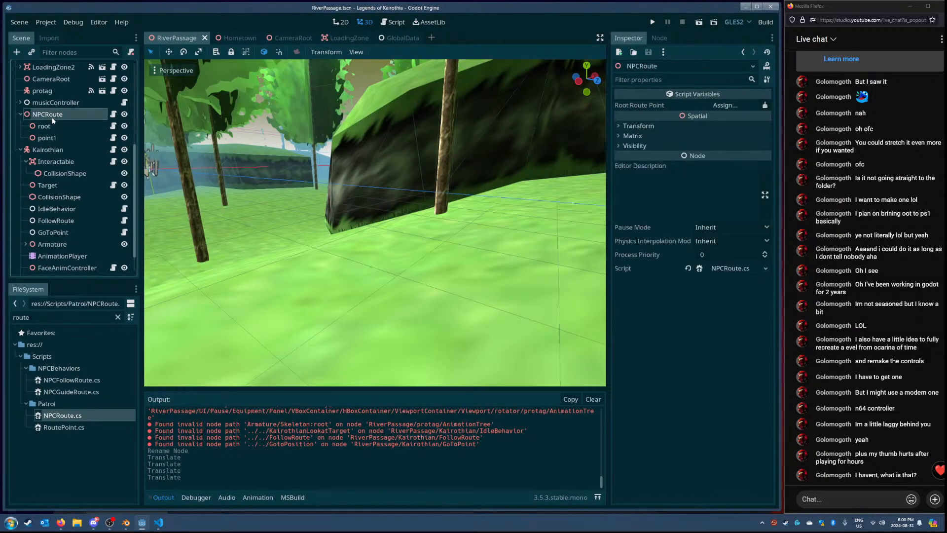
pyautogui.click(58, 140)
pyautogui.moveTo(73, 427); pyautogui.dragTo(57, 129)
pyautogui.moveTo(71, 226); pyautogui.dragTo(724, 105)
pyautogui.click(54, 108)
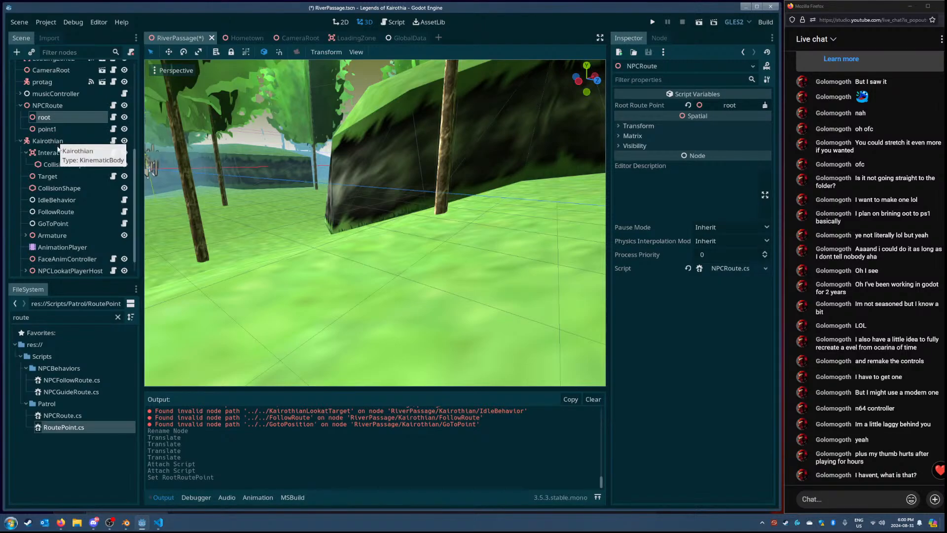
# Step: Add one entry to root's Next Points array, assign point1 to it, and save the scene
pyautogui.click(53, 130)
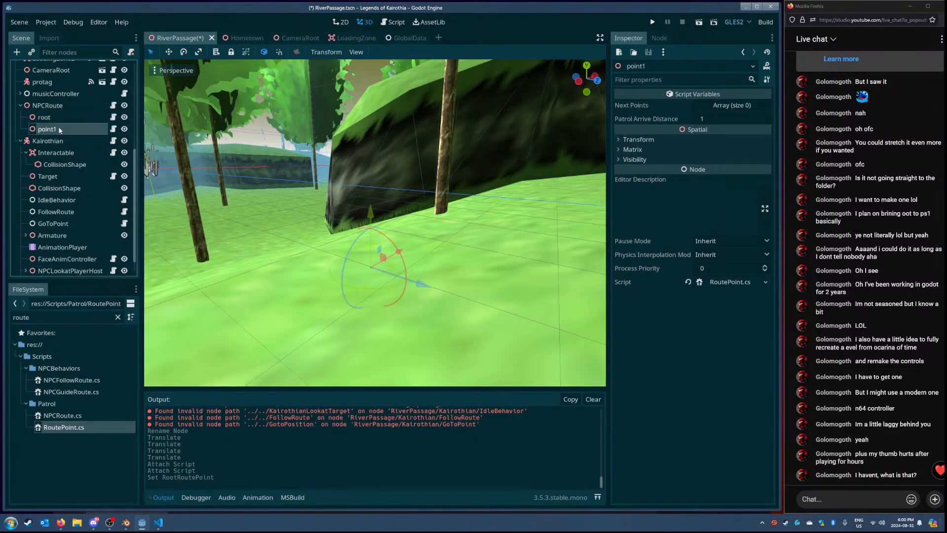
pyautogui.click(51, 117)
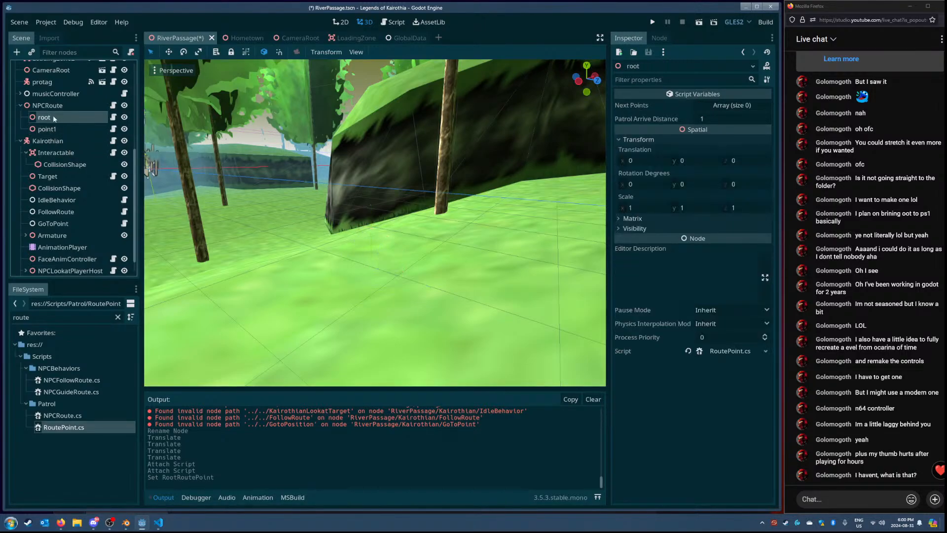
pyautogui.click(737, 105)
pyautogui.click(765, 117)
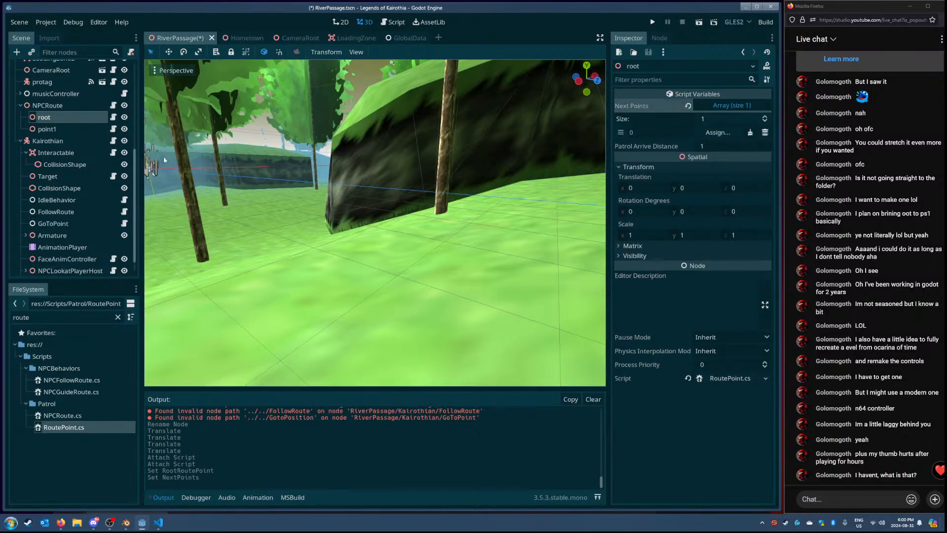
pyautogui.moveTo(59, 130); pyautogui.dragTo(719, 132)
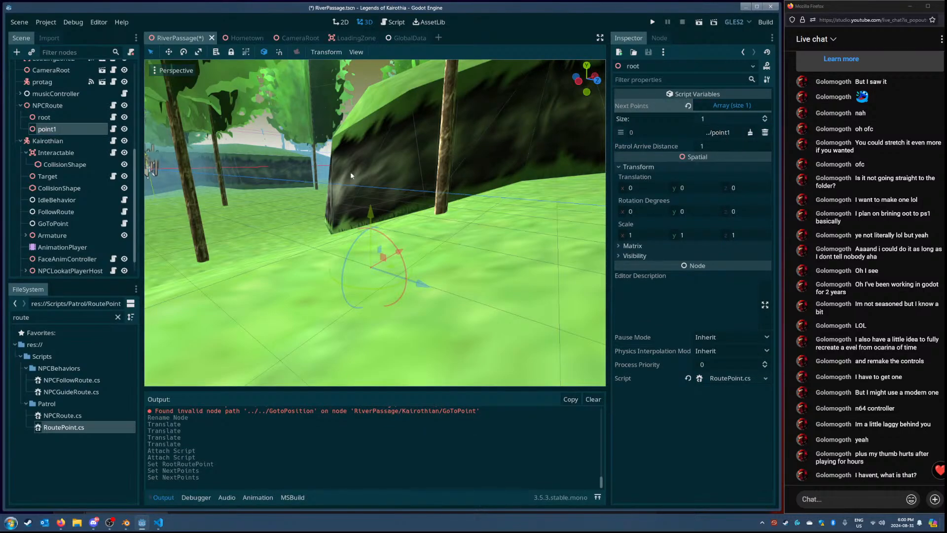
pyautogui.hotkey('ctrl', 's')
pyautogui.click(57, 123)
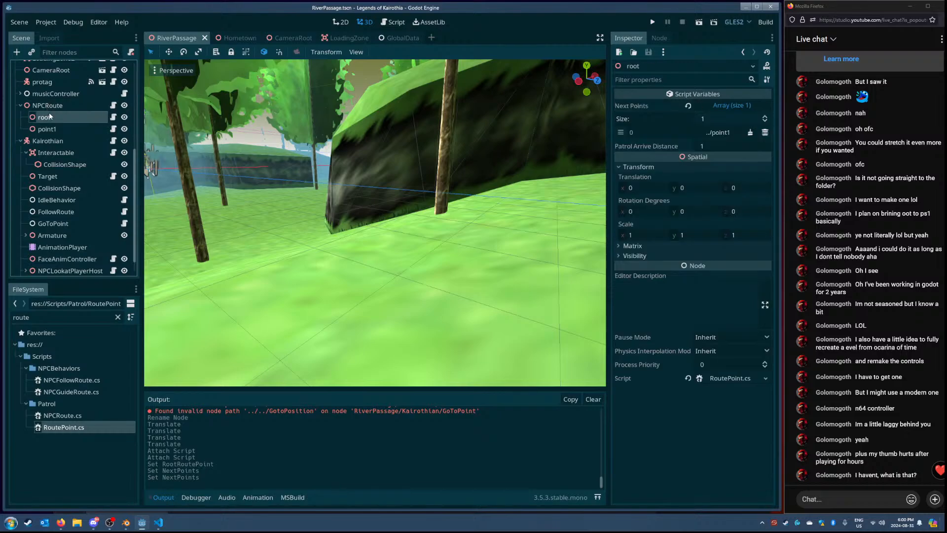
pyautogui.click(47, 129)
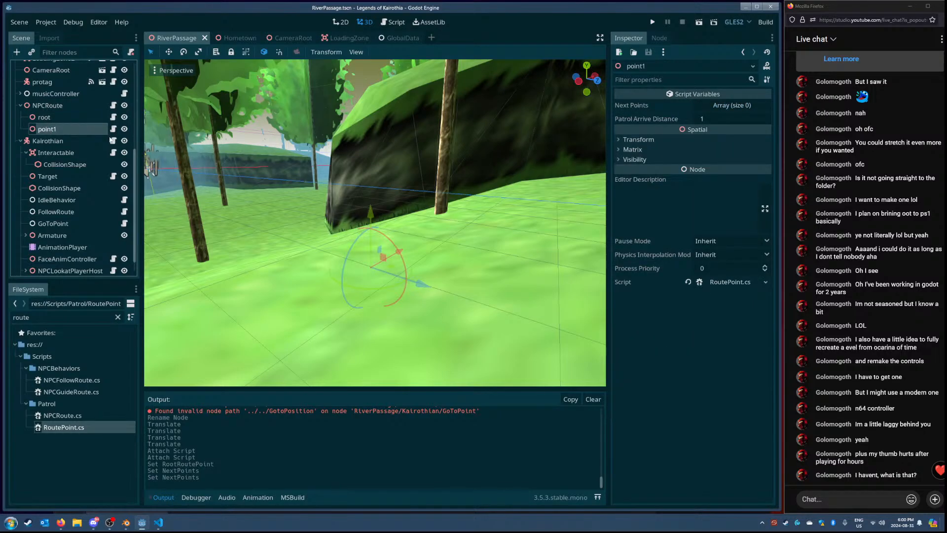
pyautogui.hotkey('ctrl', 's')
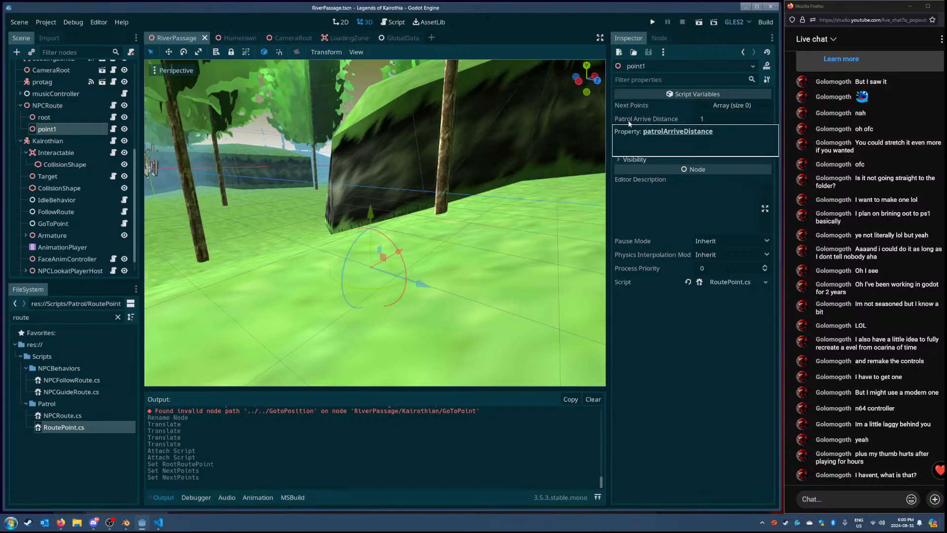
# Step: Test-run the RiverPassage scene, read the debugger's error list, and inspect the NPCRoute node's properties
pyautogui.moveTo(444, 207); pyautogui.dragTo(543, 207, button='right')
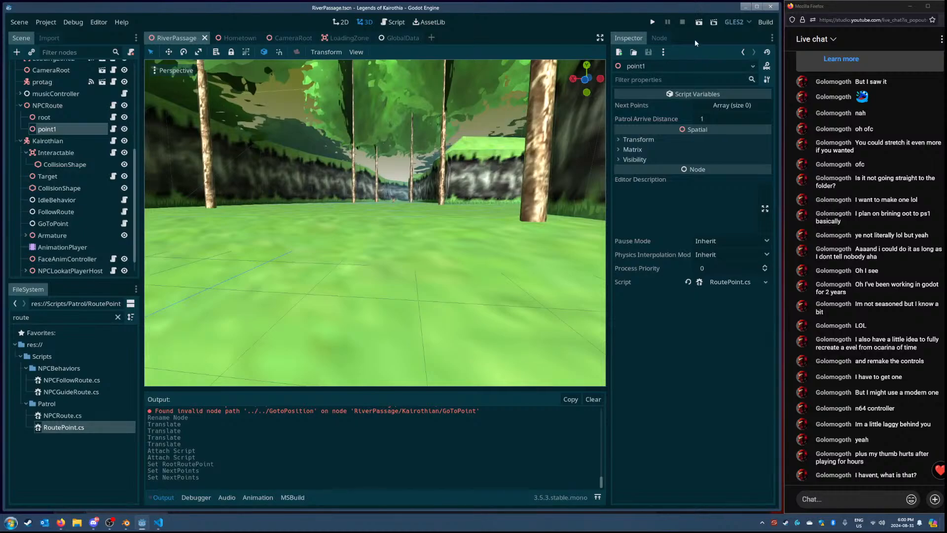
pyautogui.press('F6')
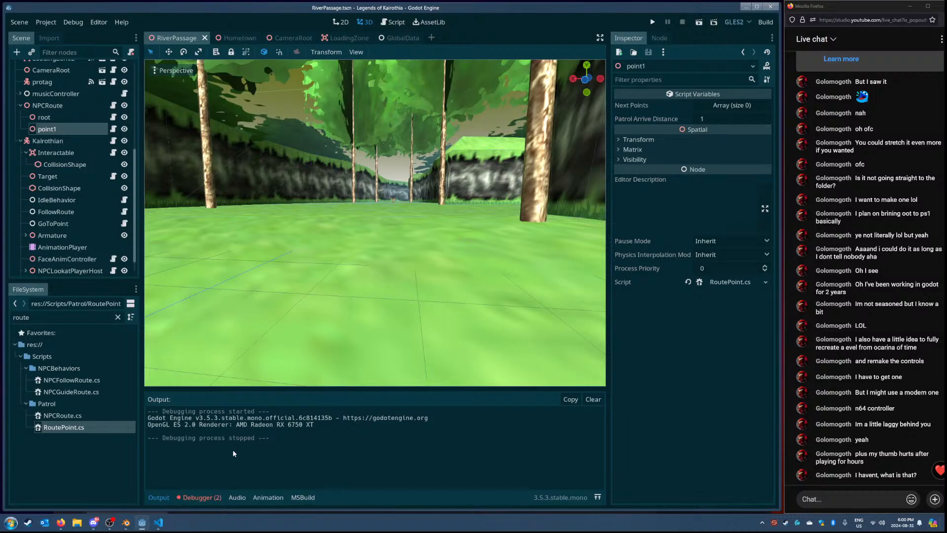
pyautogui.click(200, 497)
pyautogui.click(202, 381)
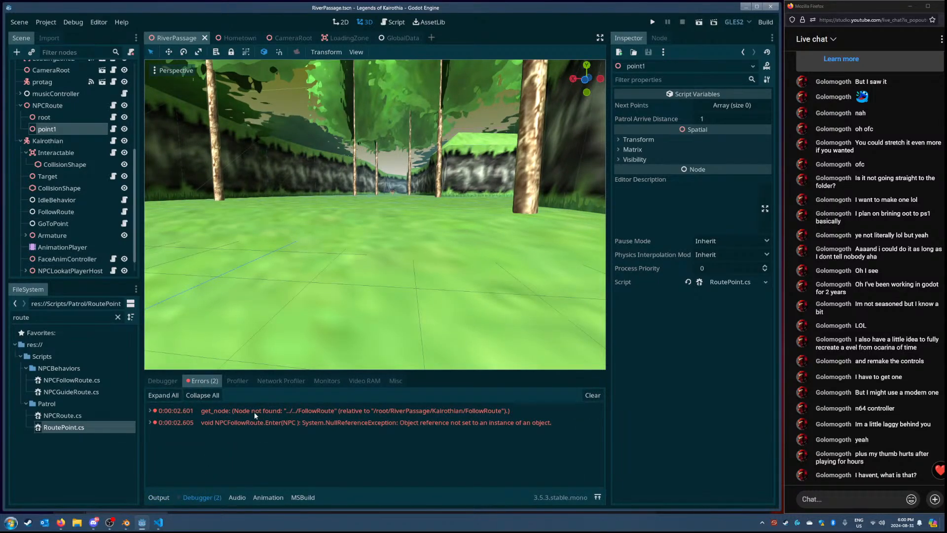
pyautogui.click(52, 106)
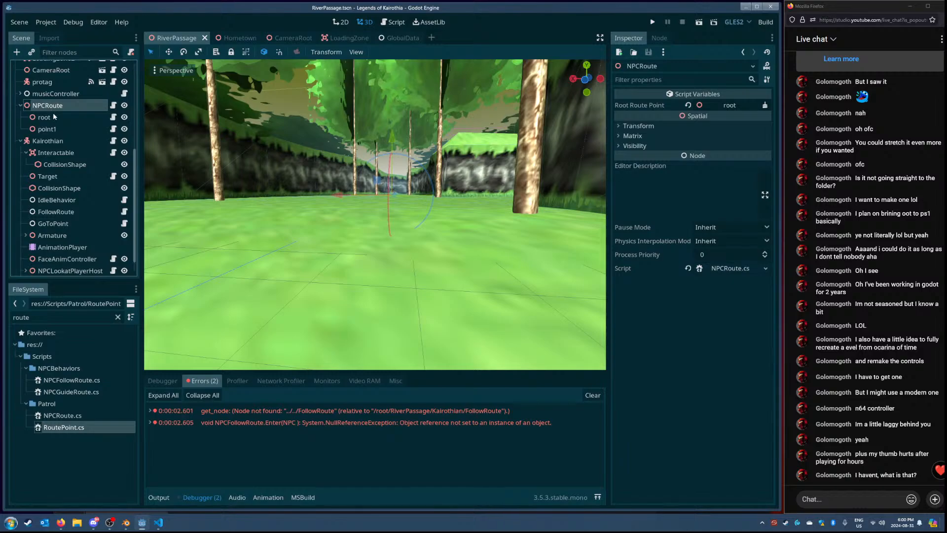
pyautogui.click(54, 117)
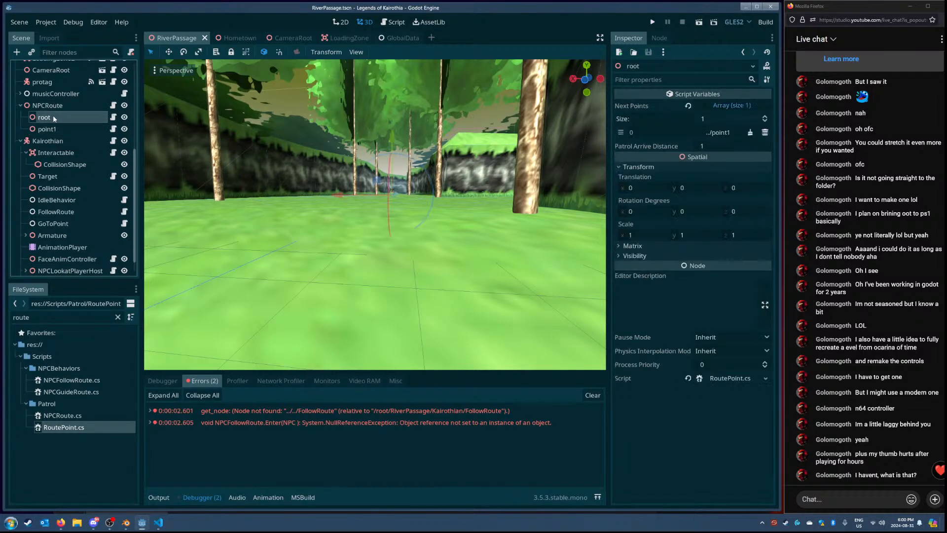
pyautogui.click(56, 128)
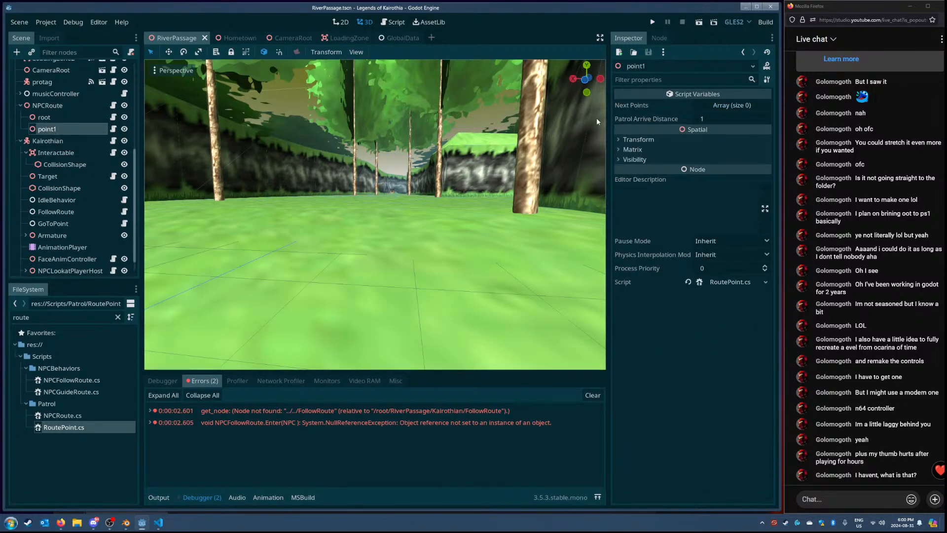
pyautogui.click(747, 109)
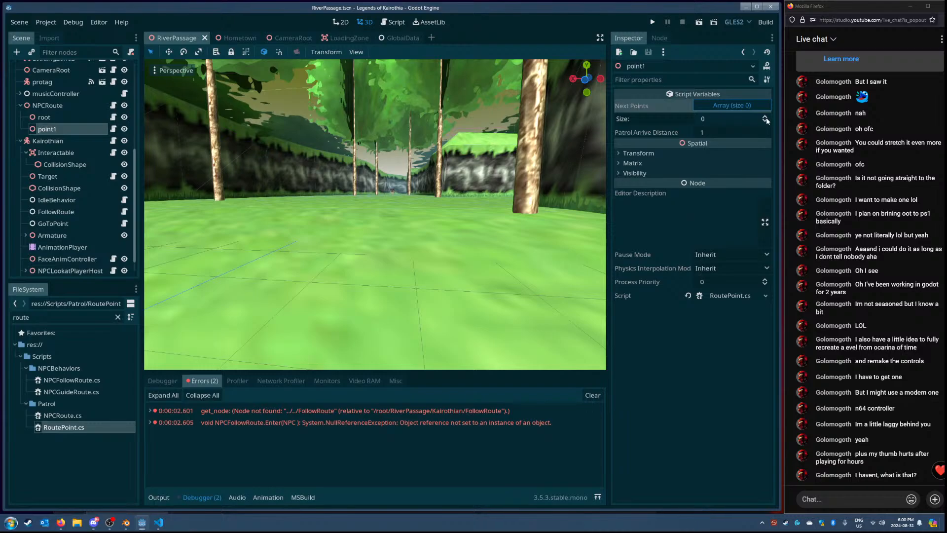
pyautogui.click(766, 117)
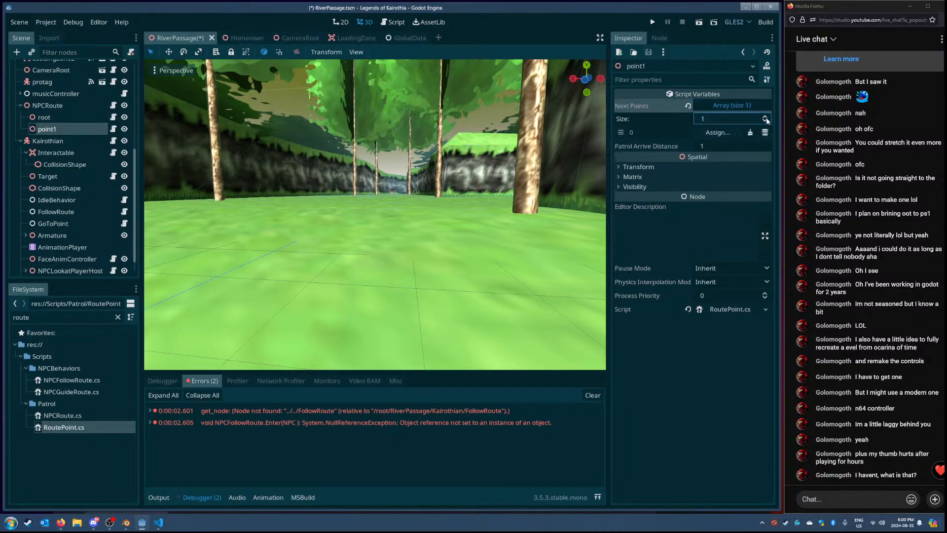
pyautogui.click(765, 121)
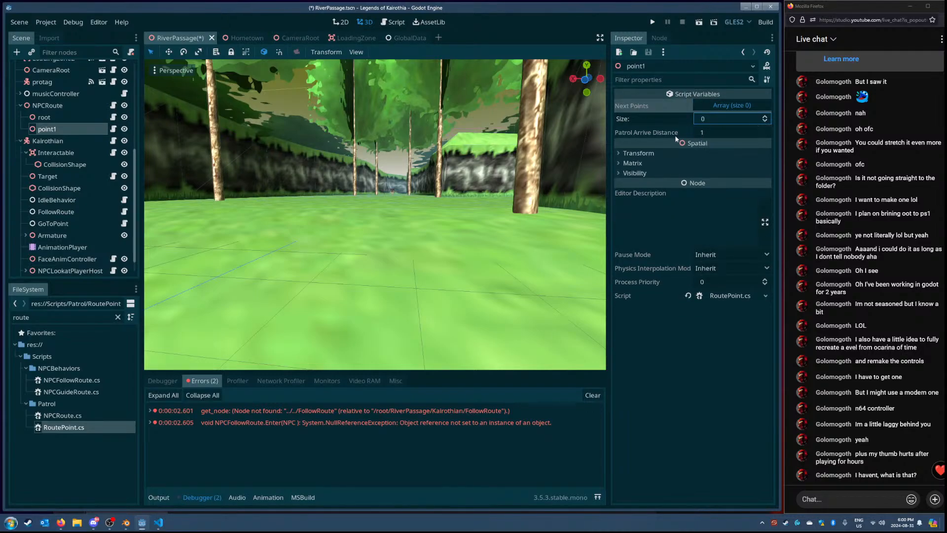
# Step: Expand the get_node error's stack trace, assign NPCRoute as the Npc Route of Kairothian's FollowRoute node, and save the scene
pyautogui.click(150, 410)
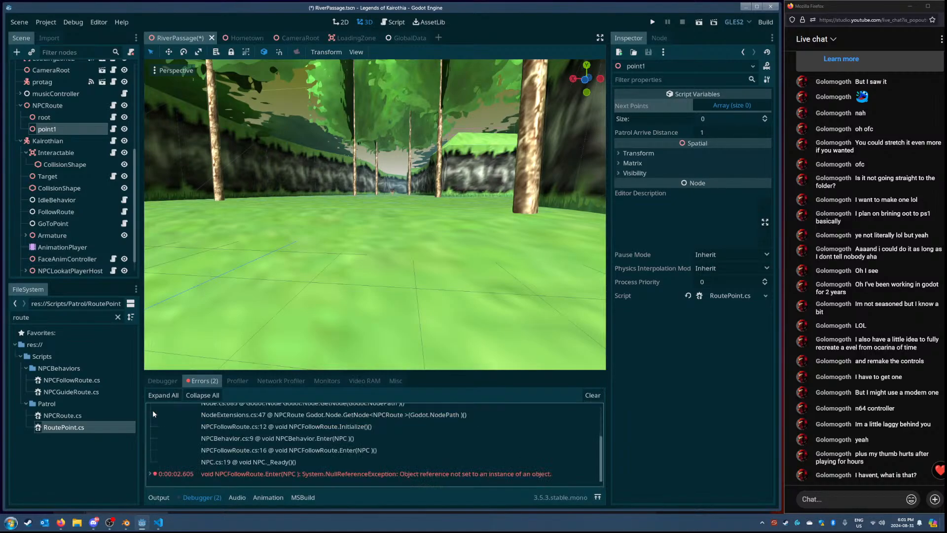
pyautogui.click(55, 212)
pyautogui.moveTo(48, 105); pyautogui.dragTo(730, 188)
pyautogui.hotkey('ctrl', 's')
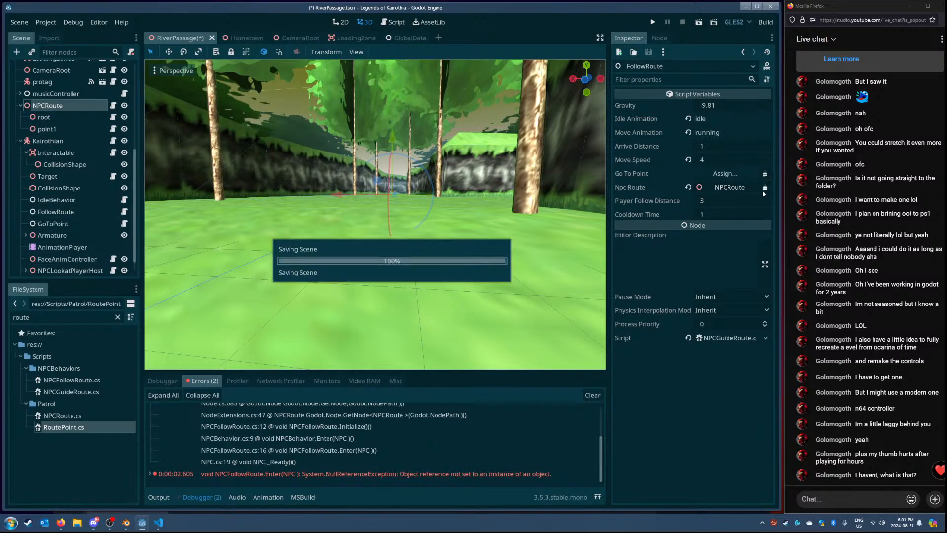
# Step: Test-run the RiverPassage scene, close the game, and read the stack trace of the error logged in the debugger
pyautogui.click(699, 22)
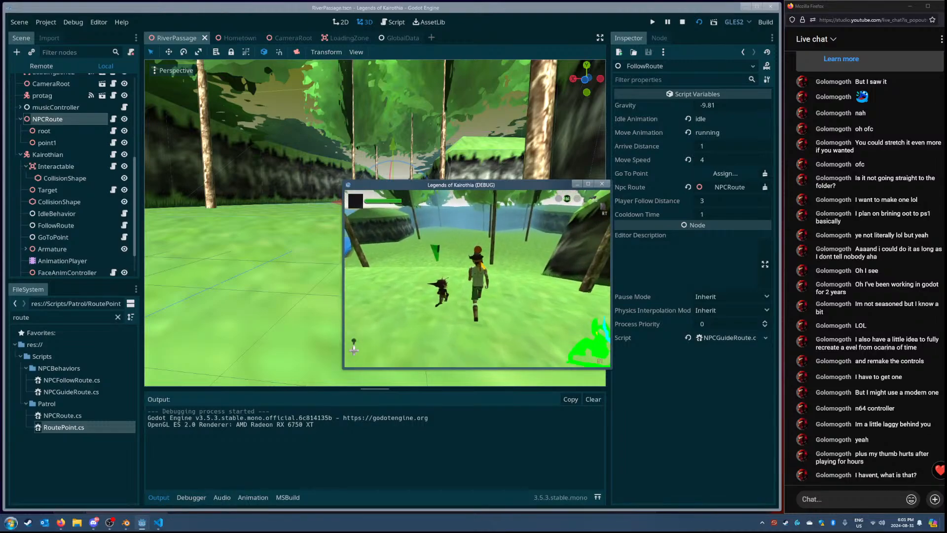
pyautogui.hotkey('alt', 'F4')
pyautogui.click(199, 497)
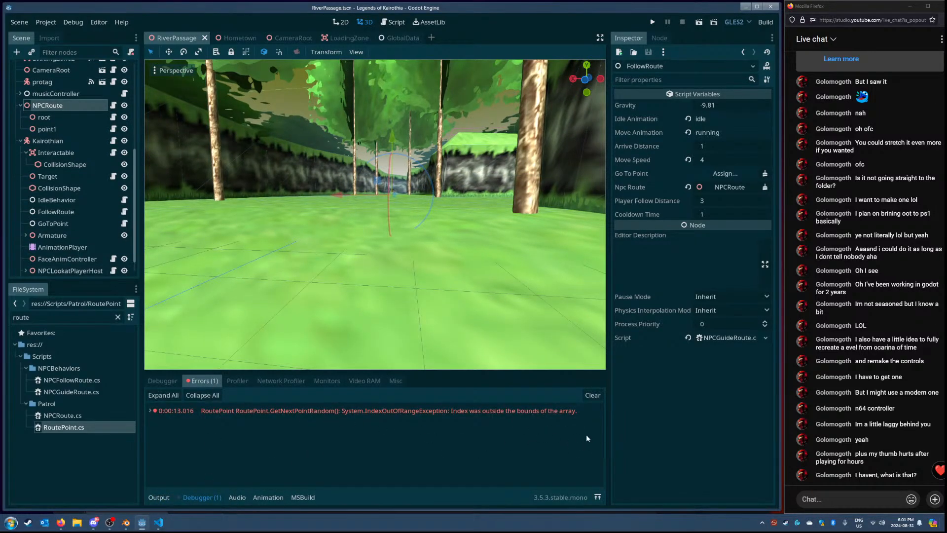
pyautogui.click(154, 411)
pyautogui.scroll(2, 306, 439)
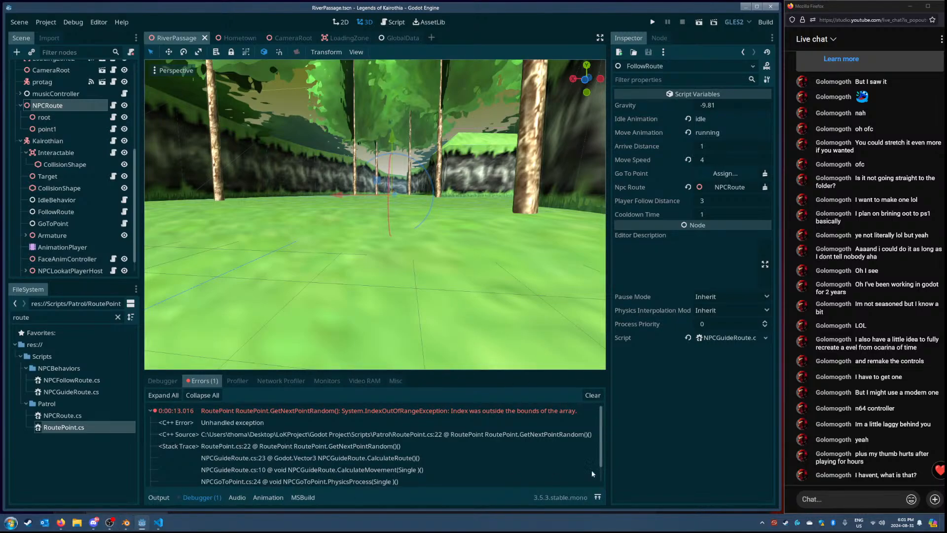
pyautogui.click(109, 523)
pyautogui.moveTo(537, 496); pyautogui.dragTo(400, 217)
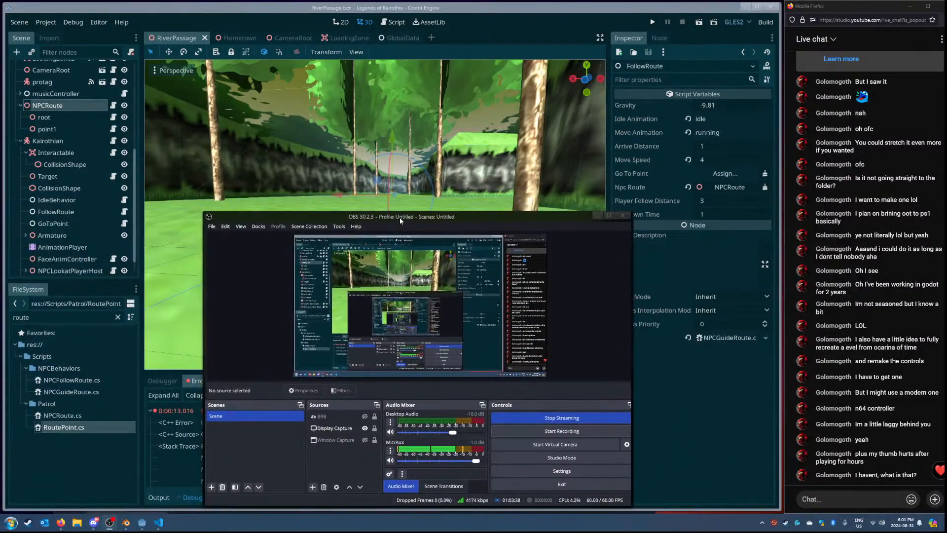